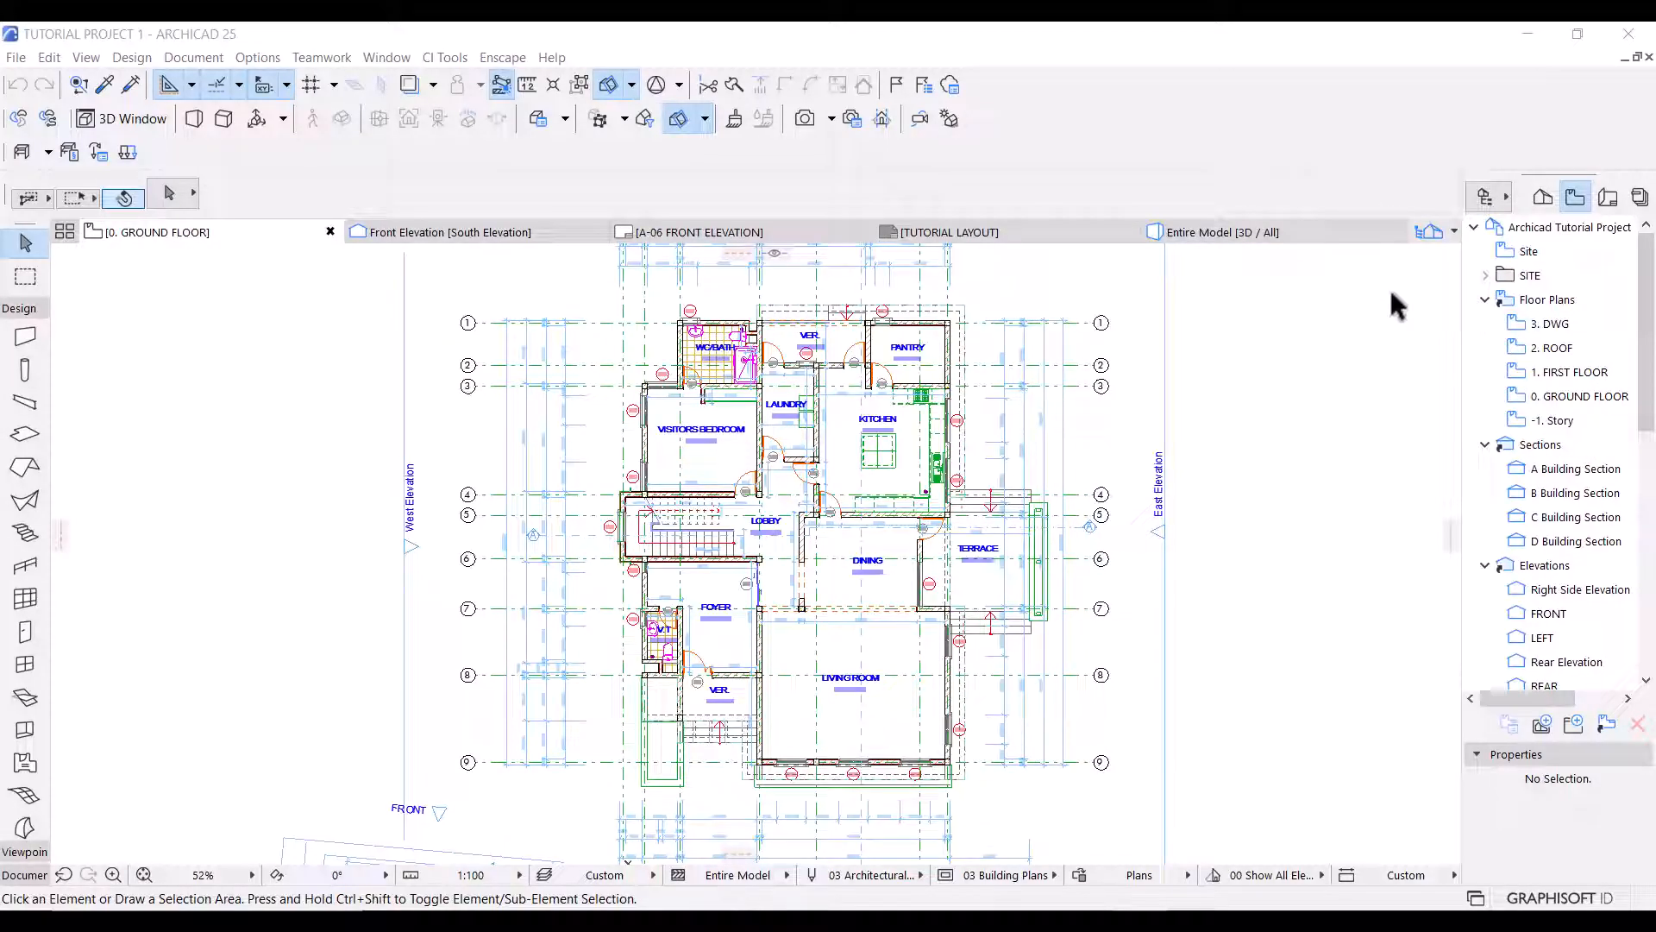
# Create a new layer named "Dimensioning - Interior" in the layer settings.
pyautogui.click(1251, 478)
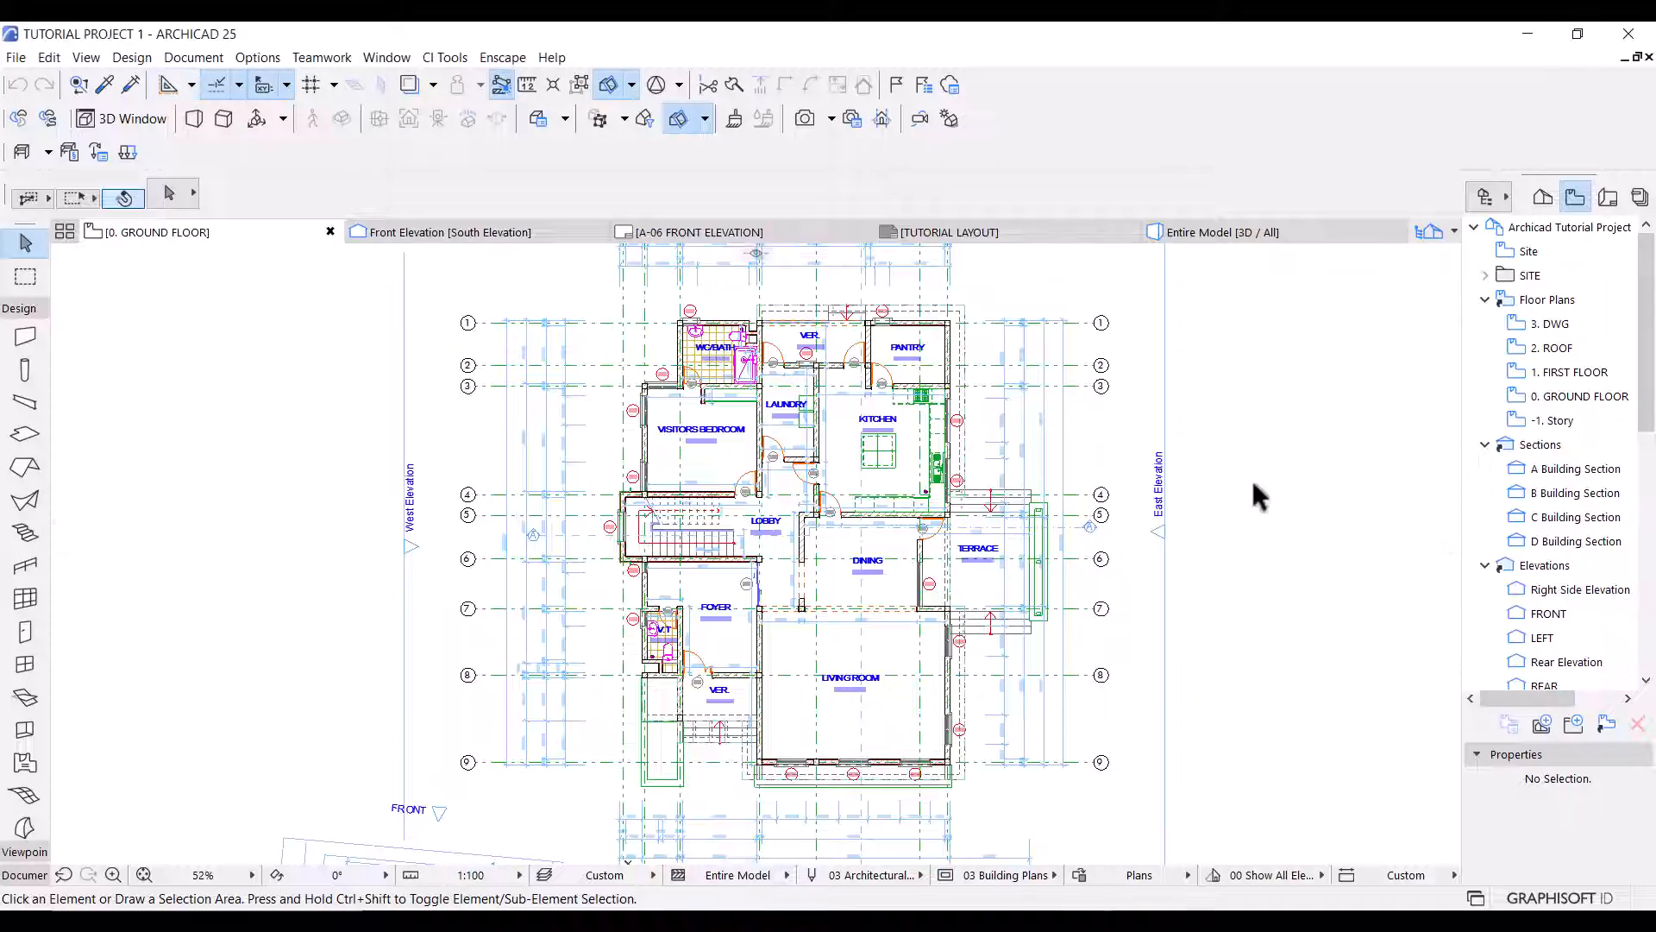
pyautogui.hotkey('ctrl', 'l')
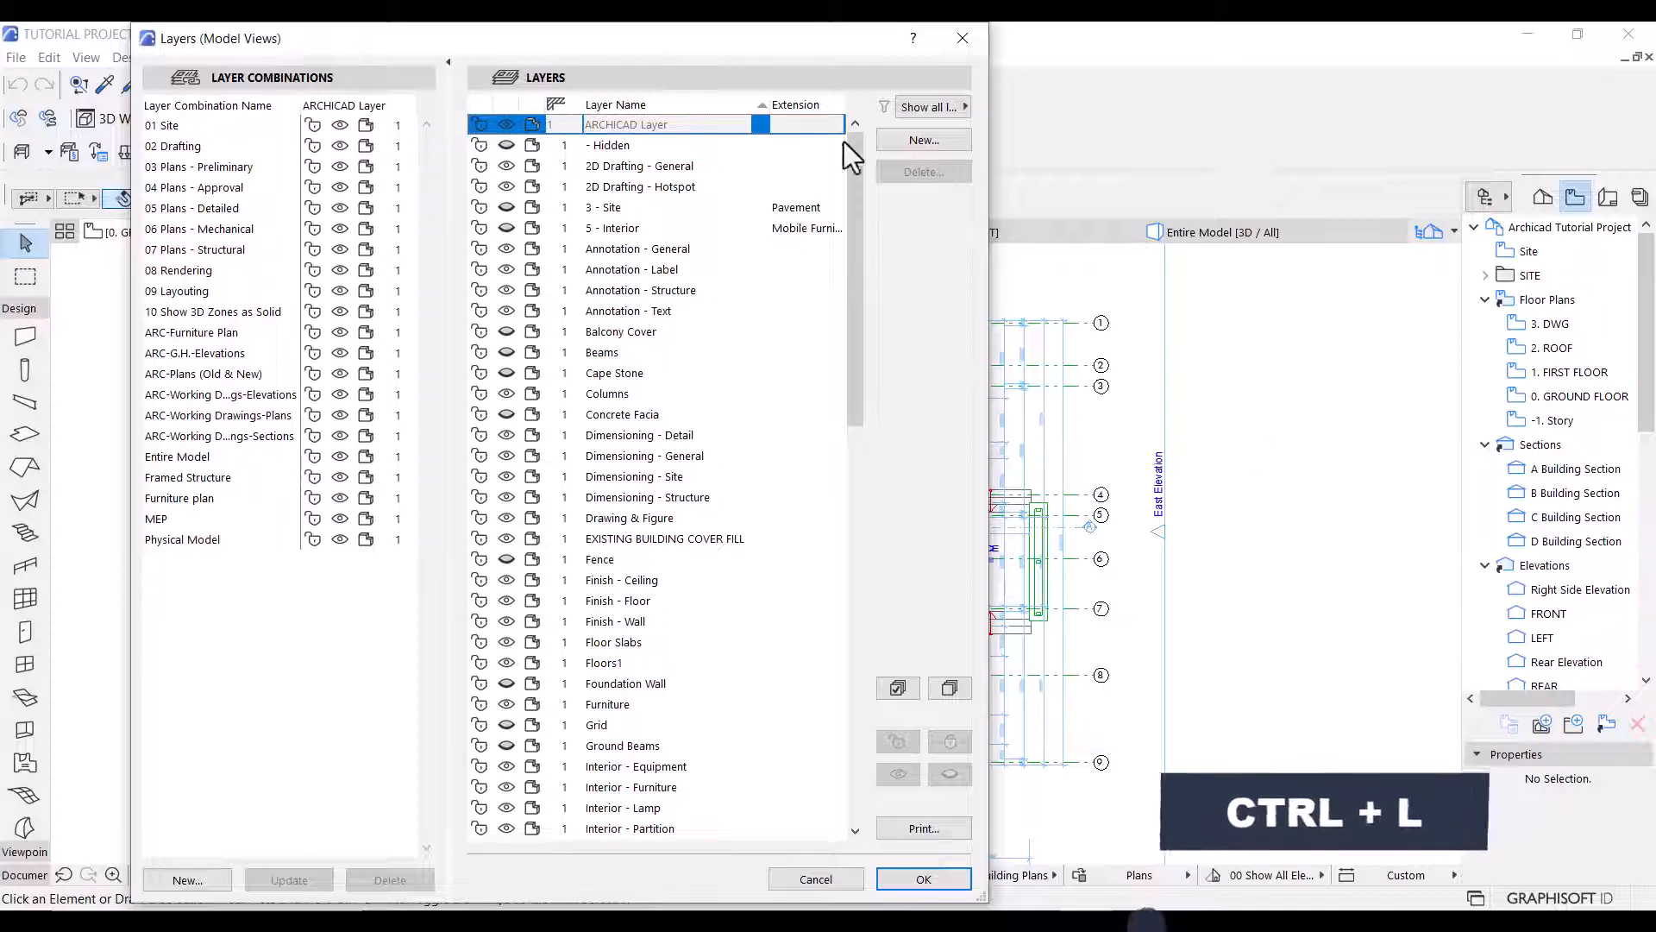
pyautogui.click(897, 140)
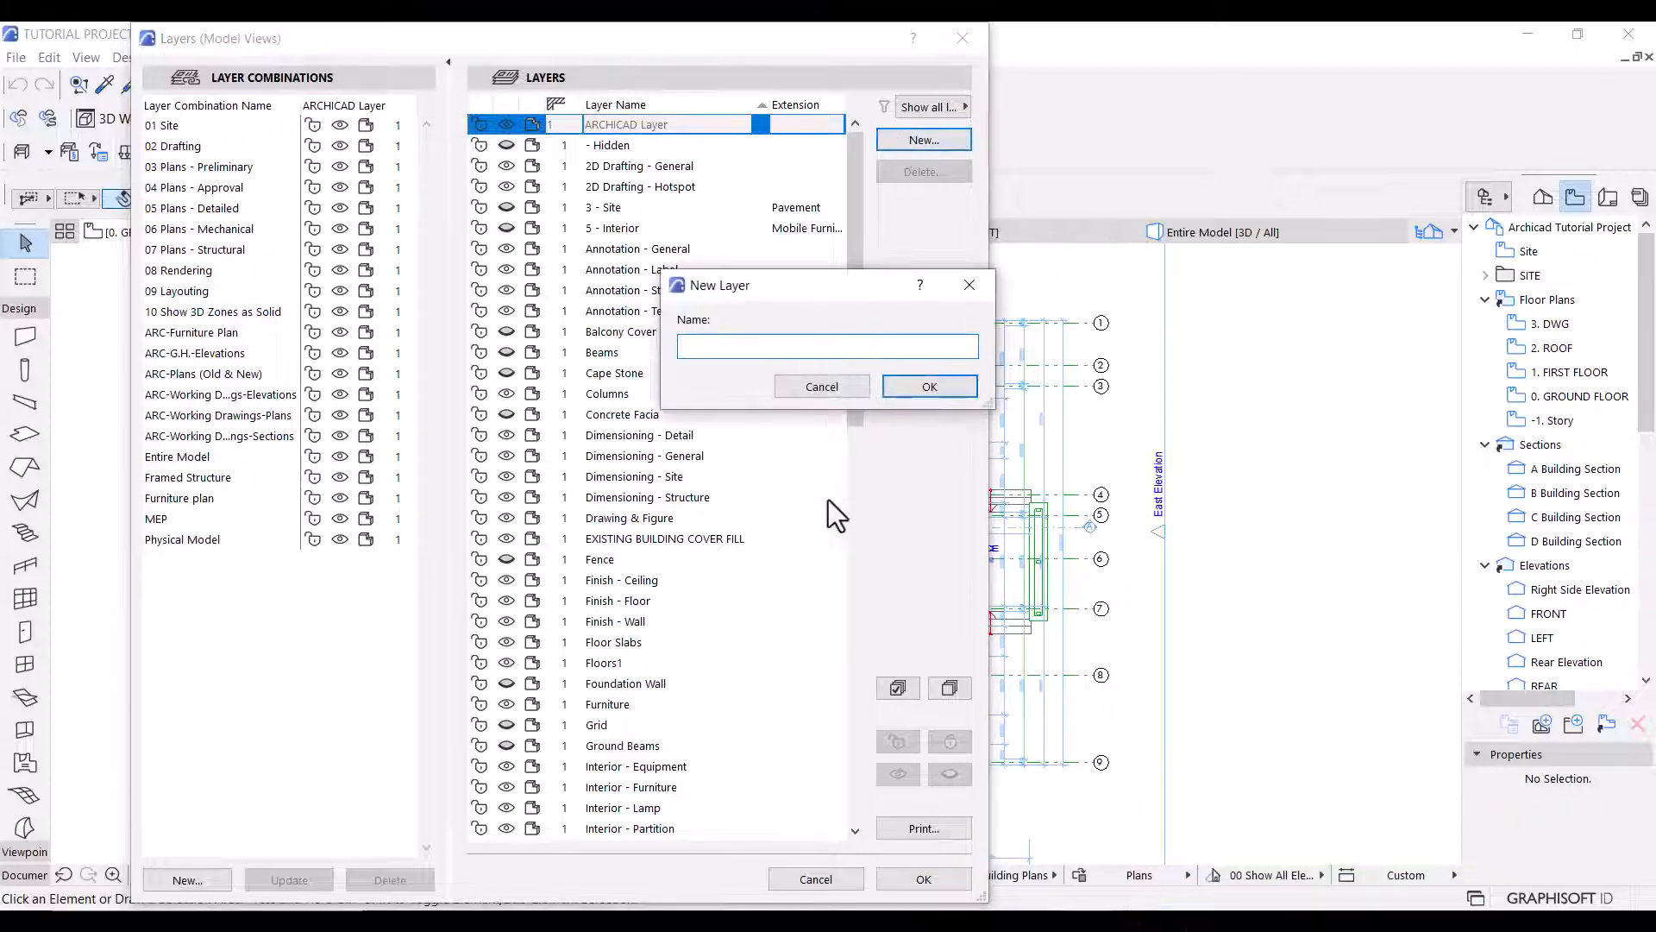
pyautogui.write('Dimensioning - Interior')
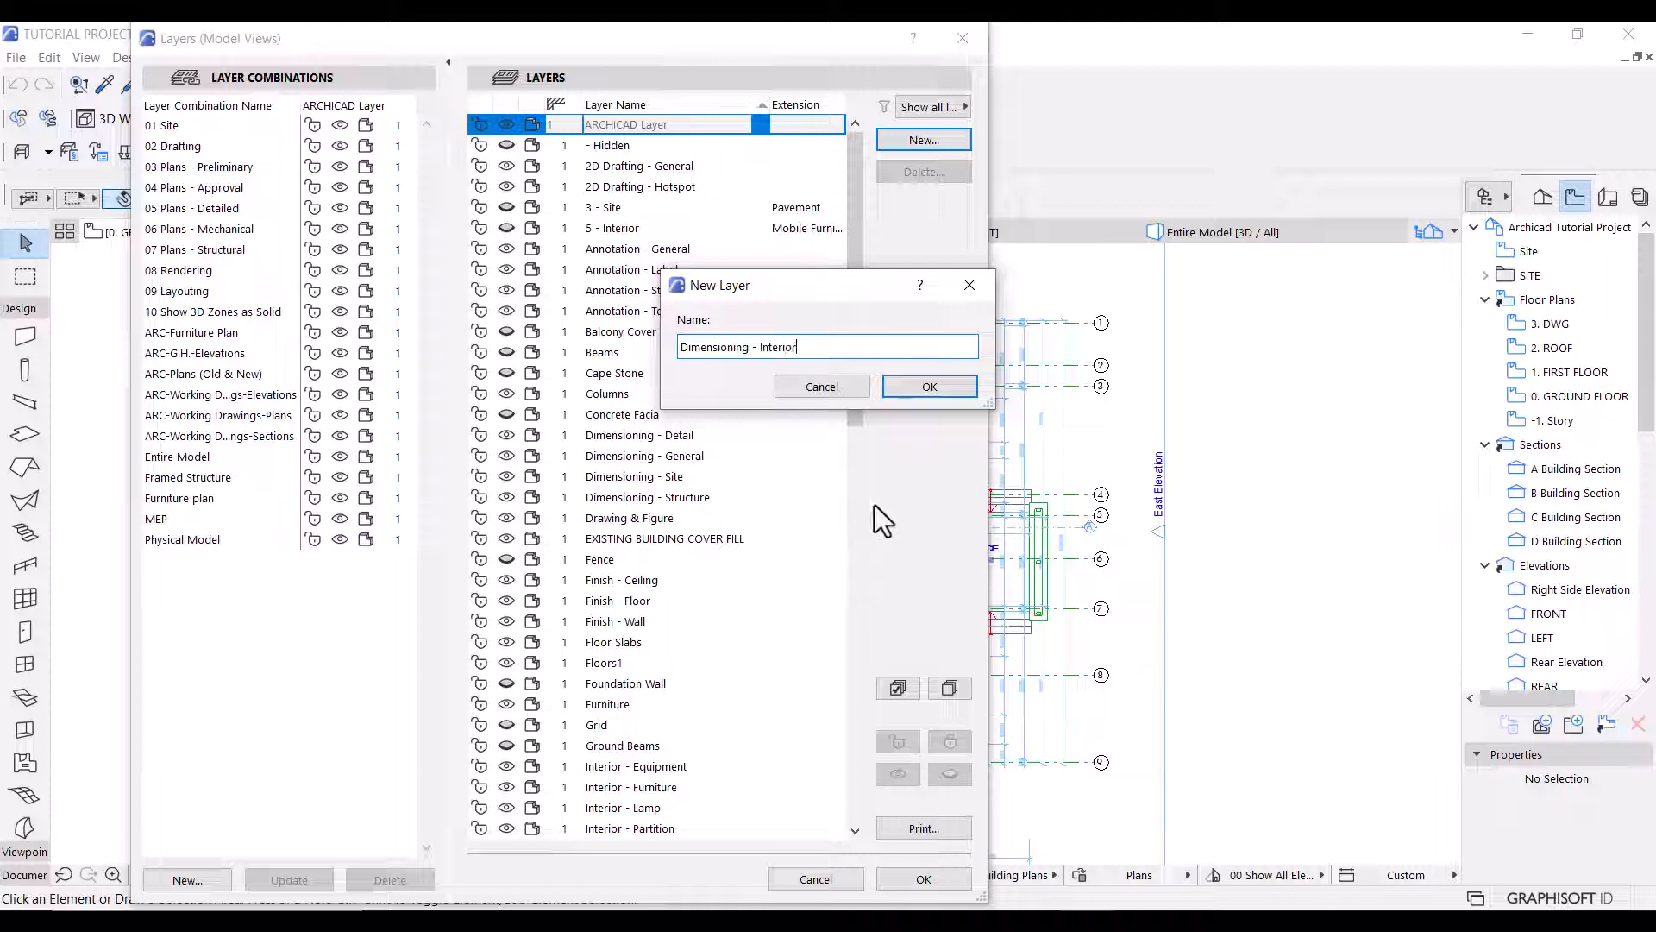
pyautogui.click(929, 388)
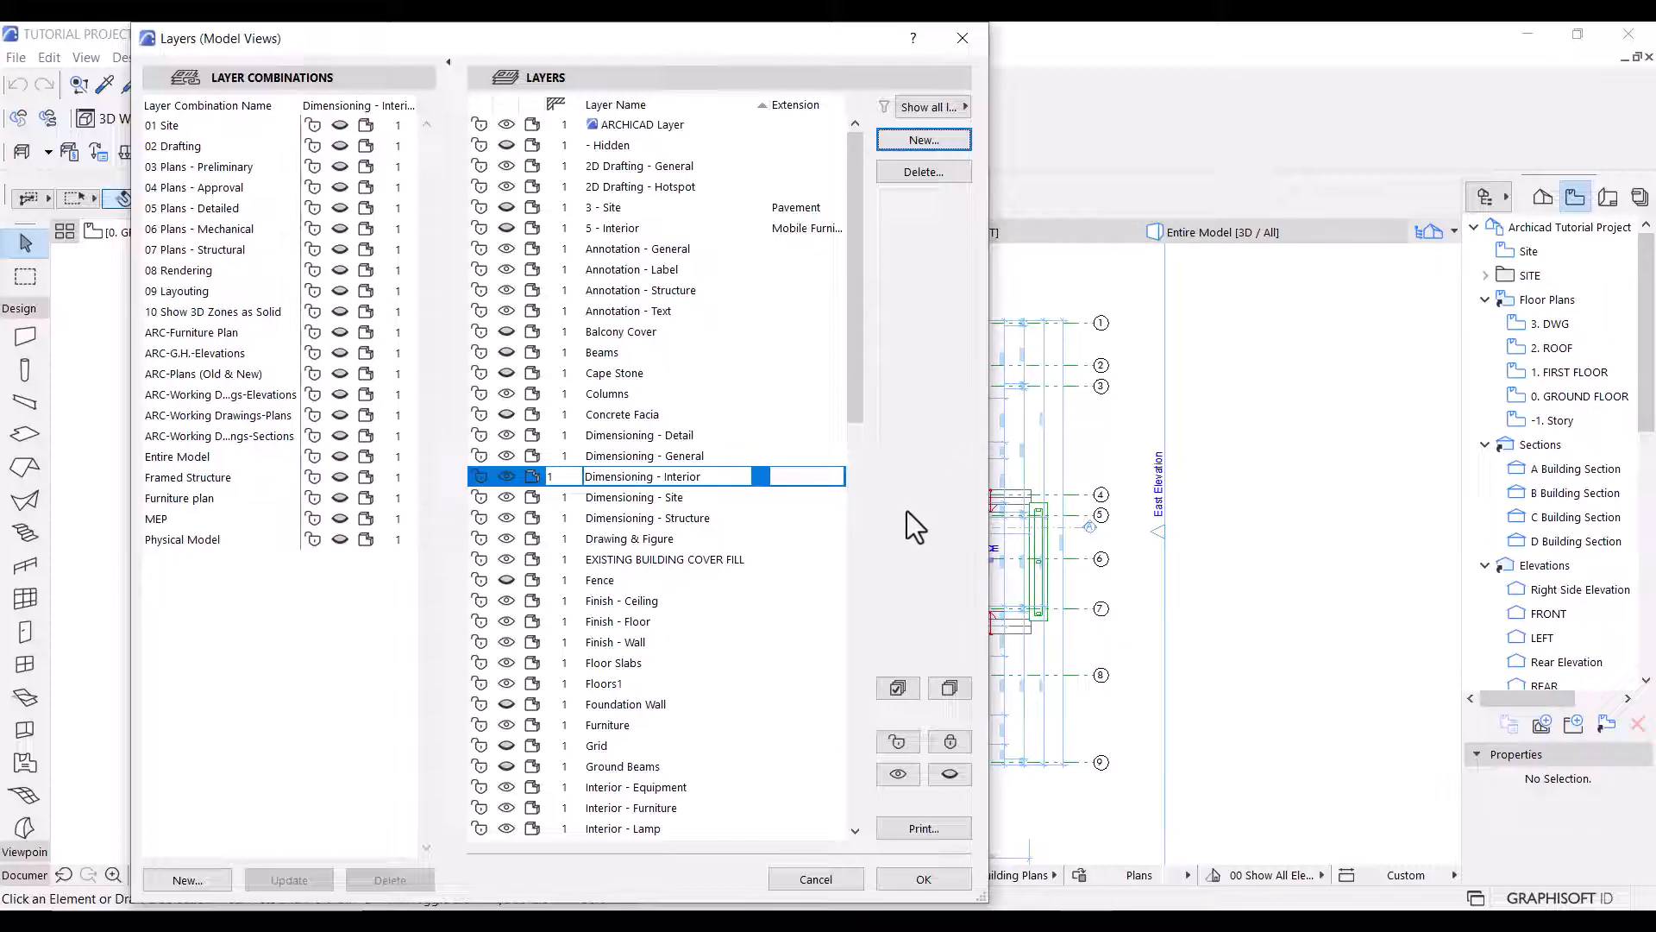
# Create a new layer combination named "Presentation - Plan" and apply the layer settings.
pyautogui.click(188, 883)
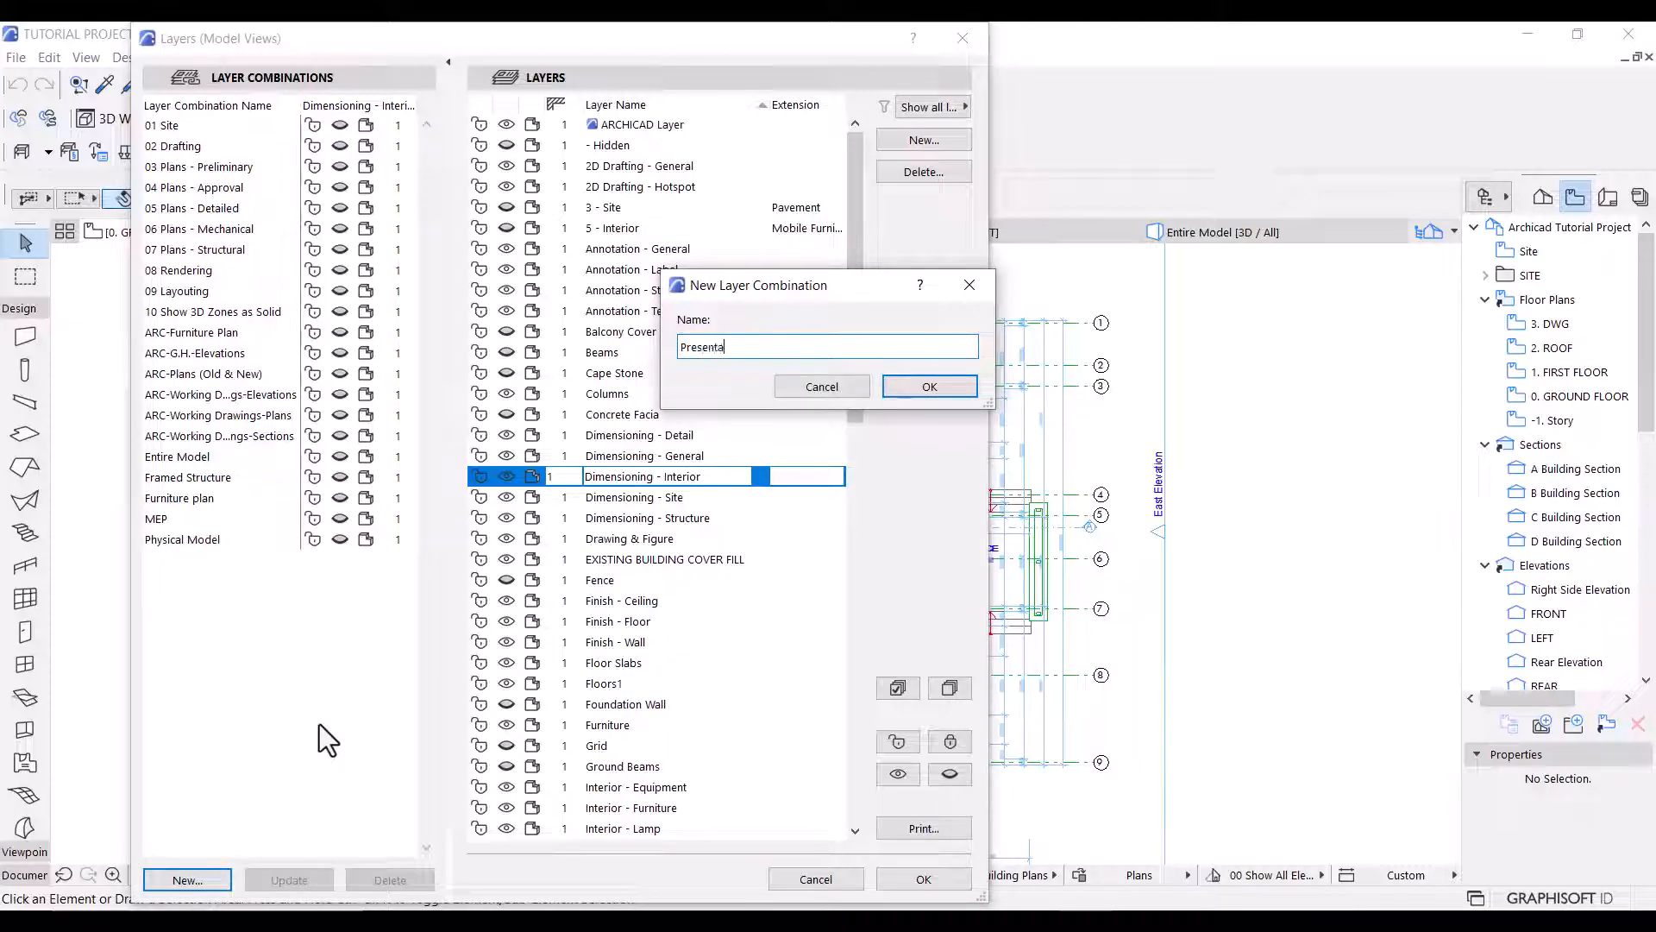
pyautogui.click(902, 385)
pyautogui.click(923, 879)
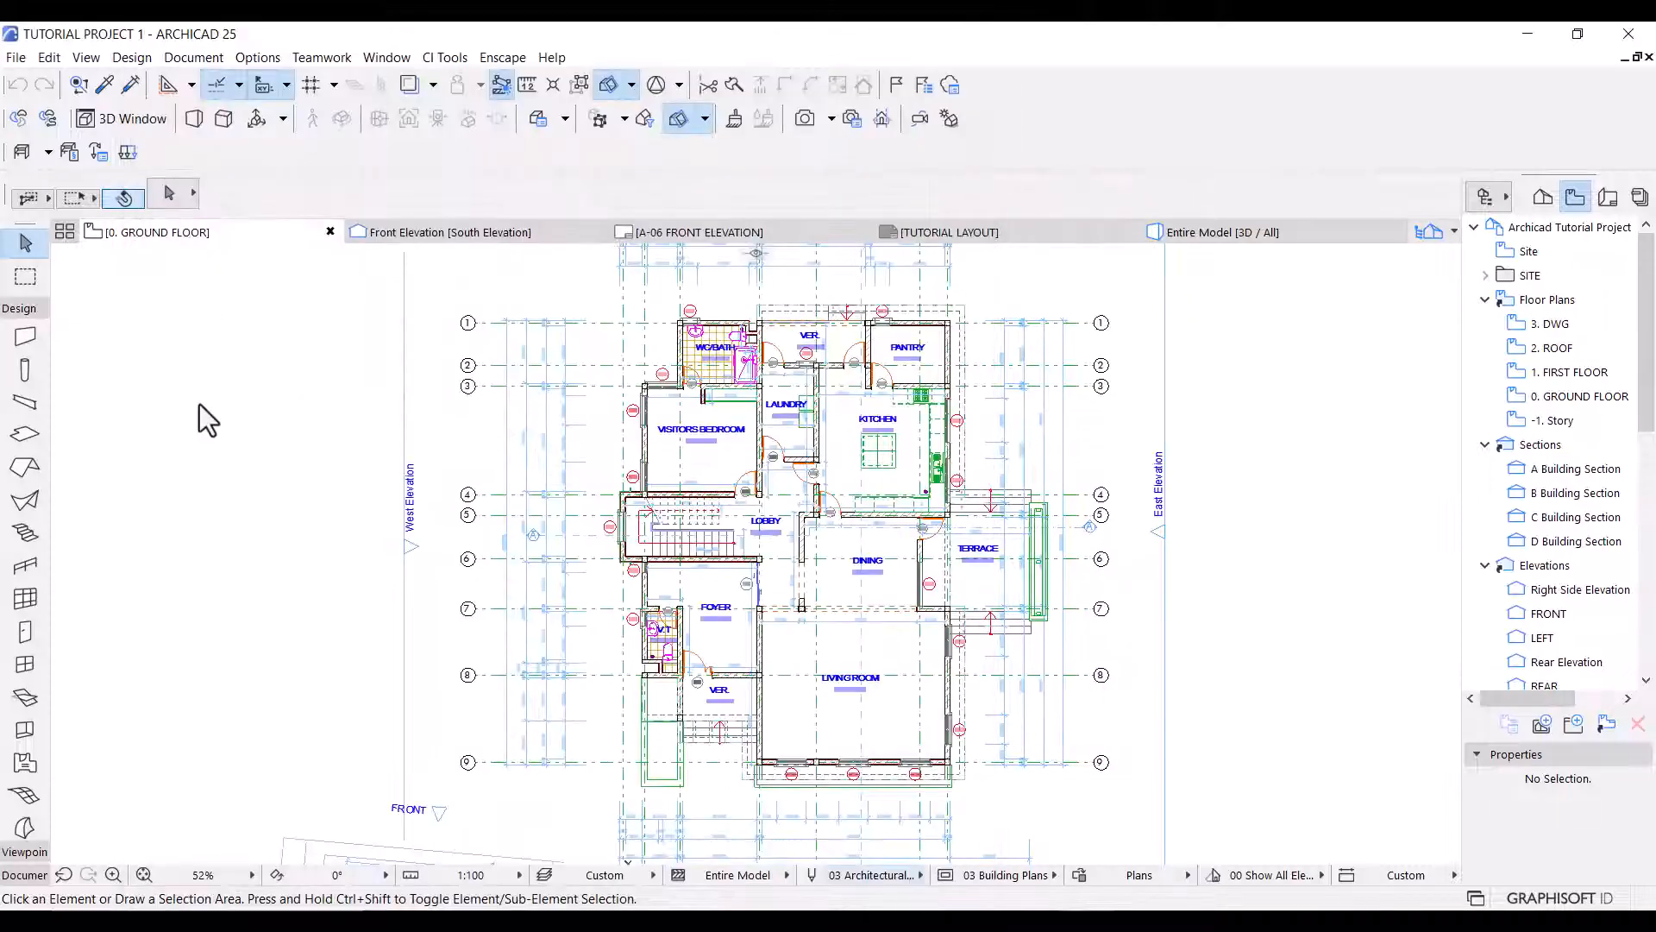
# Select all dimensions within a marquee around the ground floor plan and assign them to the Dimensioning - Interior layer.
pyautogui.click(26, 278)
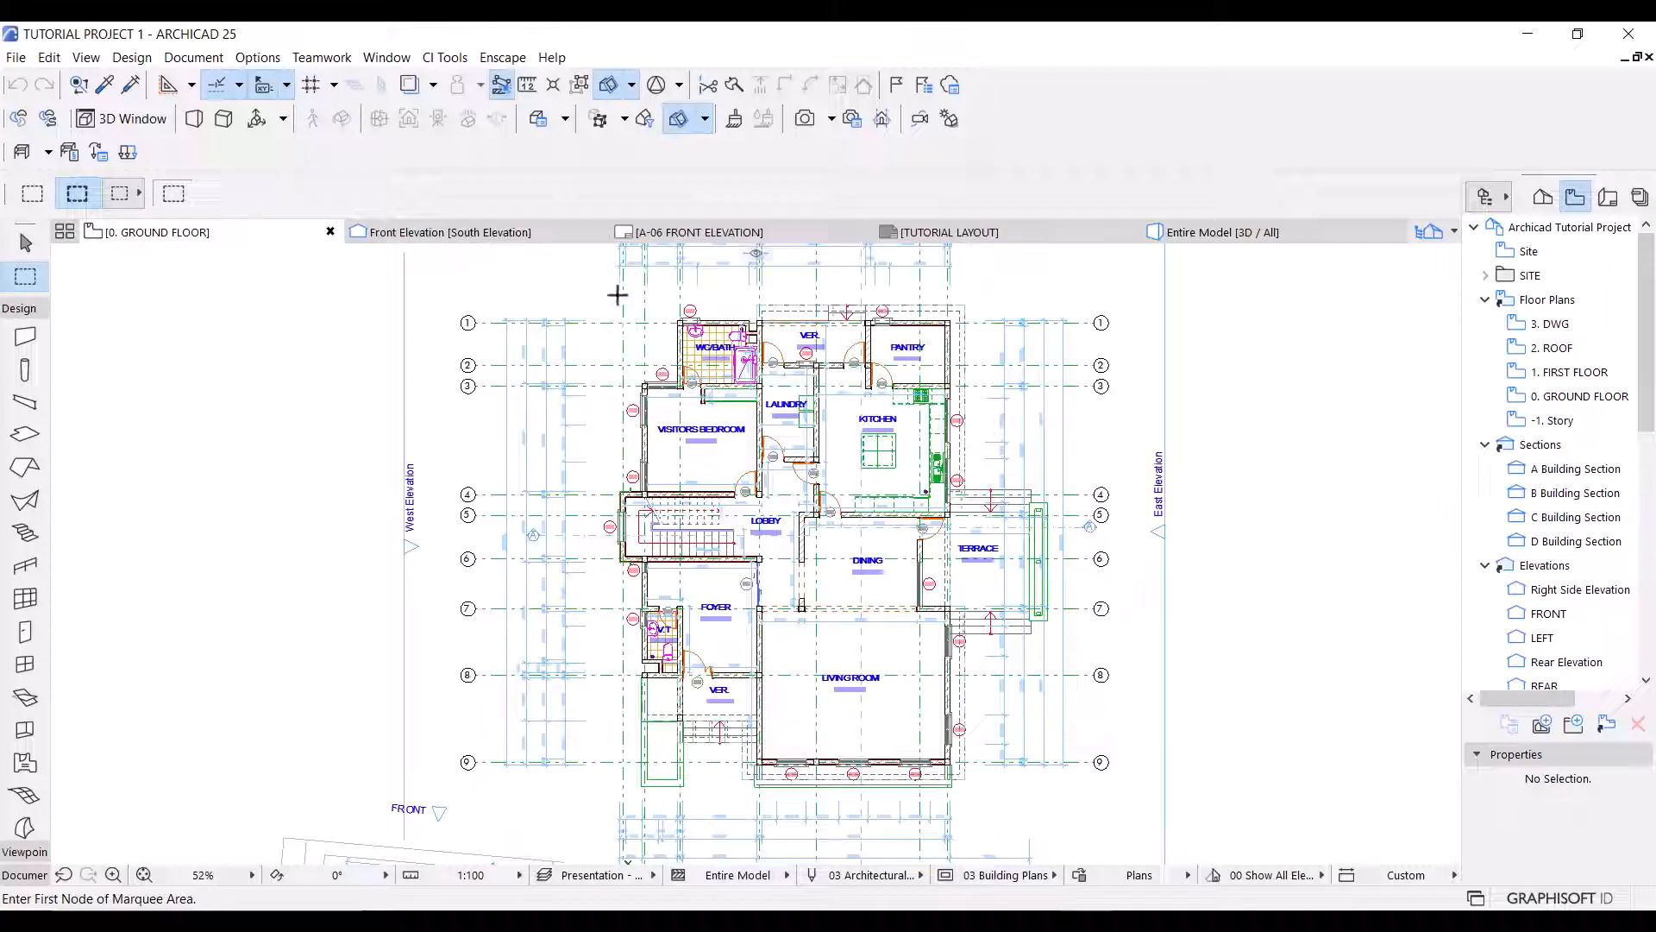
pyautogui.click(613, 297)
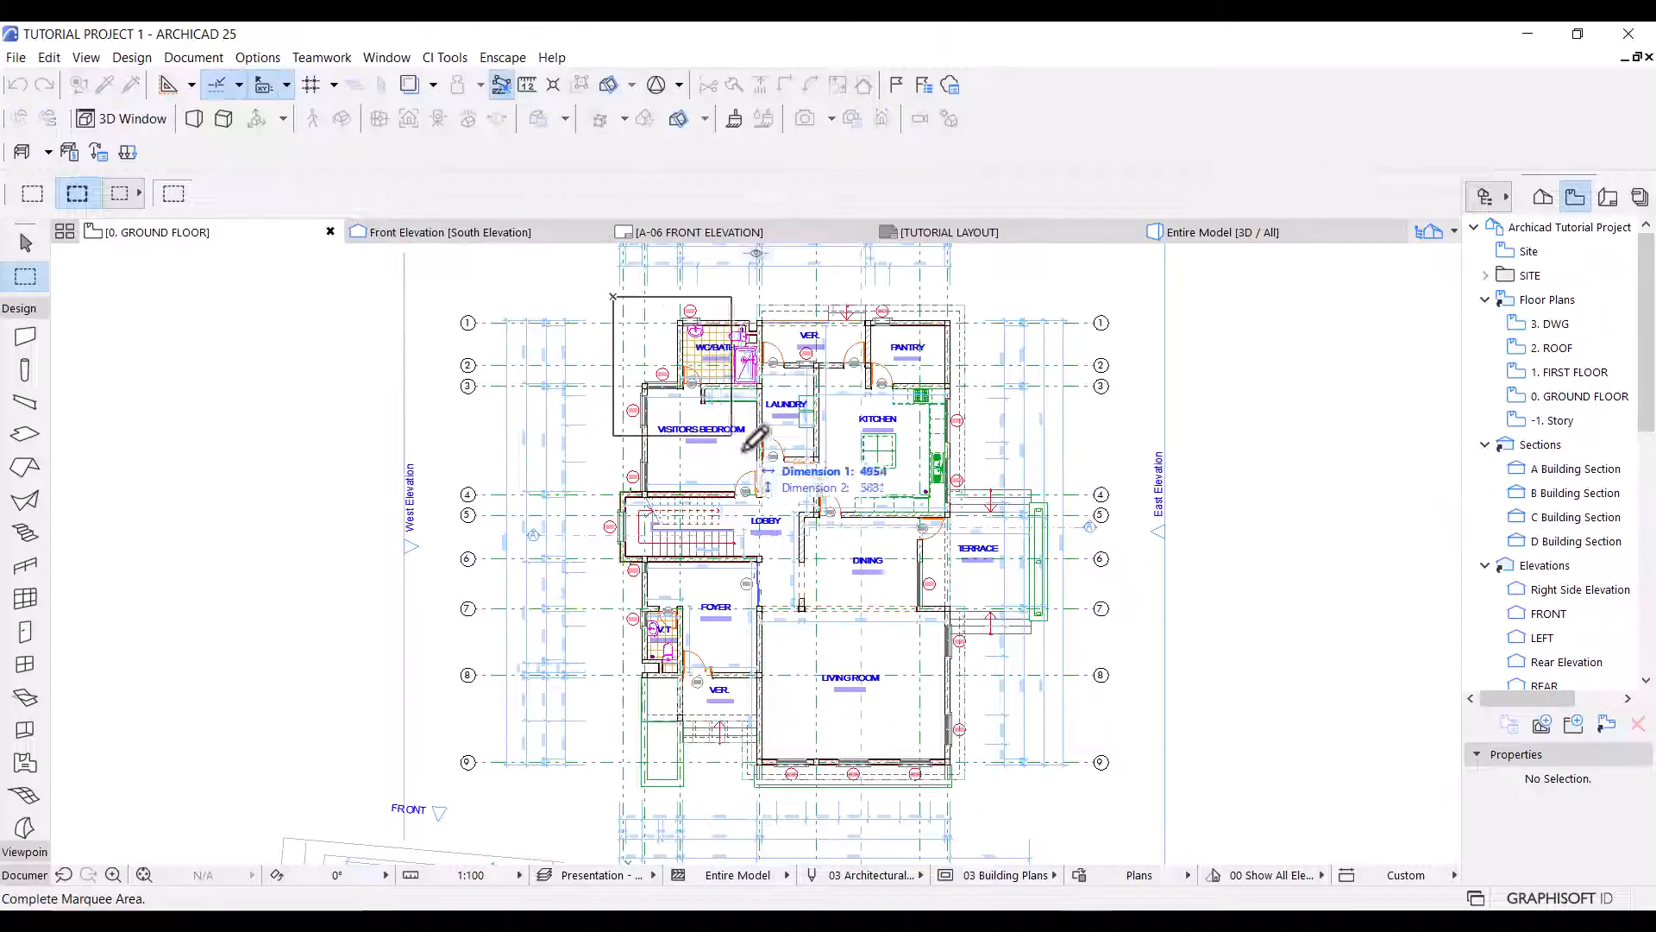
pyautogui.click(990, 797)
pyautogui.click(19, 308)
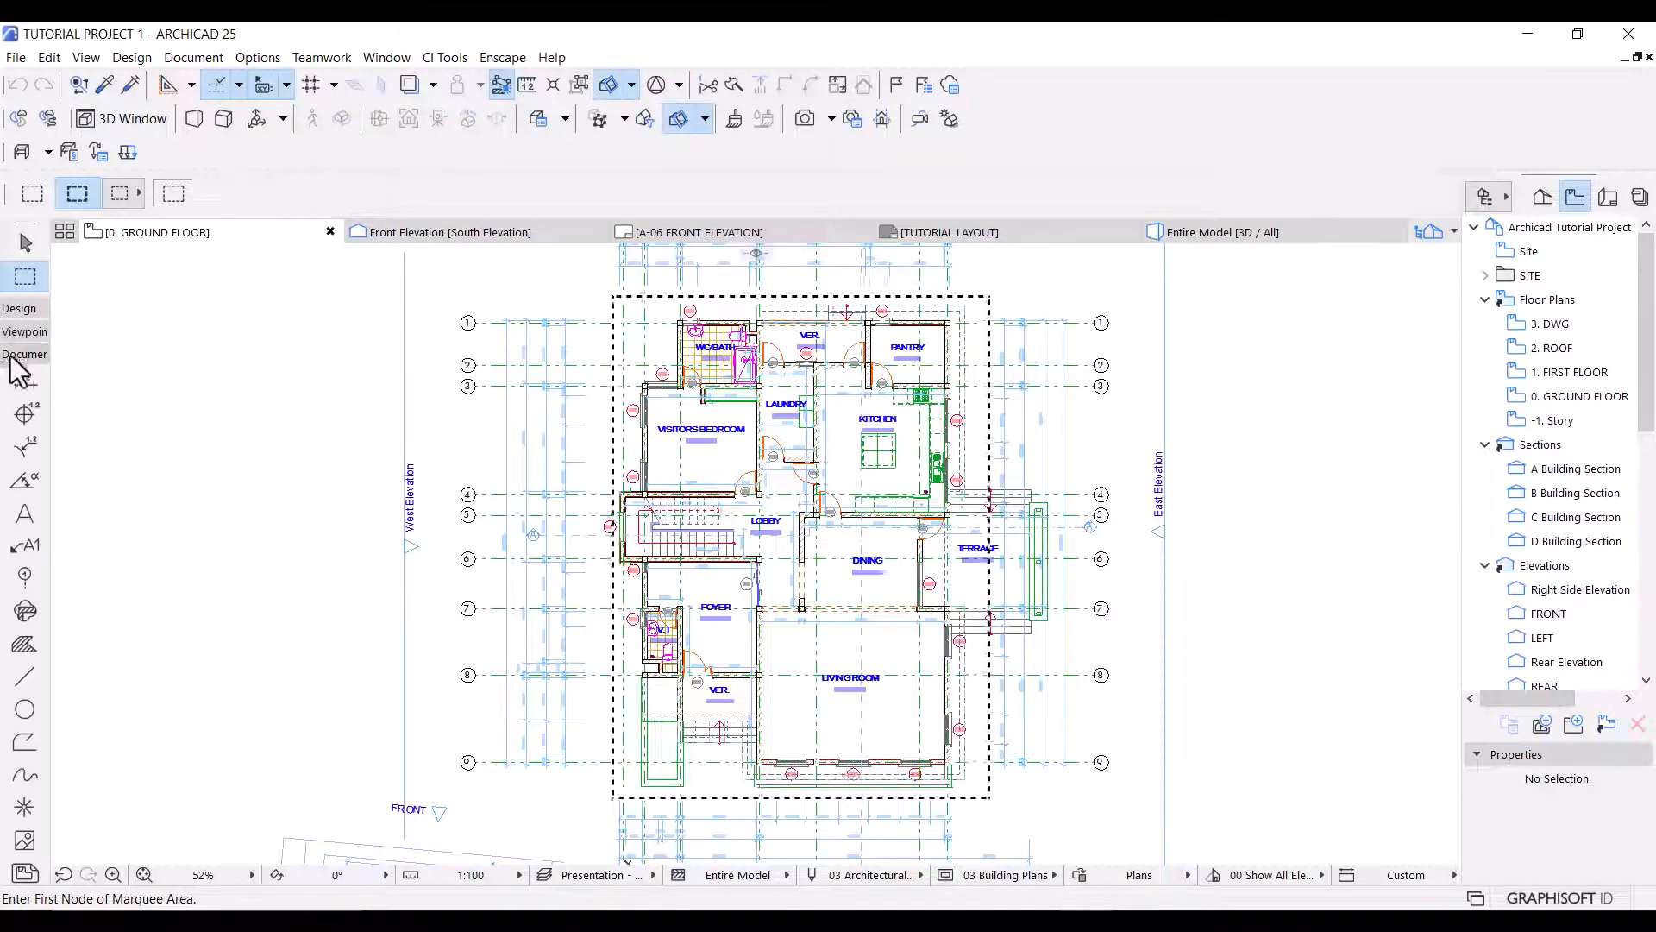
pyautogui.click(25, 381)
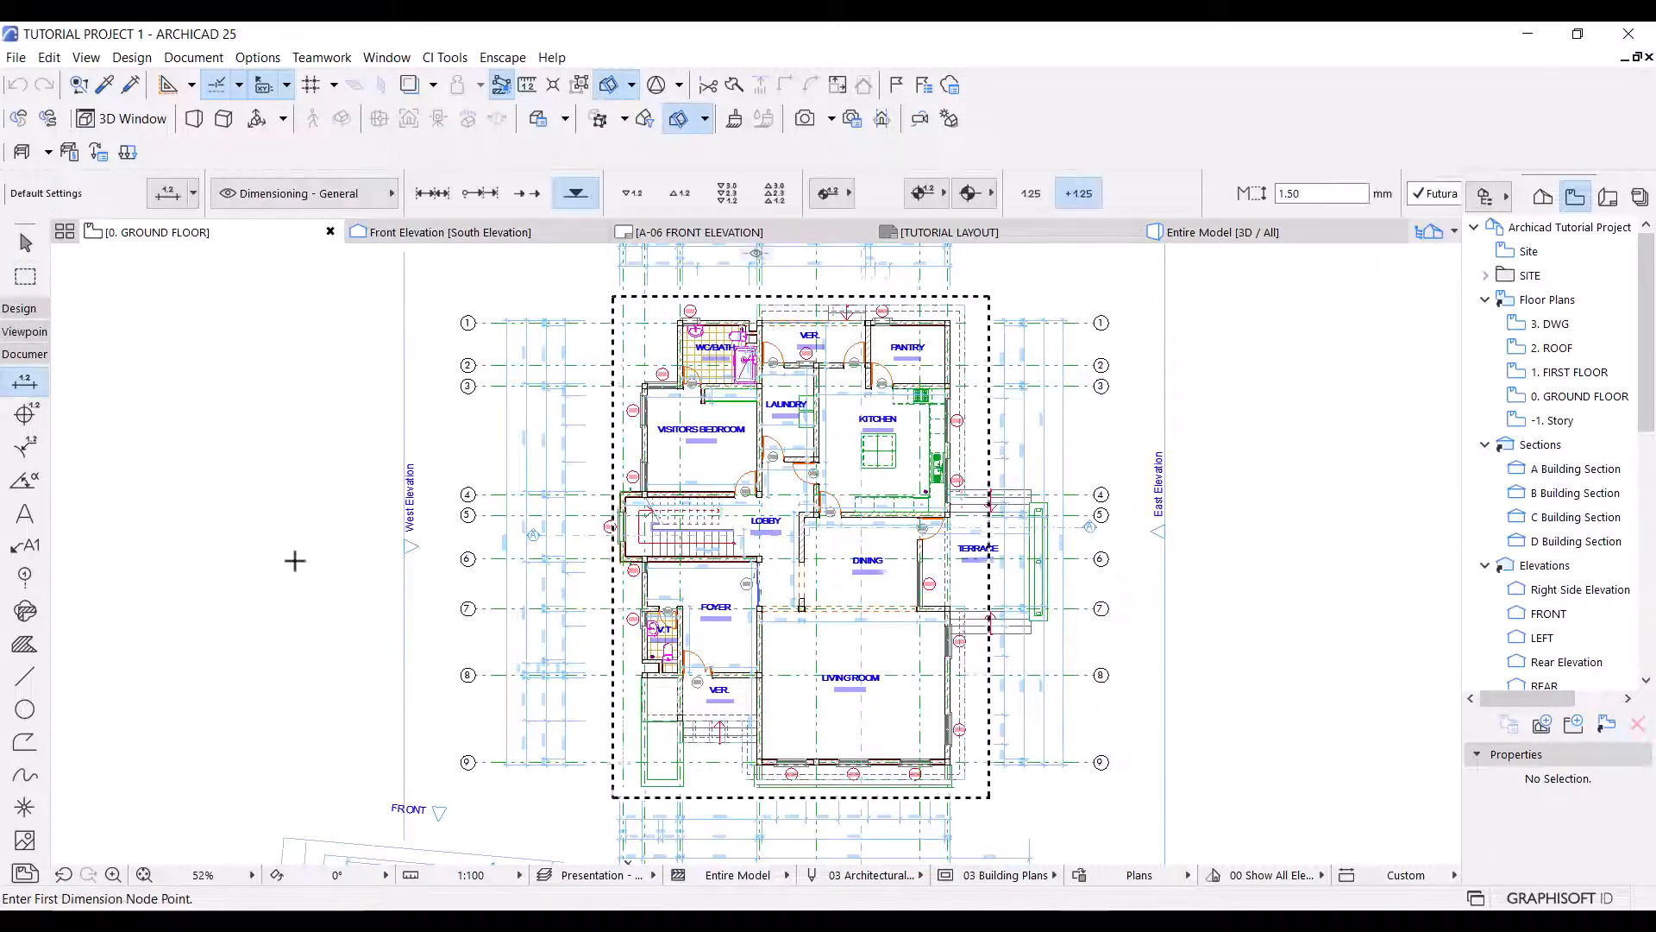
pyautogui.hotkey('ctrl', 'a')
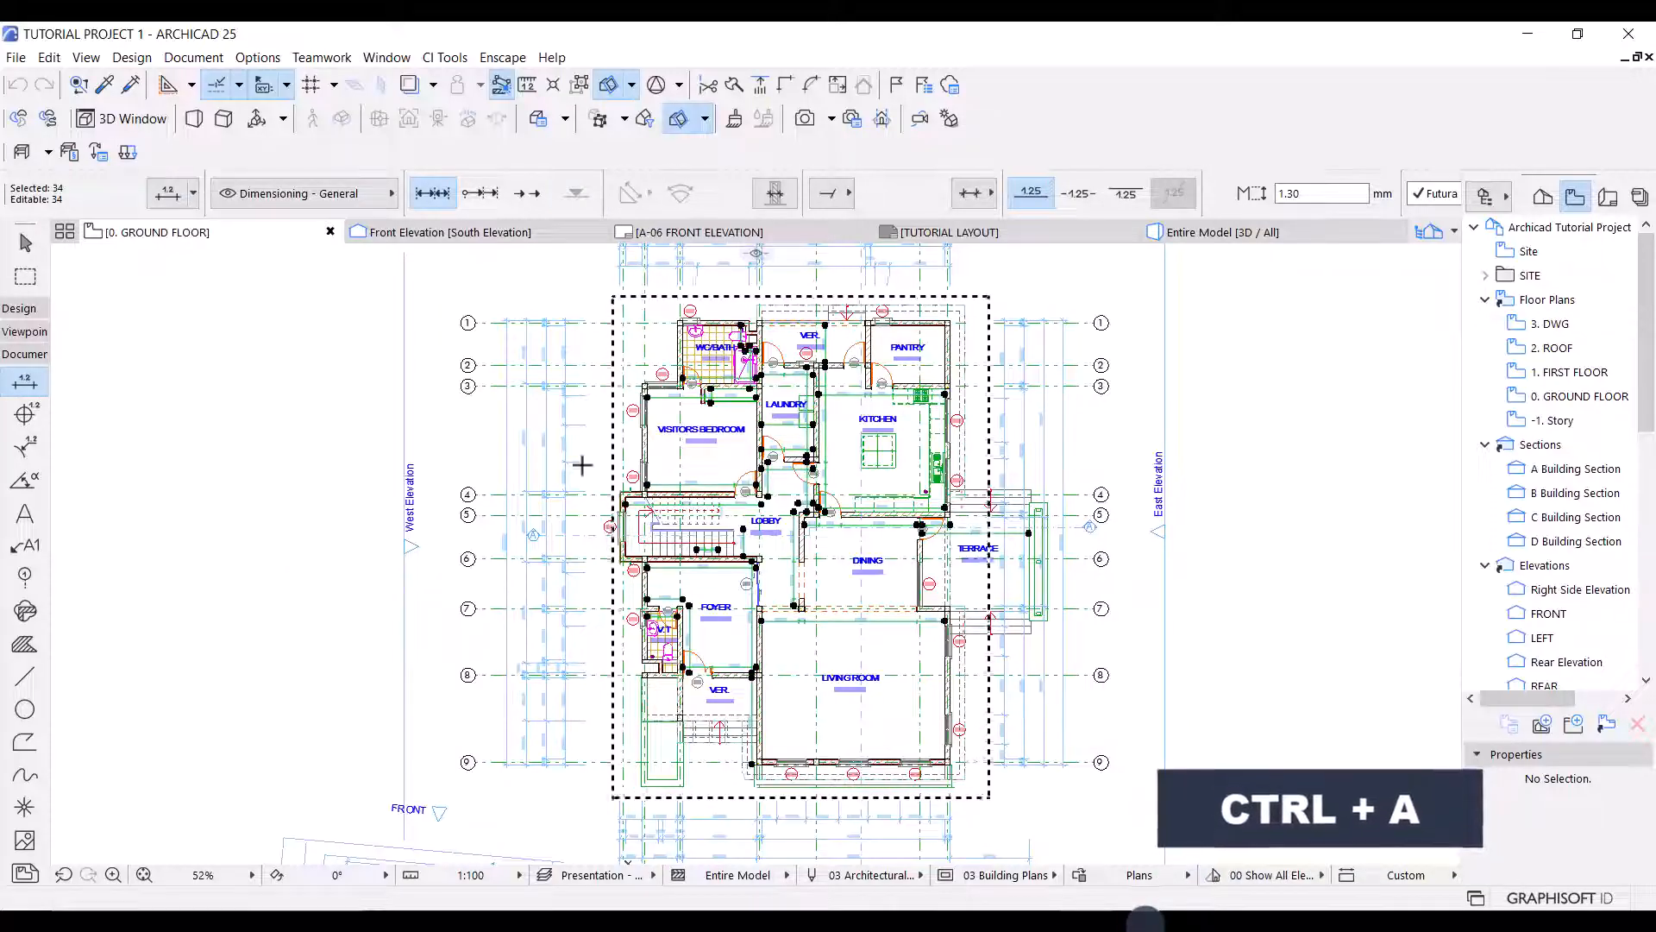
pyautogui.click(289, 201)
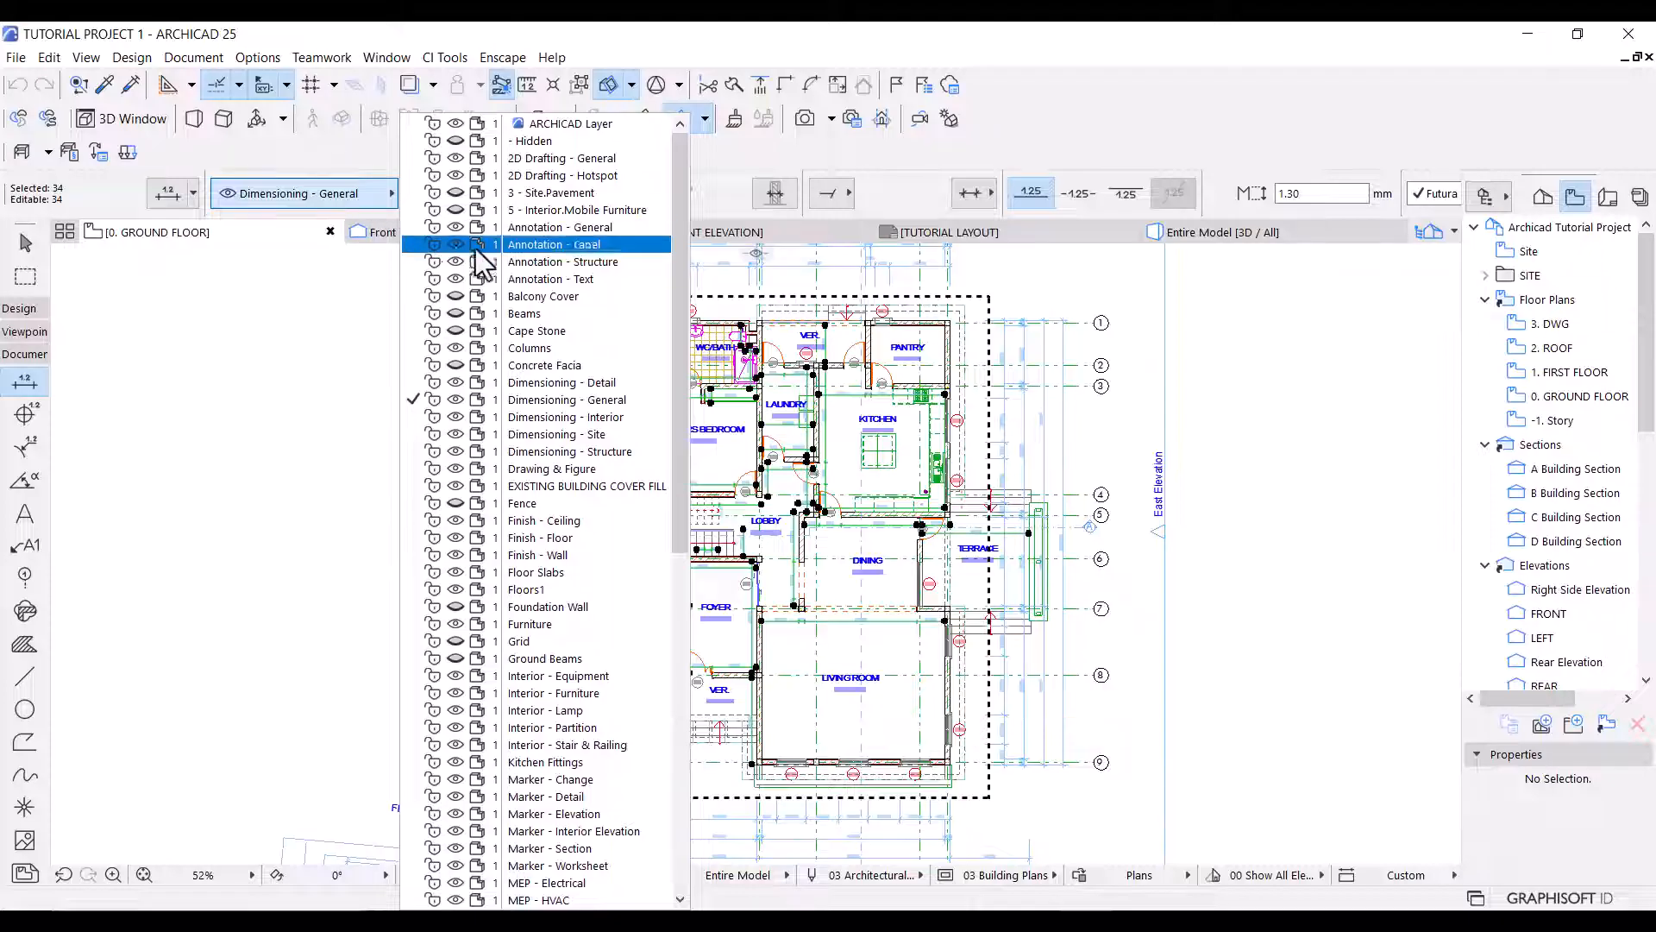
pyautogui.click(582, 418)
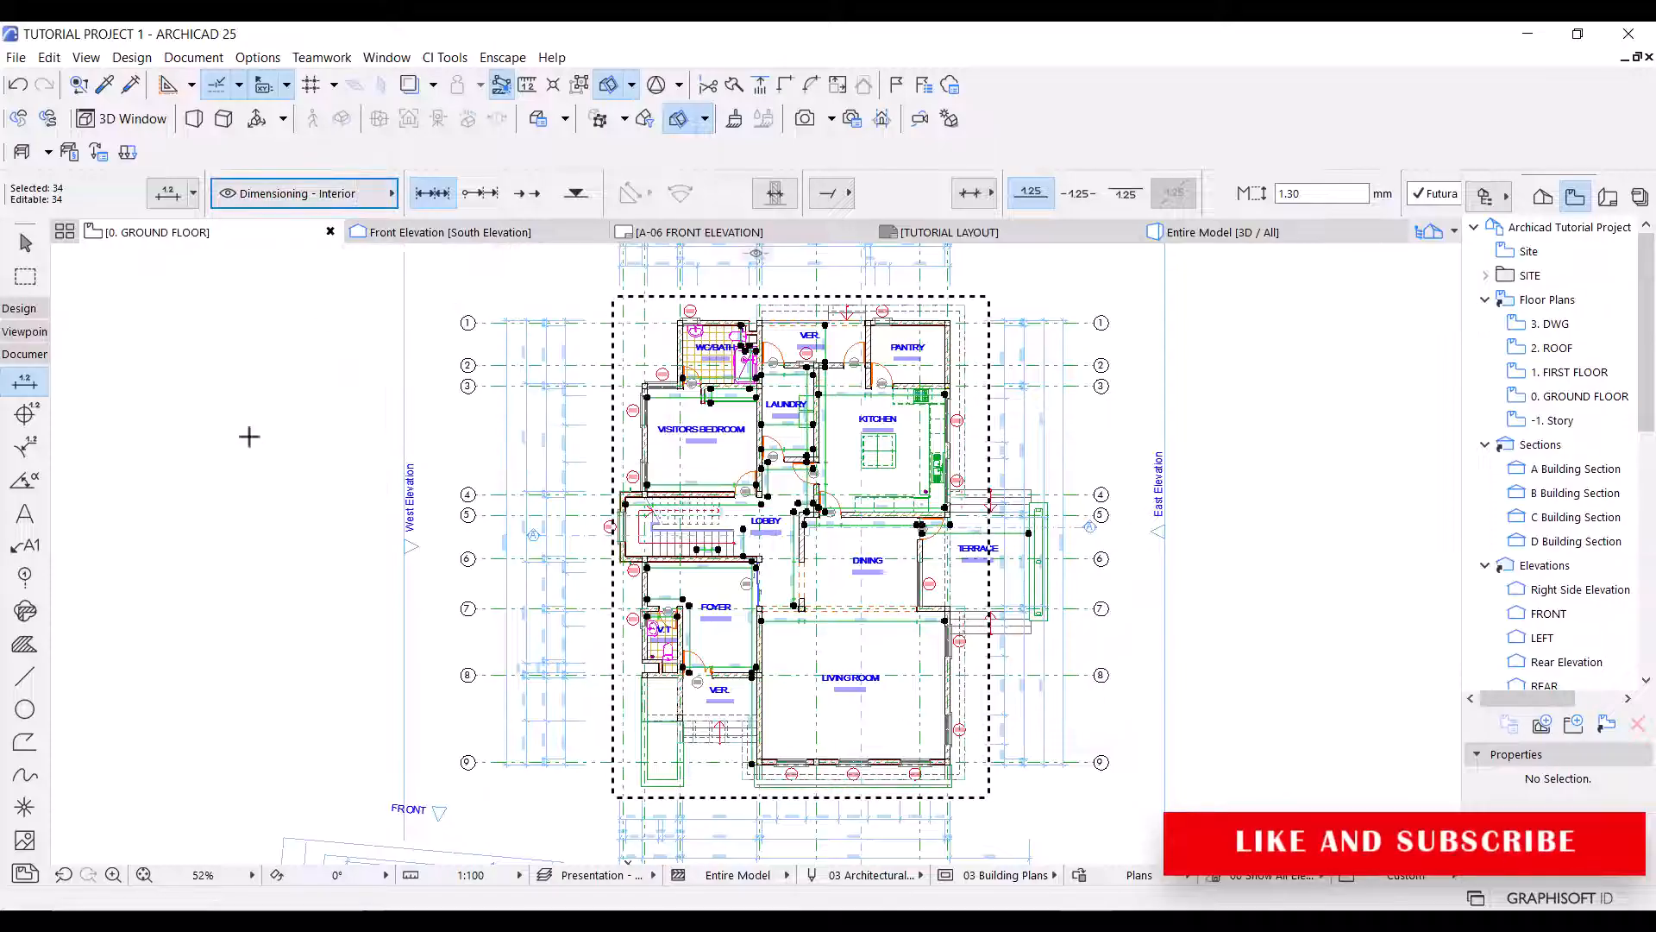
pyautogui.press('Escape')
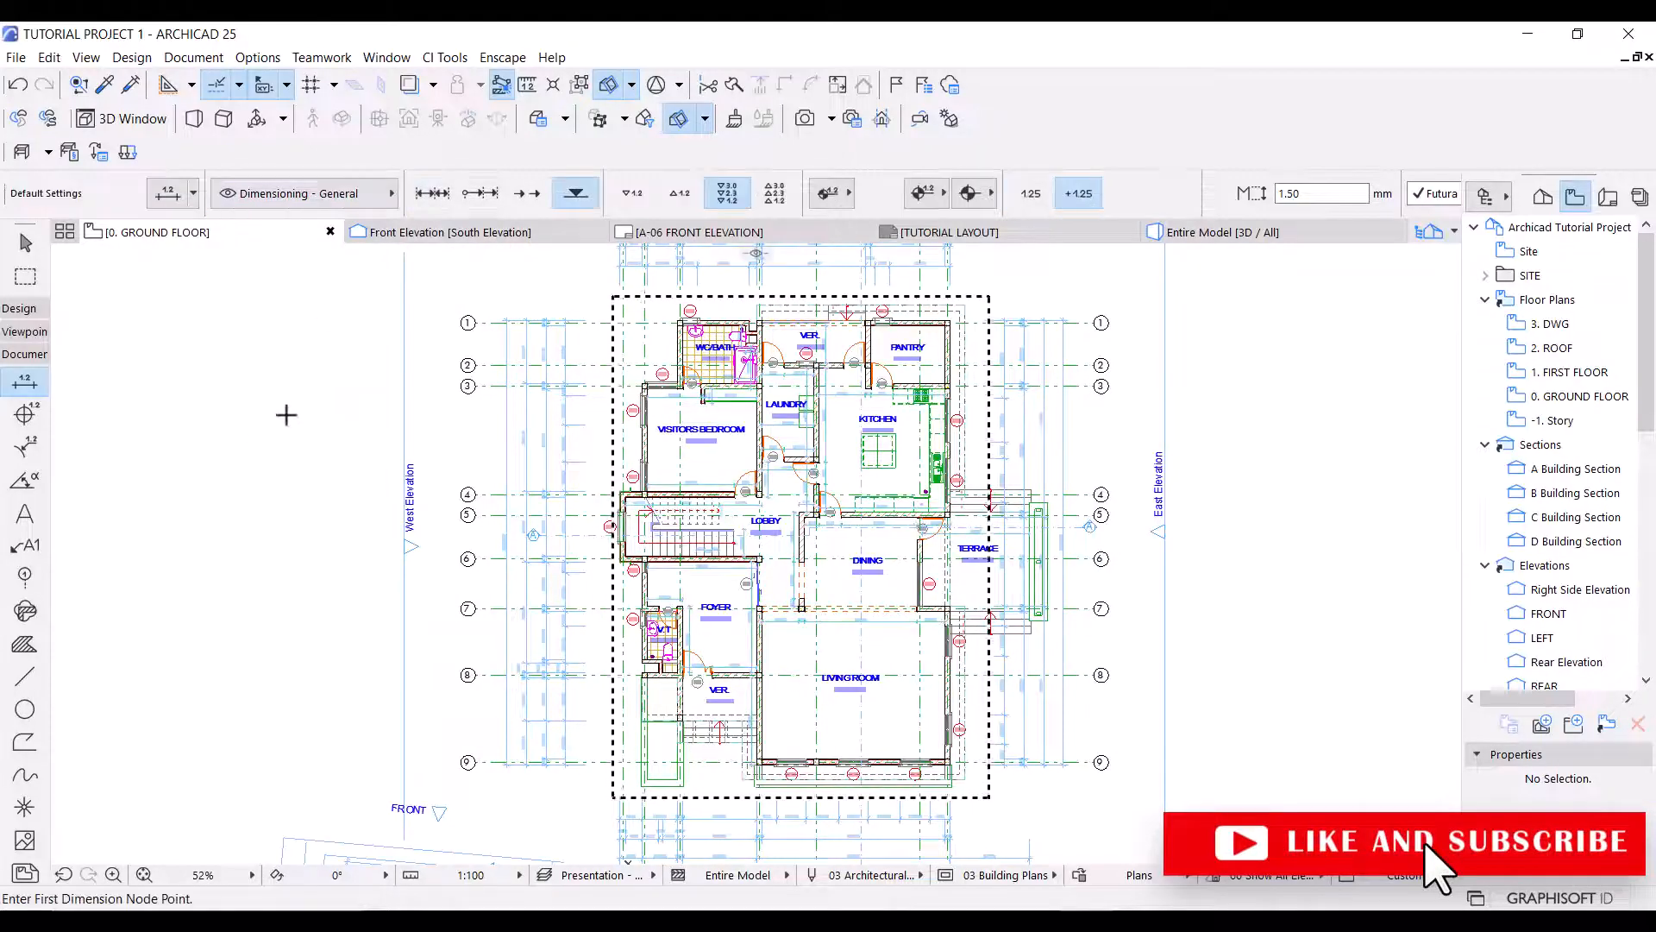
# Hide the Dimensioning - Interior layer and update the Presentation - Plan layer combination with this change.
pyautogui.hotkey('ctrl', 'l')
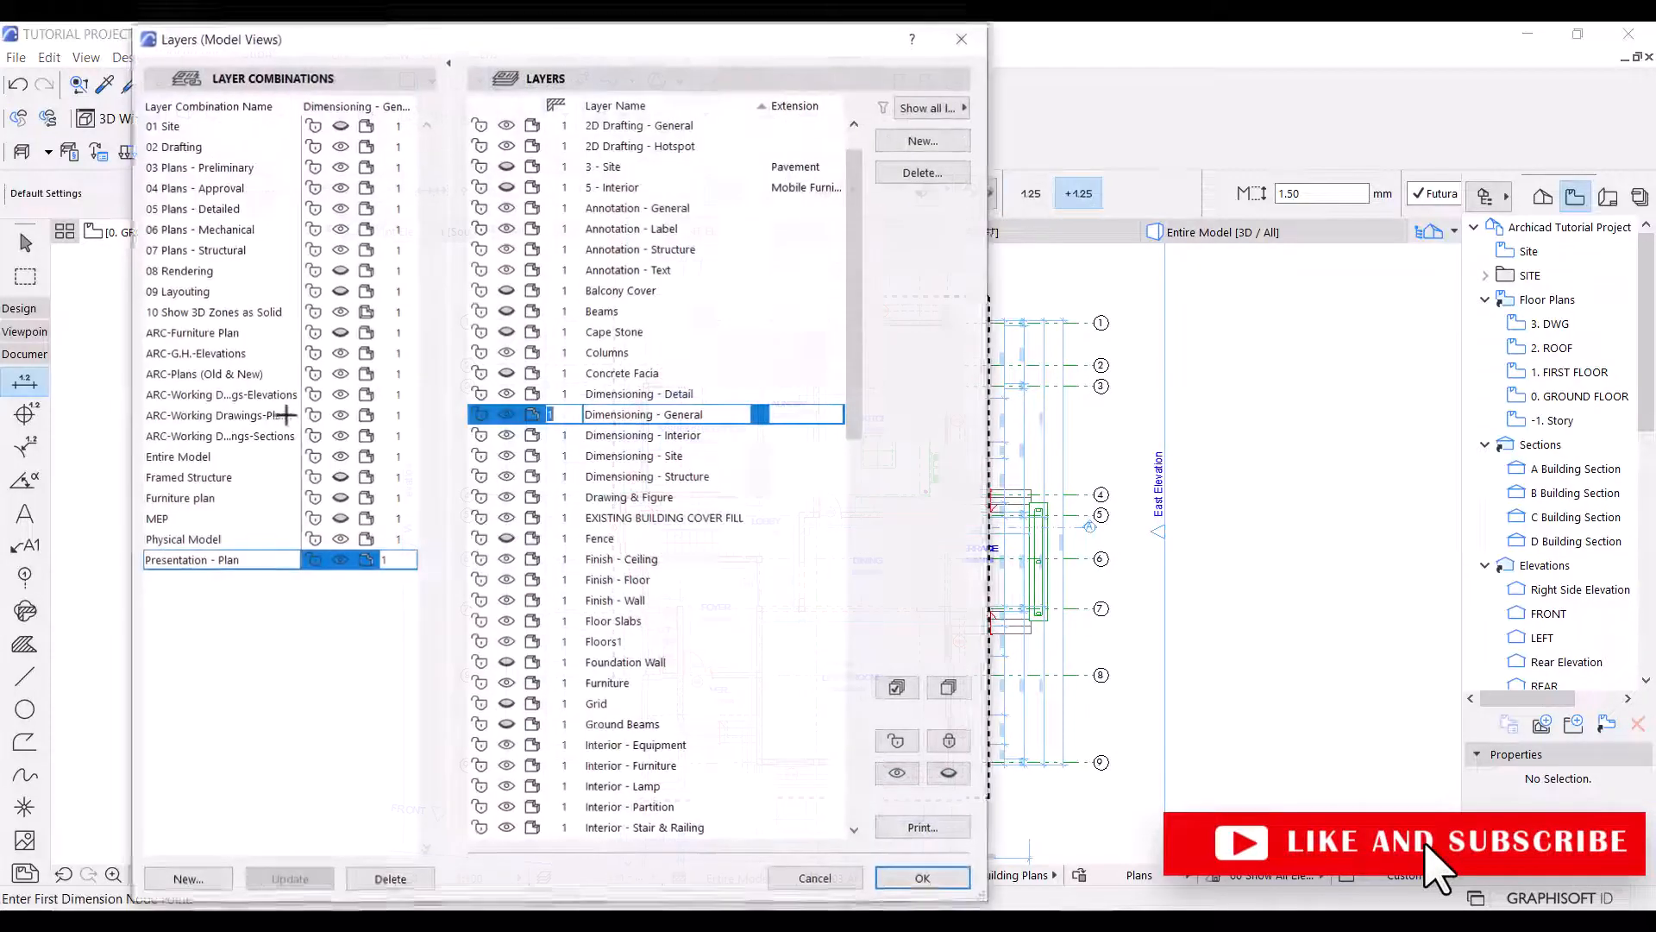
pyautogui.click(655, 435)
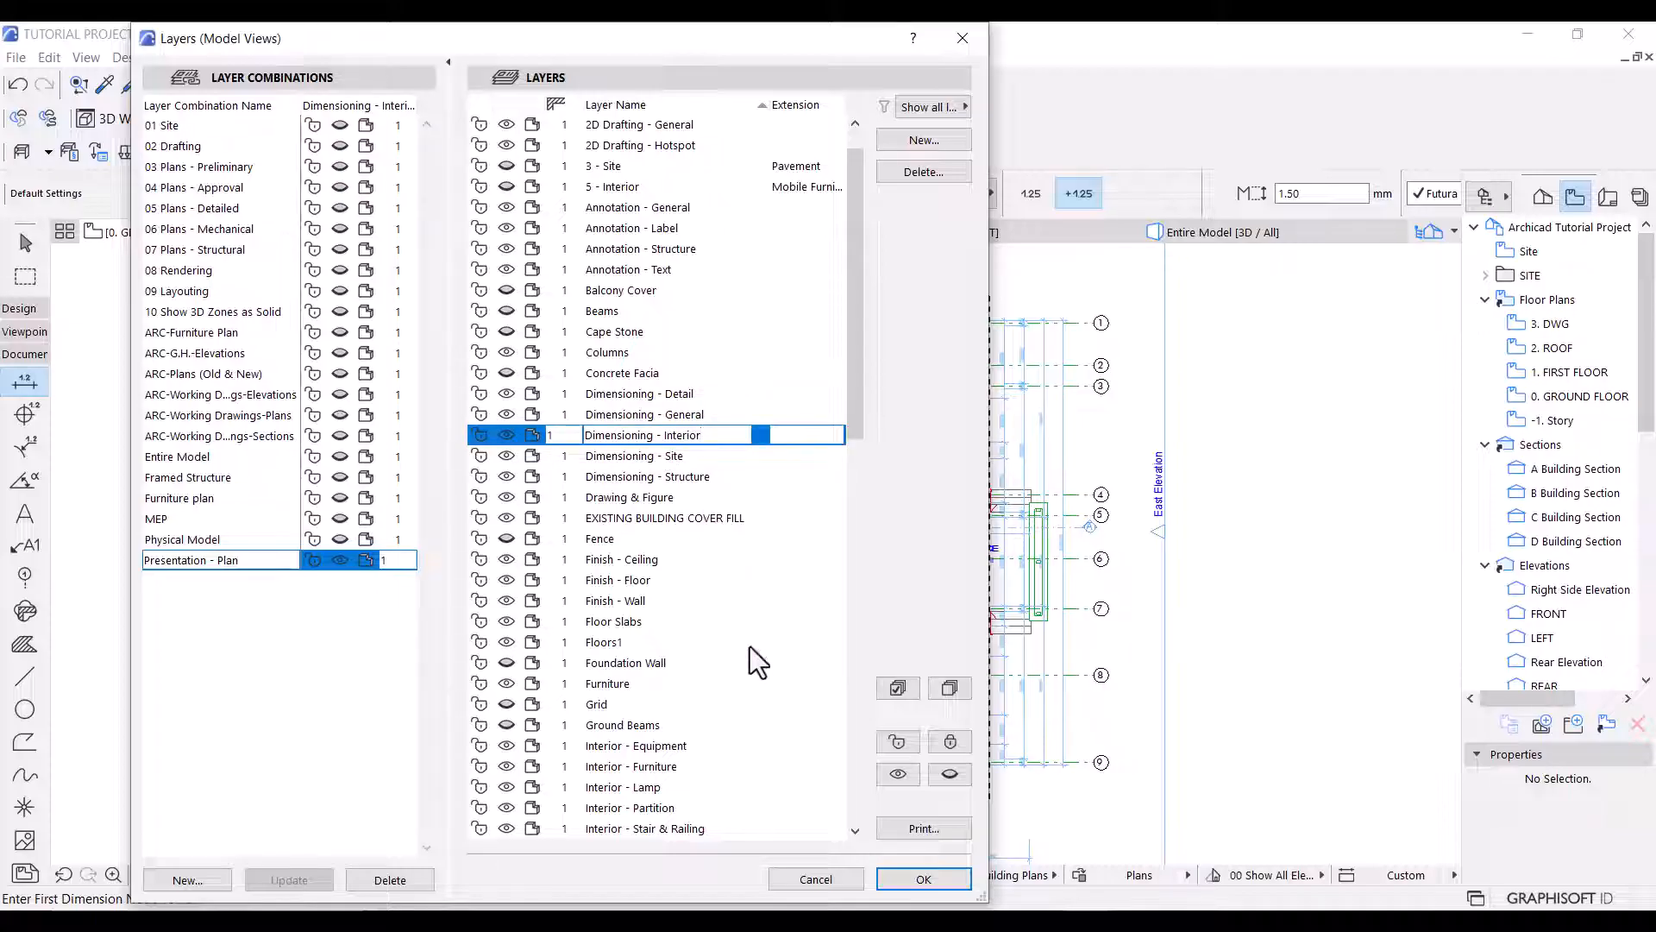
pyautogui.click(506, 435)
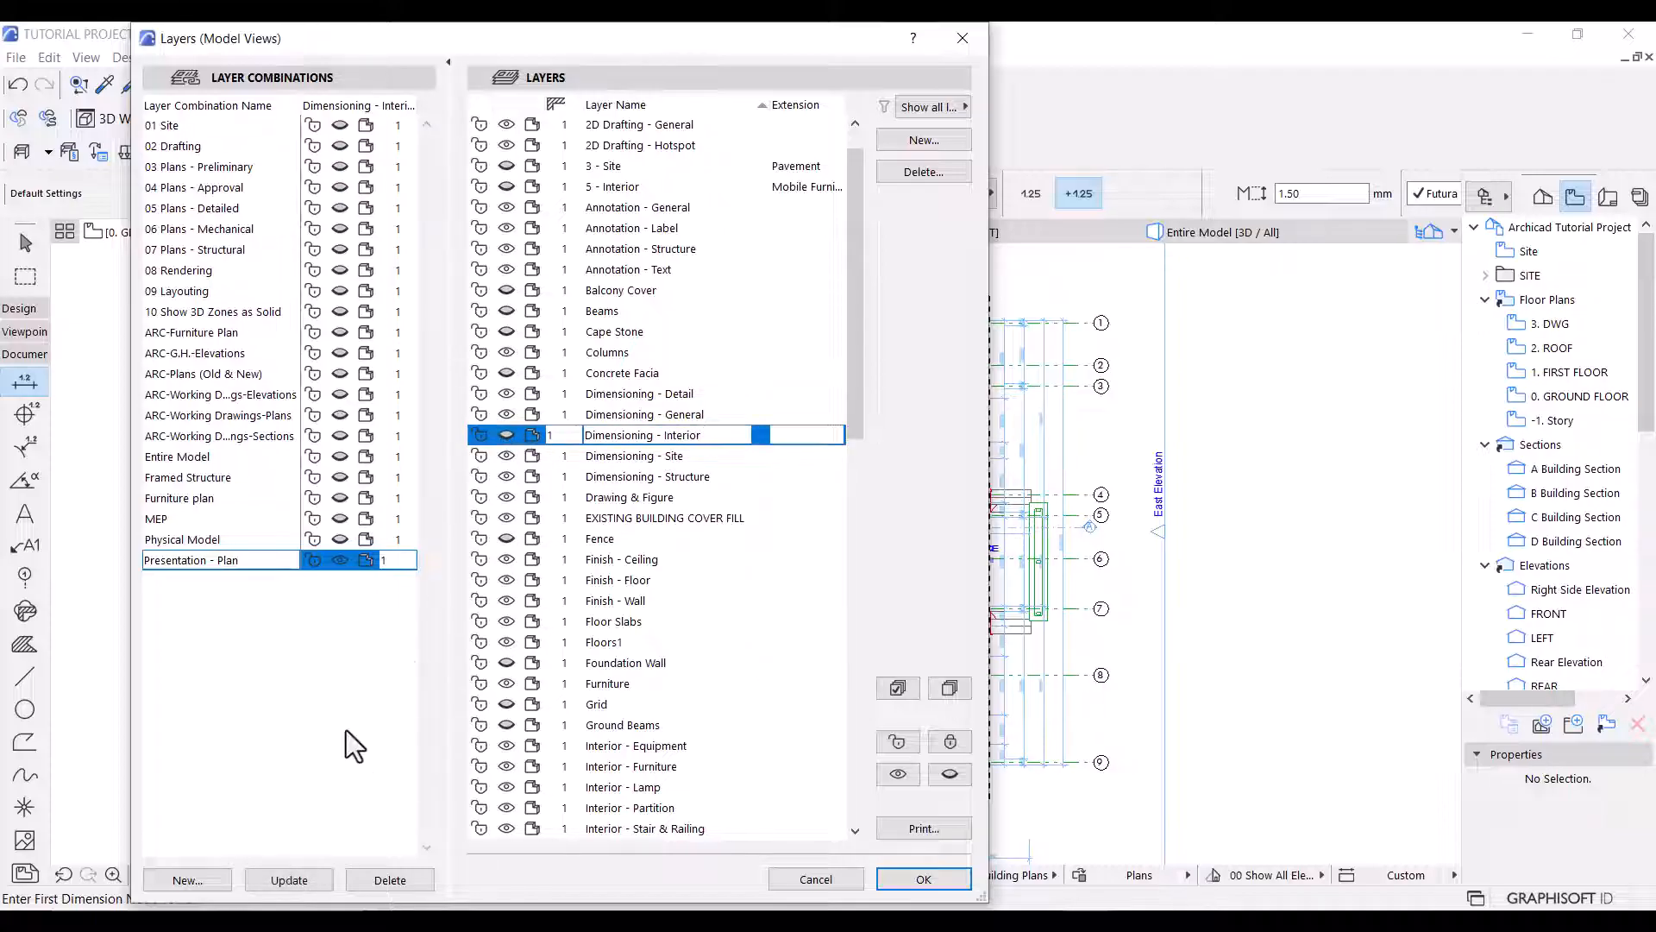
pyautogui.click(281, 874)
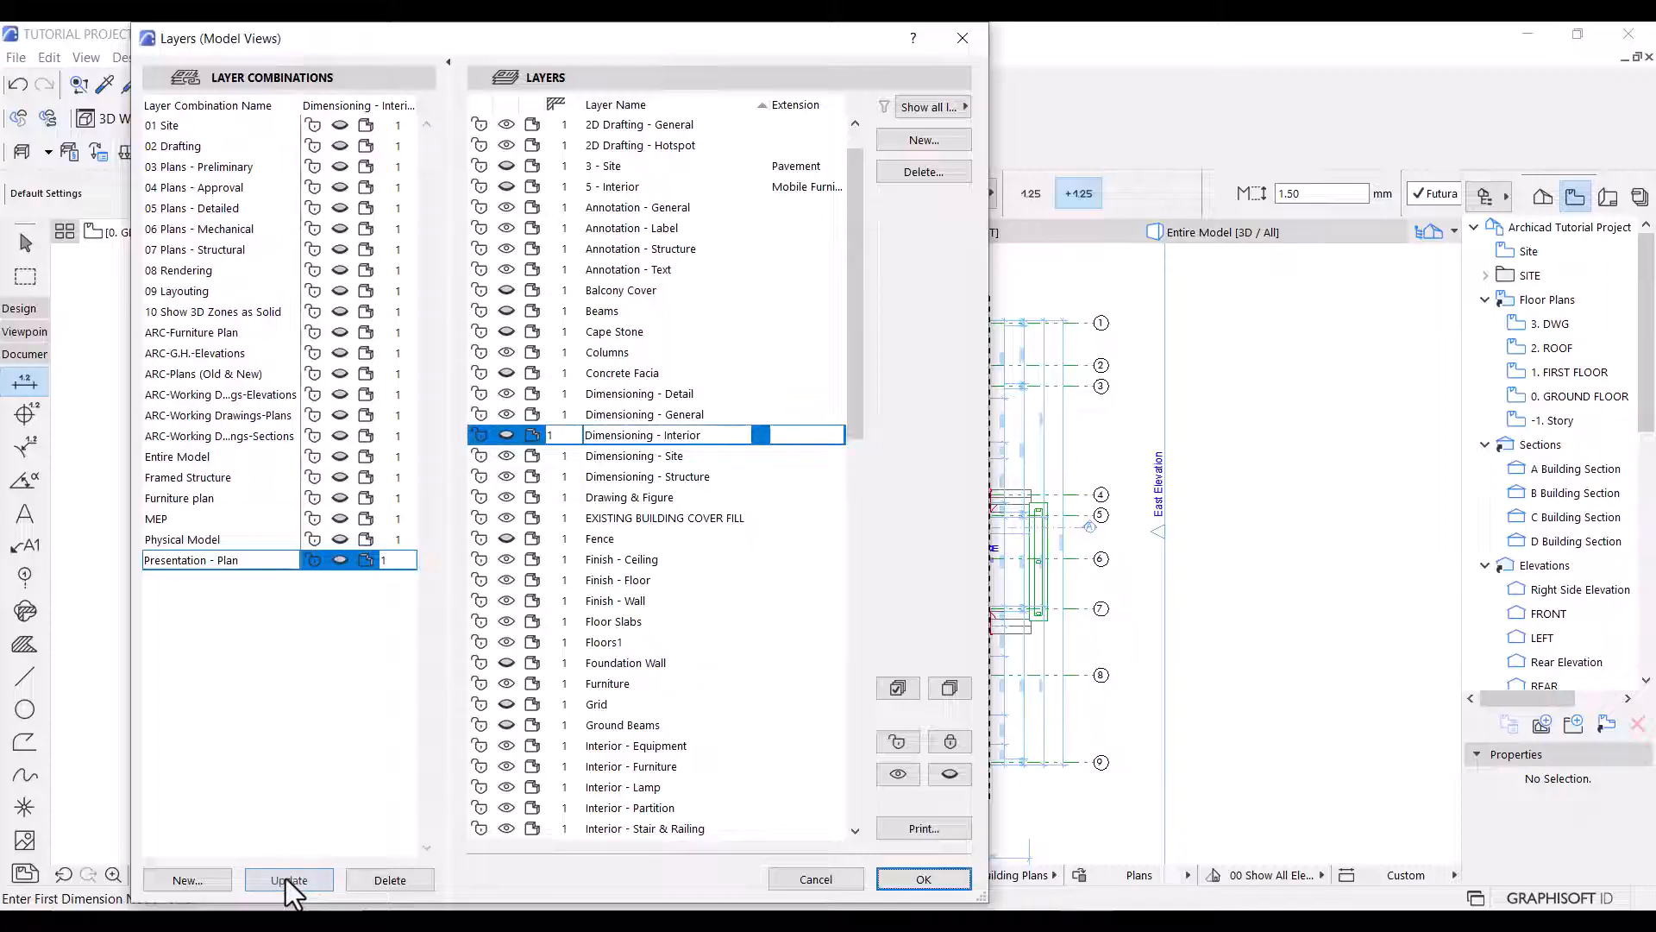
pyautogui.click(930, 879)
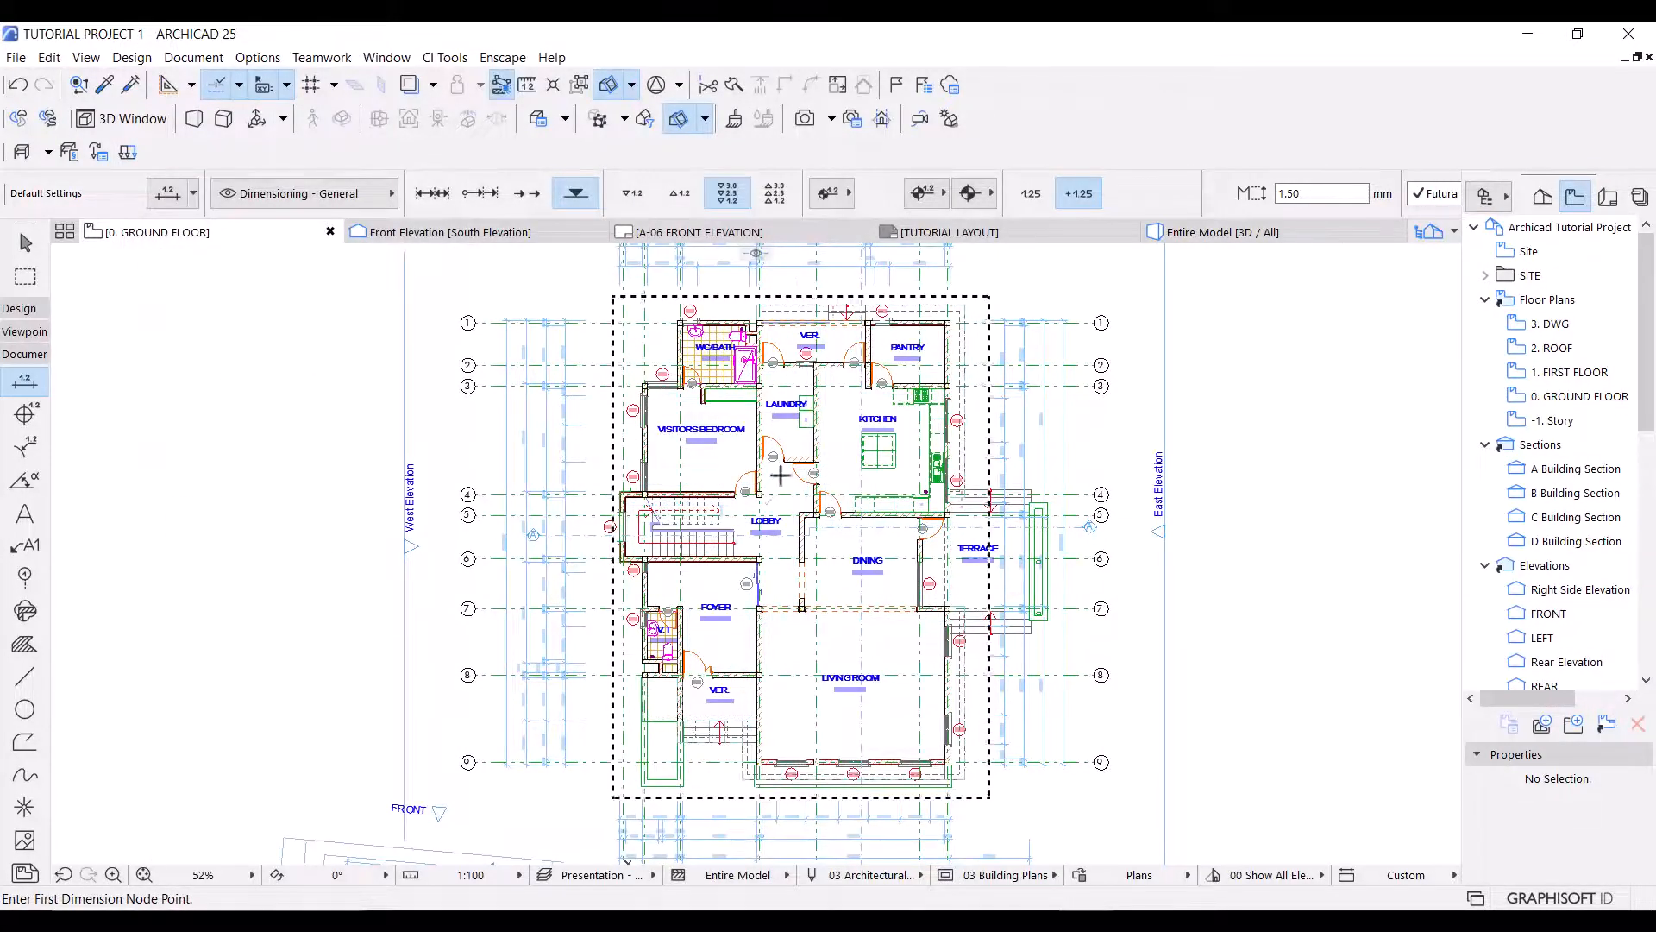
# Leave the Dimension tool and hide the Structural - Grid layer through the selected grid line 4.
pyautogui.scroll(5, 788, 450)
pyautogui.scroll(-6, 710, 491)
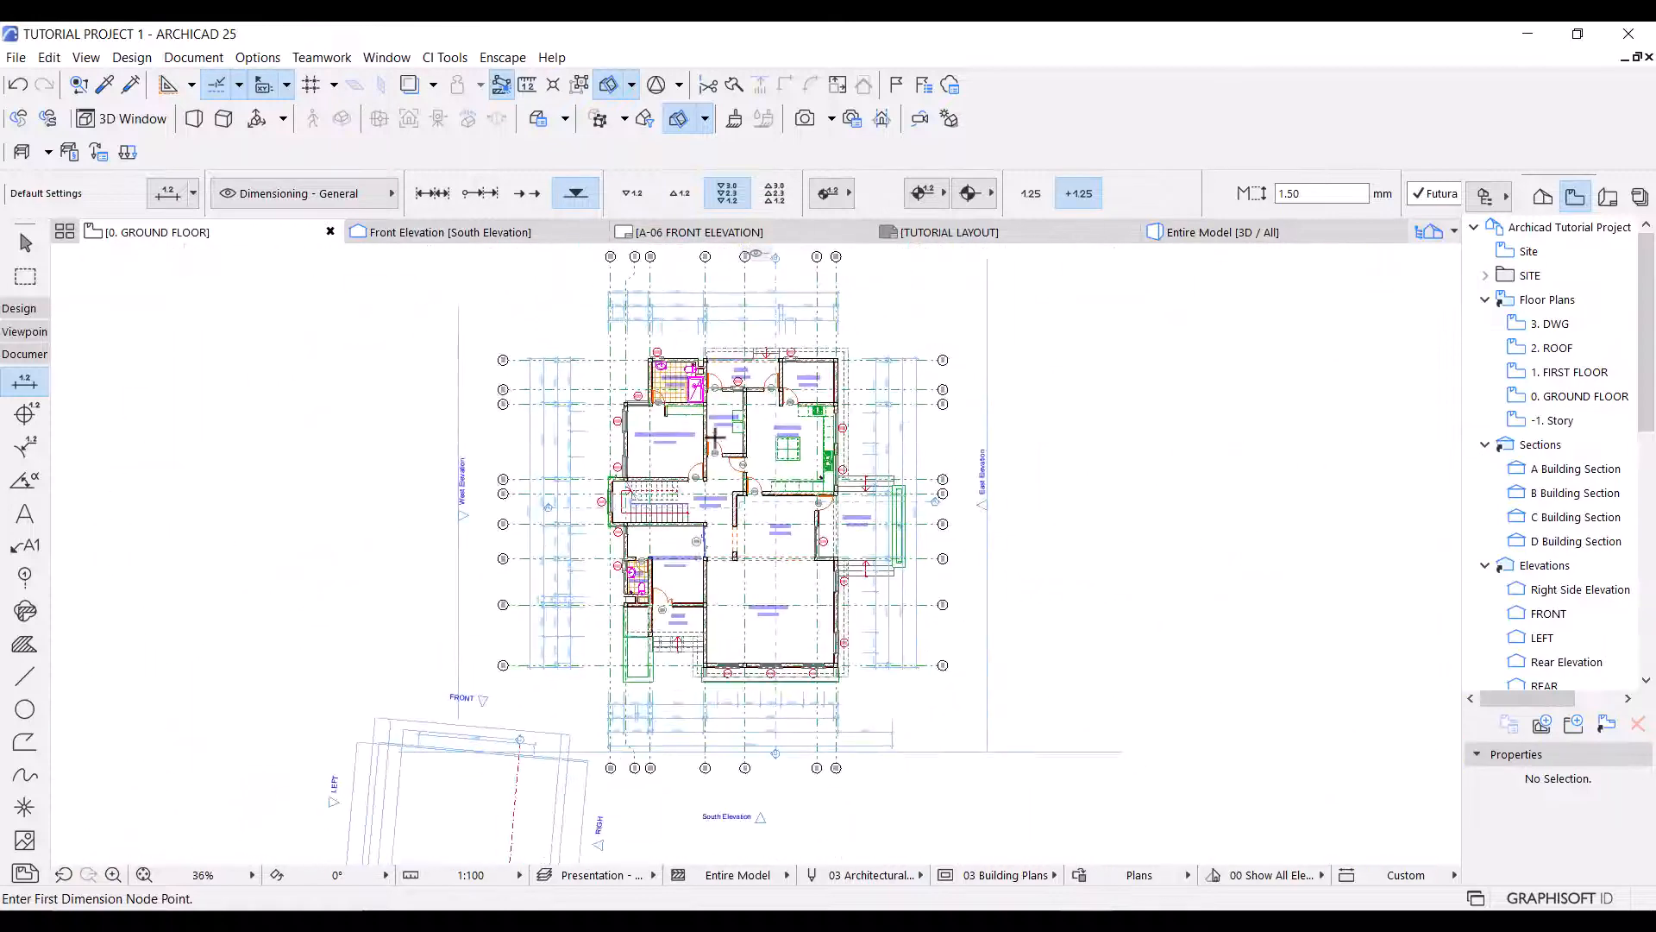
pyautogui.scroll(2, 700, 523)
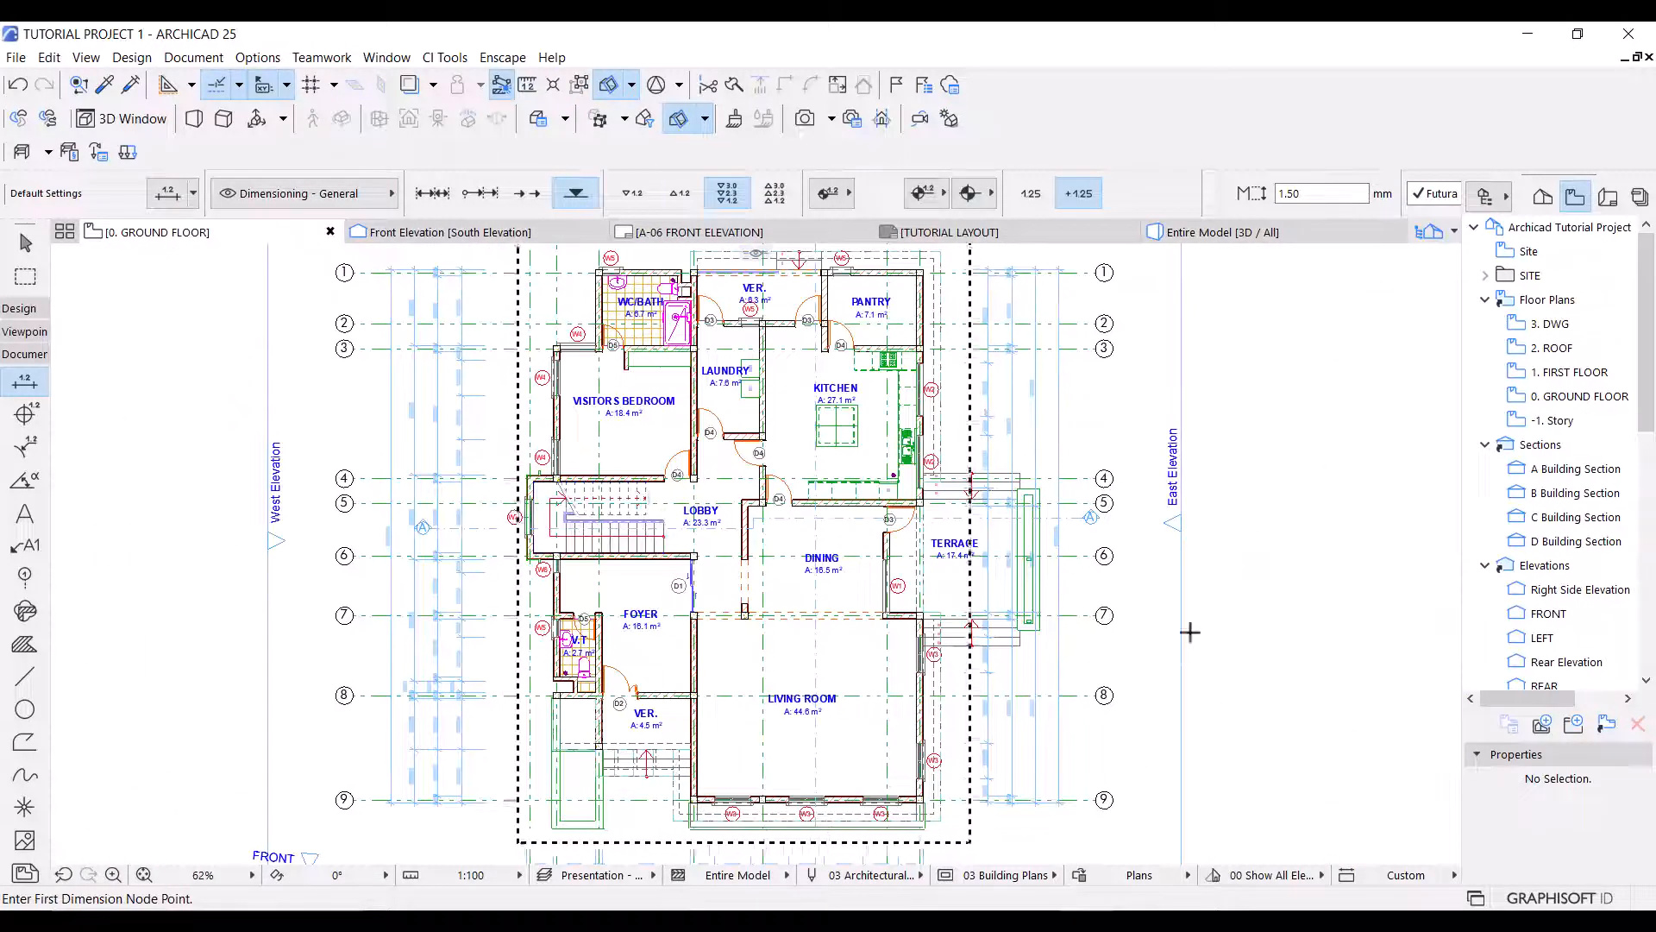
pyautogui.press('Escape')
pyautogui.click(368, 479)
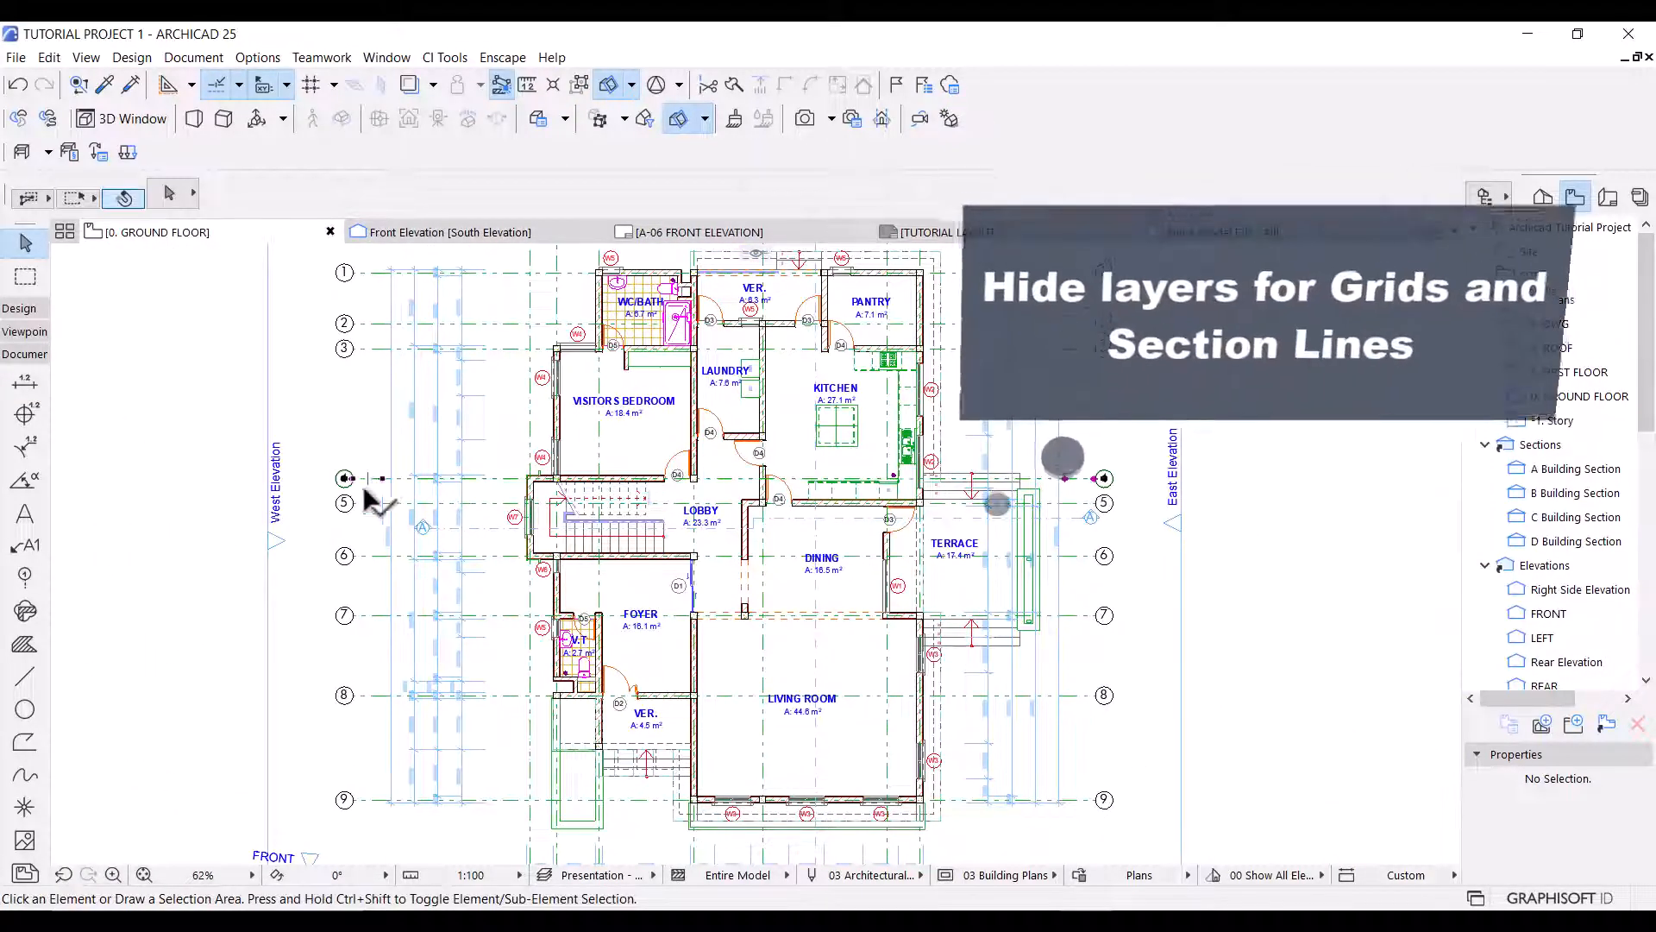
pyautogui.rightClick(343, 478)
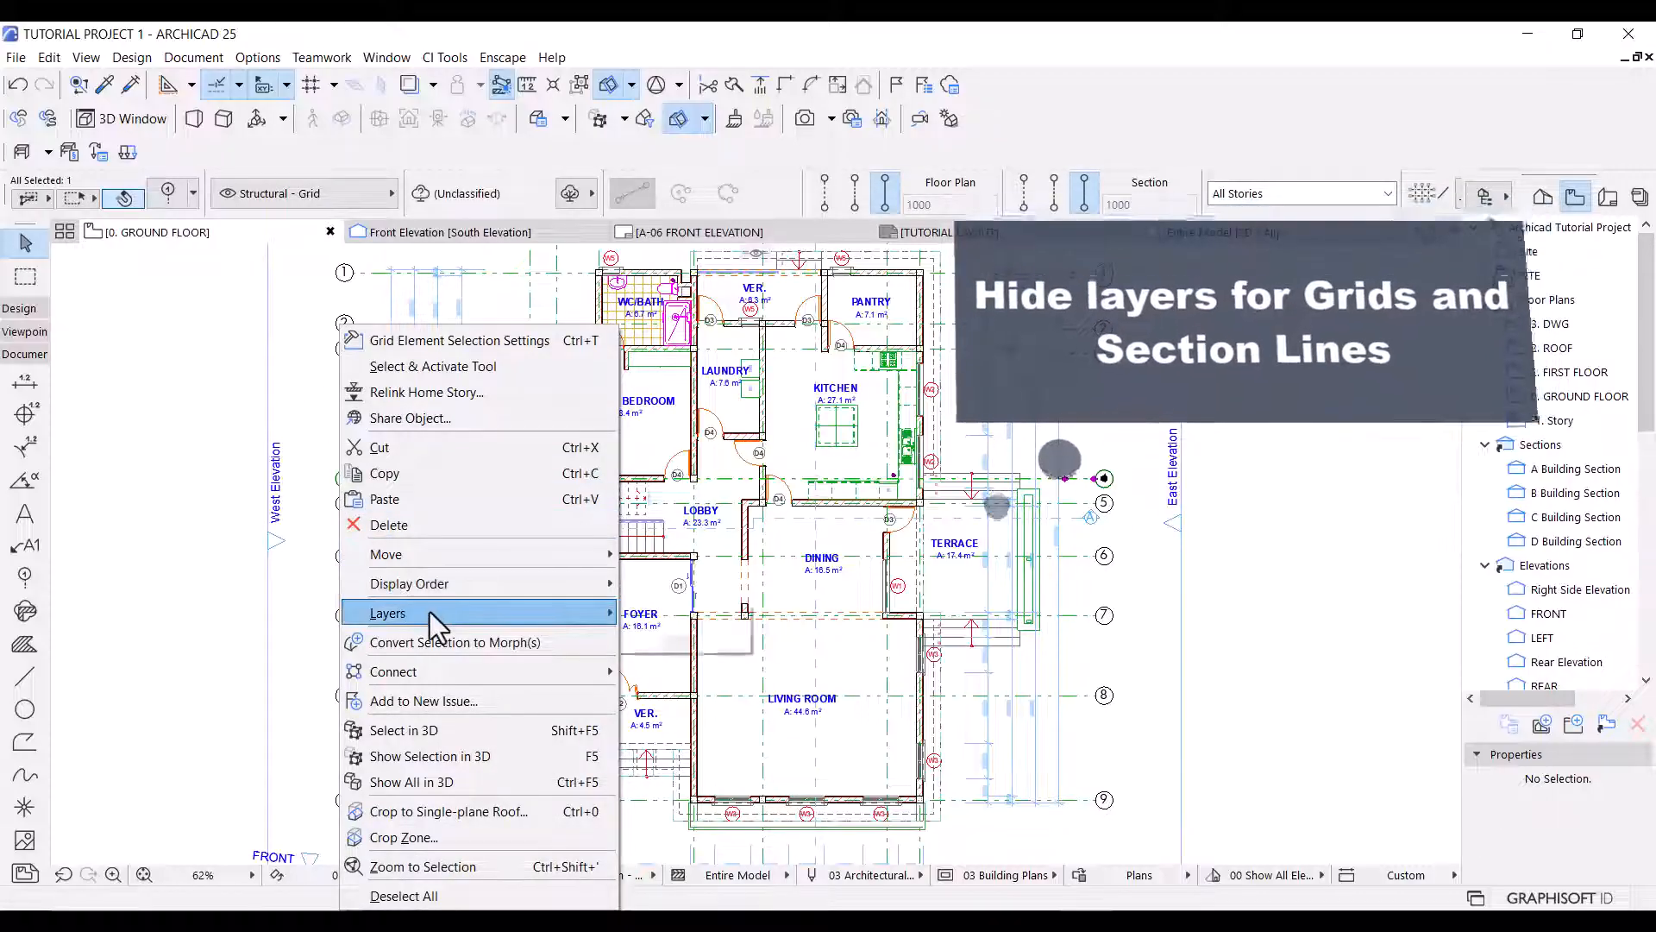
pyautogui.moveTo(518, 613)
pyautogui.click(675, 639)
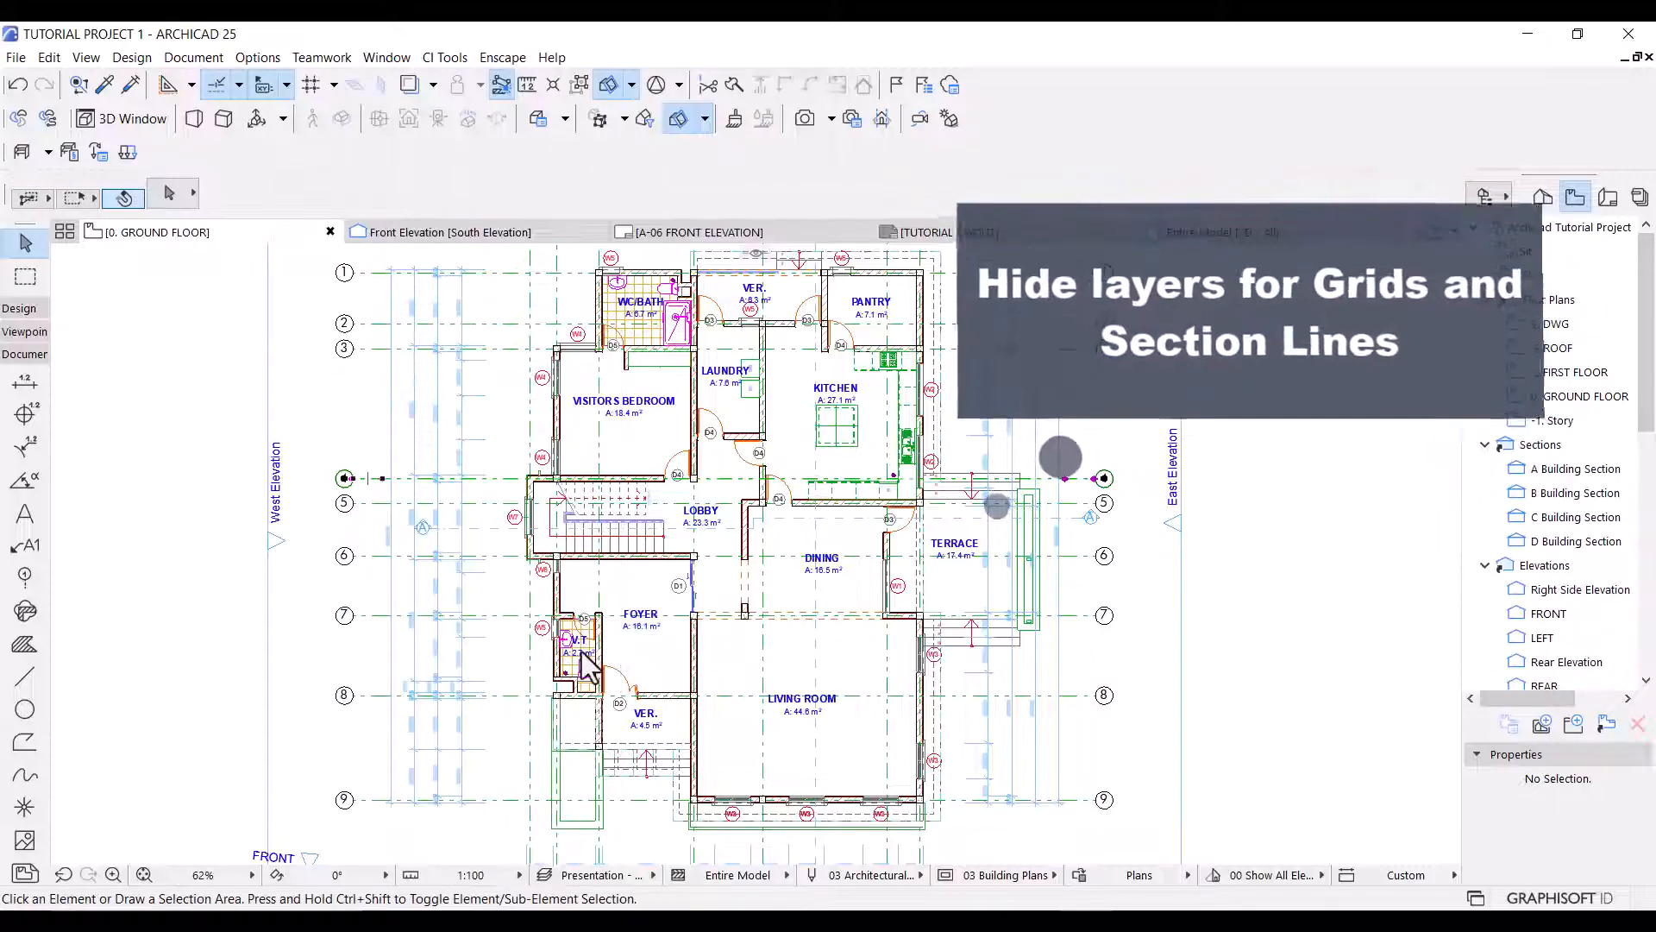
# Hide the Marker - Section layer through the selected section line A.
pyautogui.click(479, 528)
pyautogui.rightClick(337, 387)
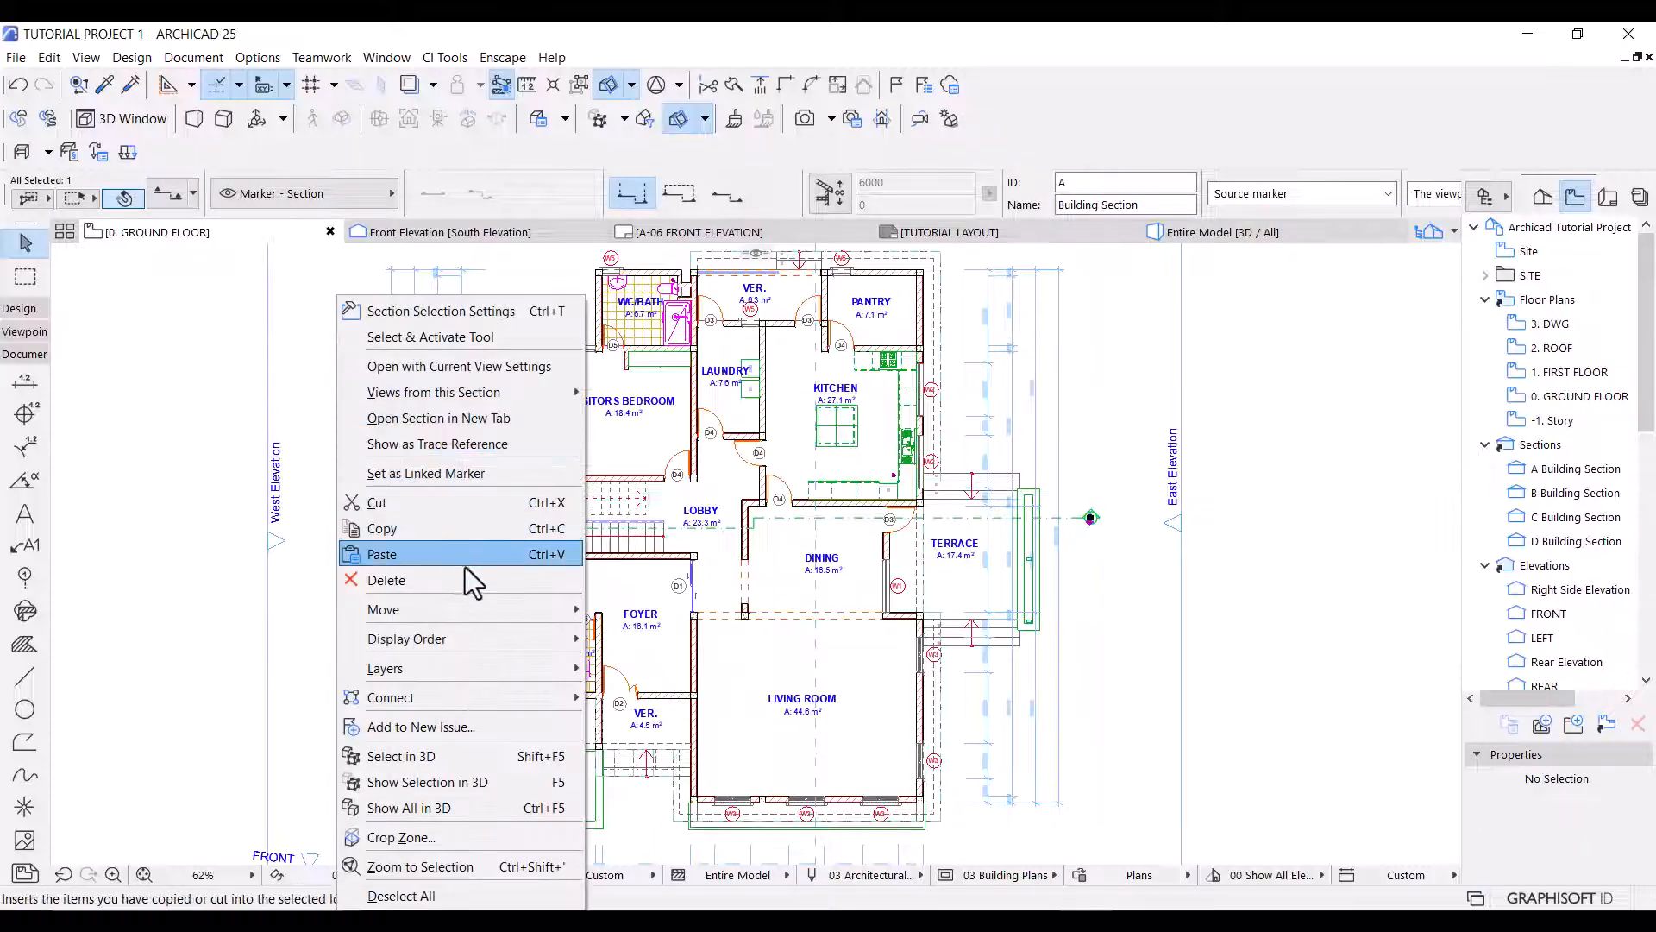
pyautogui.moveTo(523, 660)
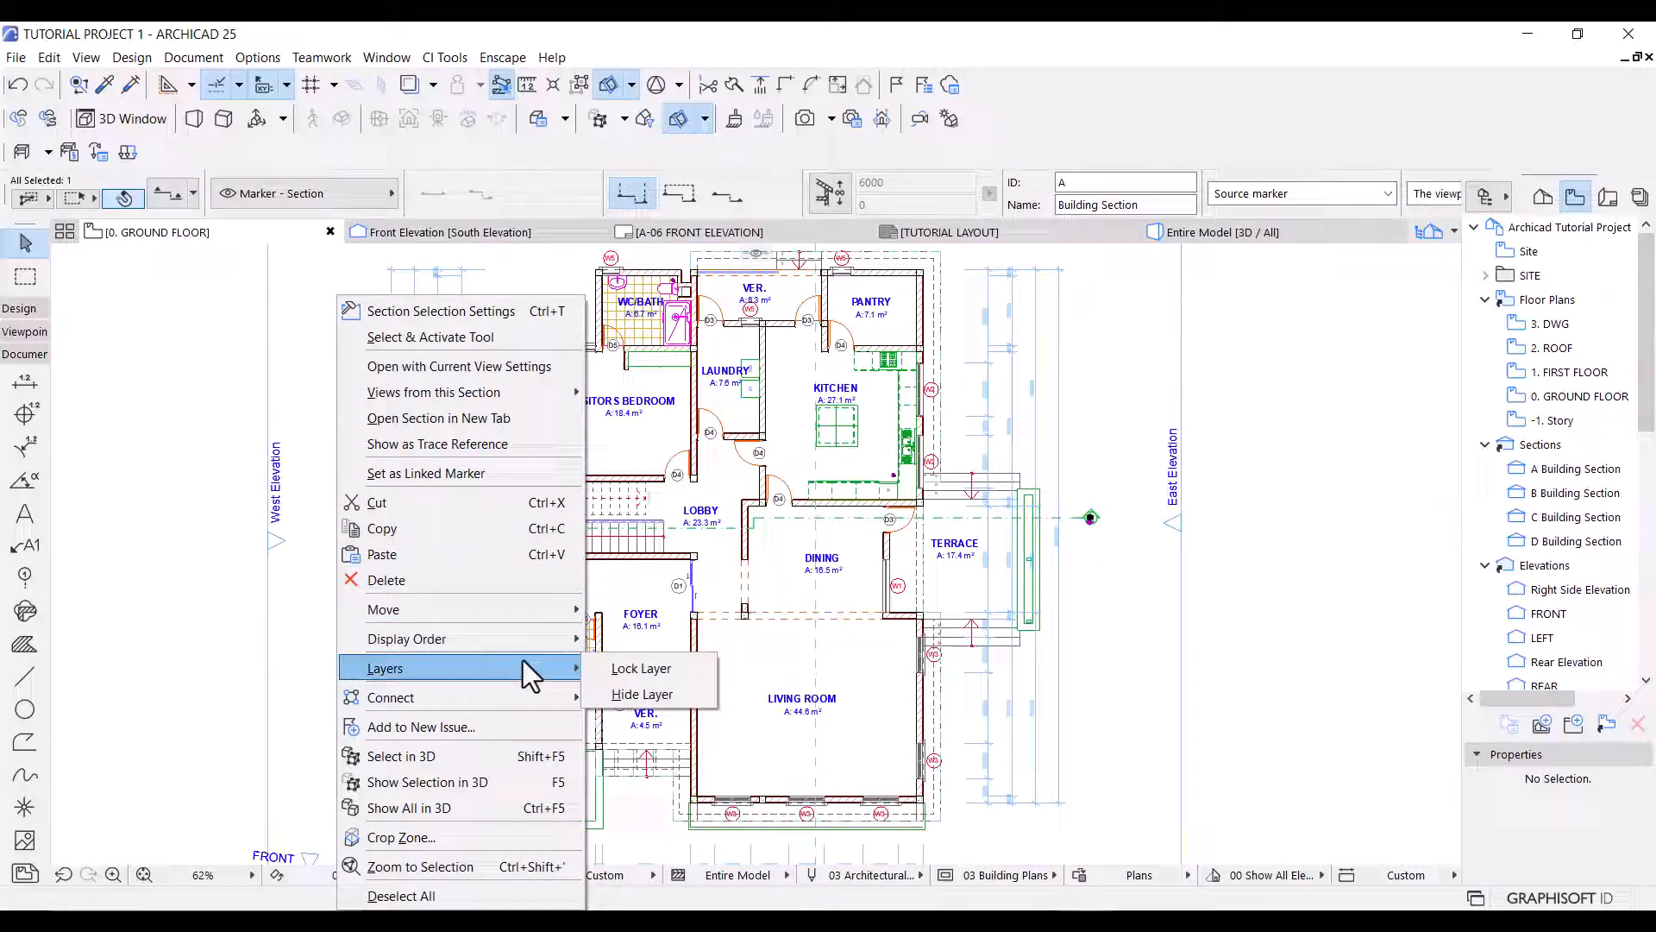
pyautogui.click(687, 700)
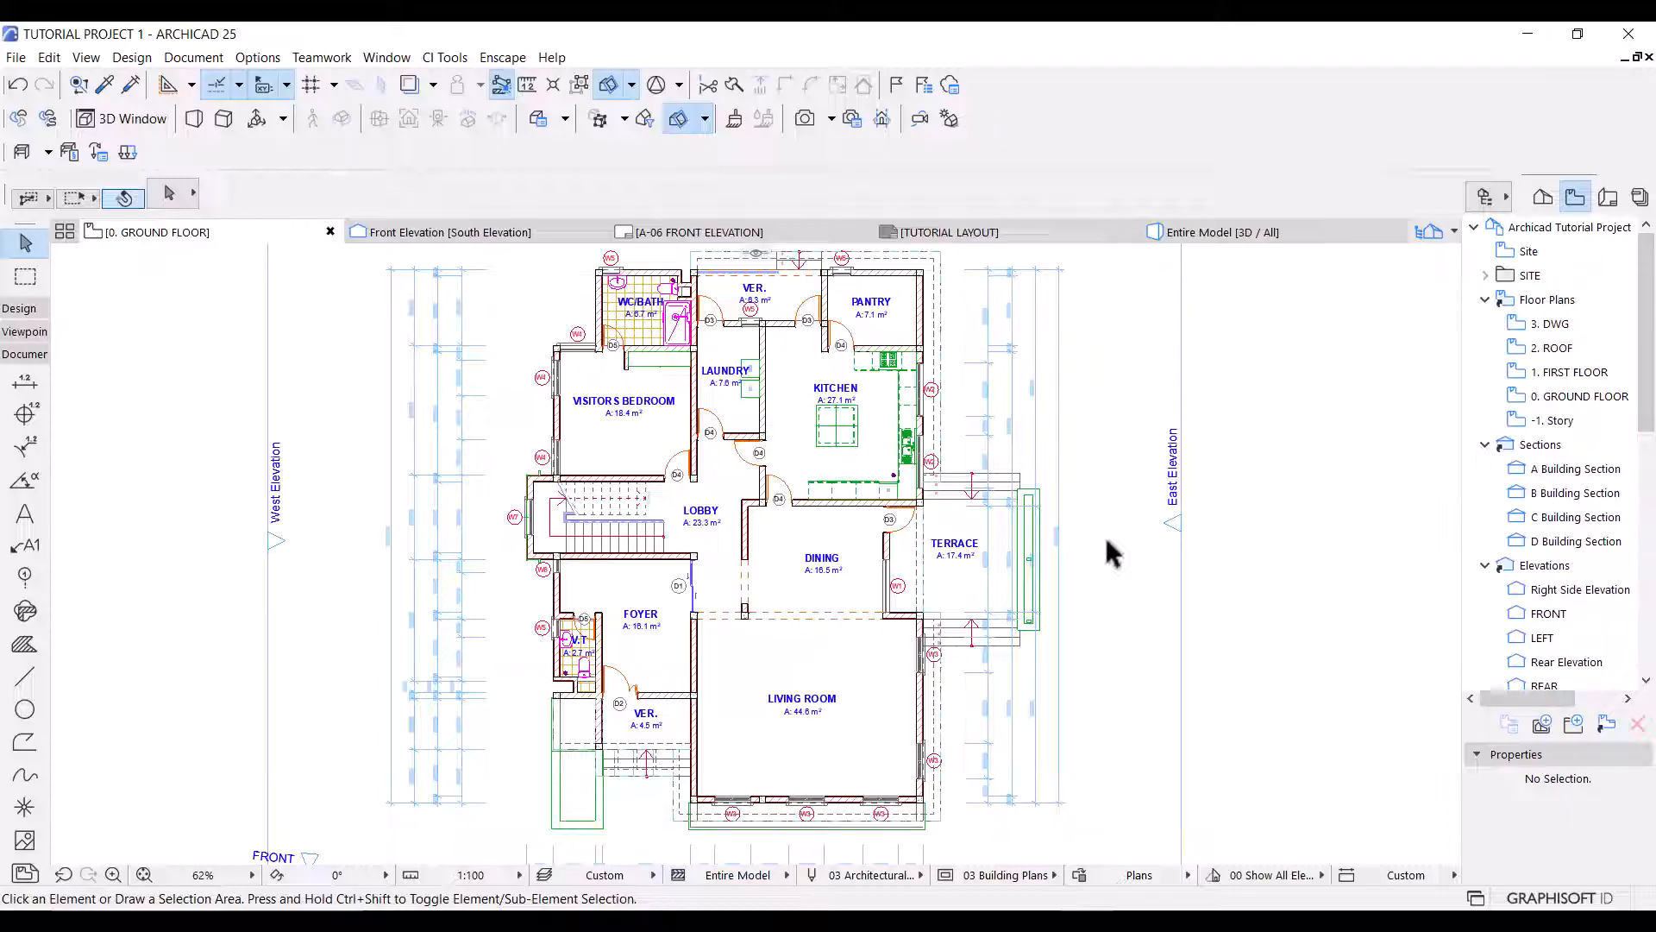
# Activate the Presentation - Plan layer combination, pick the Interior - Furniture layer and update the combination.
pyautogui.hotkey('ctrl', 'l')
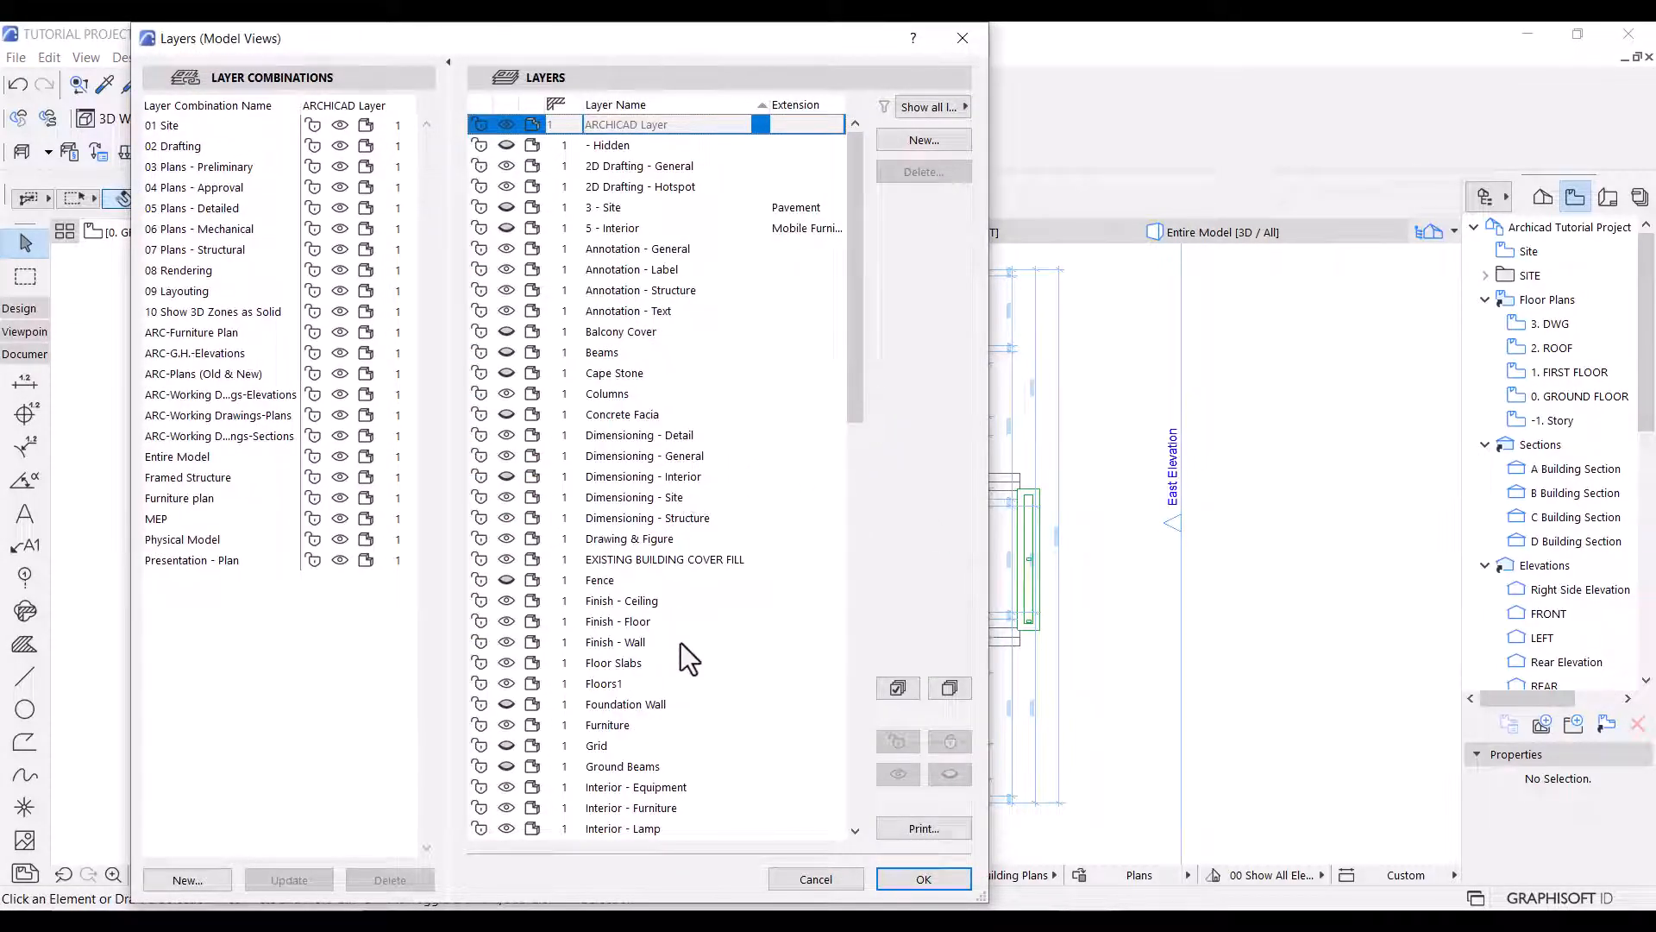
pyautogui.scroll(-1, 651, 681)
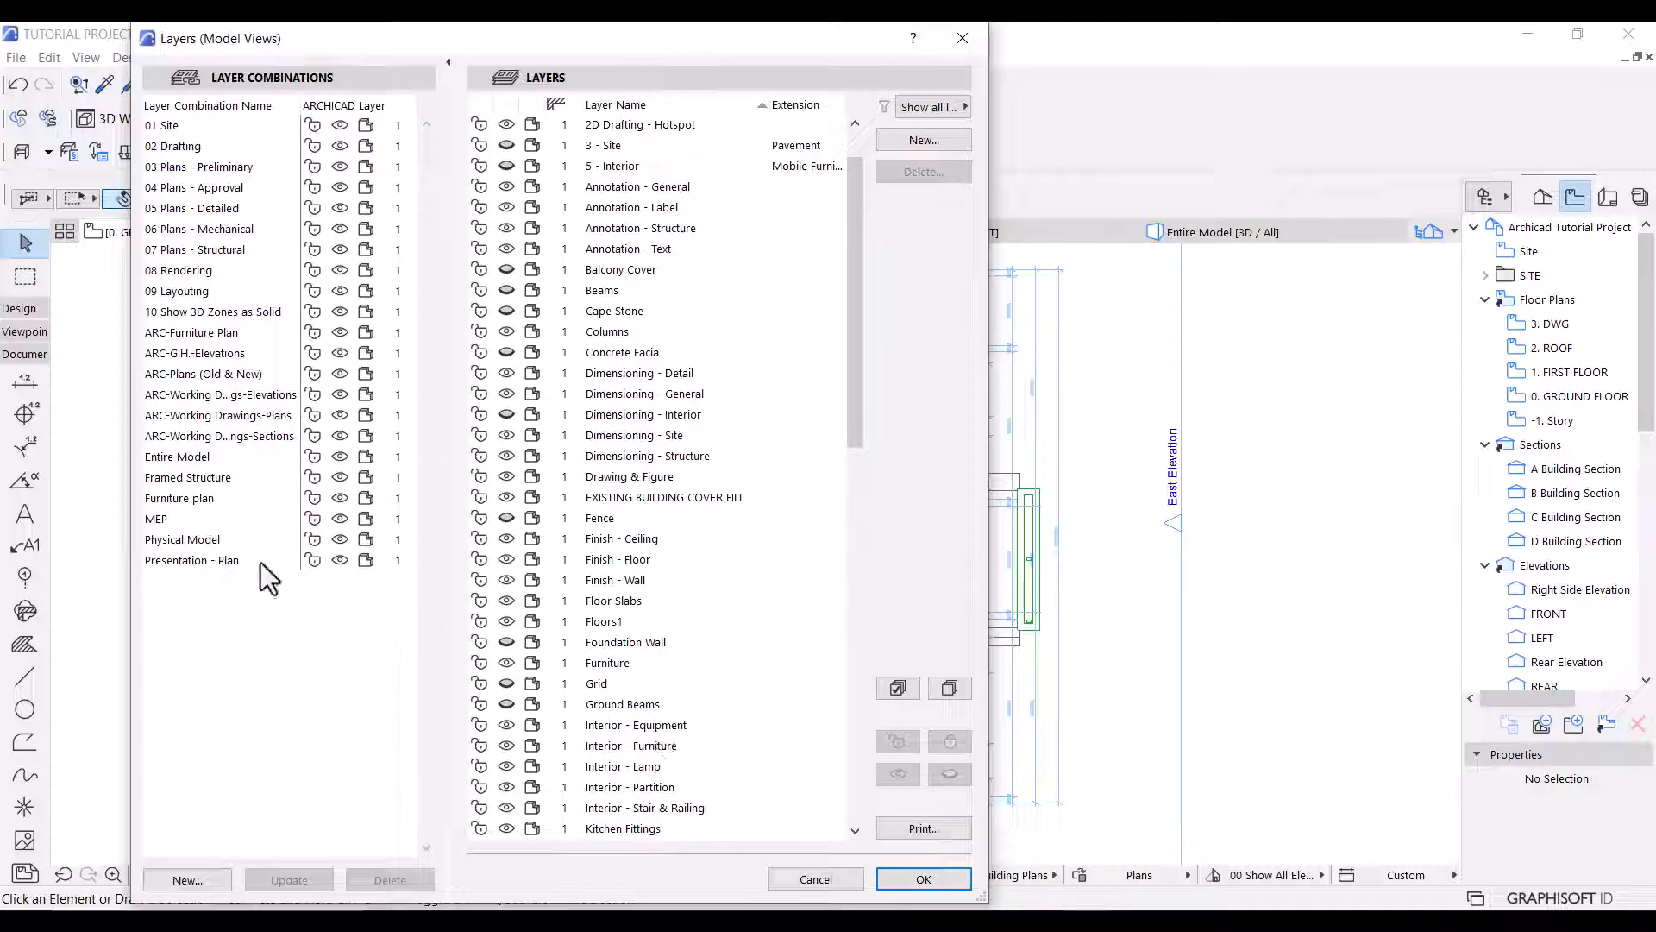
pyautogui.doubleClick(205, 561)
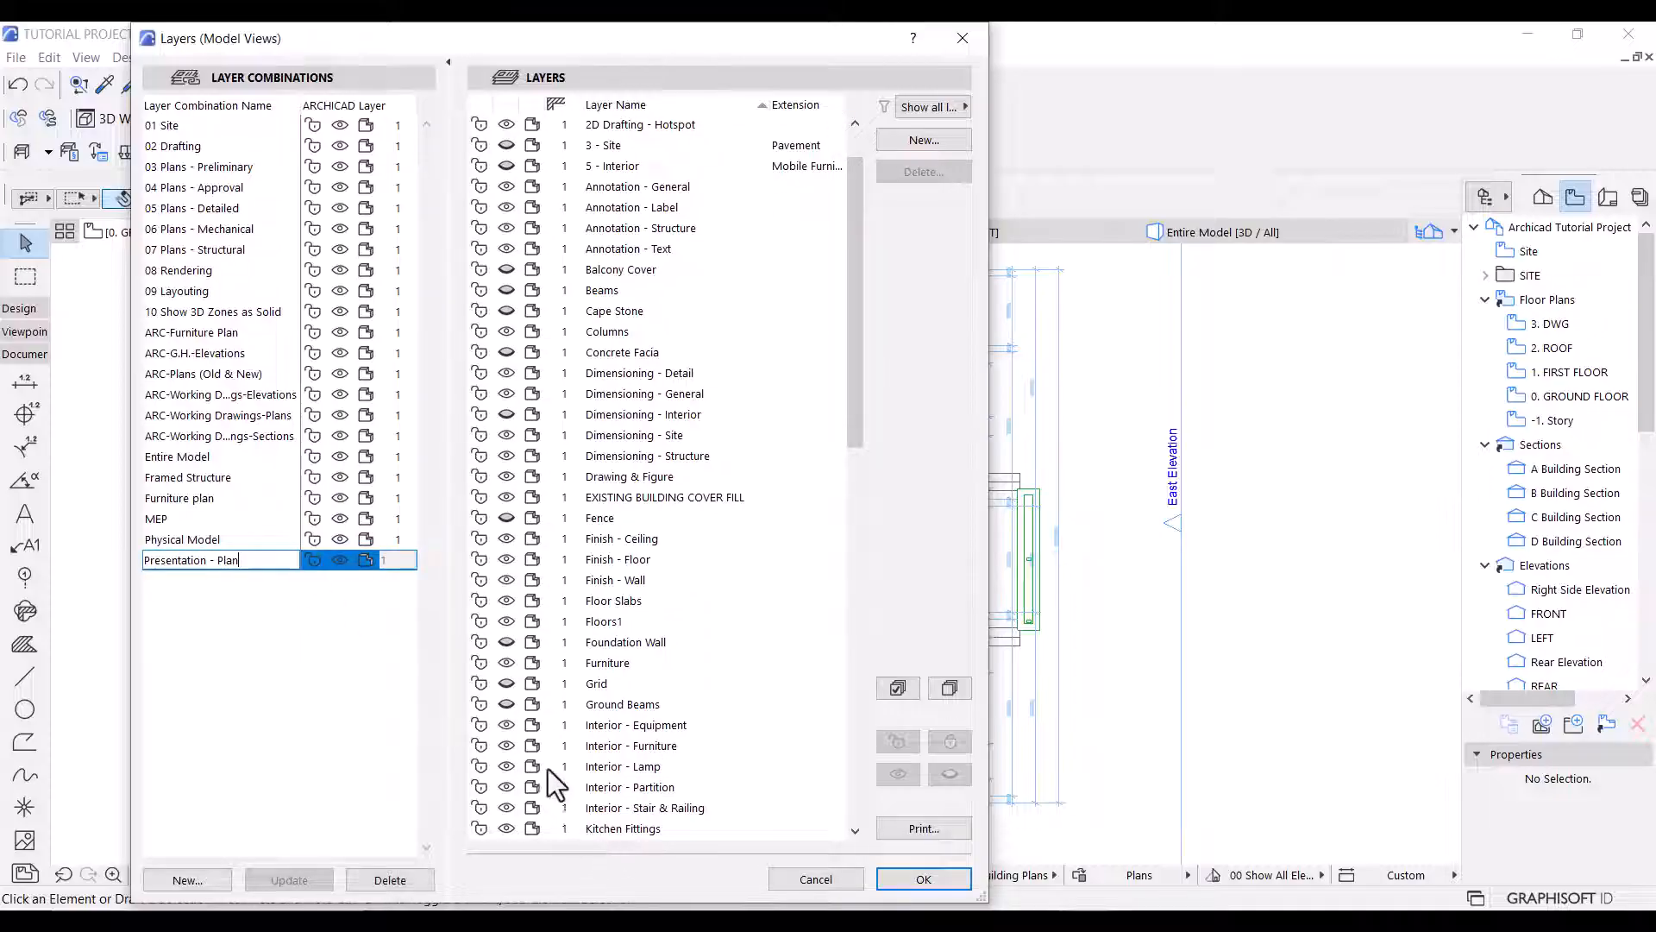
pyautogui.click(518, 747)
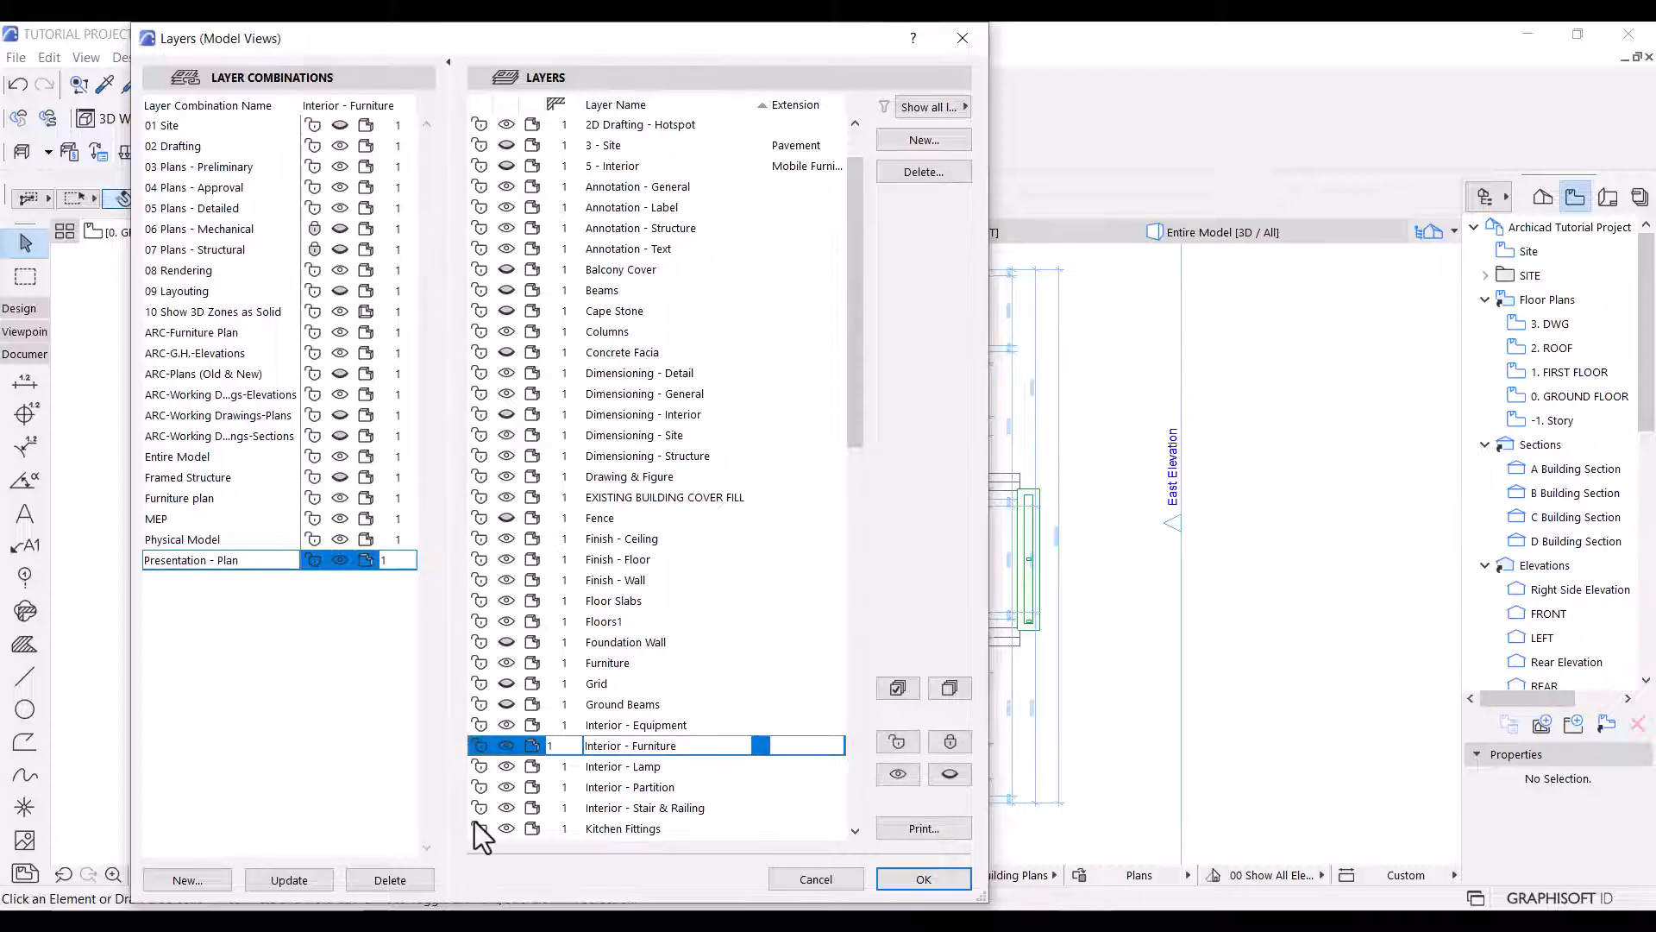
pyautogui.click(298, 883)
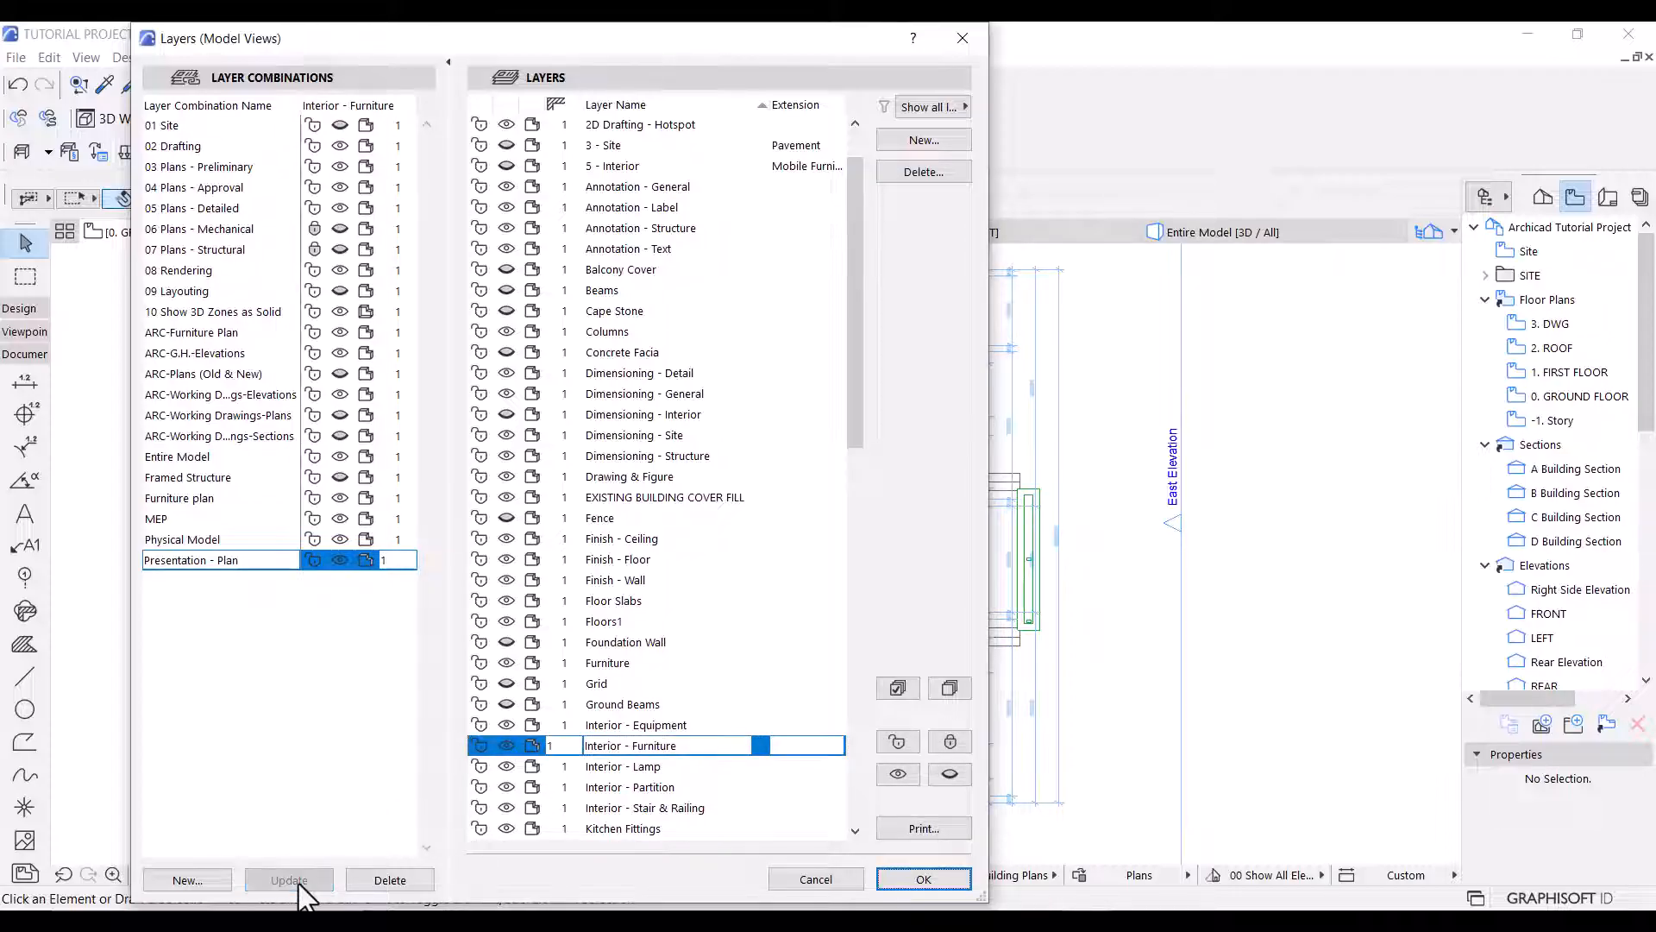
pyautogui.click(948, 880)
# Hide the Structural - Grid layer in the layer settings with the Presentation - Plan combination active.
pyautogui.hotkey('ctrl', 'l')
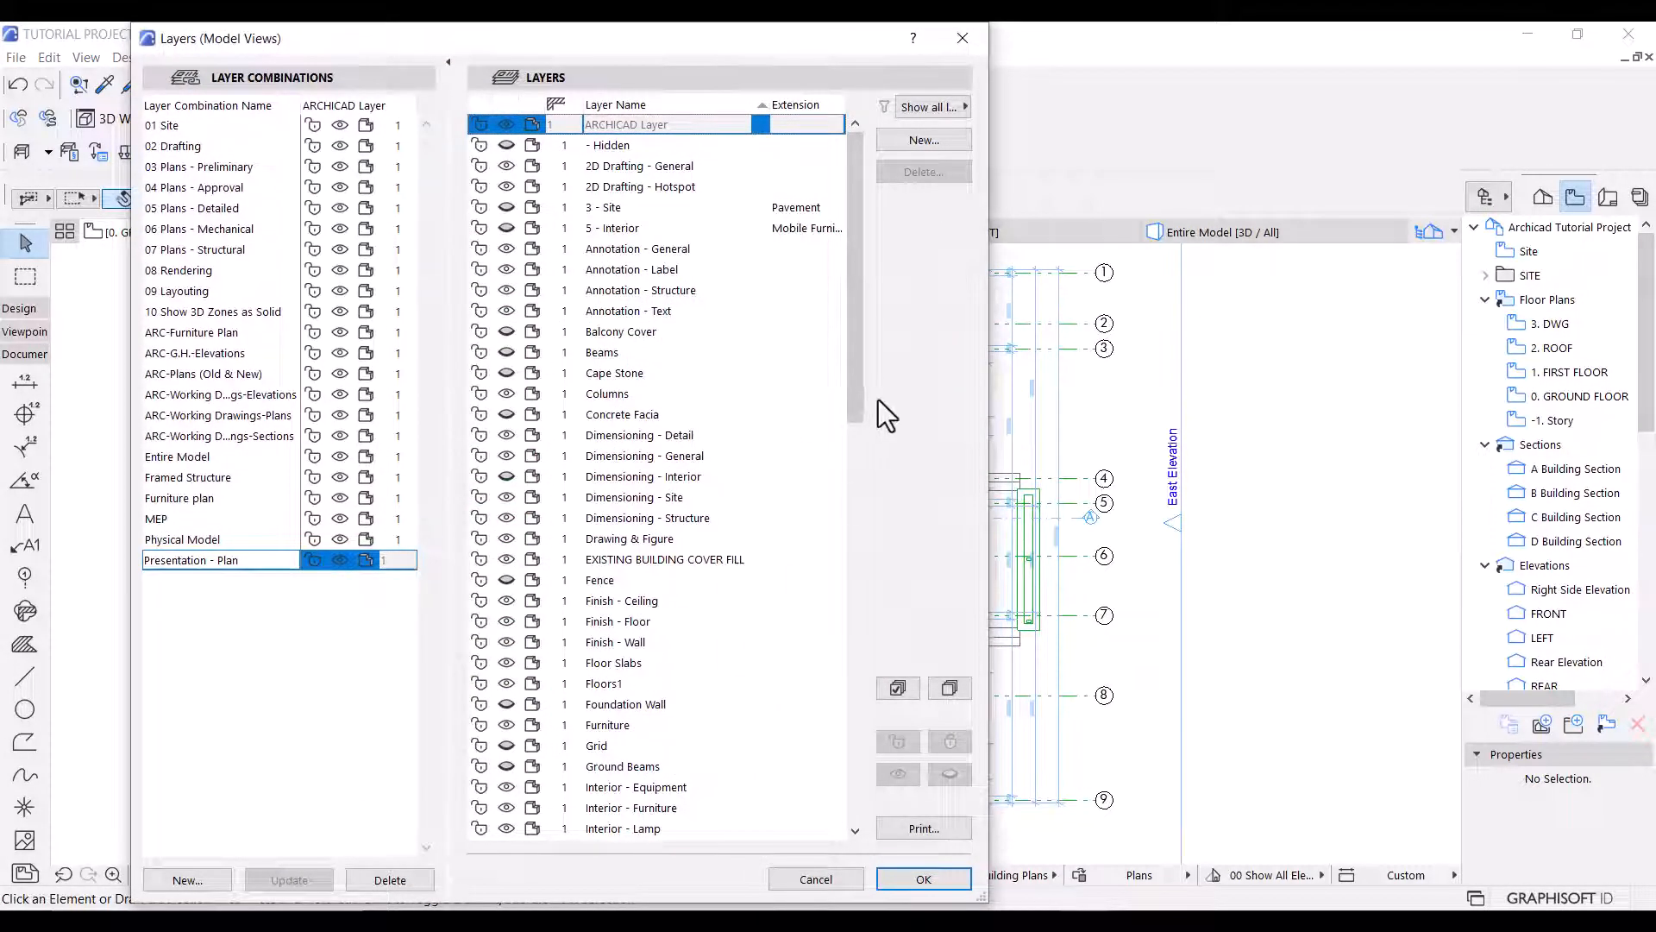
pyautogui.moveTo(855, 388); pyautogui.dragTo(815, 800)
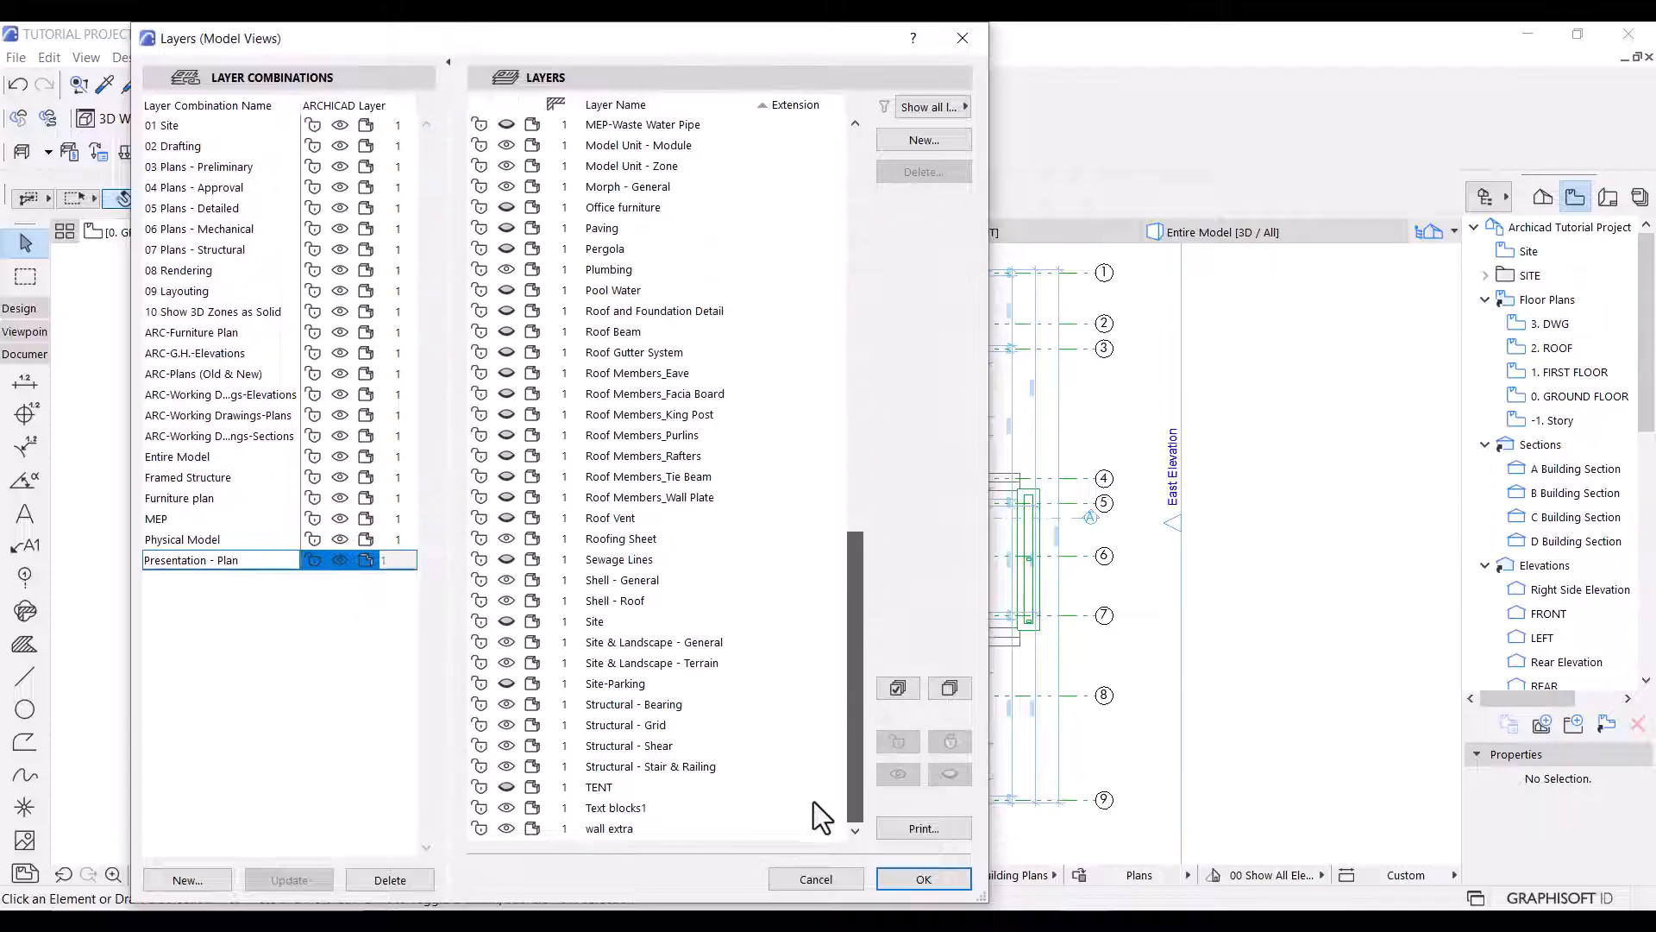
pyautogui.click(635, 722)
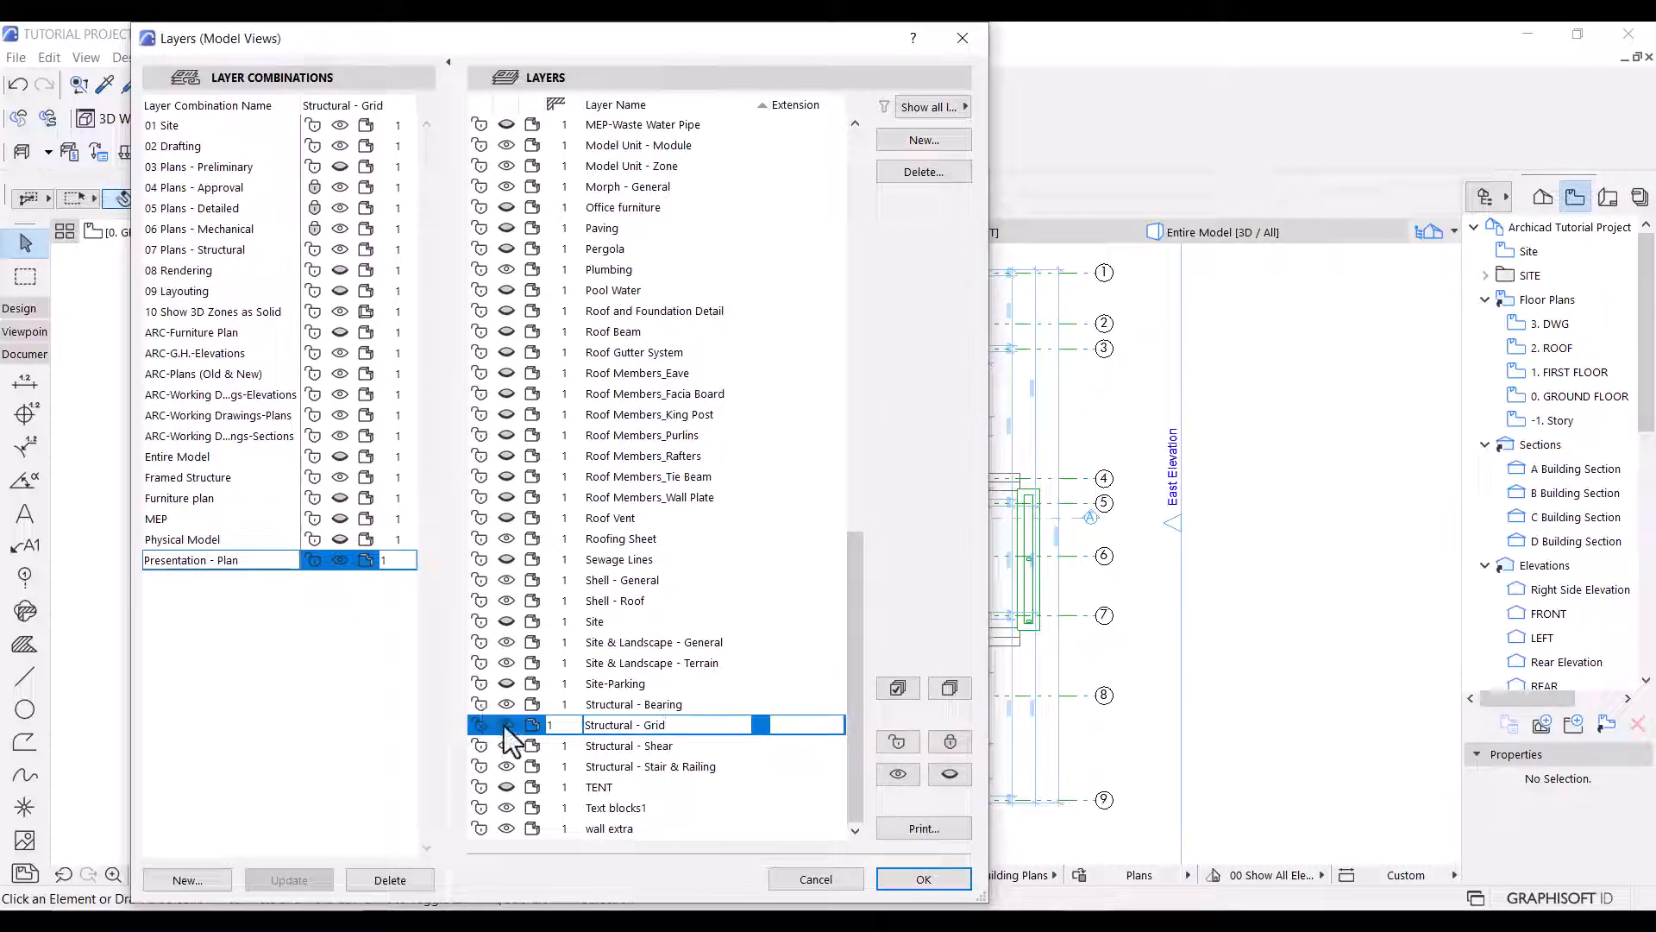
pyautogui.click(506, 725)
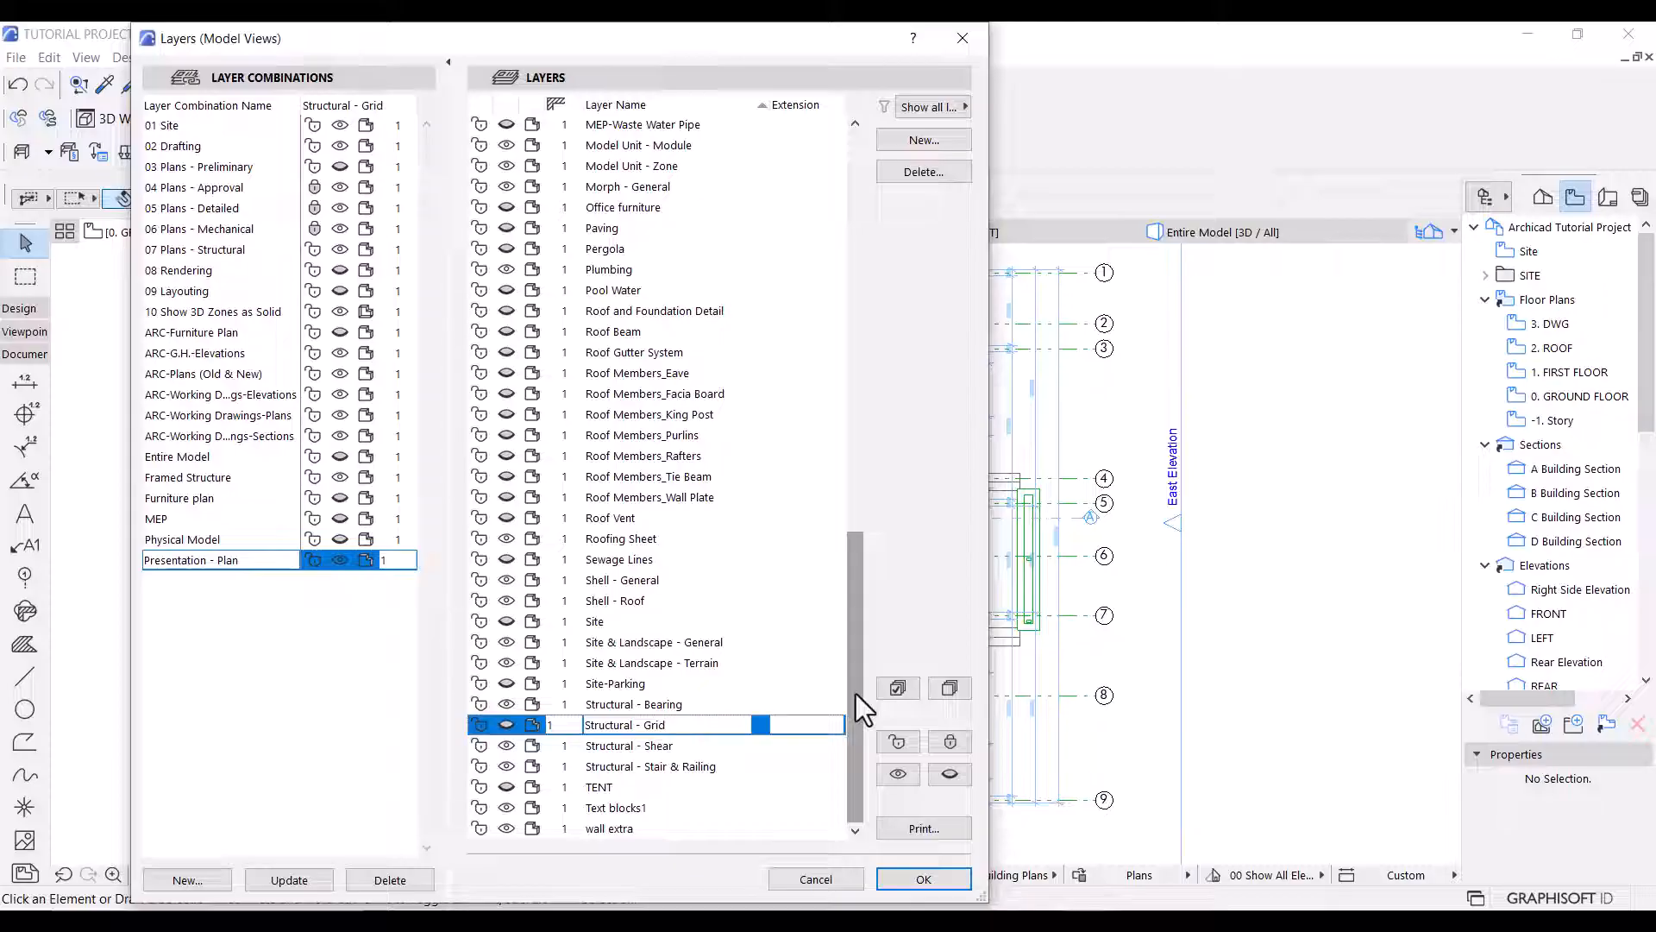
# Hide the Marker - Section layer, update the Presentation - Plan layer combination with the hidden layers and apply it to the plan.
pyautogui.moveTo(855, 695)
pyautogui.mouseDown()
pyautogui.moveTo(841, 582)
pyautogui.moveTo(854, 506)
pyautogui.mouseUp()
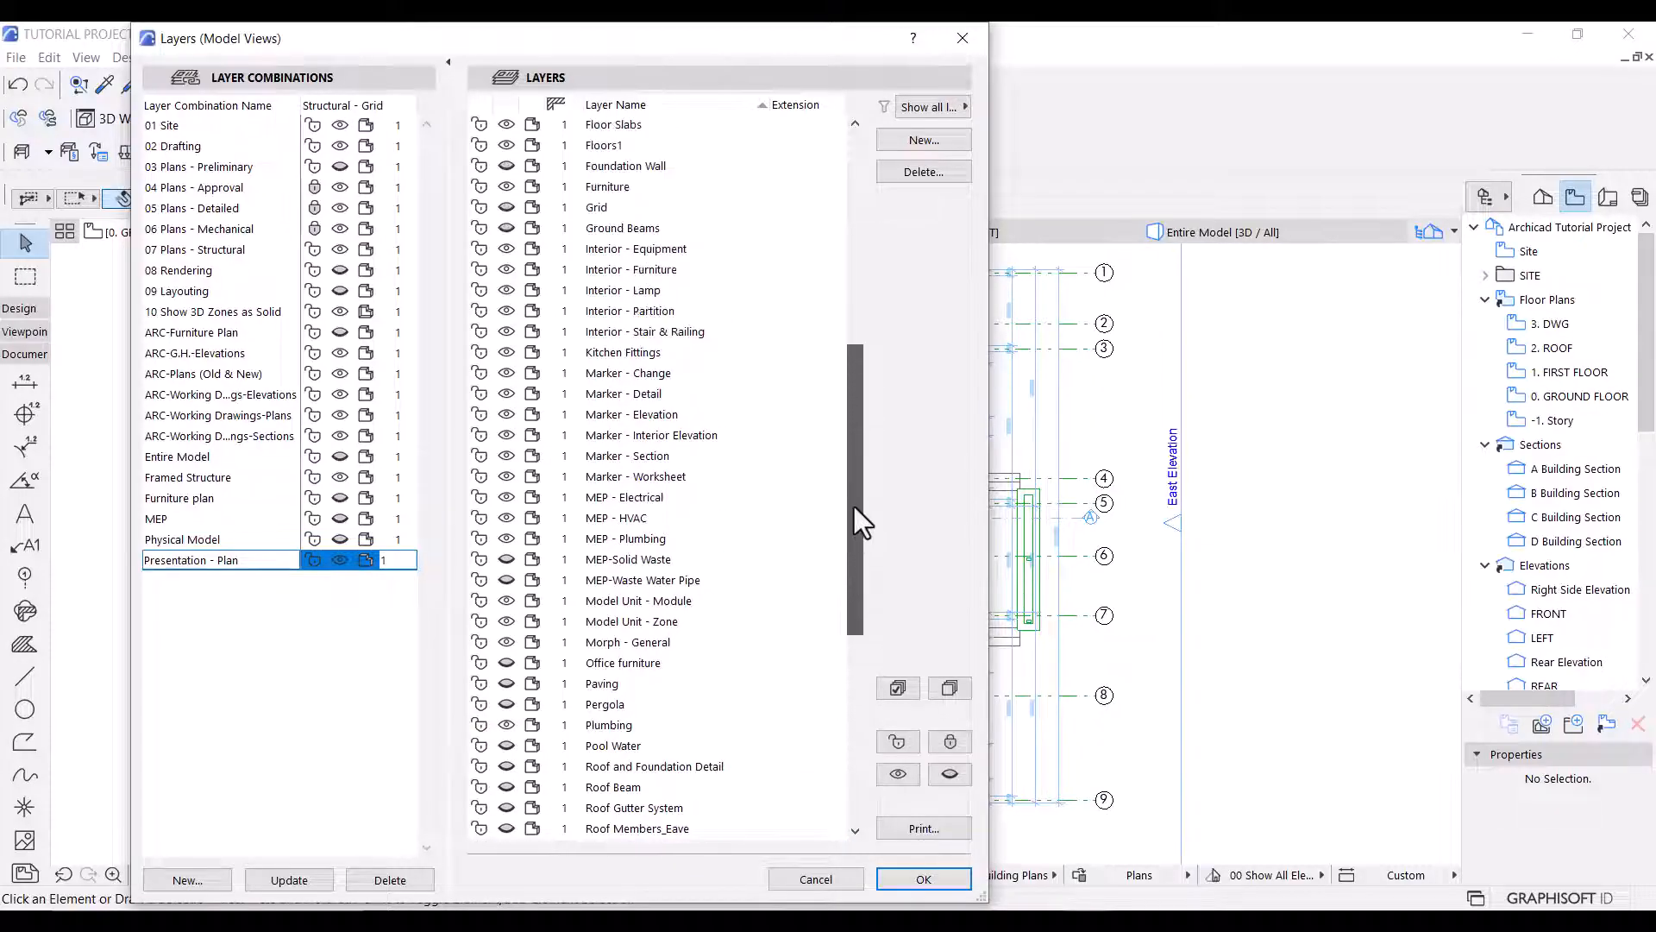
pyautogui.click(660, 457)
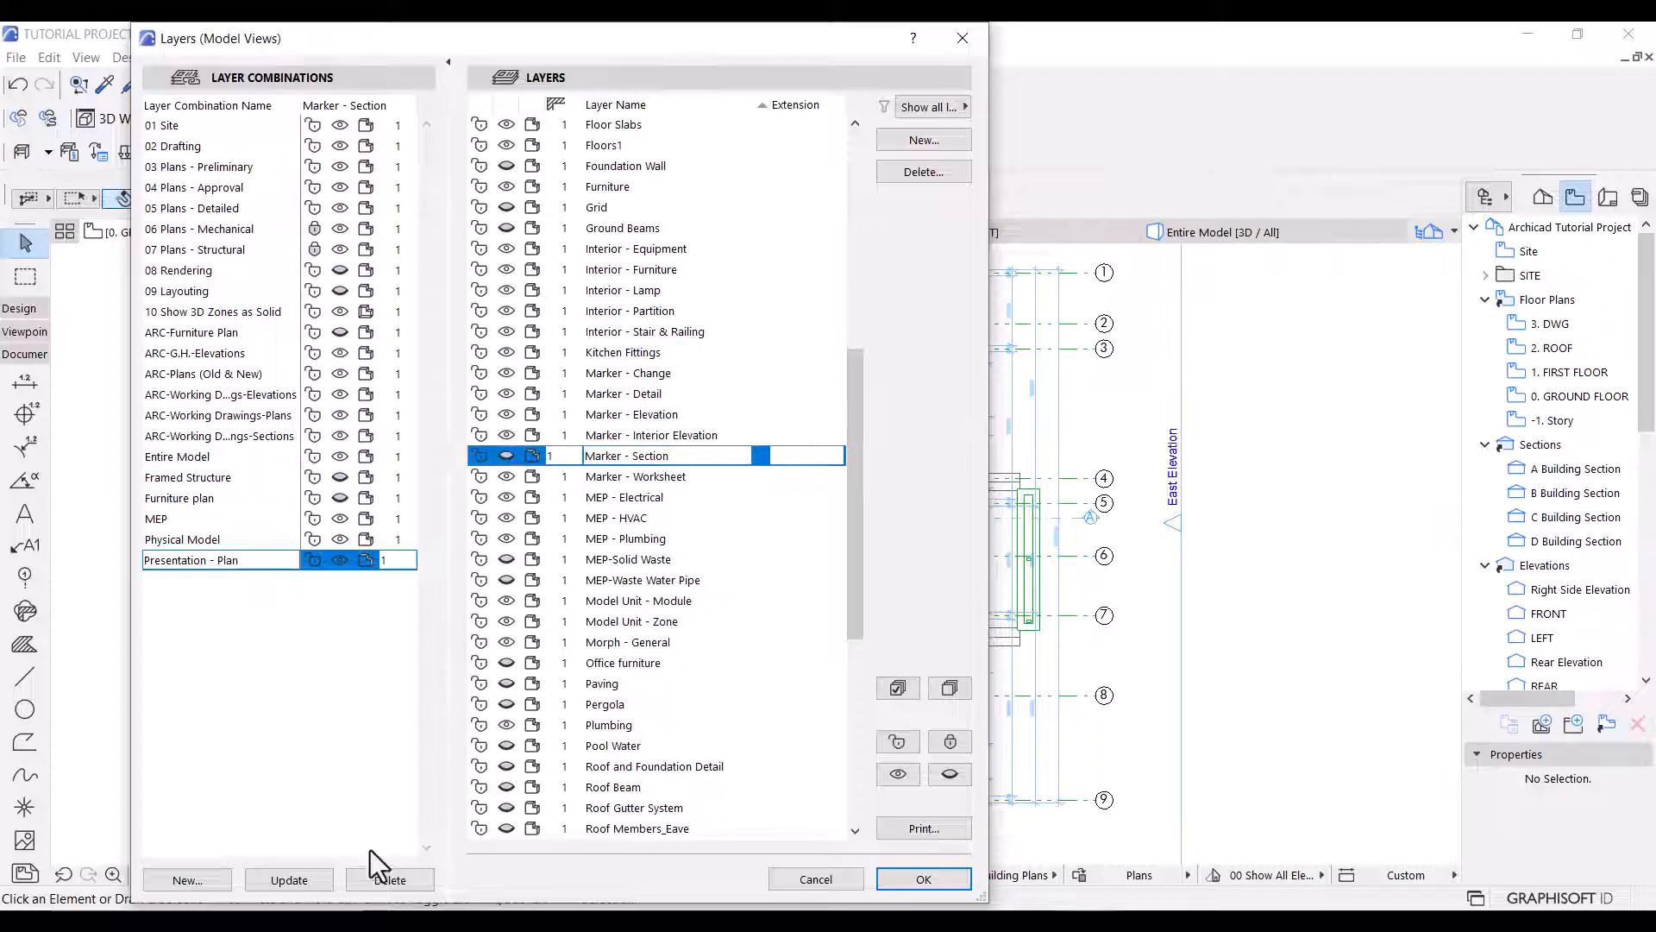
pyautogui.click(283, 883)
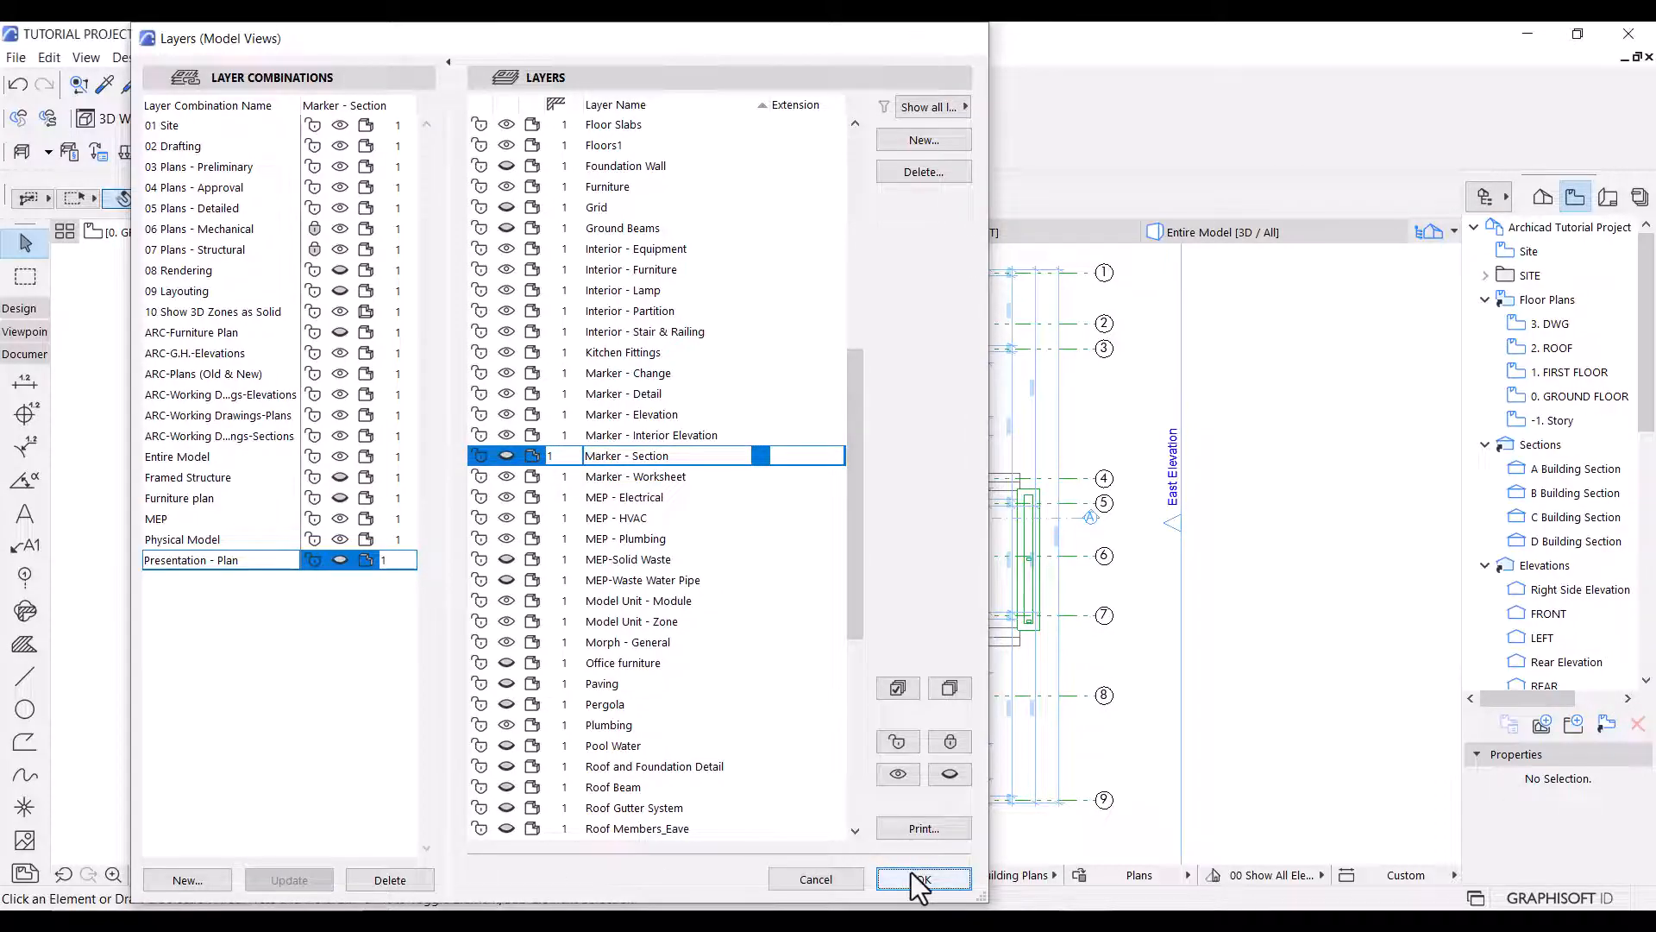
pyautogui.click(913, 877)
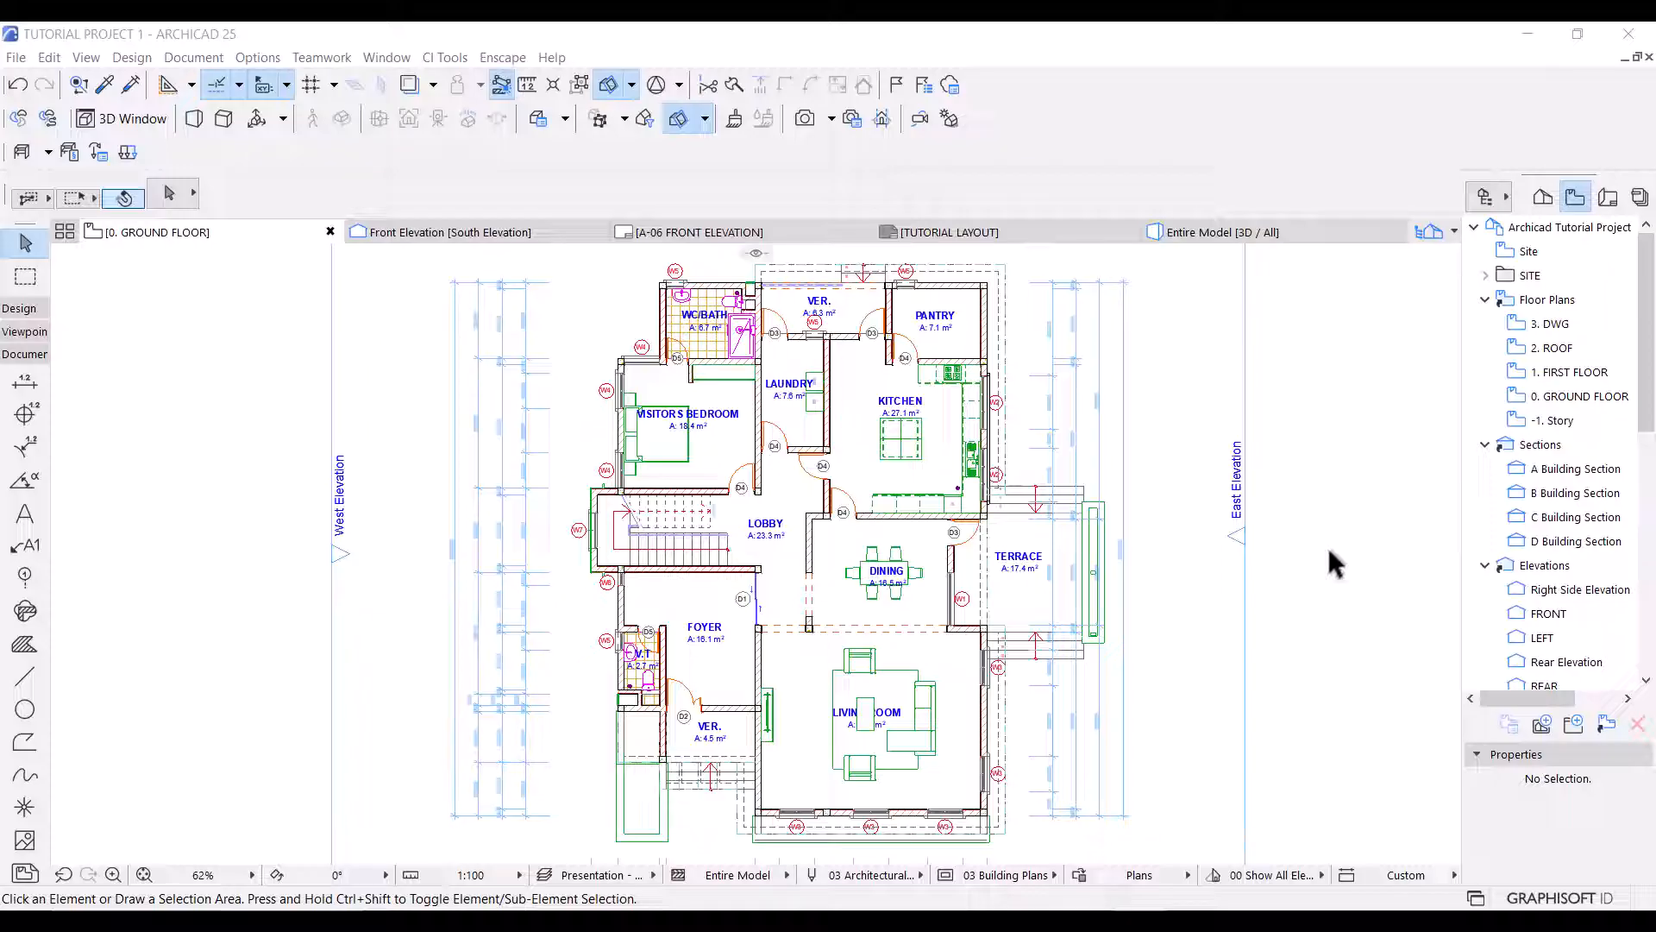
pyautogui.click(195, 57)
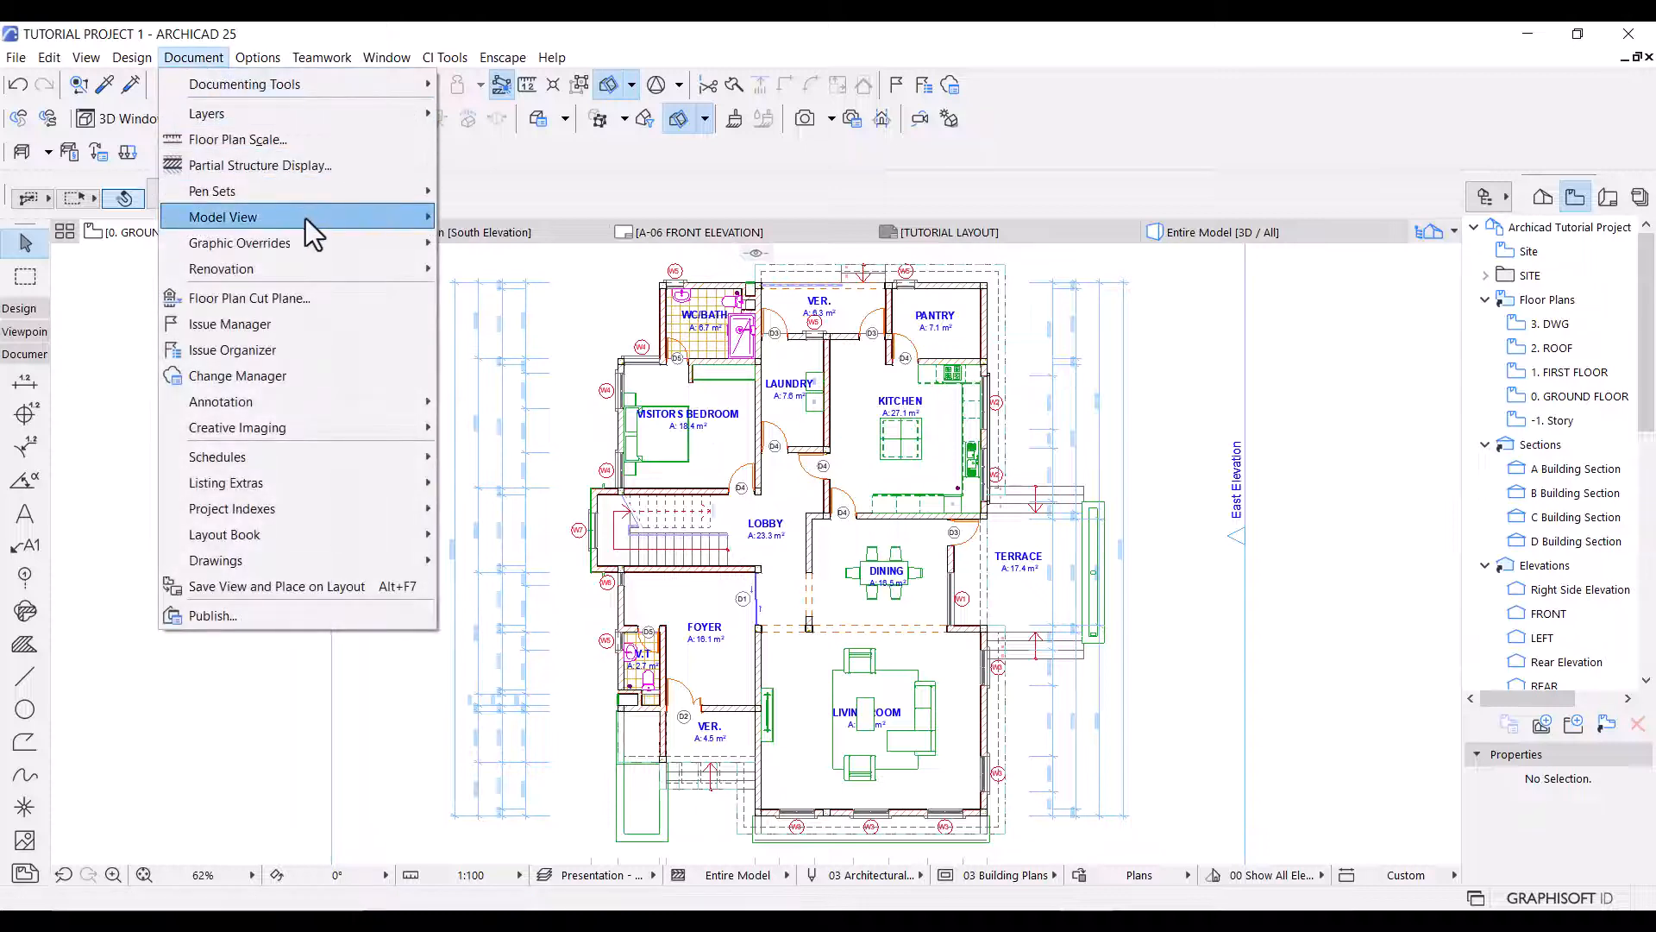
pyautogui.moveTo(321, 244)
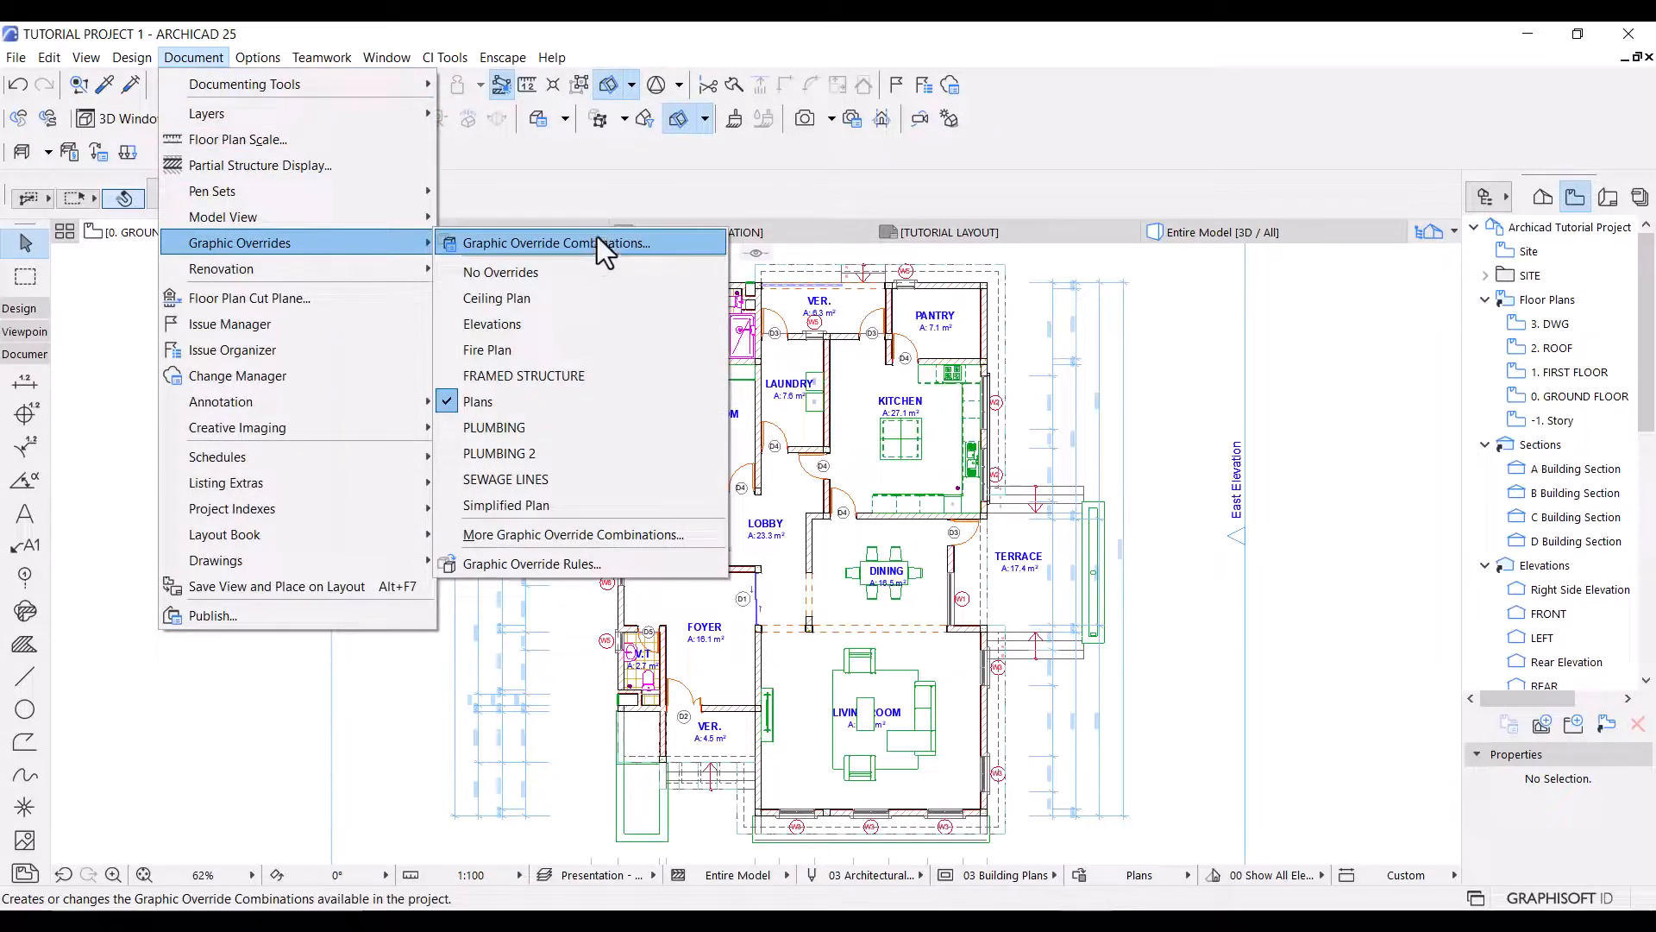
pyautogui.click(1213, 477)
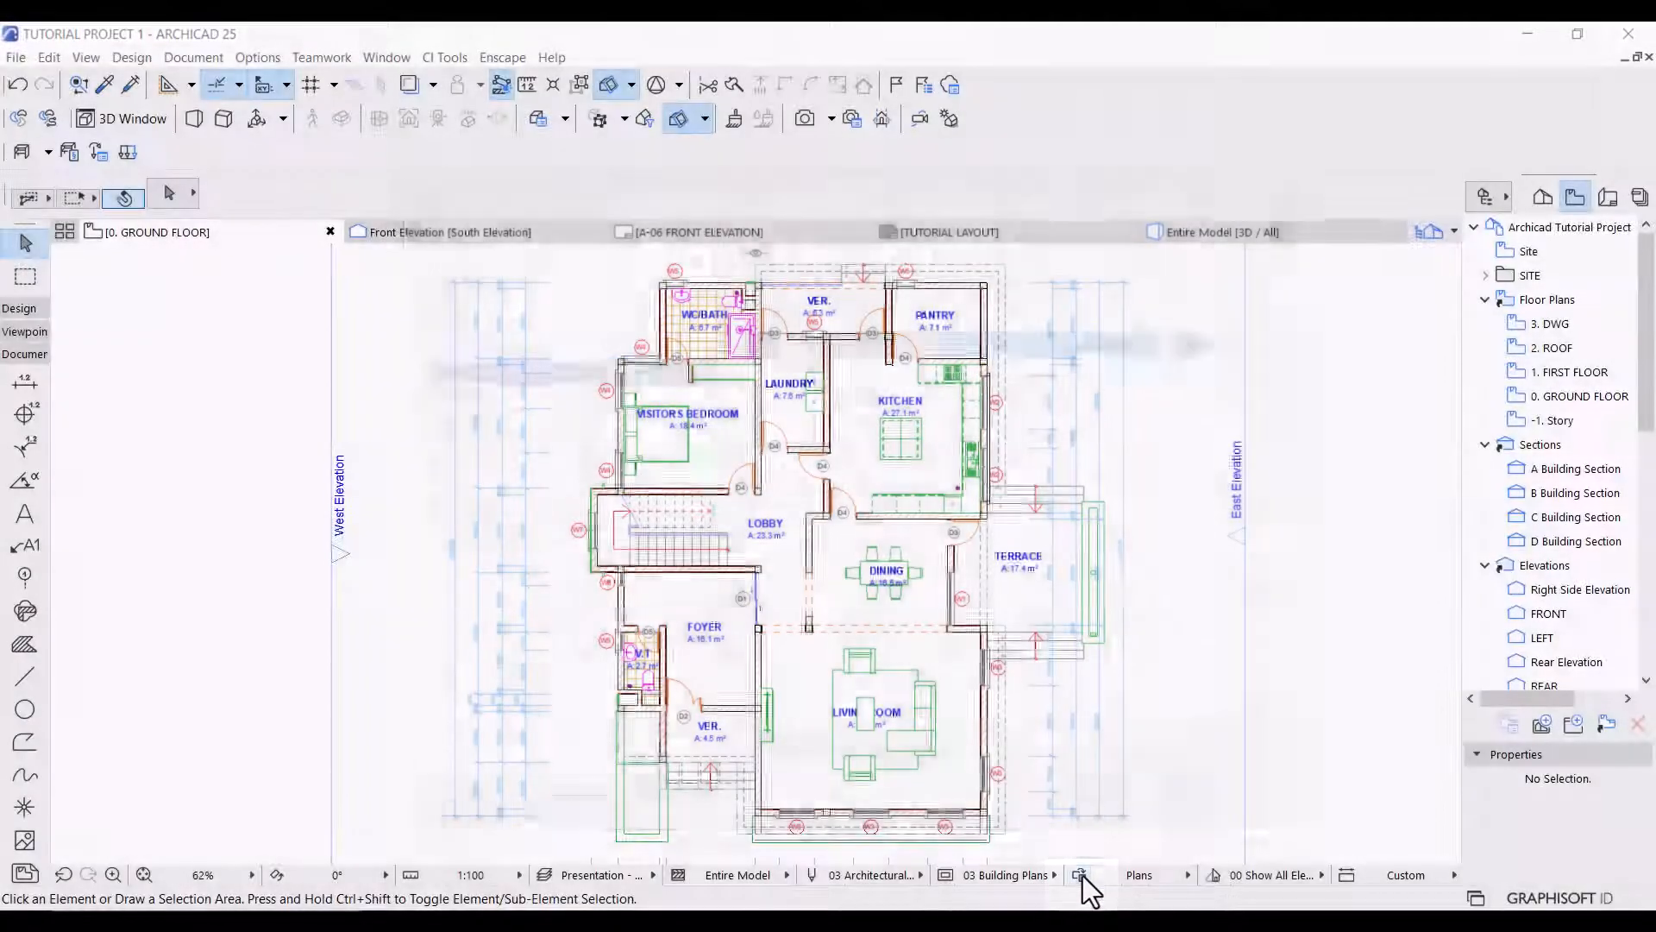
# Create a new graphic override combination named Presentation - Plan.
pyautogui.click(1079, 875)
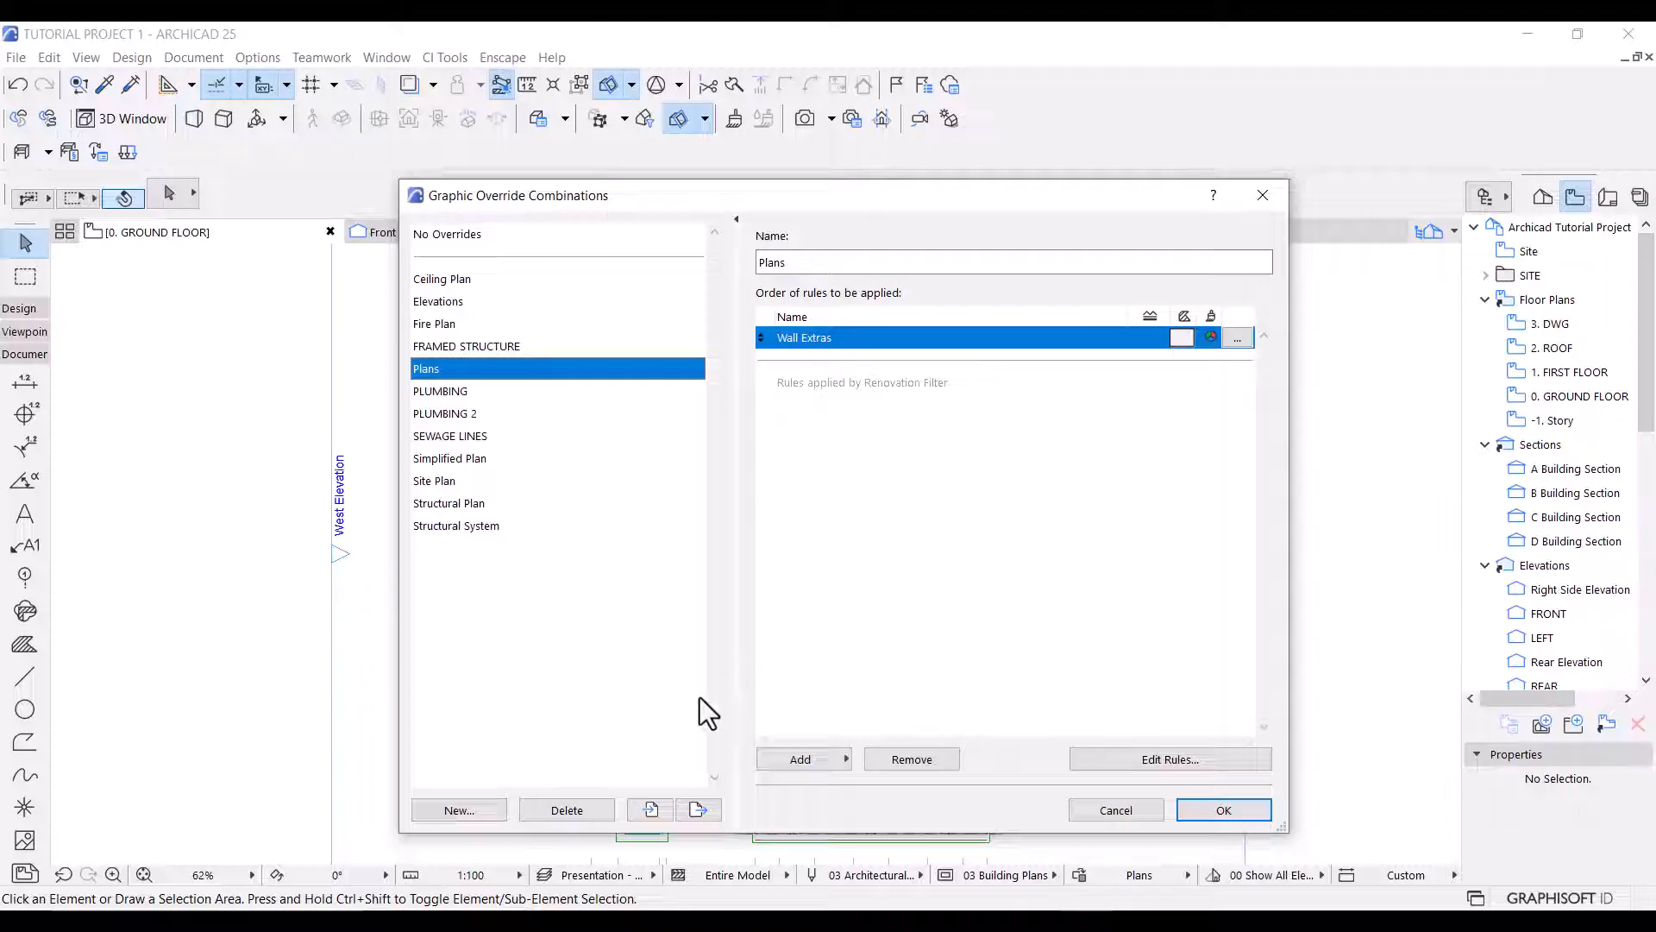
pyautogui.click(464, 807)
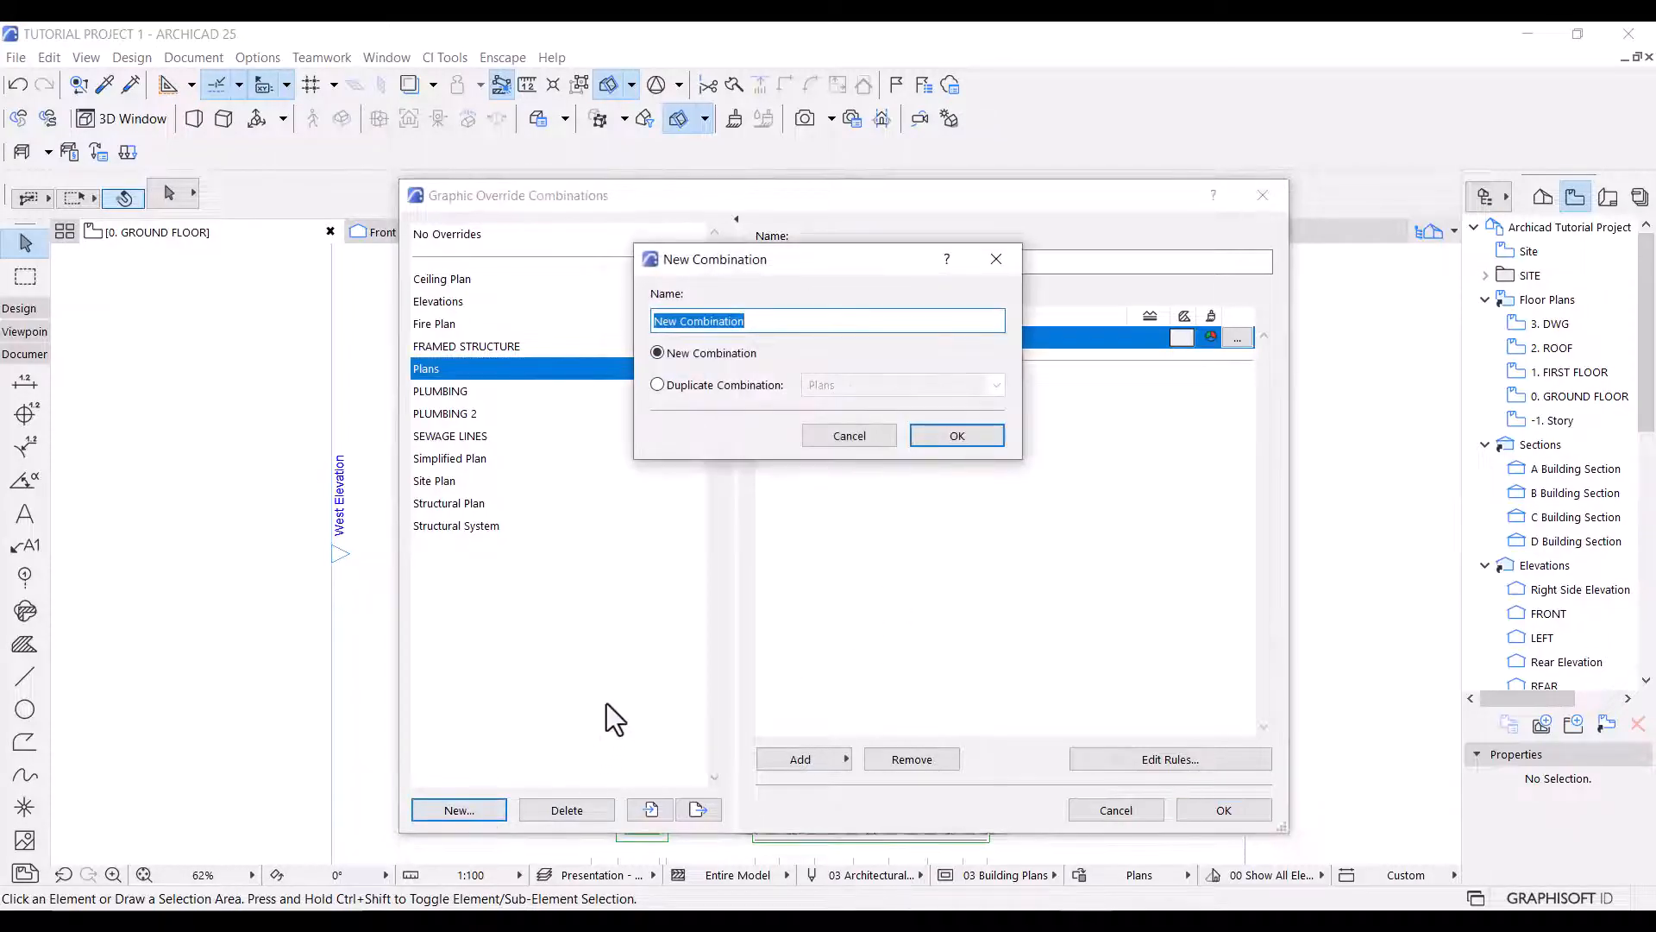
pyautogui.write('Prese')
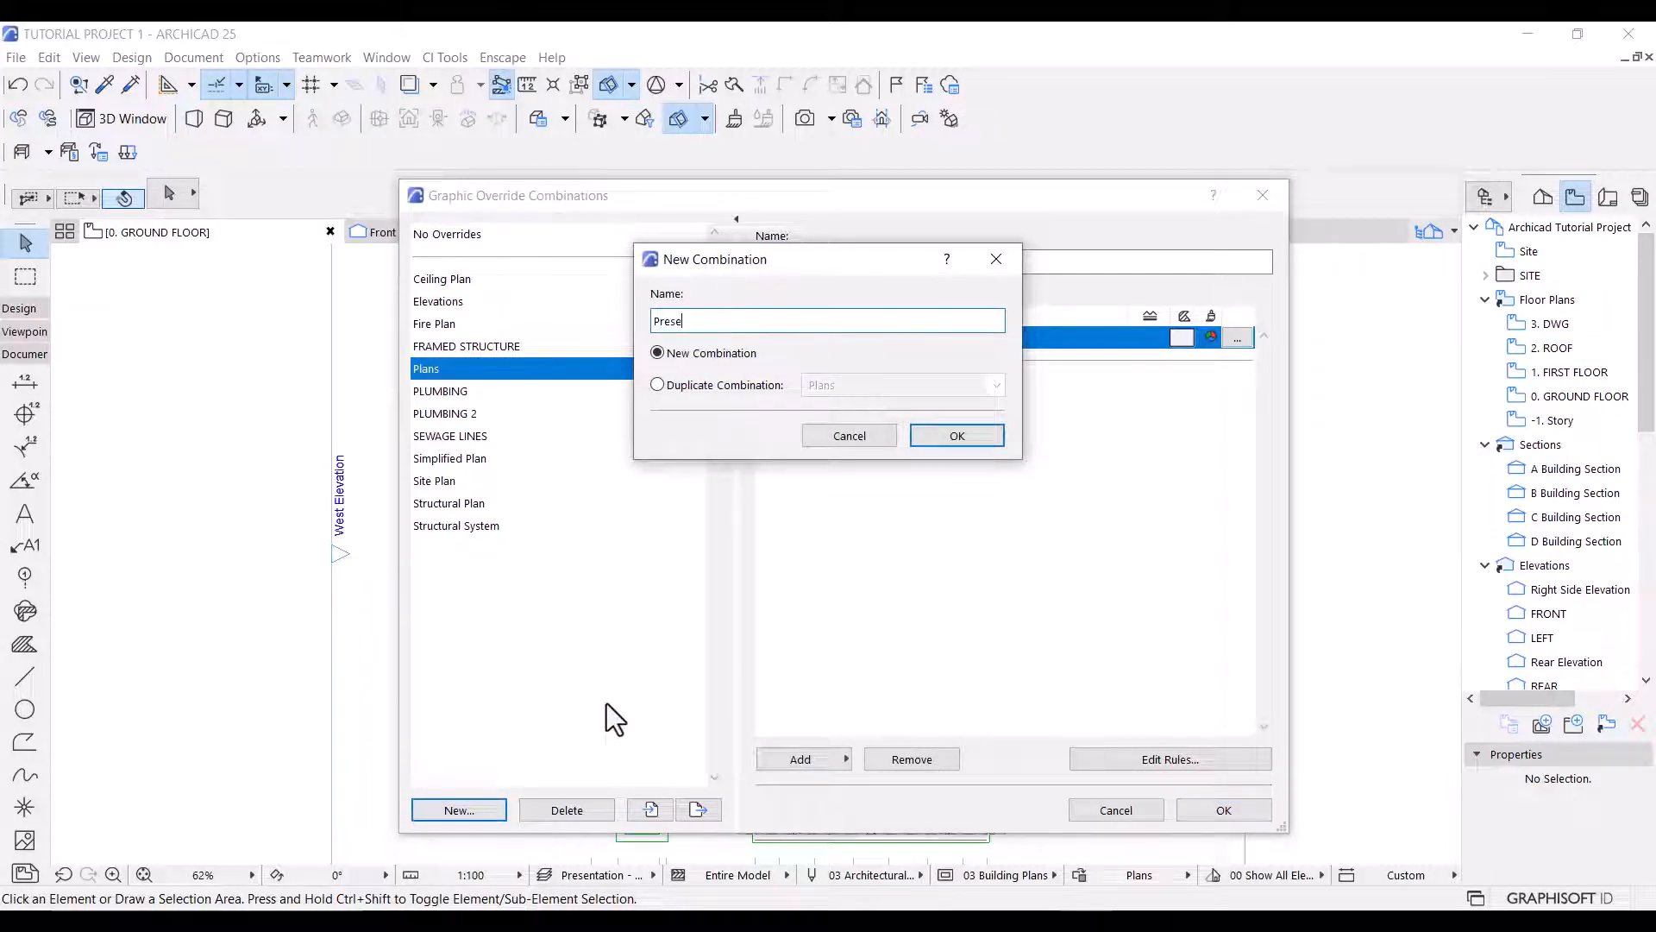
pyautogui.write('ntation - Plan')
pyautogui.click(944, 434)
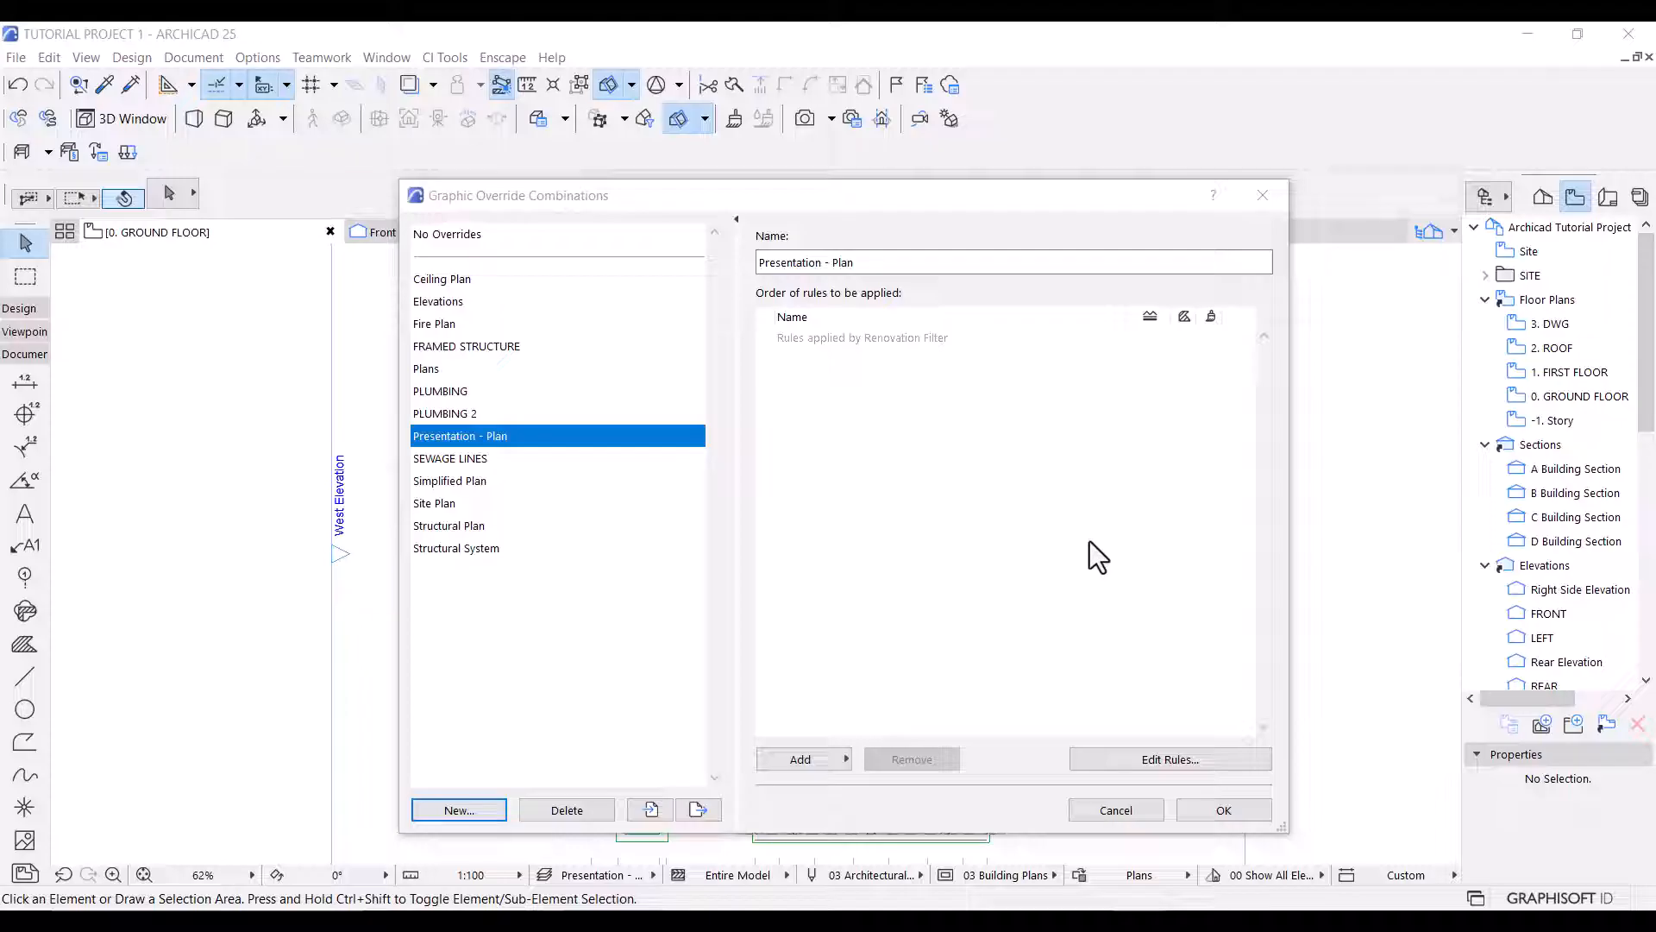
# Add the All Cut Fills - Solid Black rule to the Presentation - Plan override combination and apply it to the ground floor plan.
pyautogui.click(829, 756)
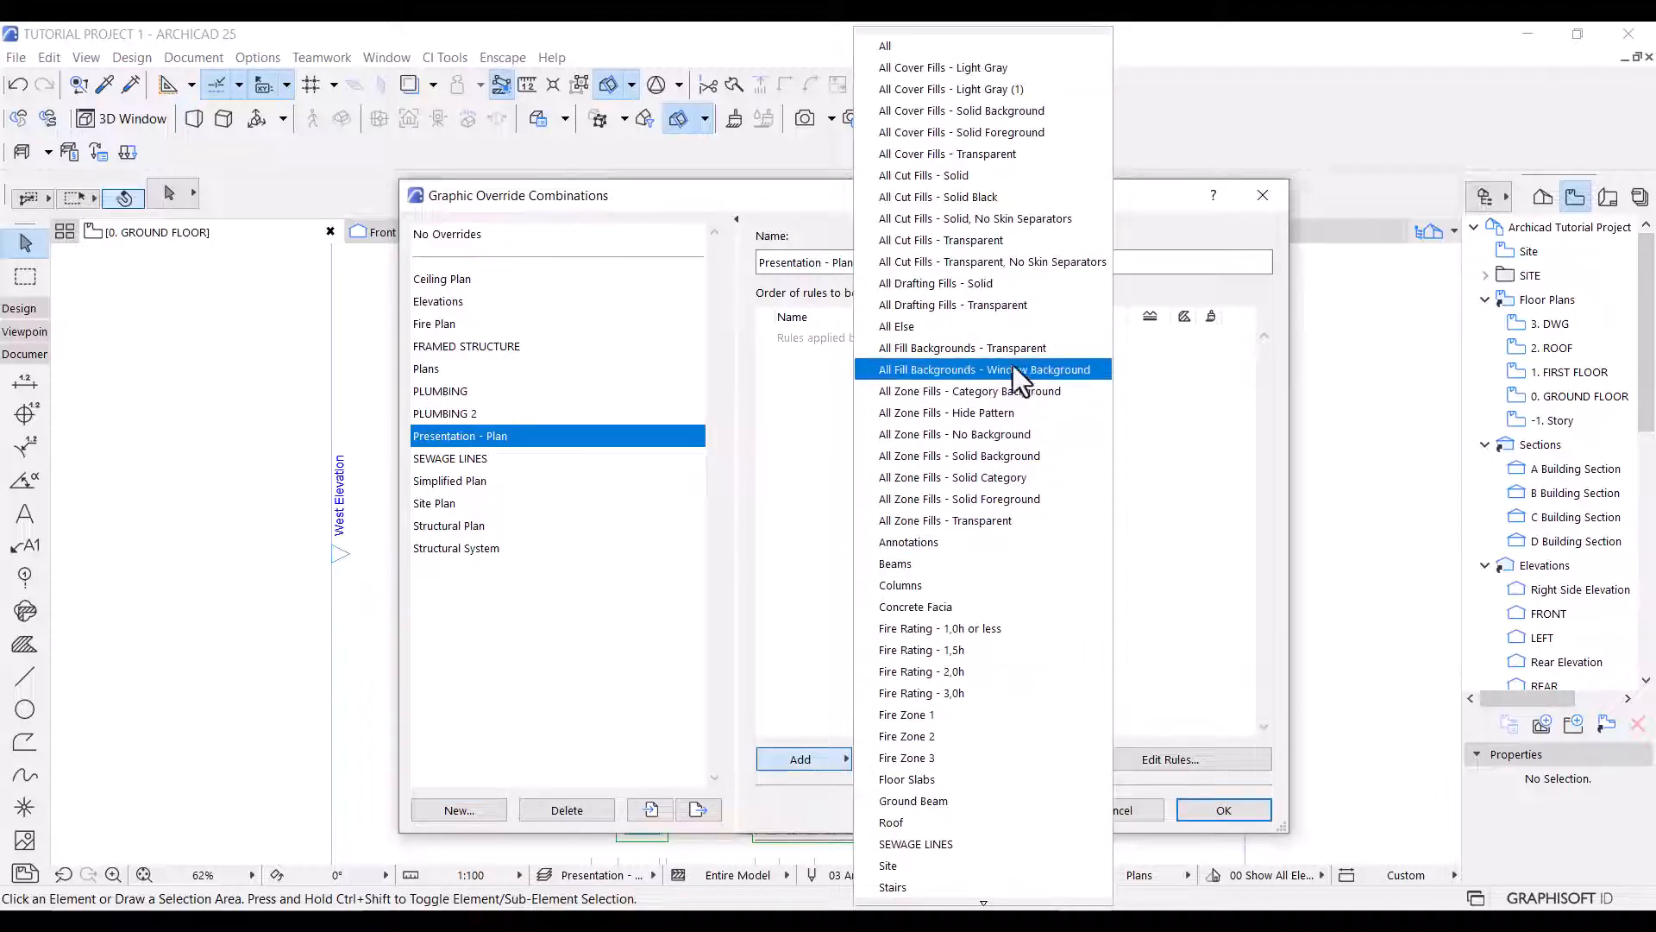
pyautogui.click(934, 199)
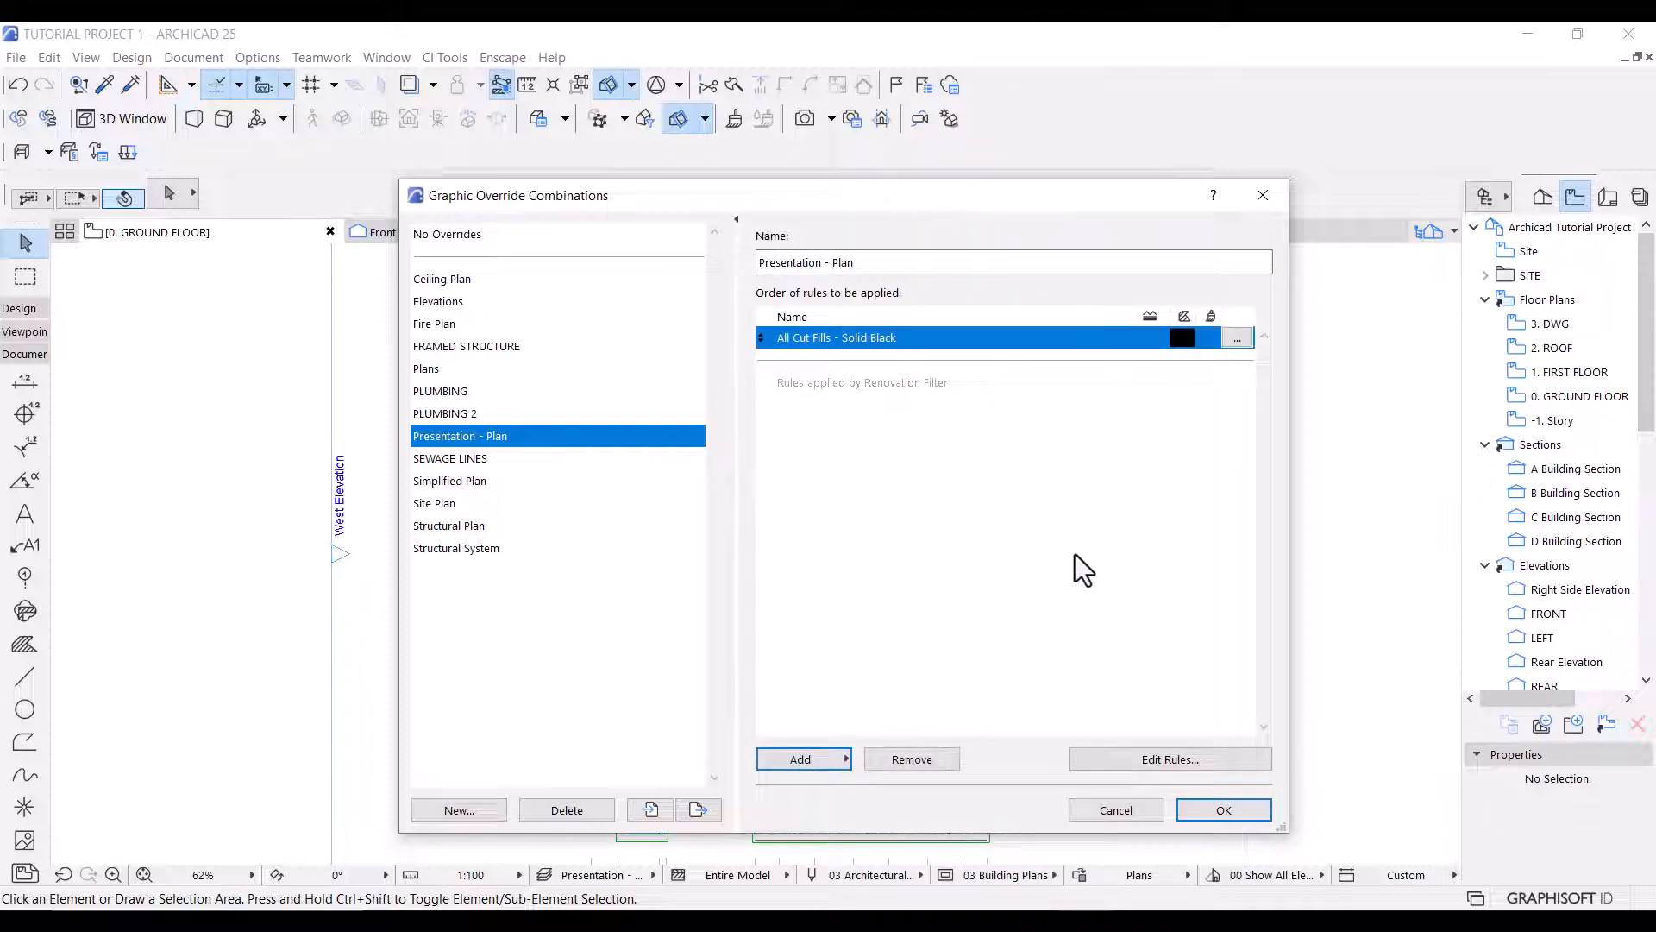
pyautogui.click(1222, 809)
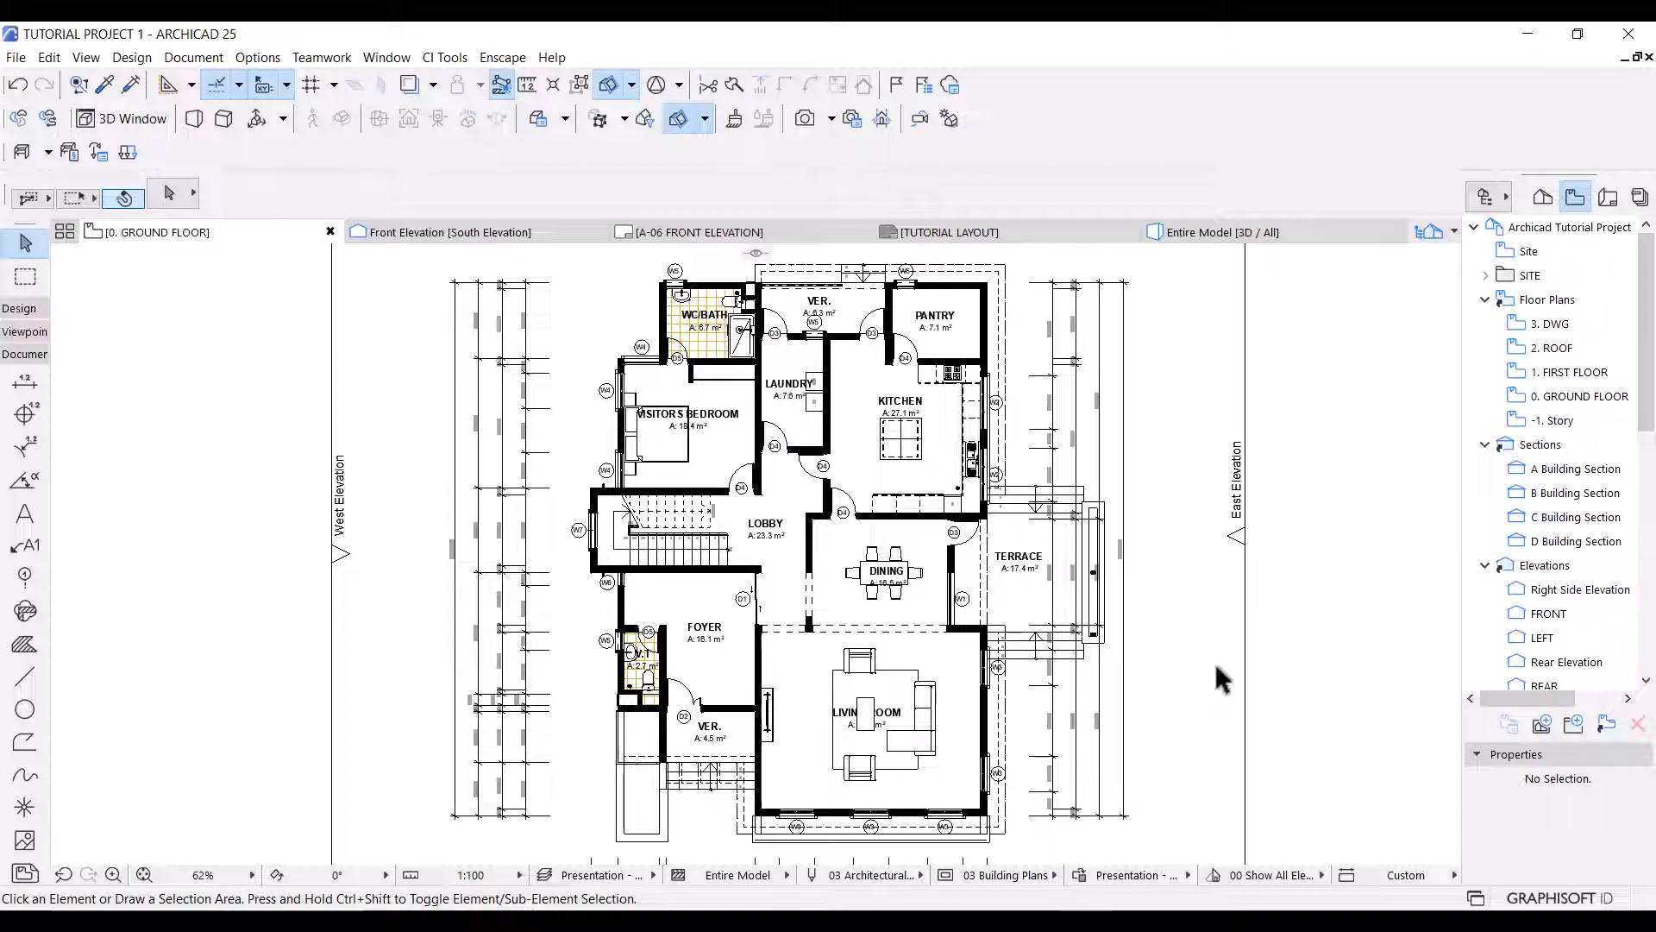
# Create a new rule named All - Grey Pen within the Presentation - Plan graphic override combination.
pyautogui.click(1079, 875)
pyautogui.click(820, 763)
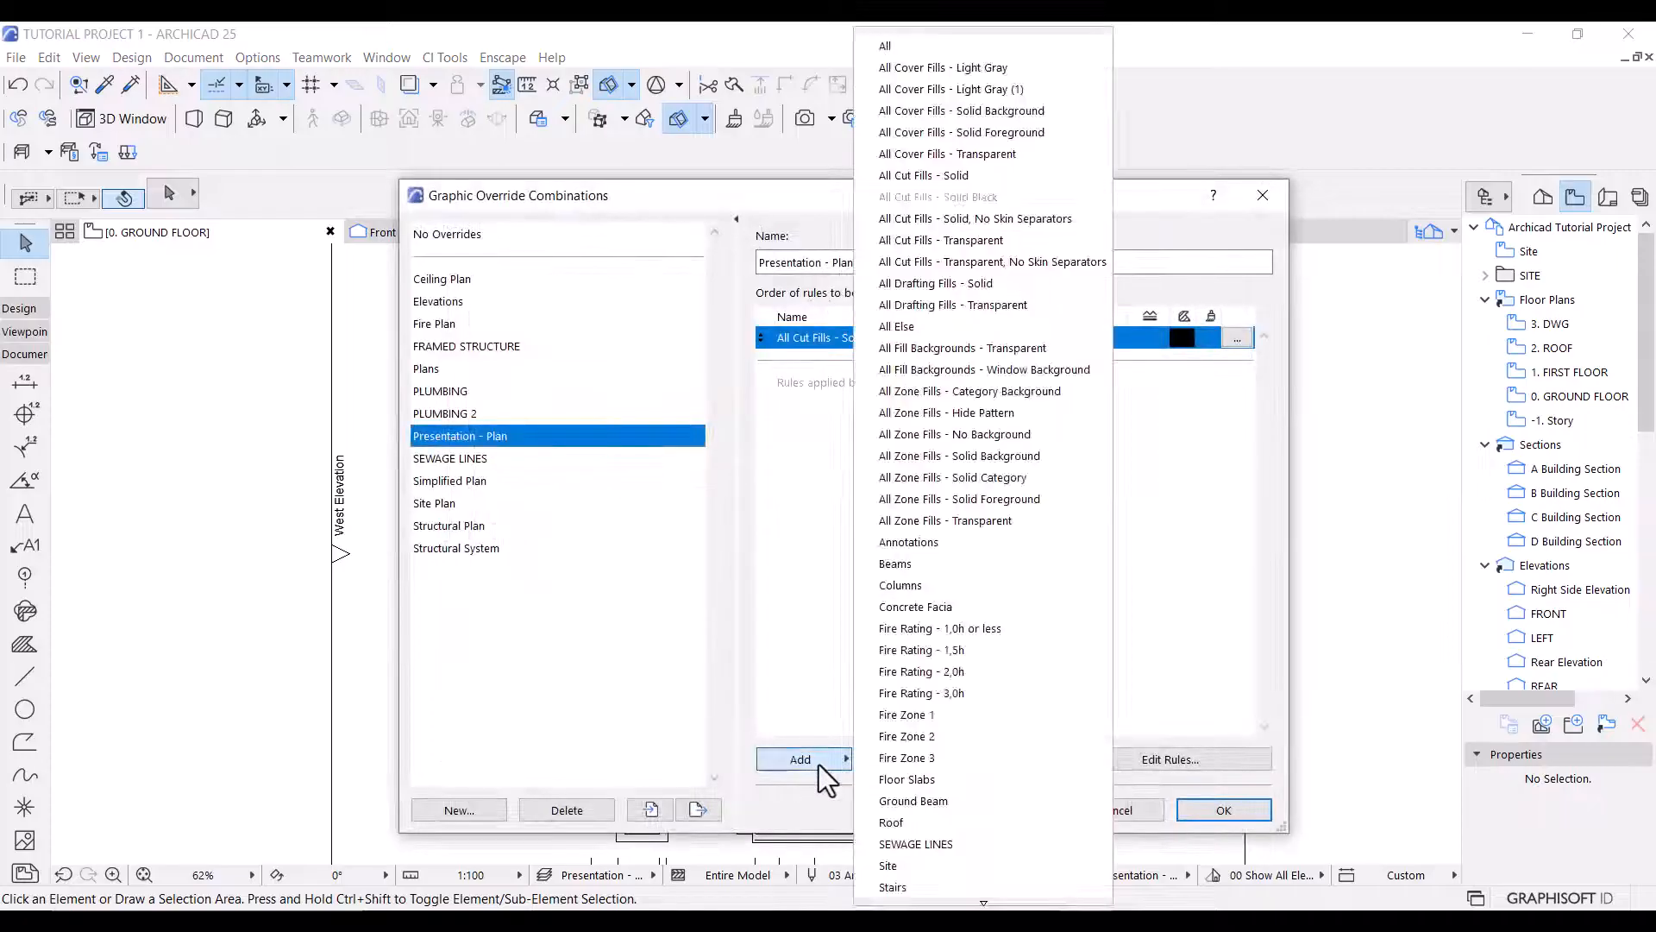
pyautogui.scroll(-1, 997, 649)
pyautogui.scroll(-2, 974, 722)
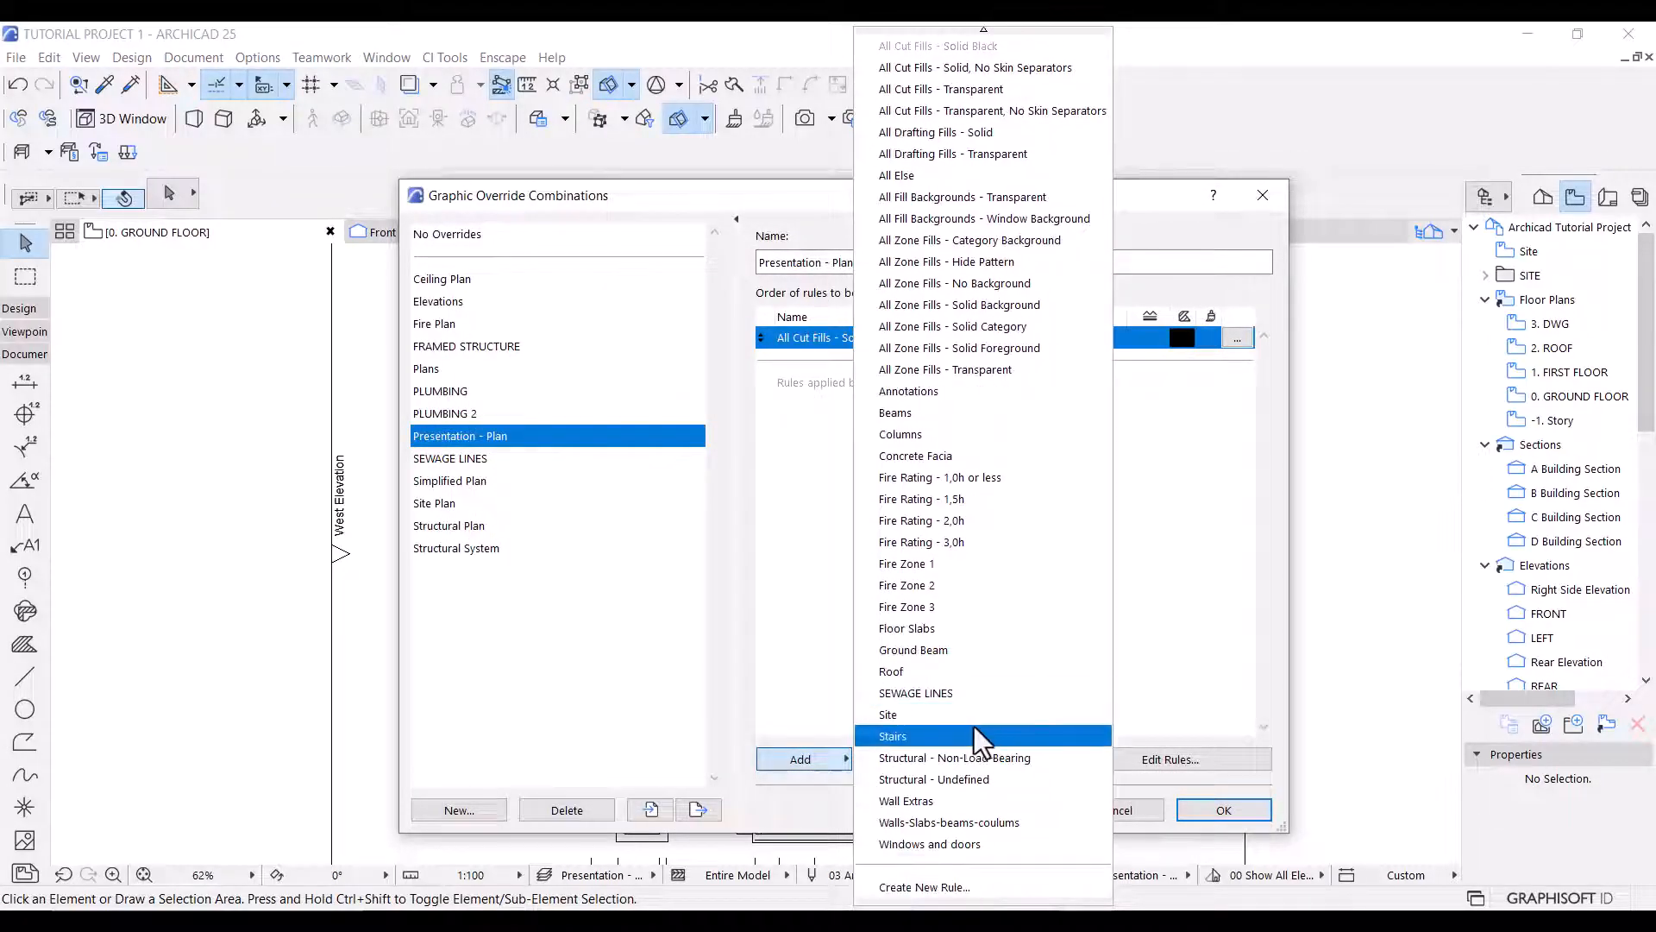
pyautogui.click(979, 887)
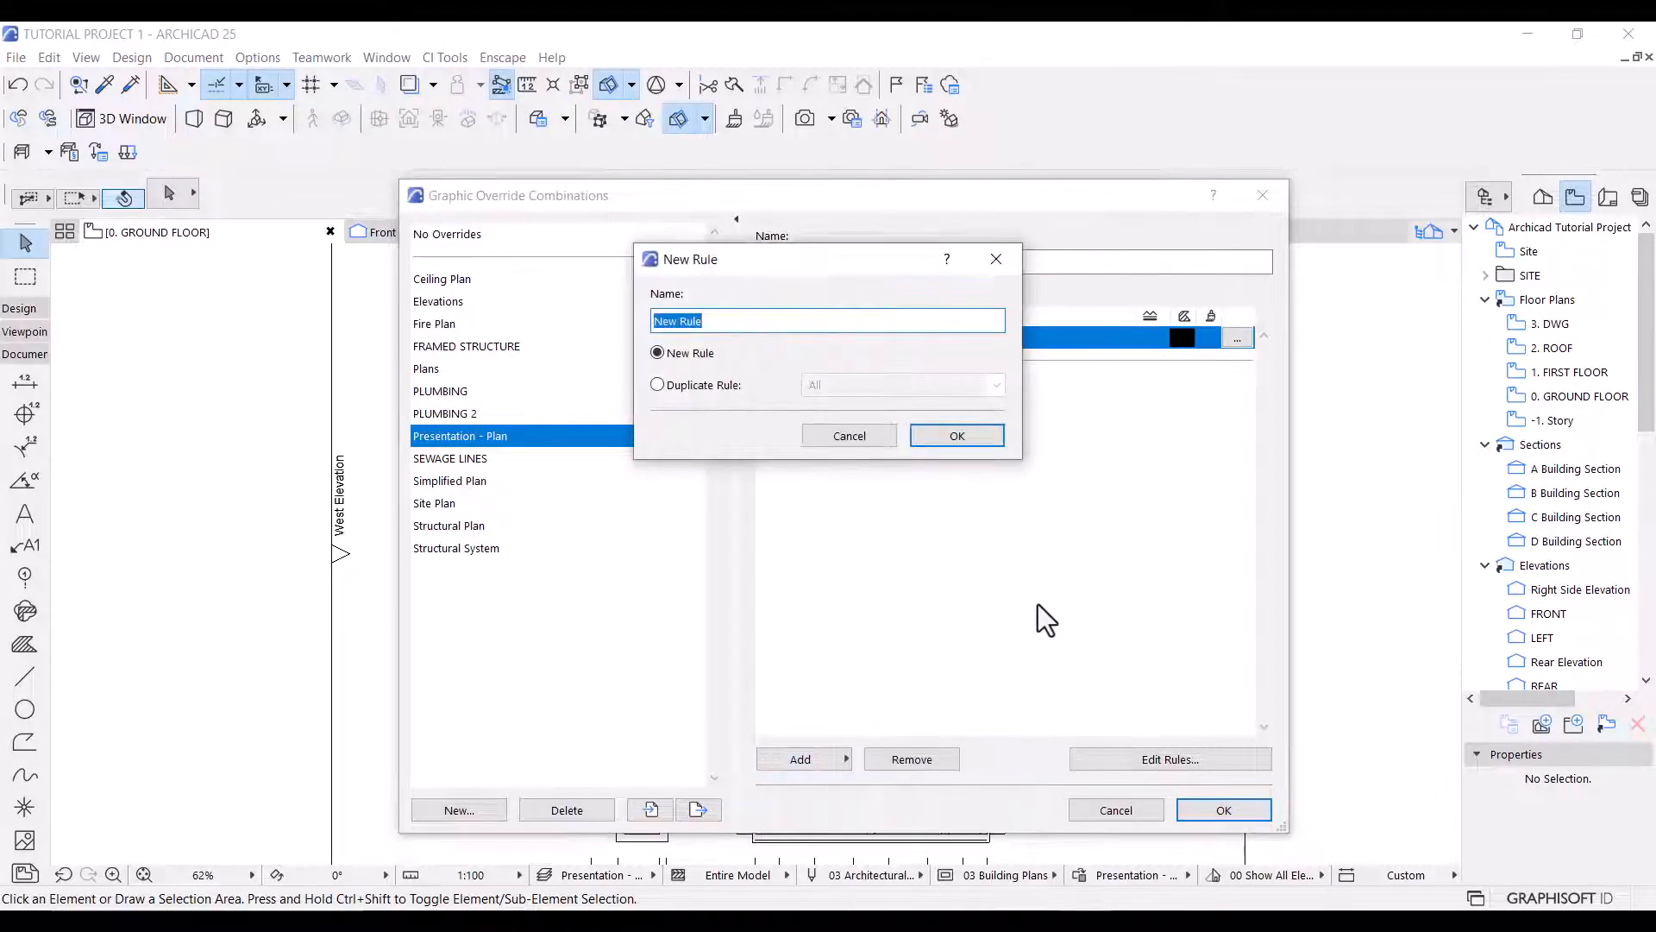
pyautogui.write('All - Grey Pen')
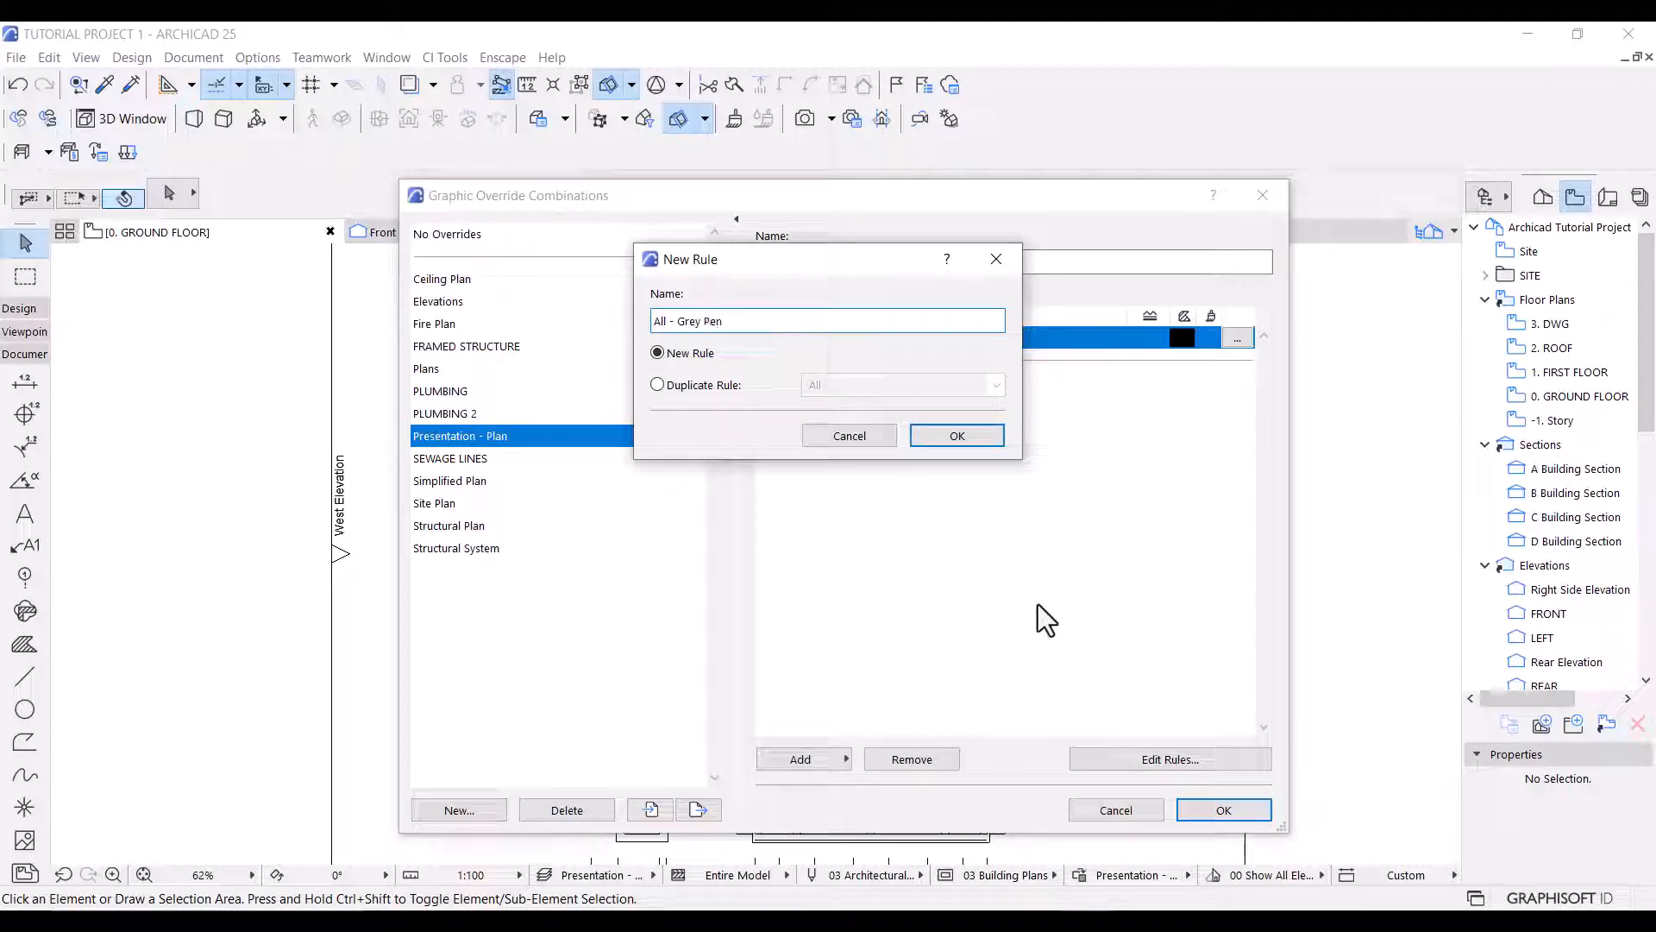
pyautogui.click(954, 436)
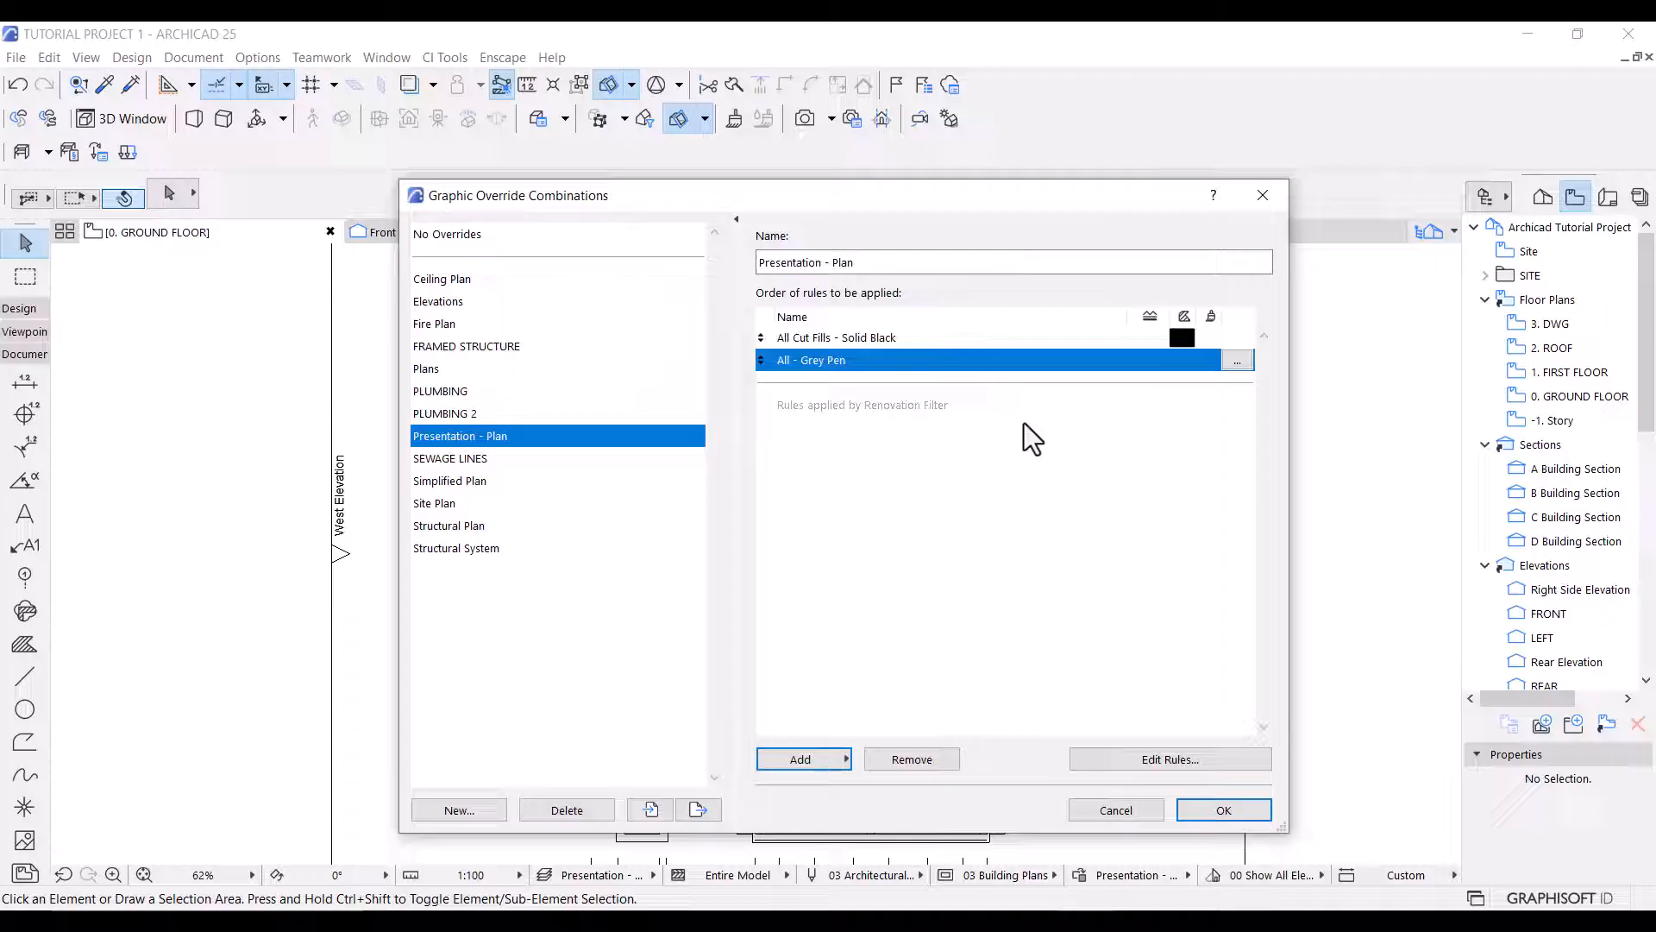
# Make the All - Grey Pen rule override the line, marker and text pen with grey pen 107.
pyautogui.click(1237, 360)
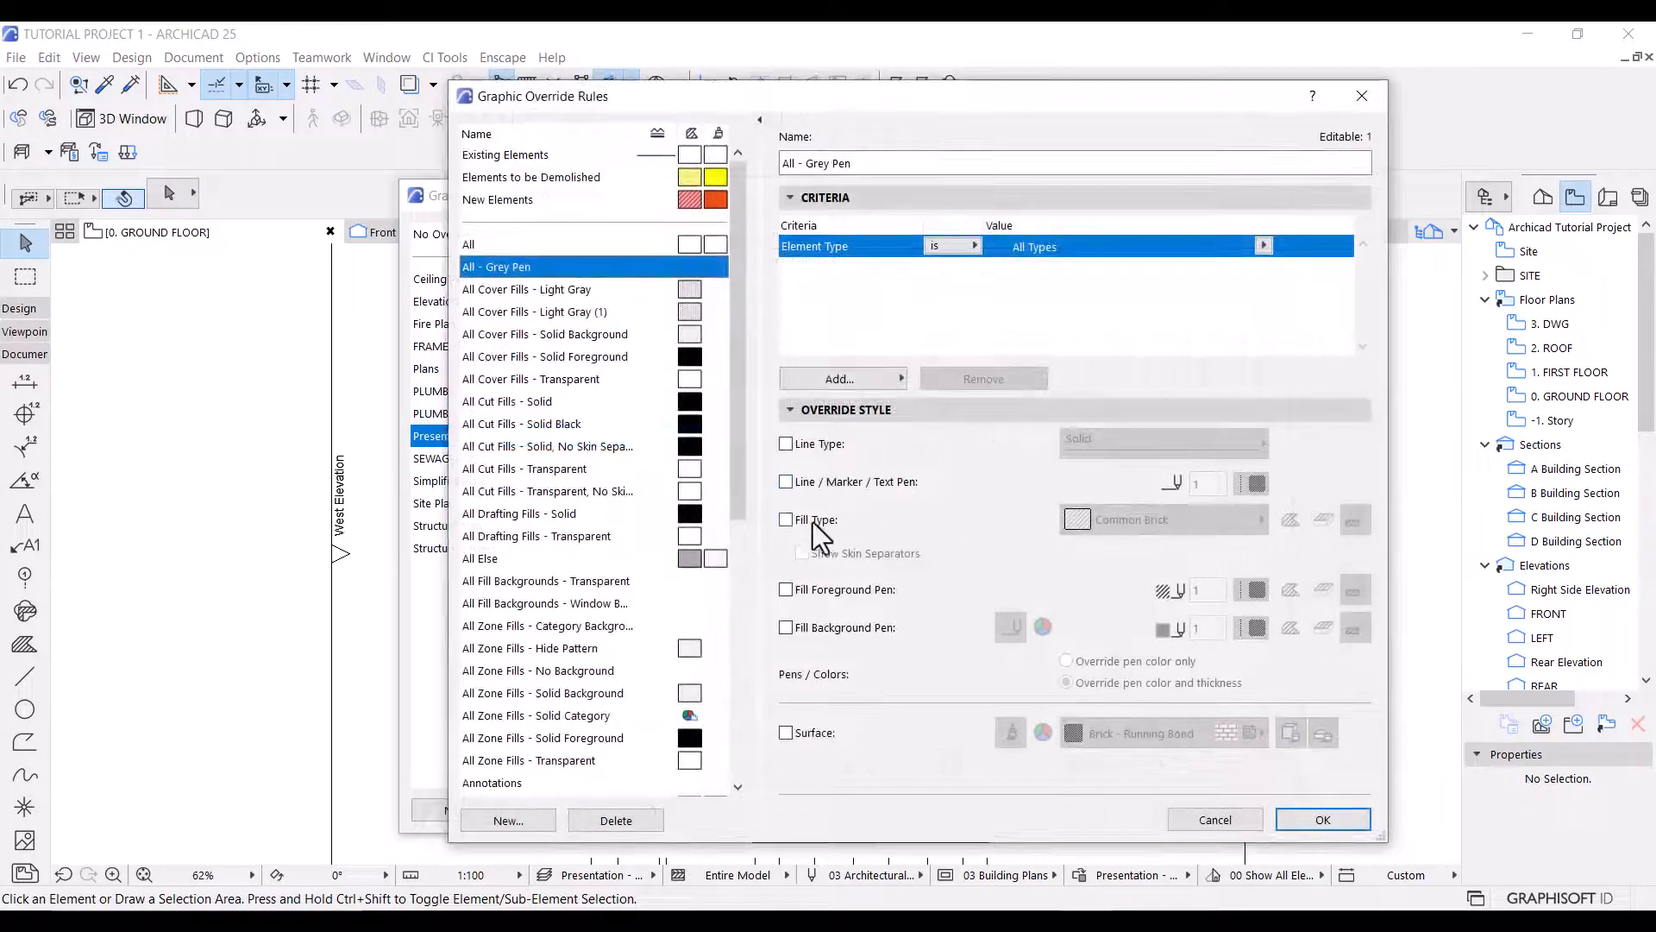
pyautogui.click(786, 481)
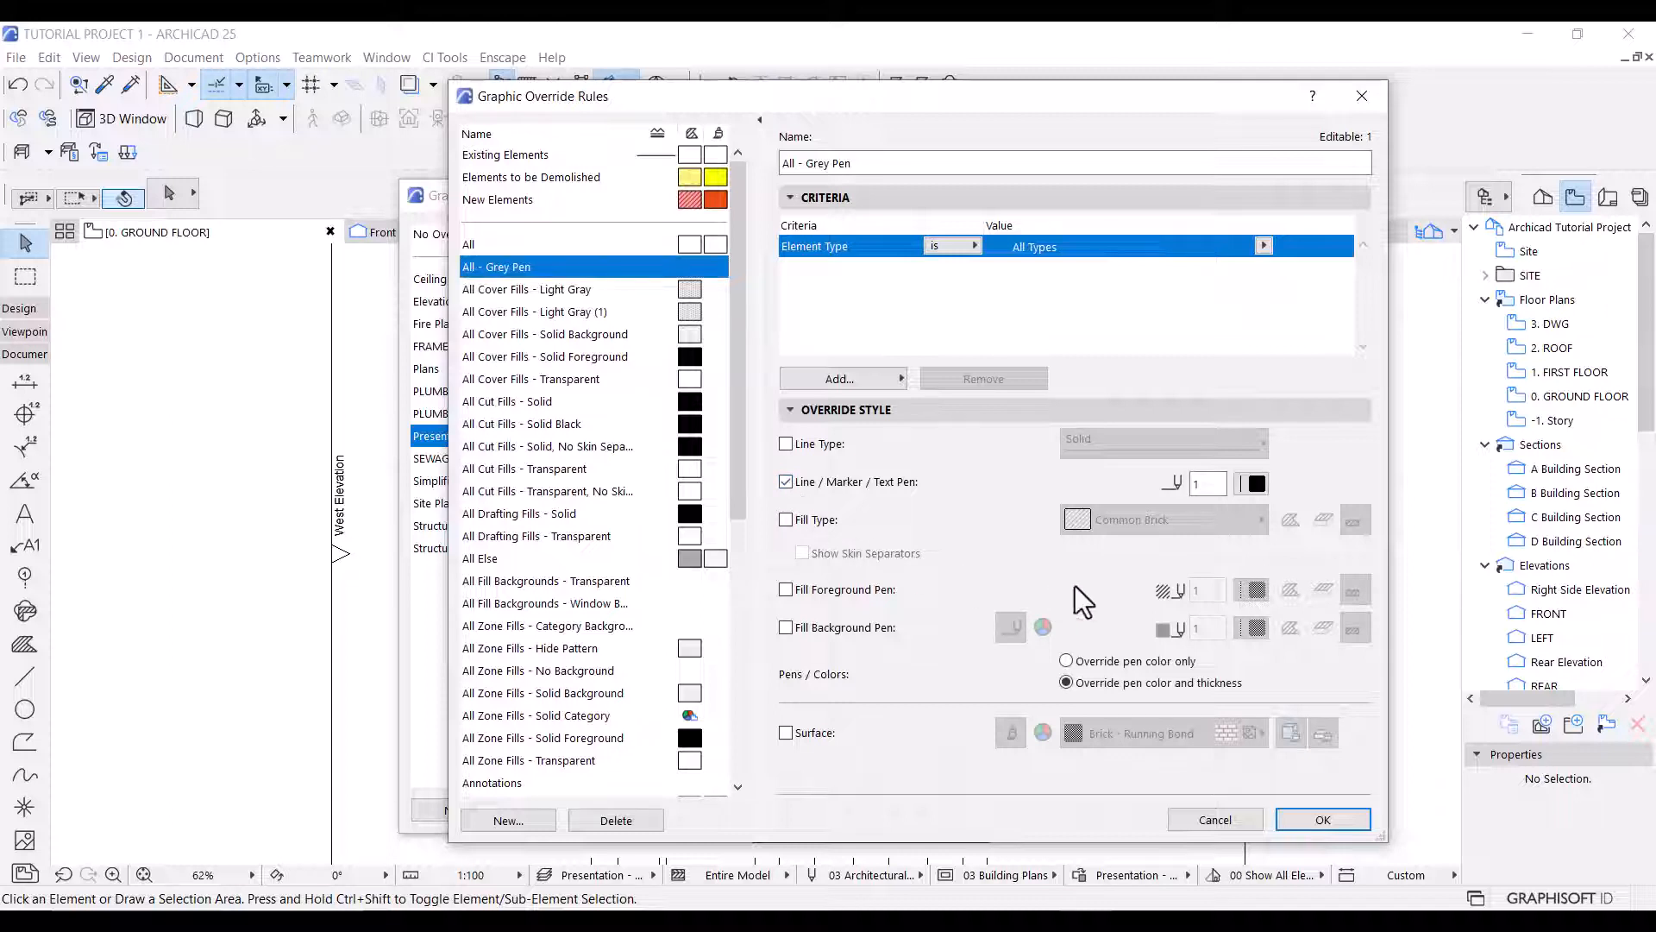
pyautogui.click(1254, 484)
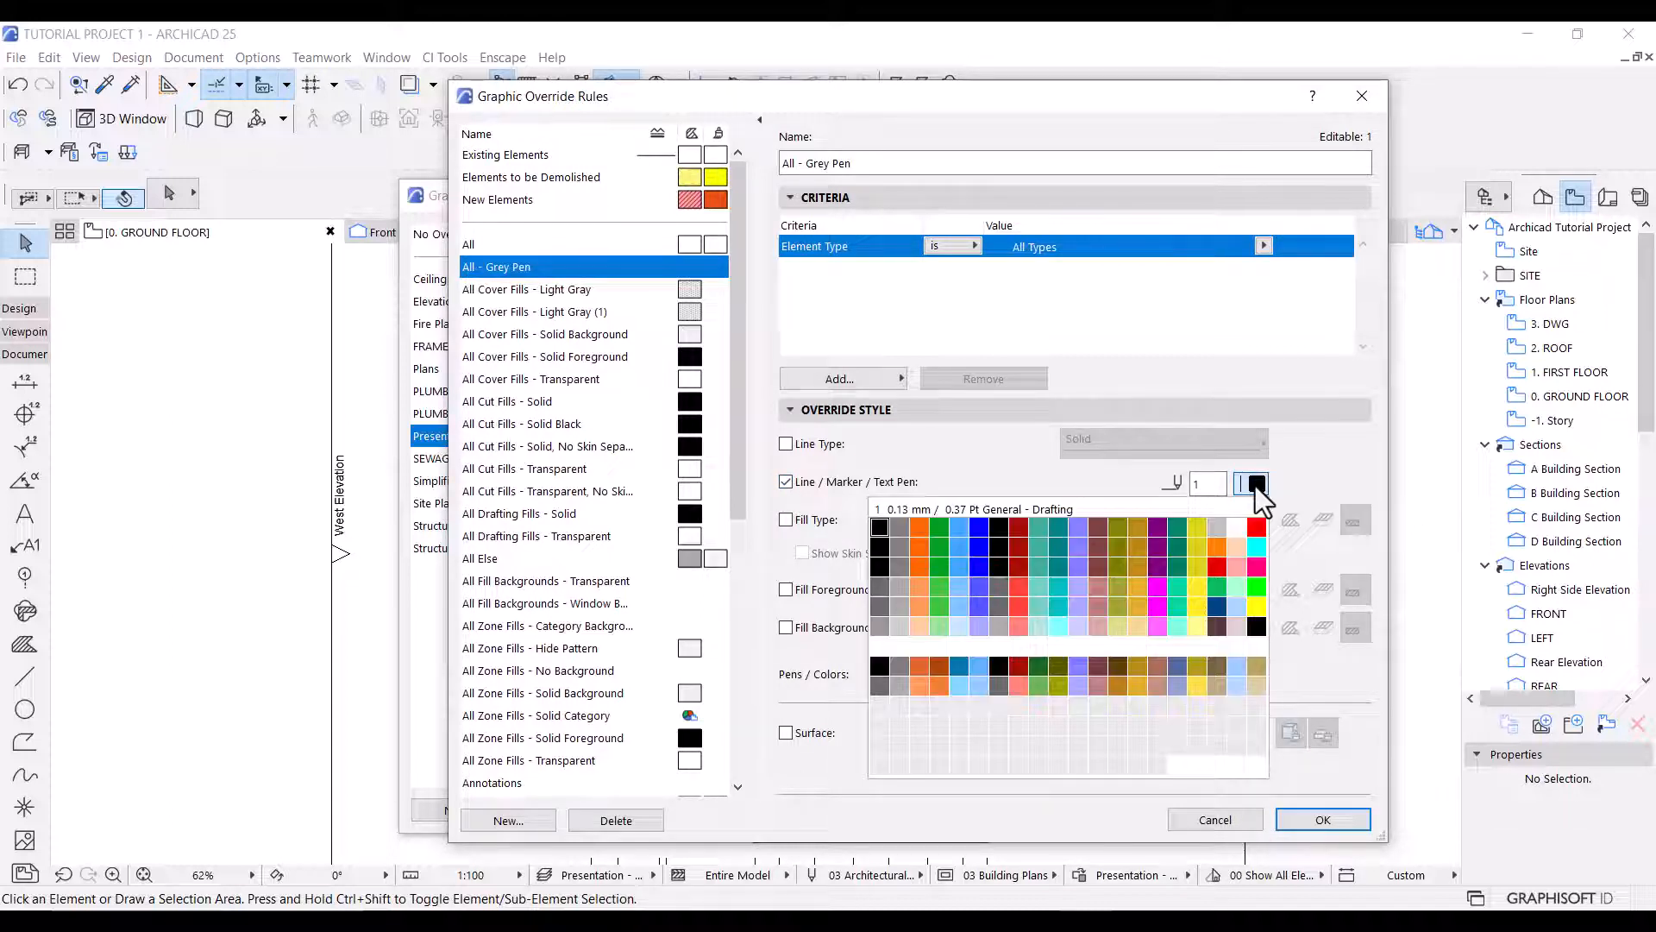
pyautogui.click(1004, 626)
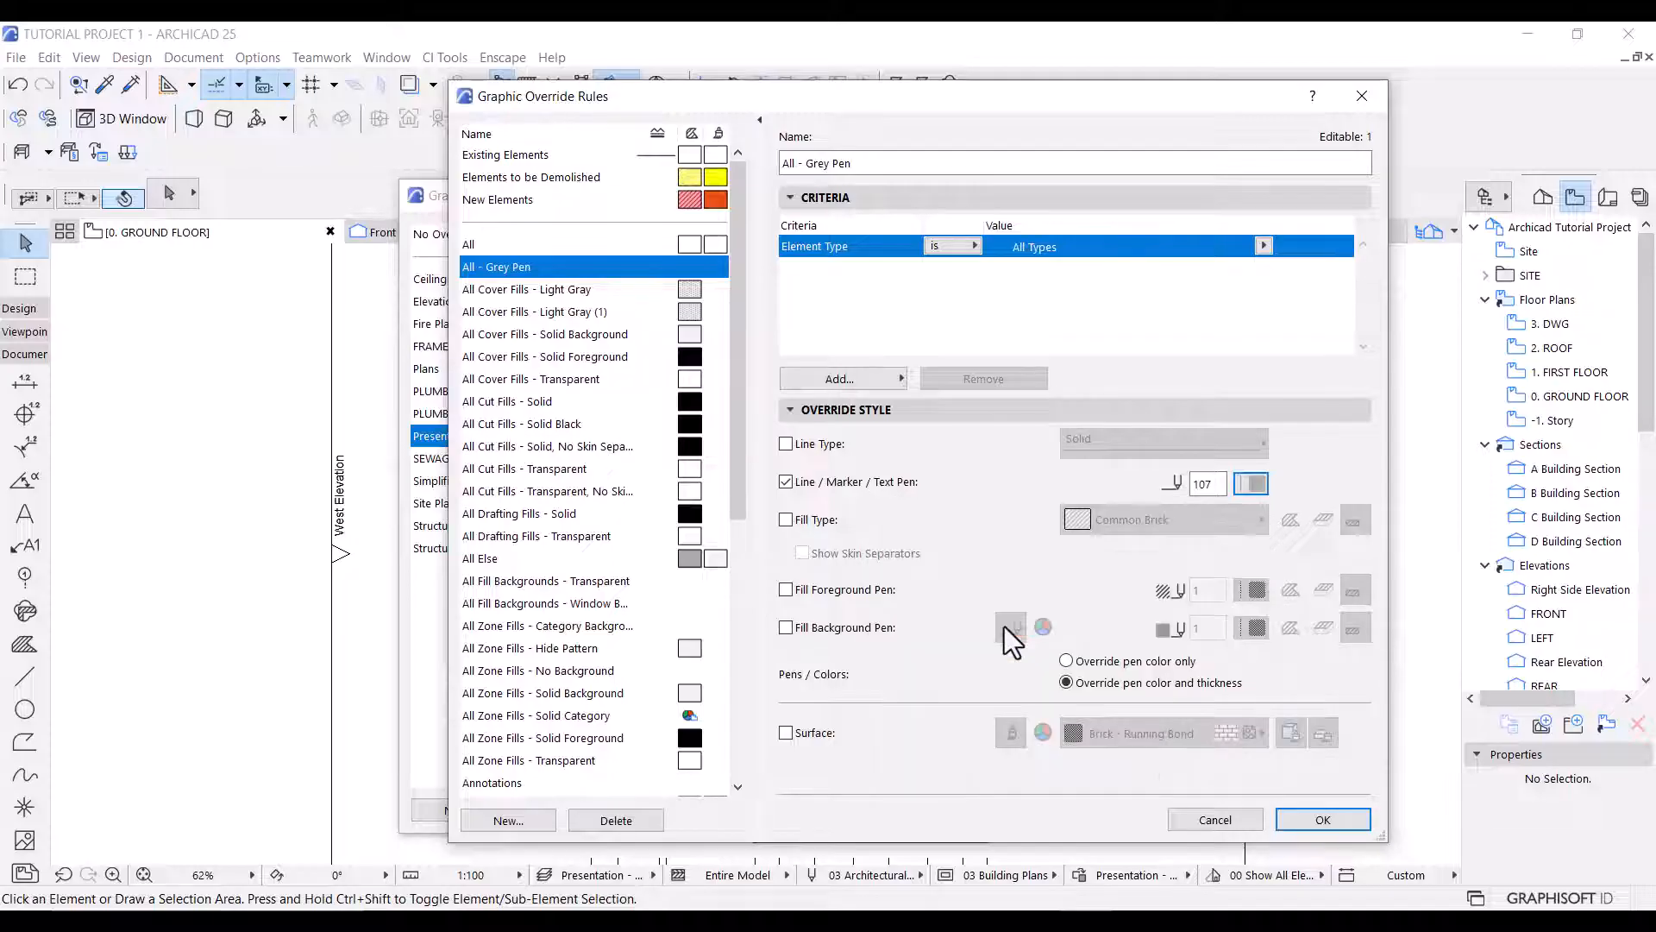
# Add a Layer criterion set to Interior - Furniture to the All - Grey Pen rule and save the rule.
pyautogui.click(823, 377)
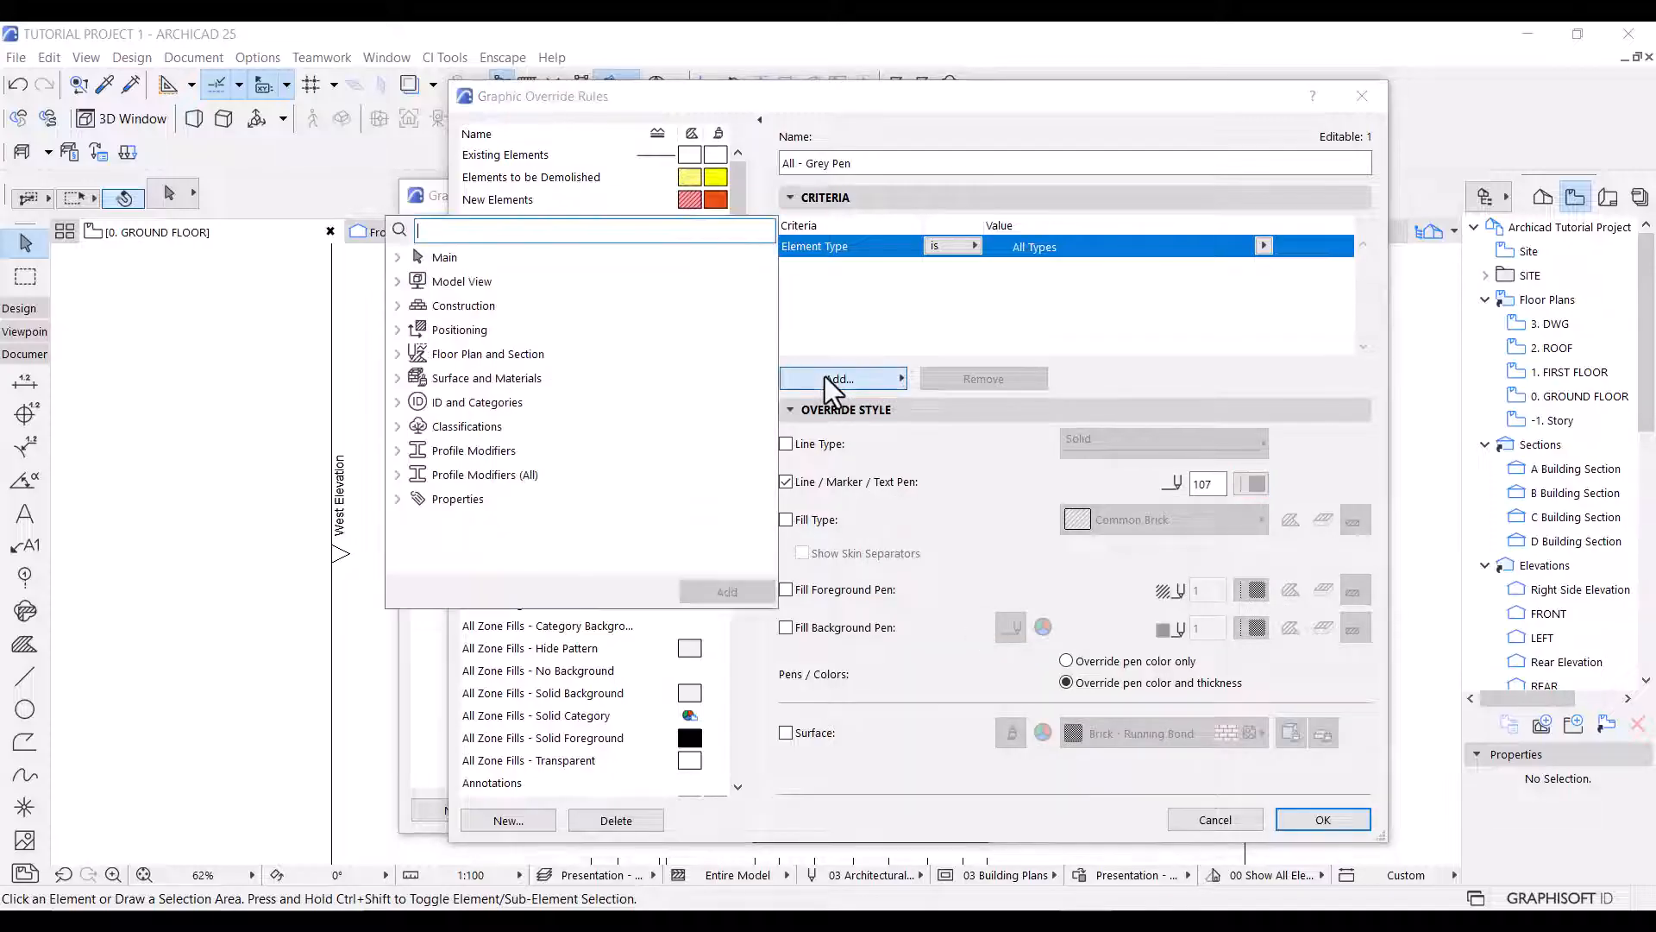
pyautogui.click(397, 283)
pyautogui.doubleClick(445, 330)
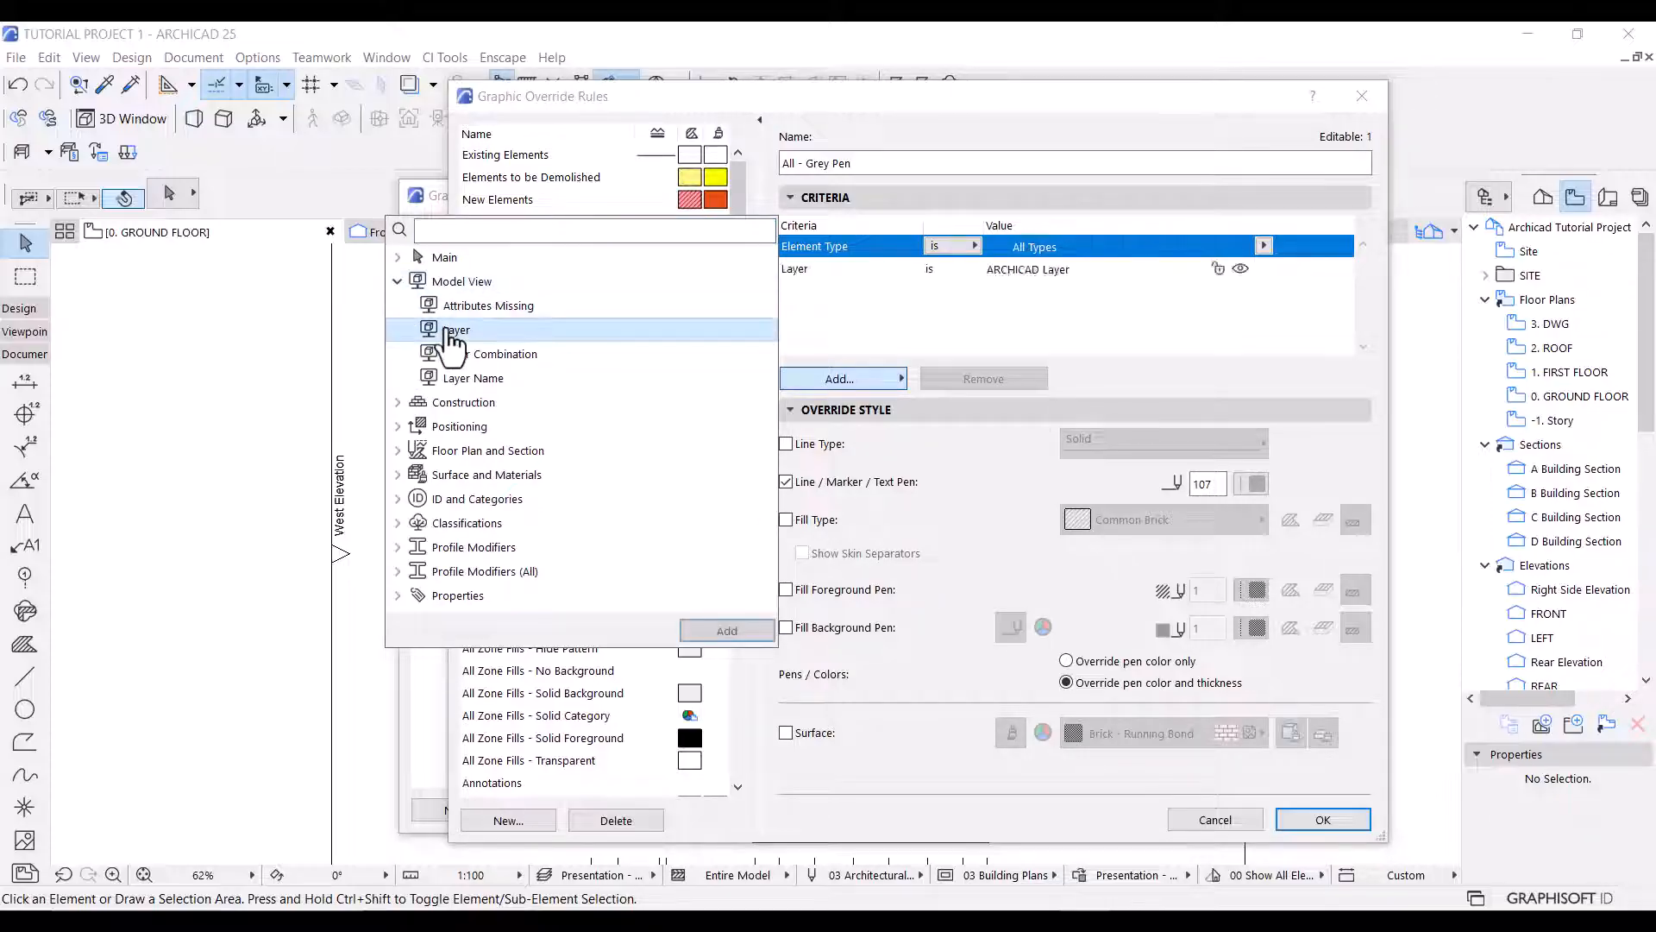
pyautogui.click(917, 332)
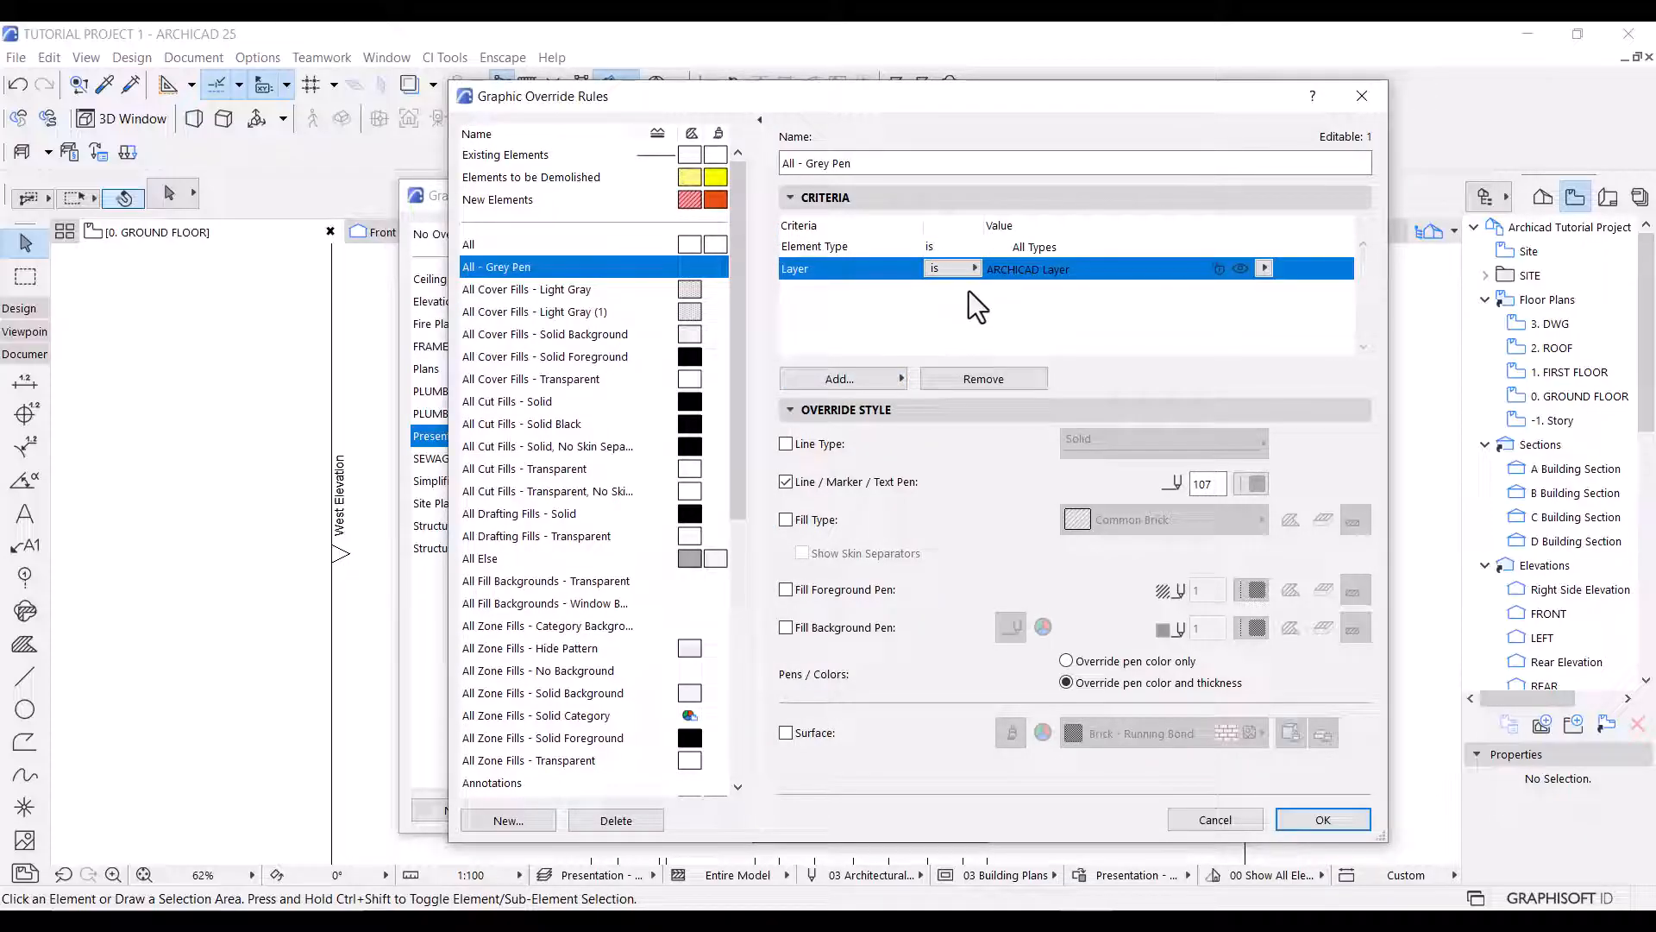
pyautogui.click(1263, 268)
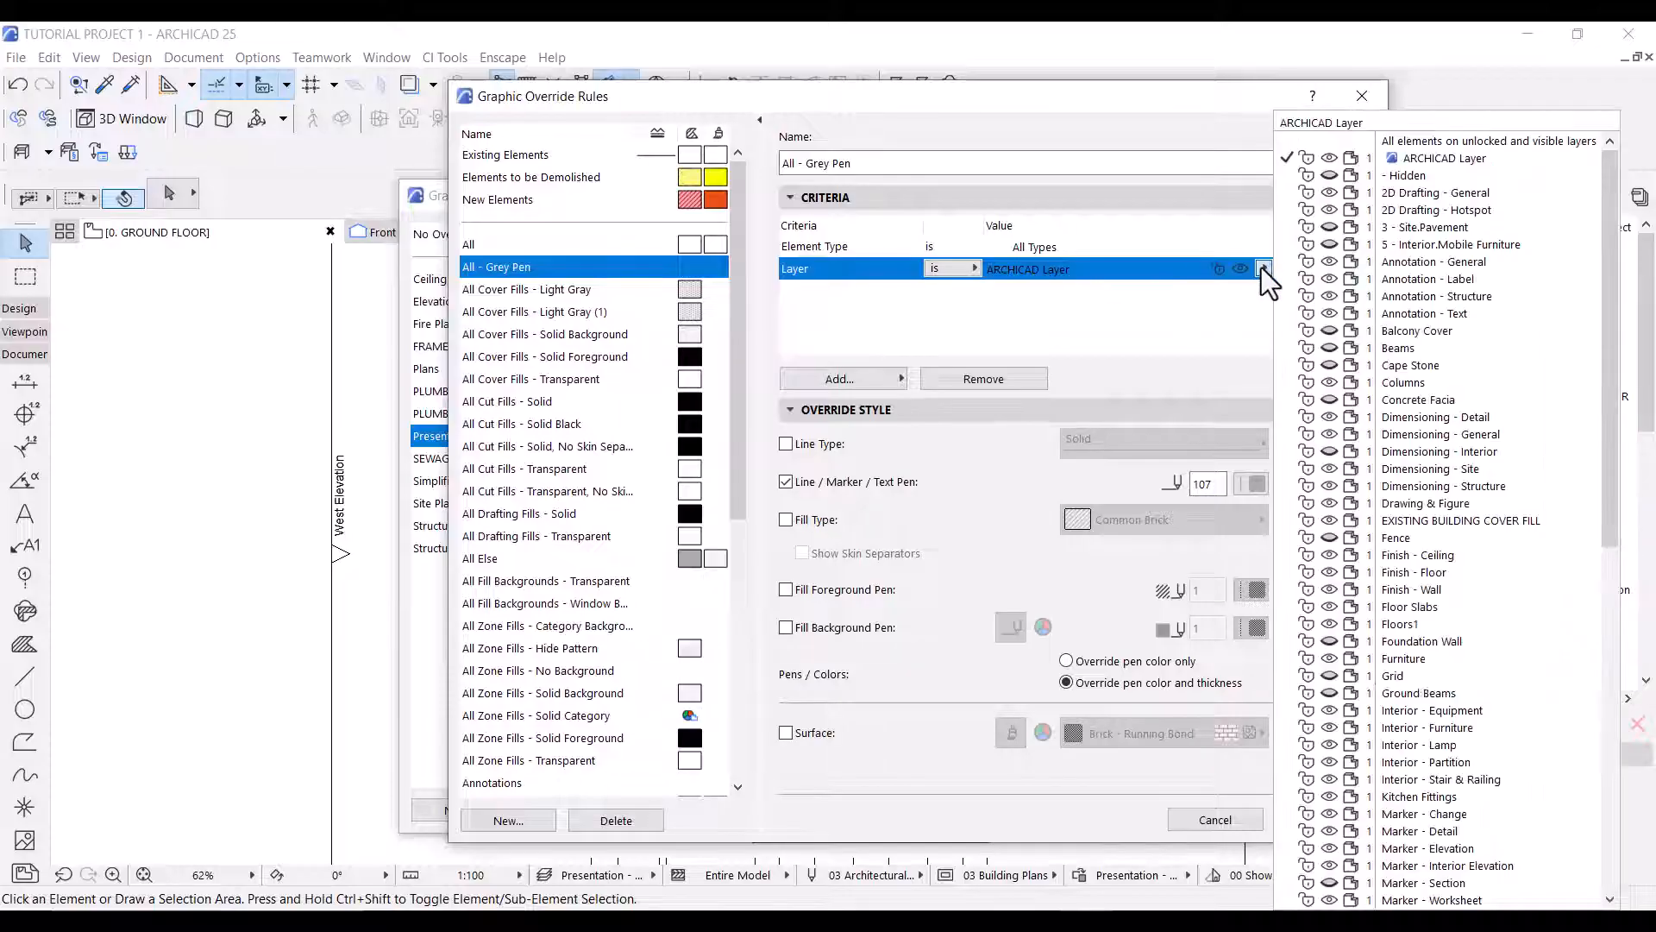
pyautogui.click(1450, 727)
pyautogui.click(1330, 814)
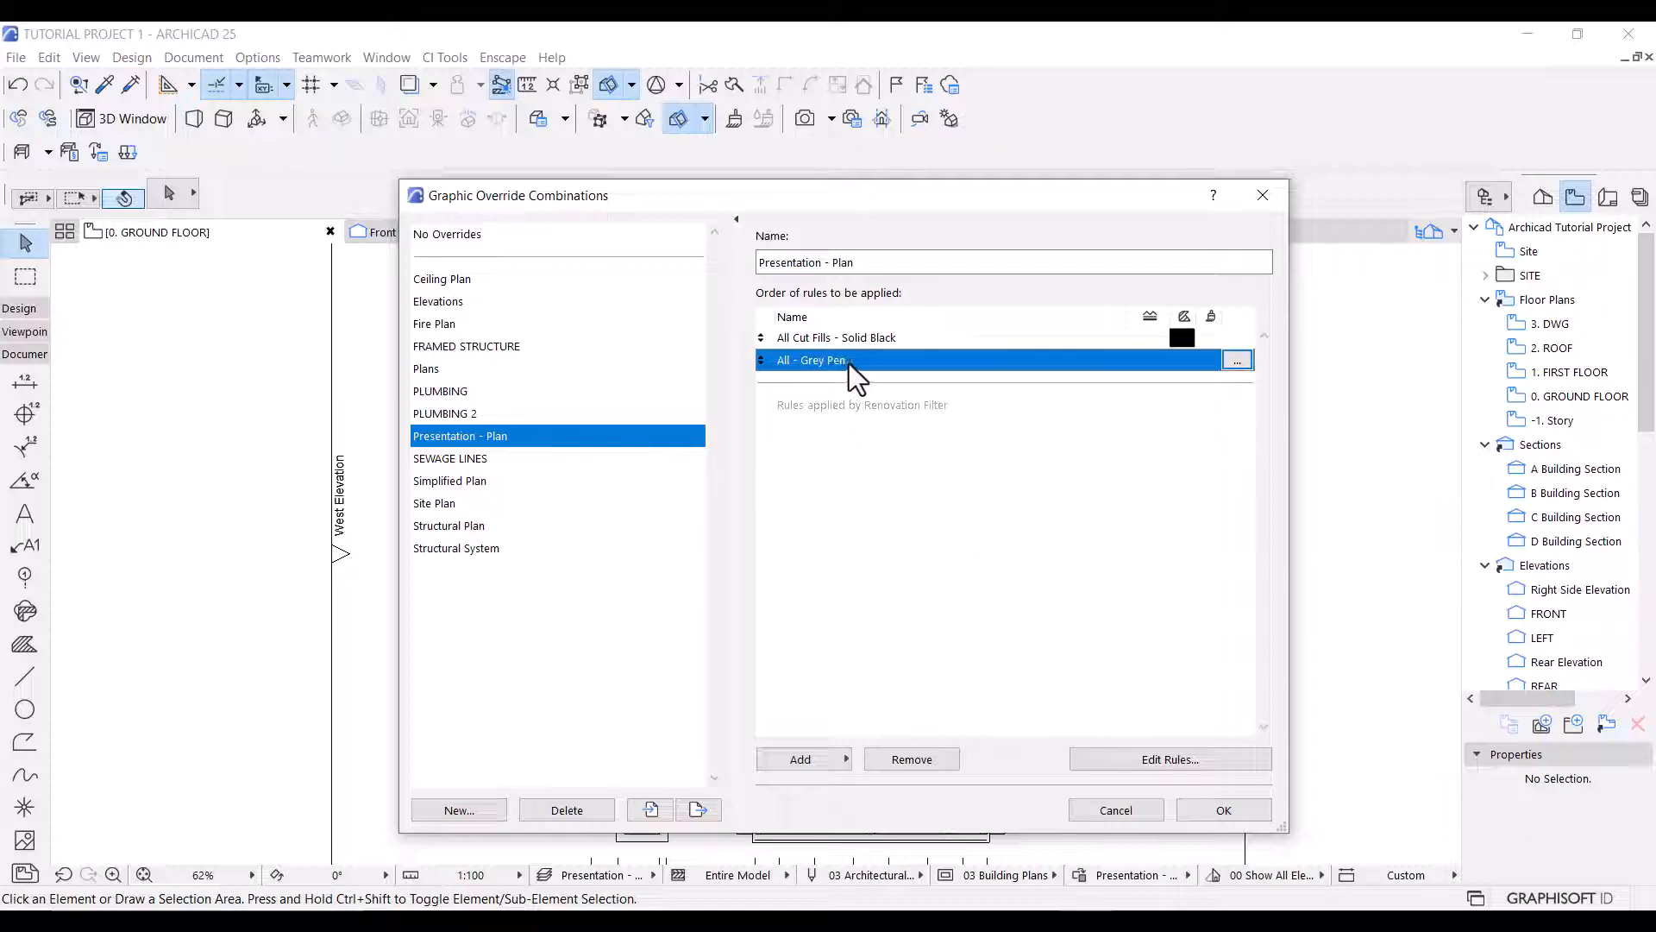
# Apply the edited Presentation - Plan override combination and check the living room furniture lines on the ground floor plan.
pyautogui.click(1222, 814)
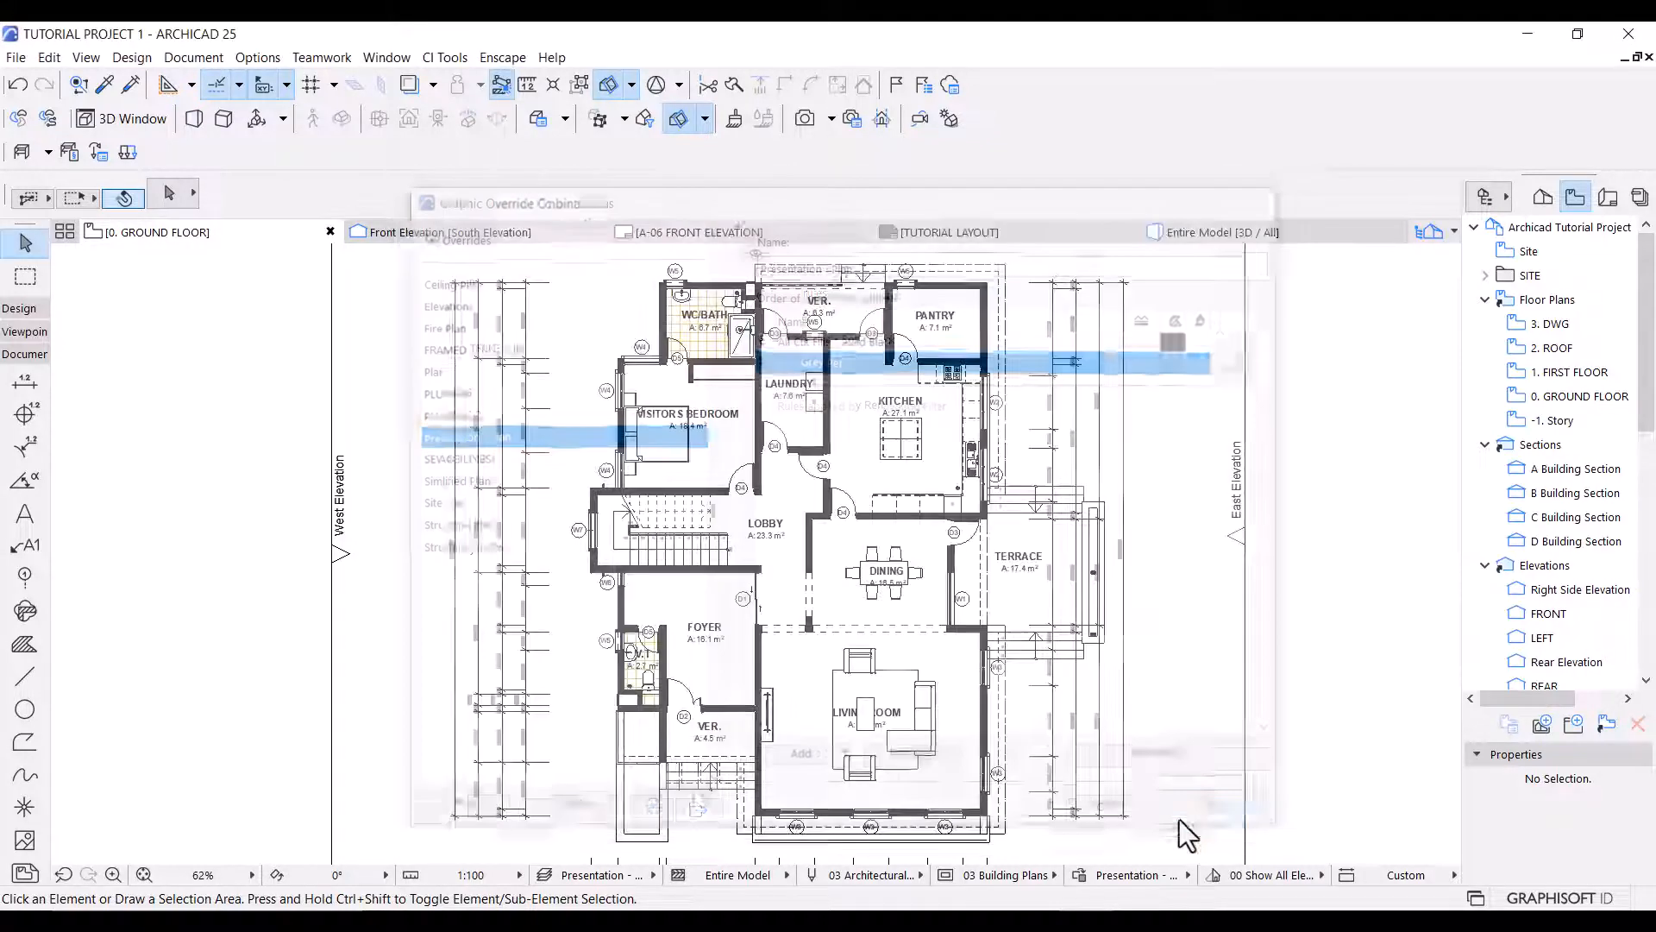
pyautogui.scroll(3, 889, 780)
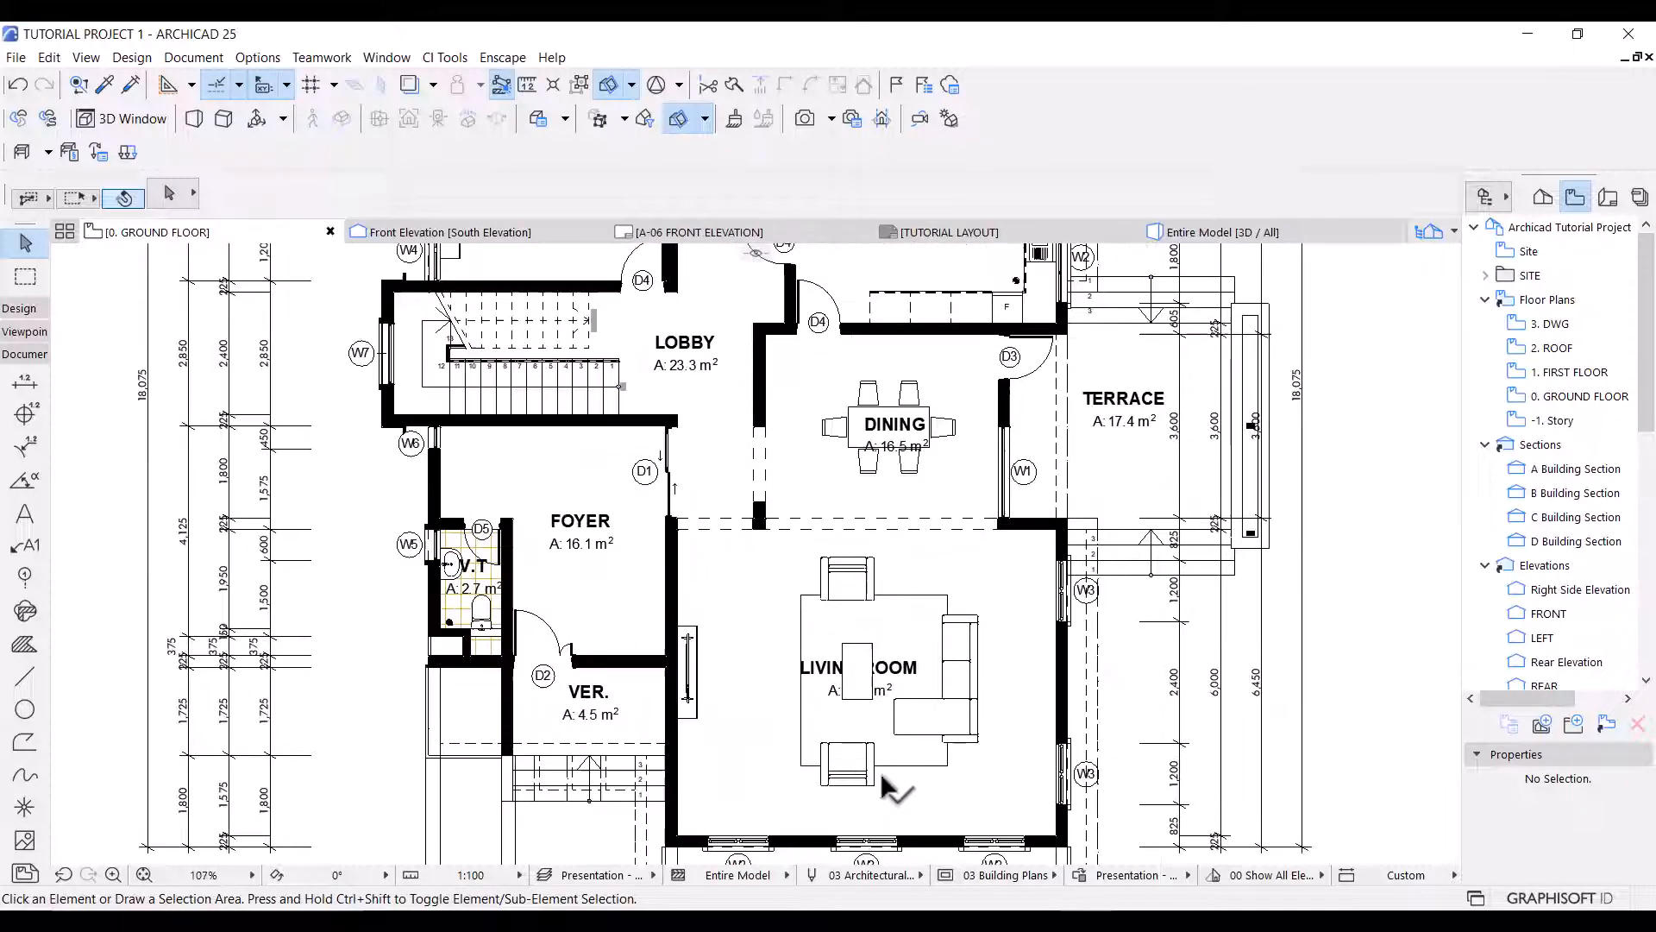
pyautogui.scroll(1, 888, 780)
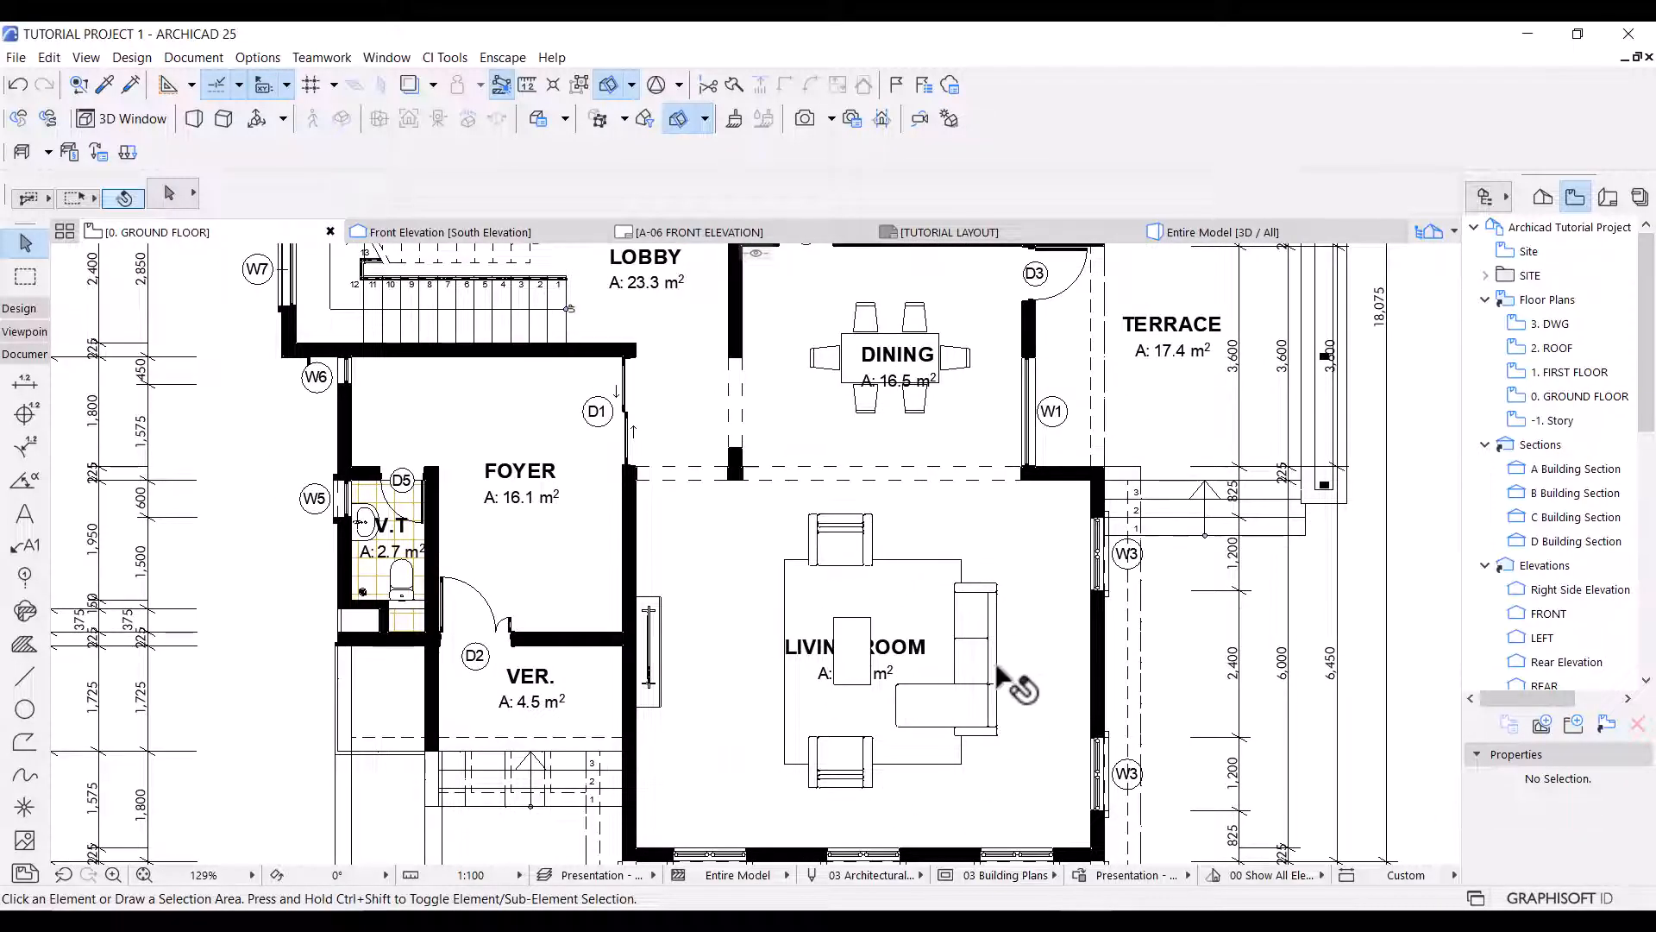
# Move the All - Grey Pen rule above All Cut Fills - Solid Black in the Presentation - Plan override combination and apply it.
pyautogui.click(1078, 875)
pyautogui.click(824, 363)
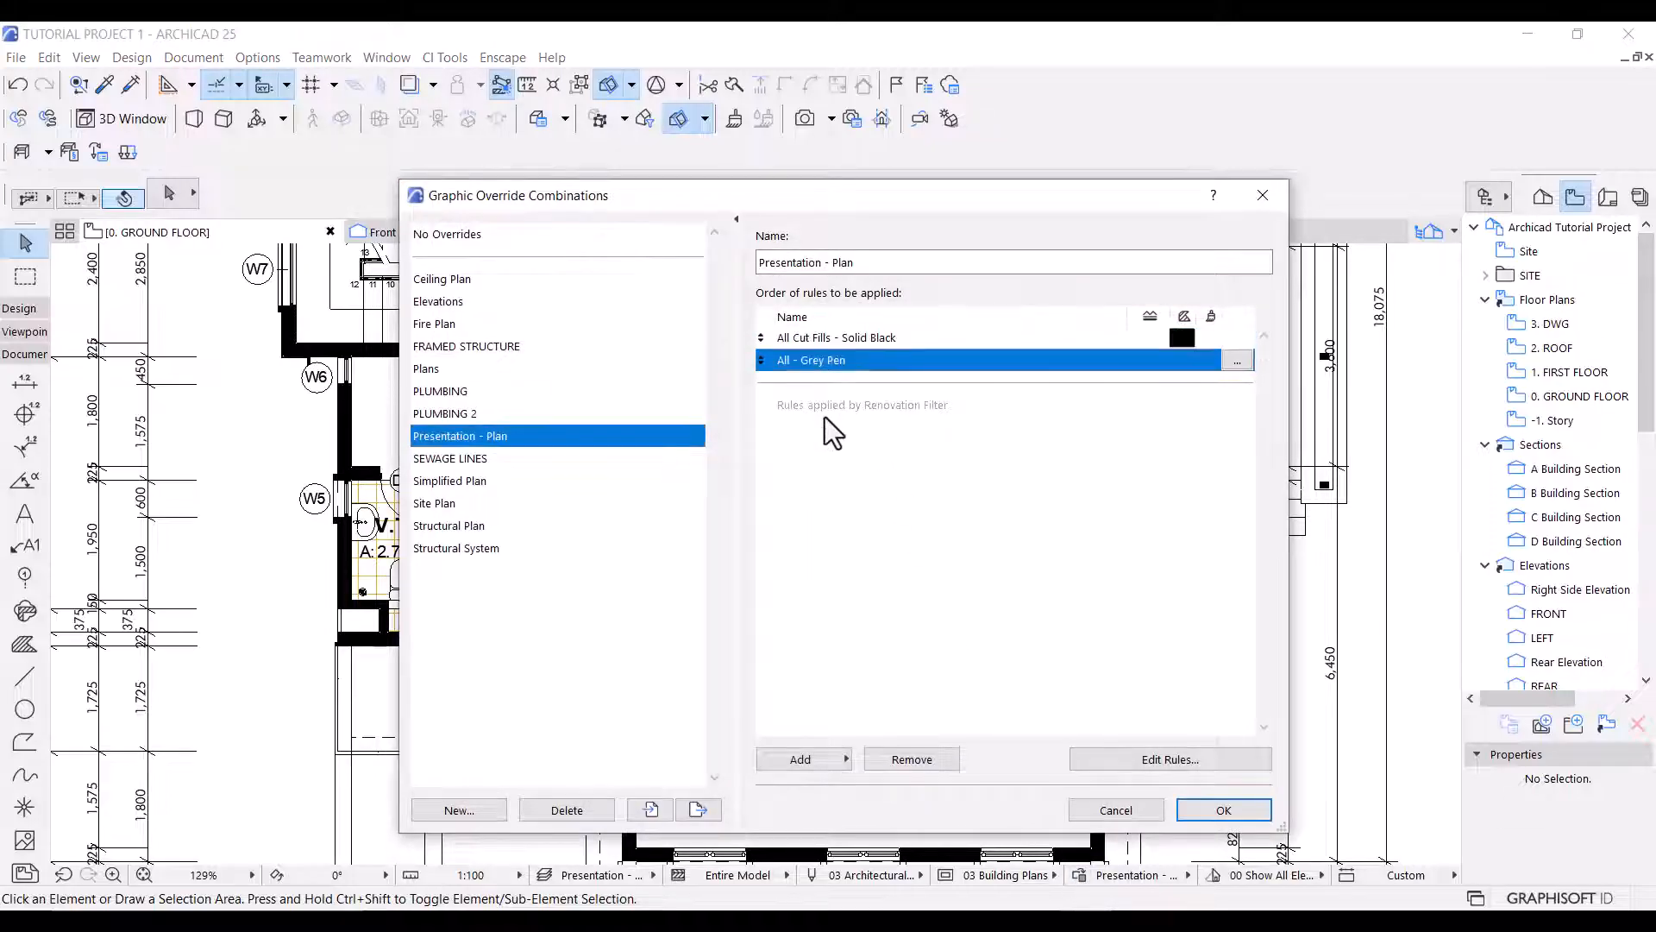
pyautogui.moveTo(817, 360); pyautogui.dragTo(813, 335)
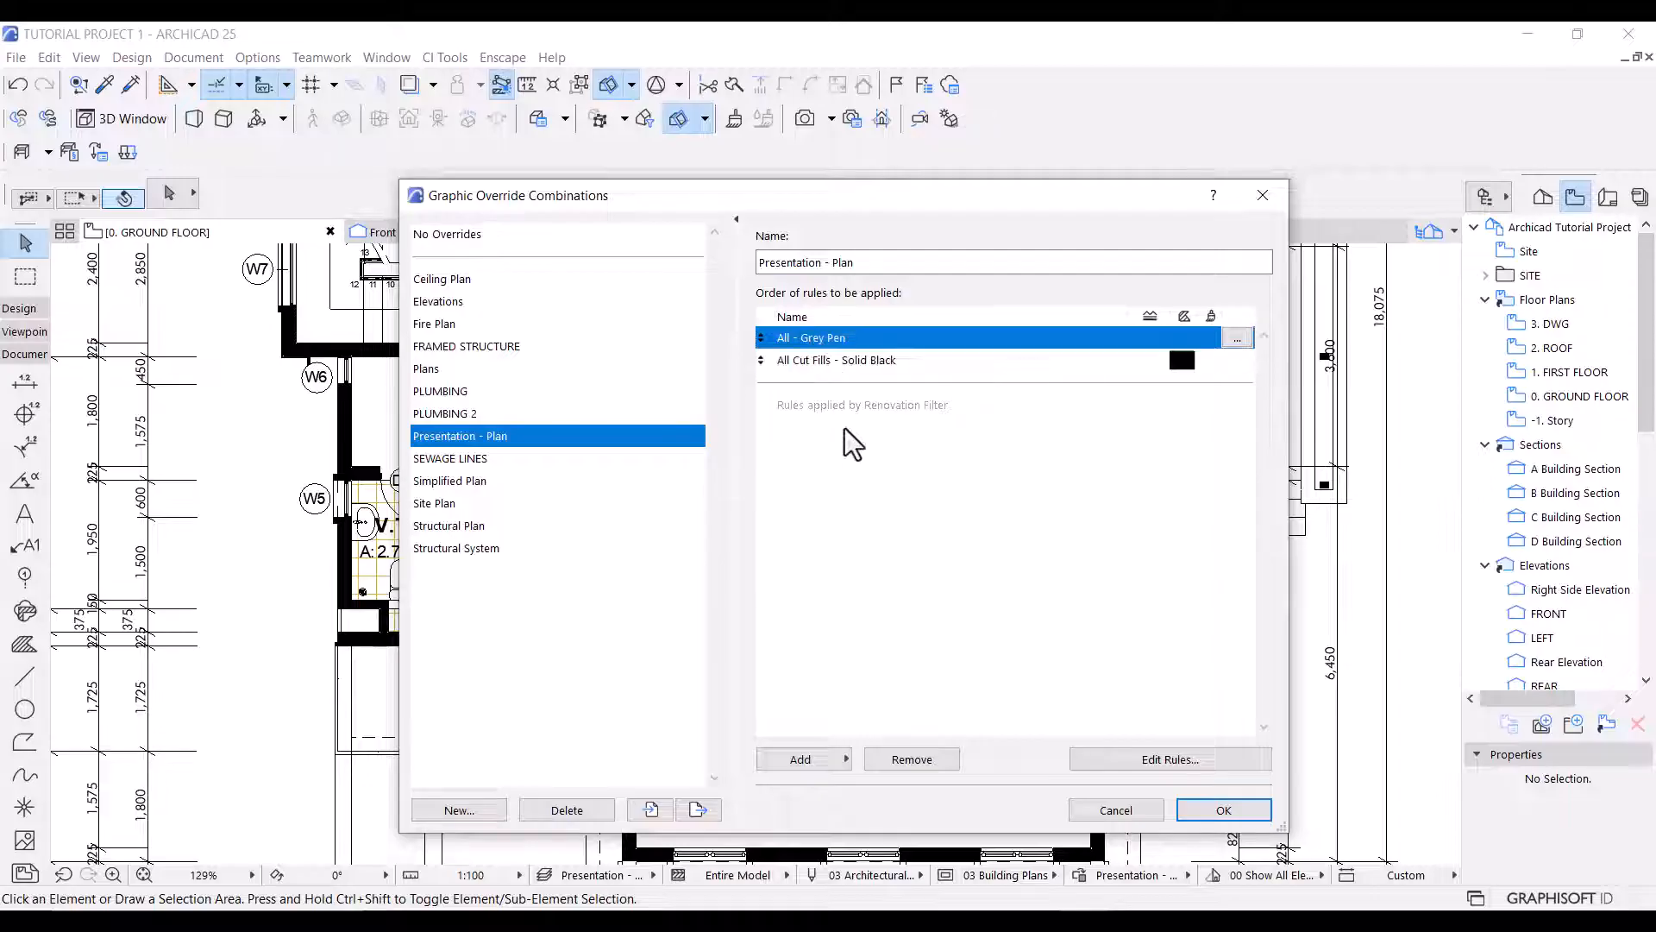
pyautogui.click(1225, 810)
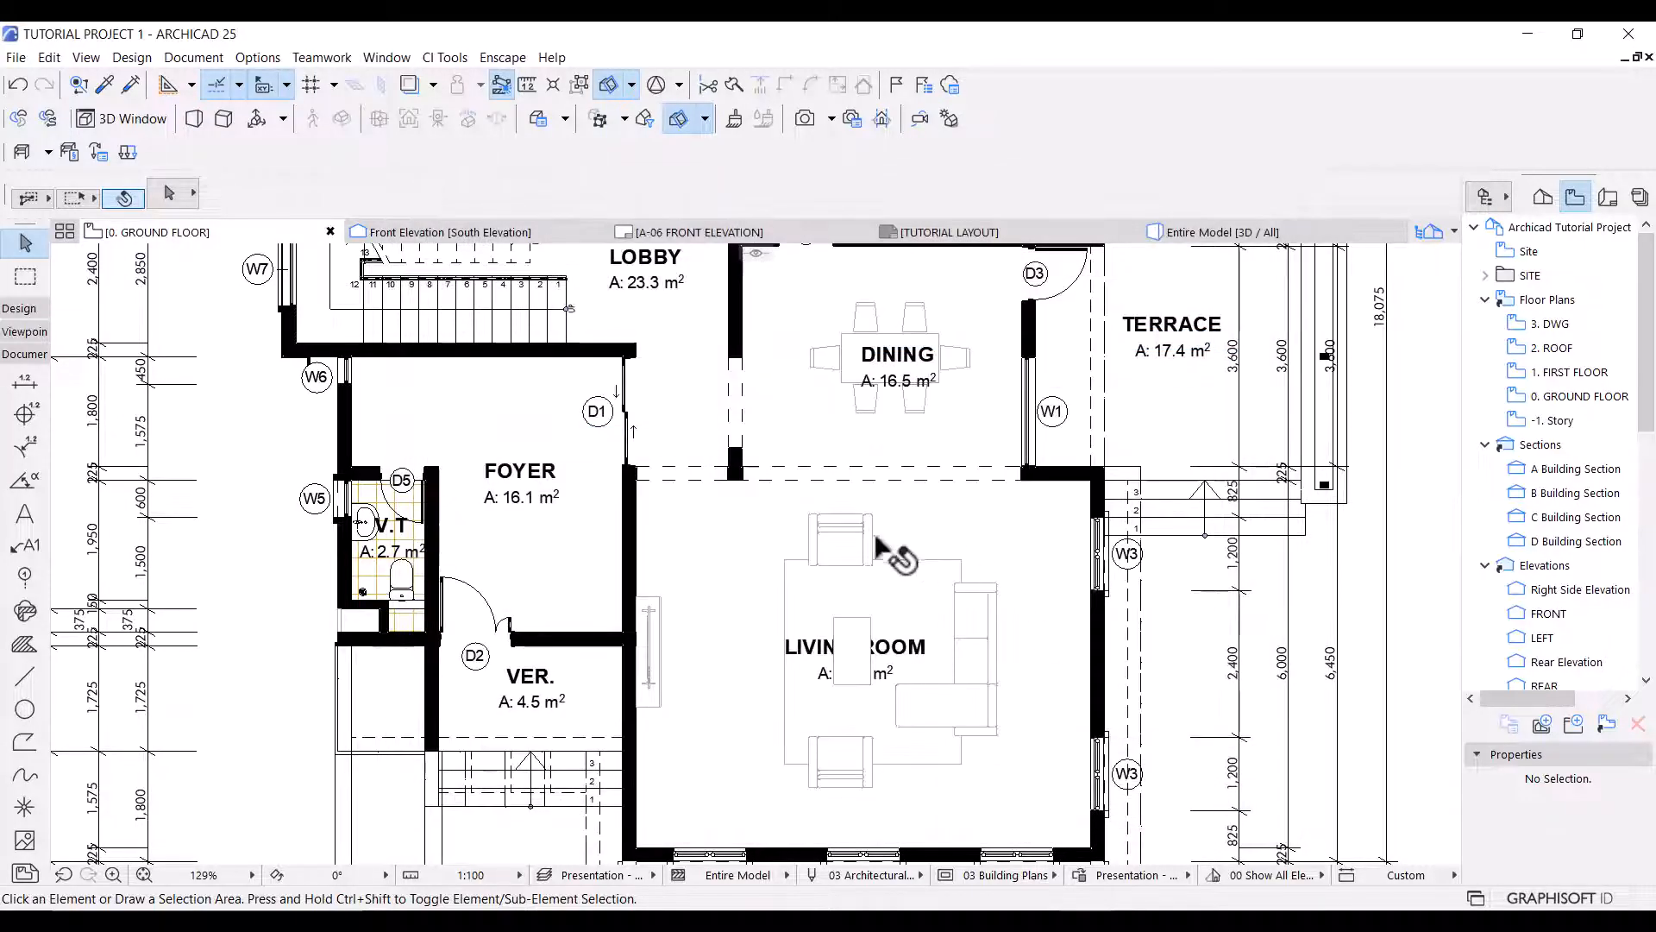
pyautogui.scroll(2, 888, 552)
pyautogui.scroll(2, 873, 655)
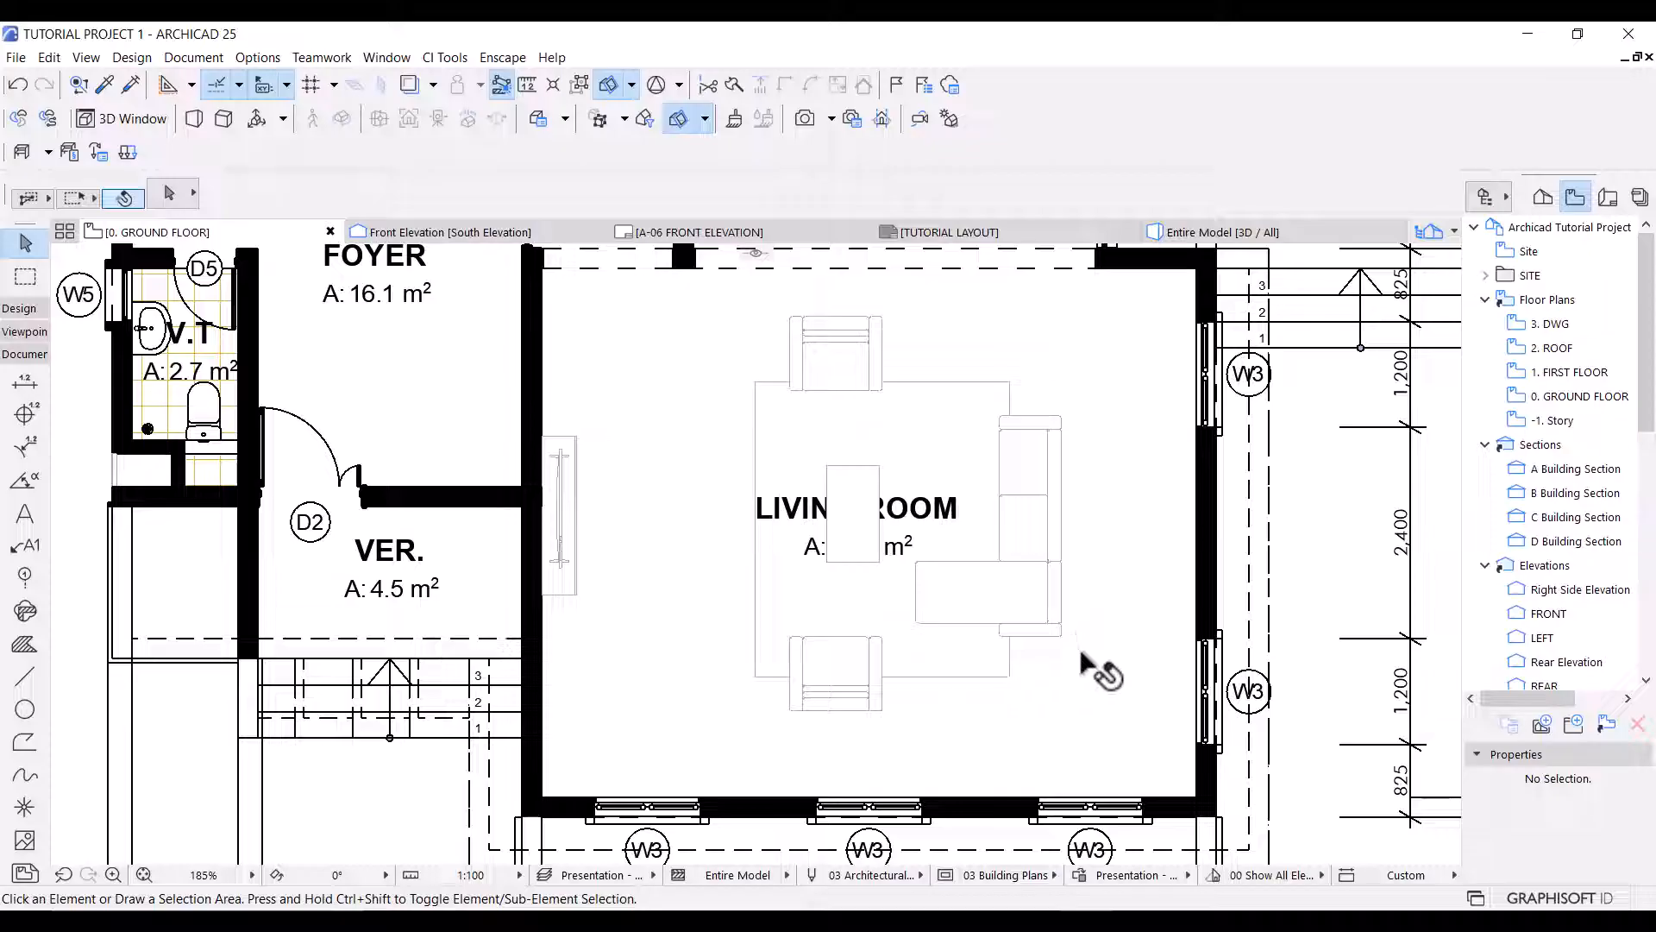
# Add a second Layer criterion set to MEP - Plumbing to the All - Grey Pen rule in the Presentation - Plan combination.
pyautogui.click(1079, 875)
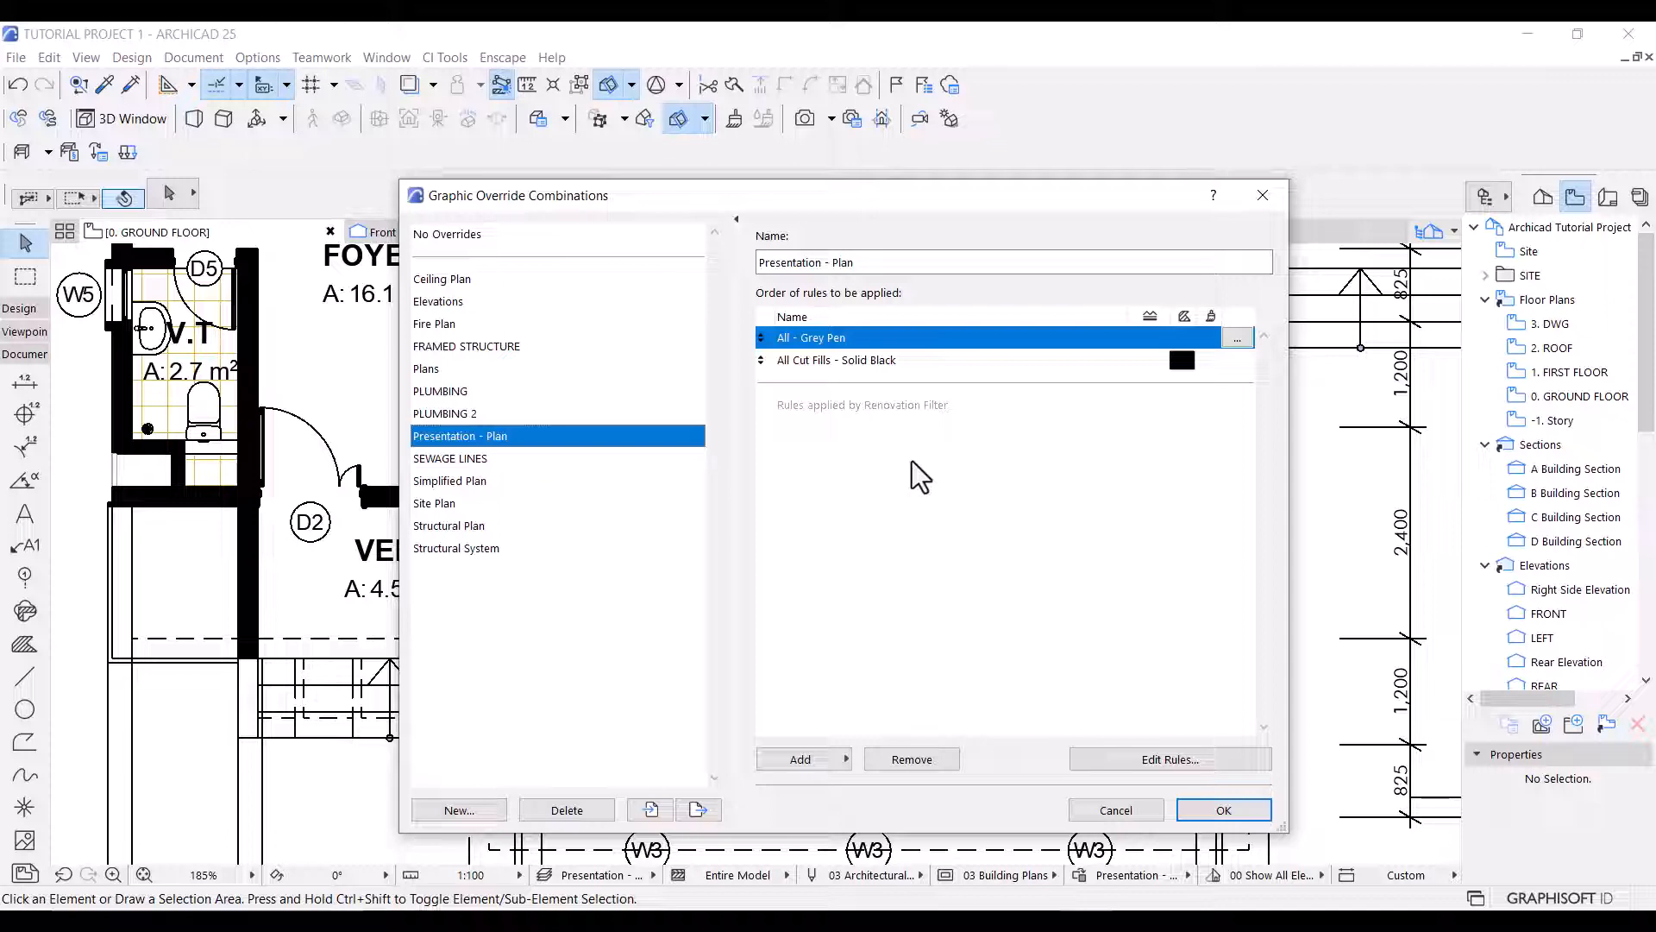
pyautogui.click(1236, 337)
pyautogui.click(839, 379)
pyautogui.doubleClick(477, 337)
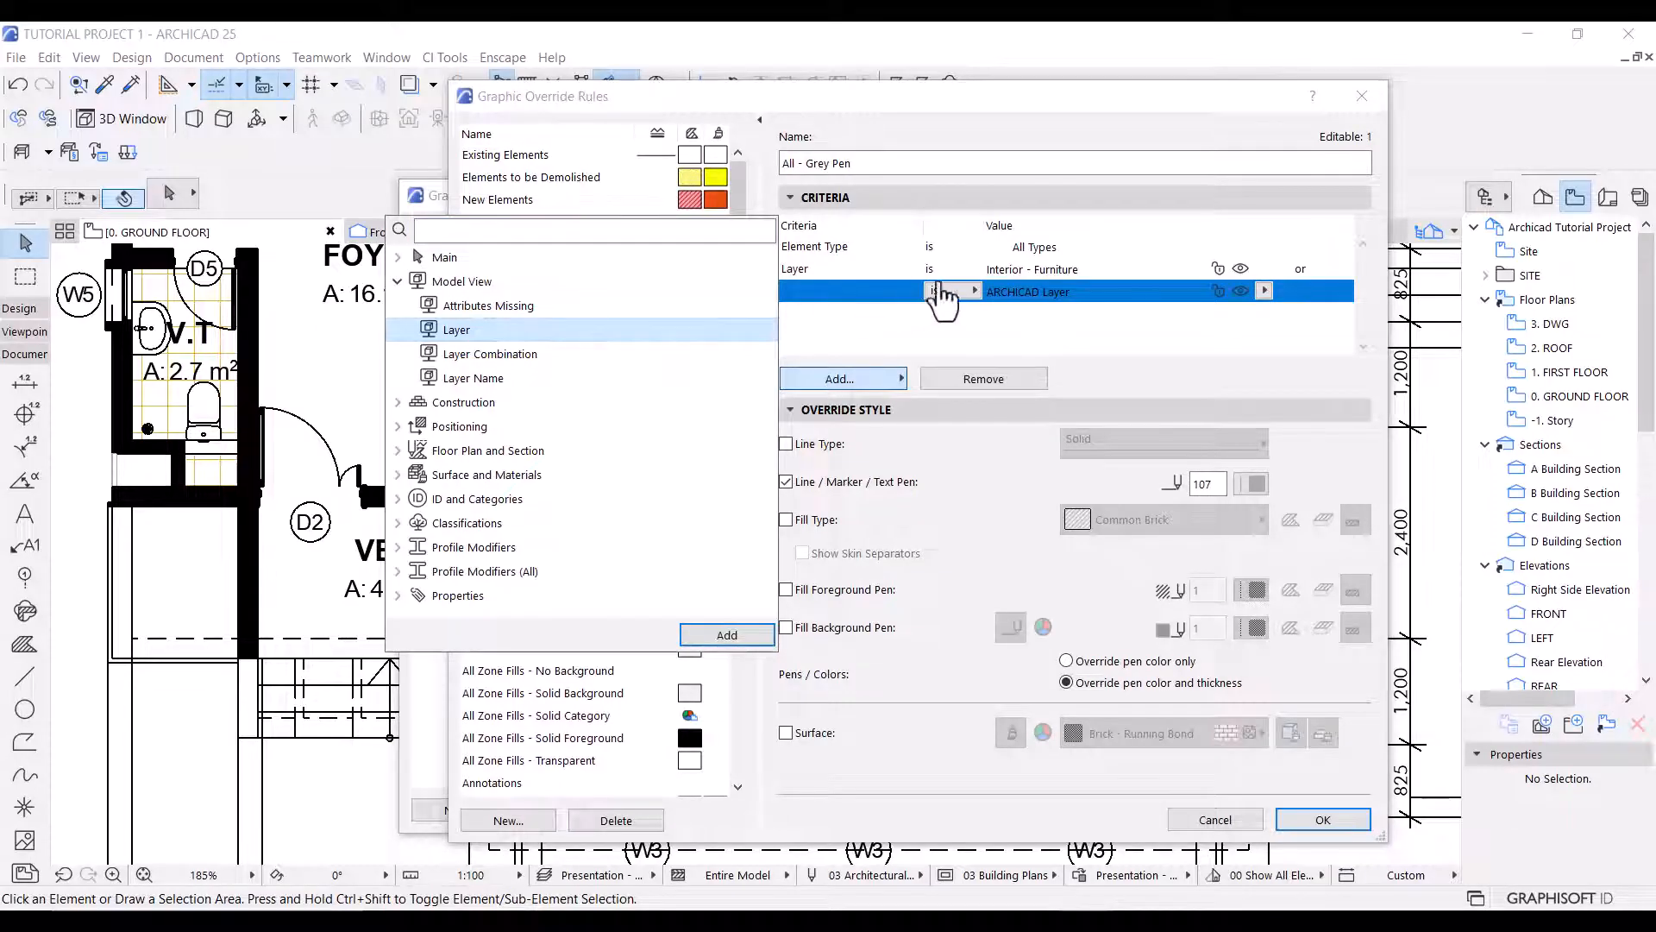
pyautogui.click(1263, 291)
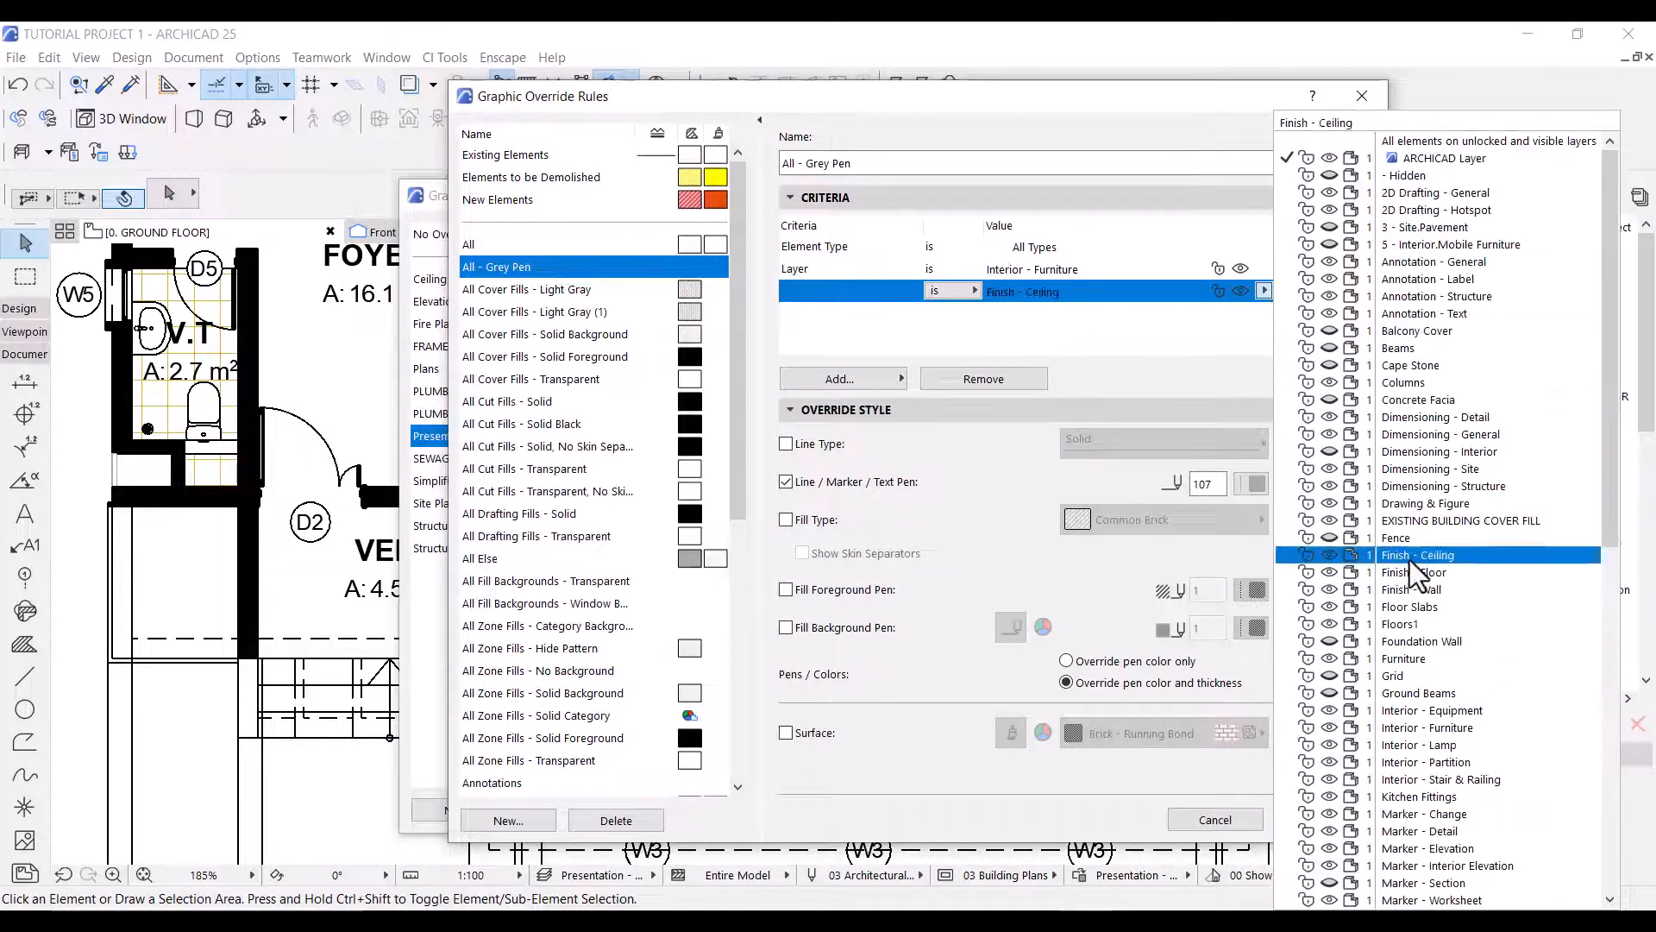
pyautogui.scroll(-5, 1419, 569)
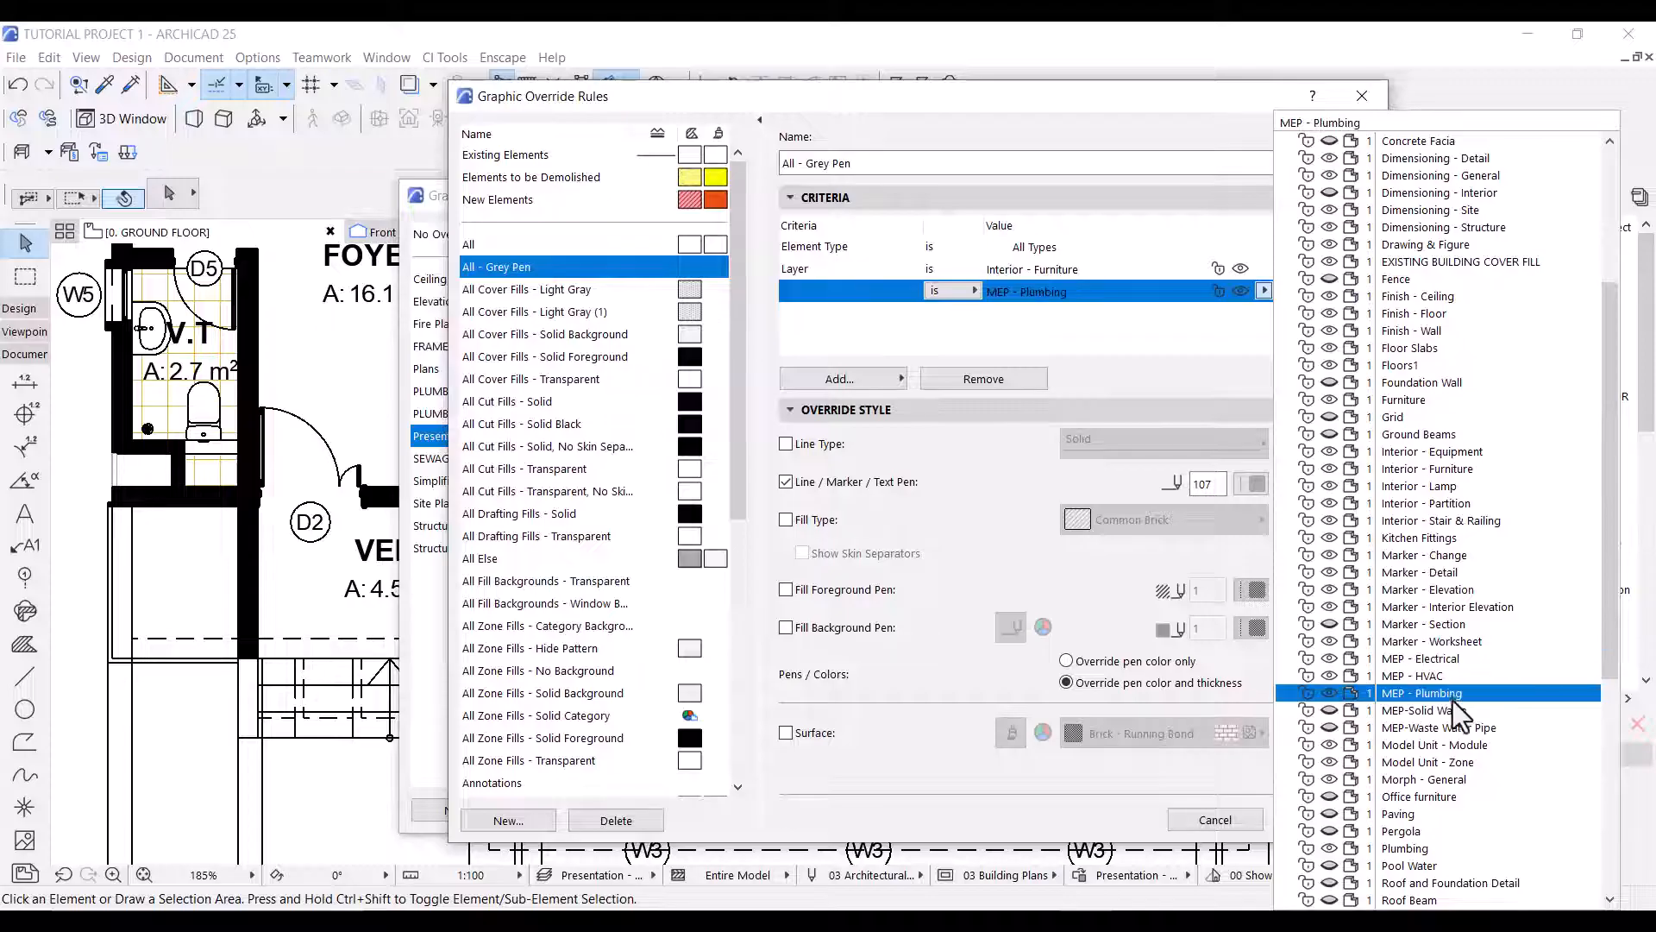
pyautogui.click(1449, 693)
# Add a third Layer criterion set to Kitchen Fittings to the All - Grey Pen rule and apply the override combination.
pyautogui.click(840, 379)
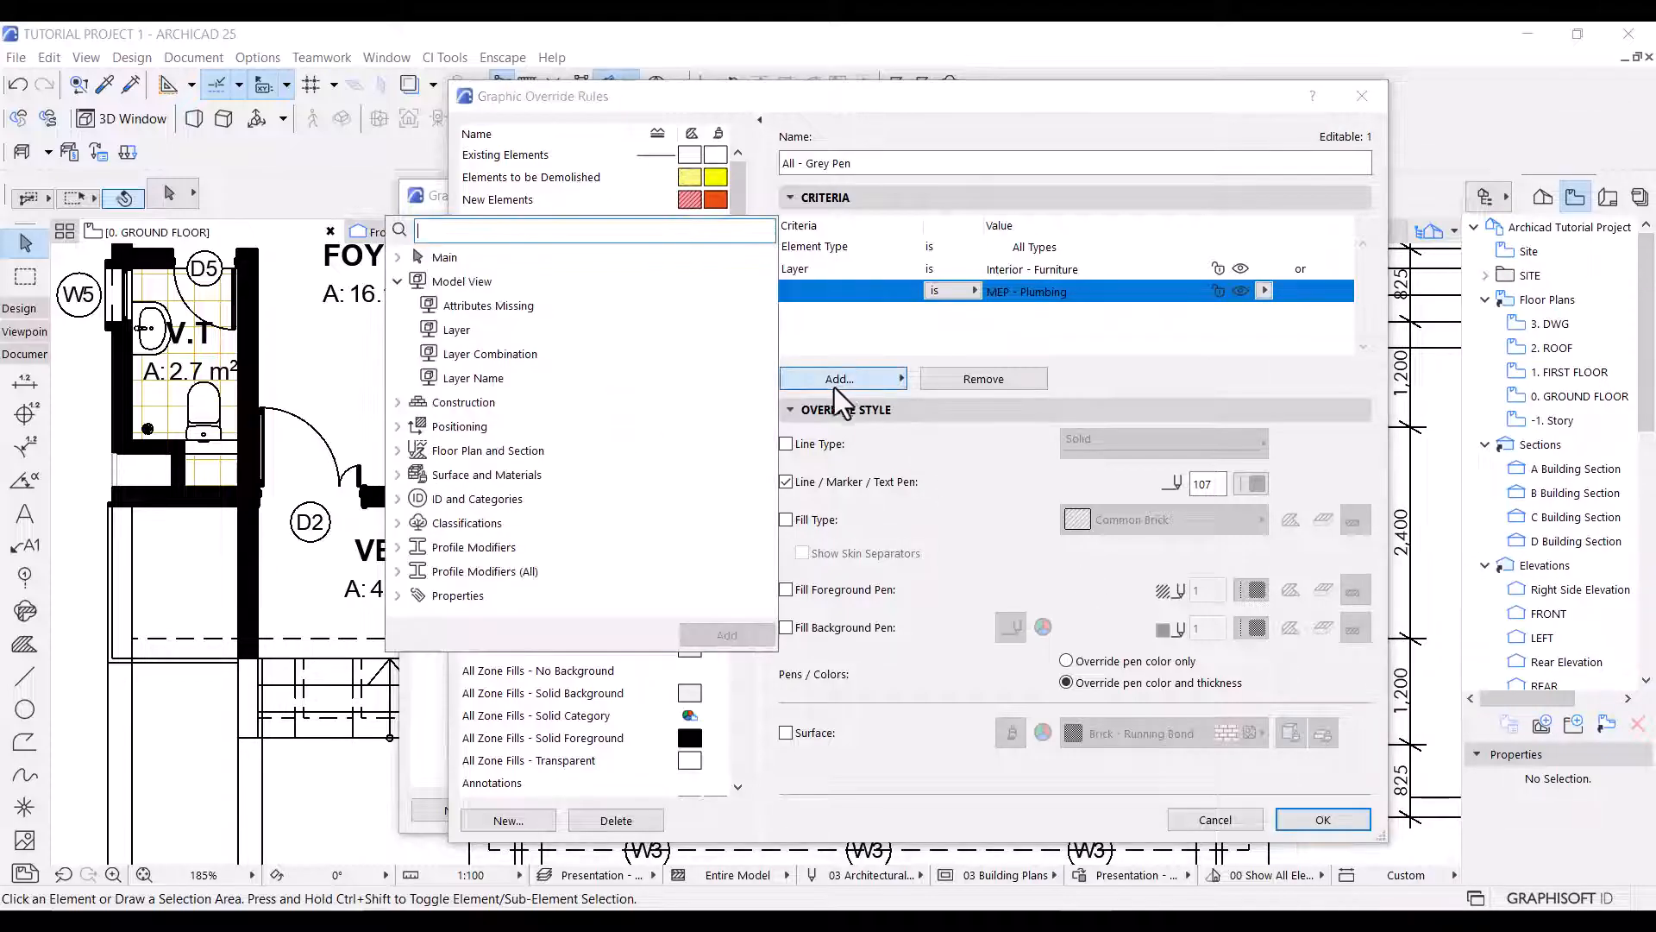
pyautogui.doubleClick(456, 329)
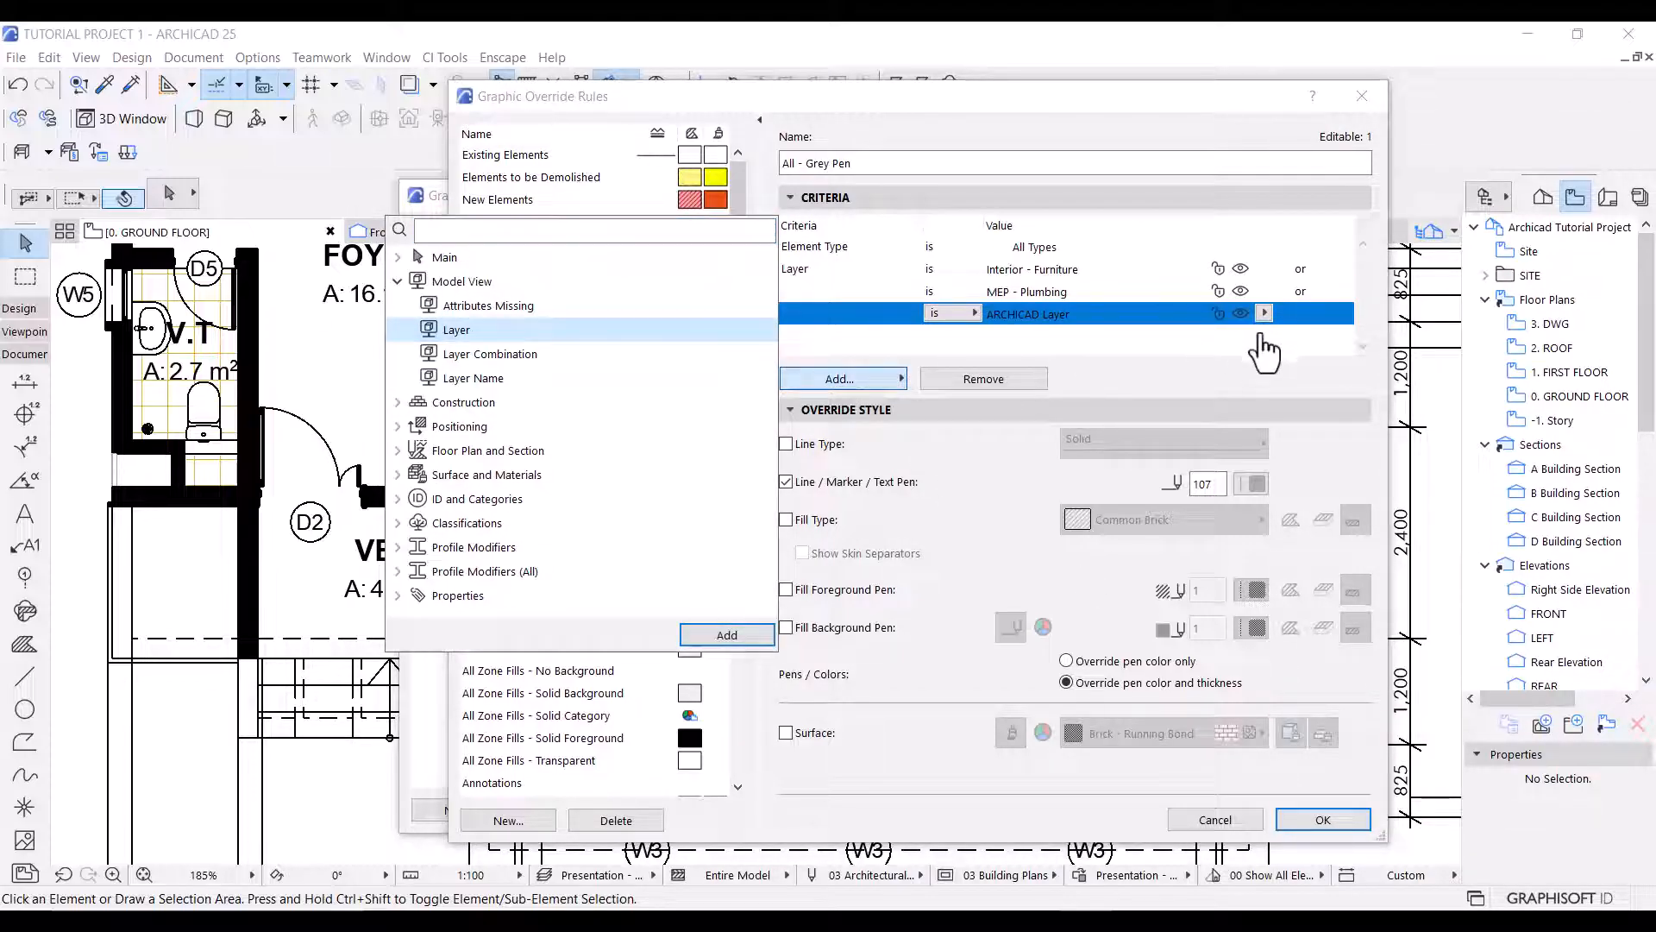
pyautogui.click(1267, 327)
pyautogui.click(1265, 314)
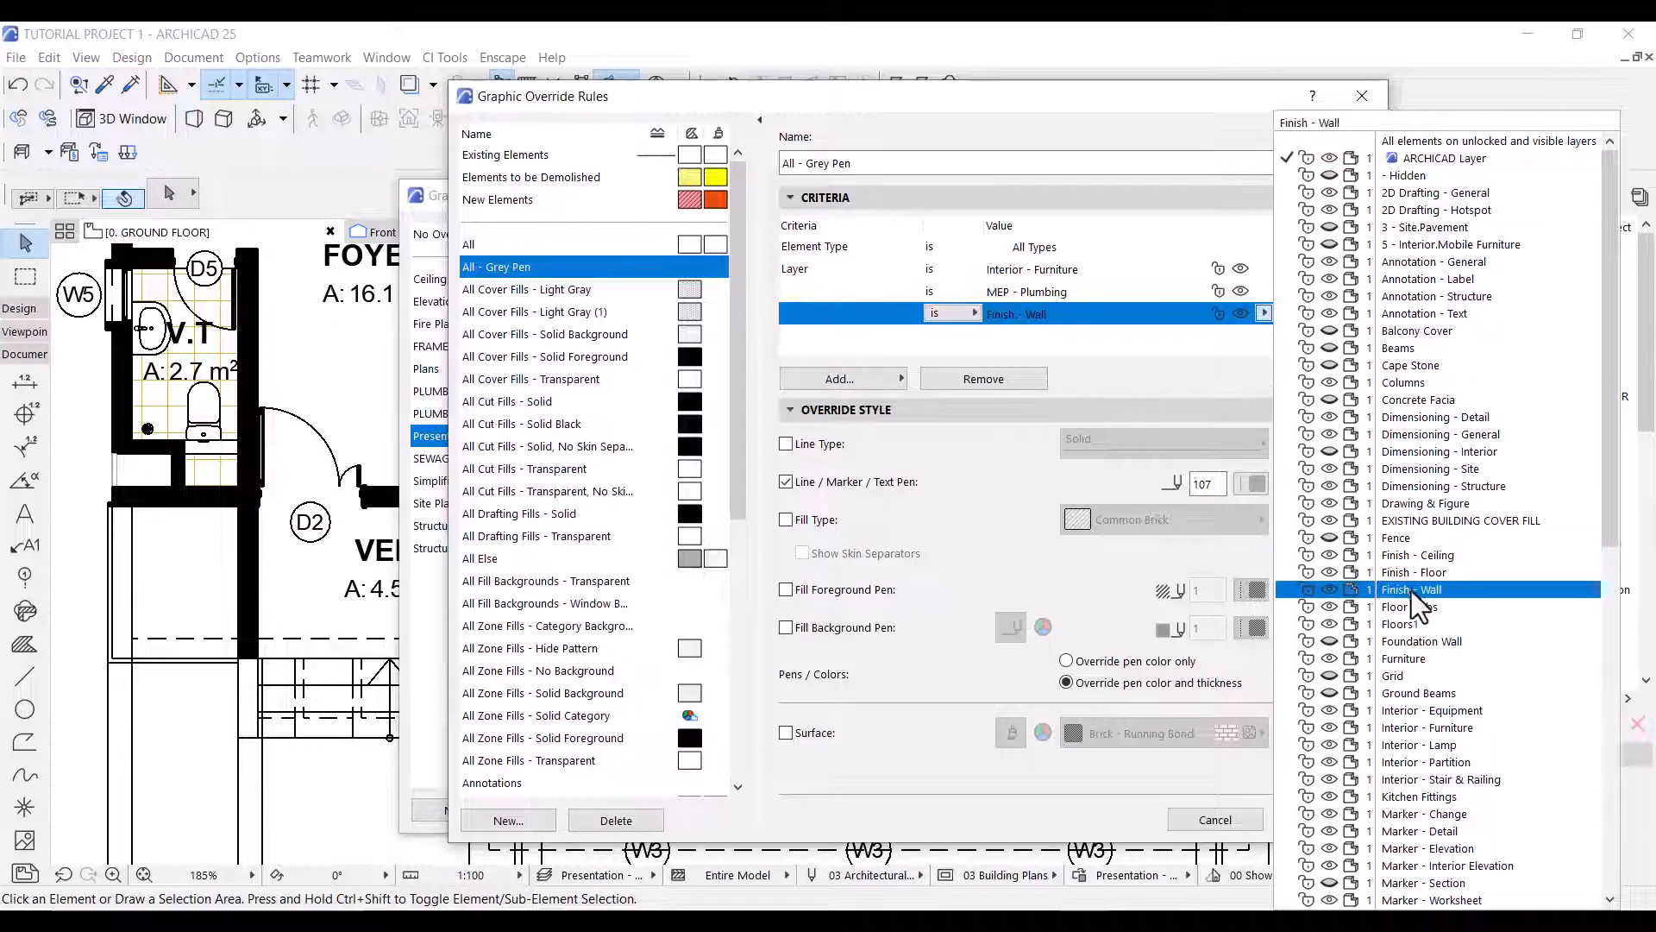
pyautogui.click(1456, 797)
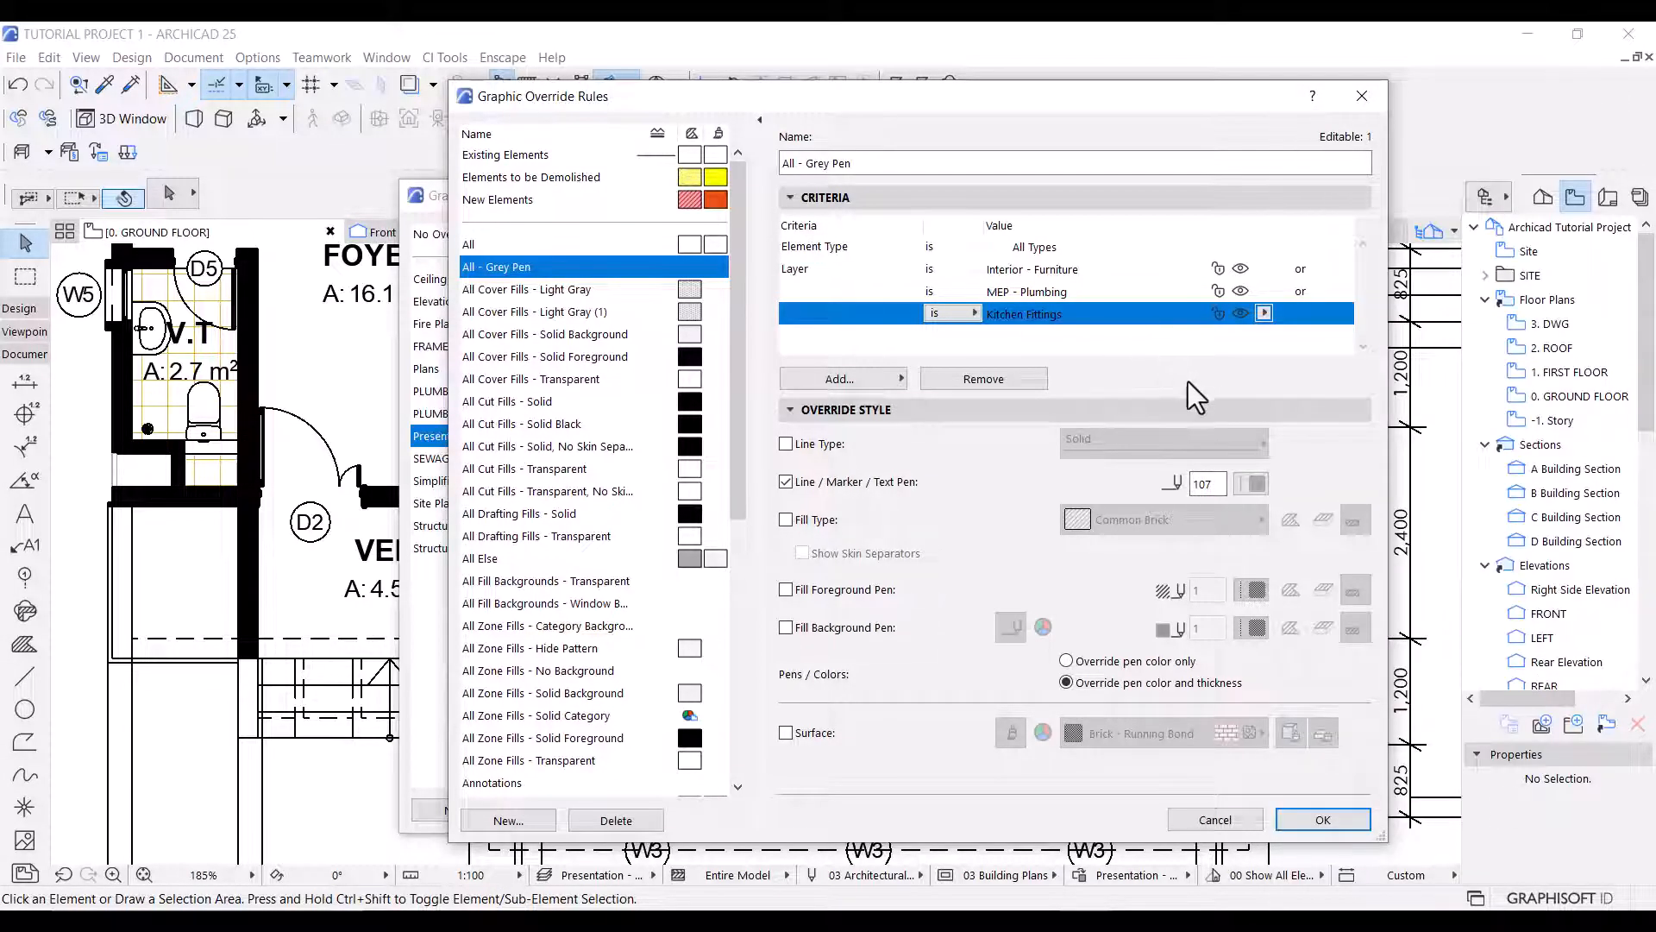
pyautogui.click(1323, 820)
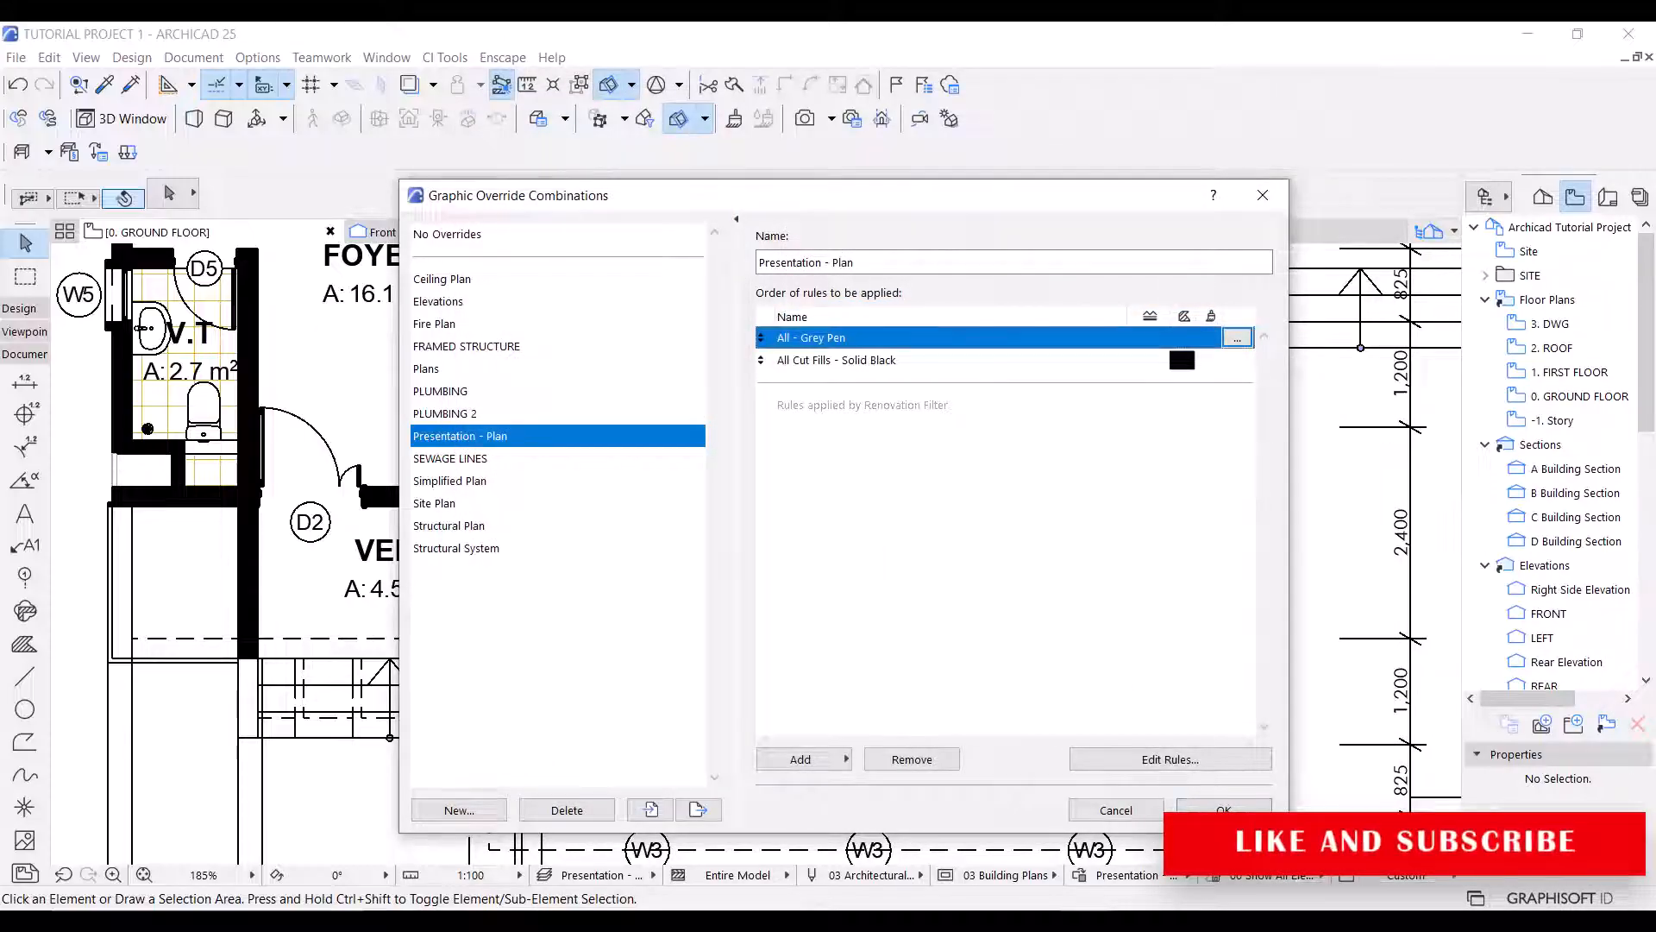
pyautogui.click(1222, 808)
# Examine how the furniture, plumbing and kitchen fitting lines are displayed across the ground floor plan.
pyautogui.scroll(-2, 329, 608)
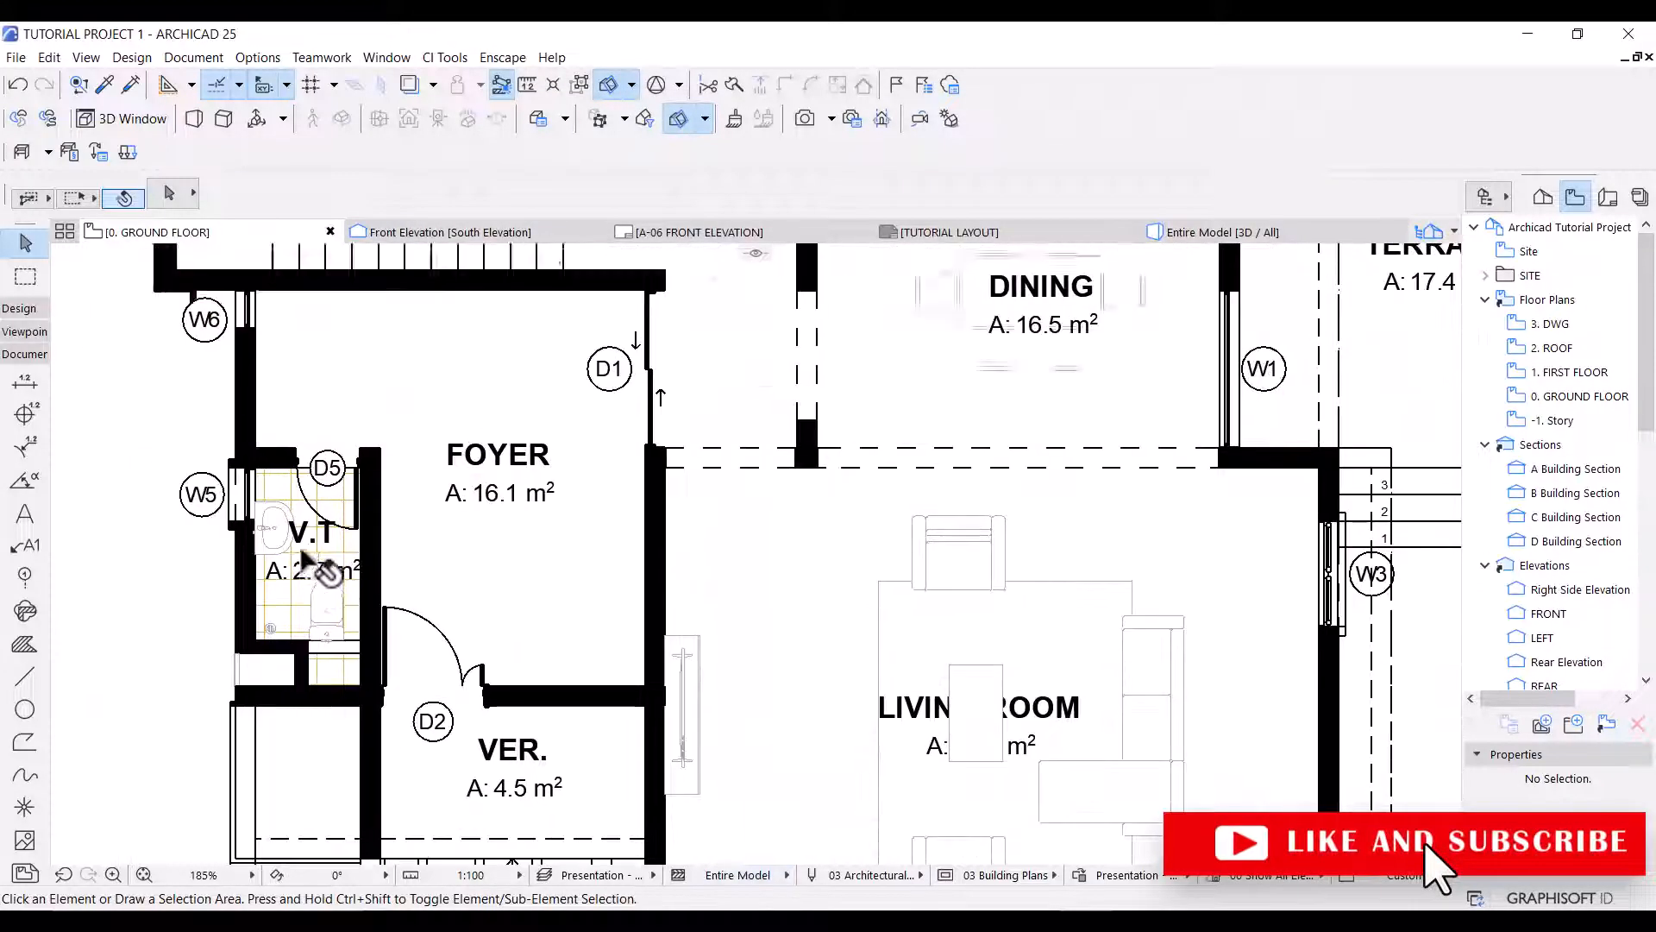
pyautogui.scroll(4, 351, 447)
pyautogui.scroll(-3, 409, 526)
pyautogui.scroll(-1, 405, 514)
pyautogui.moveTo(647, 378); pyautogui.dragTo(872, 559, button='middle')
pyautogui.scroll(-6, 599, 680)
pyautogui.scroll(2, 884, 562)
pyautogui.moveTo(991, 509); pyautogui.dragTo(965, 483, button='middle')
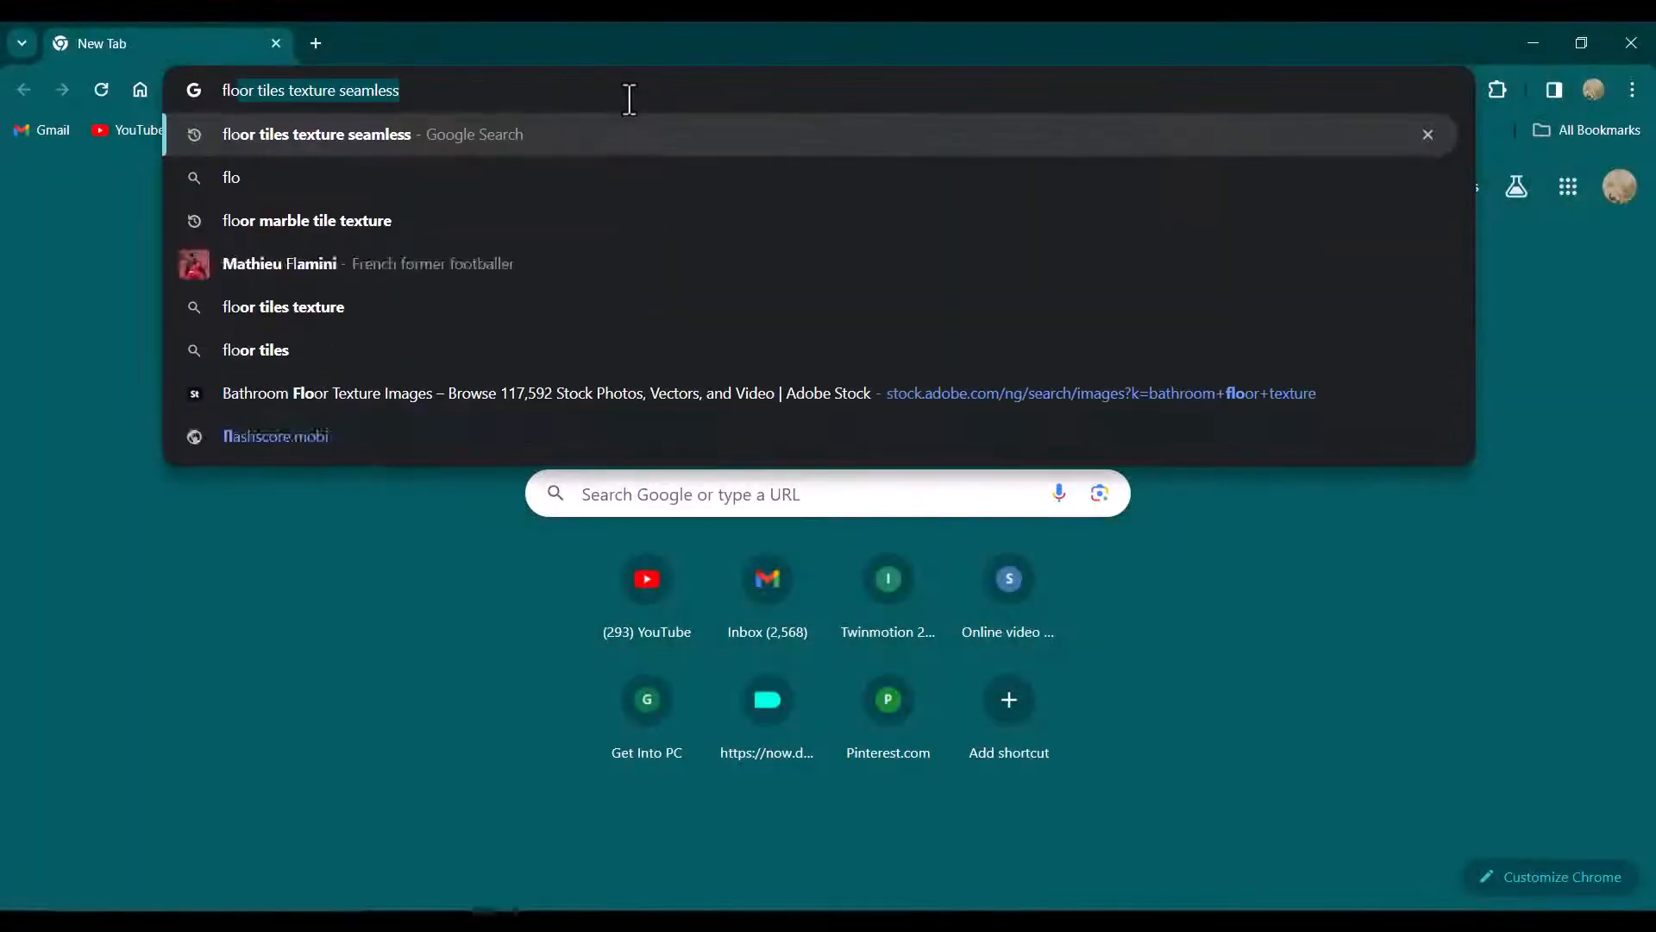
# In Chrome, search Google Images for floor marble tile texture, refine it to floor marble tile texture seamless, and preview a tile image.
pyautogui.click(404, 221)
pyautogui.click(326, 274)
pyautogui.scroll(-15, 473, 437)
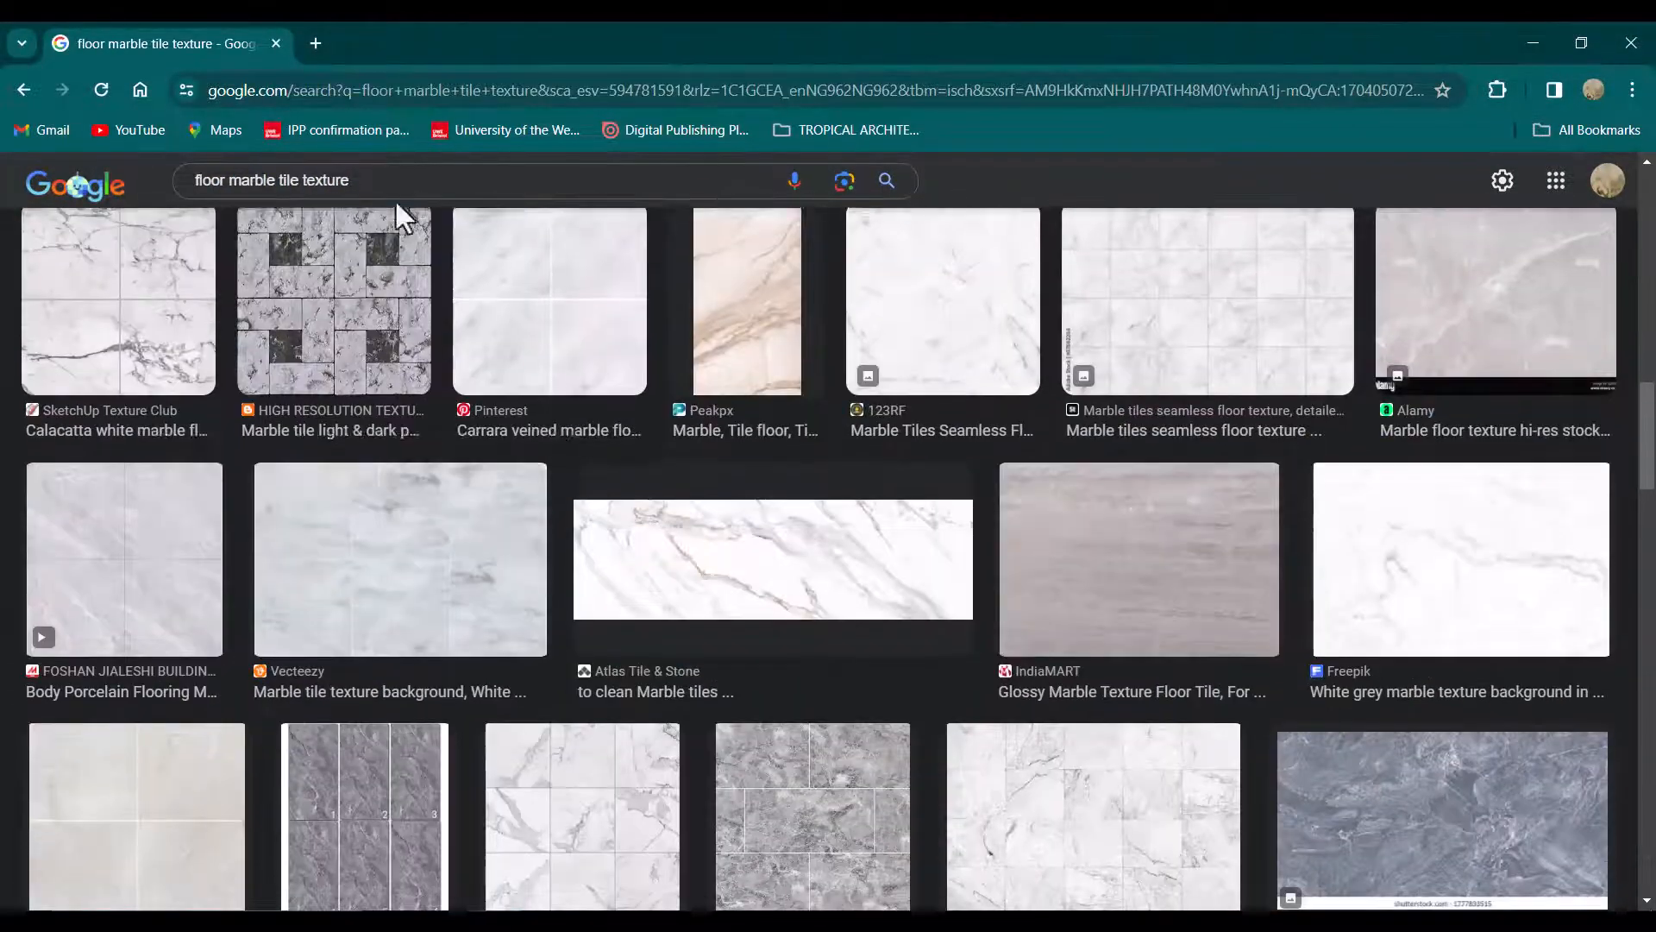
pyautogui.click(396, 185)
pyautogui.click(396, 265)
pyautogui.scroll(-13, 727, 502)
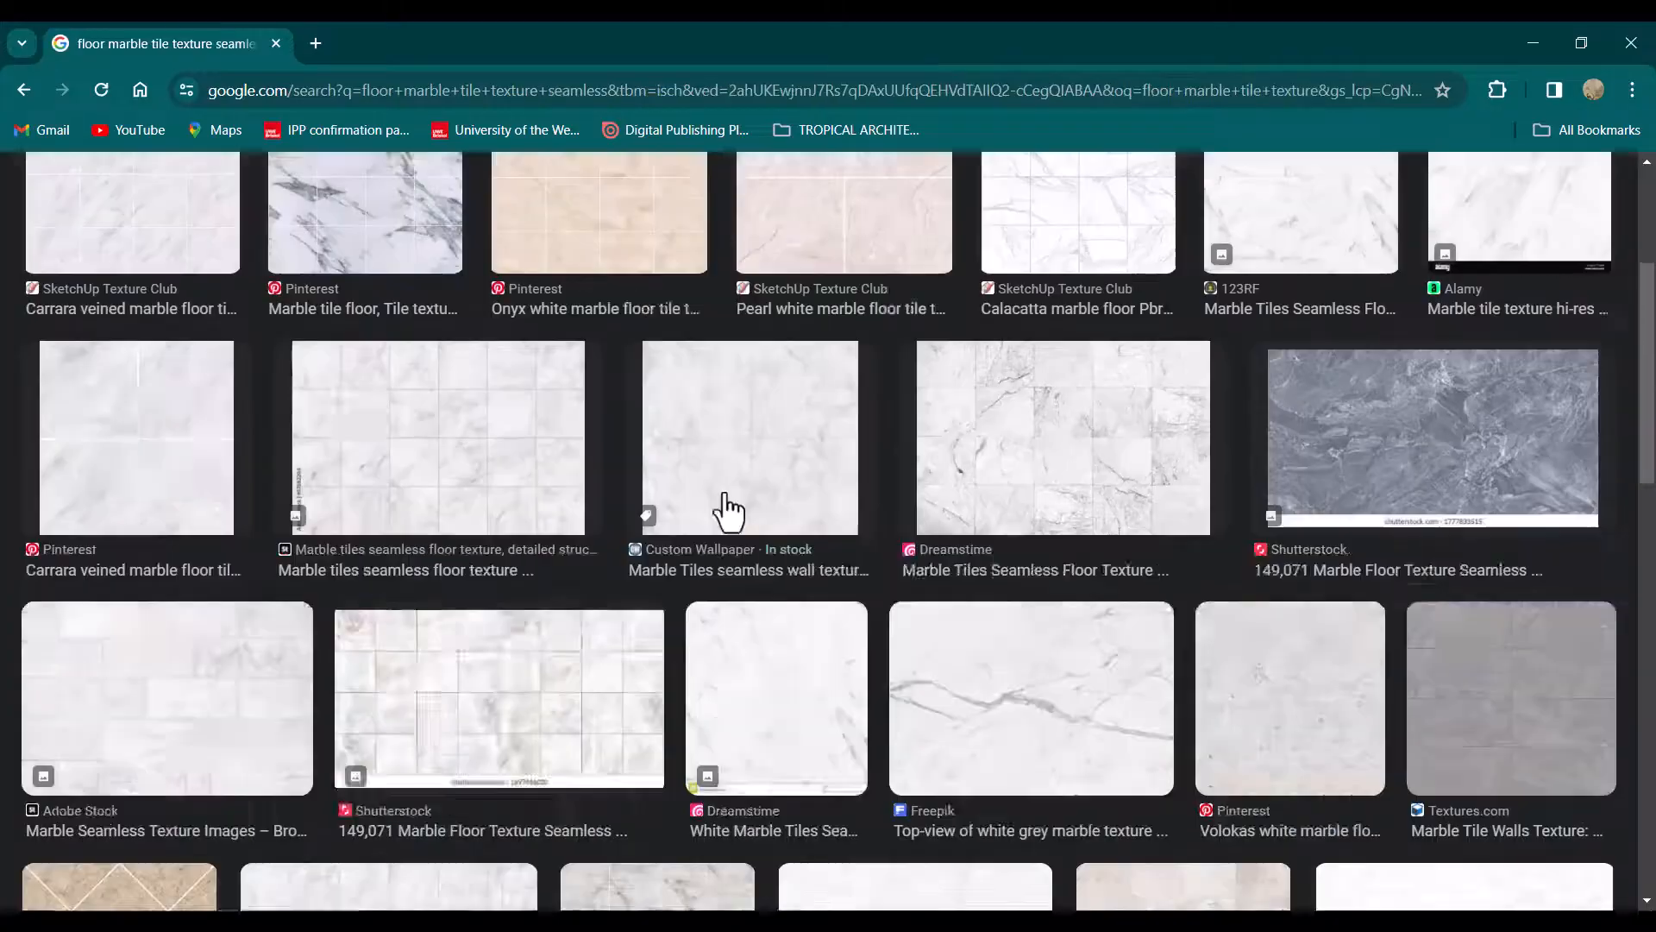
pyautogui.click(835, 471)
pyautogui.scroll(-2, 841, 487)
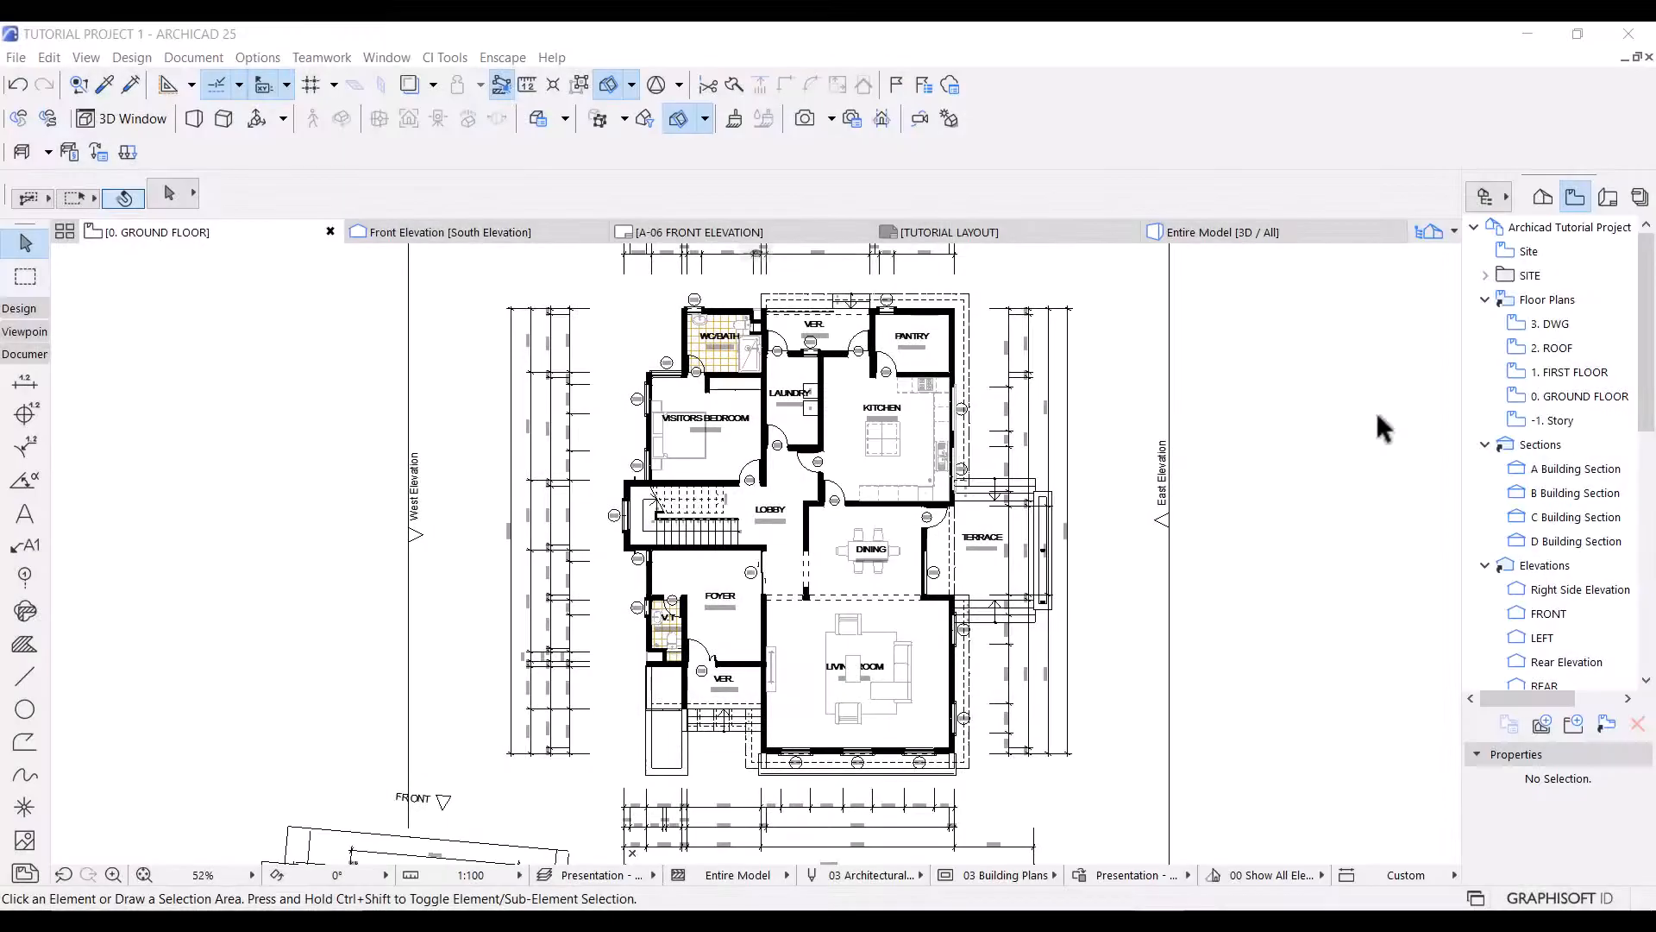
# Switch back to Archicad and create a new image fill named Living Area tiles.
pyautogui.click(259, 57)
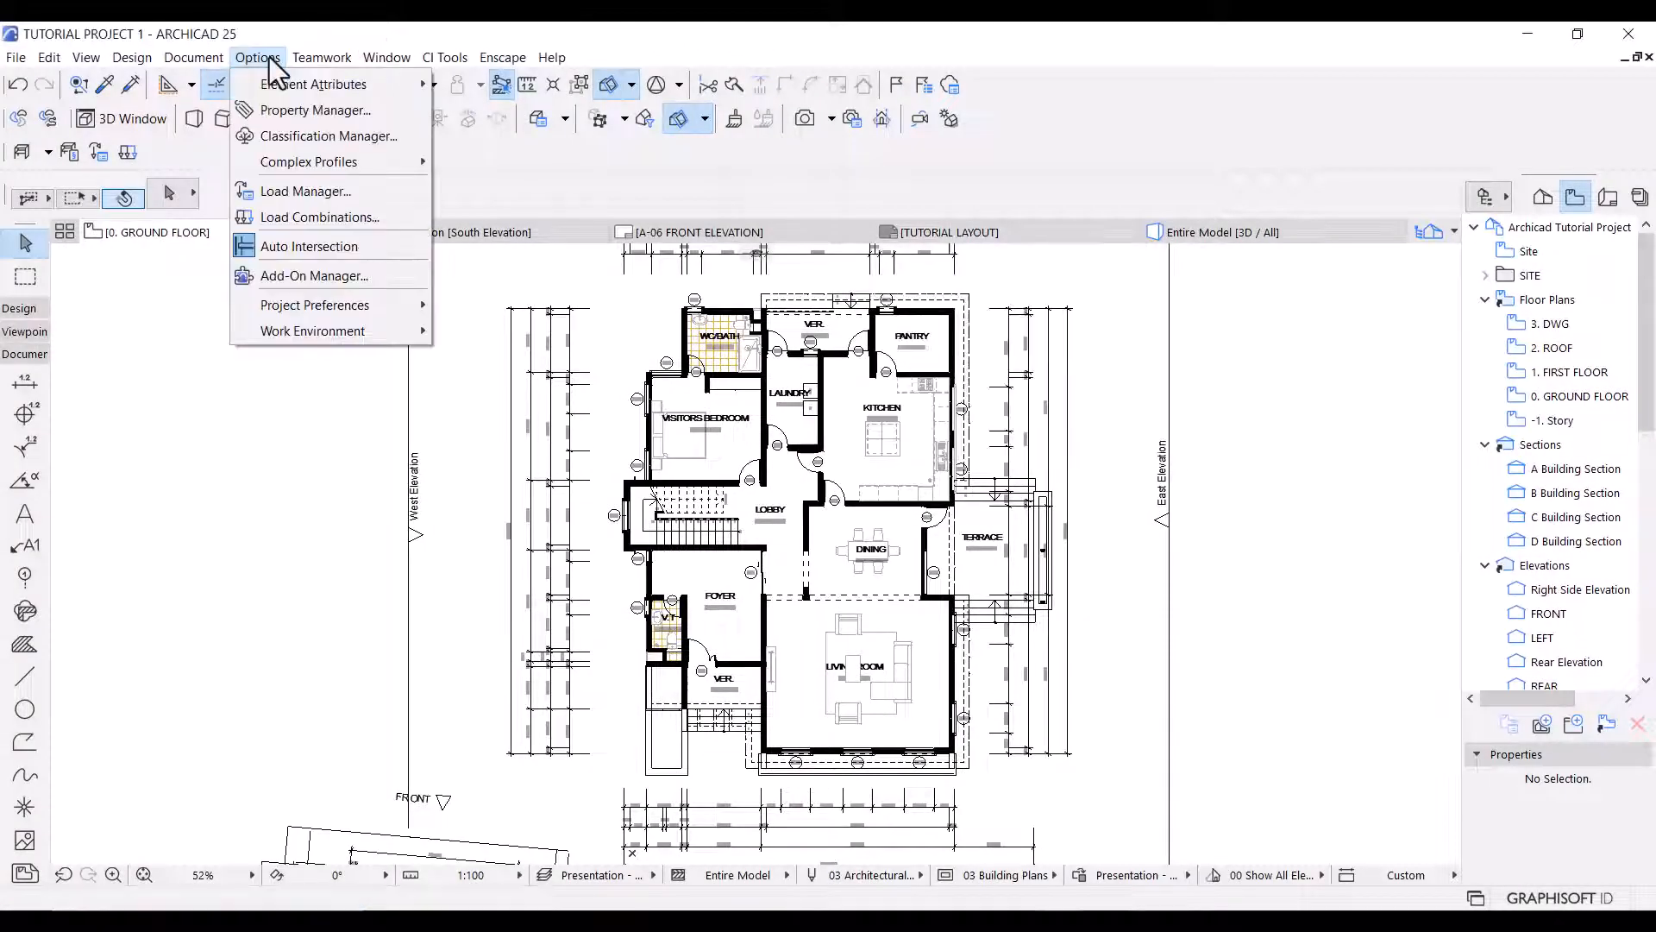
pyautogui.moveTo(290, 84)
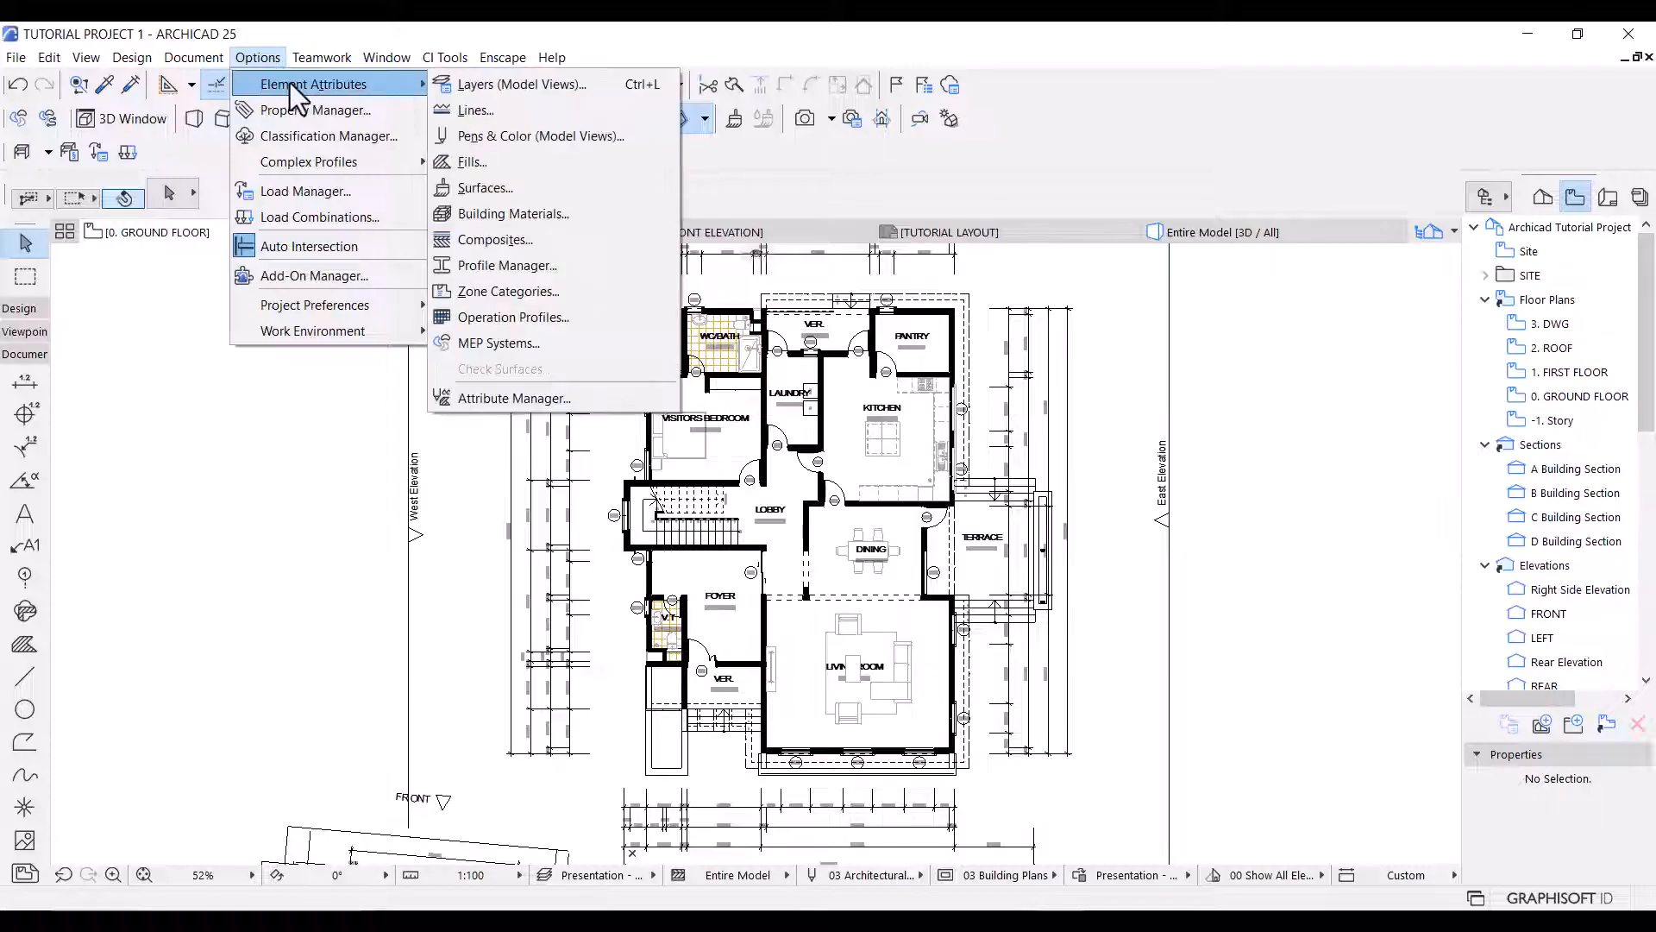
pyautogui.click(483, 162)
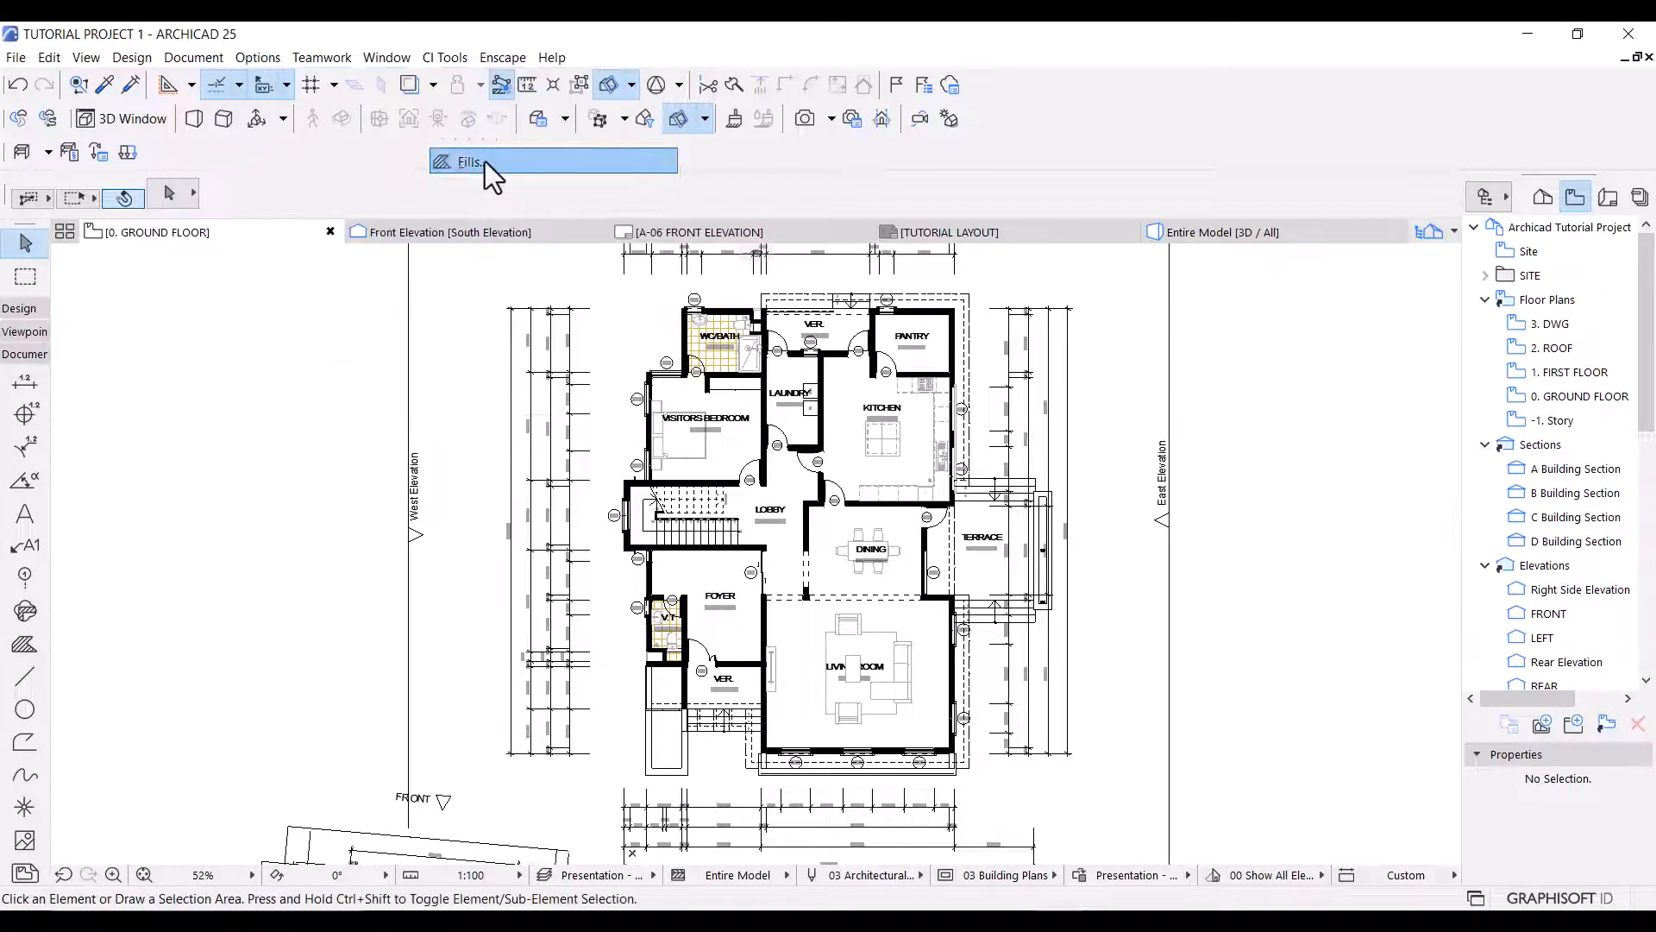
pyautogui.click(547, 132)
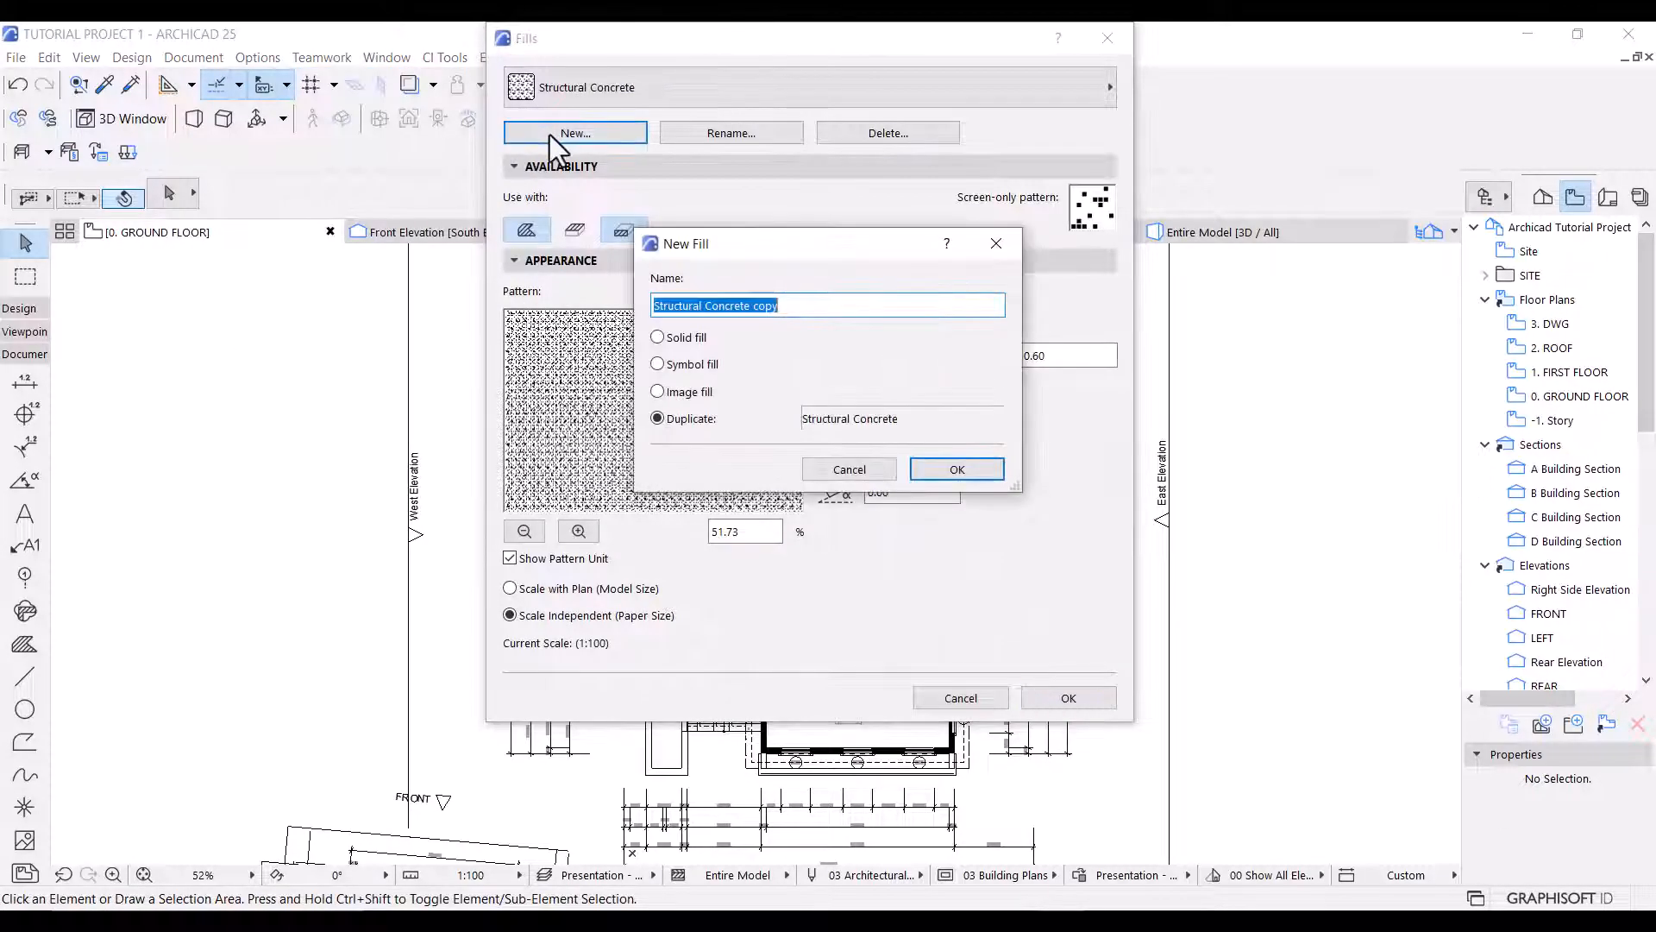
pyautogui.click(695, 393)
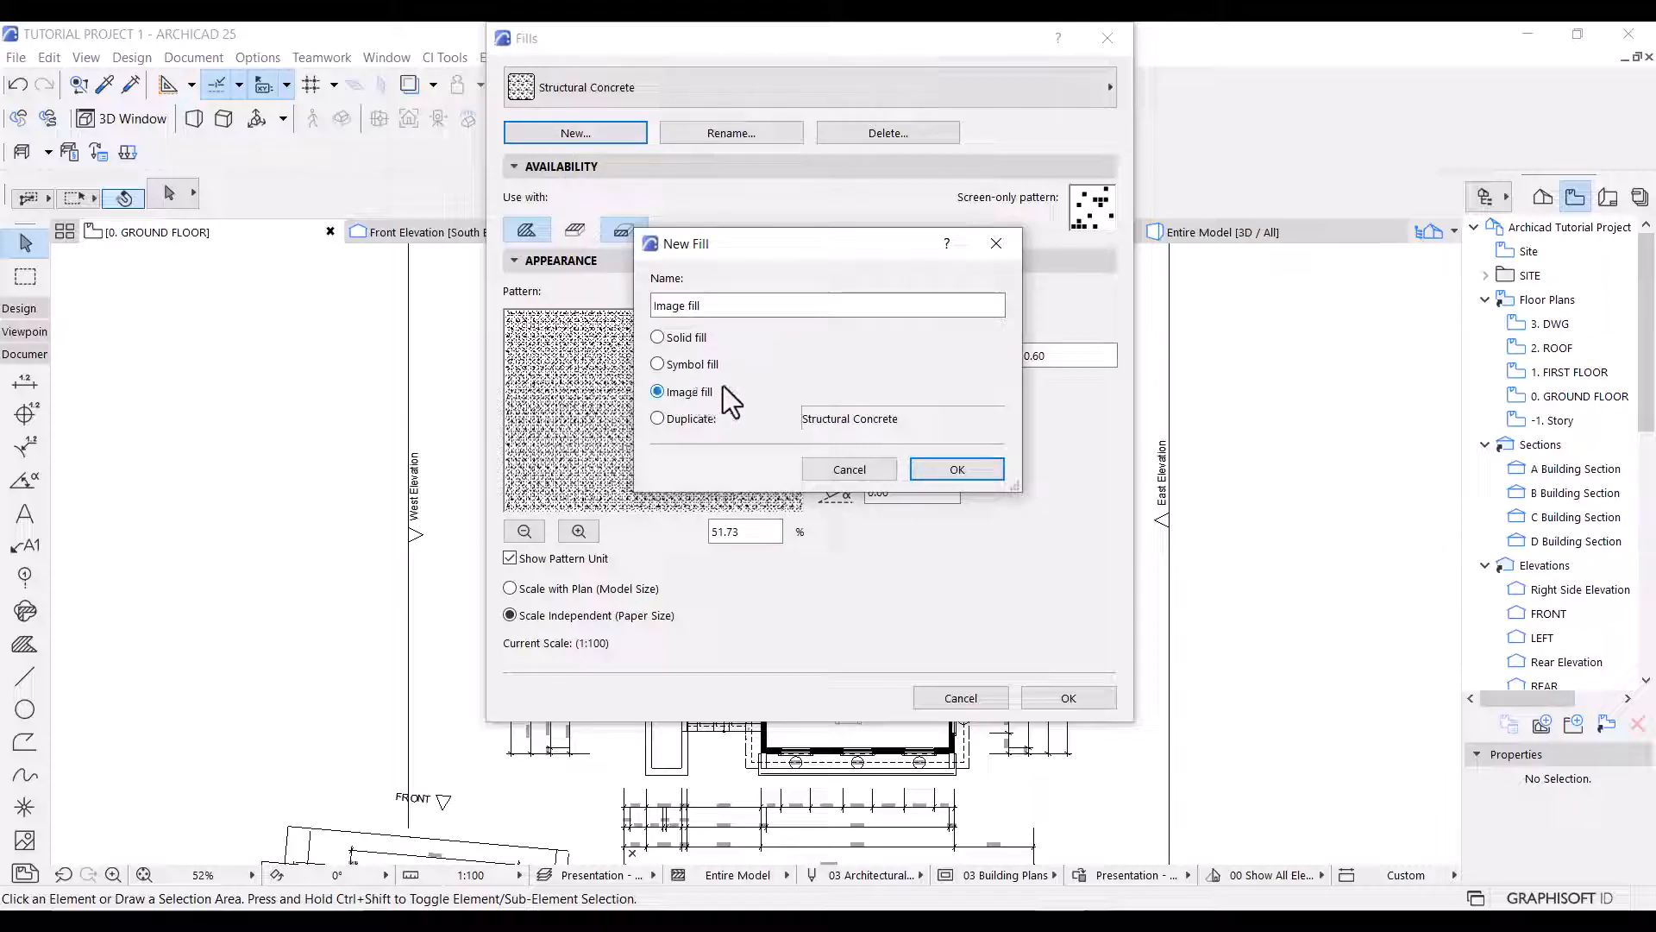
pyautogui.click(730, 307)
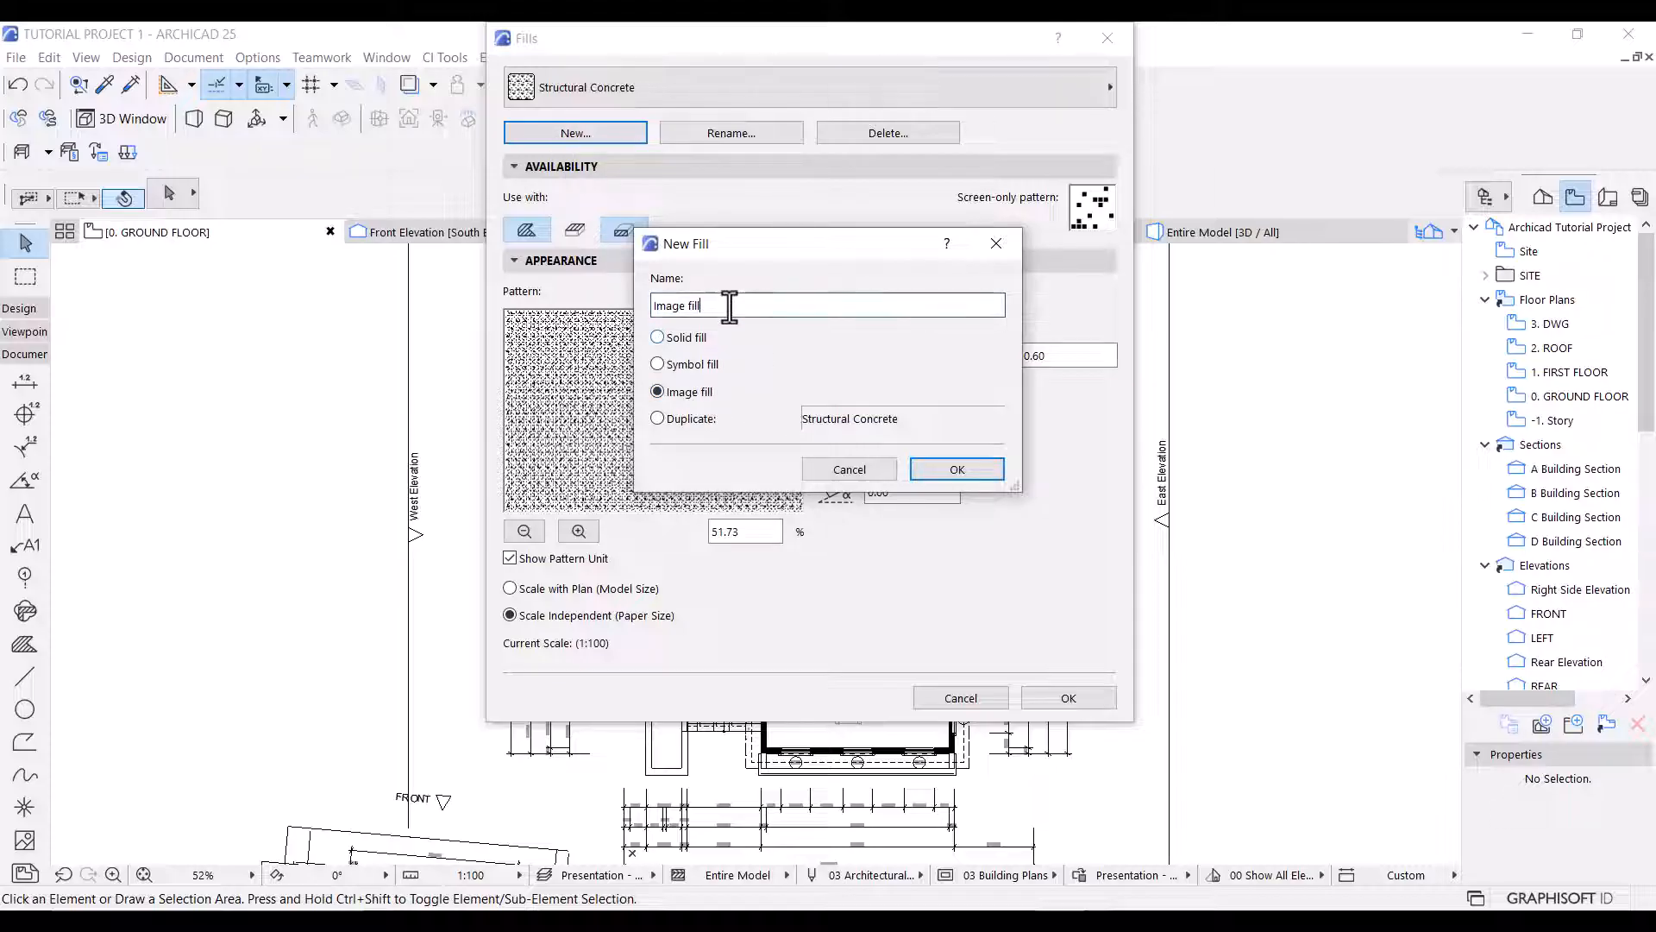
pyautogui.moveTo(730, 307); pyautogui.dragTo(512, 275)
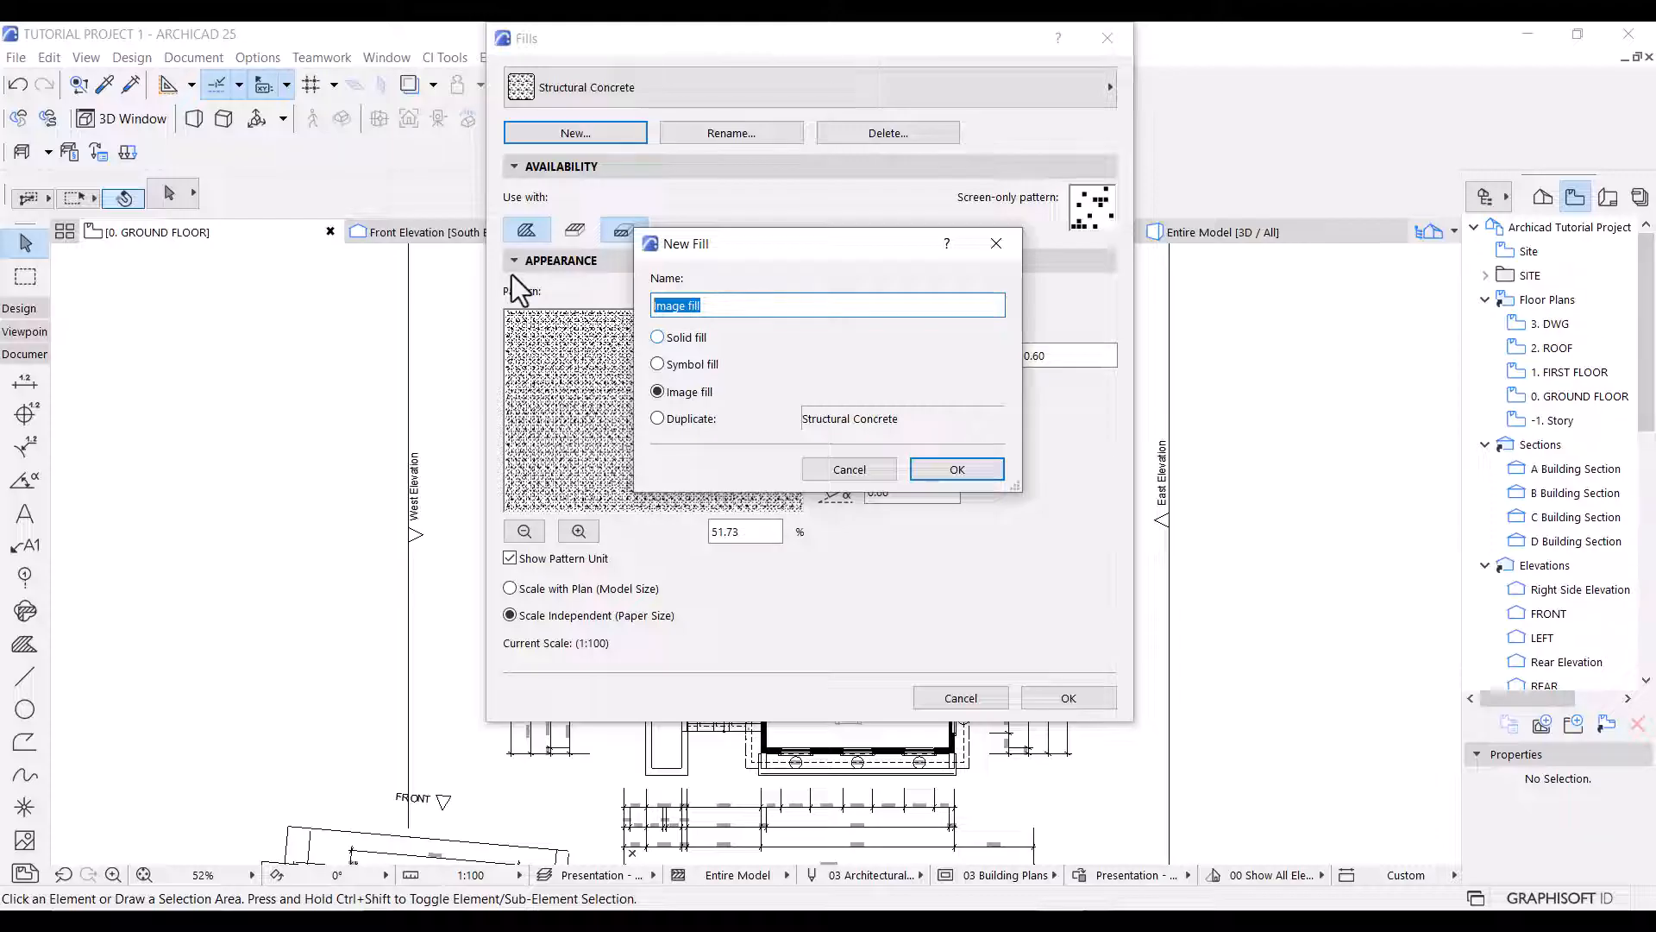
pyautogui.write('Living Area tiles')
pyautogui.click(919, 472)
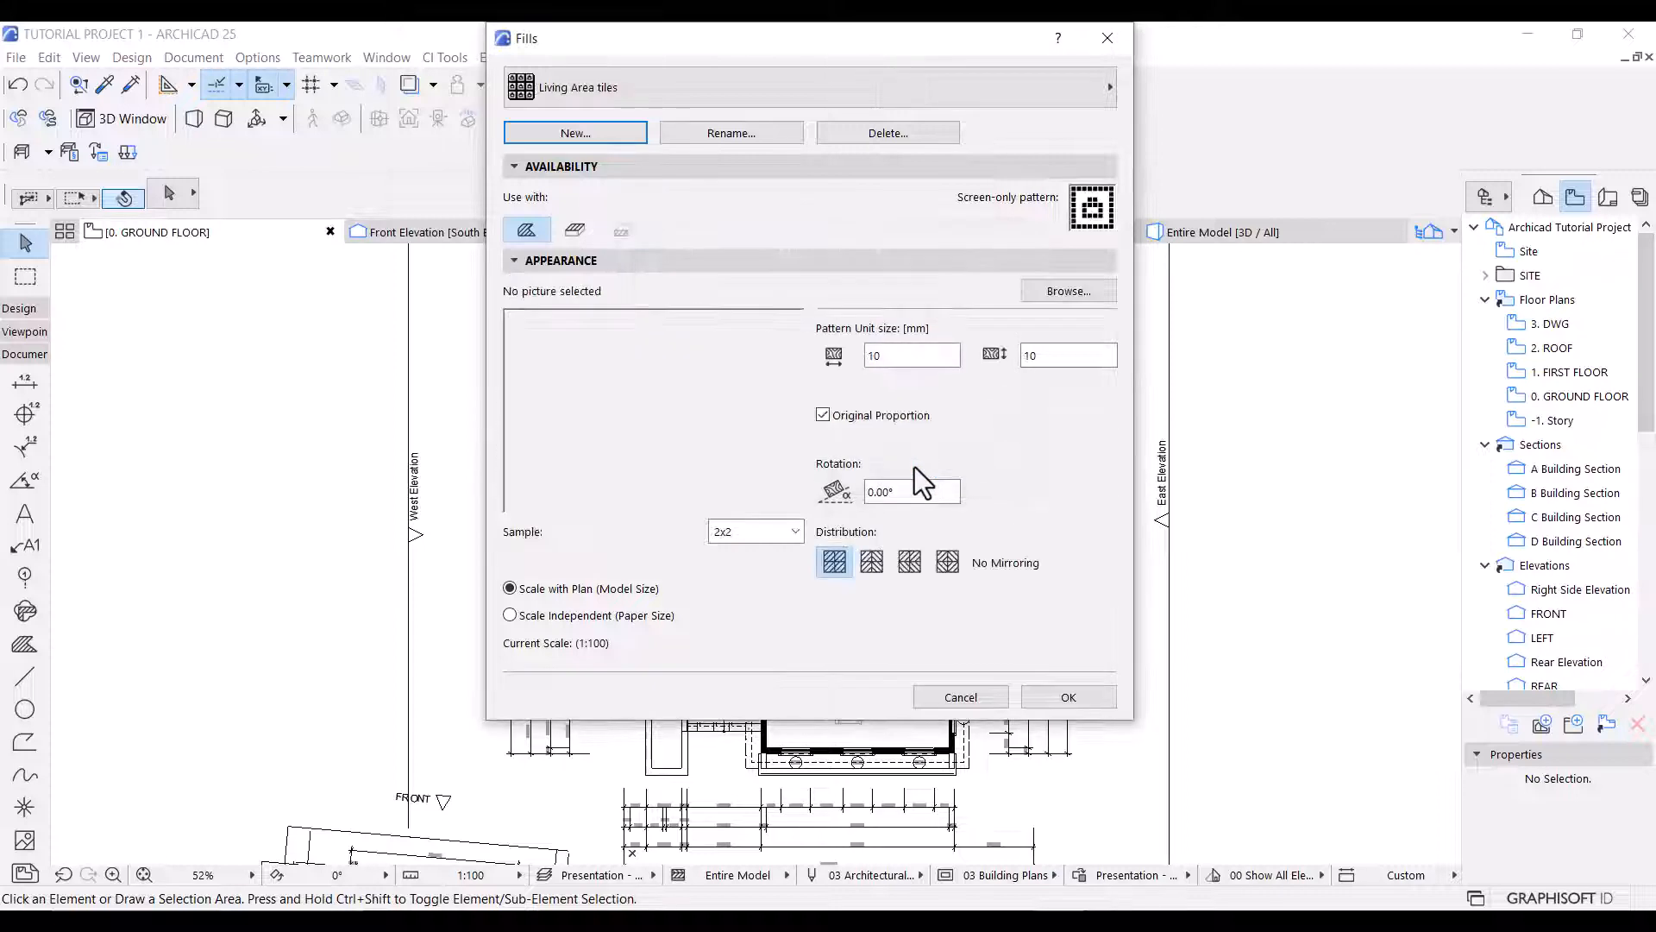
# Load Tiles - Light Gray 60x120 -opt.jpg from ARCHICAD Library 25's Tiles 25 textures into the fill and make it available as a cover fill.
pyautogui.click(1078, 292)
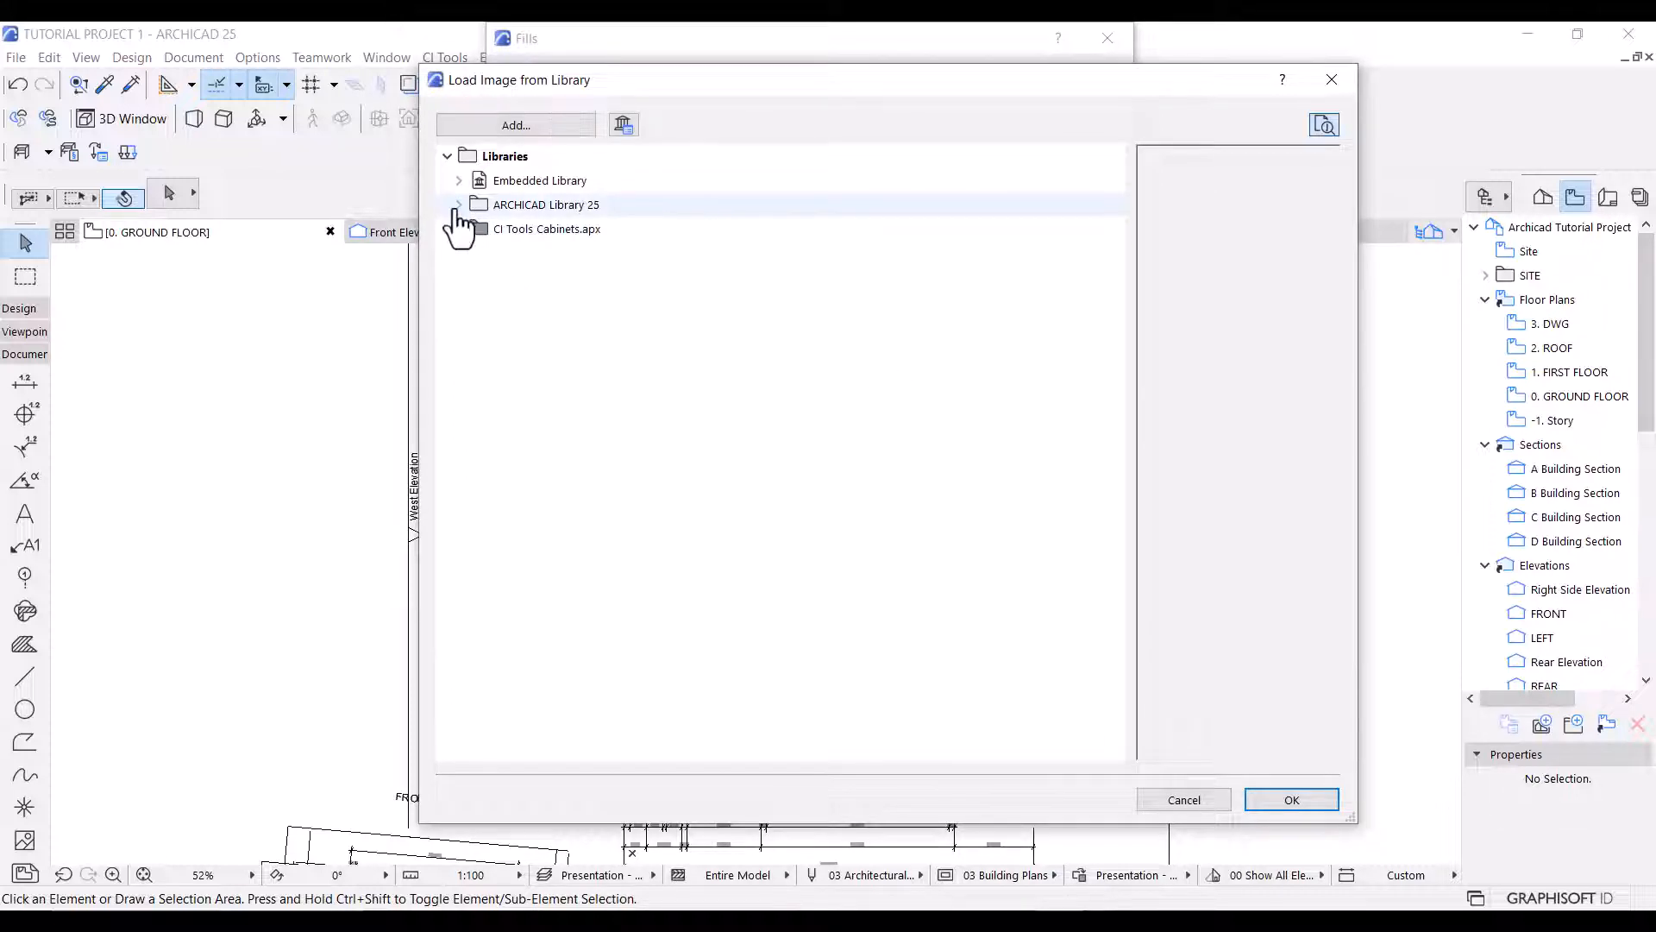
pyautogui.click(459, 204)
pyautogui.click(470, 253)
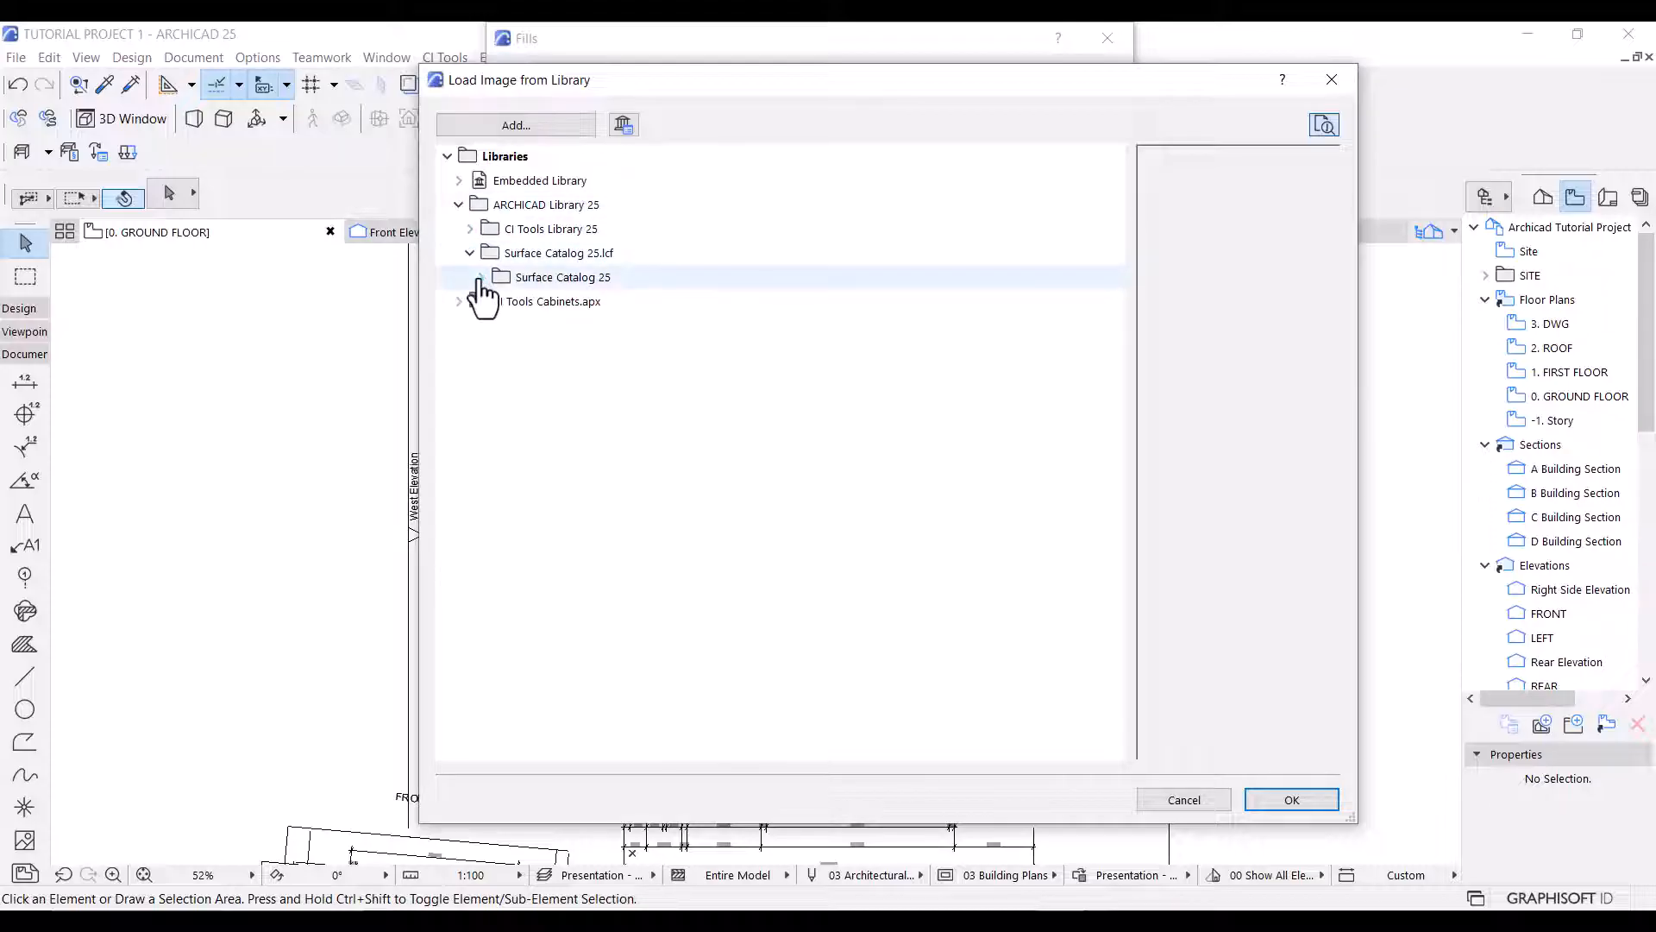
pyautogui.click(480, 277)
pyautogui.click(493, 301)
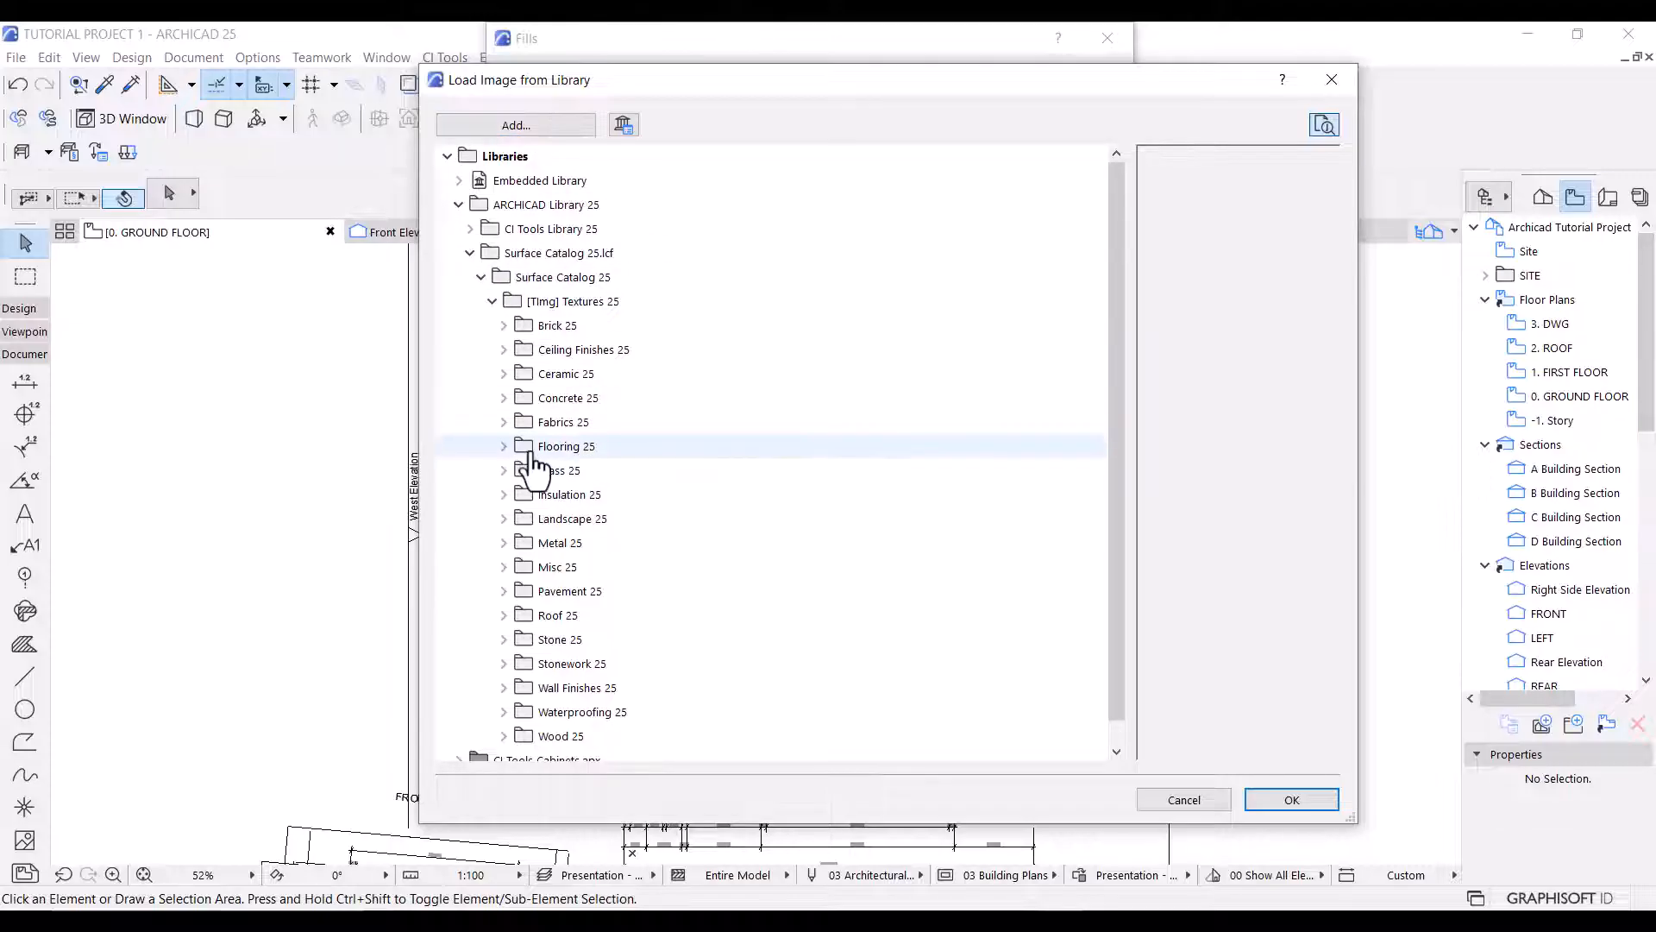
pyautogui.click(504, 448)
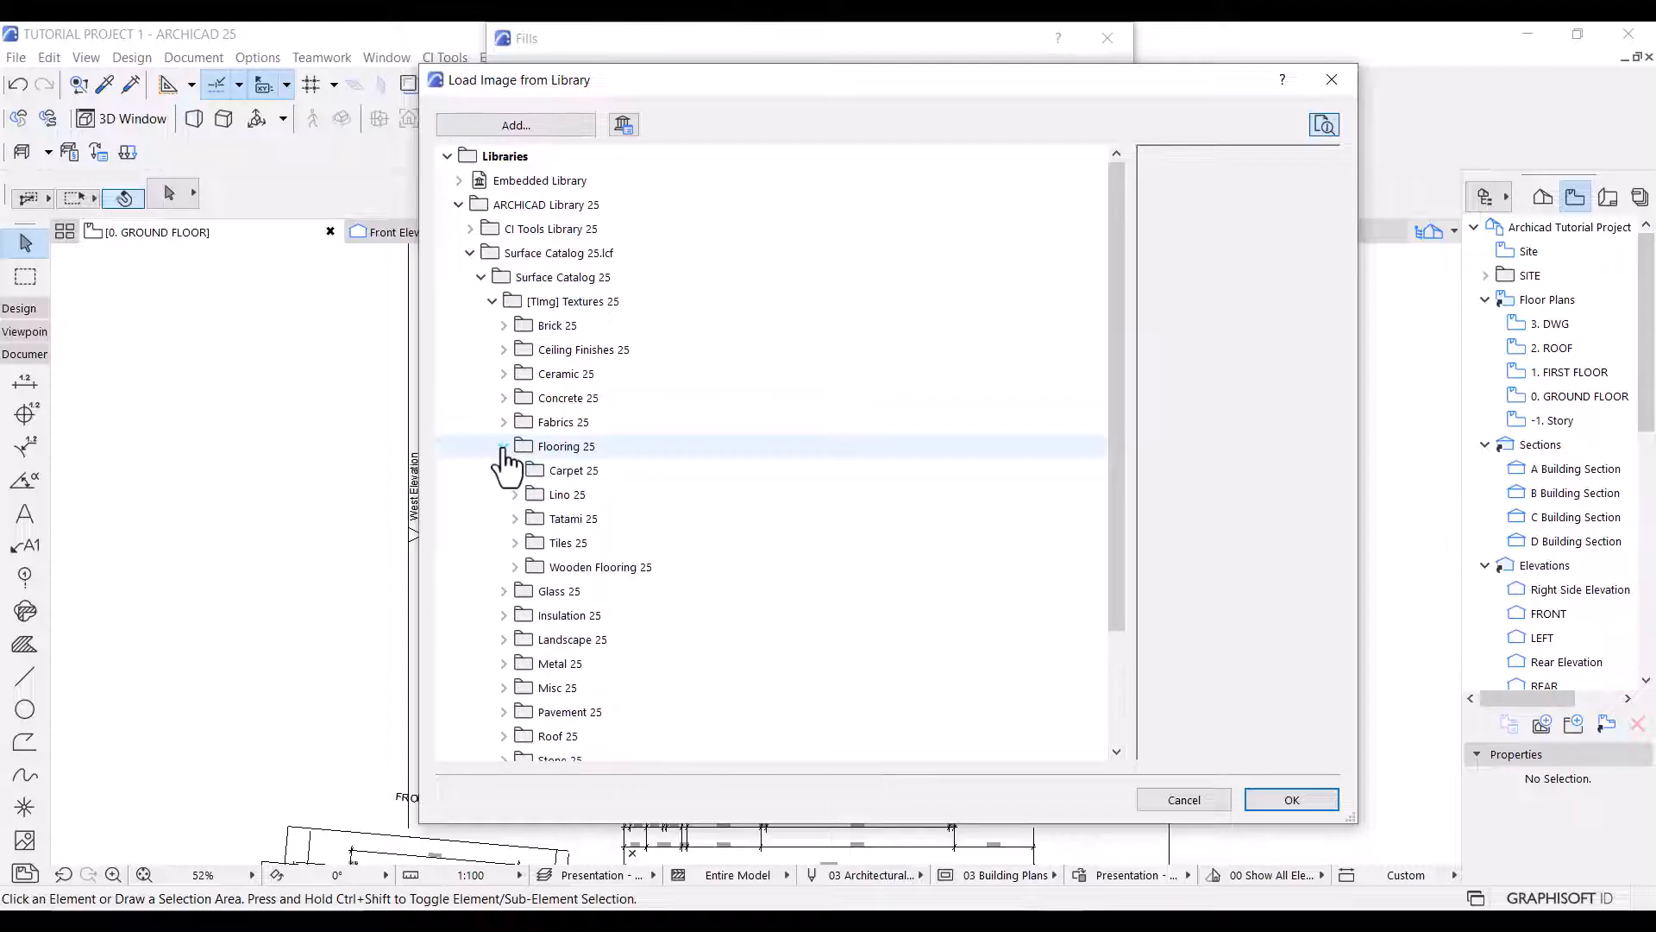
pyautogui.click(515, 542)
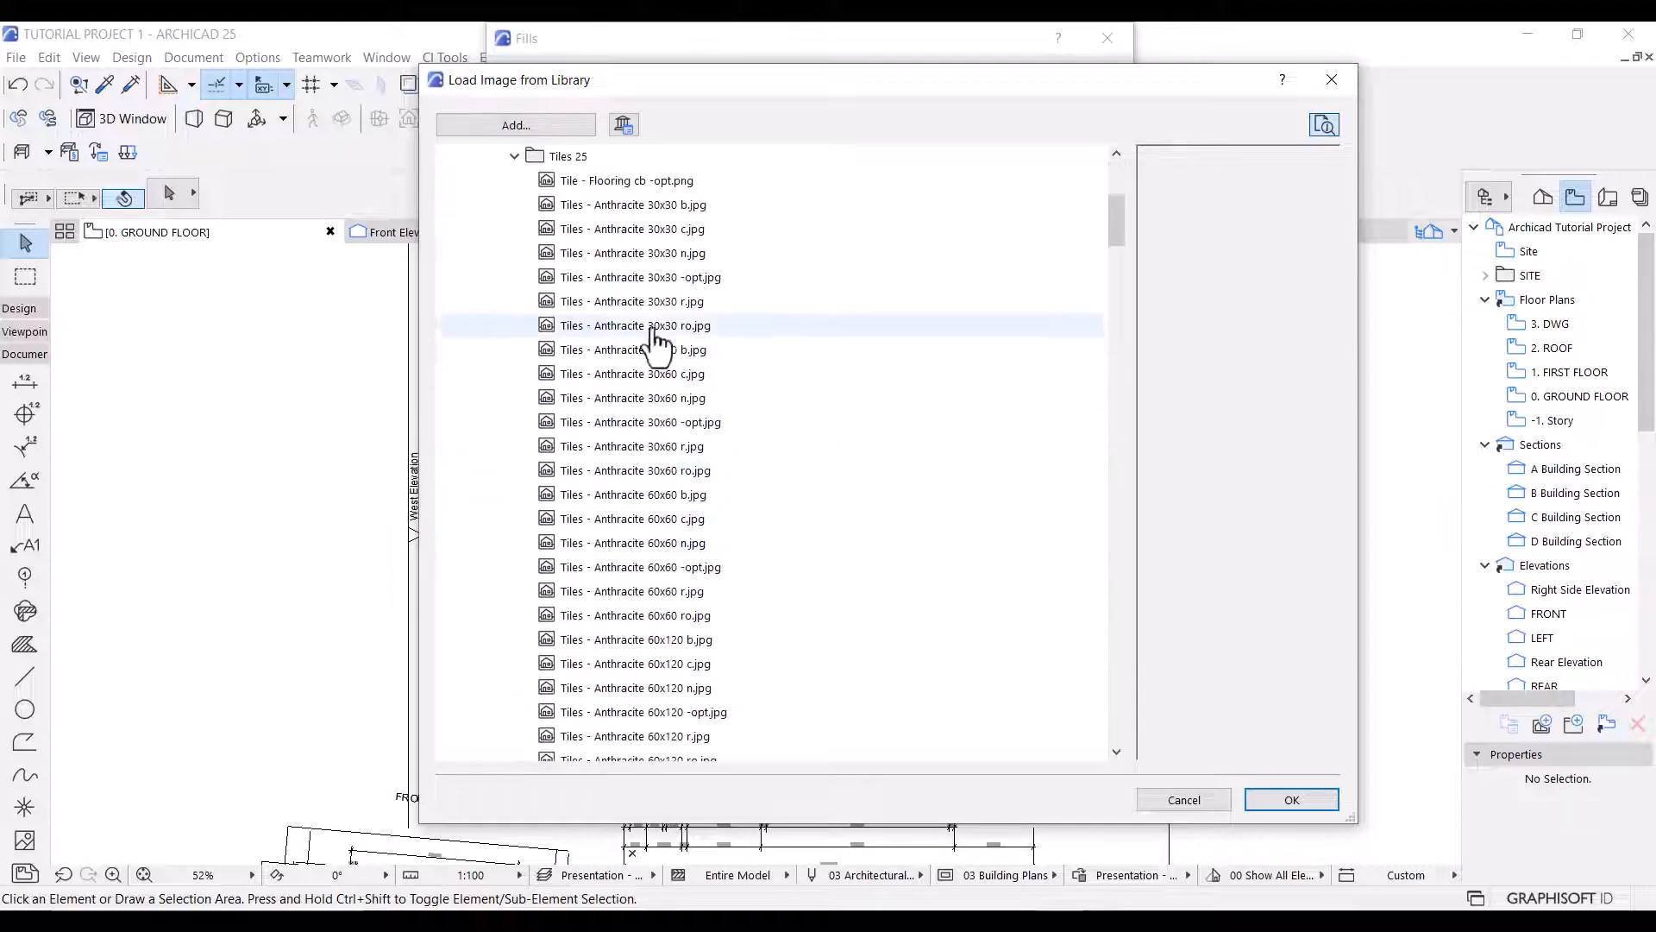
pyautogui.moveTo(1119, 231); pyautogui.dragTo(1173, 495)
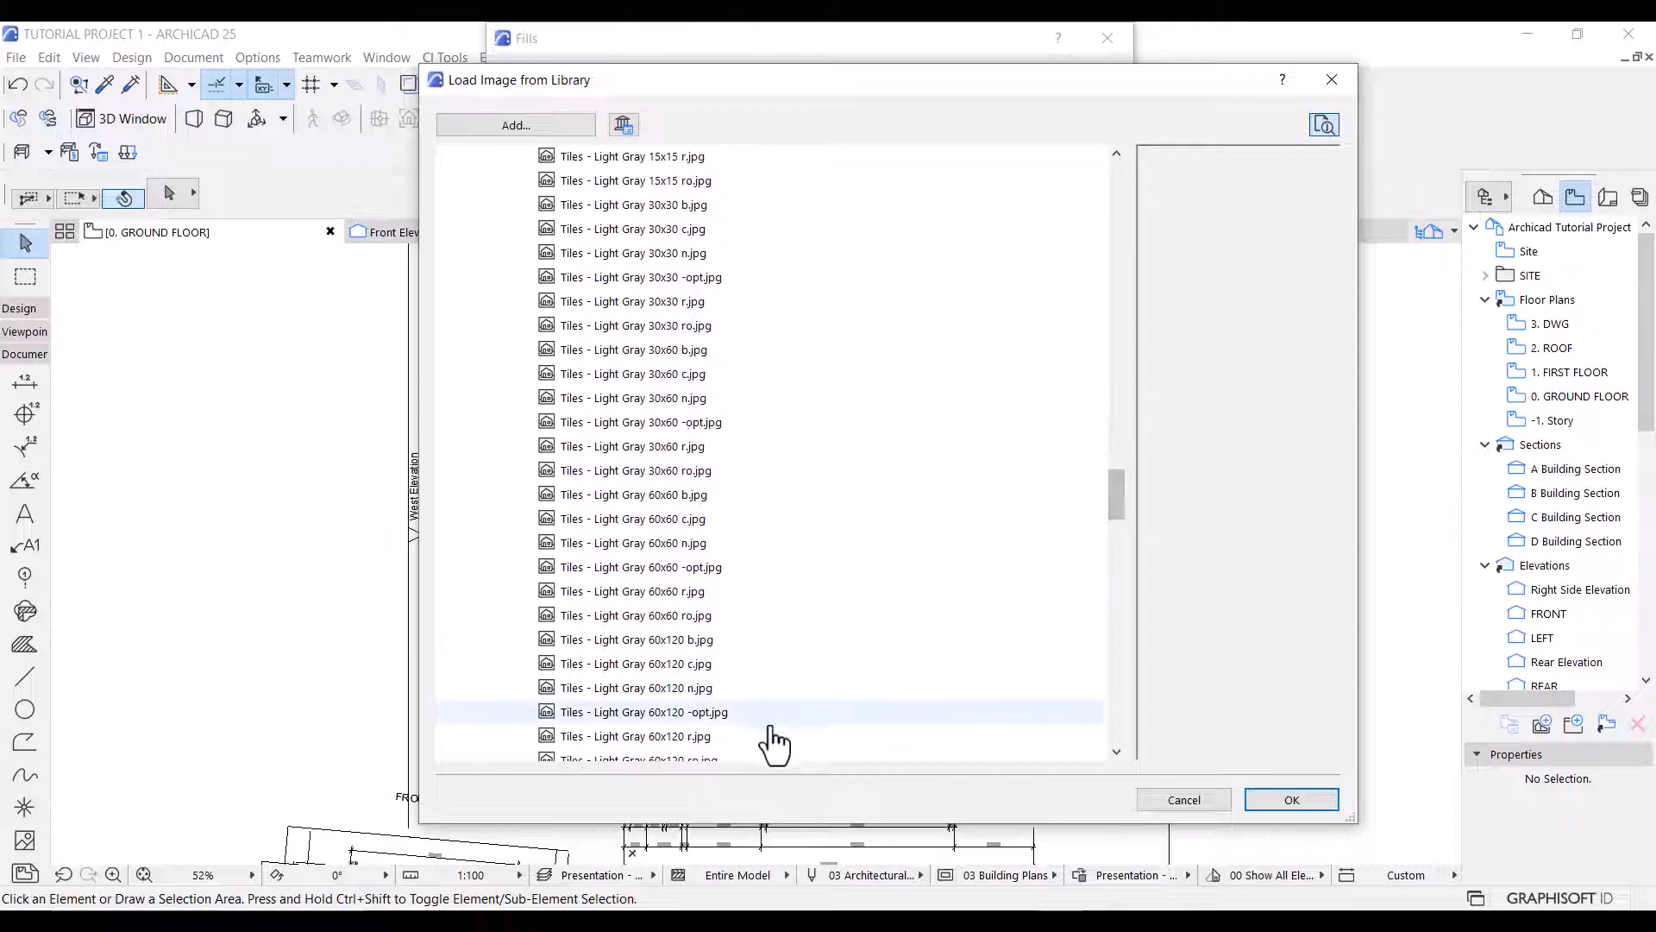
pyautogui.click(709, 714)
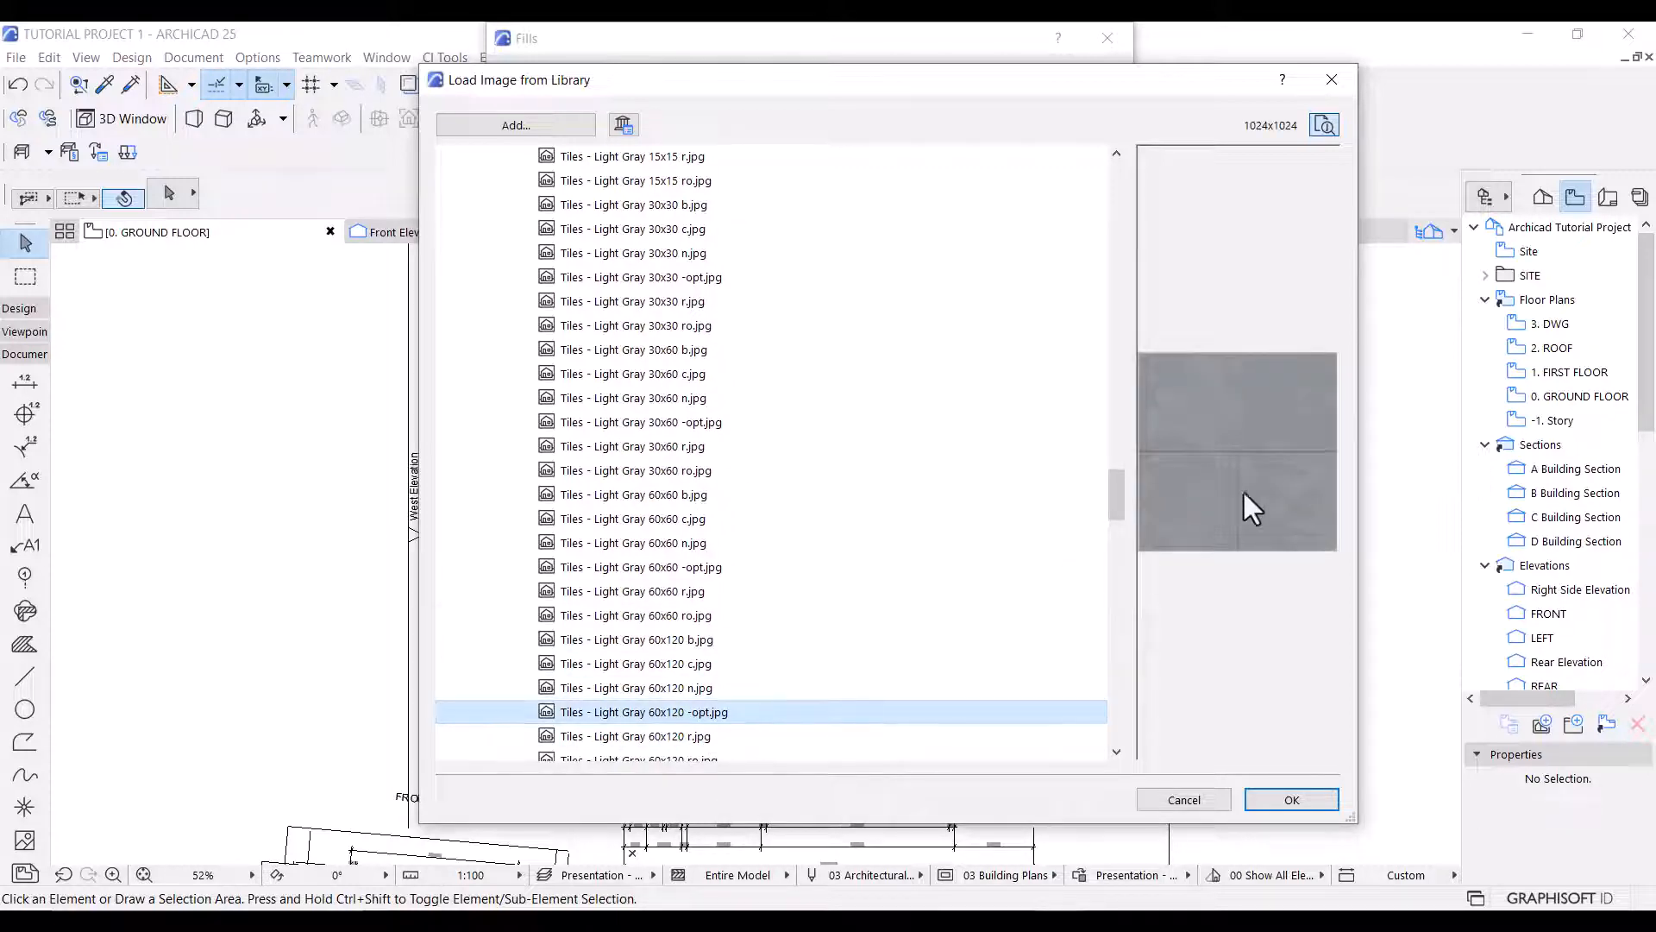
pyautogui.click(1291, 799)
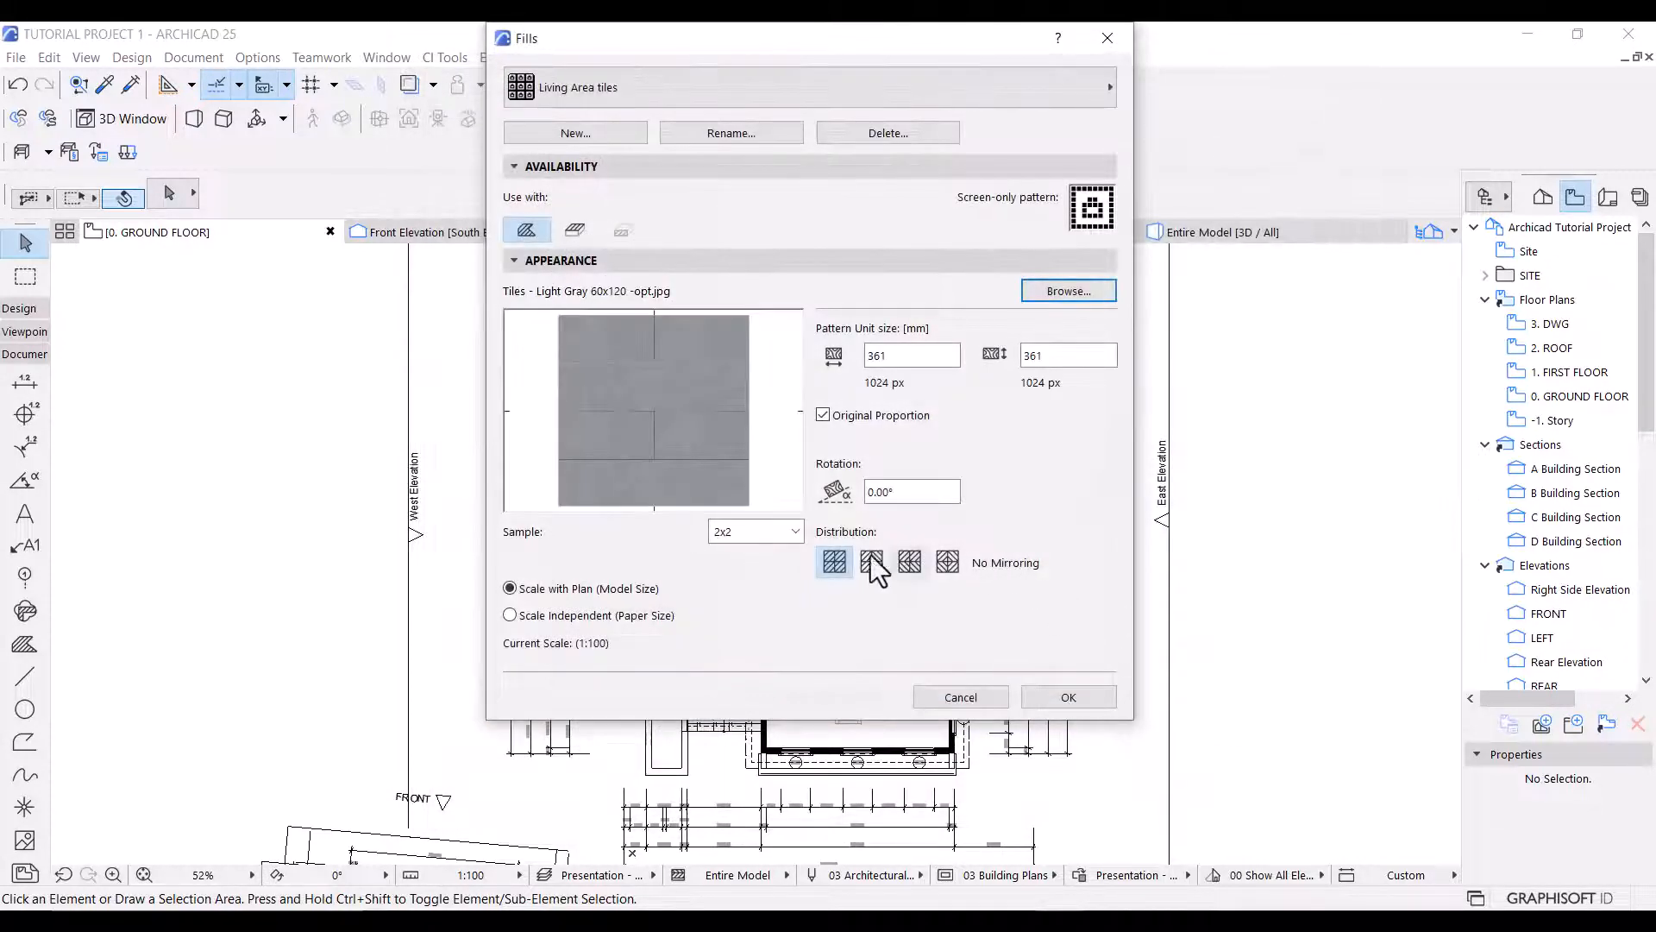
pyautogui.click(573, 228)
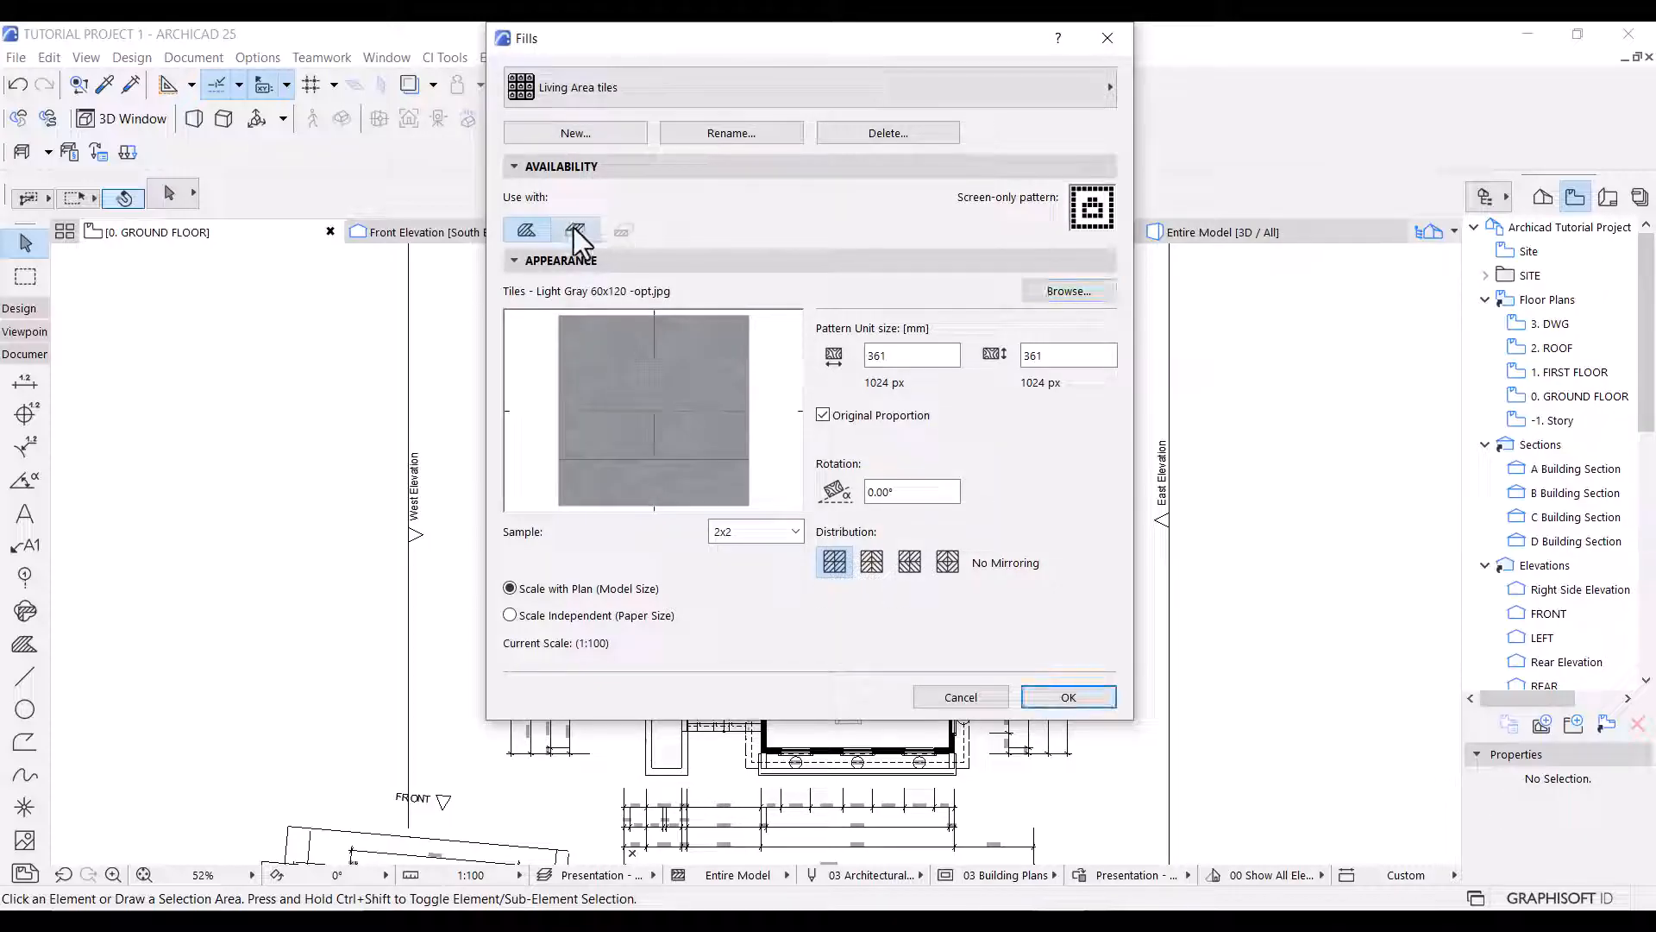
# Make the Living Area tiles fill scale independent with a 15 mm pattern unit size and accept the fill settings.
pyautogui.click(571, 616)
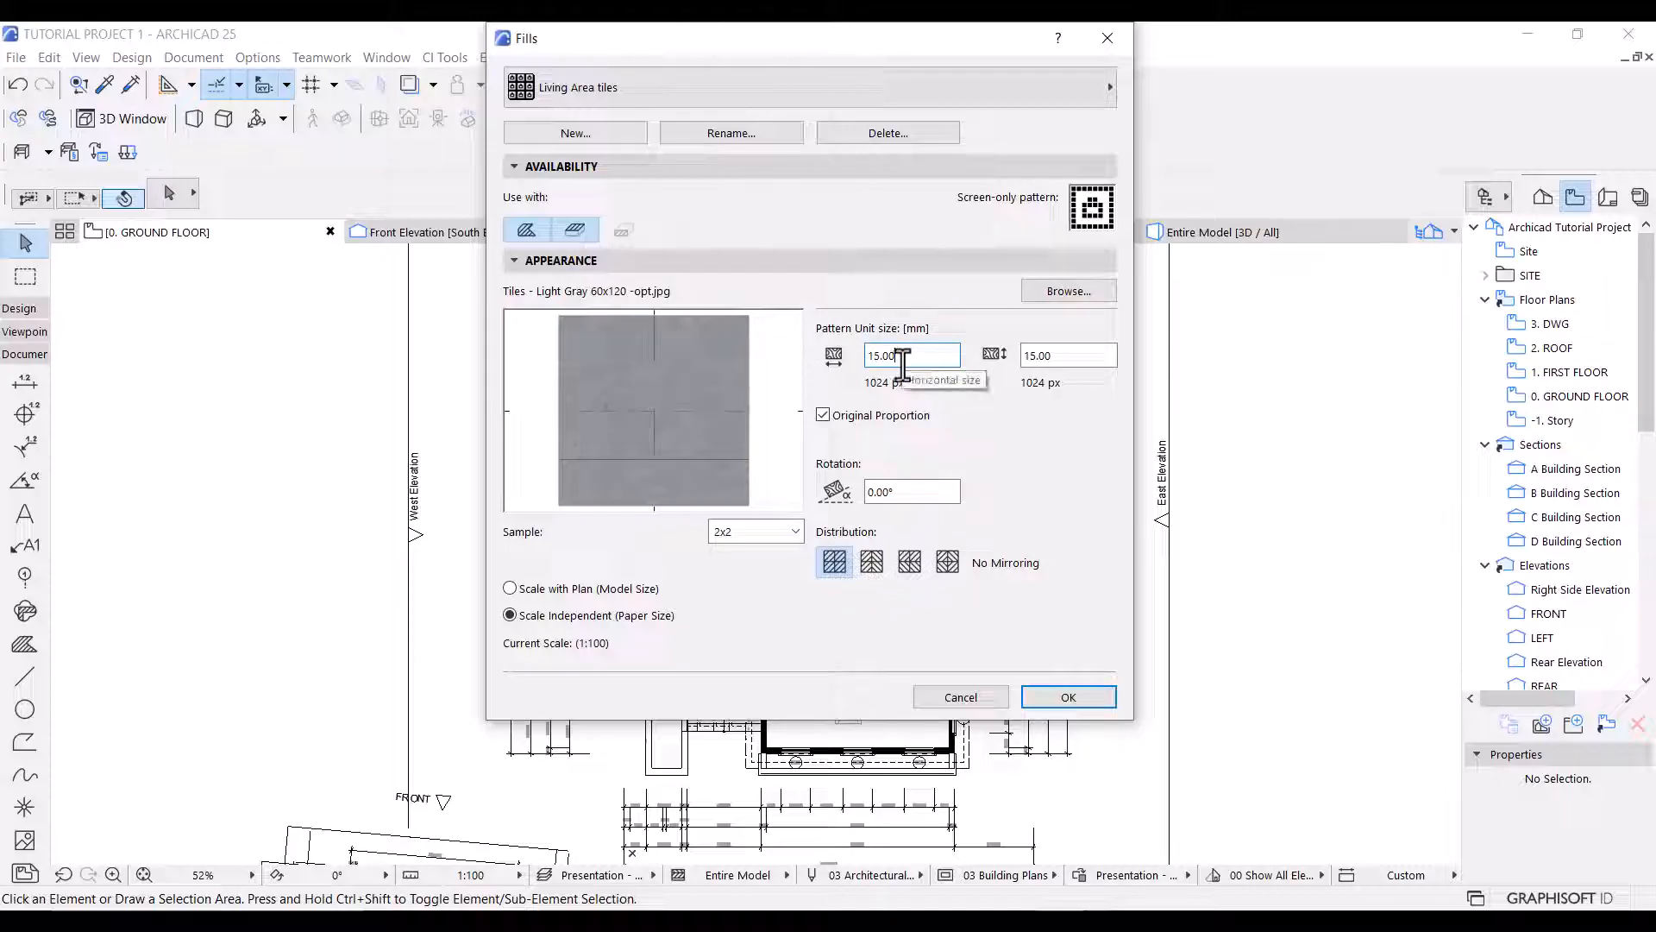
pyautogui.click(1068, 697)
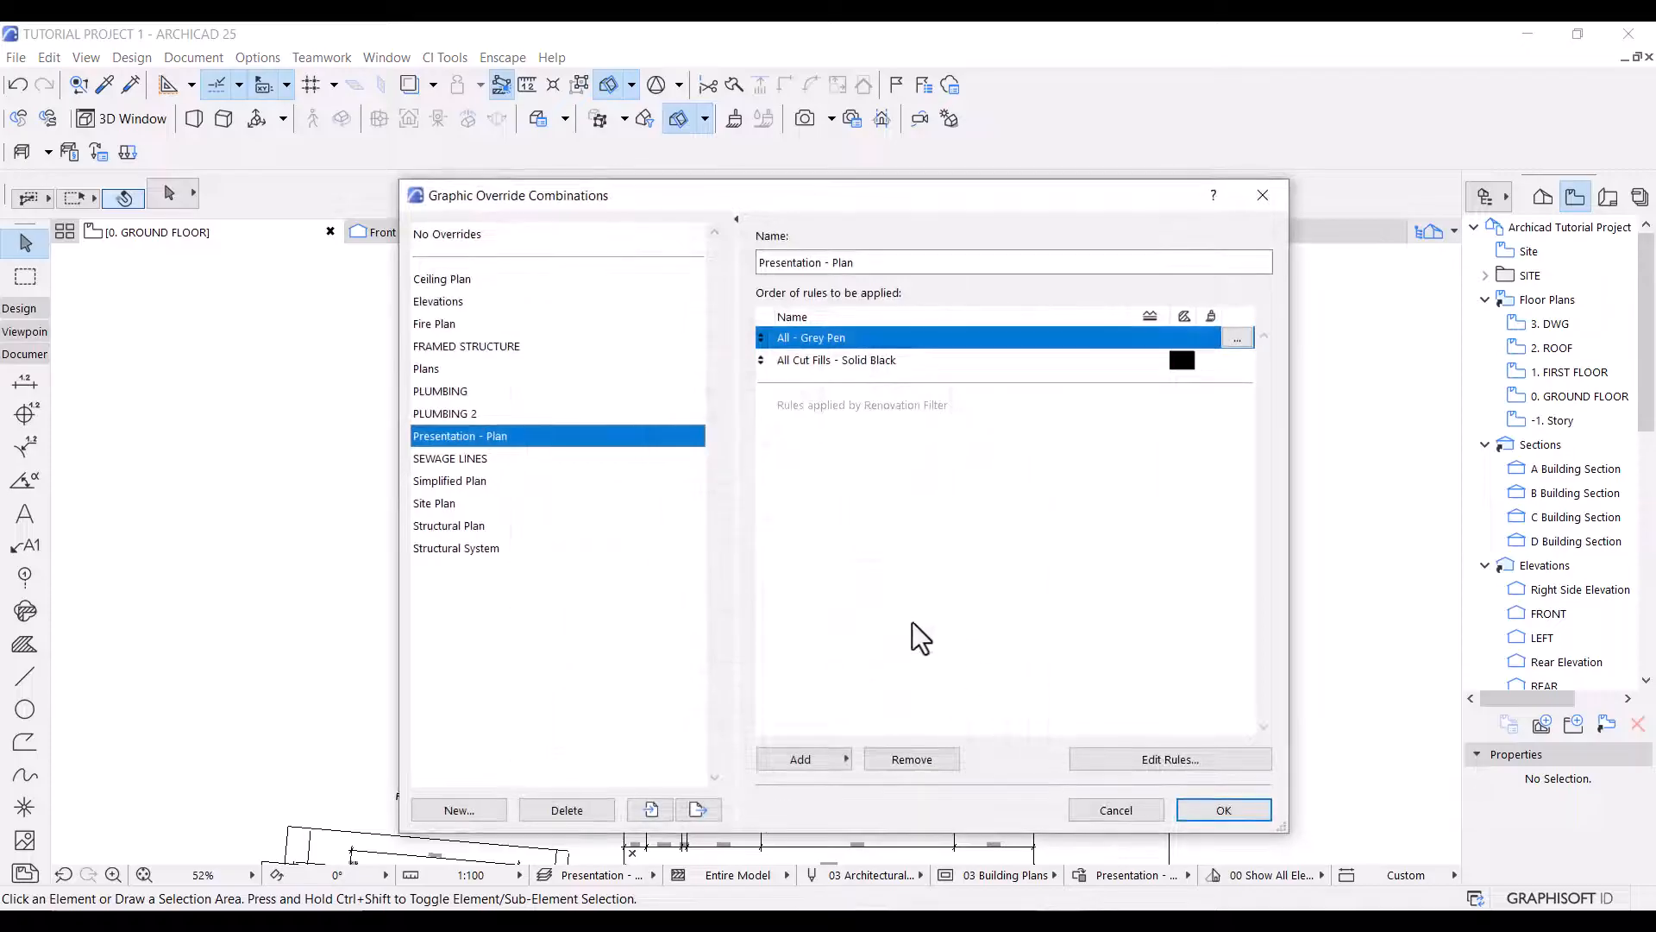
# Add a new rule named Living Area - Cover fill to the Presentation - Plan override combination, ordered above All Cut Fills - Solid Black.
pyautogui.click(828, 759)
pyautogui.scroll(-1, 1005, 656)
pyautogui.scroll(-3, 1013, 690)
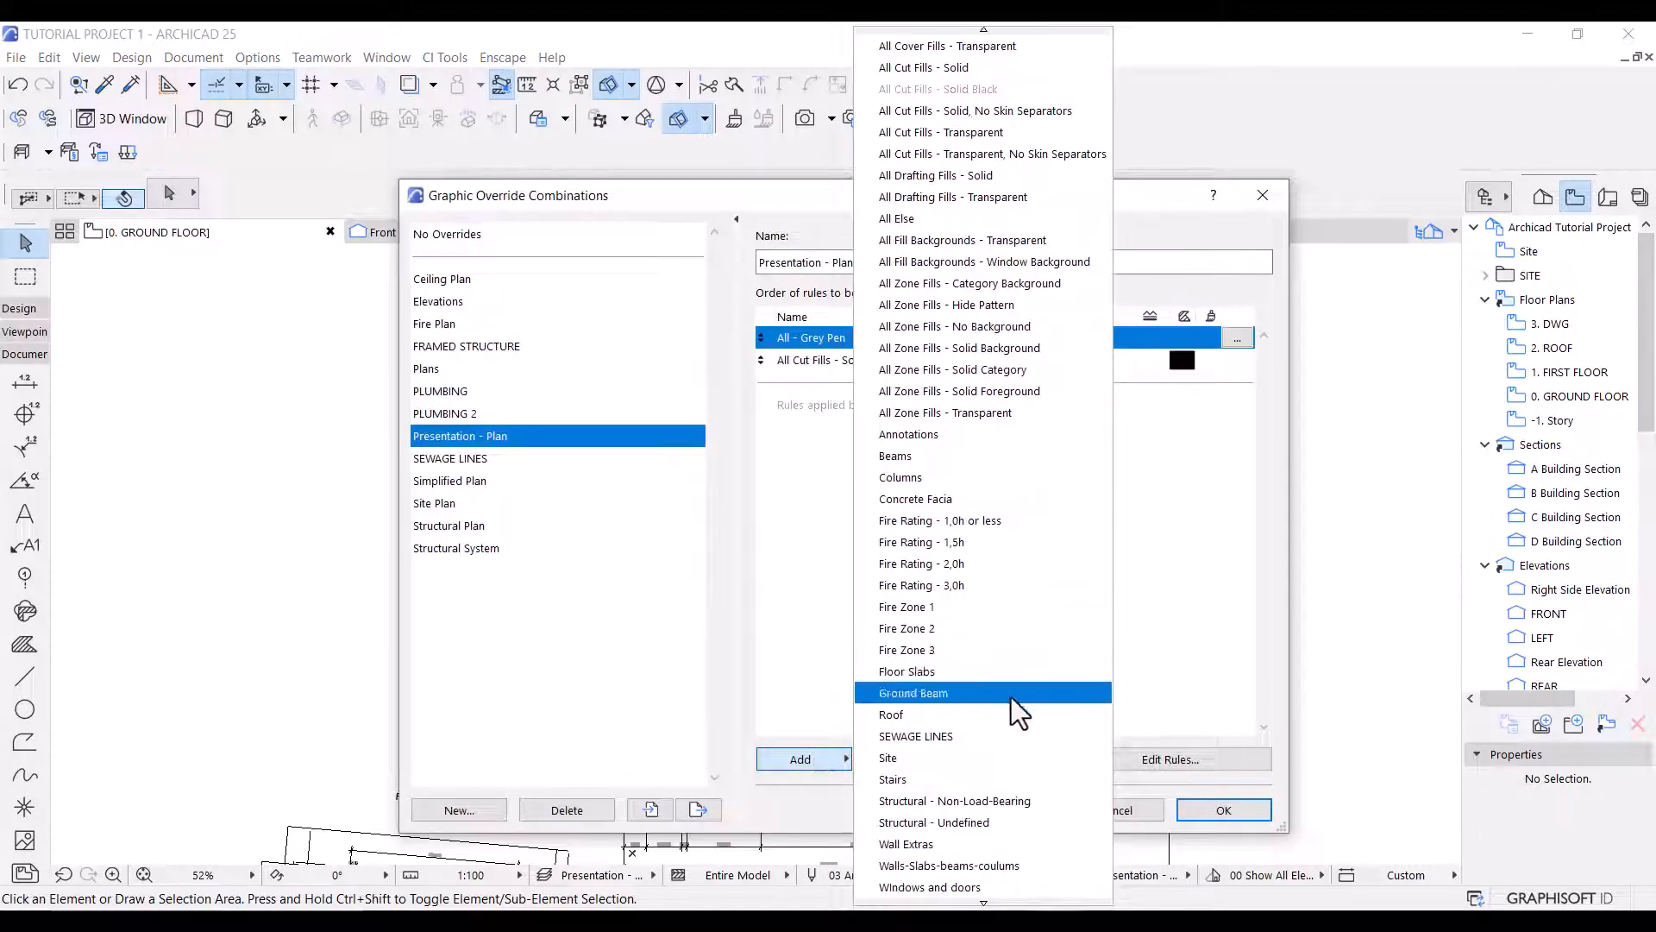
pyautogui.click(995, 890)
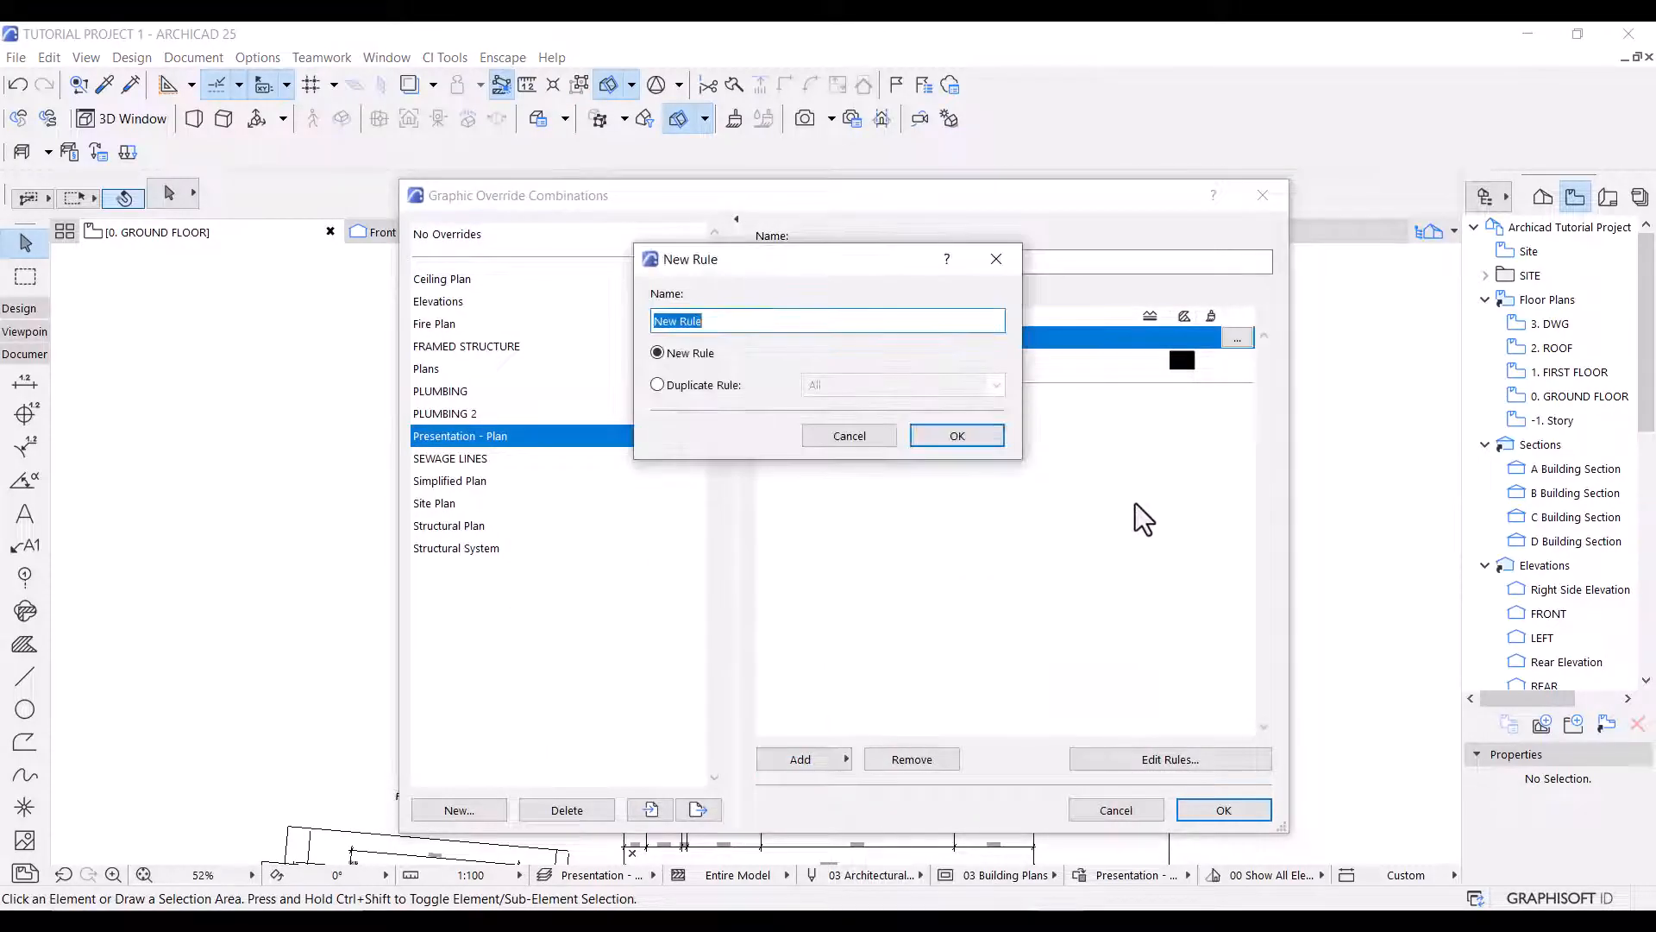
pyautogui.write('Liv')
pyautogui.write('ll')
pyautogui.click(957, 436)
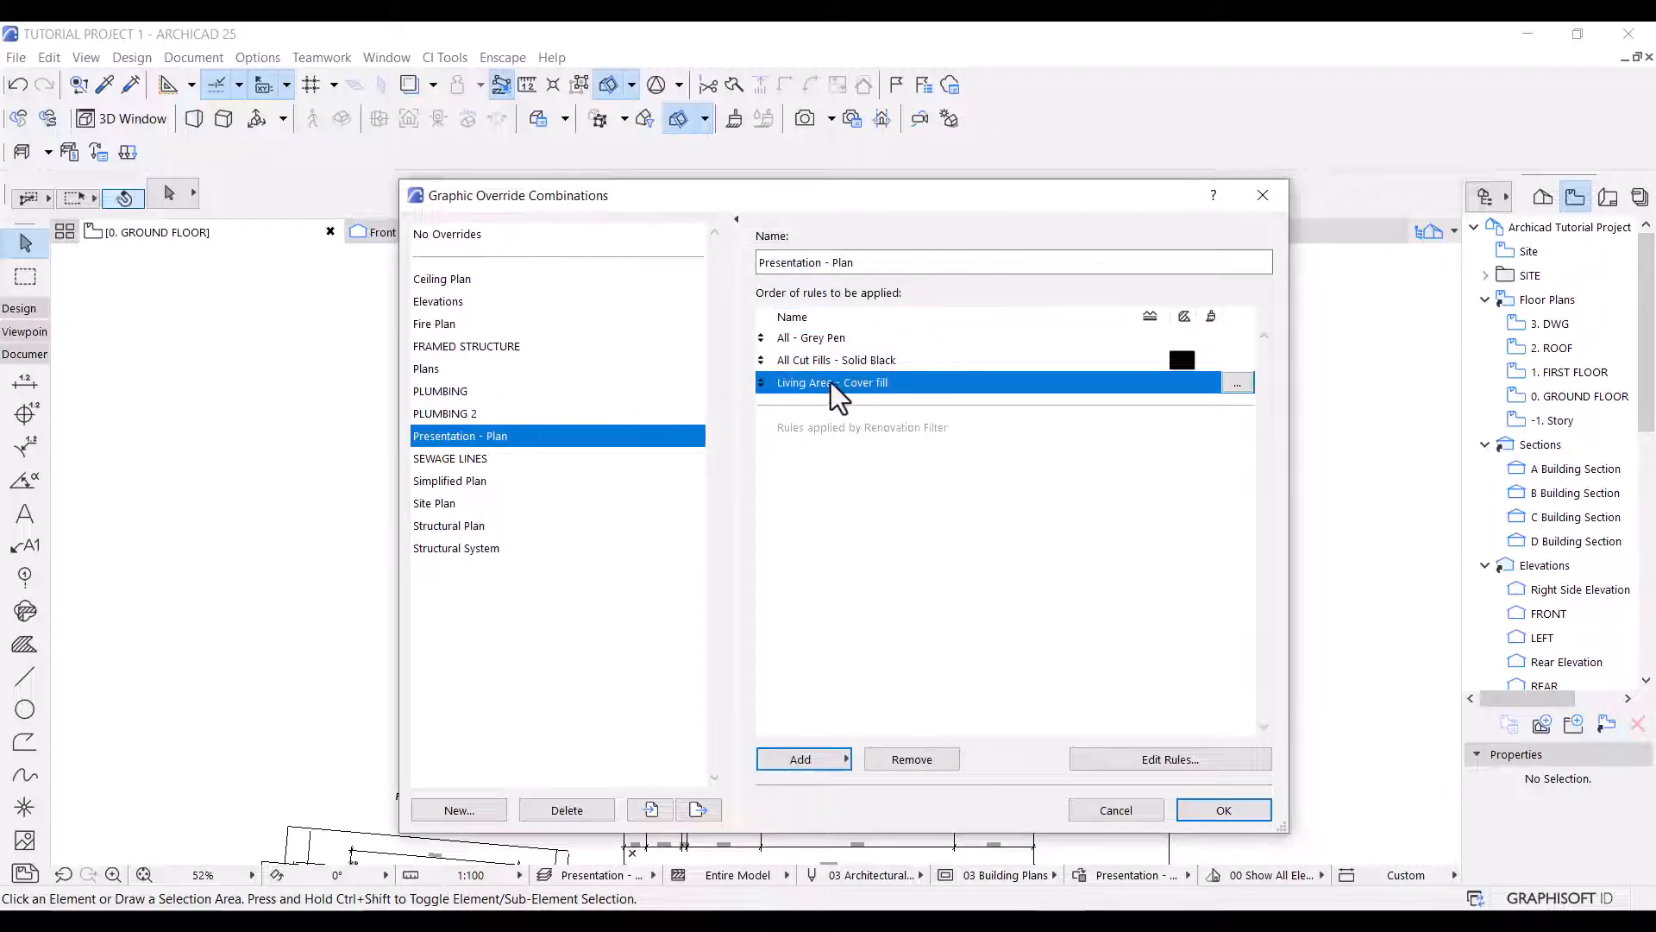
pyautogui.moveTo(830, 381); pyautogui.dragTo(833, 359)
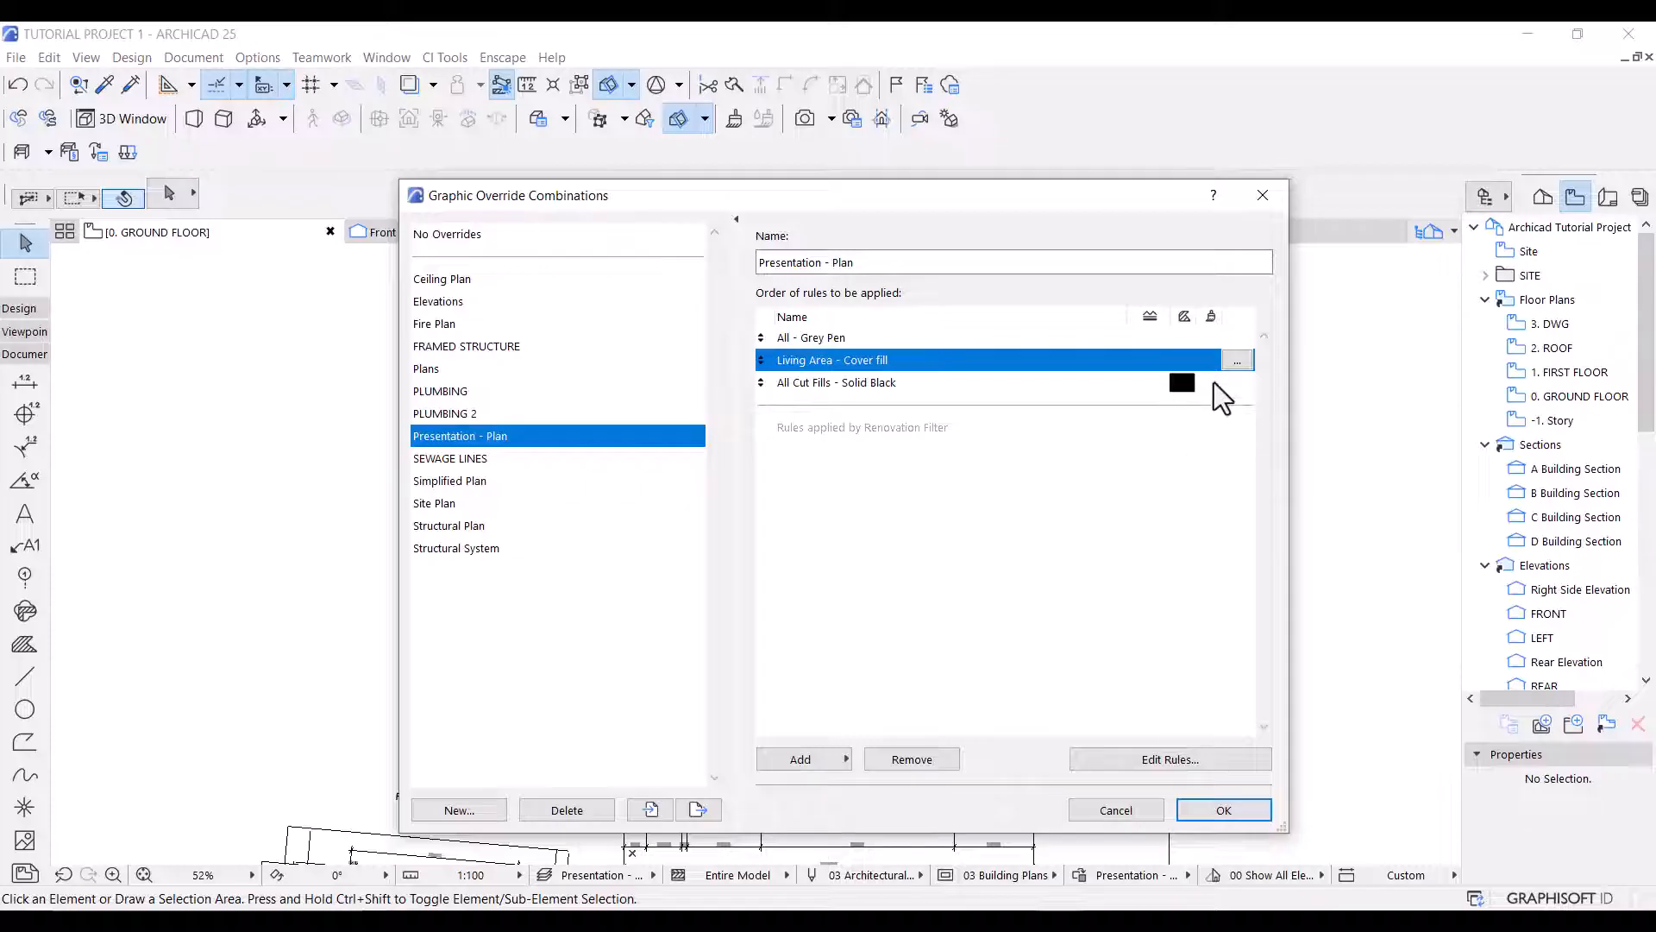
# Add a criterion to the Living Area - Cover fill rule so that it applies to elements whose name contains Living Room.
pyautogui.click(1239, 361)
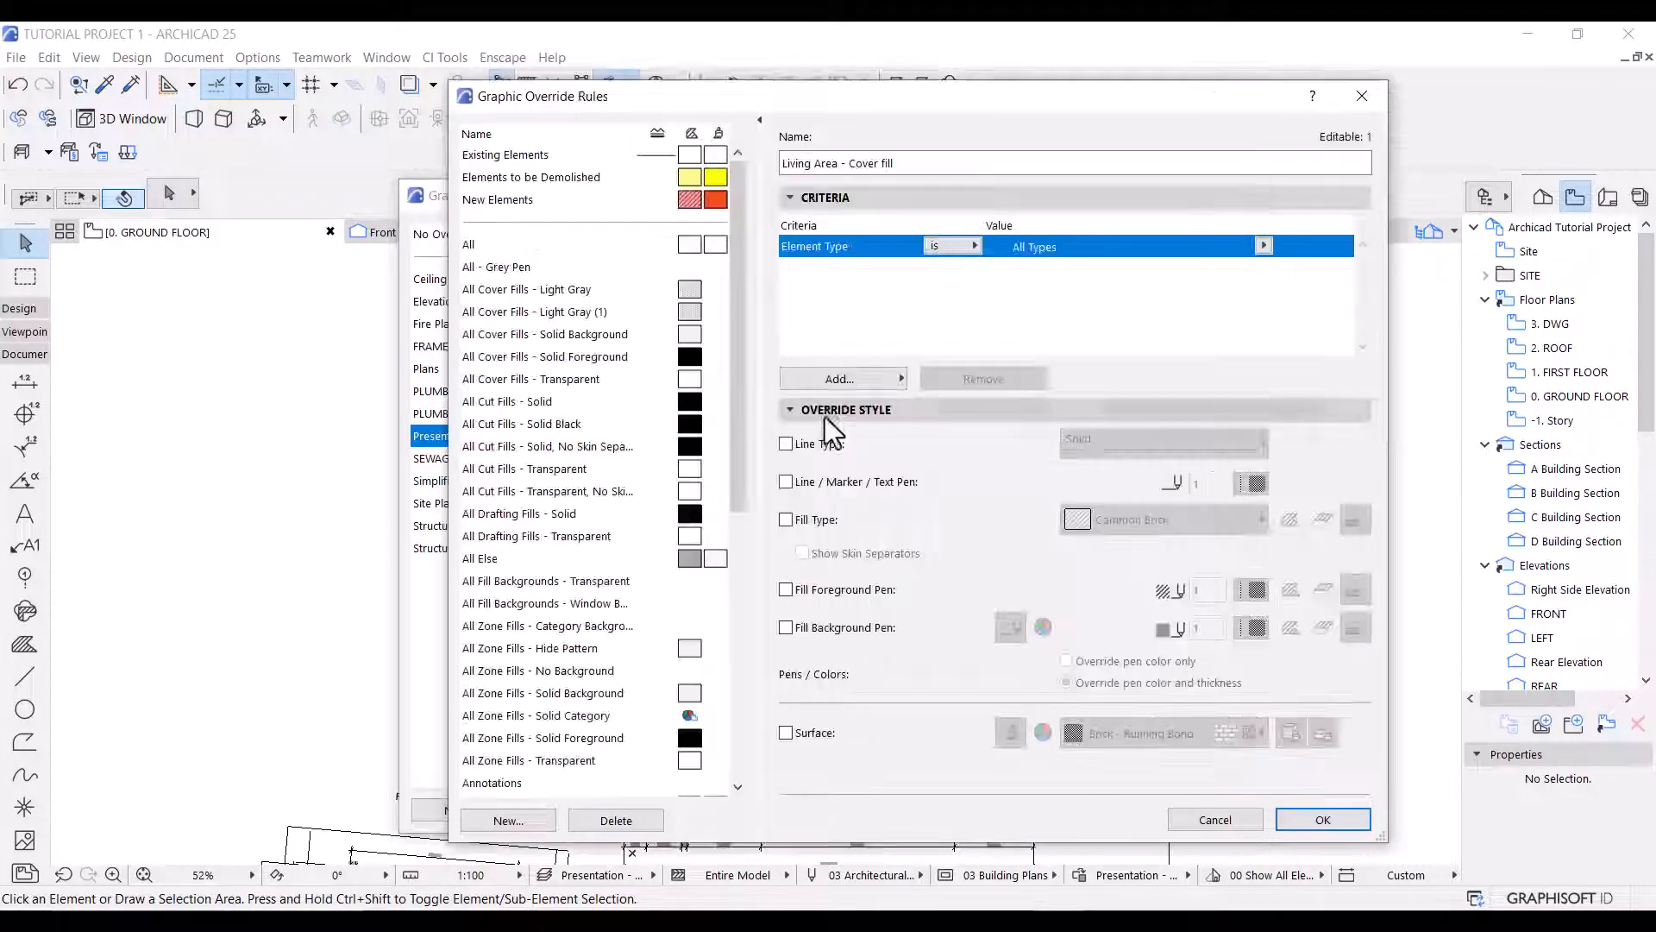
pyautogui.click(807, 381)
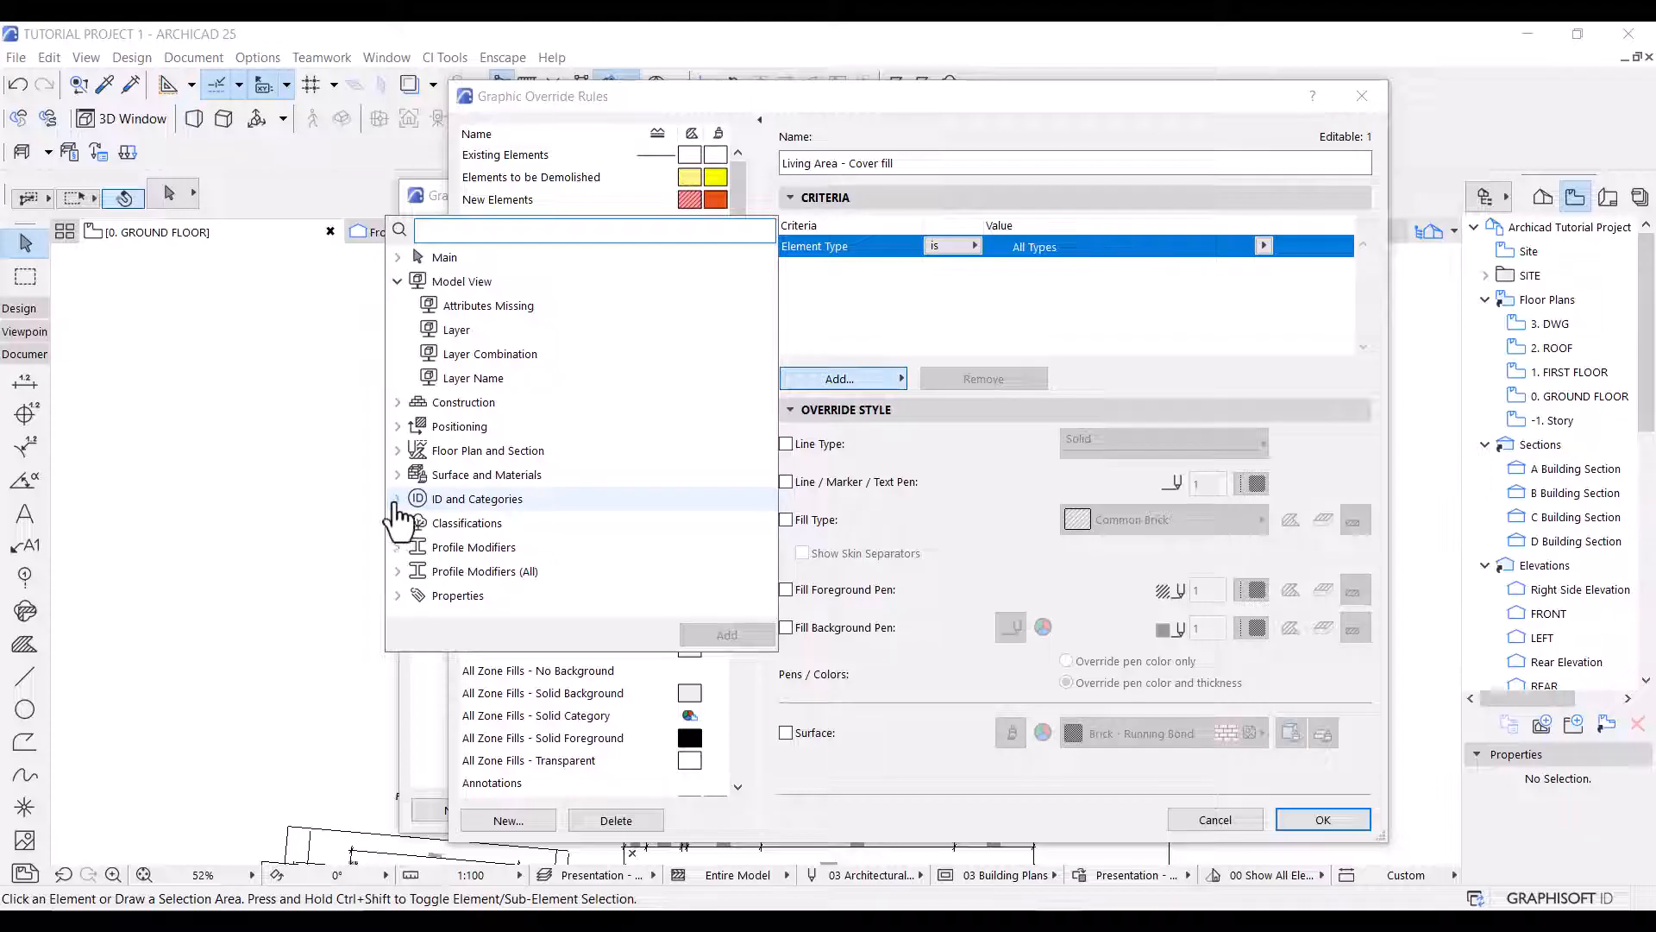
pyautogui.click(398, 500)
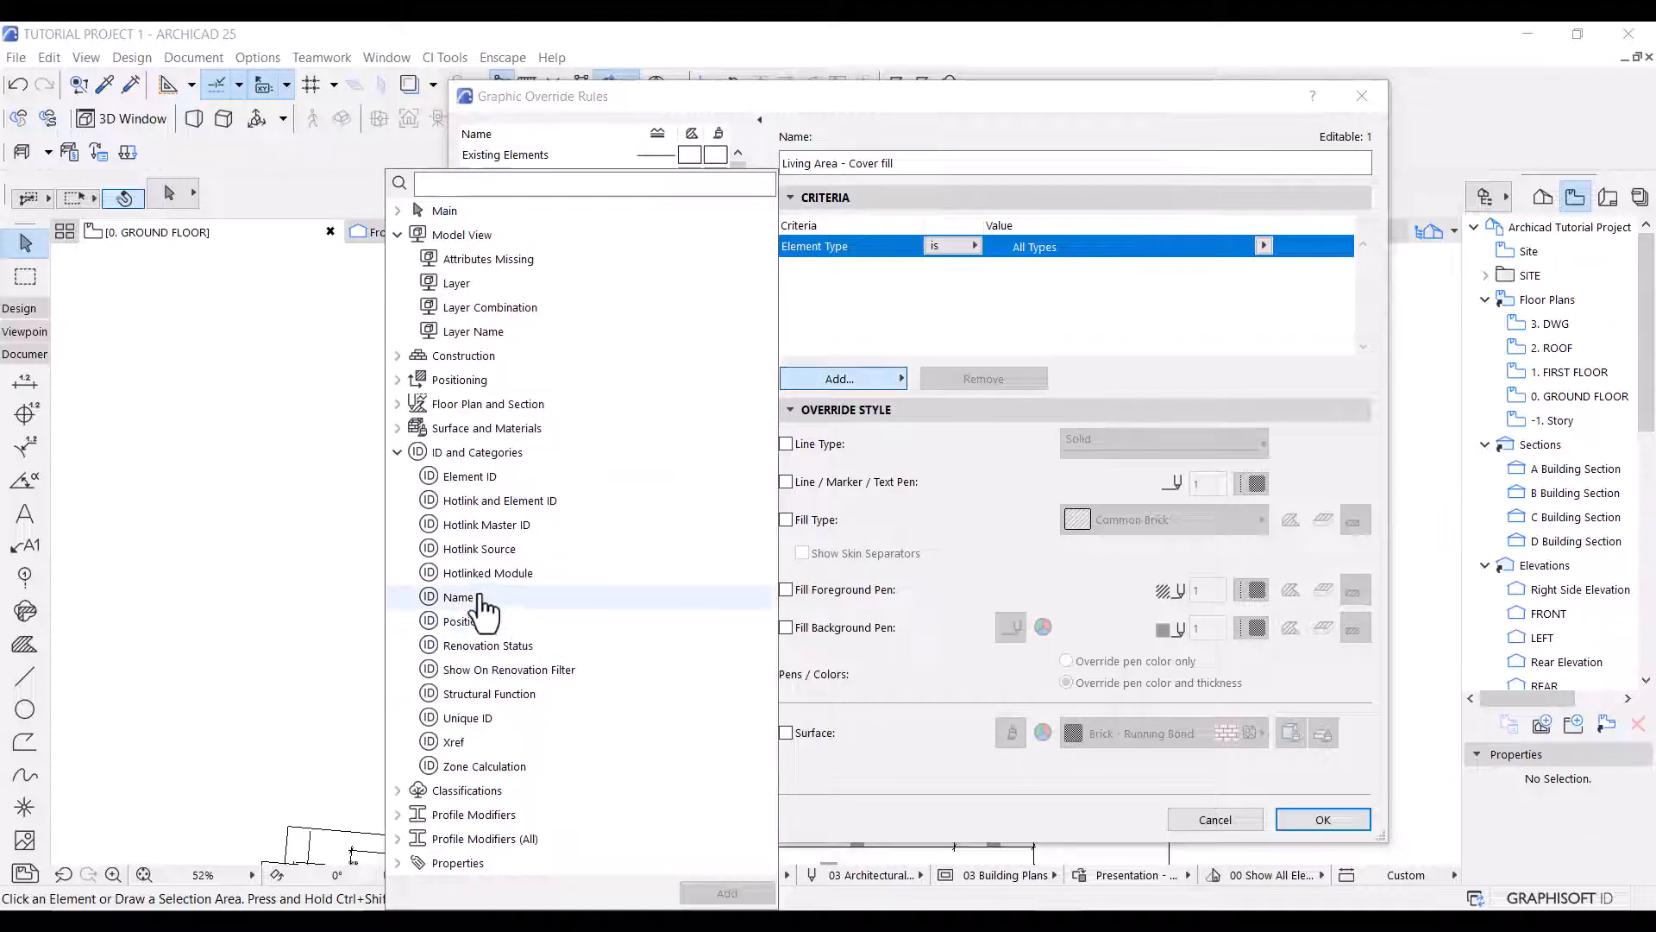
pyautogui.doubleClick(473, 597)
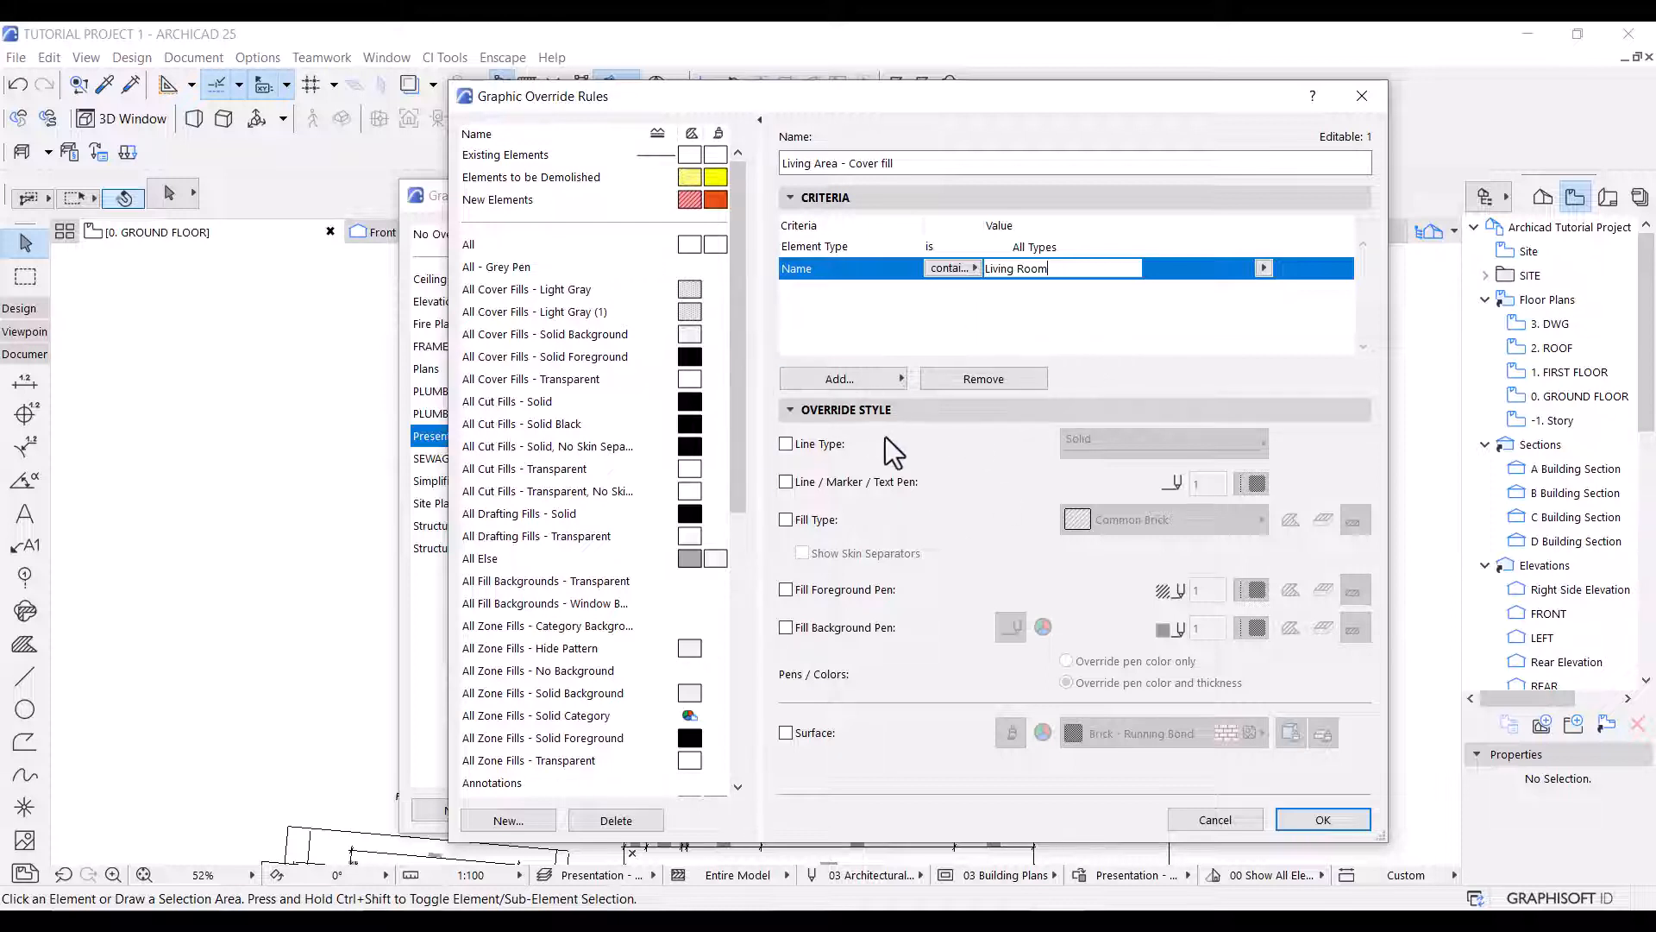
# Override the fill type with Living Area tiles for cover fills only in the Living Area - Cover fill rule and apply the combination.
pyautogui.click(785, 519)
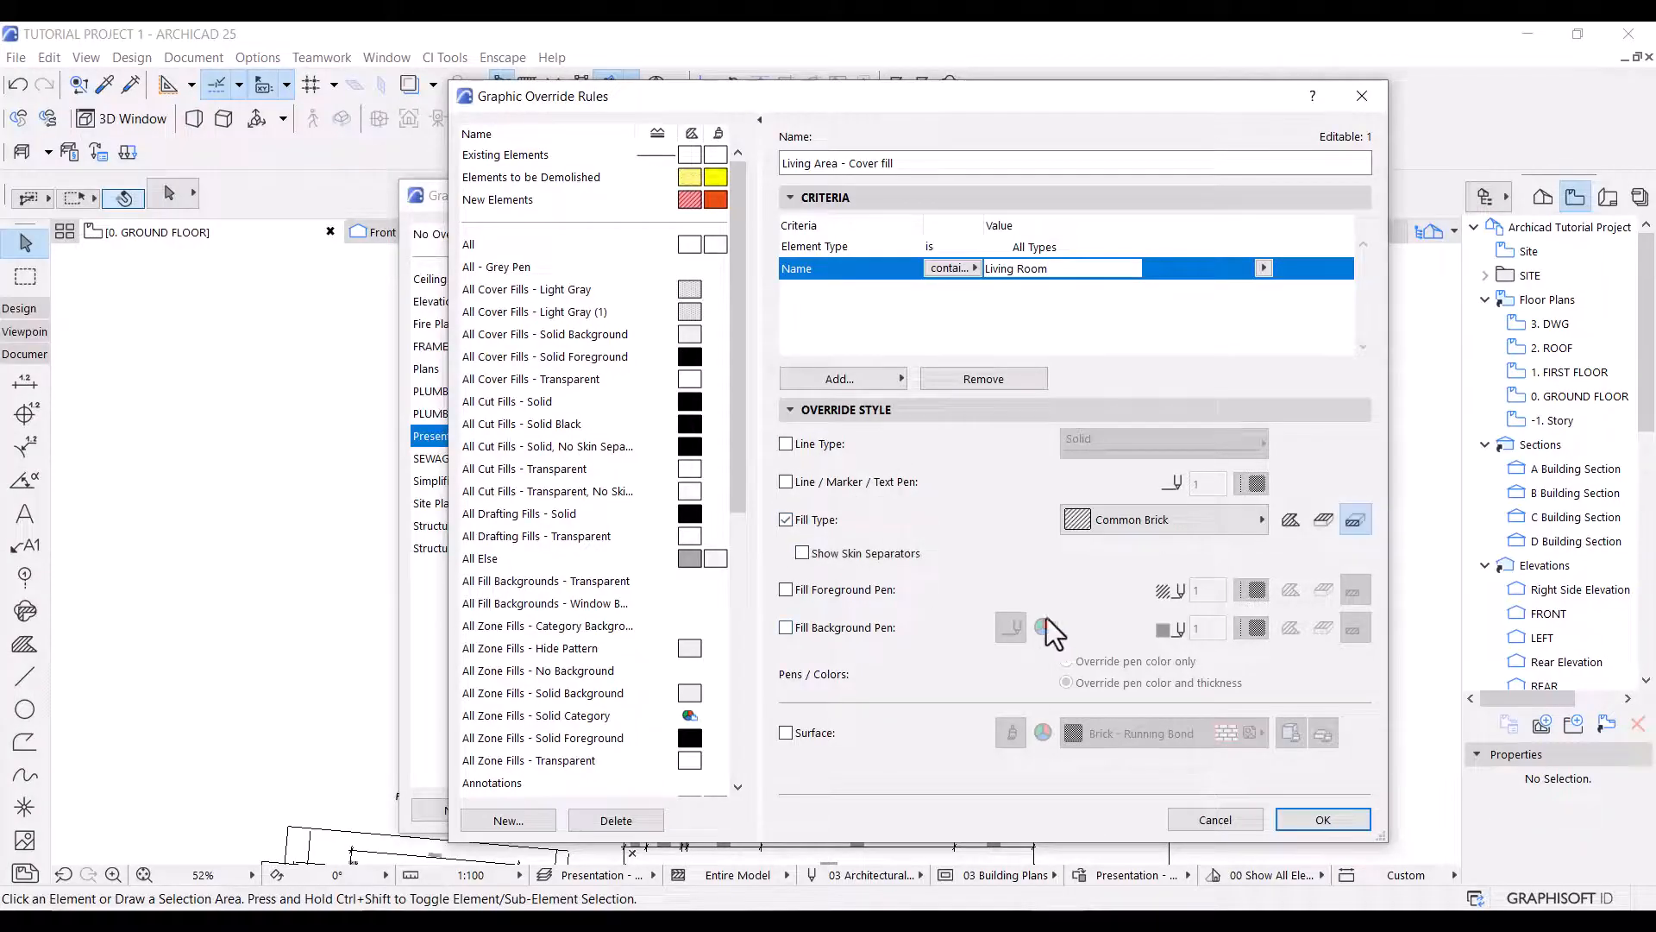
pyautogui.click(1323, 520)
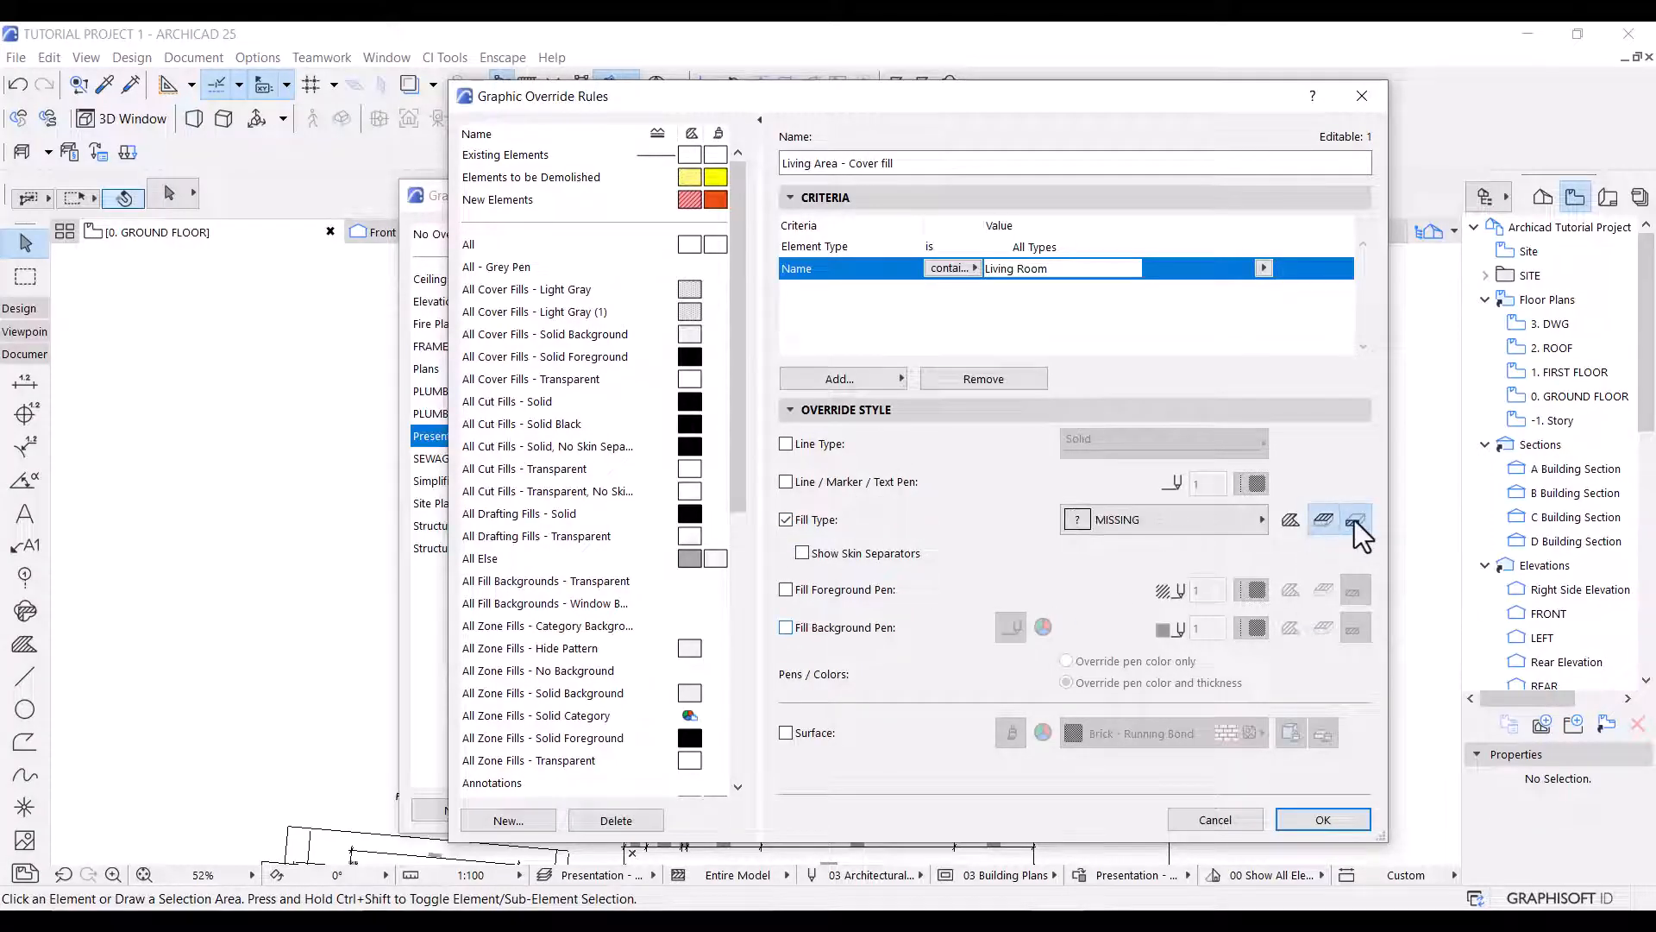
pyautogui.click(1147, 521)
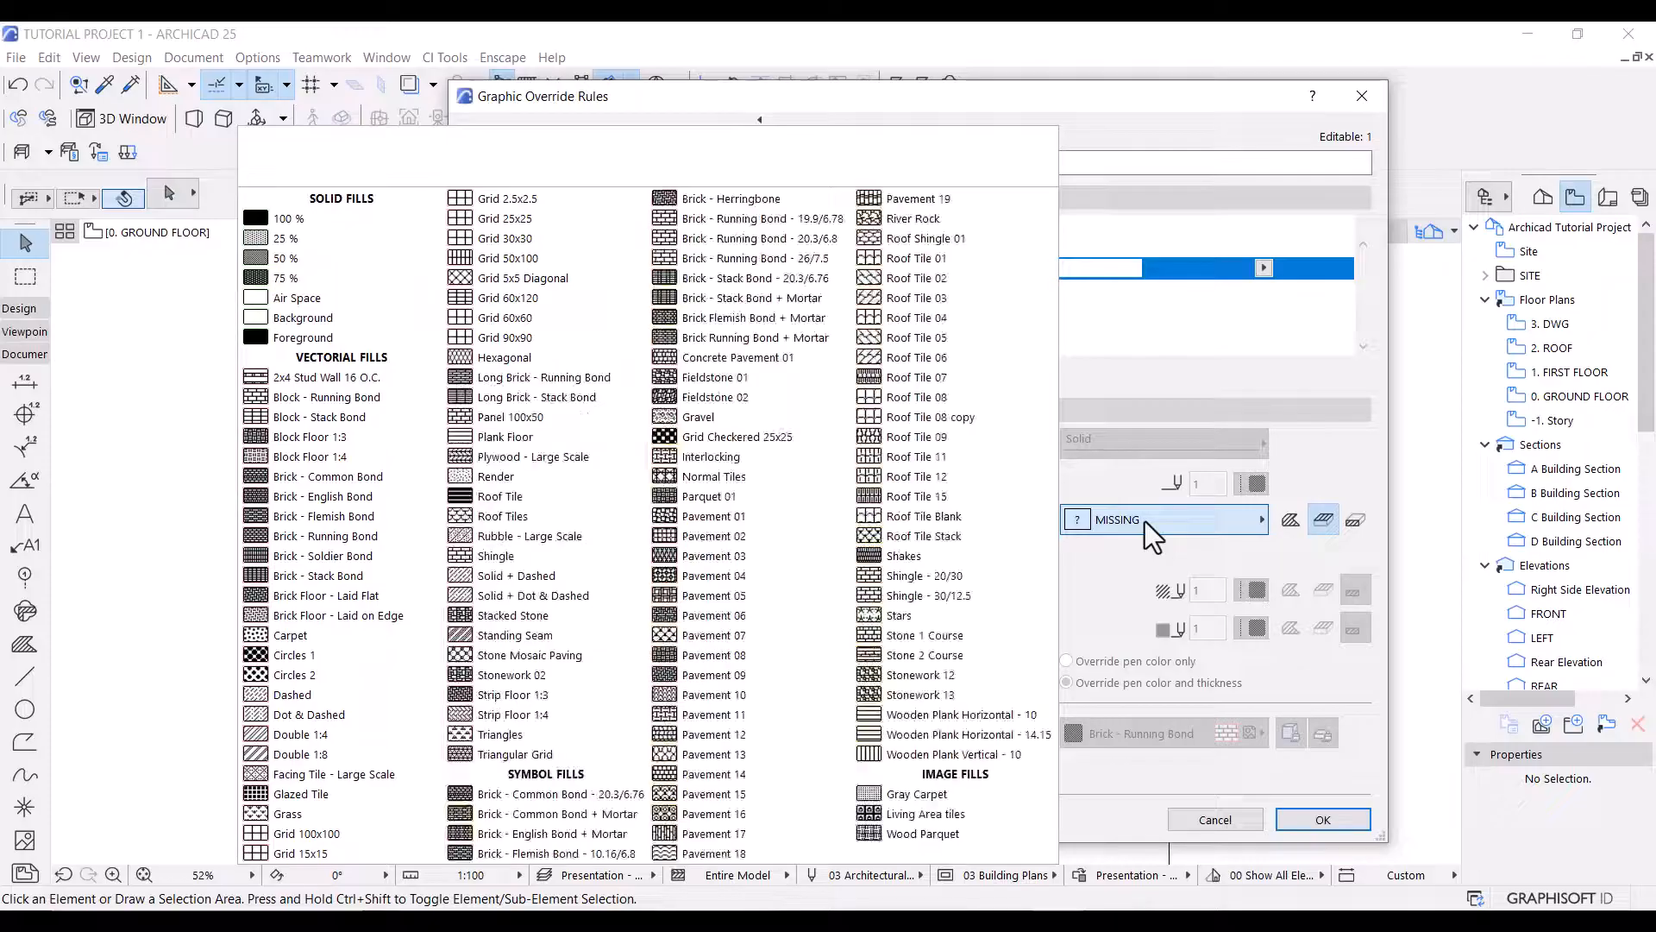
pyautogui.click(948, 814)
pyautogui.click(1312, 815)
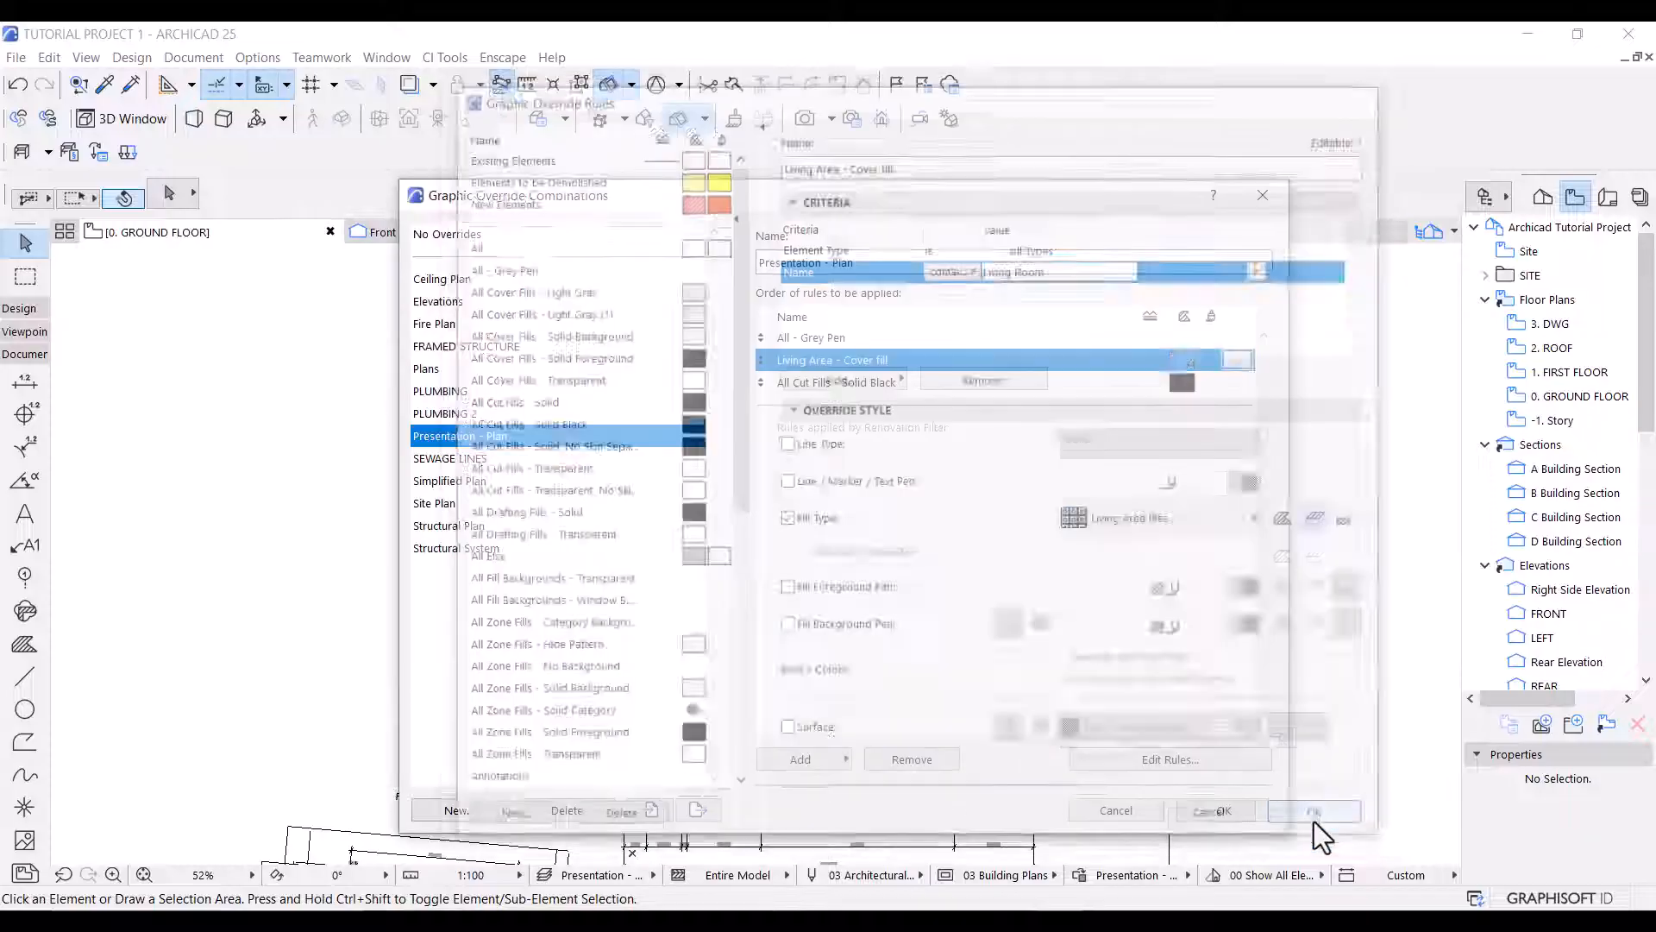
pyautogui.click(1212, 815)
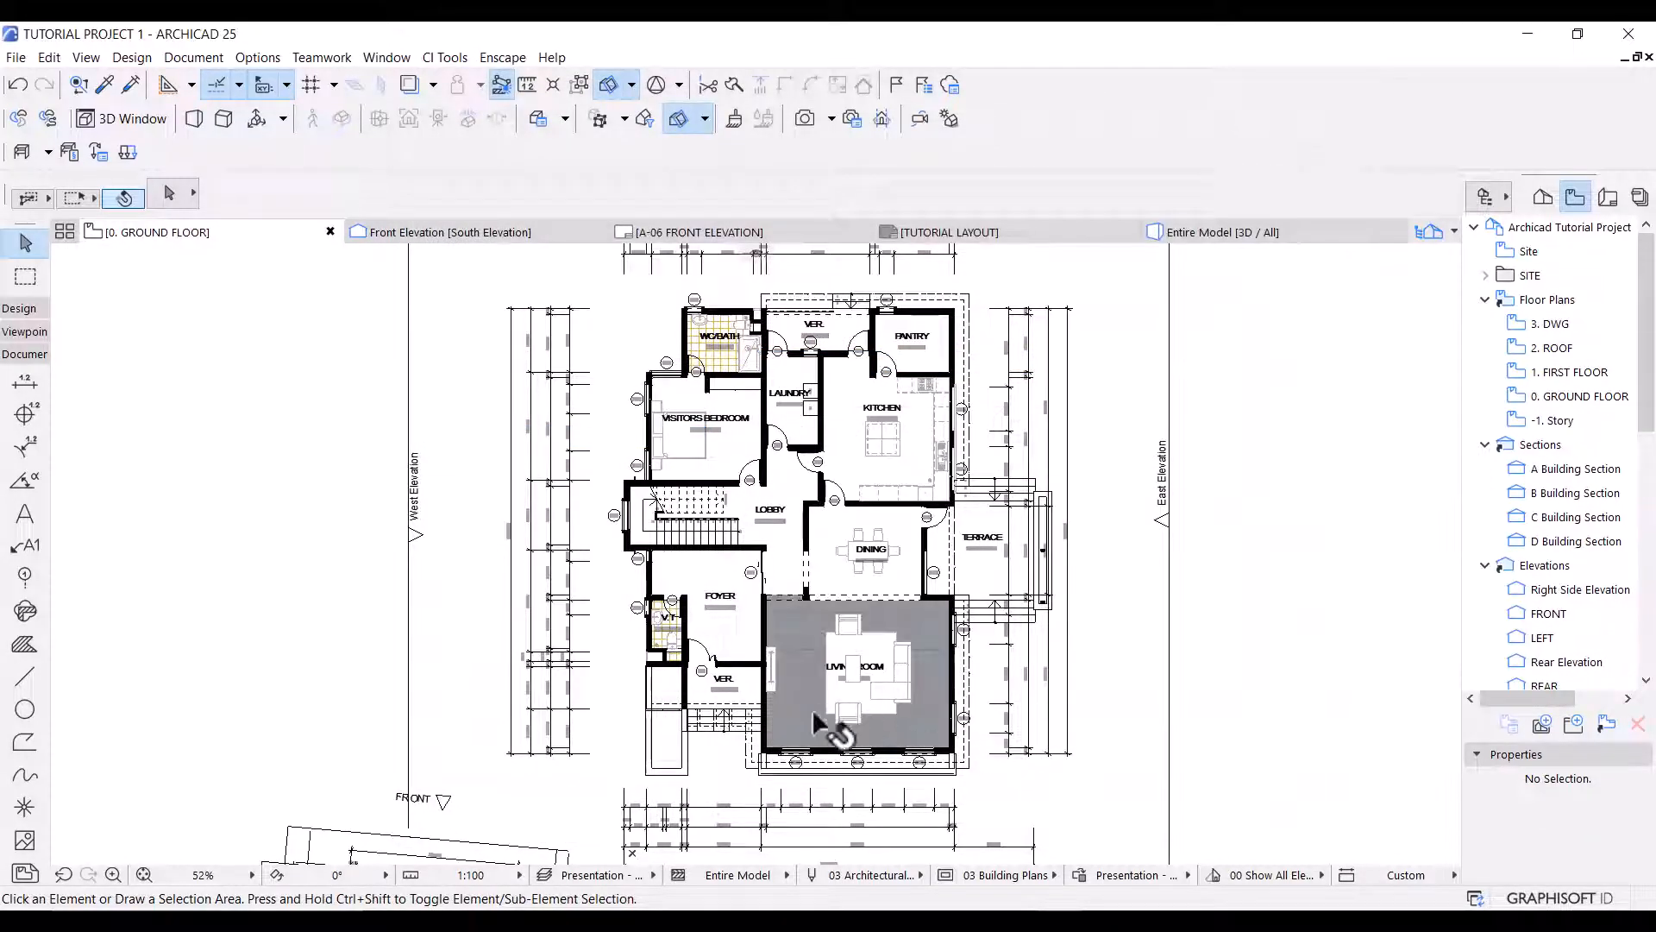
# Reopen the Living Area - Cover fill rule and add three more alternative Name criteria.
pyautogui.scroll(5, 811, 724)
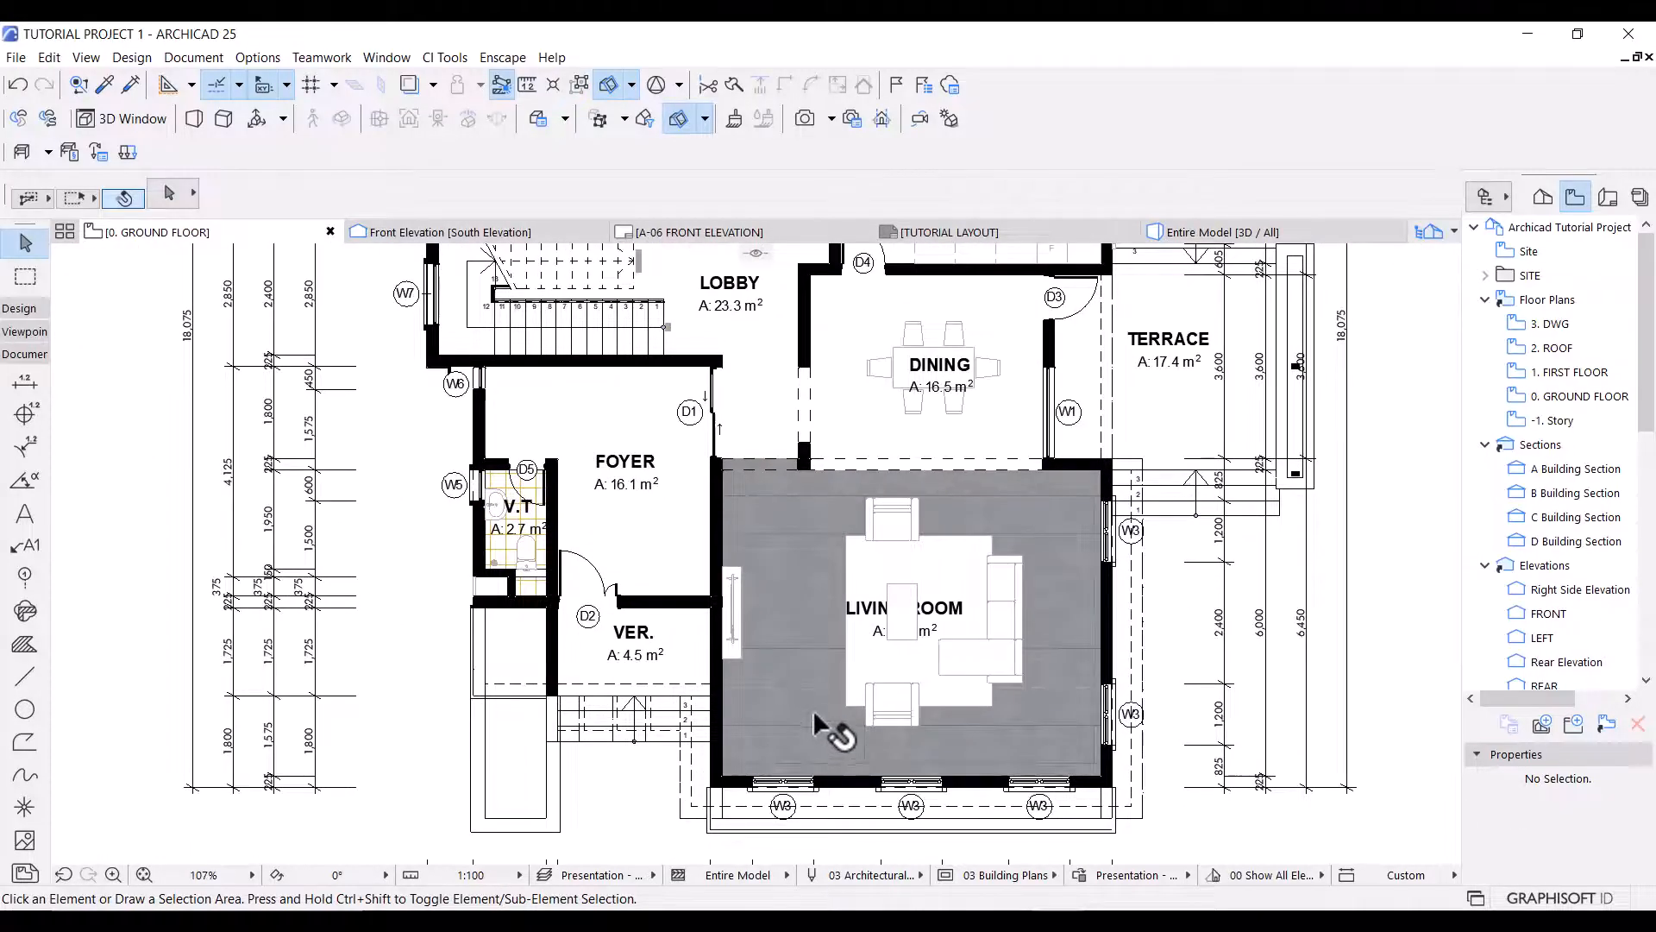
pyautogui.scroll(3, 812, 720)
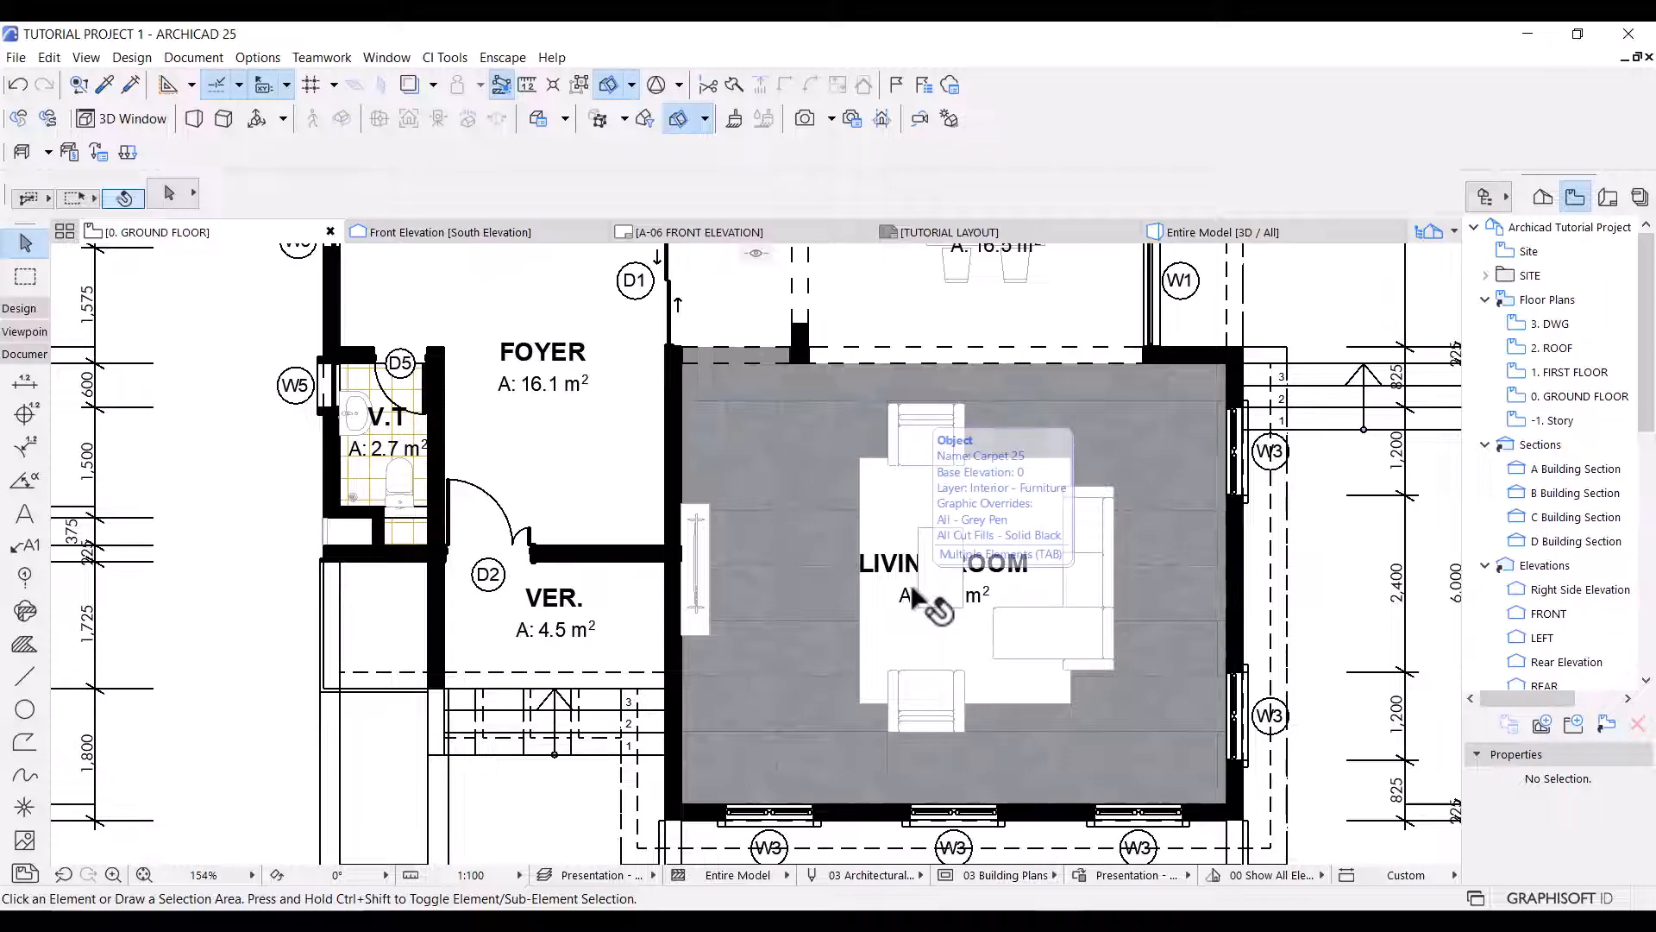
pyautogui.scroll(-8, 922, 587)
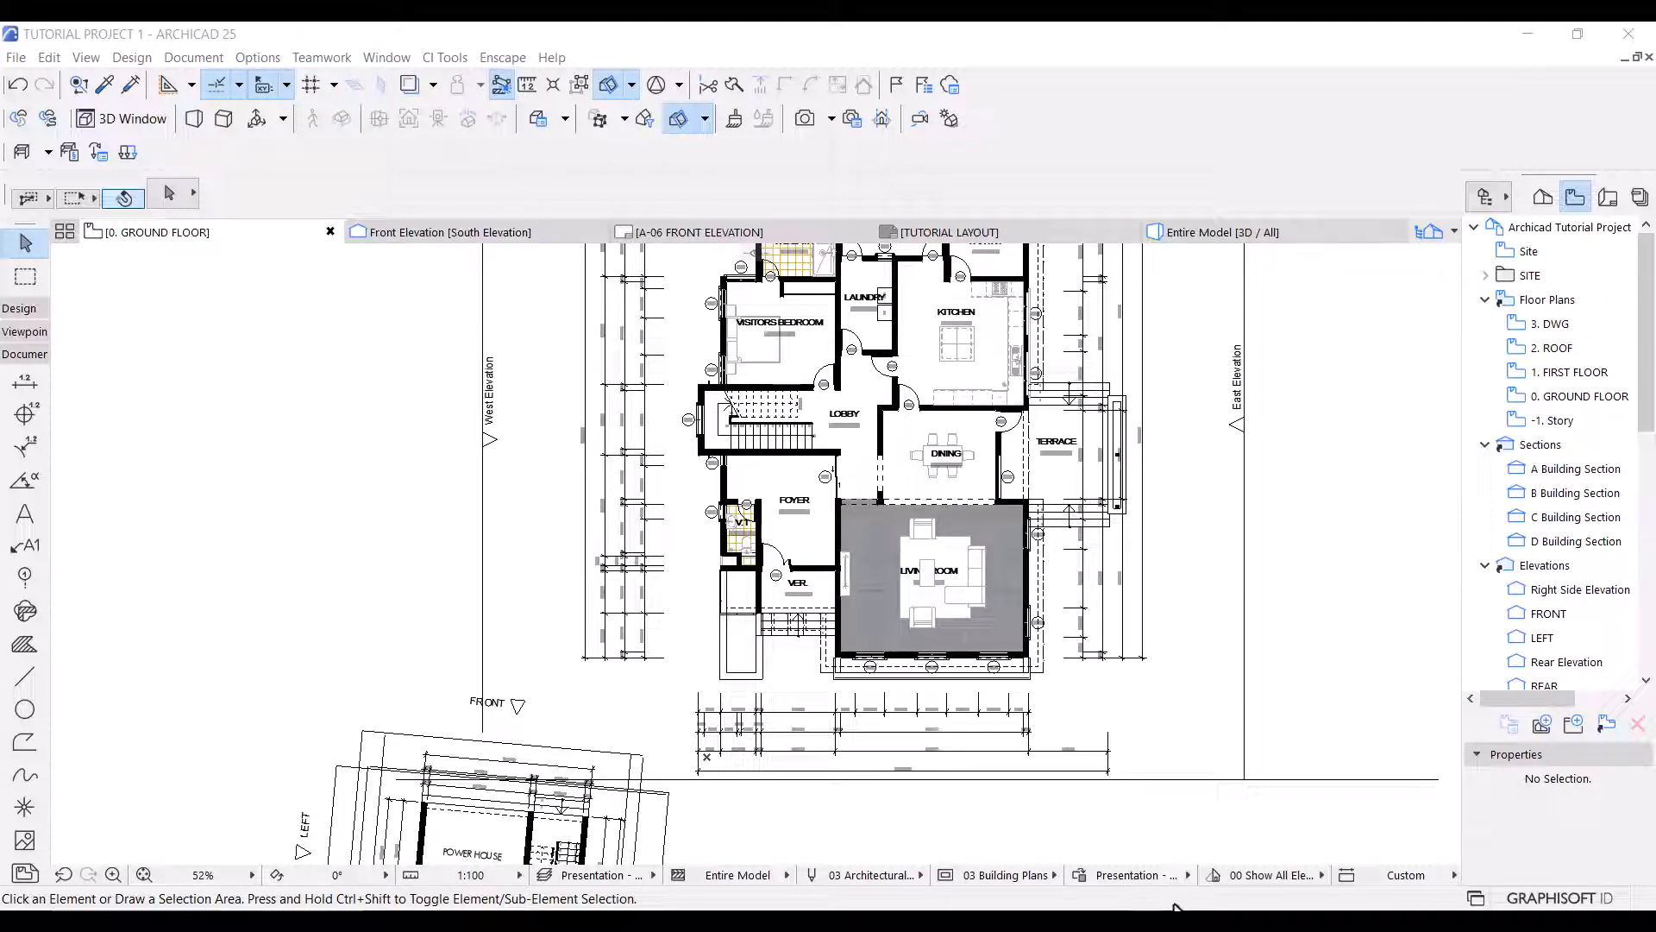
pyautogui.click(1078, 874)
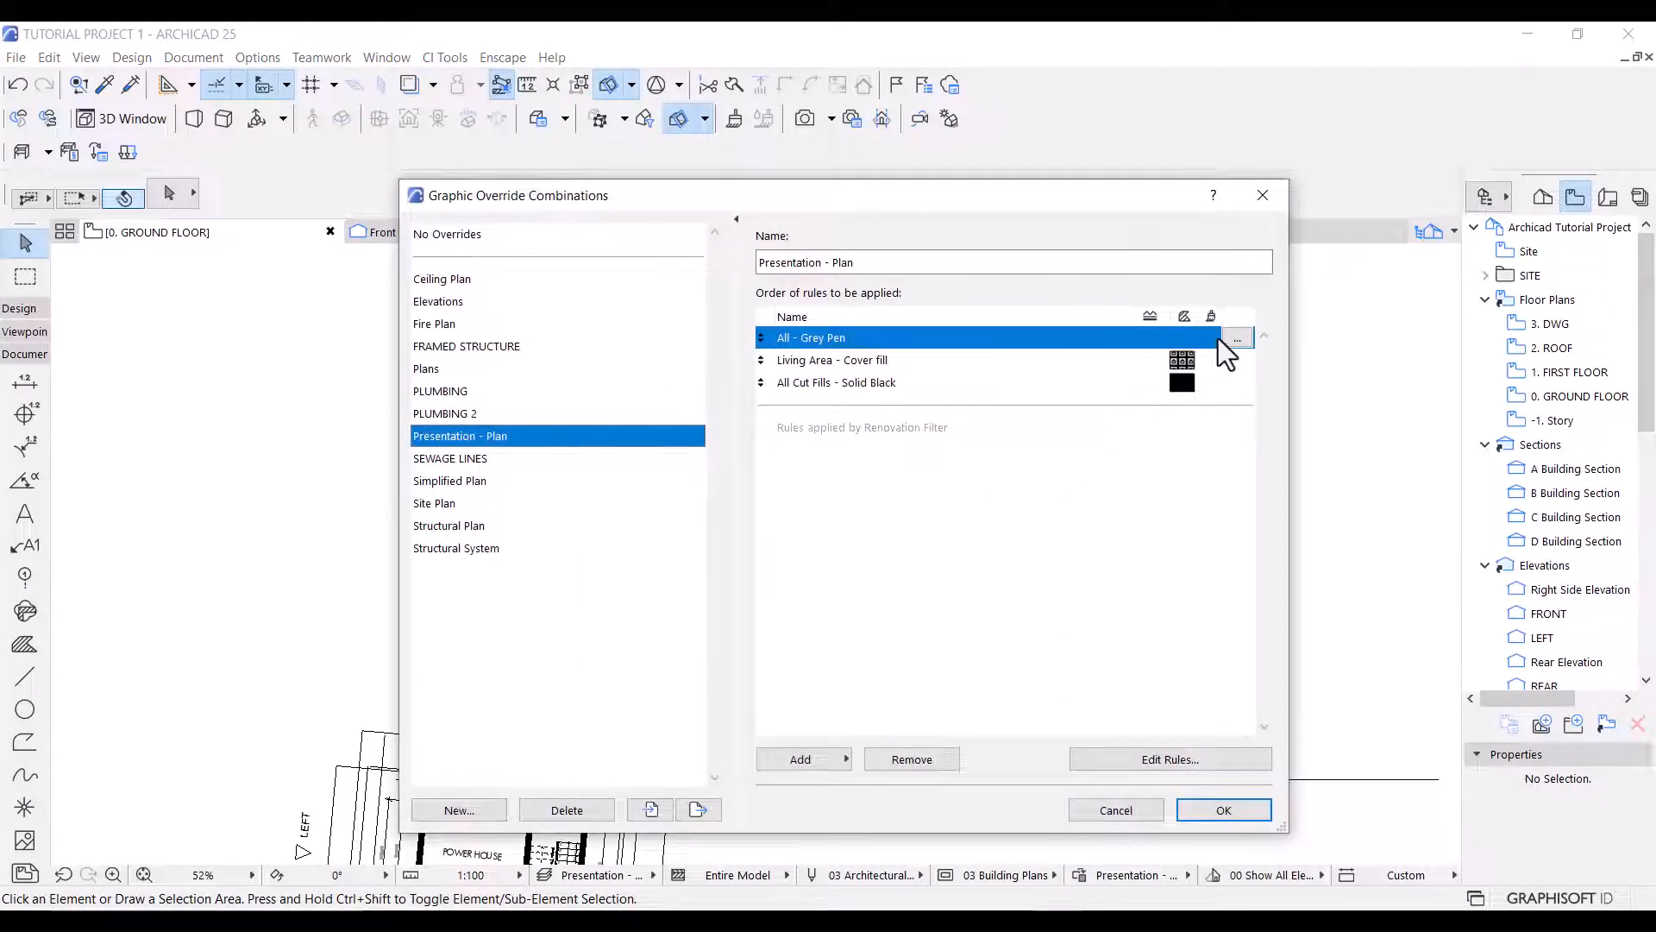
pyautogui.click(1205, 362)
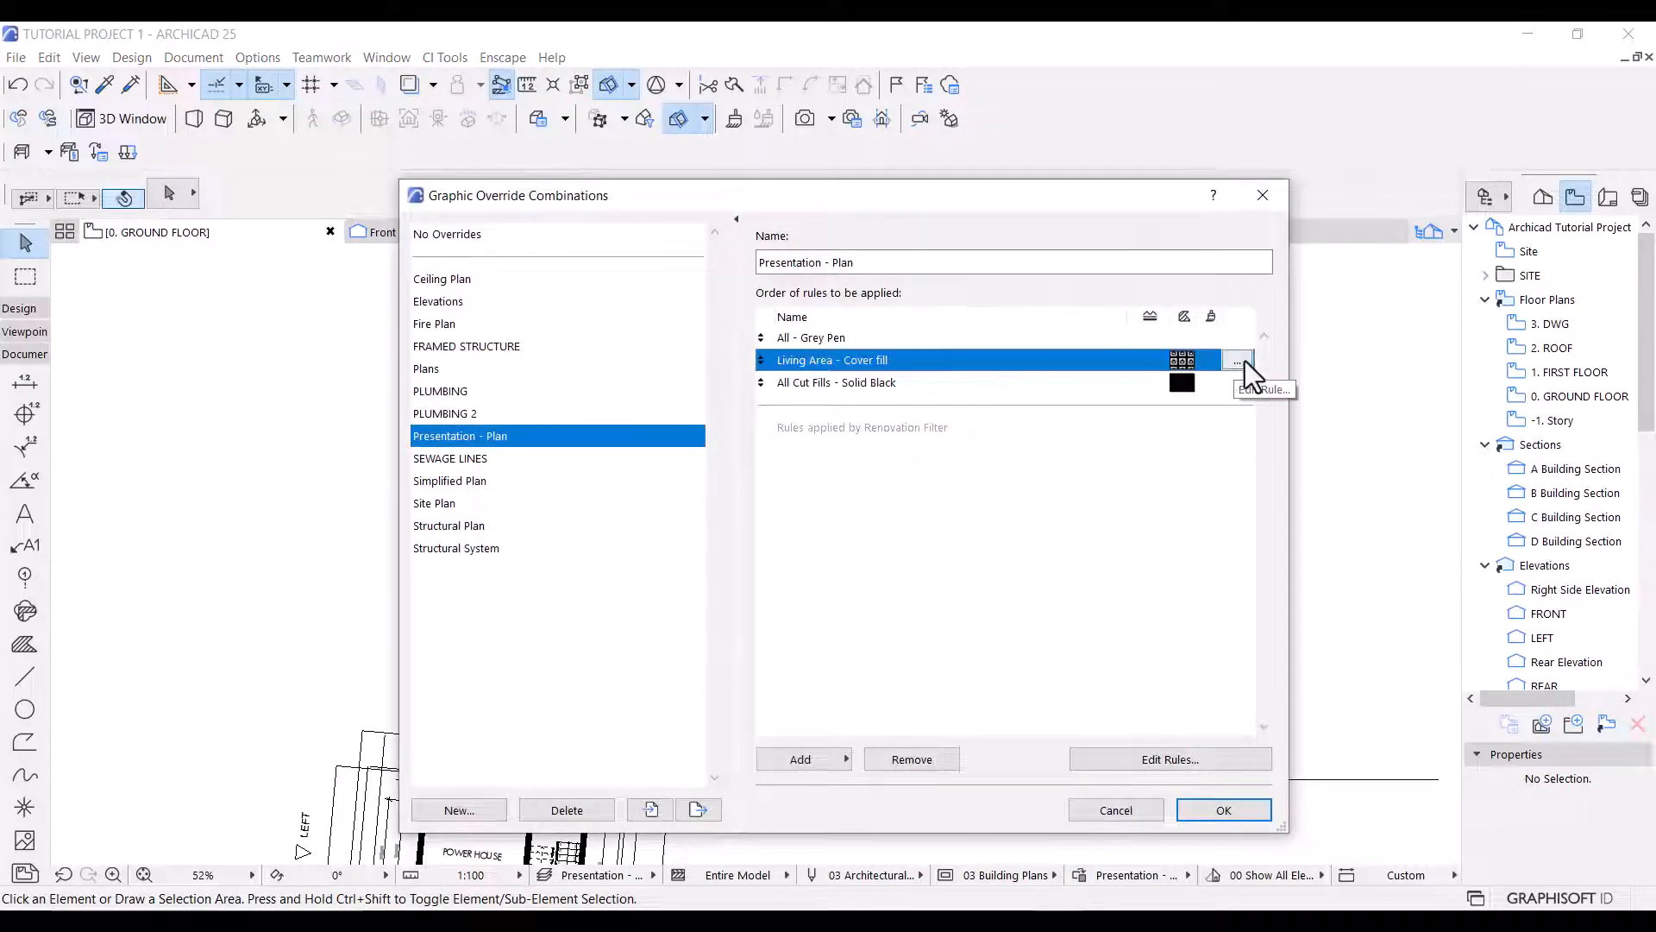
pyautogui.click(1242, 360)
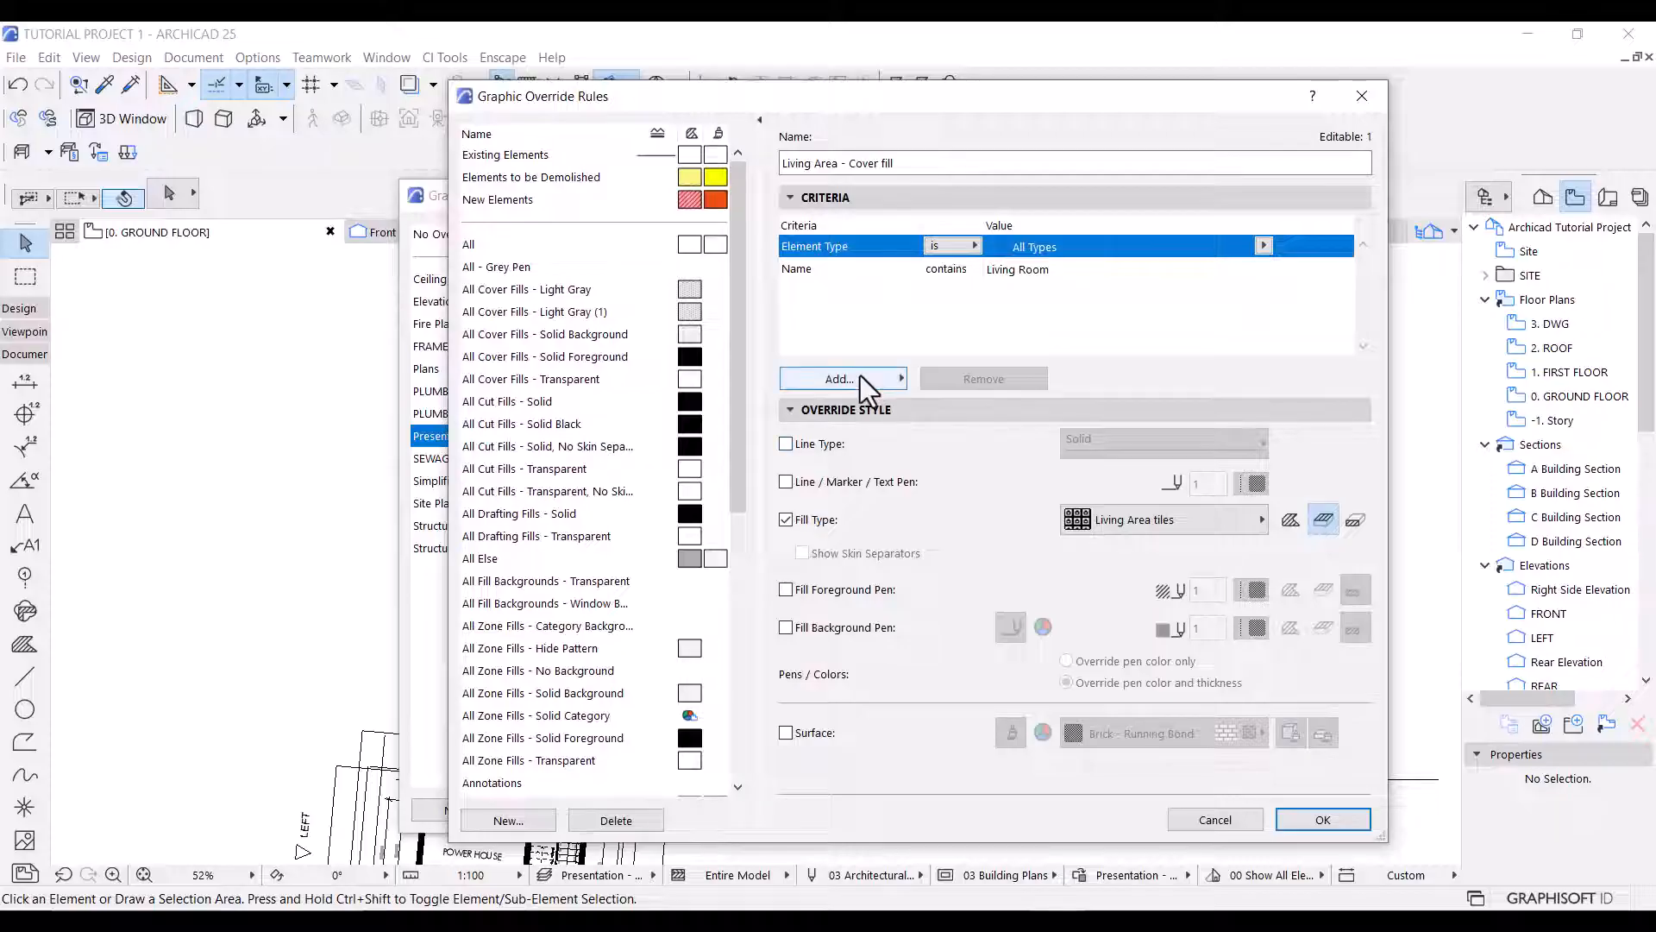
pyautogui.click(850, 380)
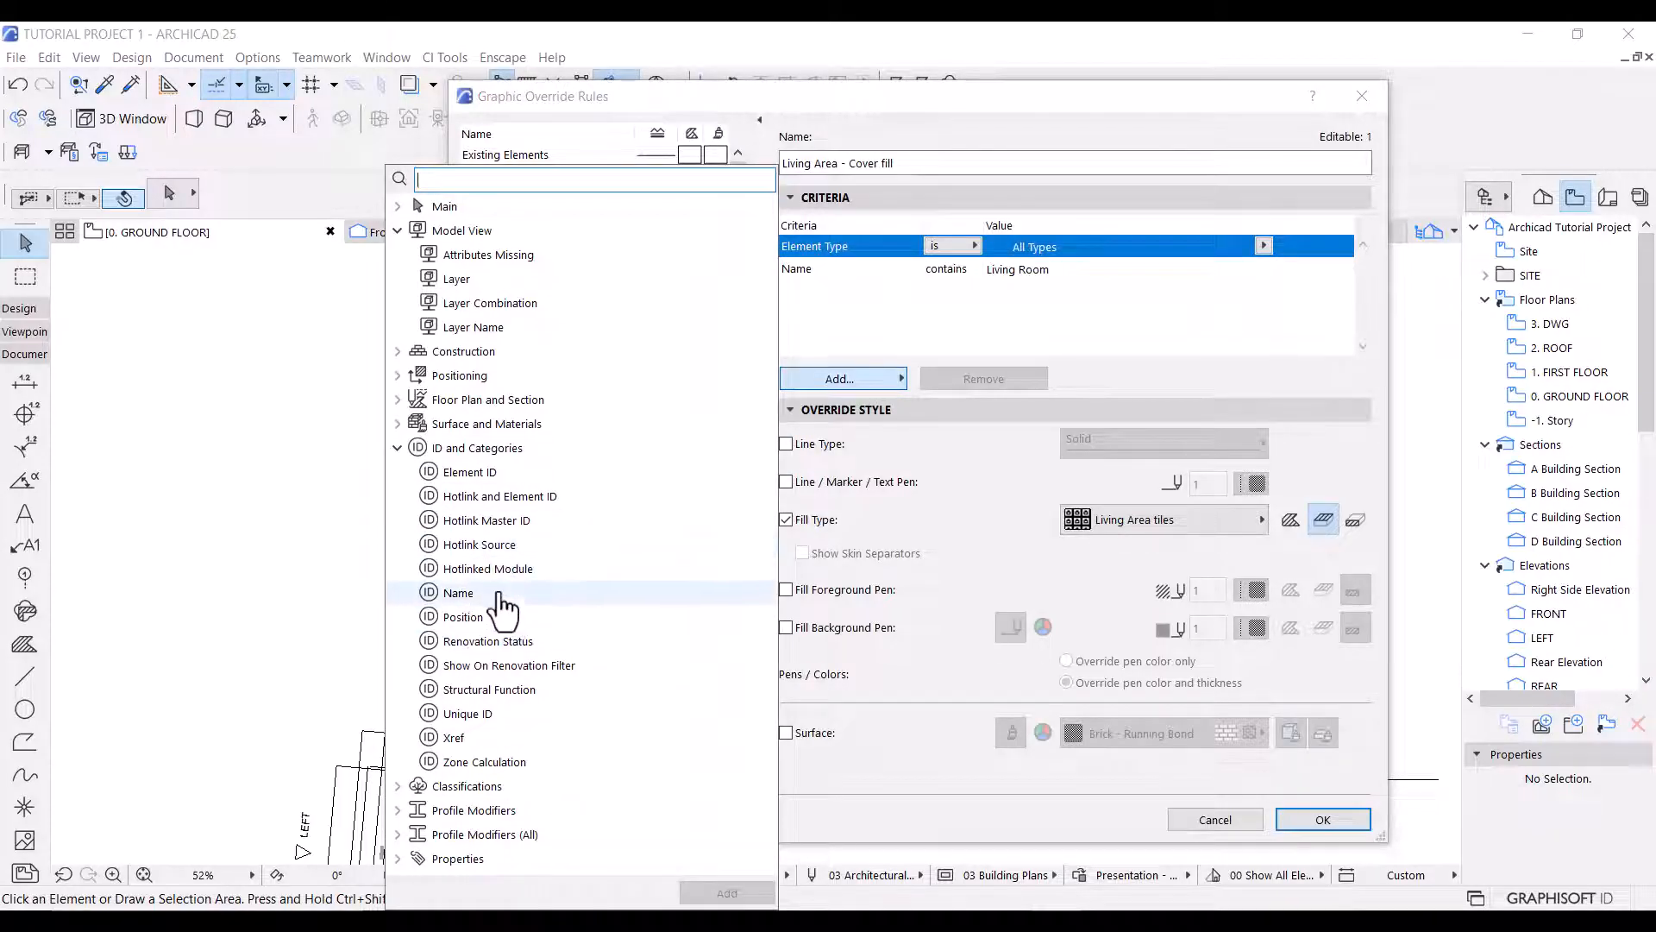
pyautogui.doubleClick(498, 596)
pyautogui.doubleClick(498, 596)
pyautogui.doubleClick(499, 596)
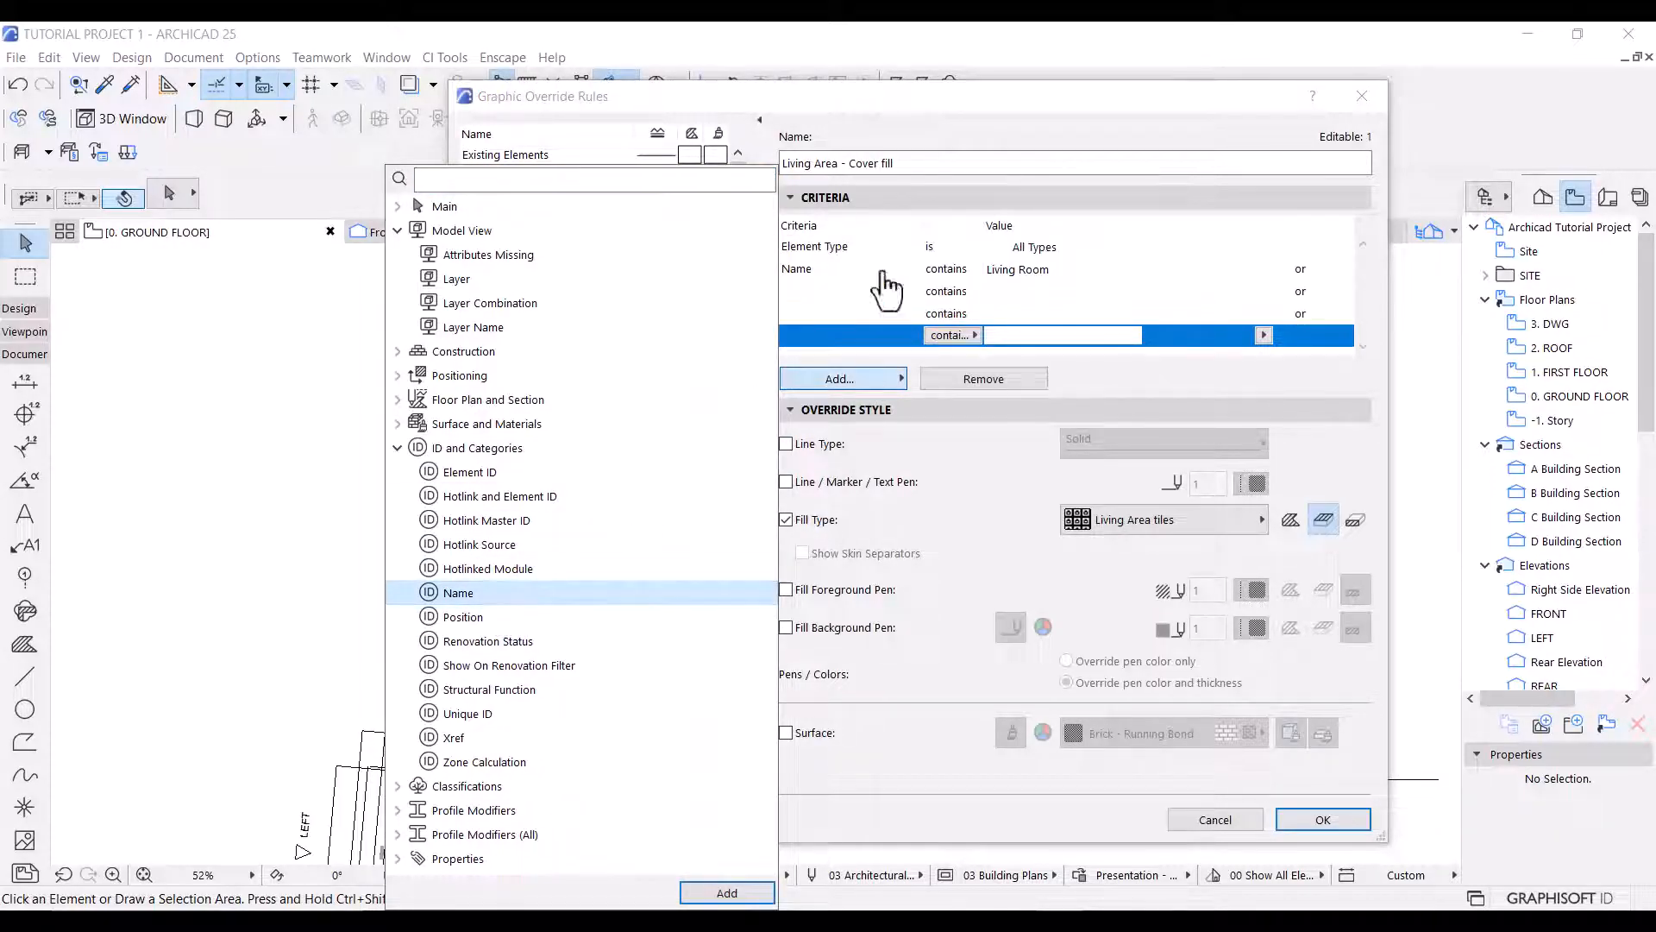
# Set the added name criteria to Dining, Lobby and the bedroom, and apply the updated rule to the plan.
pyautogui.click(1004, 296)
pyautogui.click(1004, 296)
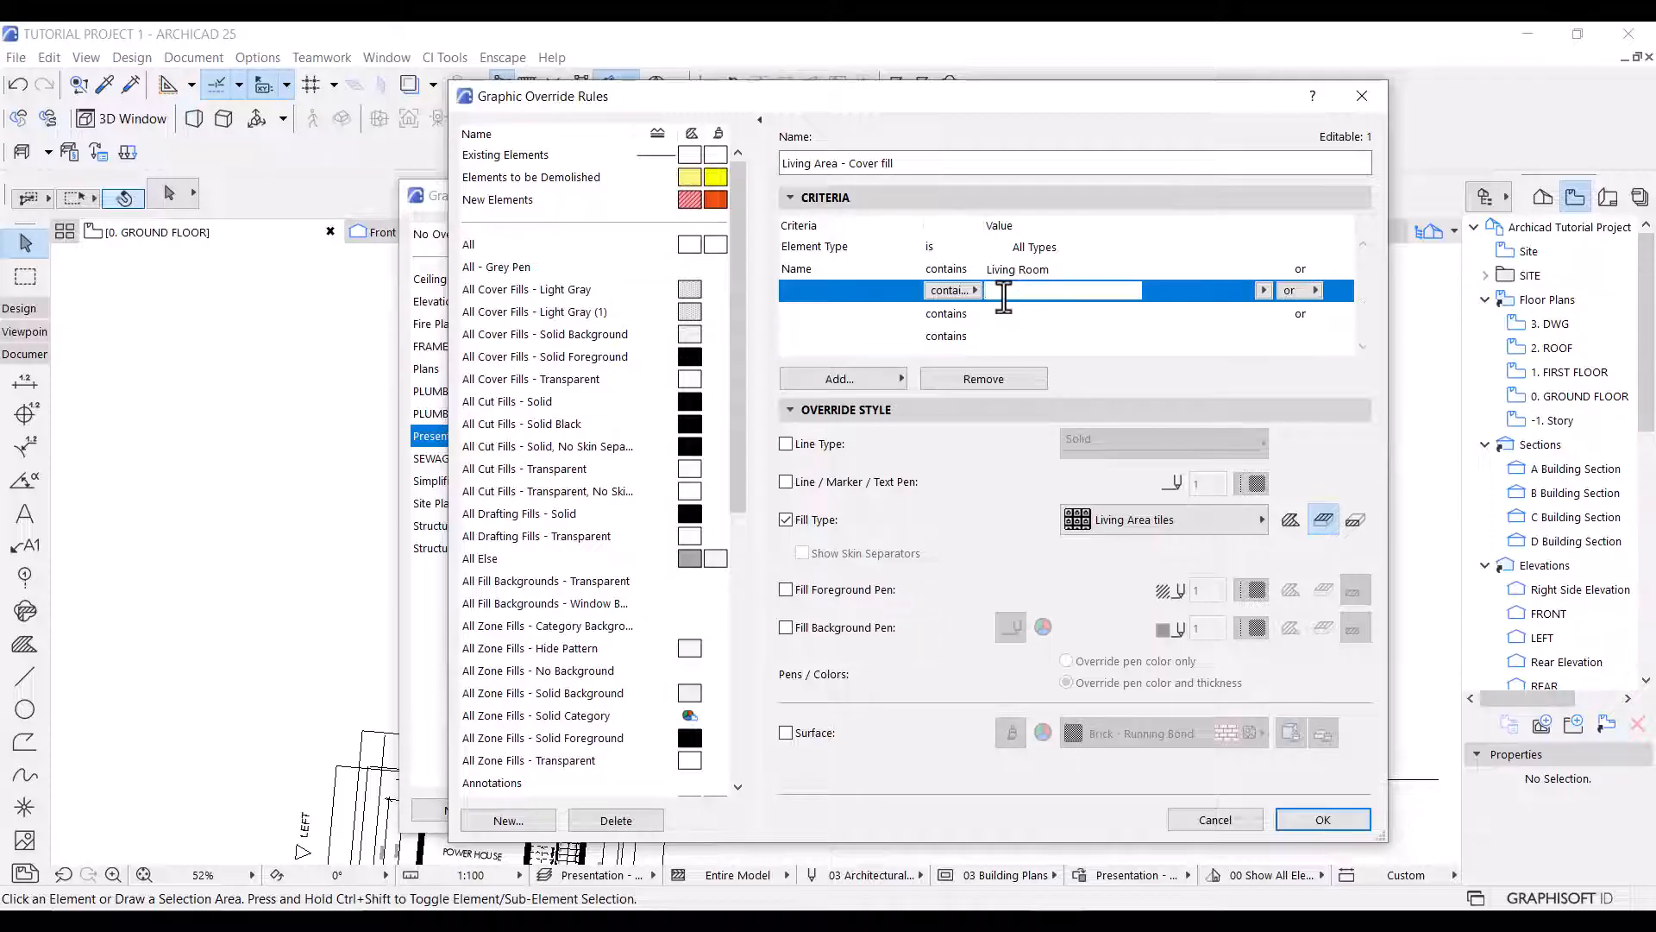
pyautogui.write('Dining')
pyautogui.click(1005, 312)
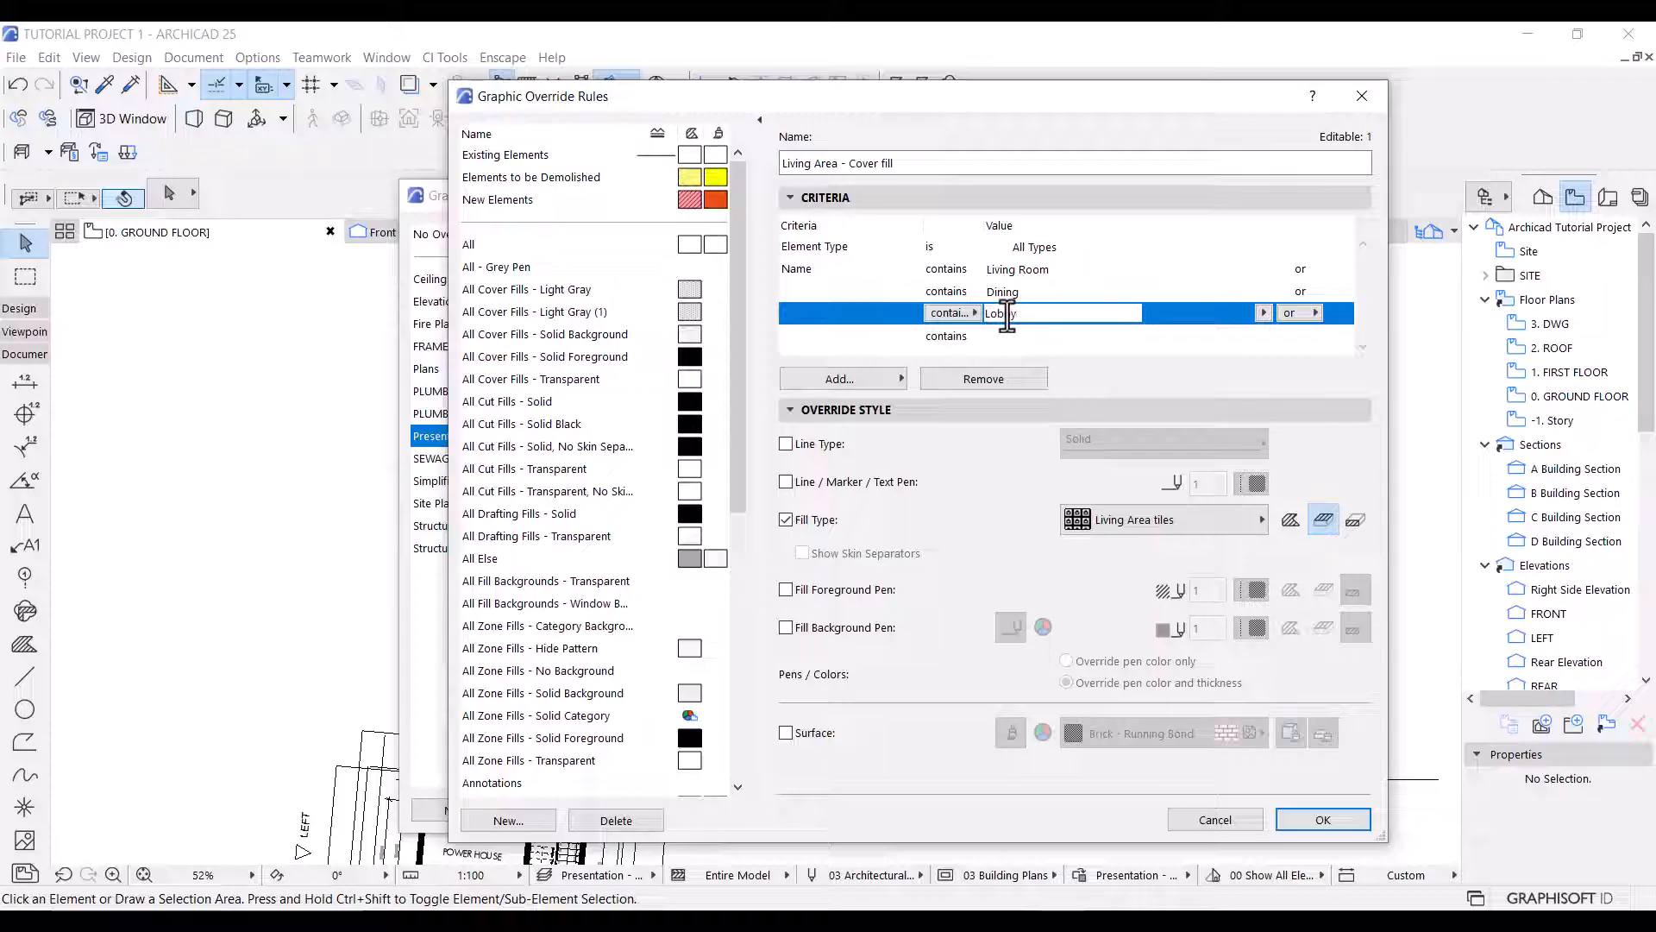
pyautogui.click(1011, 335)
pyautogui.write('Bedroom')
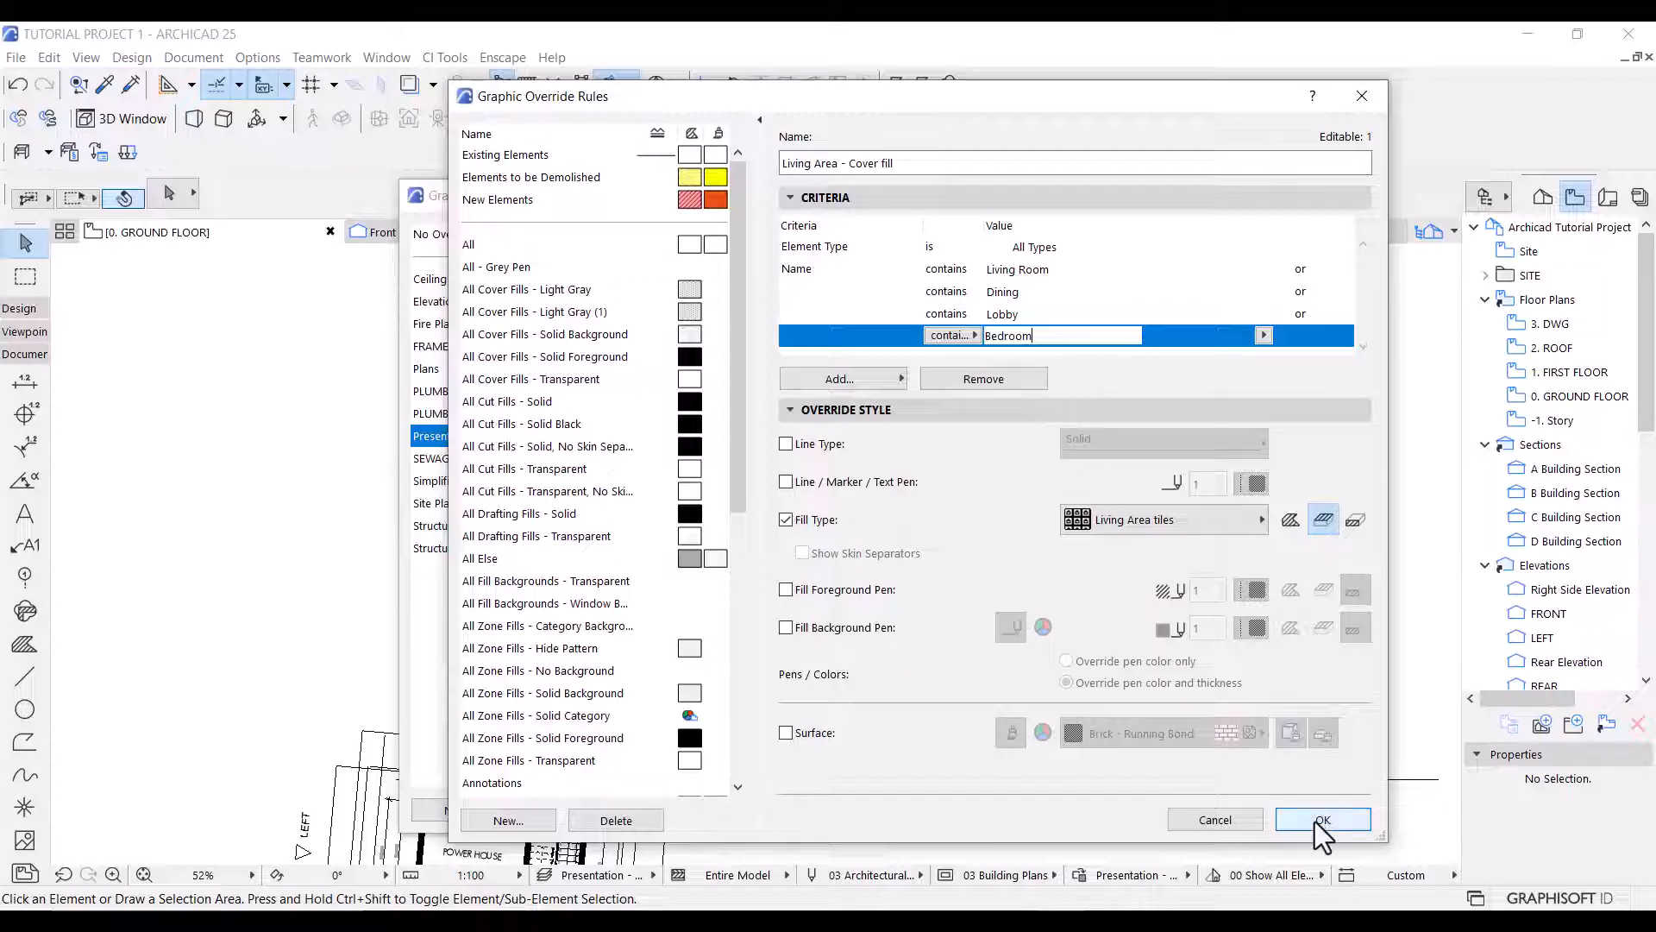
pyautogui.click(1314, 821)
pyautogui.click(1220, 810)
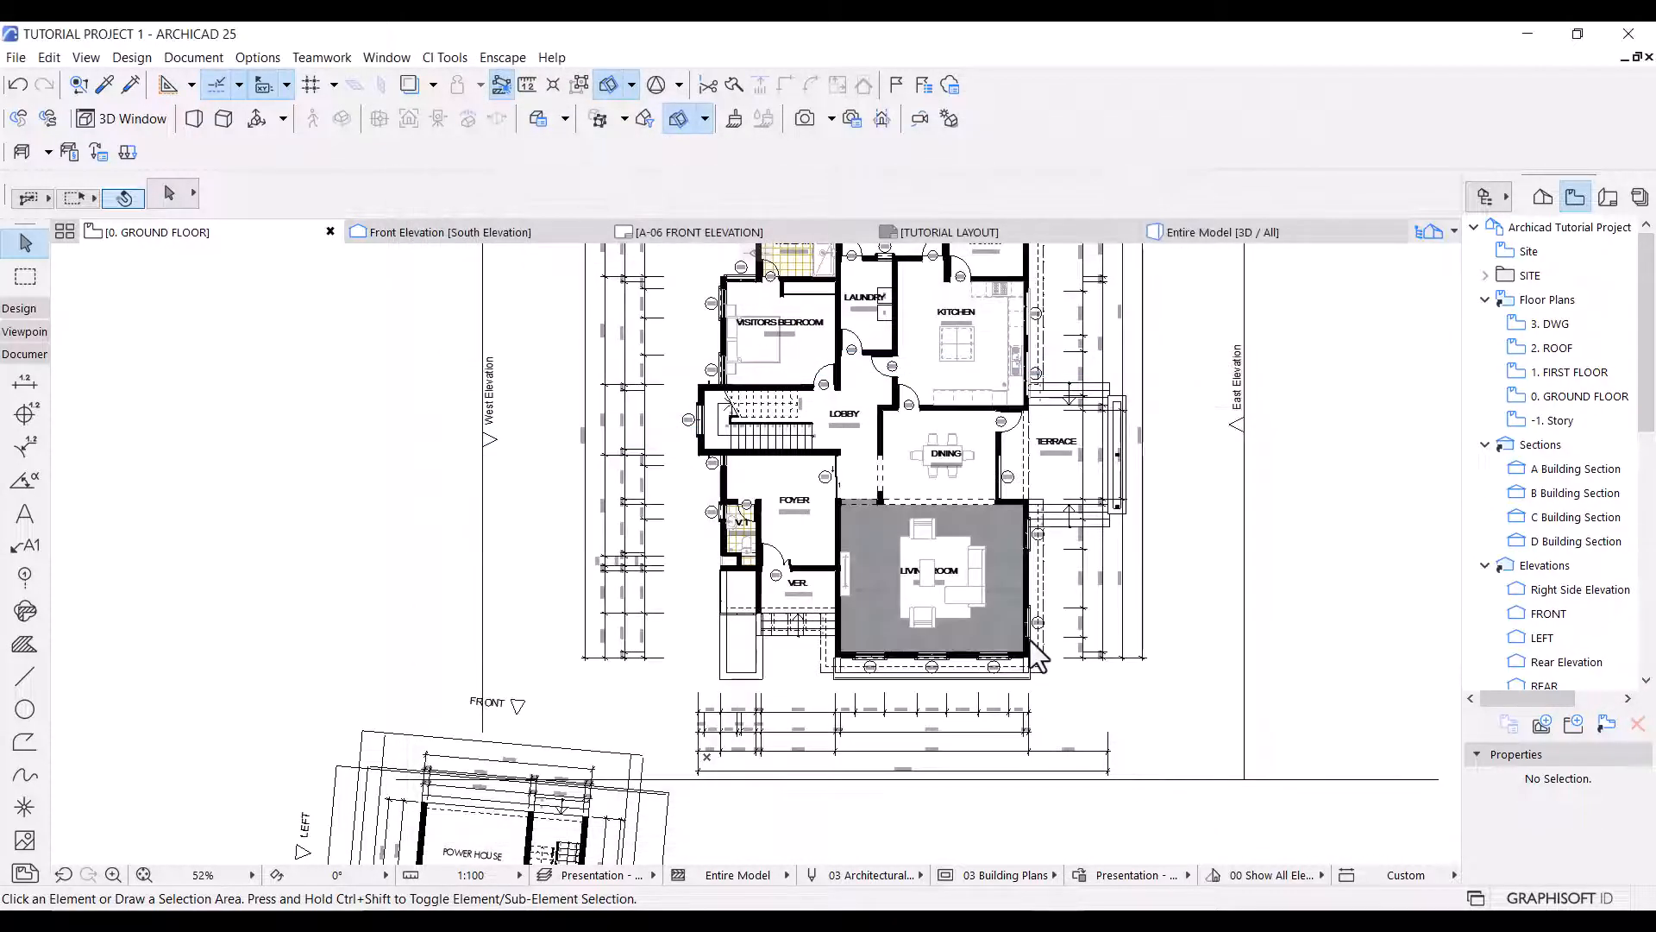
# In the All - Grey Pen rule, override the fill type of cover fills only with the 25 % solid fill.
pyautogui.scroll(1, 876, 416)
pyautogui.moveTo(874, 417)
pyautogui.mouseDown(button='middle')
pyautogui.moveTo(864, 492)
pyautogui.moveTo(828, 550)
pyautogui.mouseUp(button='middle')
pyautogui.scroll(5, 940, 616)
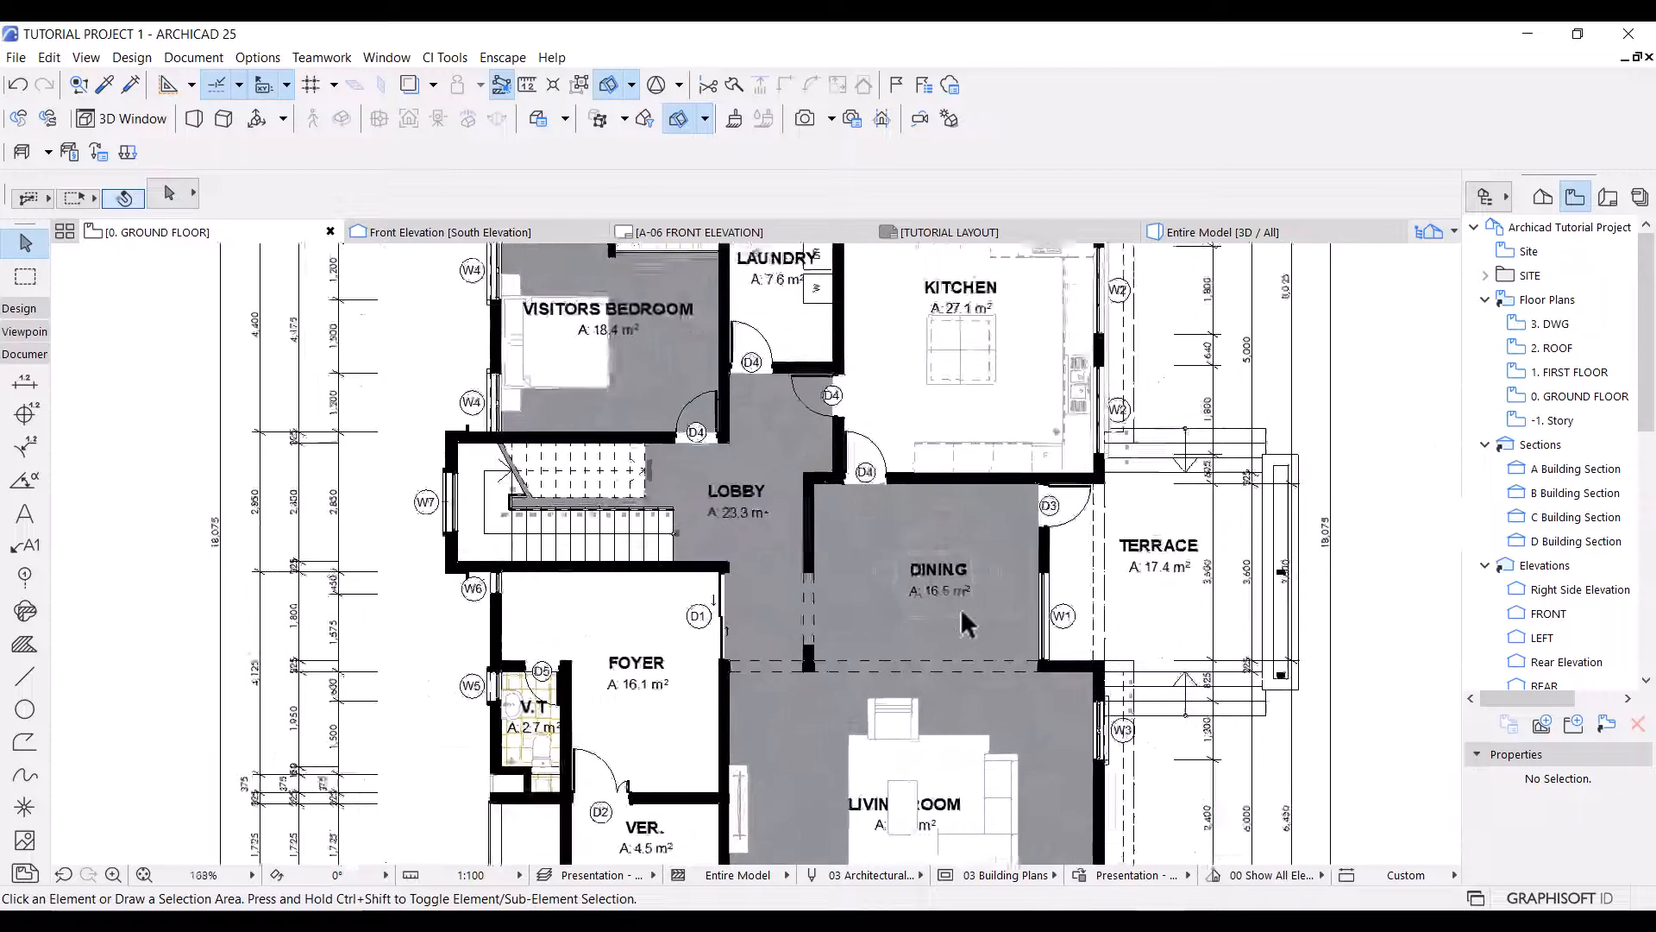
pyautogui.scroll(3, 958, 606)
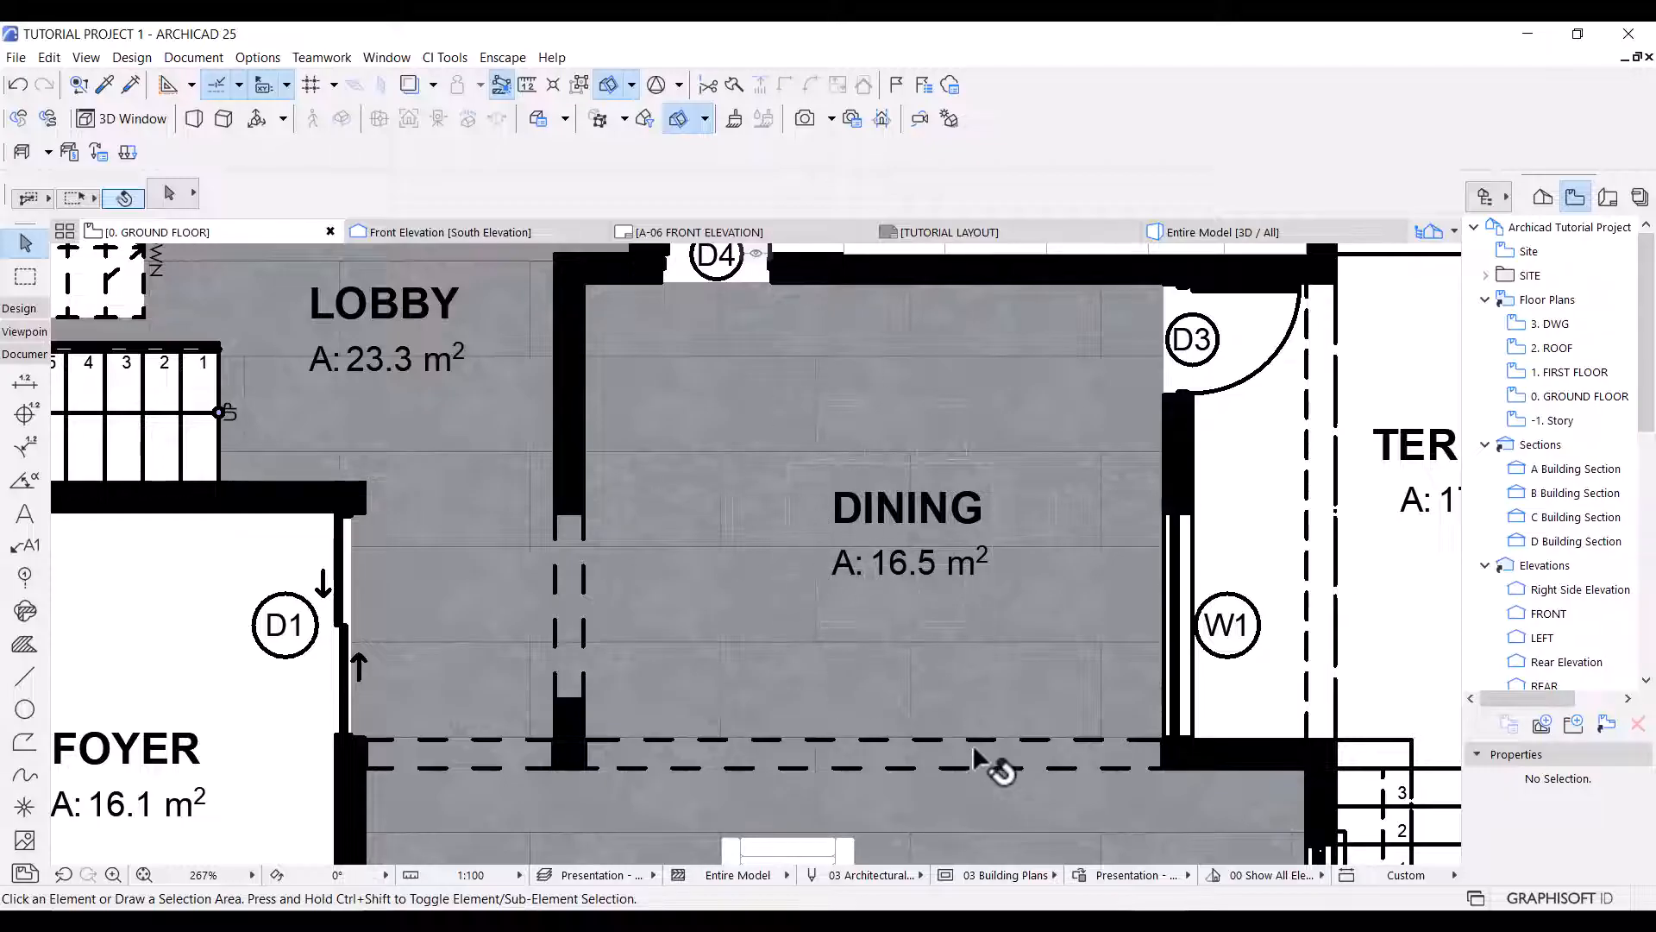
pyautogui.click(1080, 874)
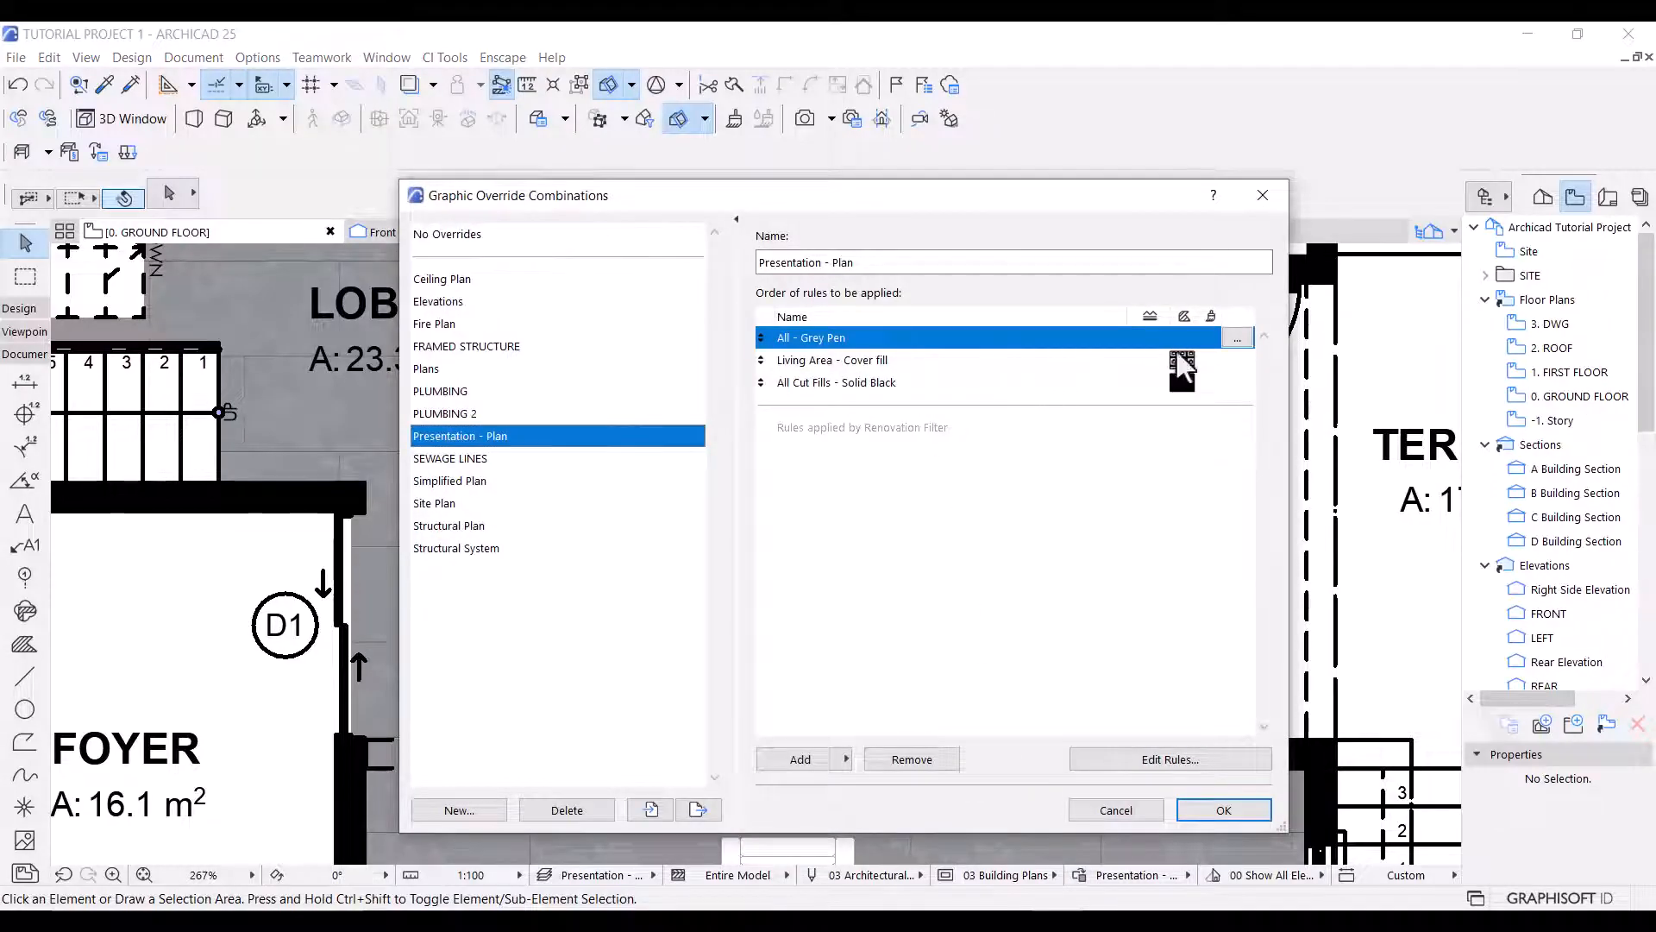
pyautogui.click(1239, 338)
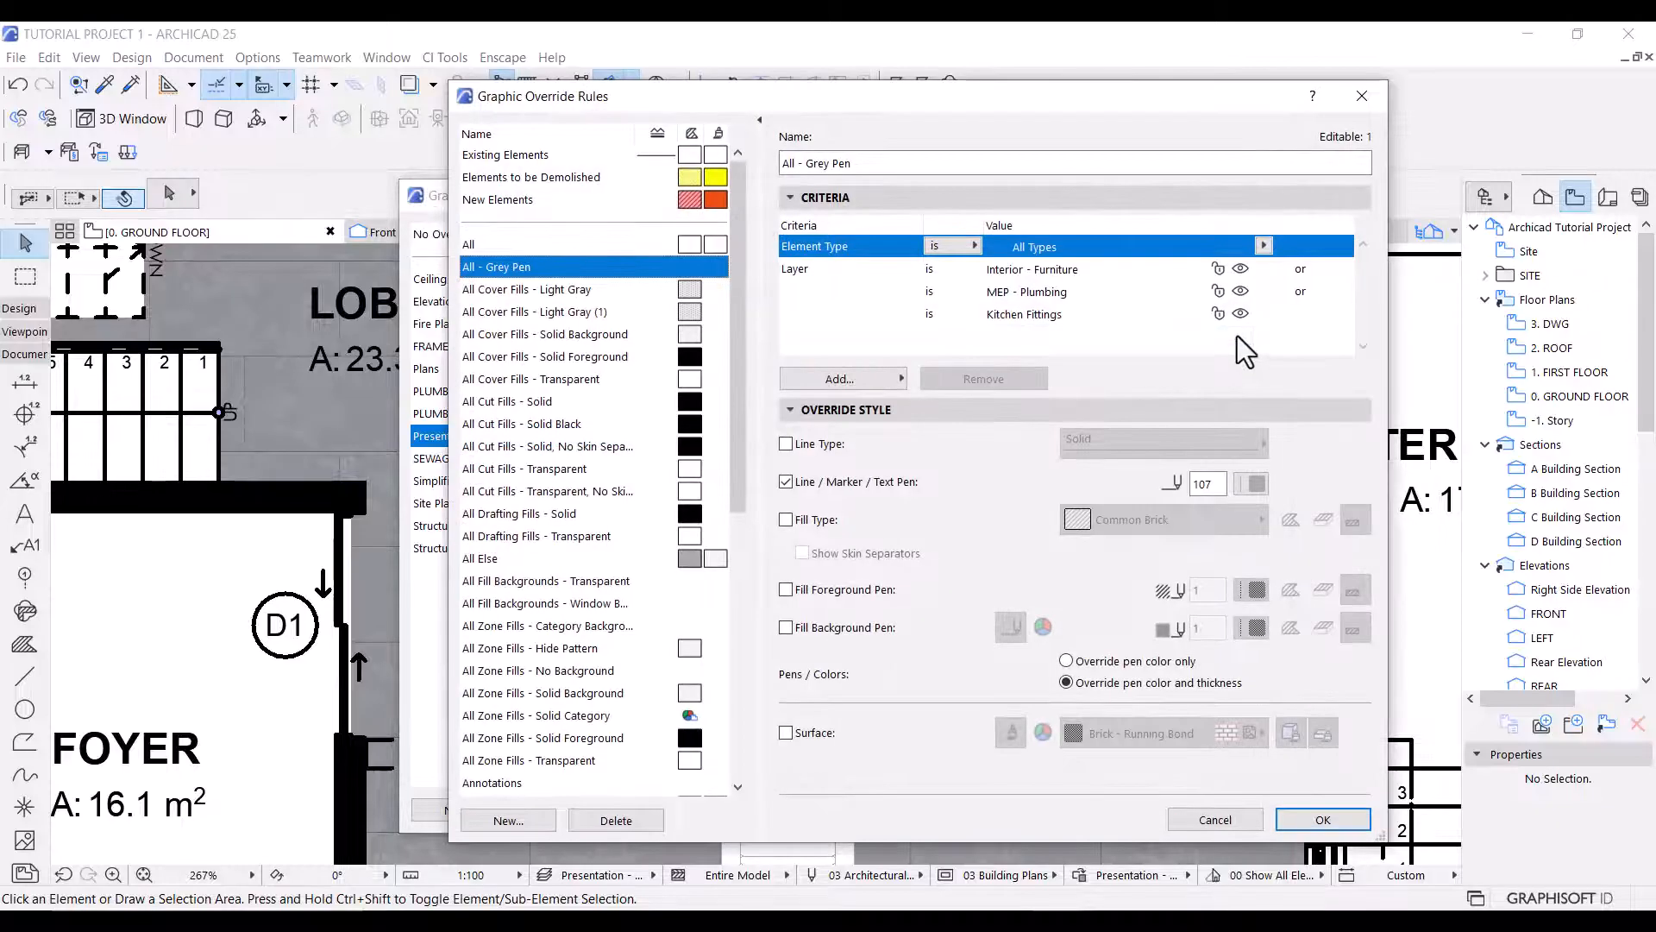
pyautogui.click(786, 519)
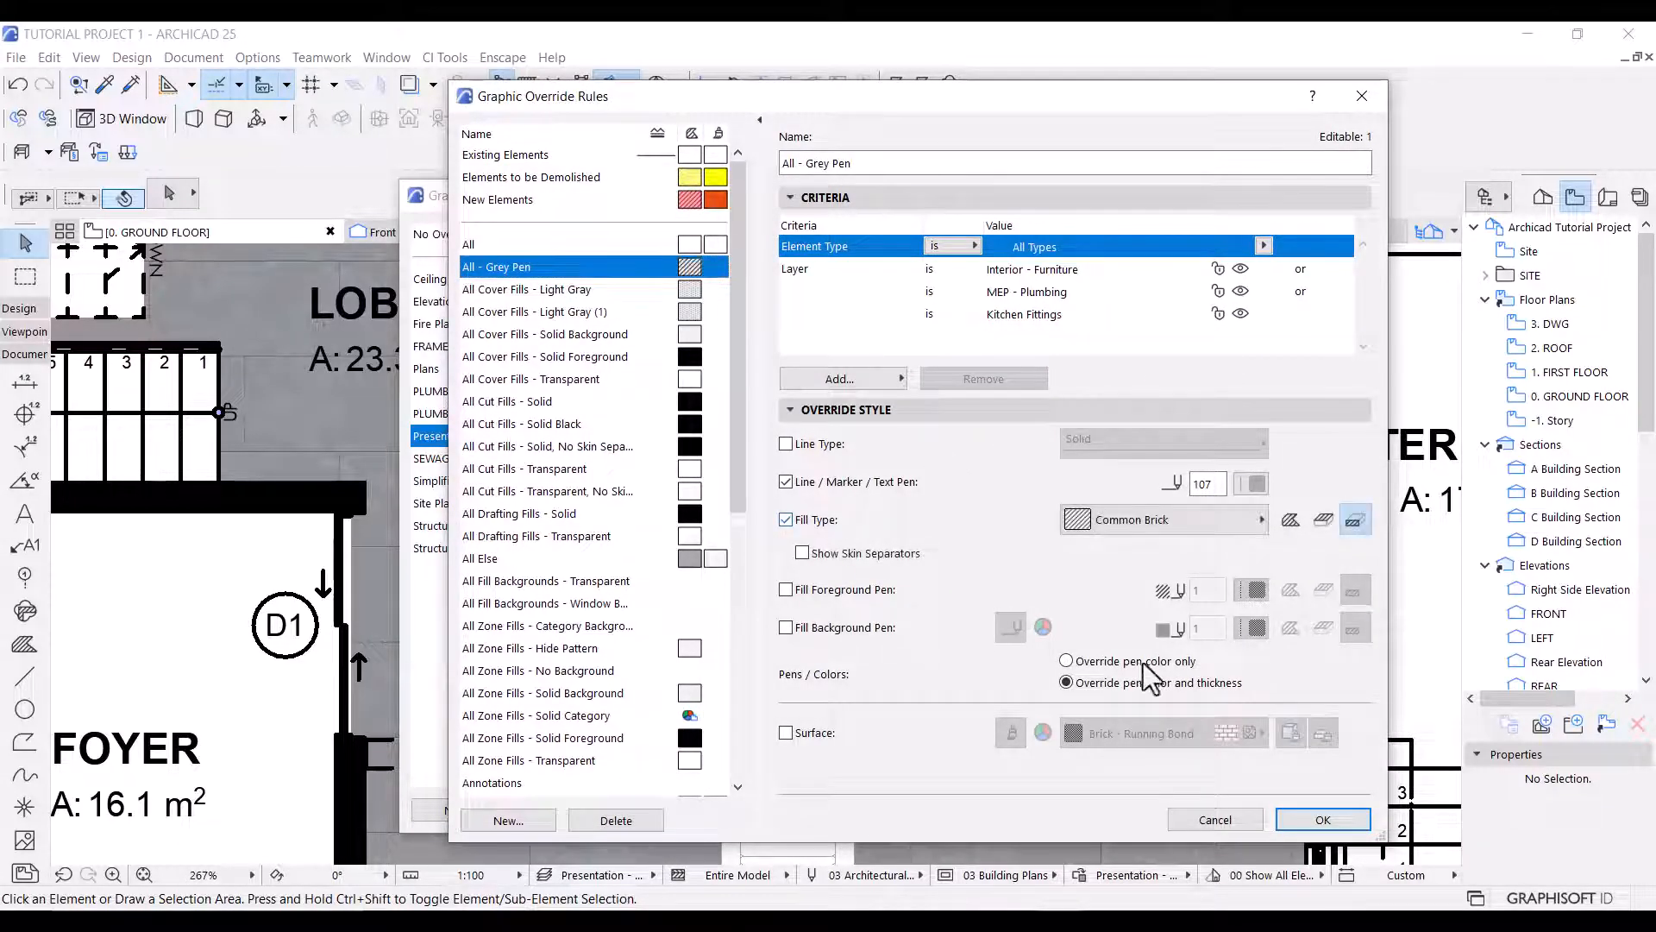
pyautogui.click(1325, 521)
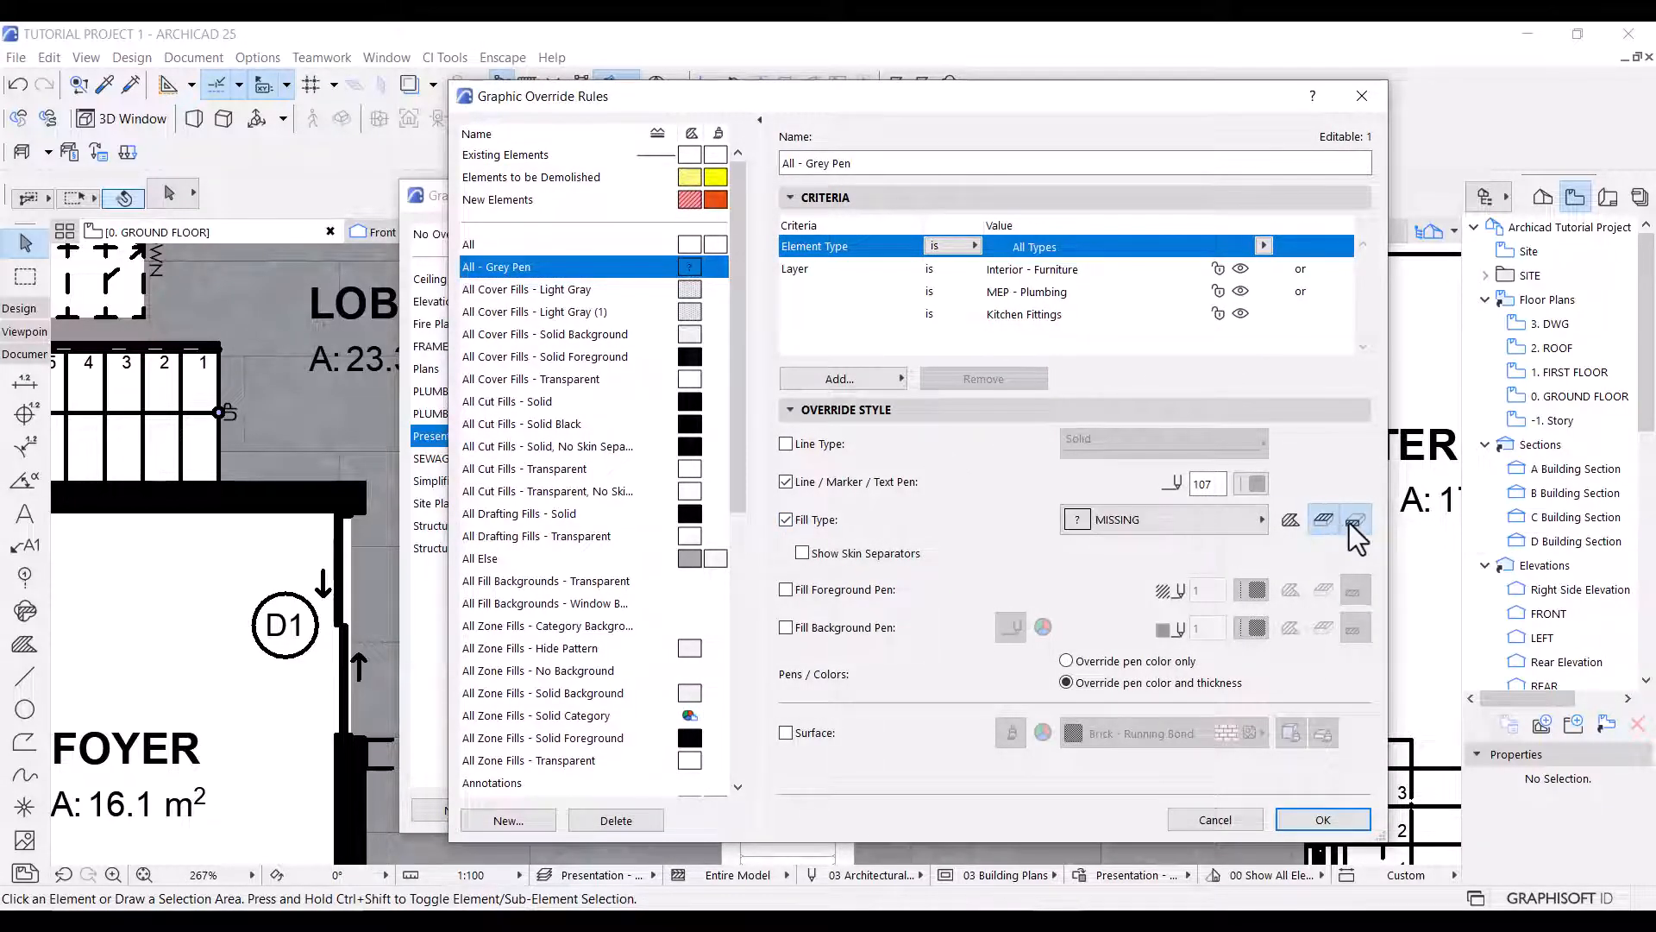
pyautogui.click(1141, 520)
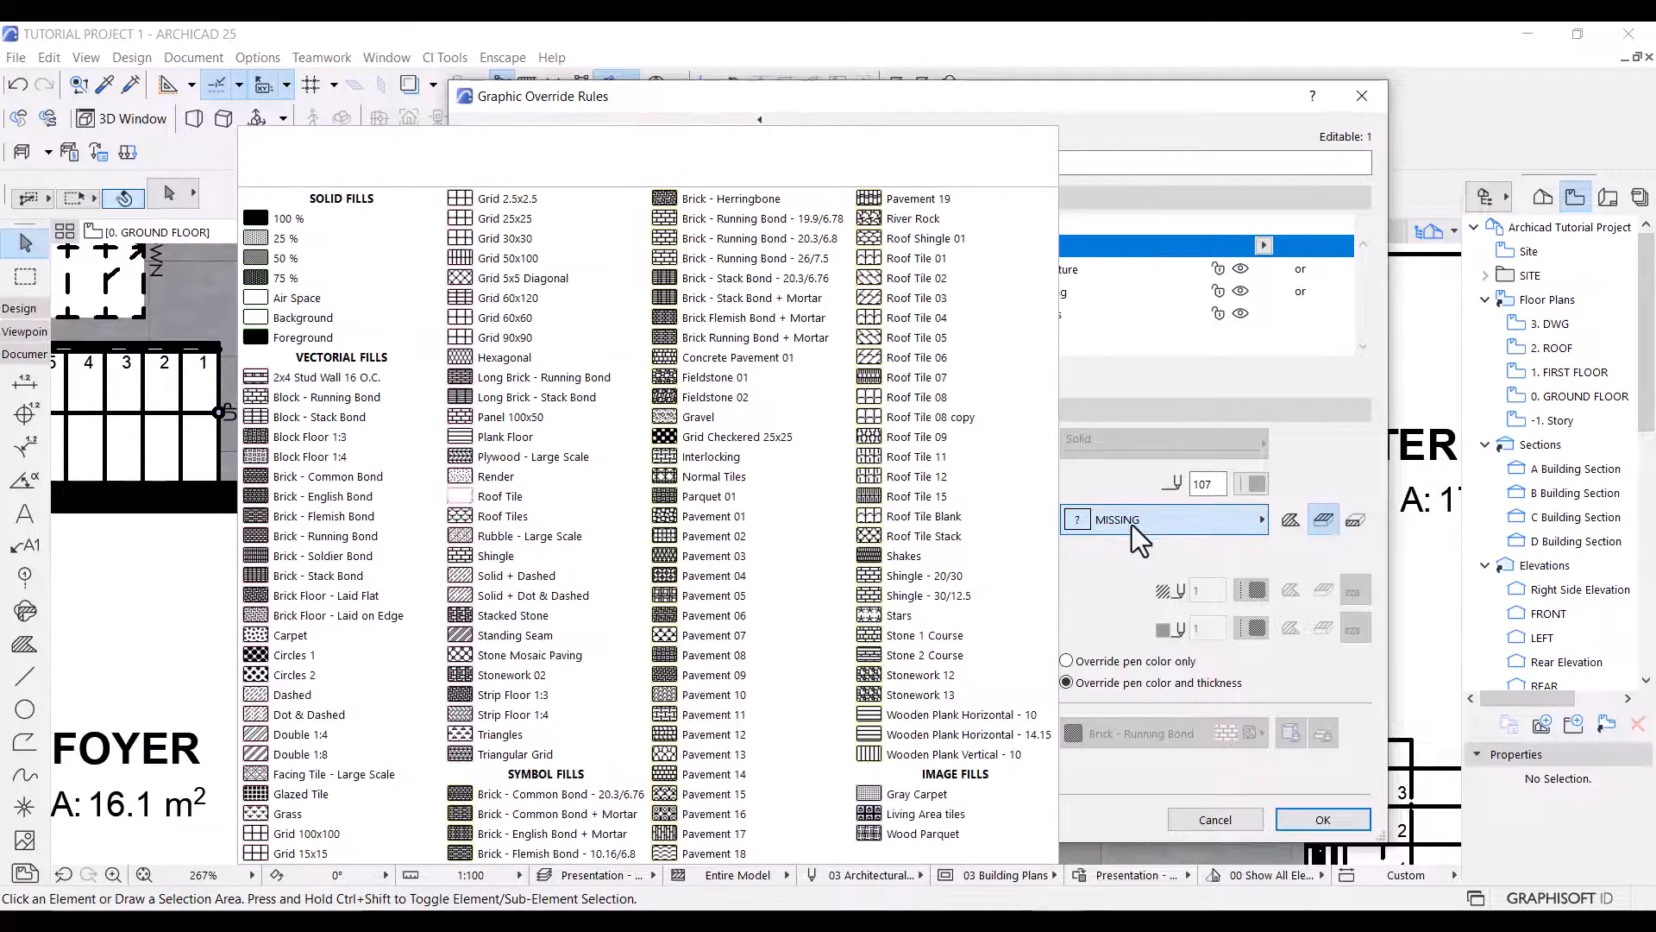
pyautogui.click(287, 240)
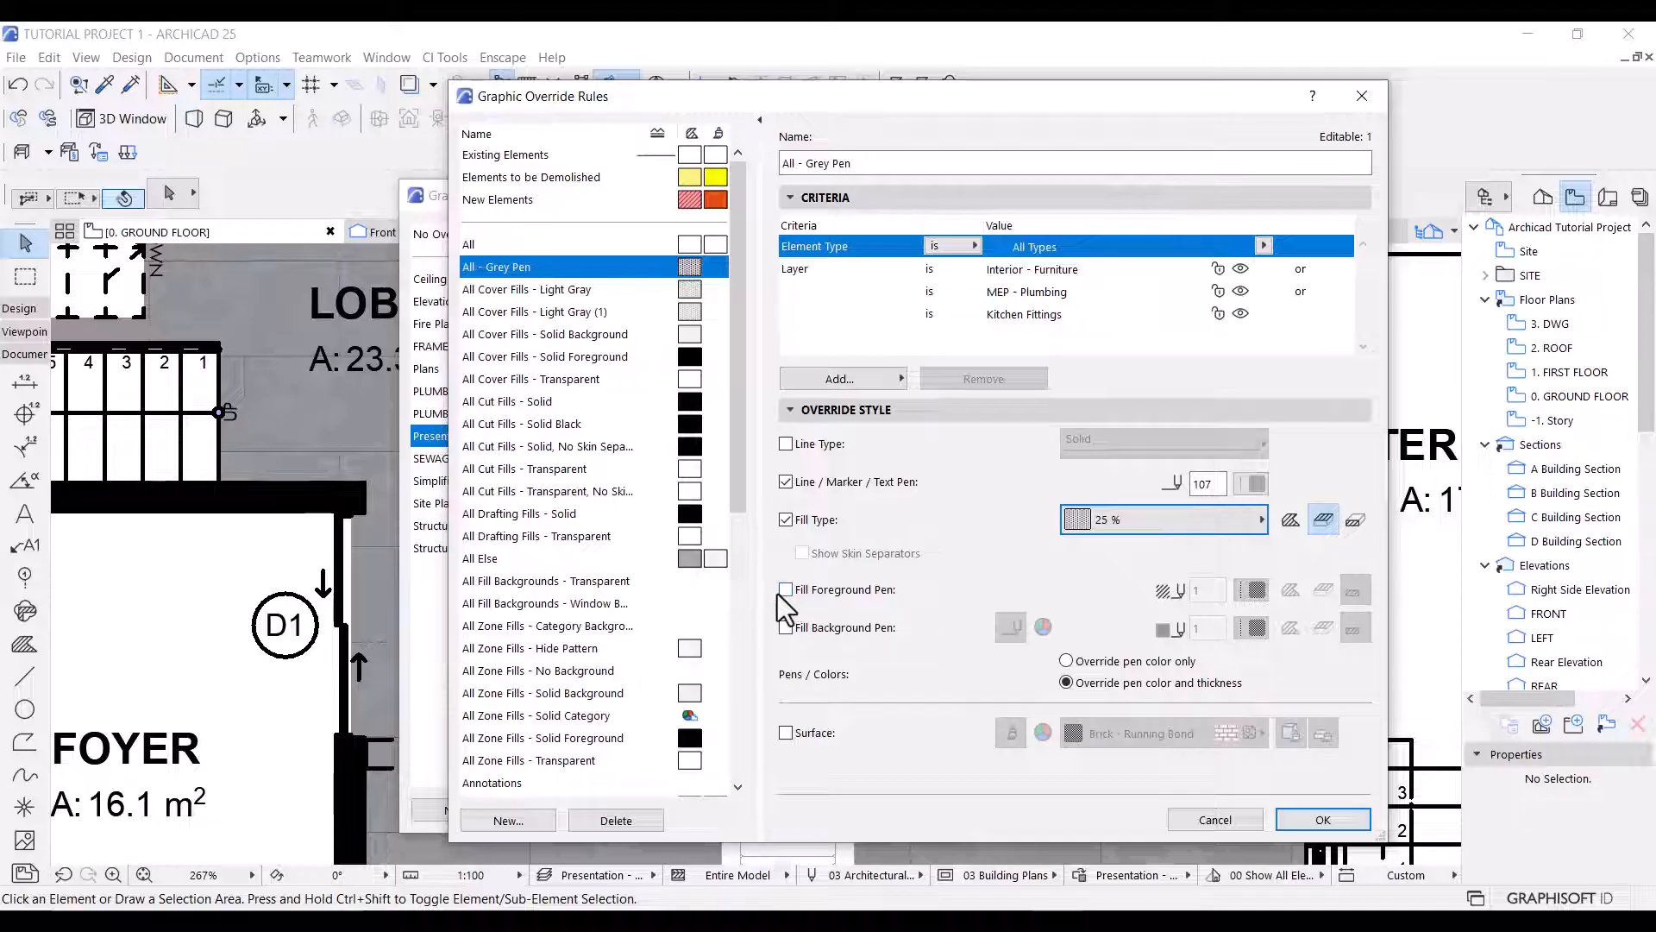
# Override the fill foreground pen with pen 19 in the All - Grey Pen rule and apply the combination to the plan.
pyautogui.click(784, 590)
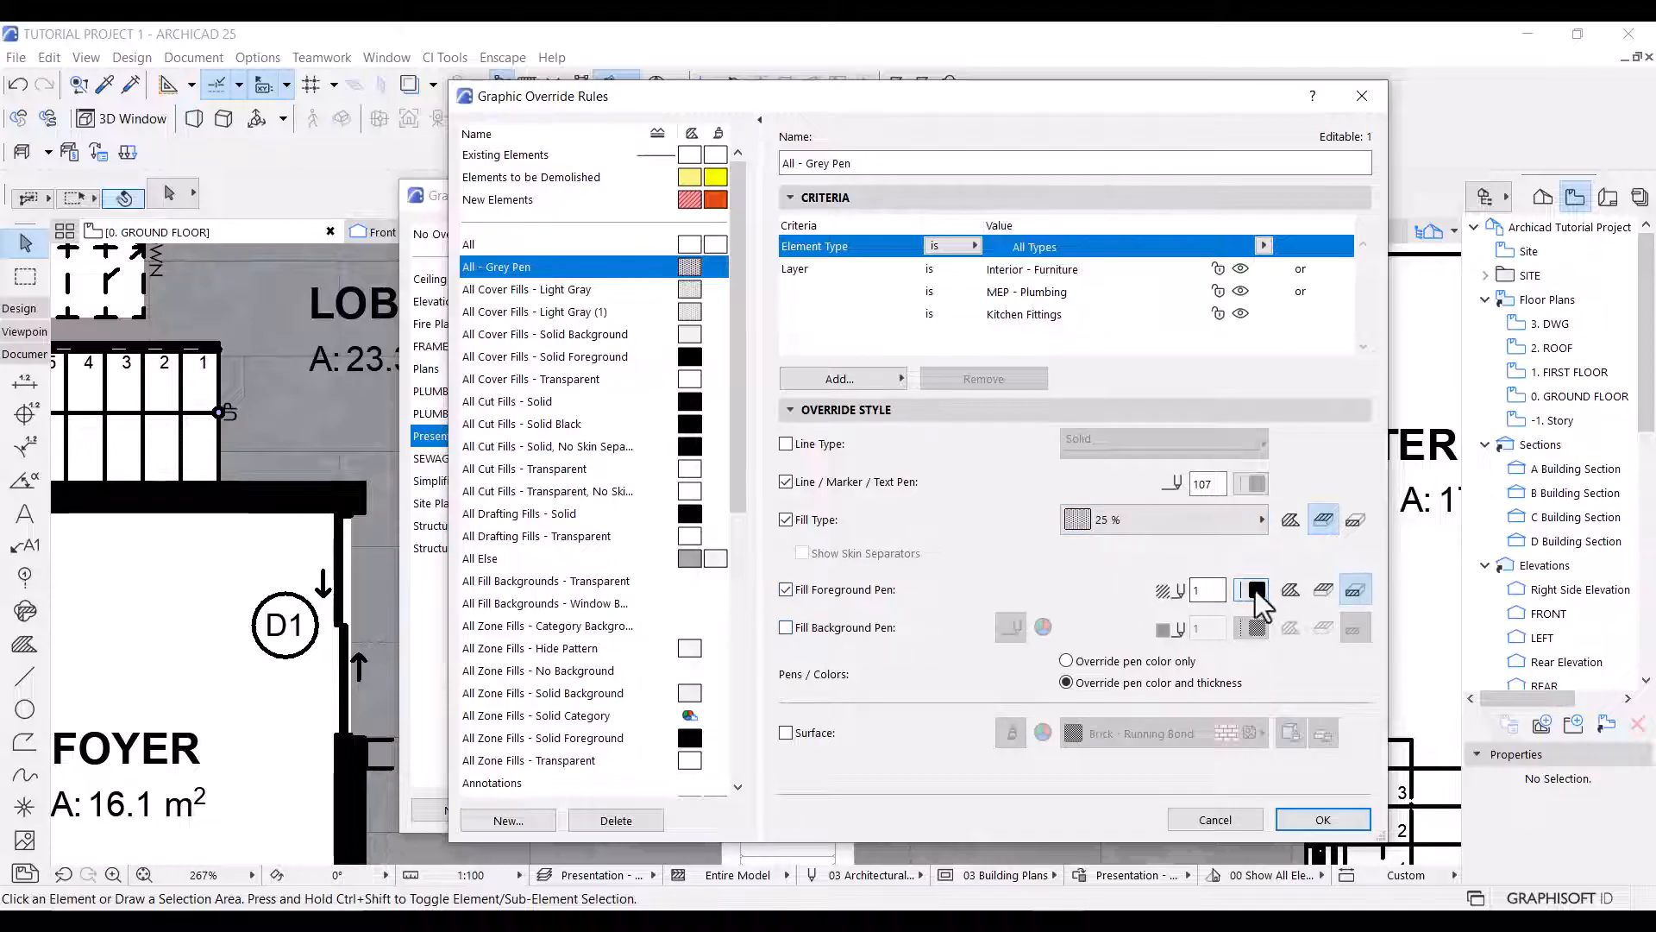
pyautogui.click(1257, 591)
pyautogui.click(1251, 635)
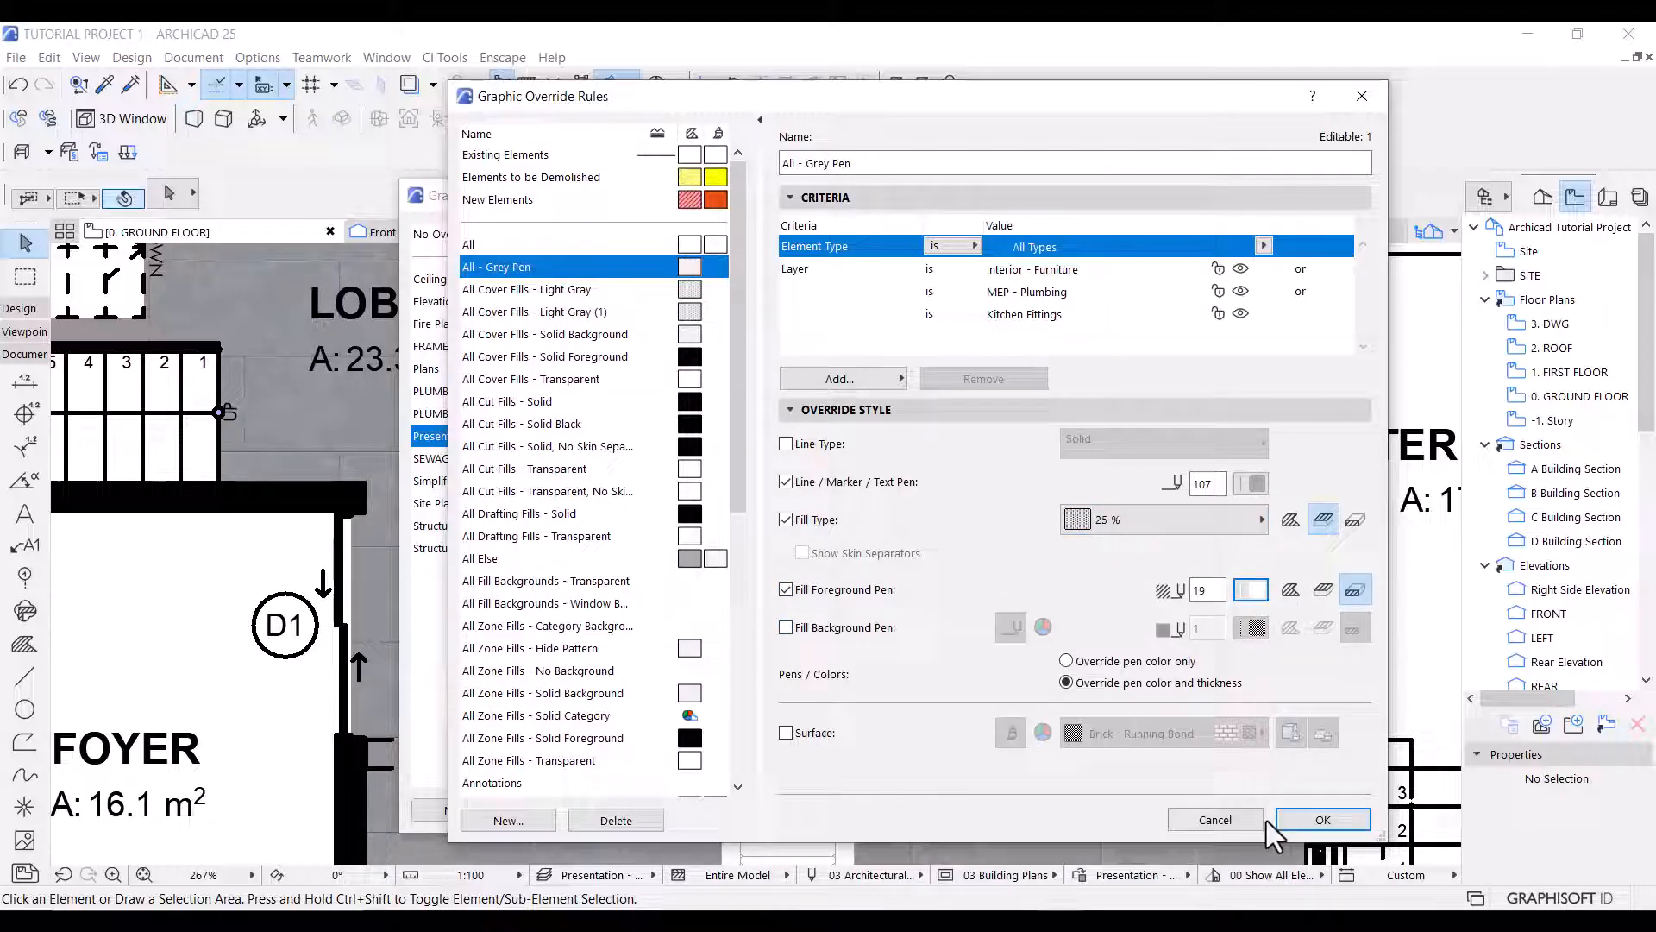
pyautogui.click(1312, 821)
pyautogui.click(1221, 817)
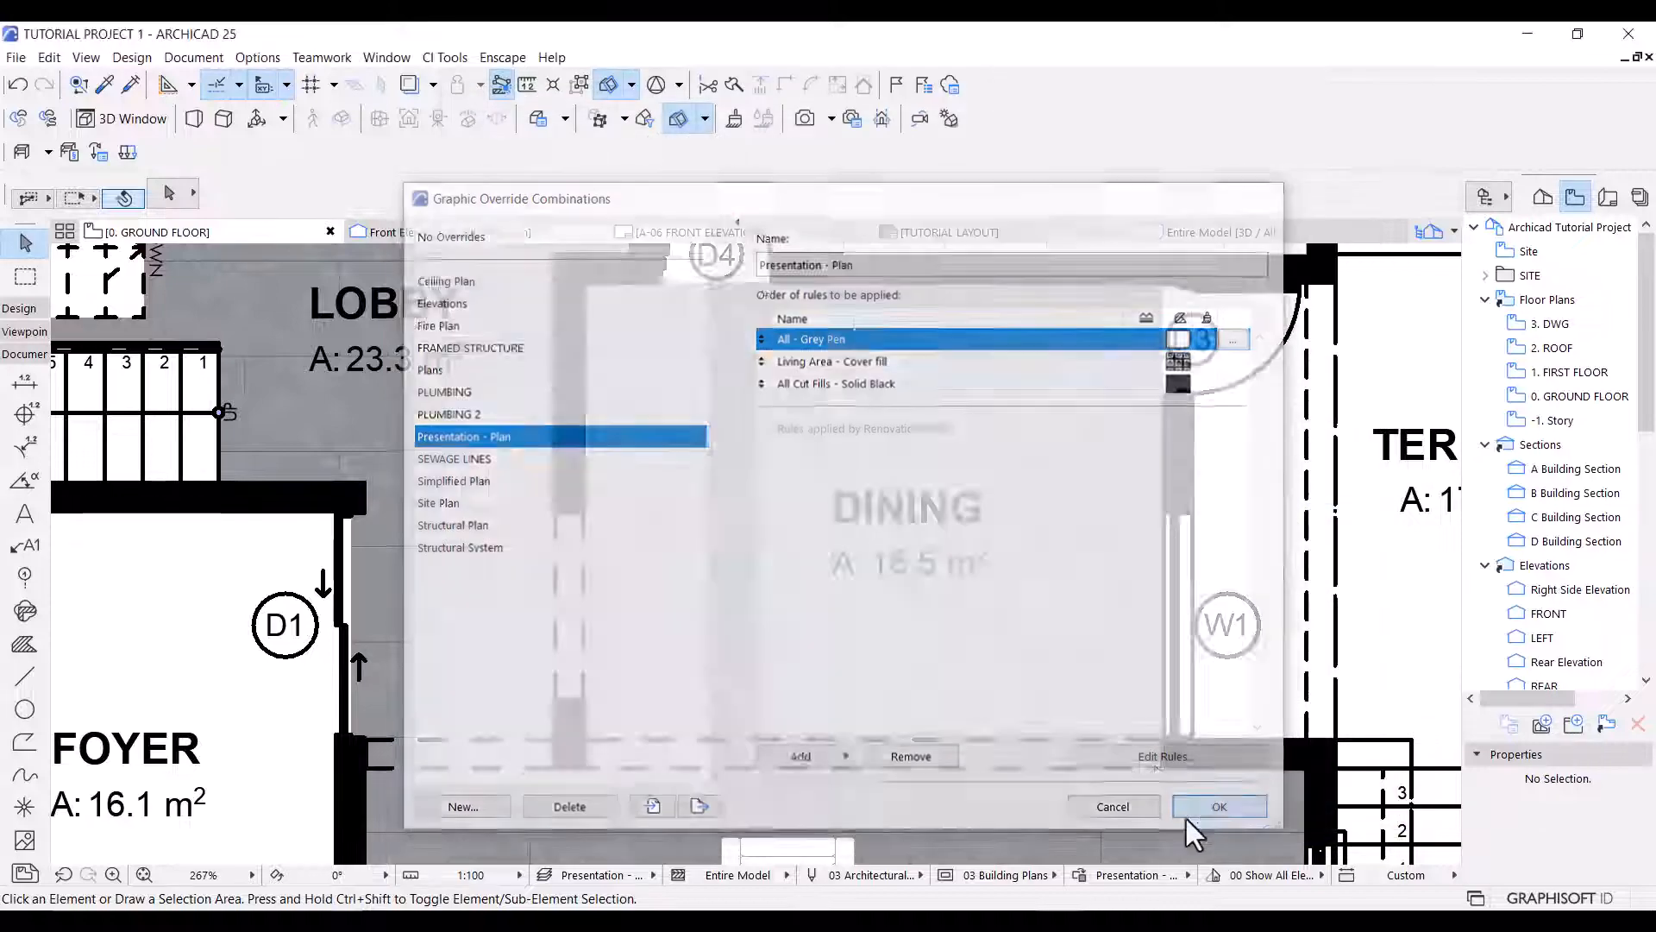
pyautogui.scroll(-5, 880, 487)
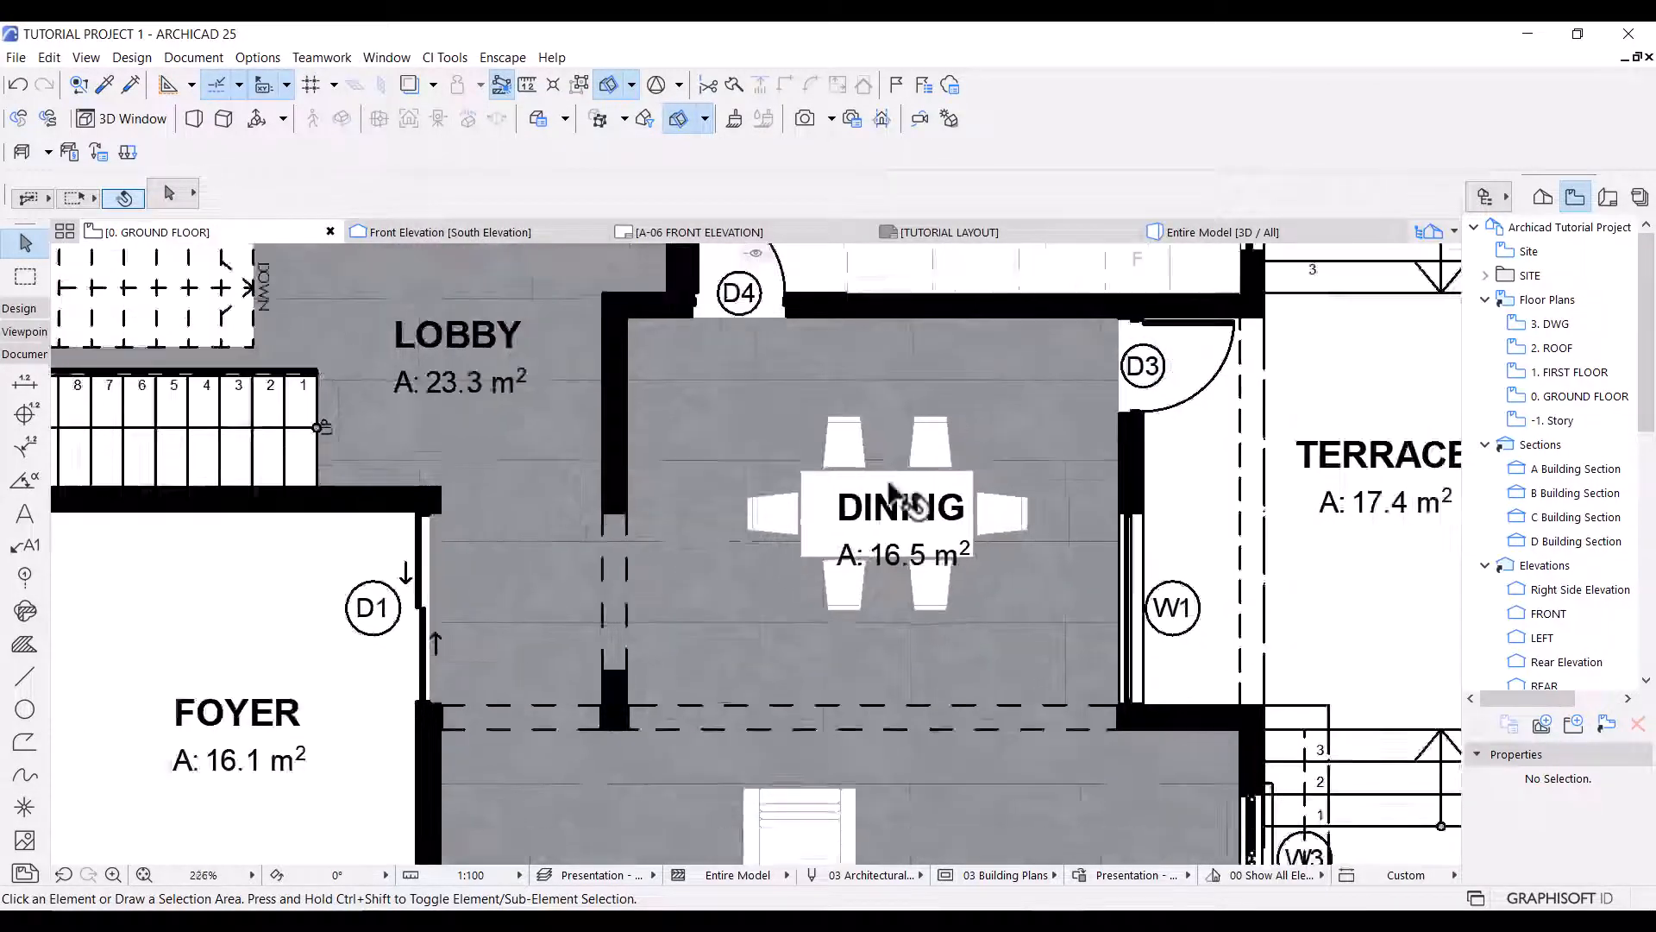
pyautogui.moveTo(919, 678); pyautogui.dragTo(1091, 608, button='middle')
pyautogui.scroll(-1, 1084, 581)
pyautogui.scroll(-1, 1304, 636)
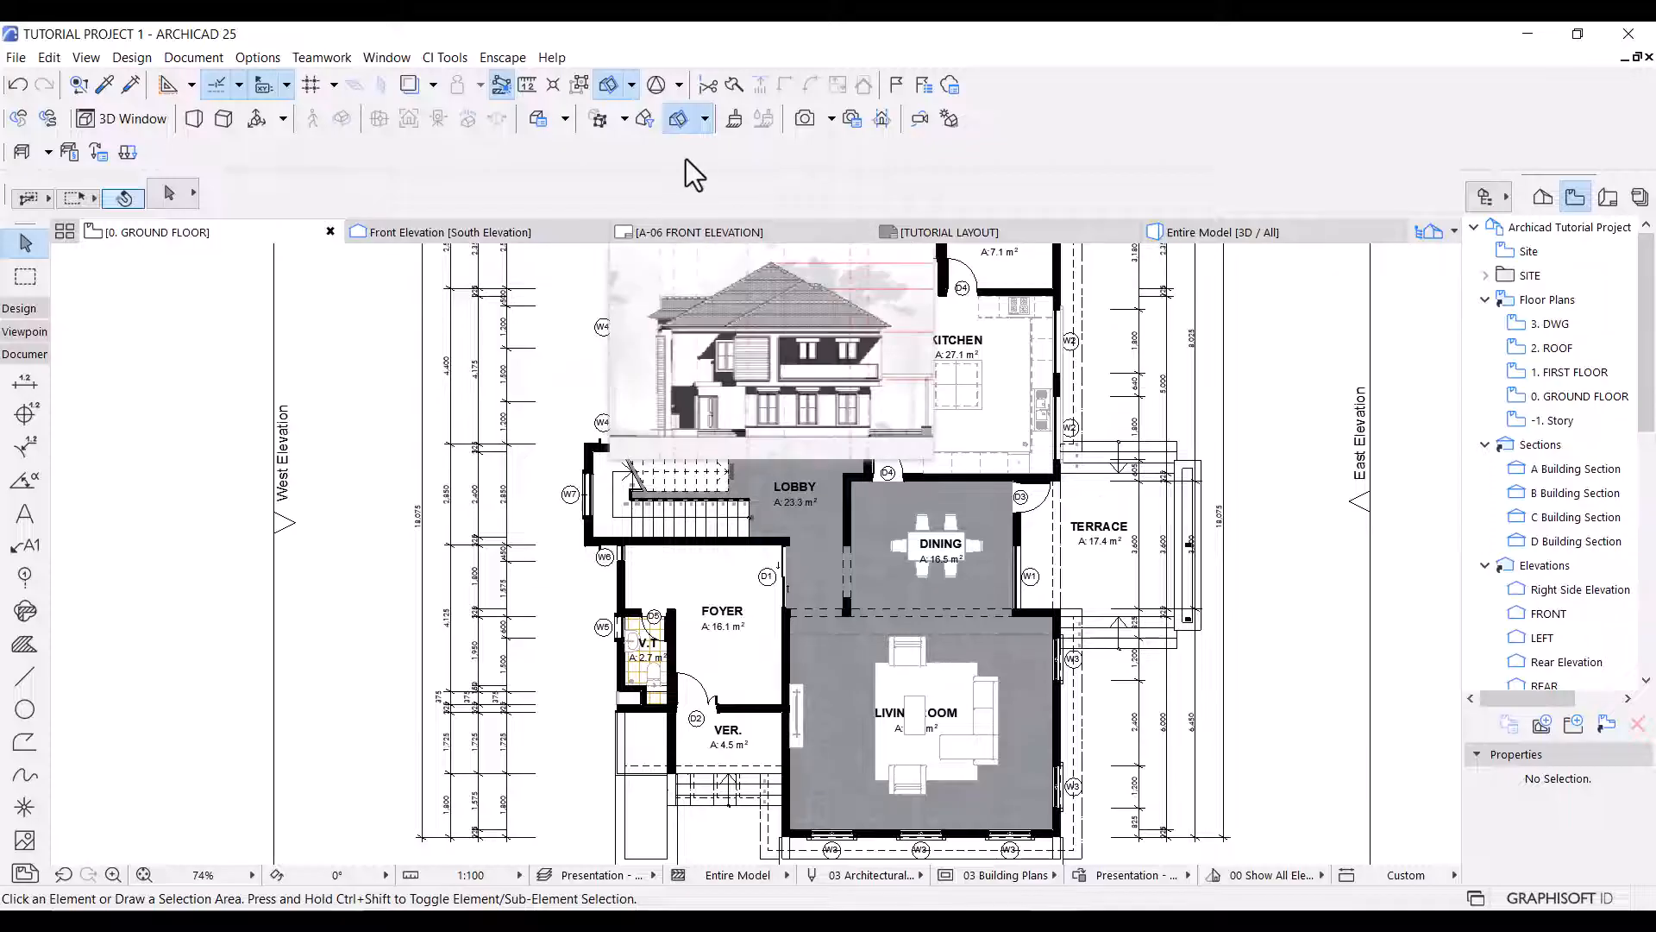
# Create a new image fill named Kitchen Tiles in the fill attributes.
pyautogui.click(257, 57)
pyautogui.moveTo(345, 84)
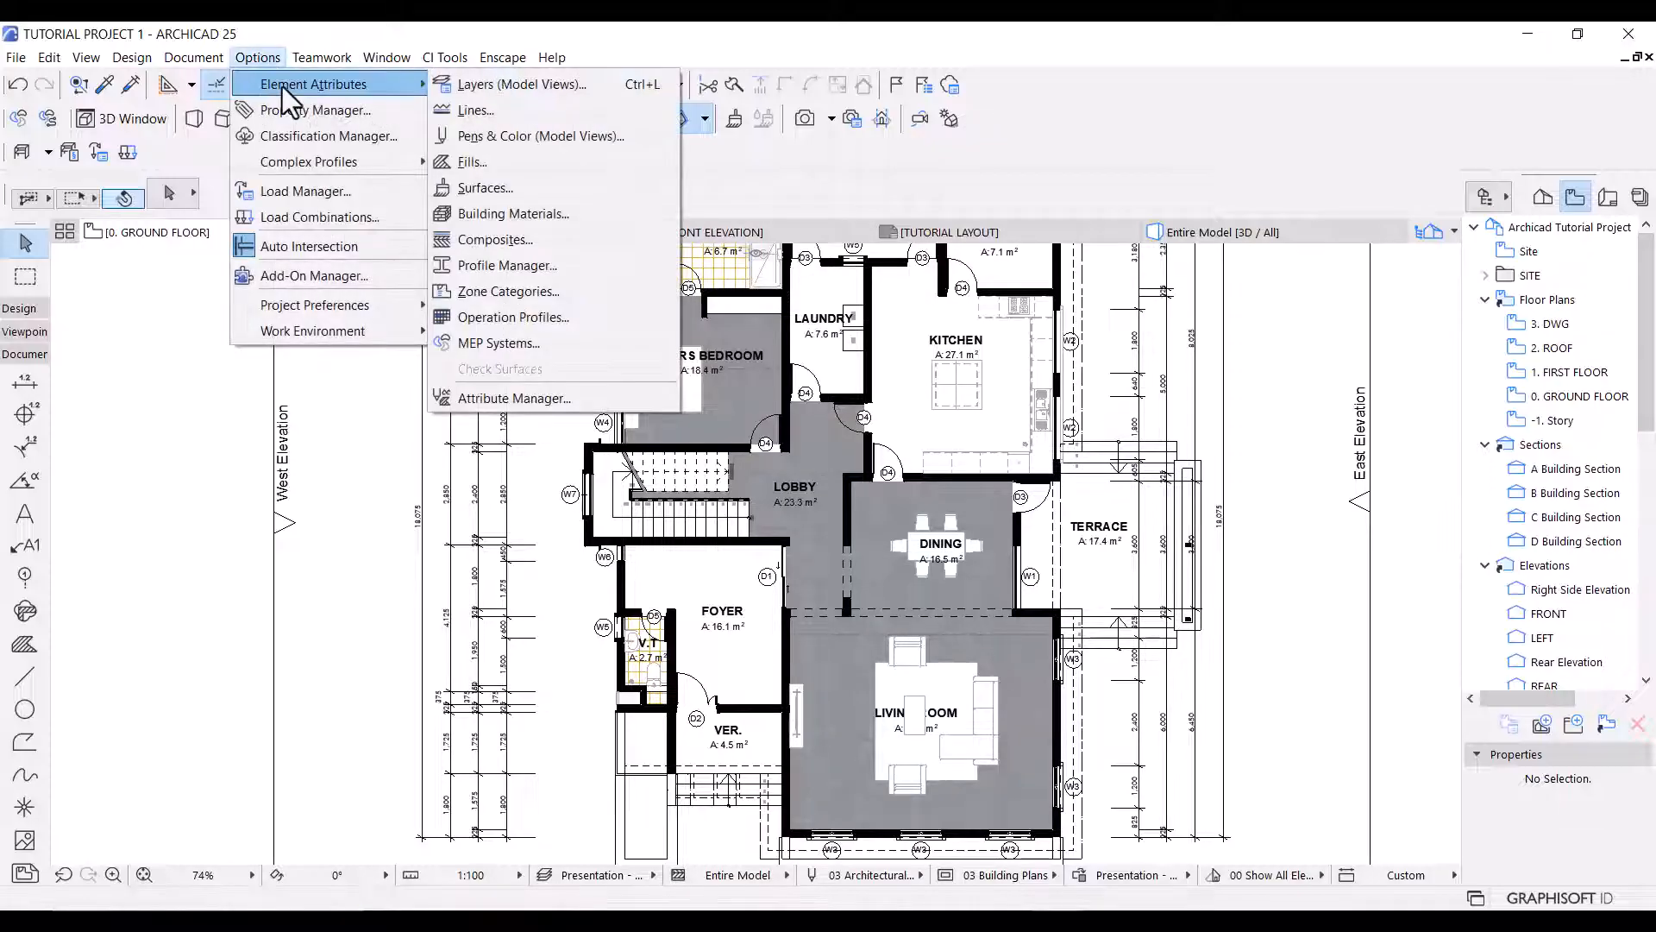
pyautogui.click(535, 168)
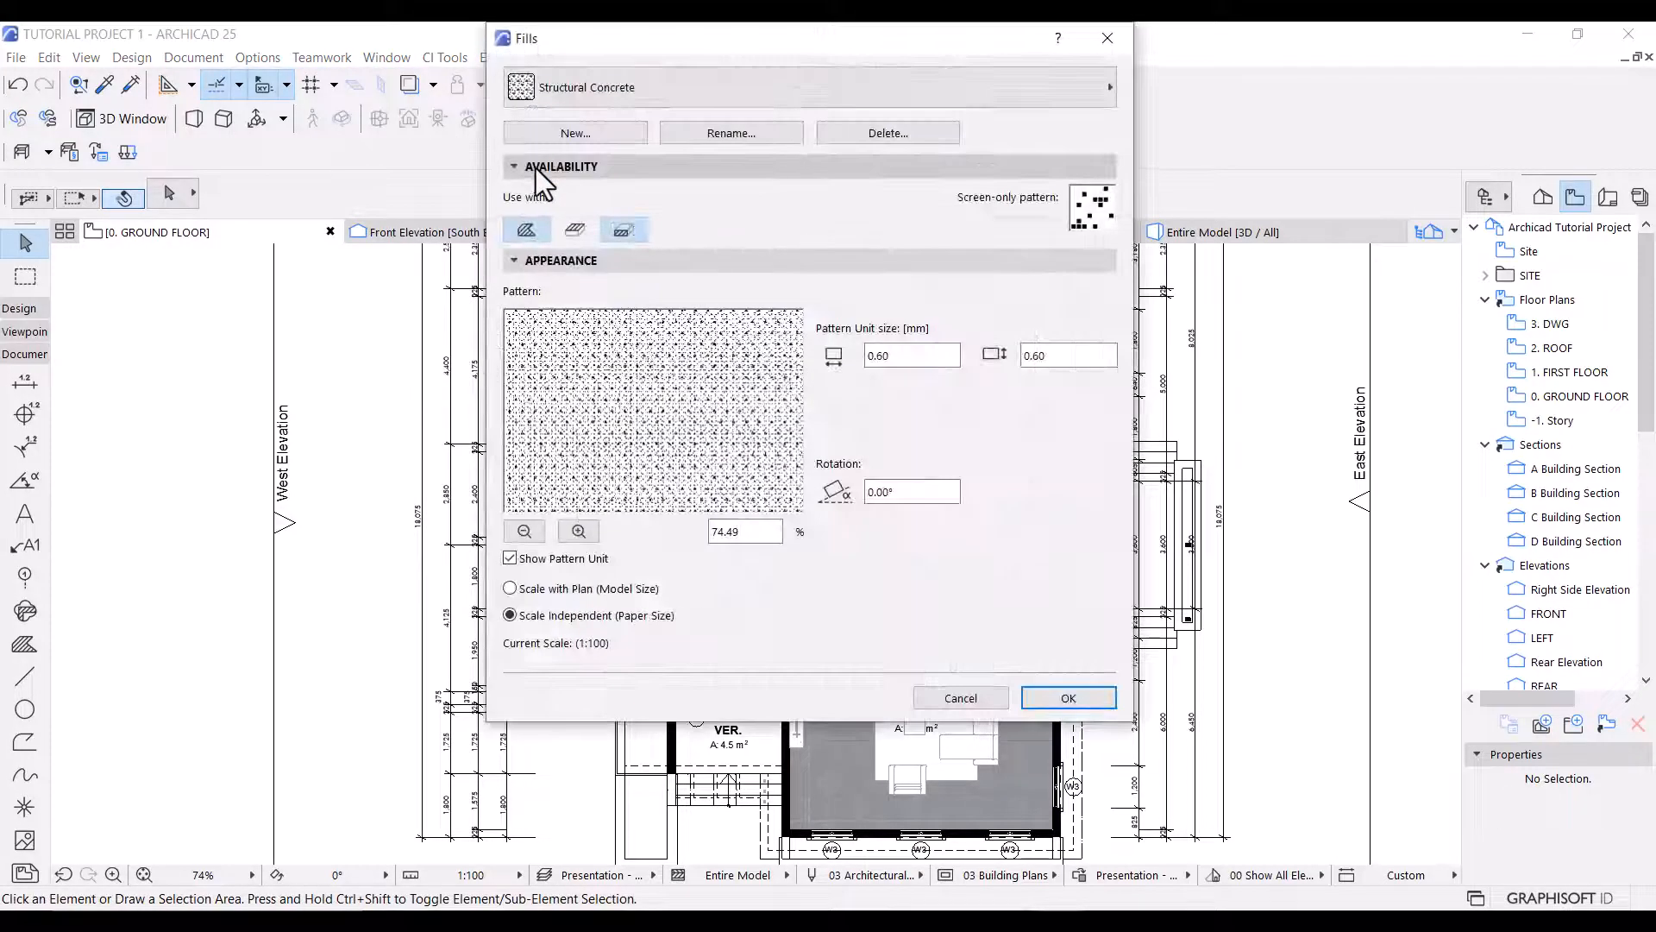
pyautogui.click(567, 134)
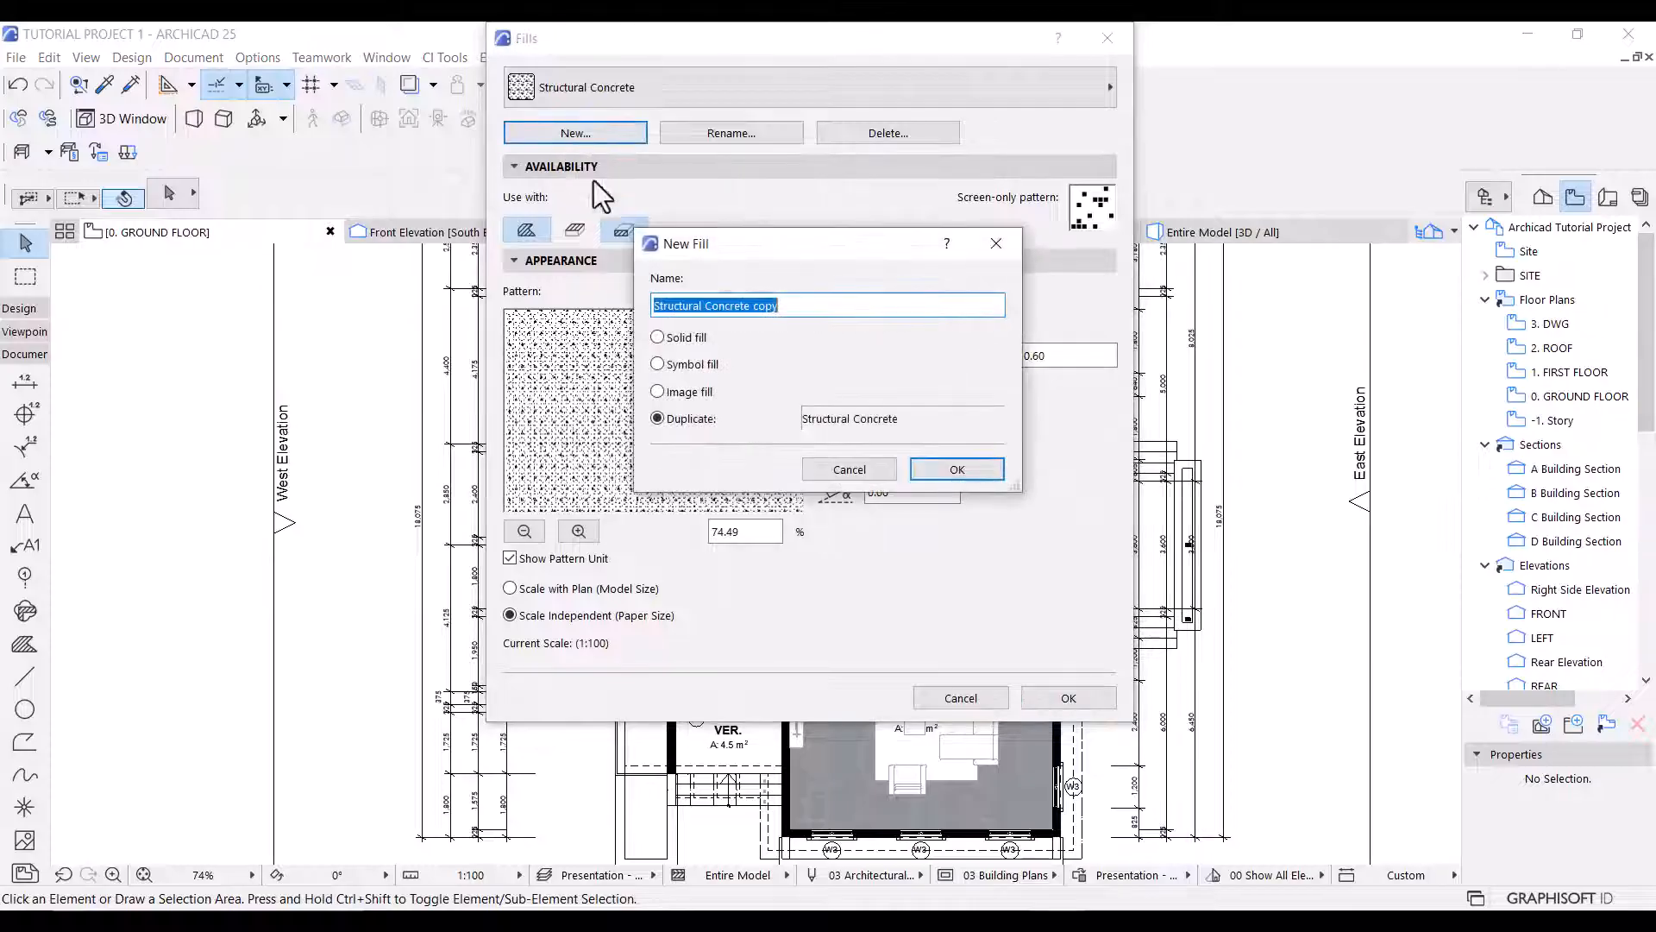
pyautogui.click(690, 391)
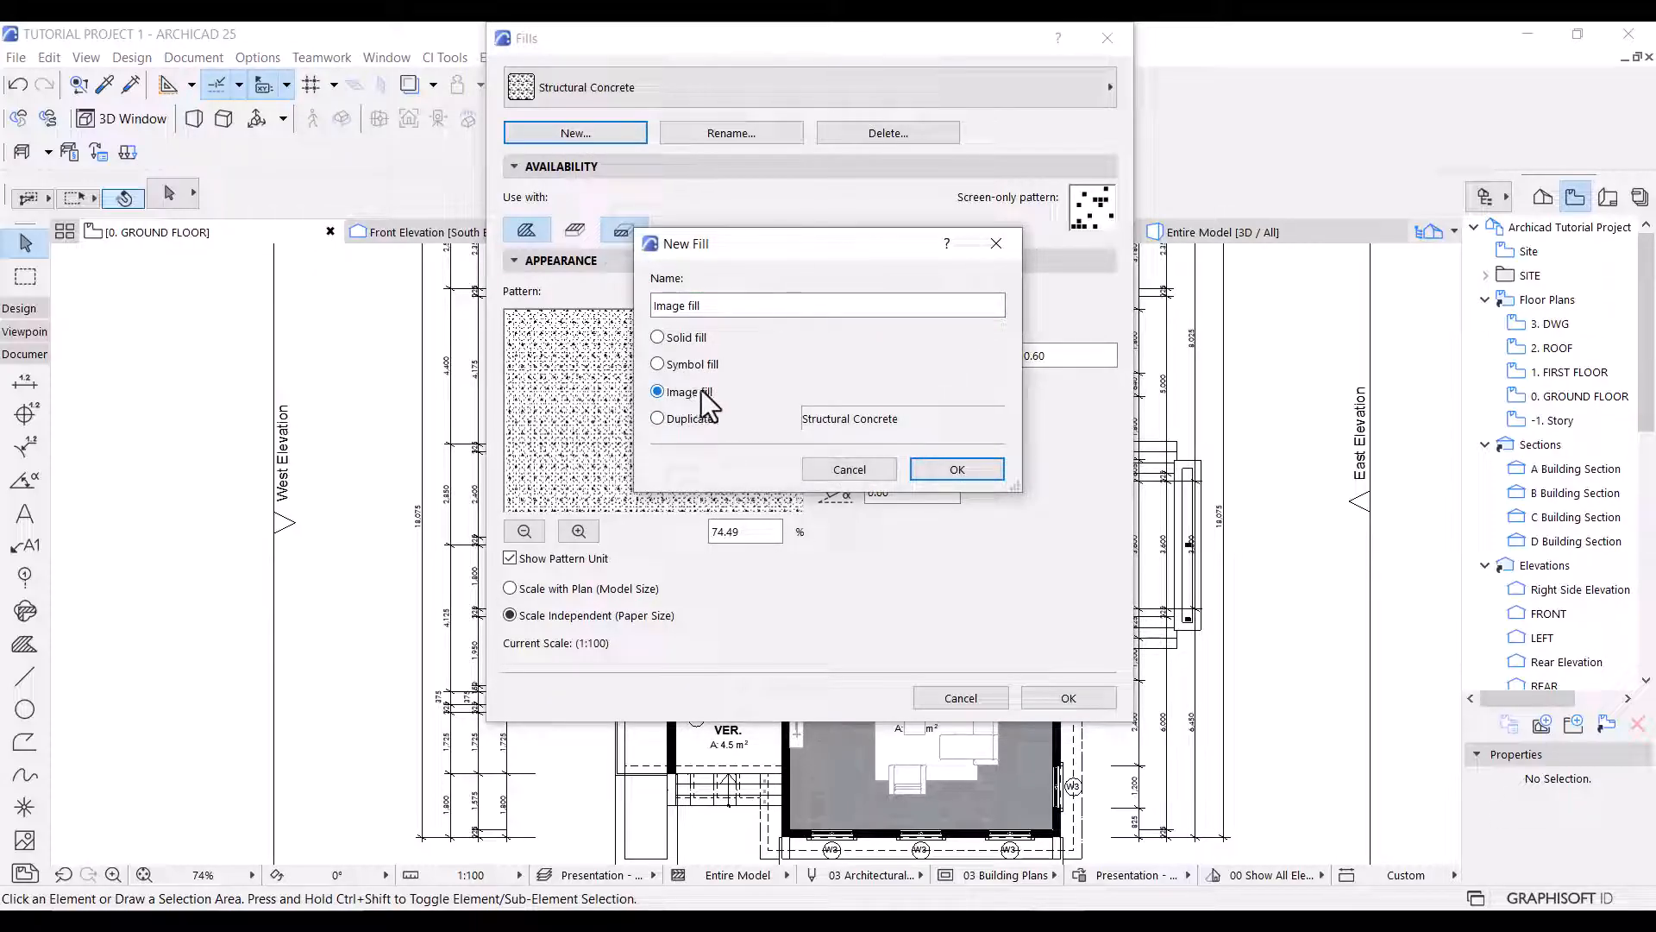
pyautogui.doubleClick(731, 306)
pyautogui.hotkey('ctrl', 'a')
pyautogui.write('Kit')
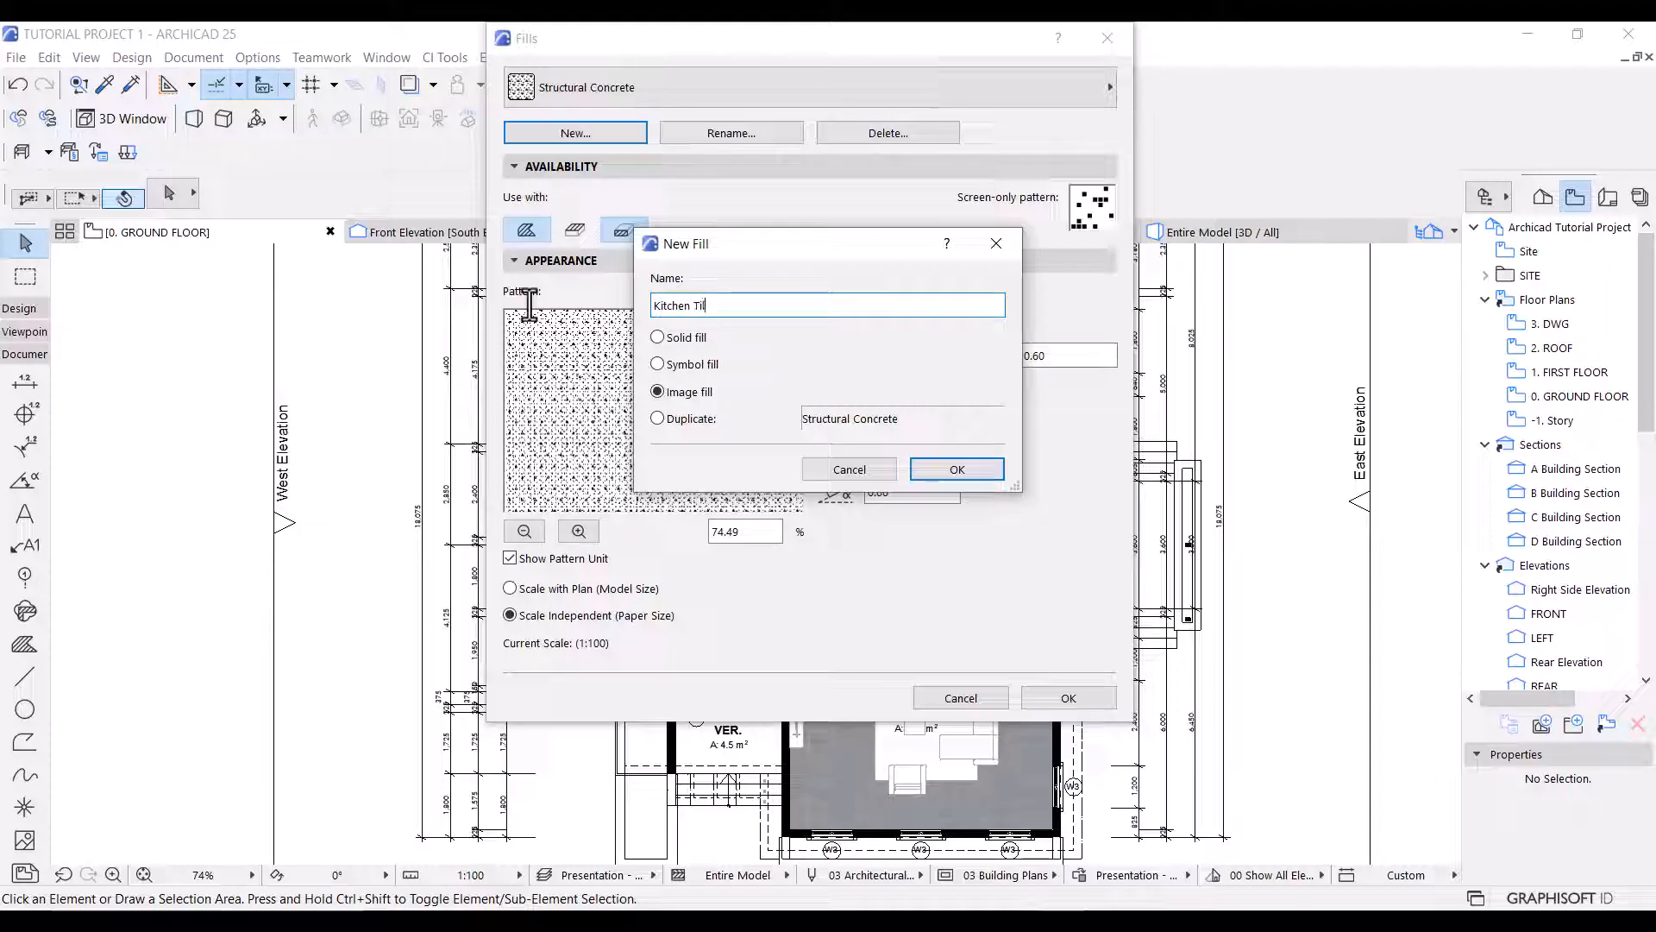
pyautogui.click(956, 470)
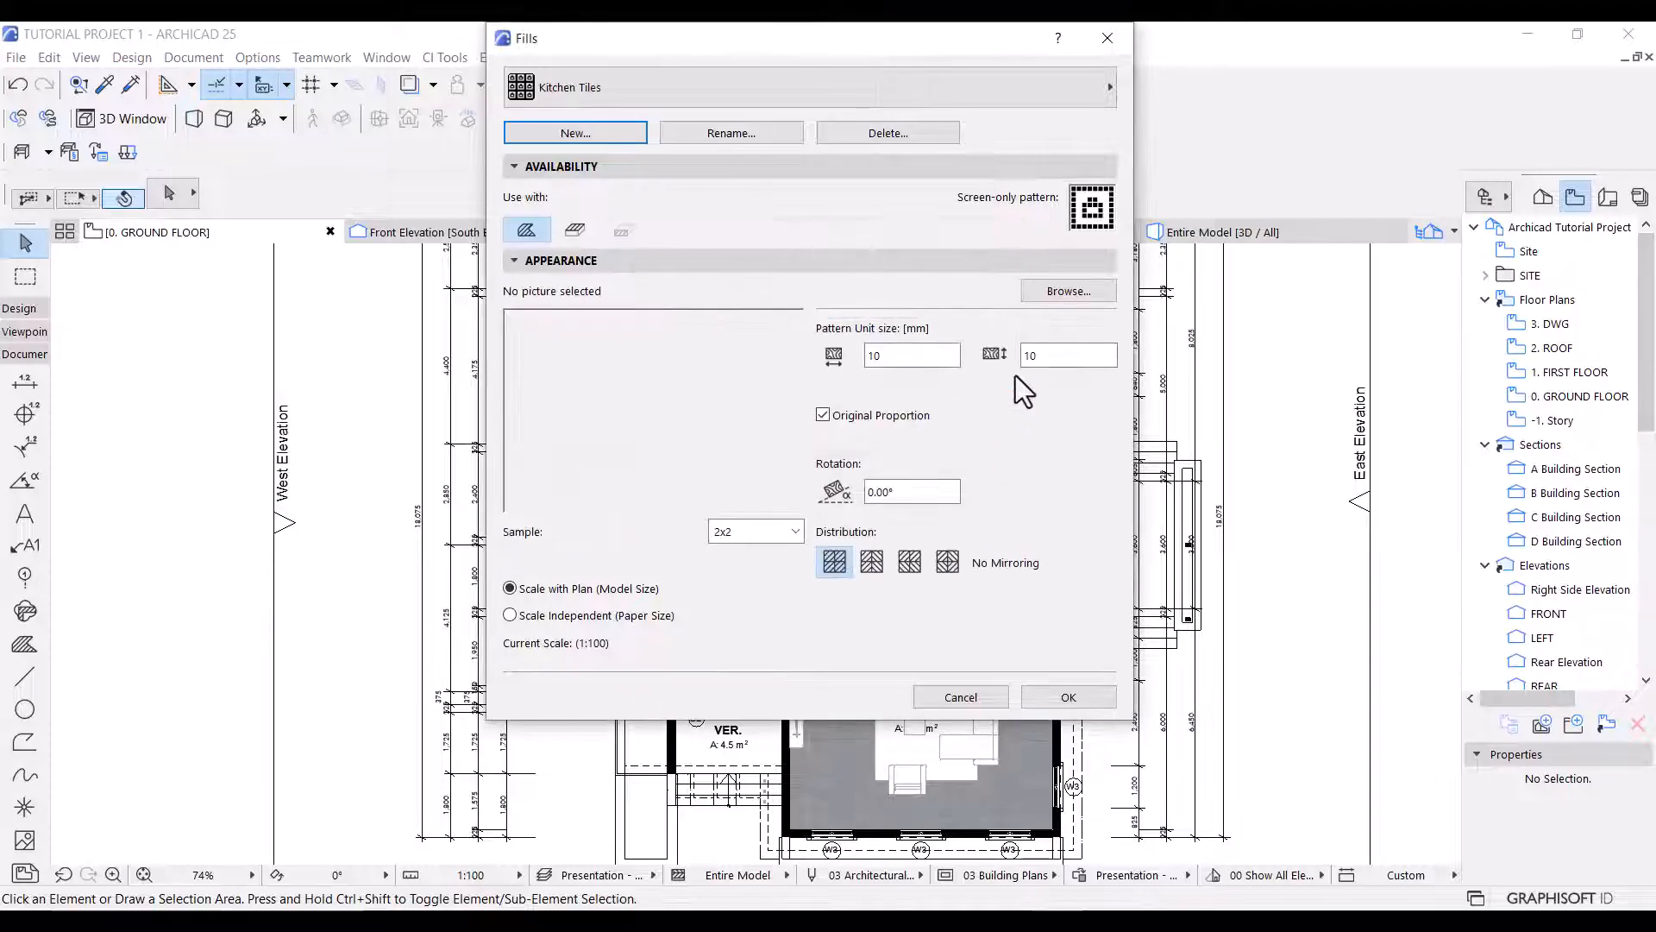
# Load TCom_Marble_TilesSquare10_1K_albedo.tif from the Image Fills folder into Kitchen Tiles, scale-independent with a 10 mm pattern unit, and save the fill.
pyautogui.click(1043, 295)
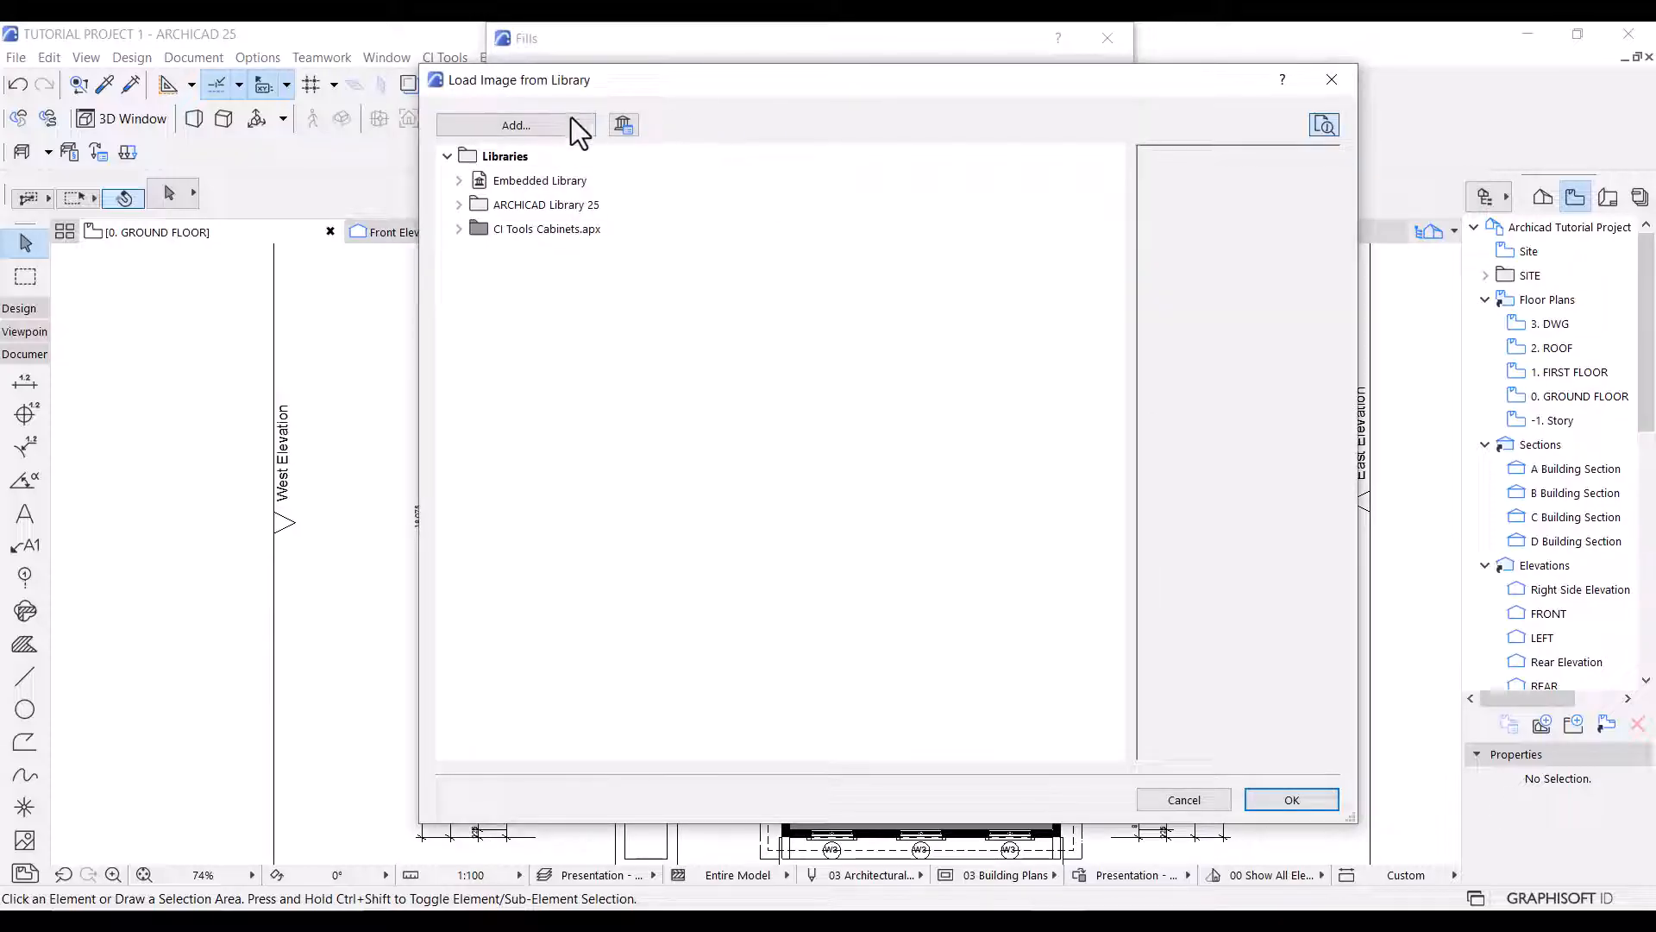
pyautogui.click(535, 126)
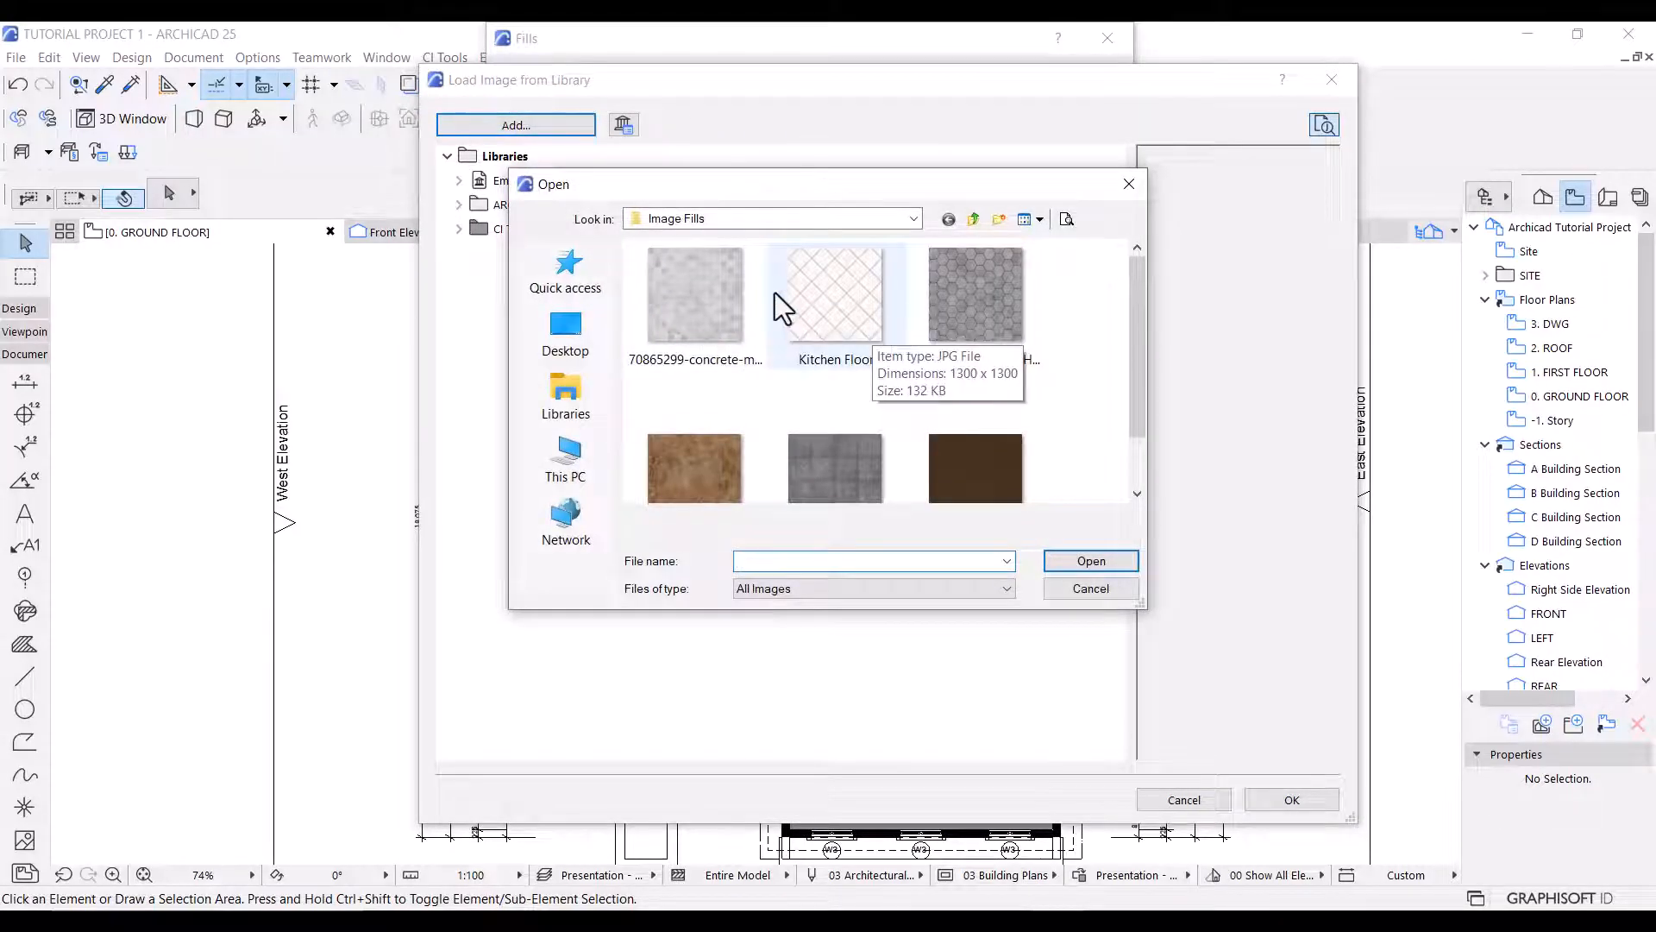
pyautogui.scroll(-1, 798, 332)
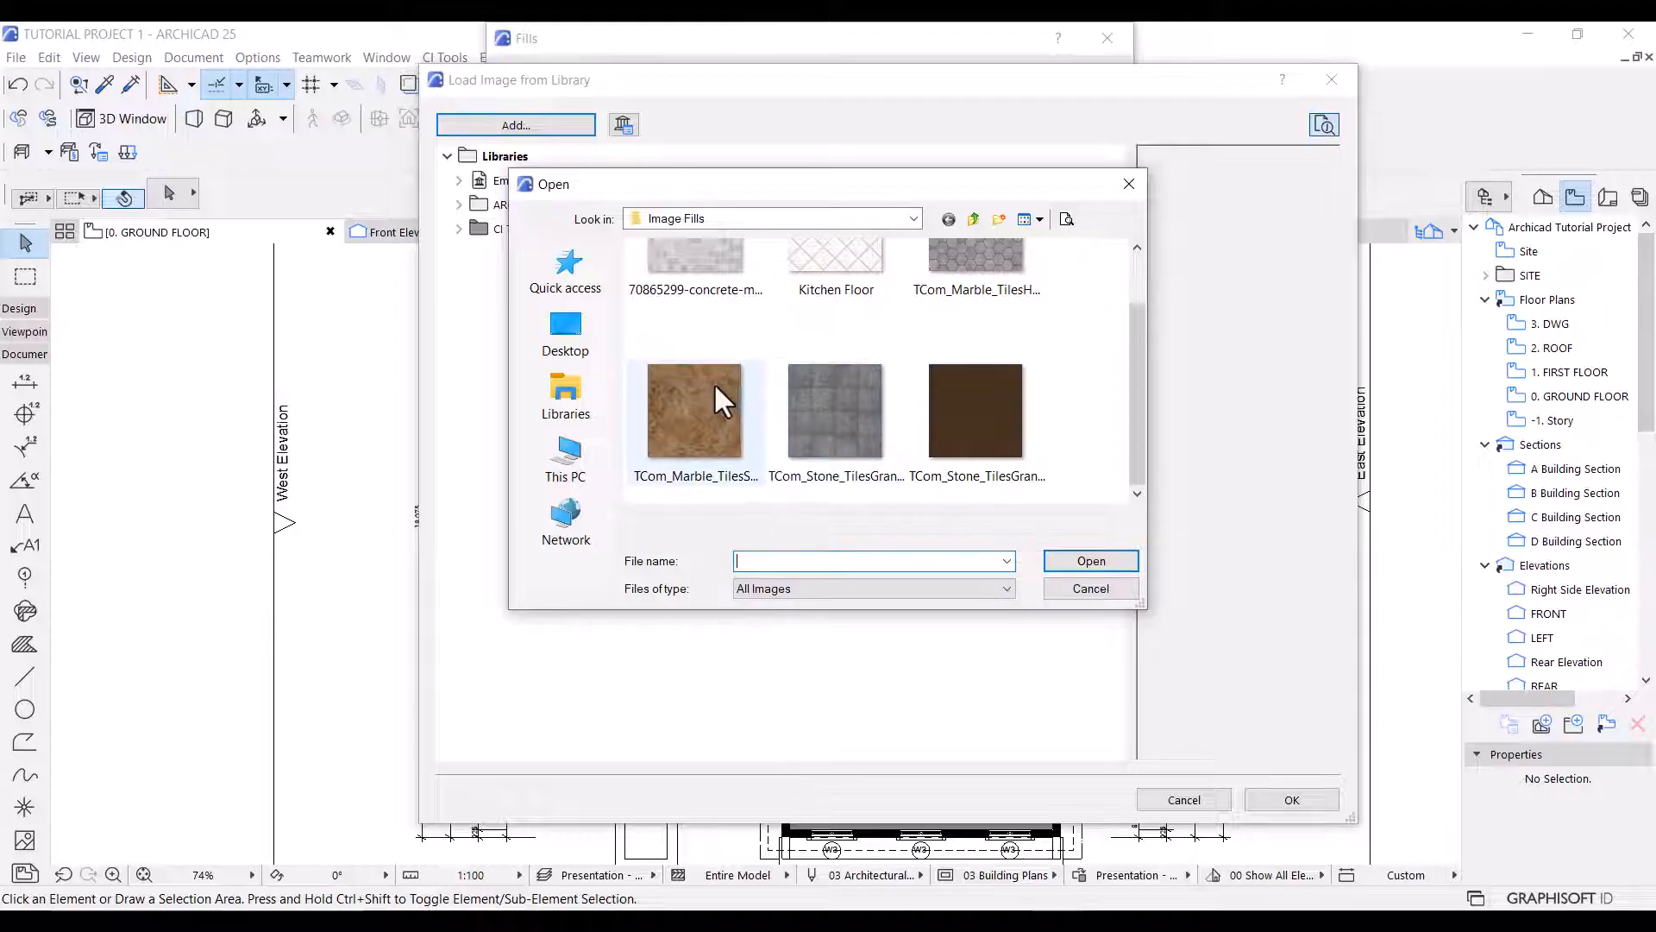
pyautogui.doubleClick(690, 406)
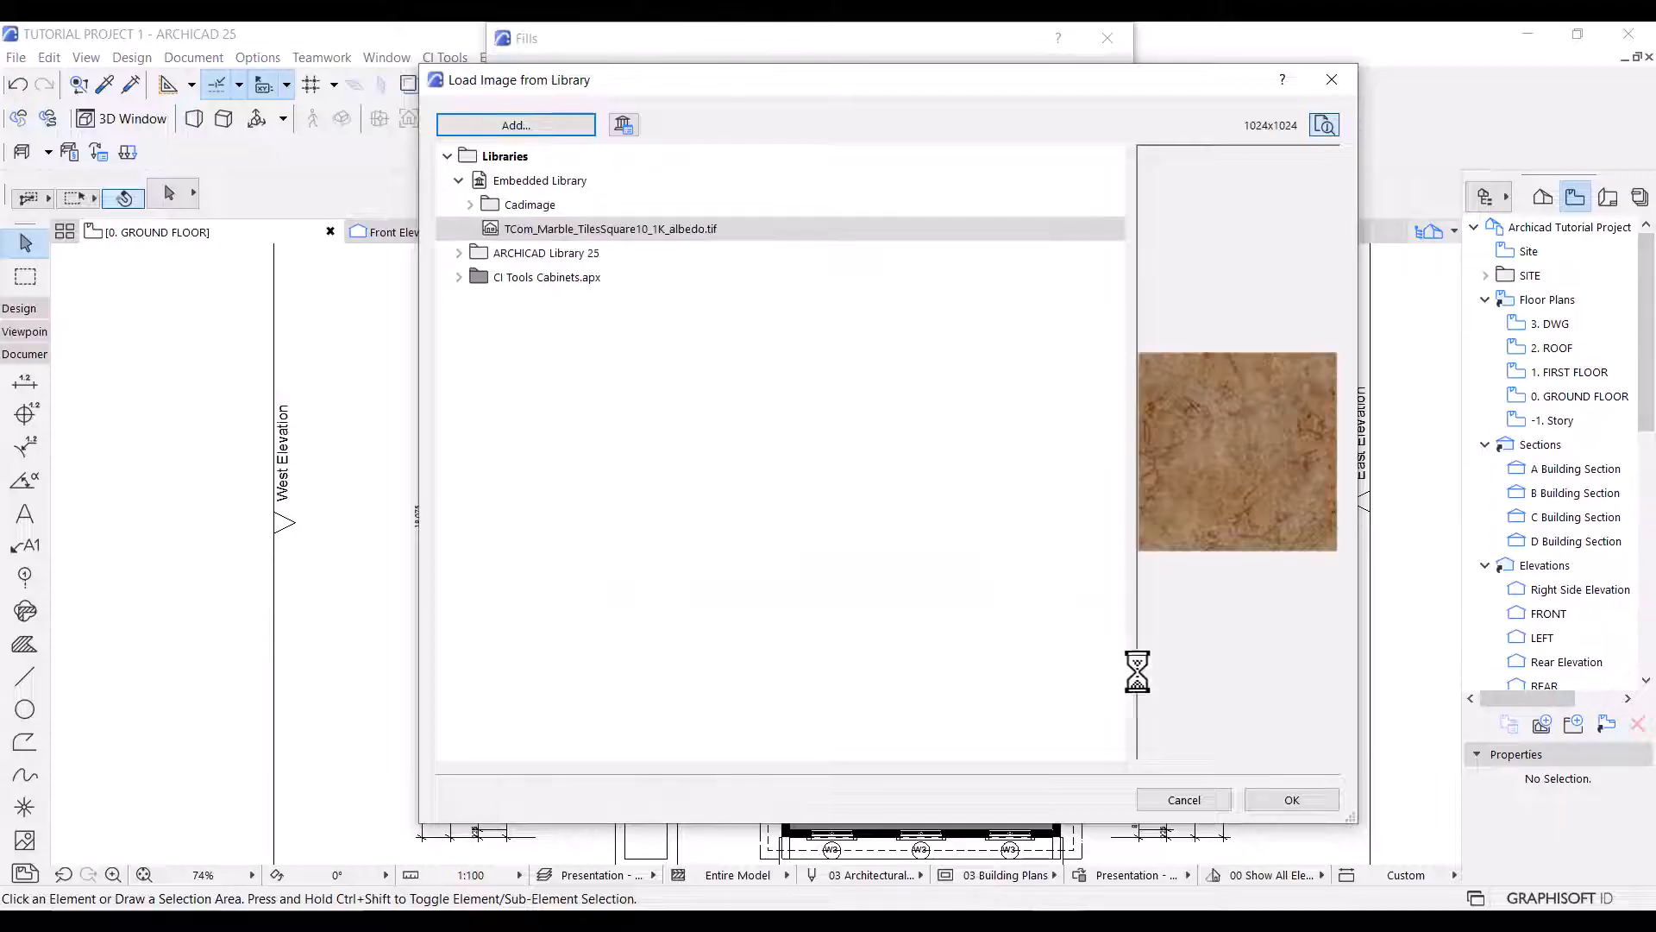
pyautogui.click(1294, 798)
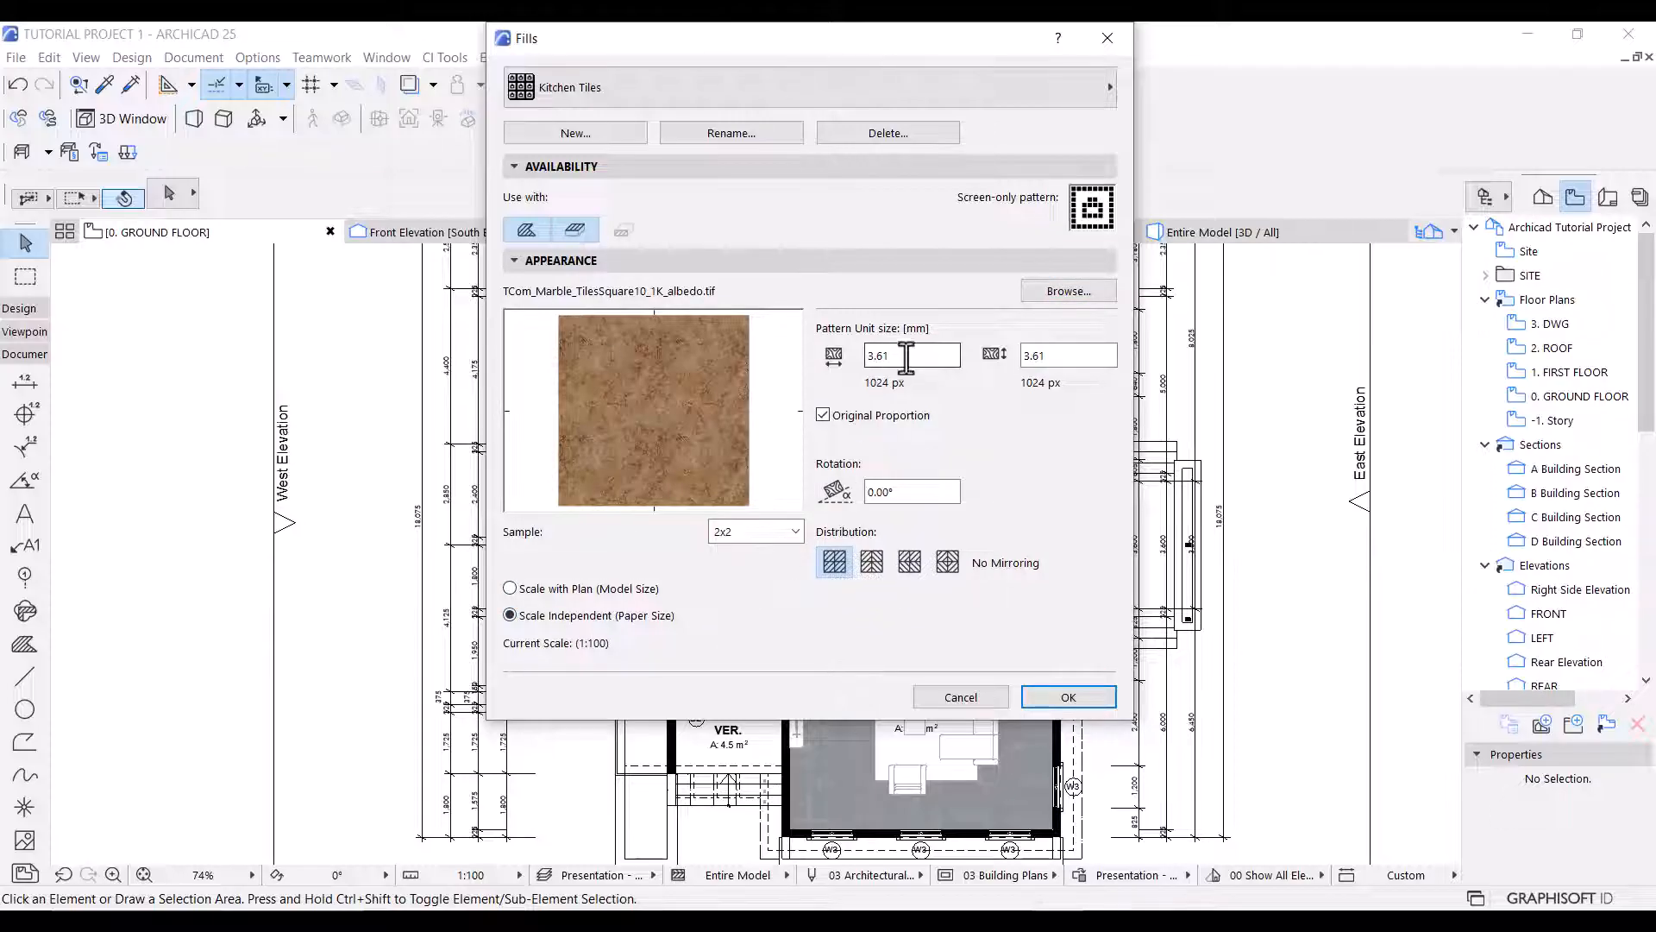
pyautogui.write('10')
pyautogui.click(1040, 695)
# Reopen the fill attributes and create a new image fill named Bathroom tiles.
pyautogui.click(257, 56)
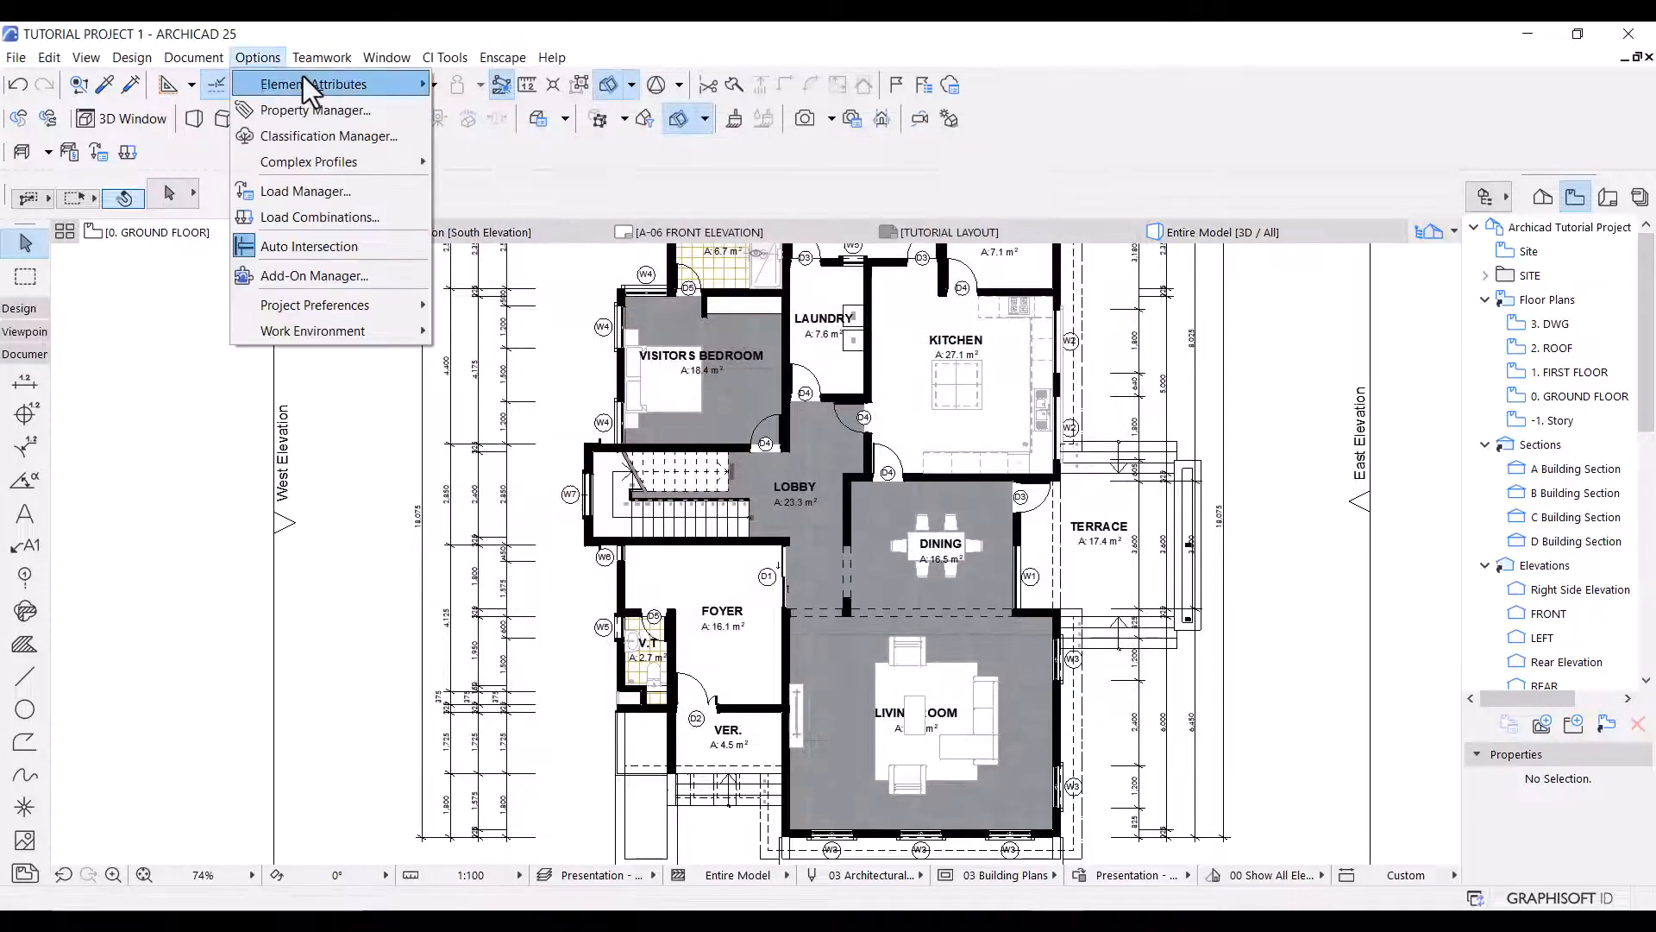
pyautogui.moveTo(303, 76)
pyautogui.click(505, 159)
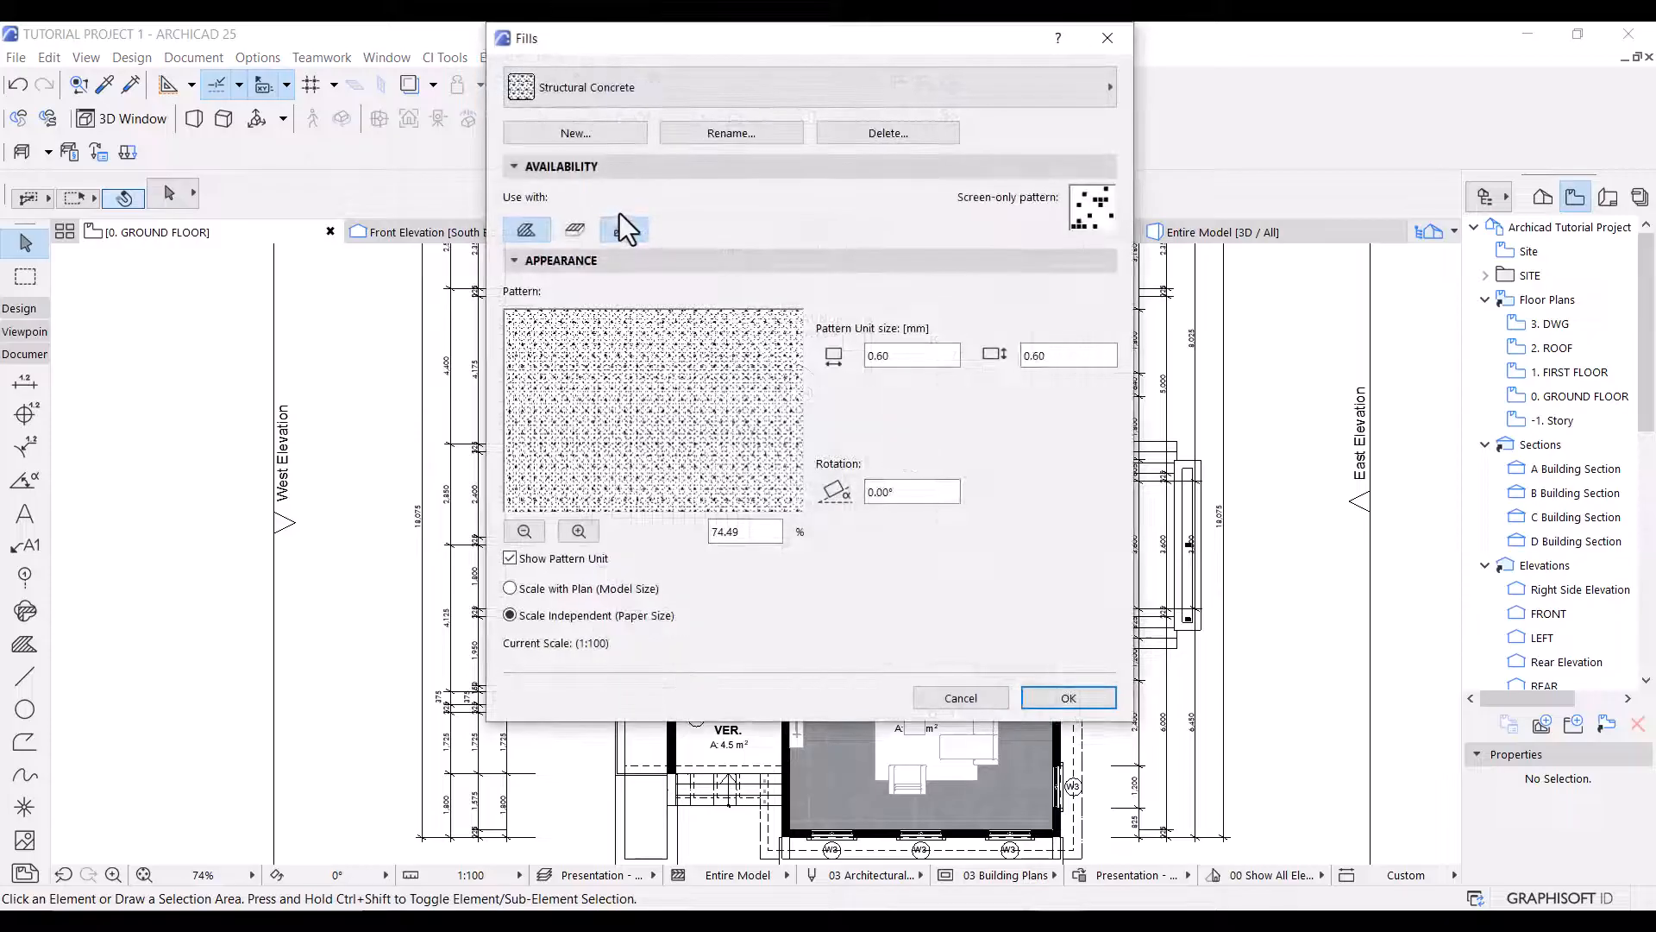
pyautogui.click(590, 133)
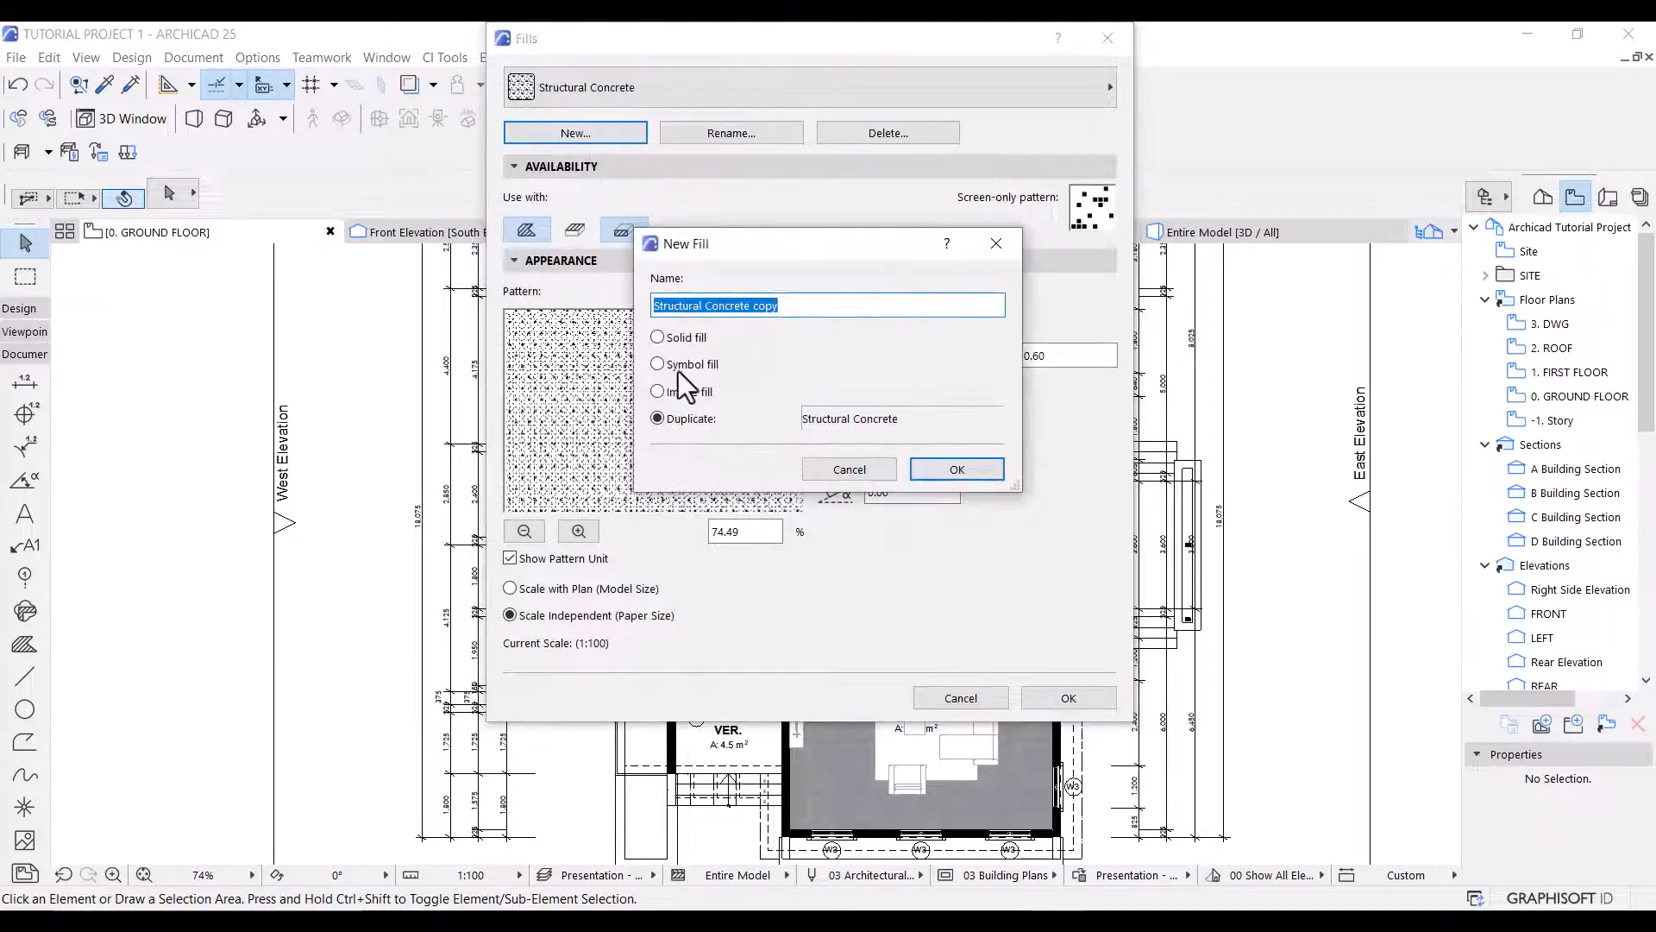
pyautogui.click(687, 393)
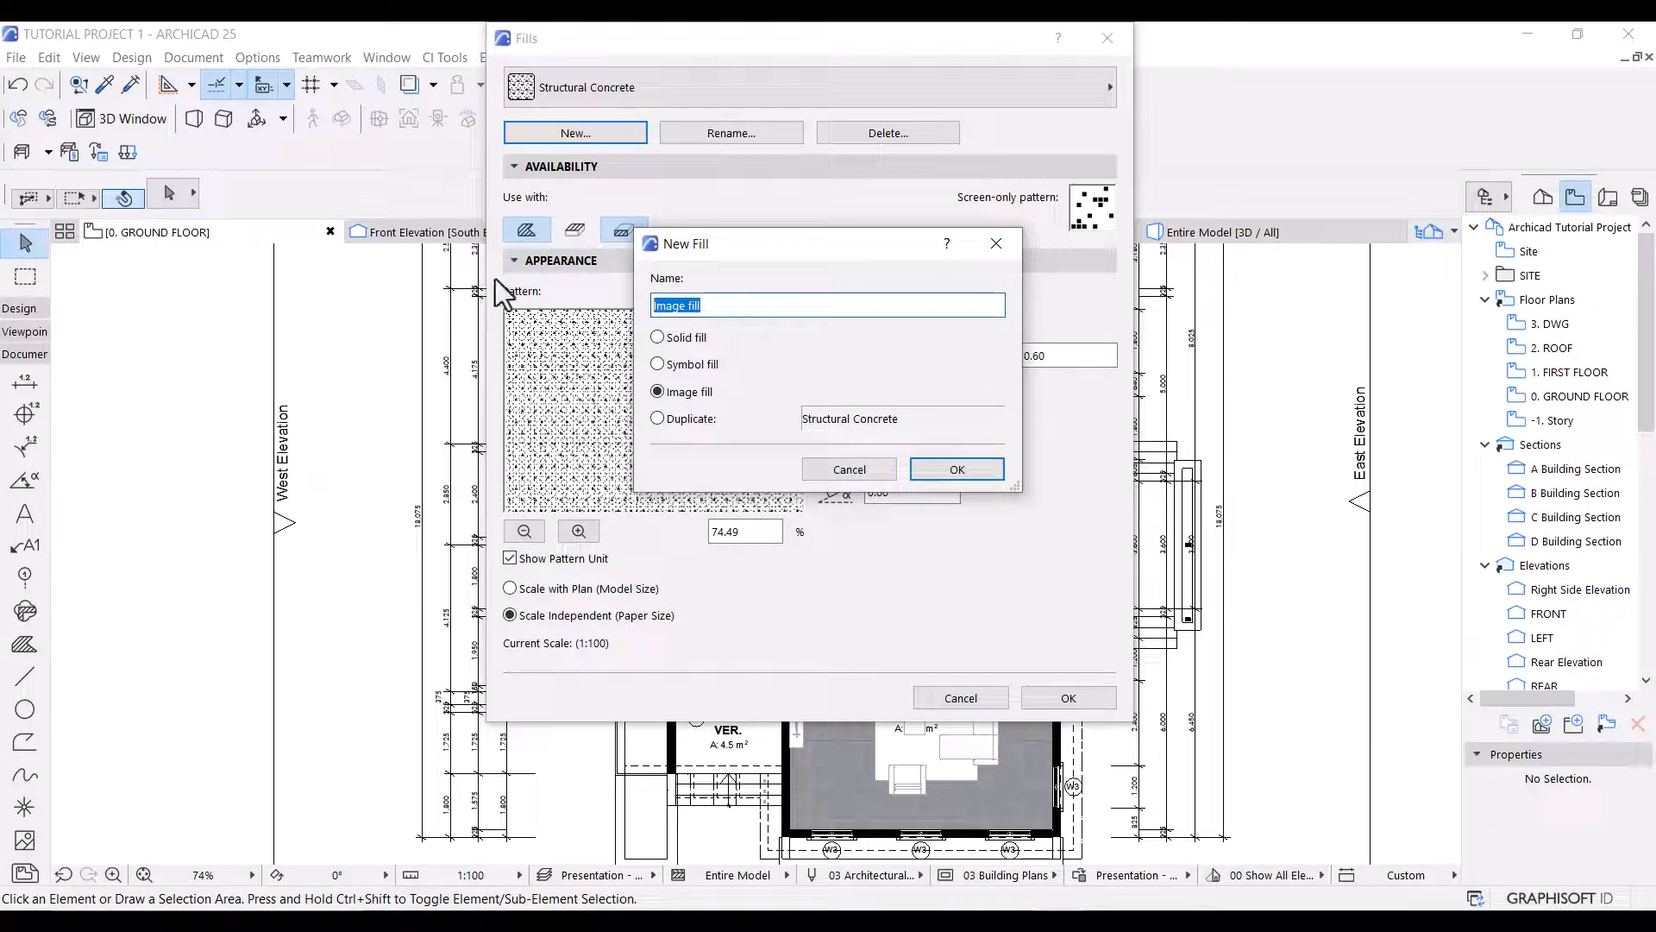
pyautogui.write('Bs')
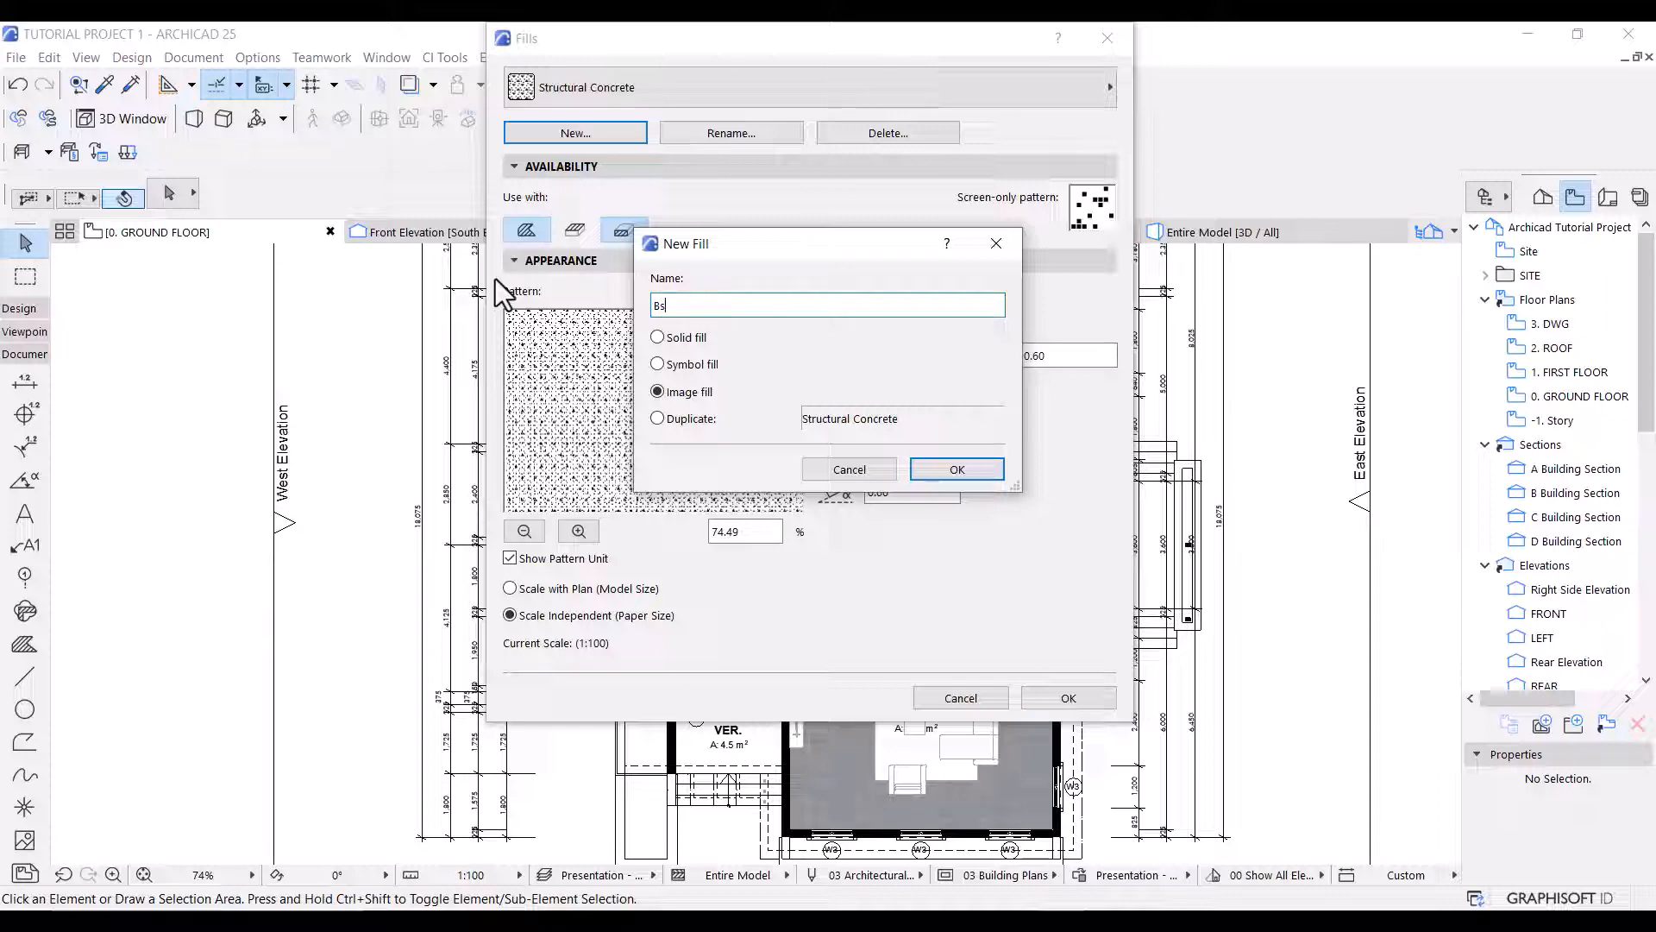
pyautogui.press('BackSpace')
pyautogui.write('athroom tile')
pyautogui.click(921, 468)
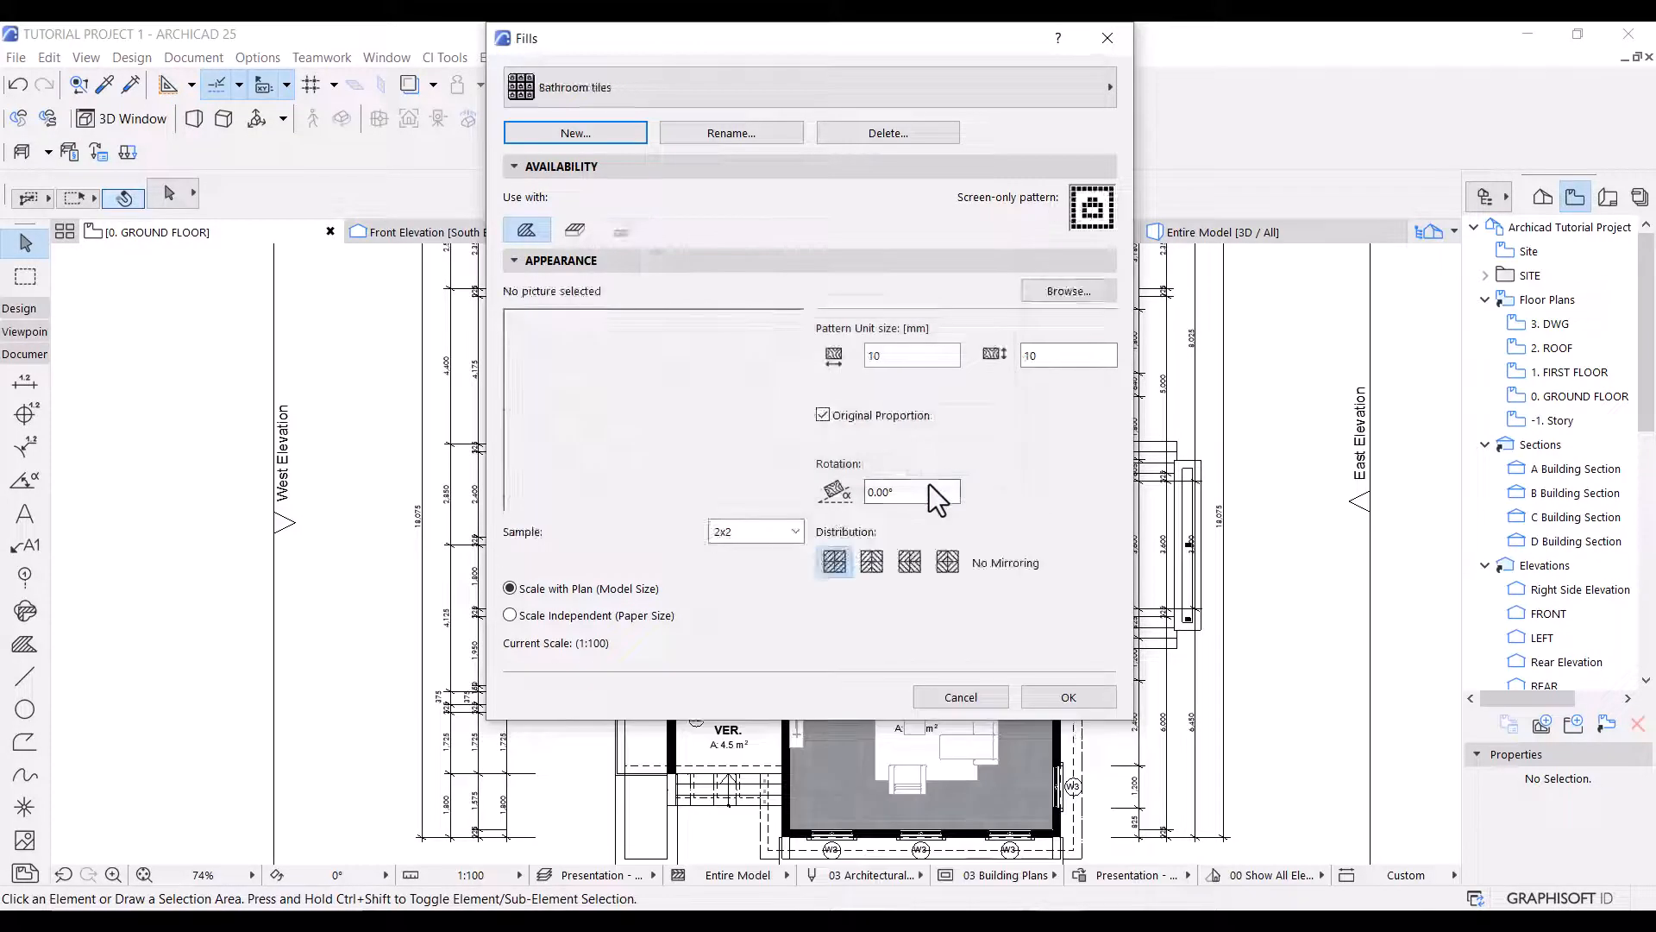
# Load the Tiles - White Matte 30x30 -opt.jpg texture from the Surface Catalog 25 flooring tiles into the Bathroom tiles fill.
pyautogui.click(1049, 294)
pyautogui.click(458, 205)
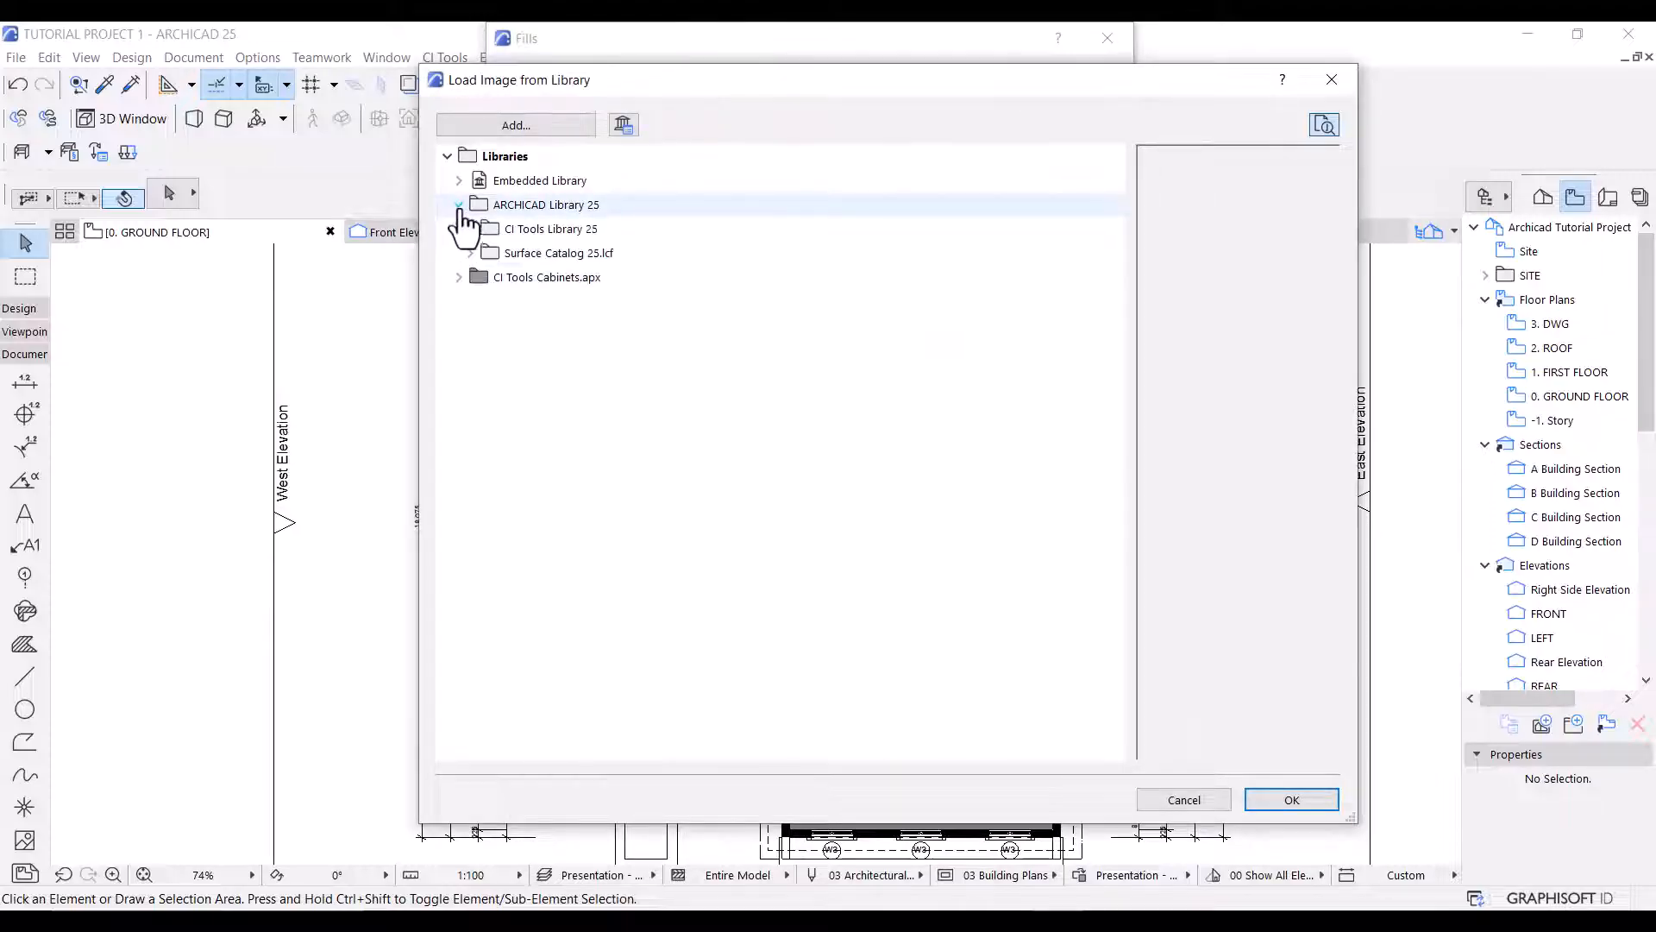
pyautogui.click(469, 253)
pyautogui.click(481, 277)
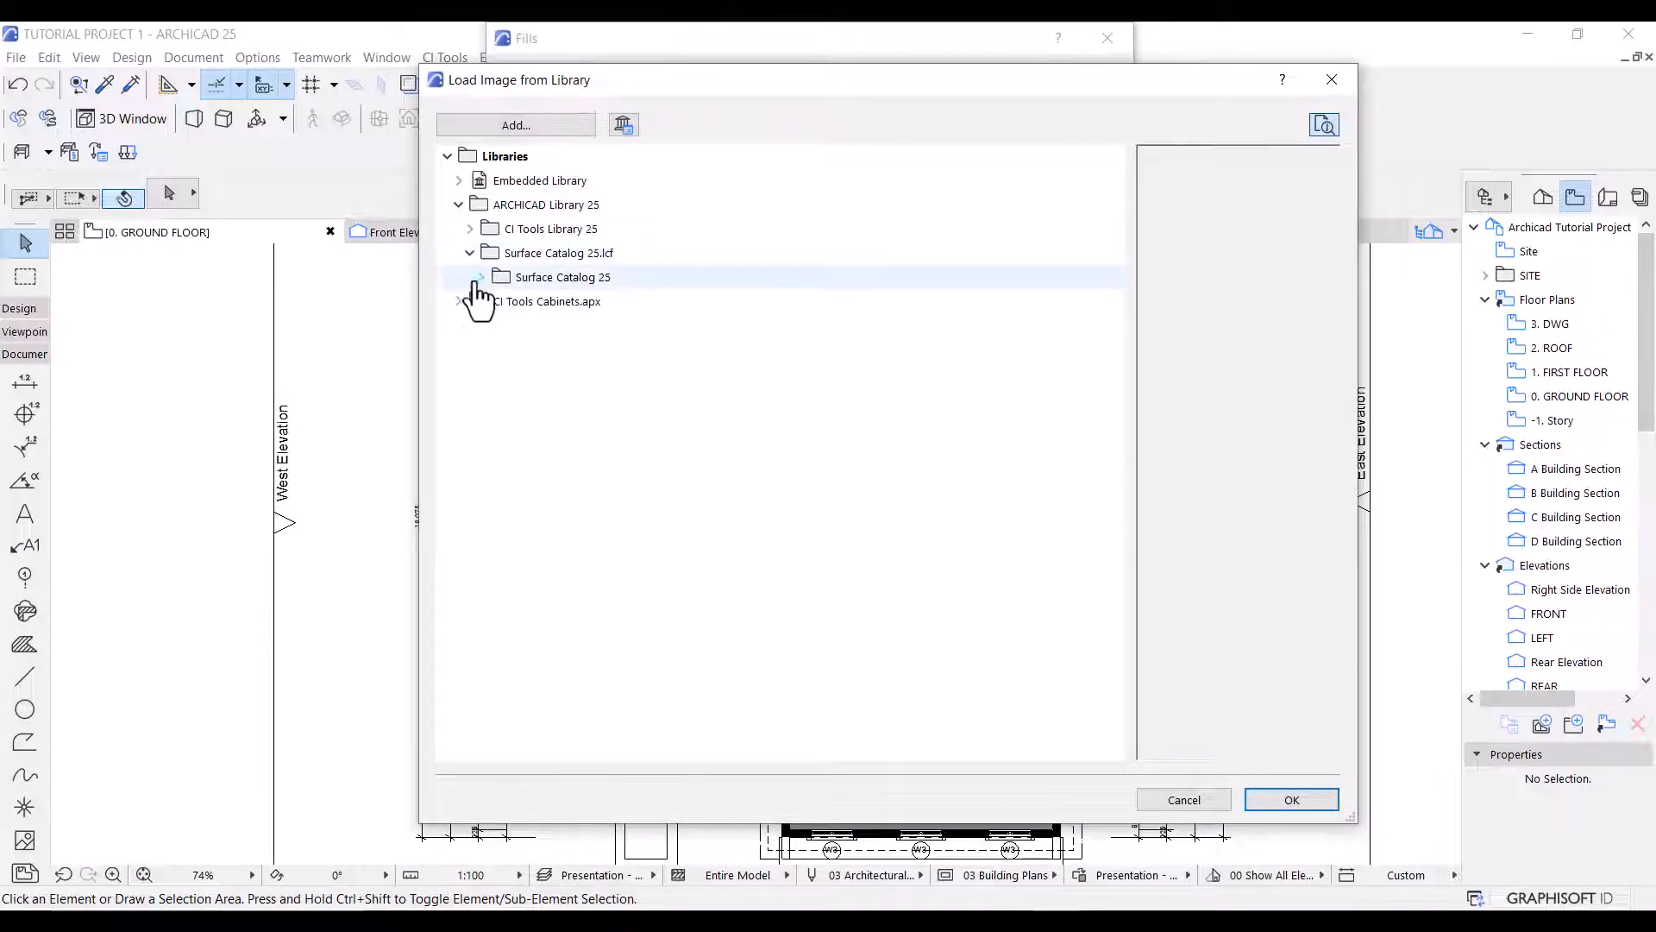
pyautogui.click(491, 301)
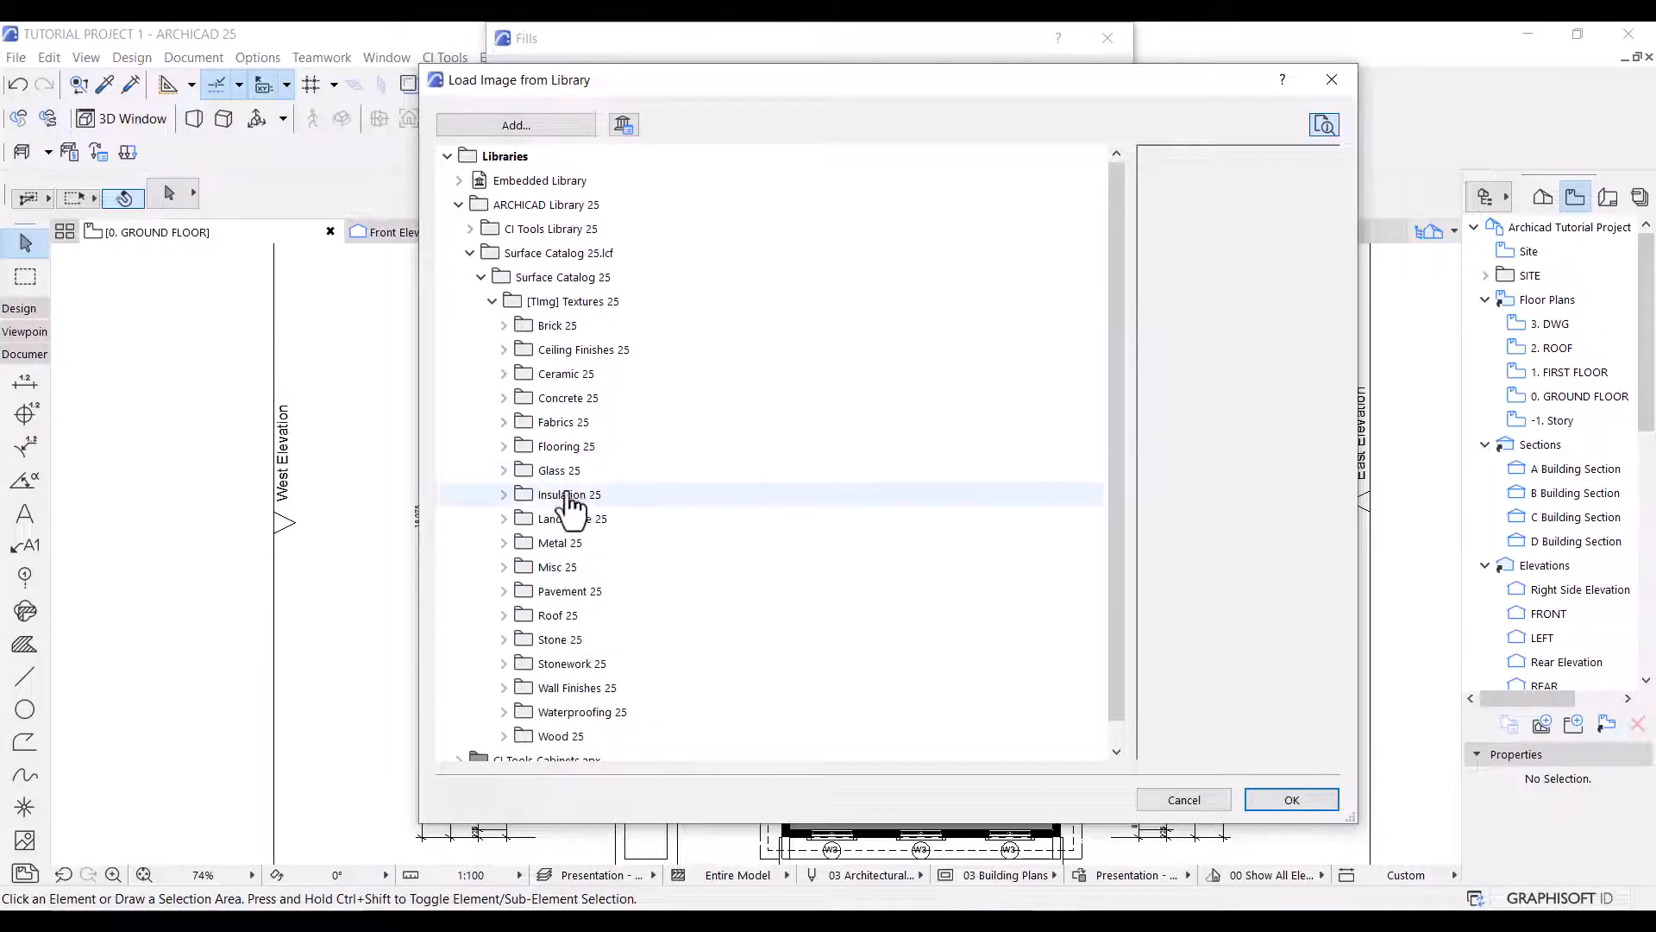
pyautogui.click(556, 446)
pyautogui.click(553, 543)
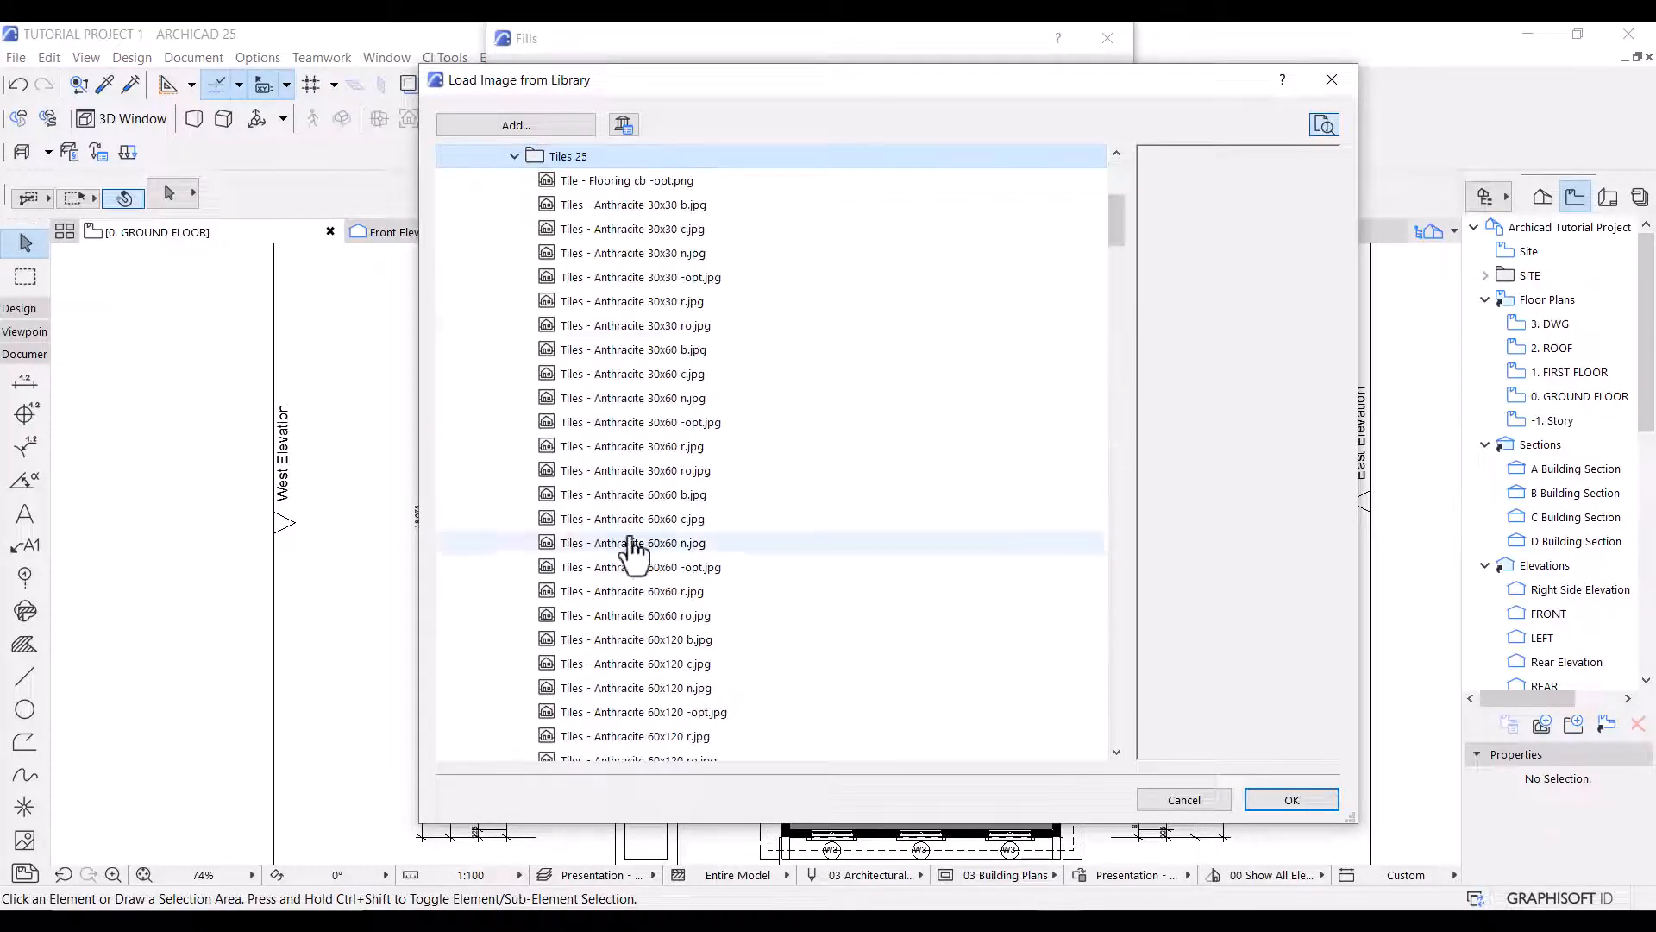
pyautogui.moveTo(1118, 235); pyautogui.dragTo(1145, 662)
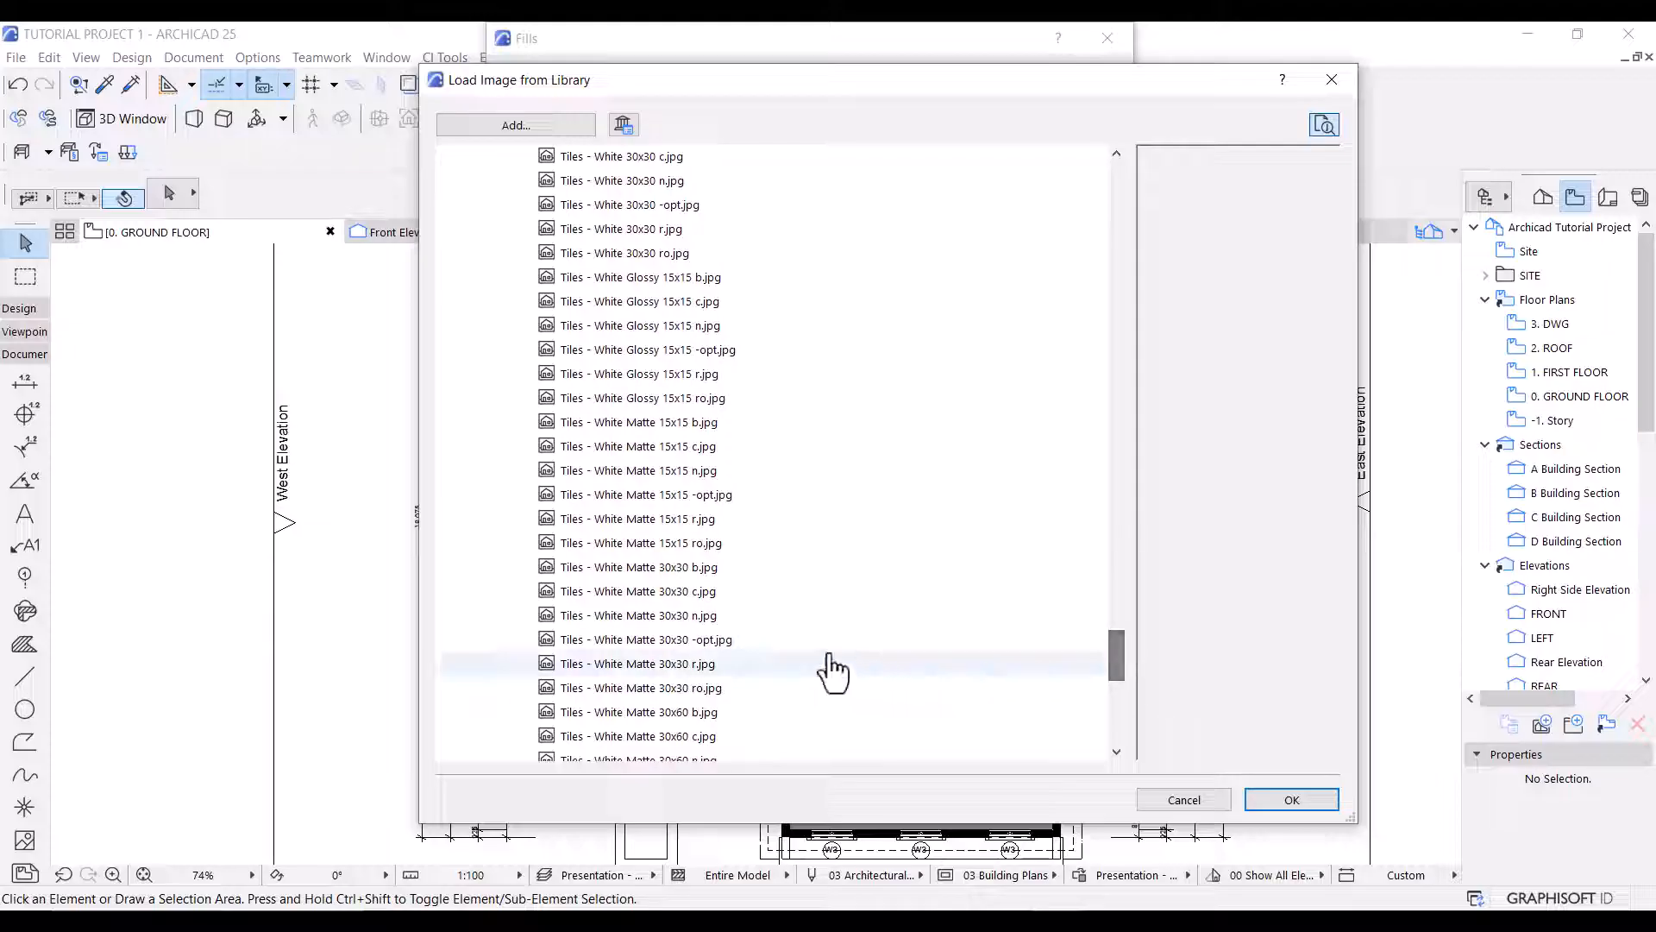
pyautogui.click(692, 648)
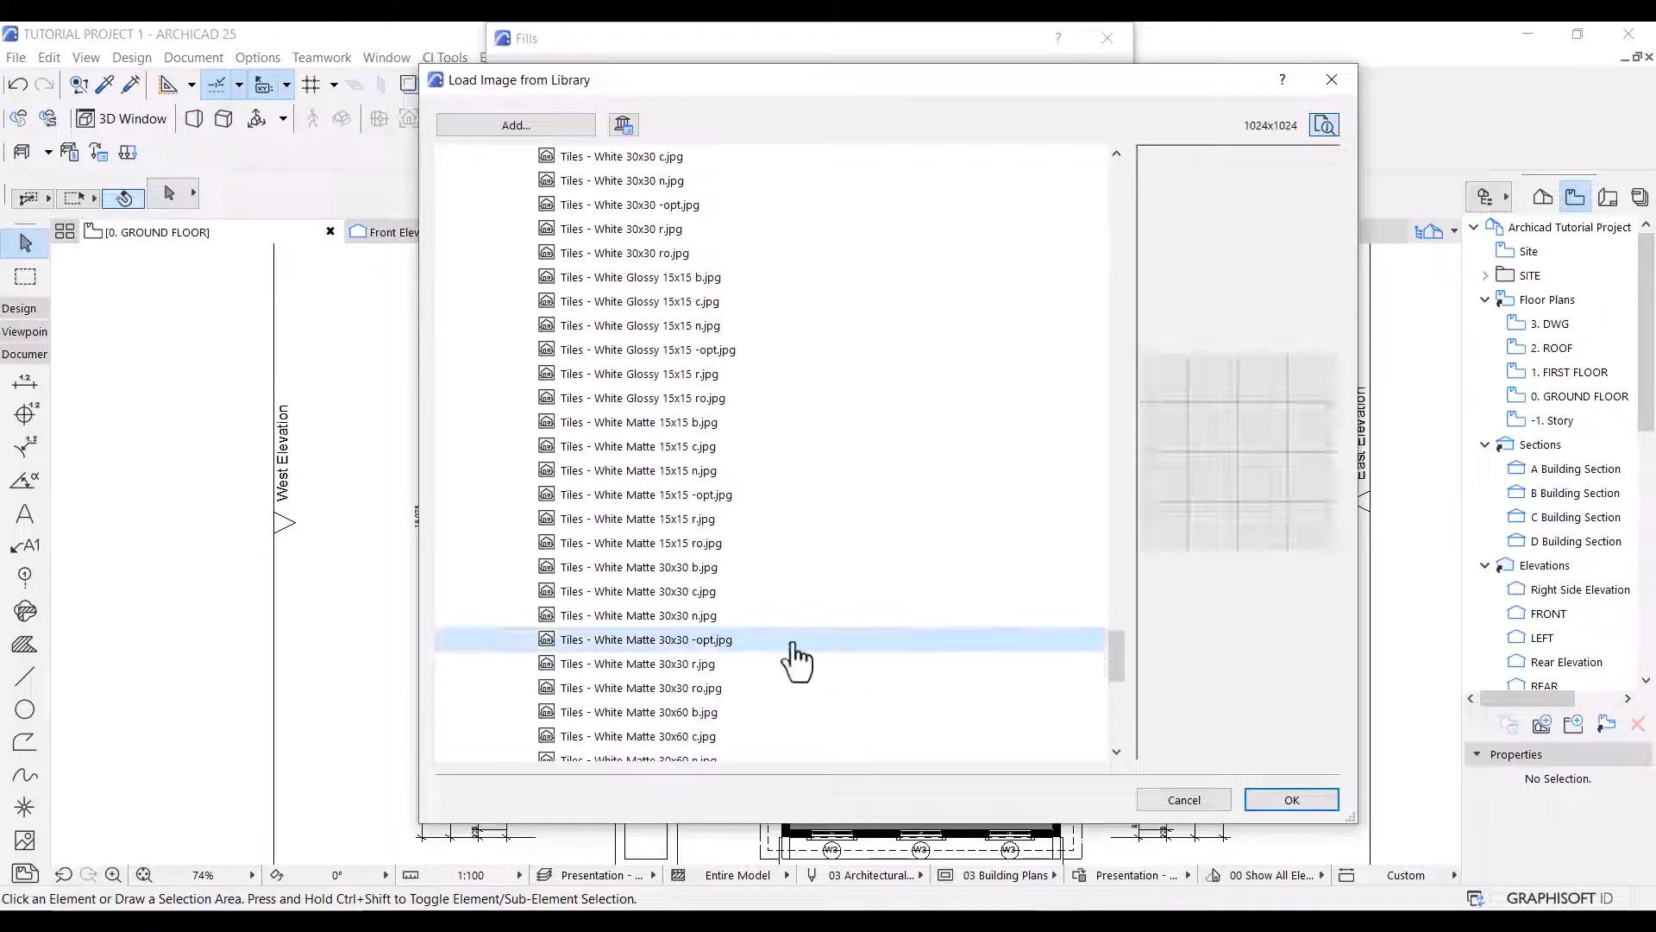
pyautogui.click(1291, 799)
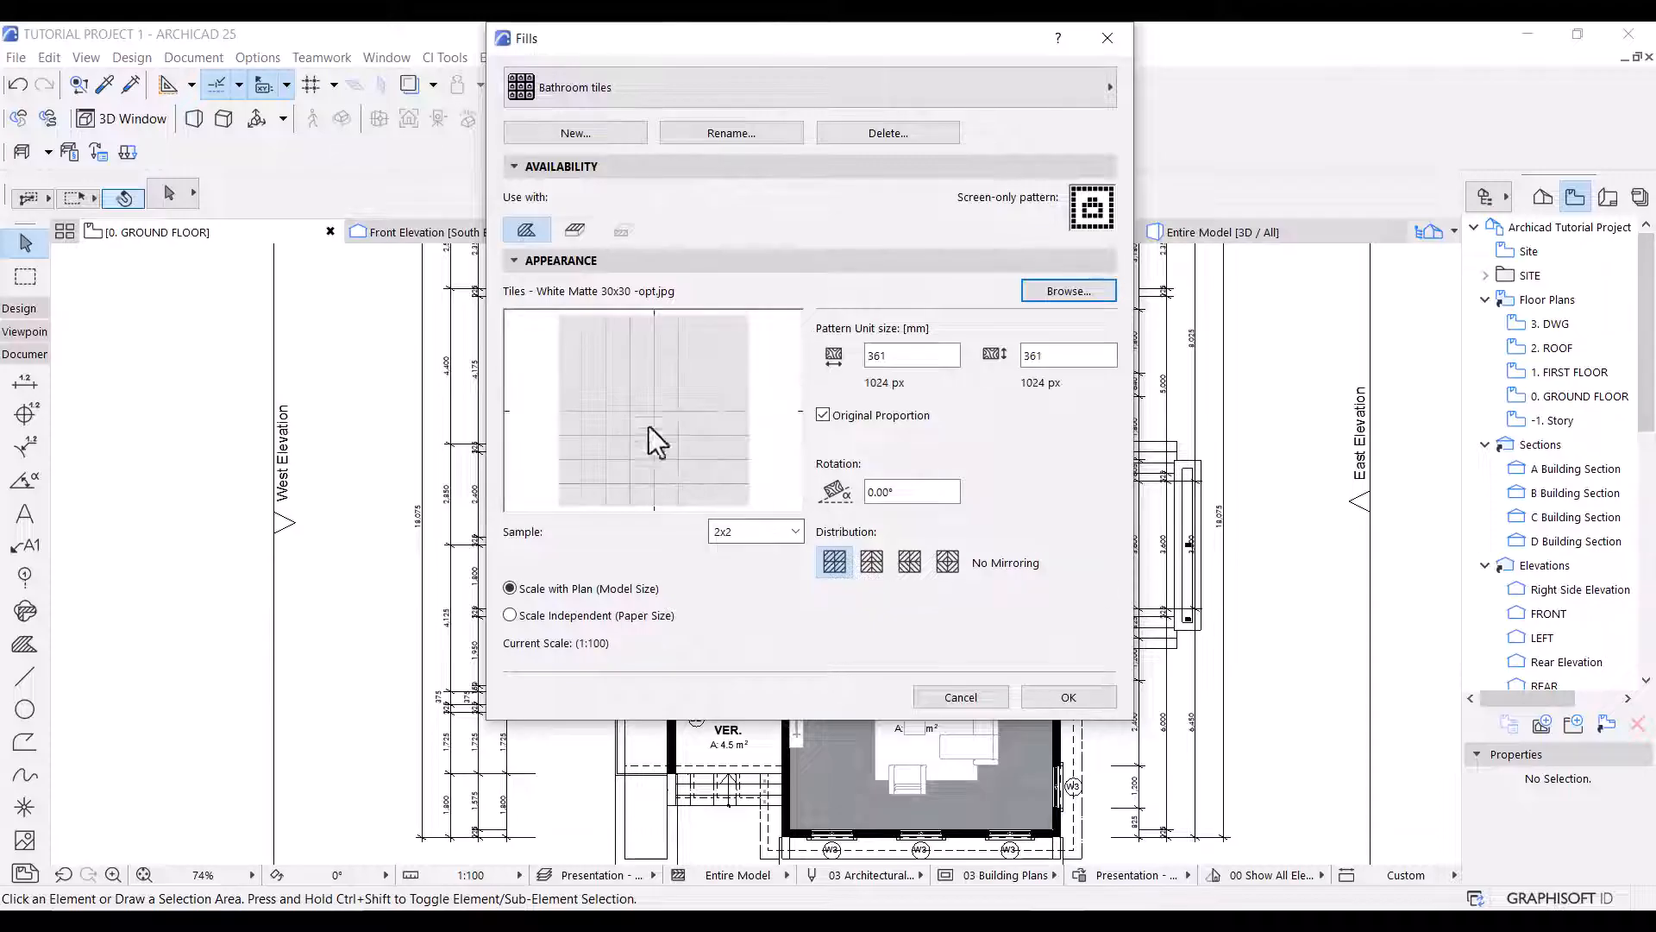
# Make the Bathroom tiles fill scale-independent, with a 10 mm pattern unit size and a 45° rotation.
pyautogui.click(595, 615)
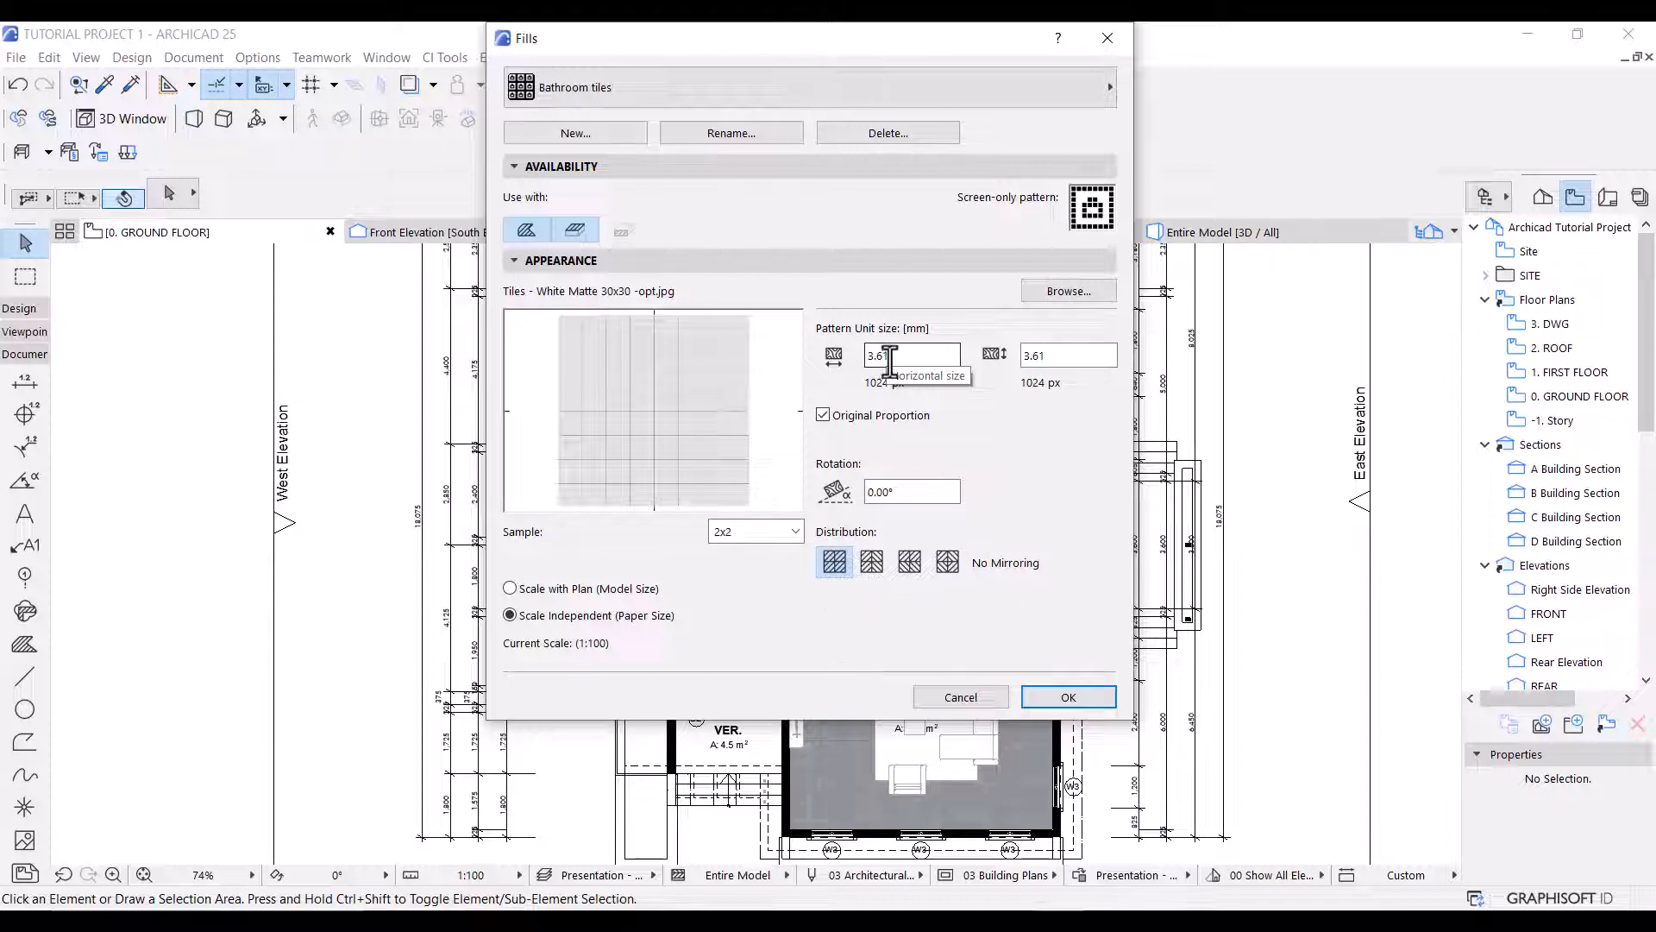
pyautogui.doubleClick(888, 356)
pyautogui.write('10')
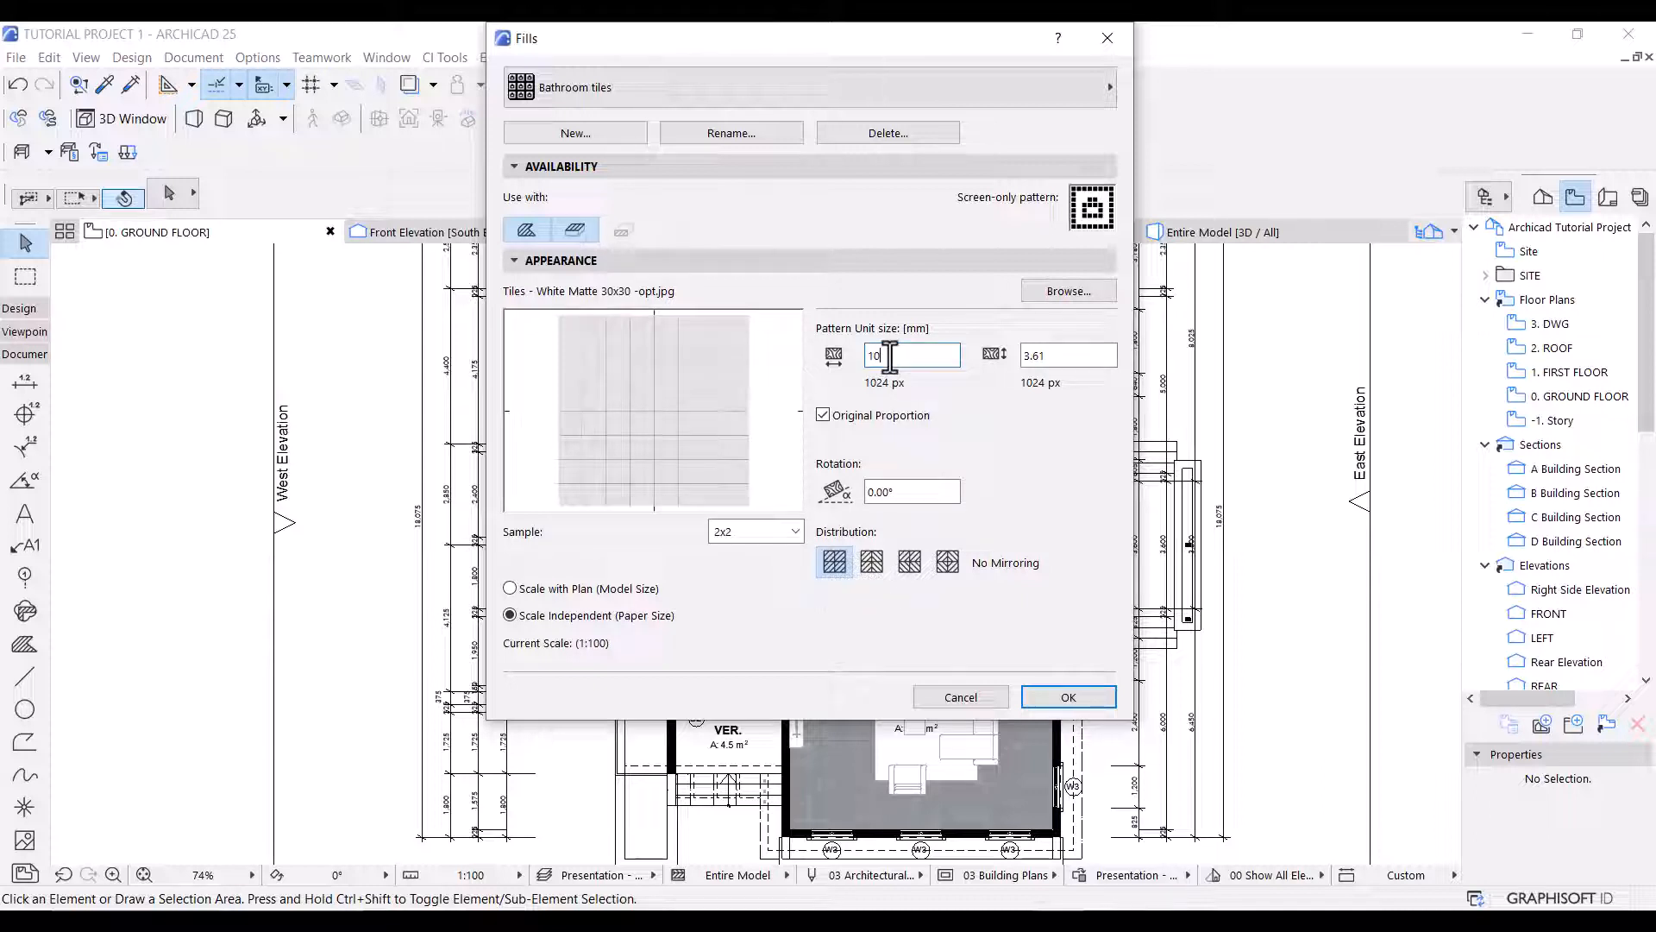
pyautogui.doubleClick(909, 493)
pyautogui.write('45')
# Create a new image fill named Terrace Tiles.
pyautogui.click(619, 132)
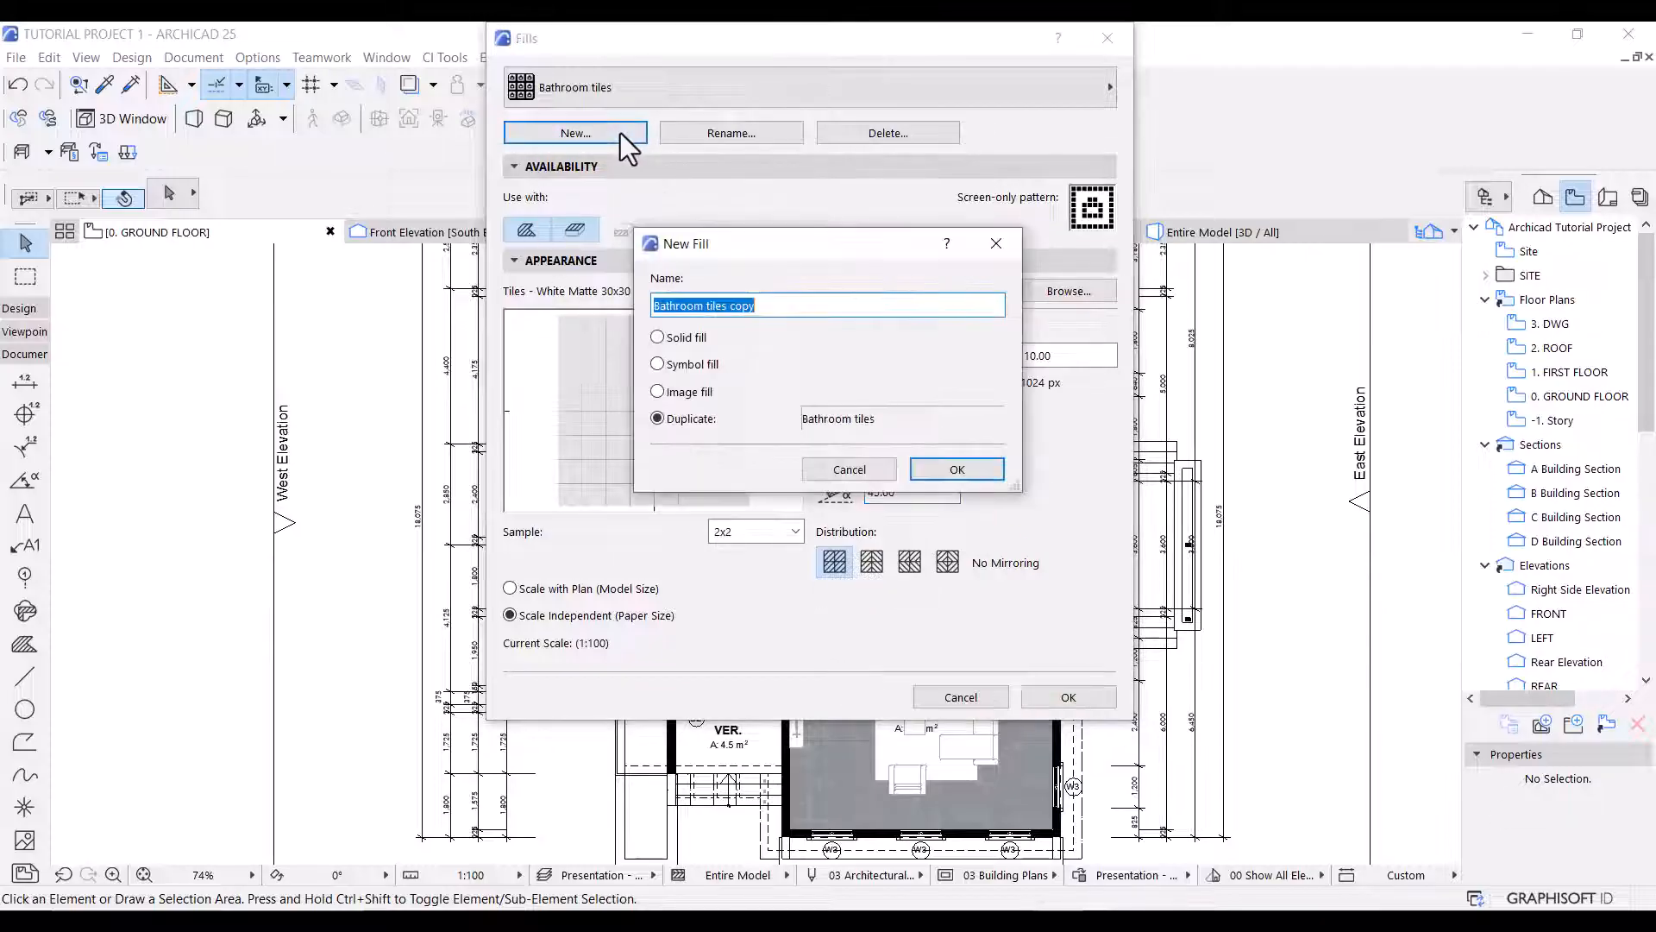
pyautogui.click(657, 392)
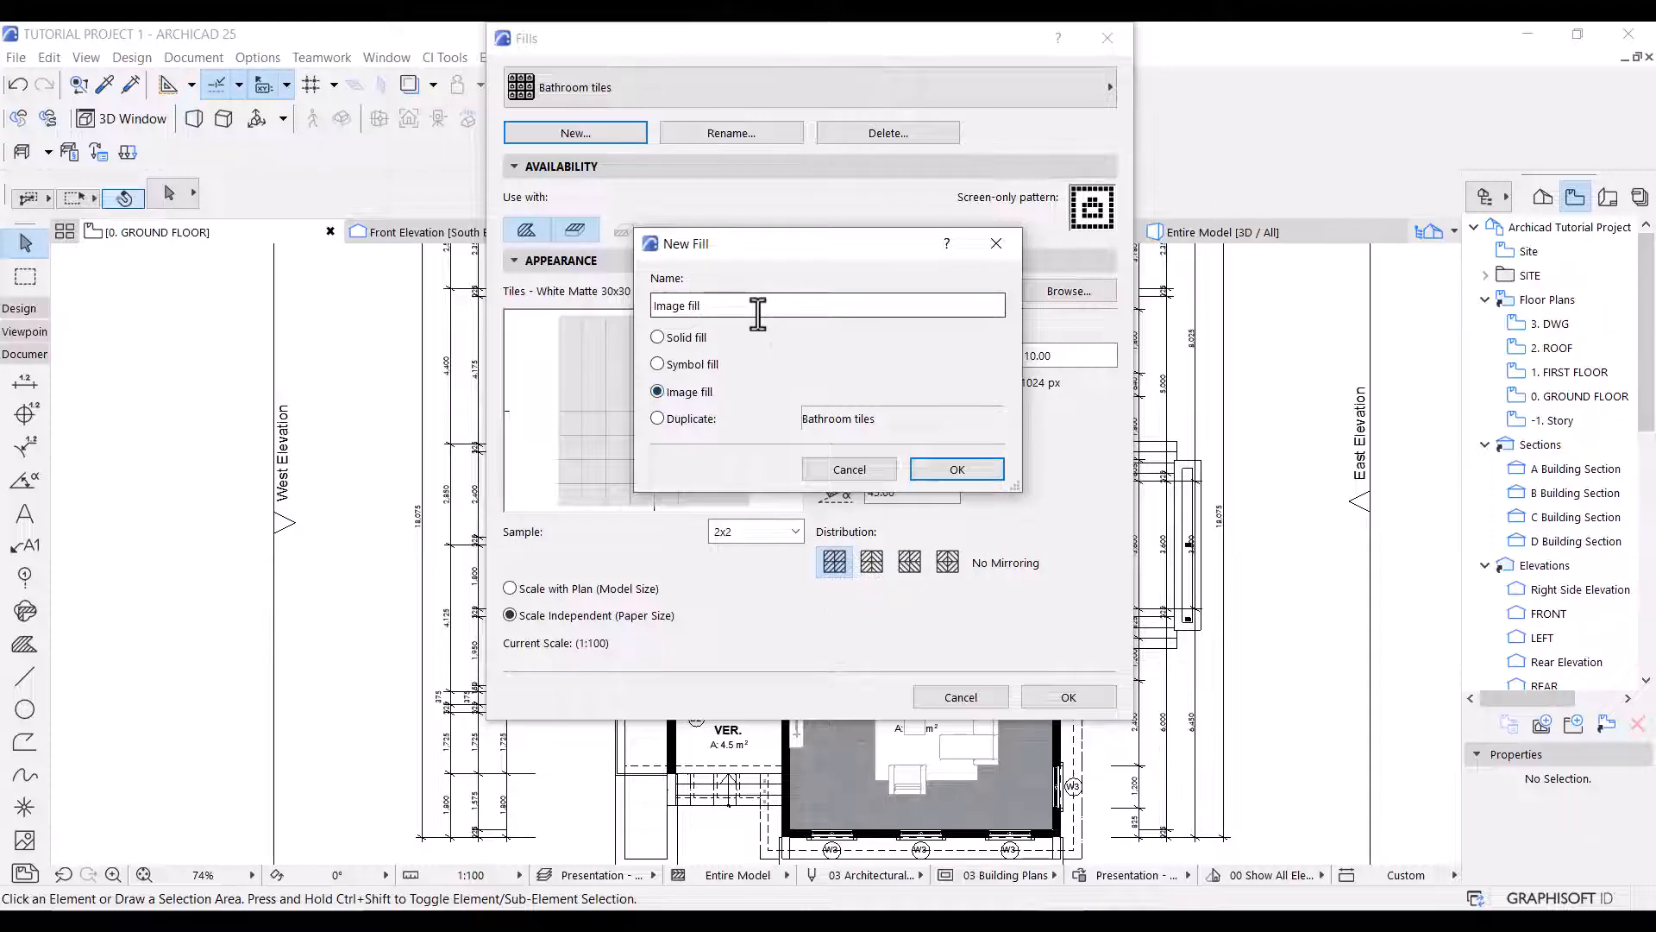
pyautogui.moveTo(757, 304); pyautogui.dragTo(561, 310)
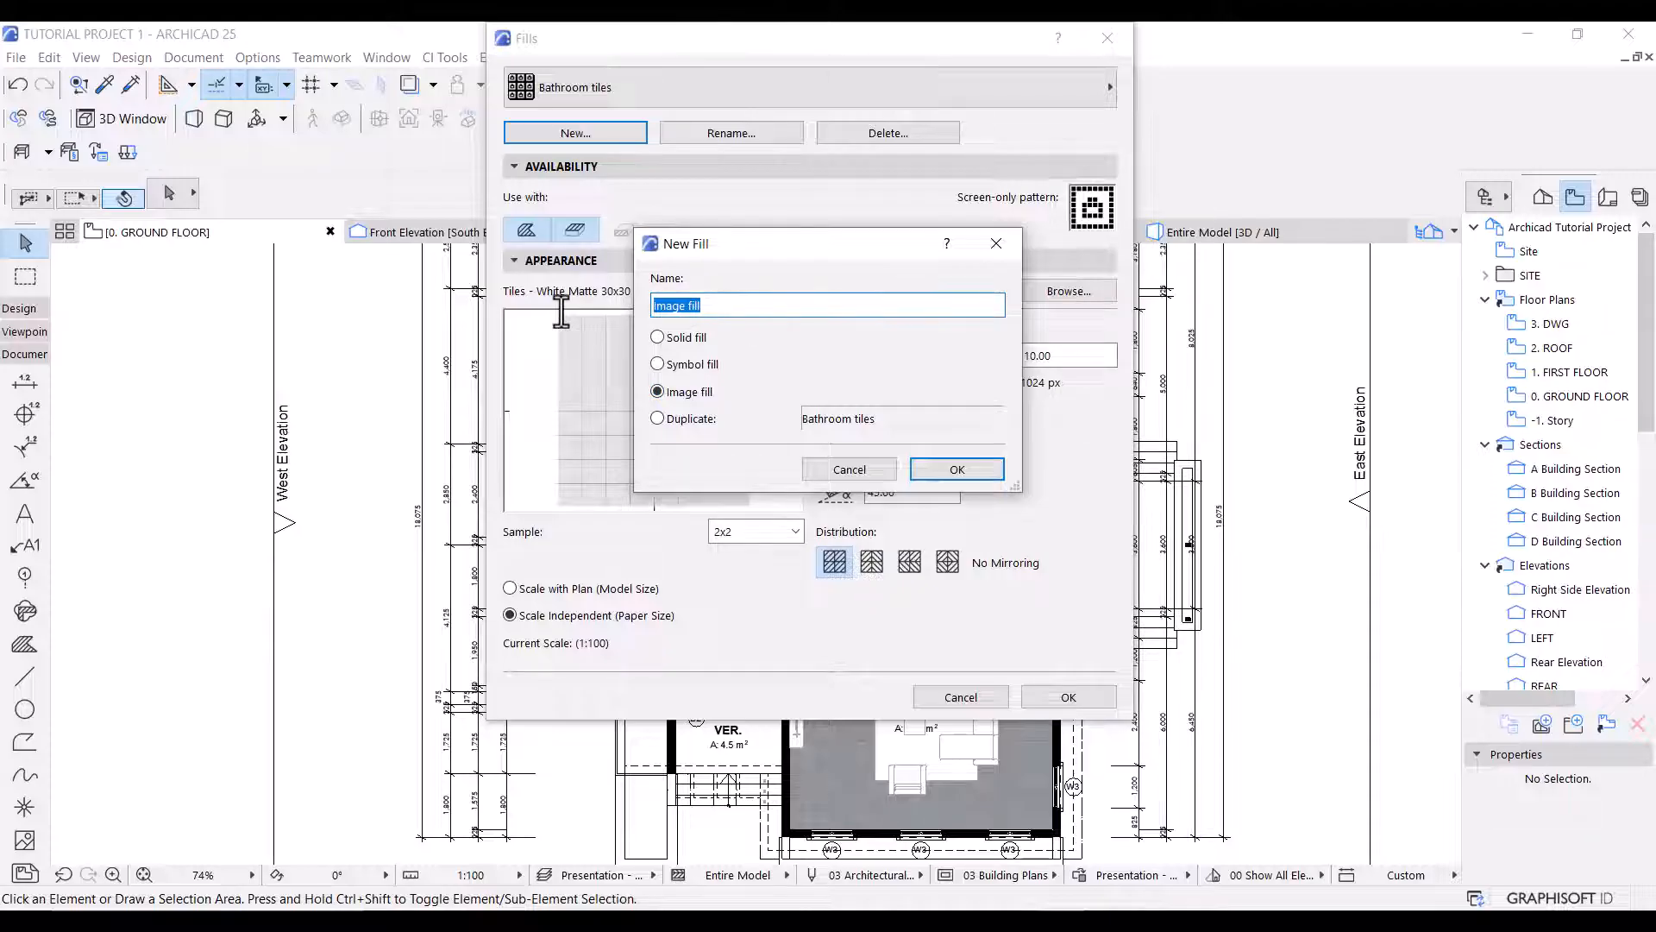
pyautogui.write('terrace Tiles')
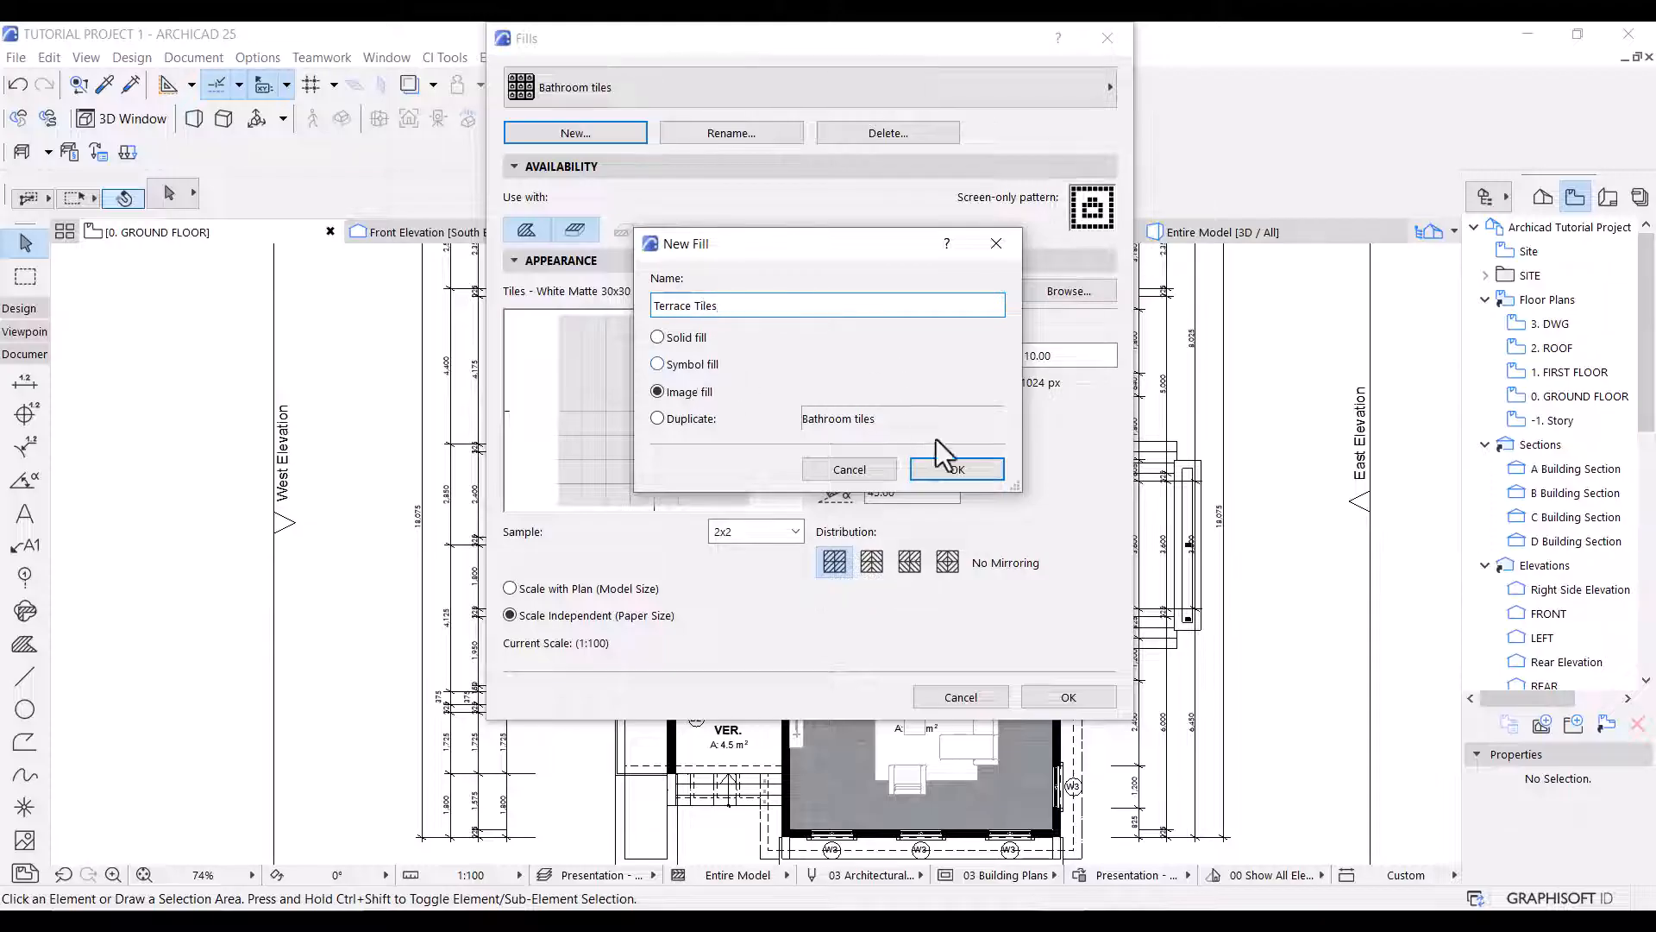
pyautogui.click(952, 469)
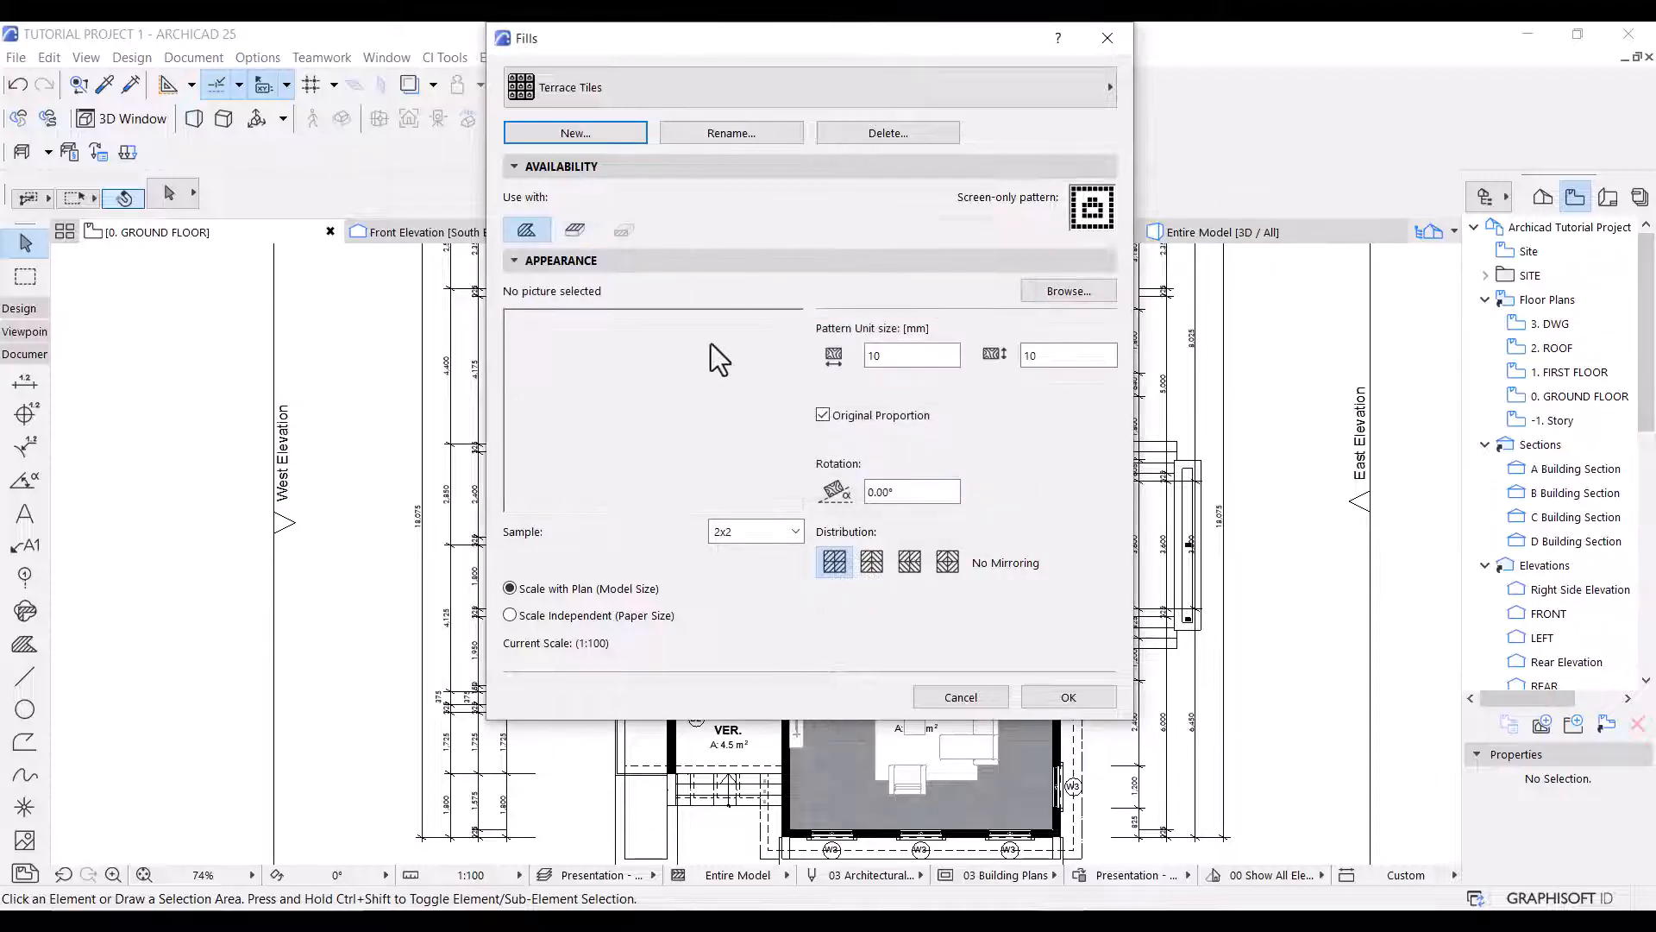
# Make Terrace Tiles available as a cover fill and load Tiles - Tan 30x30 -opt.jpg from the Surface Catalog 25 flooring tiles.
pyautogui.click(576, 228)
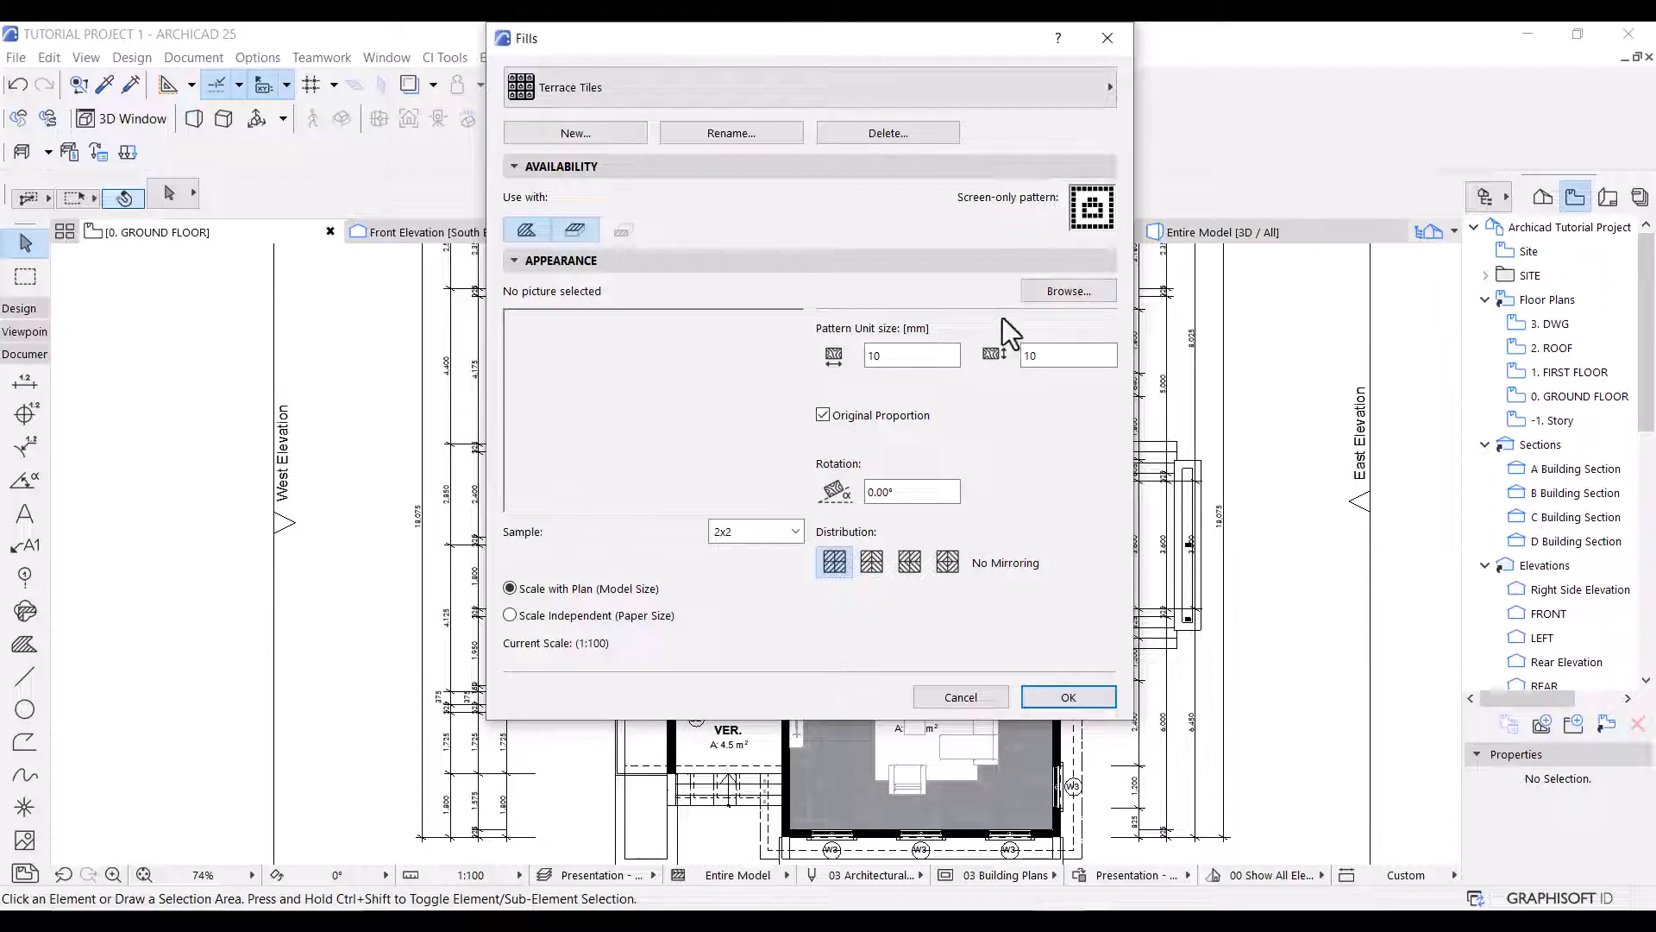
pyautogui.click(1066, 294)
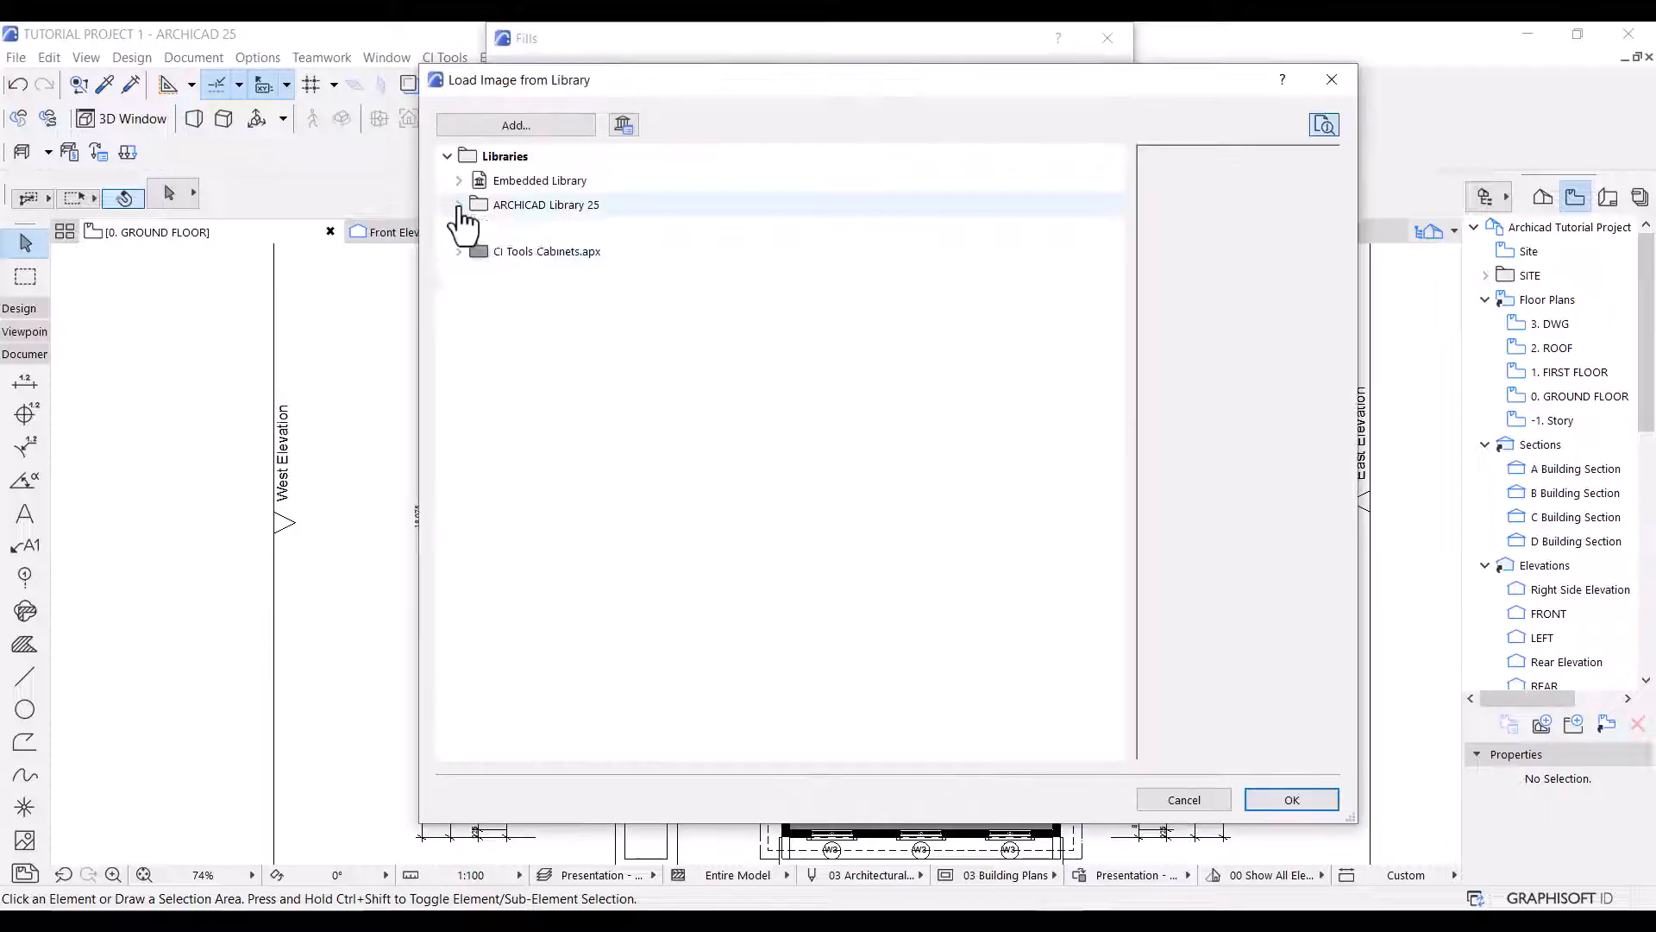
pyautogui.click(459, 204)
pyautogui.click(470, 253)
pyautogui.click(481, 277)
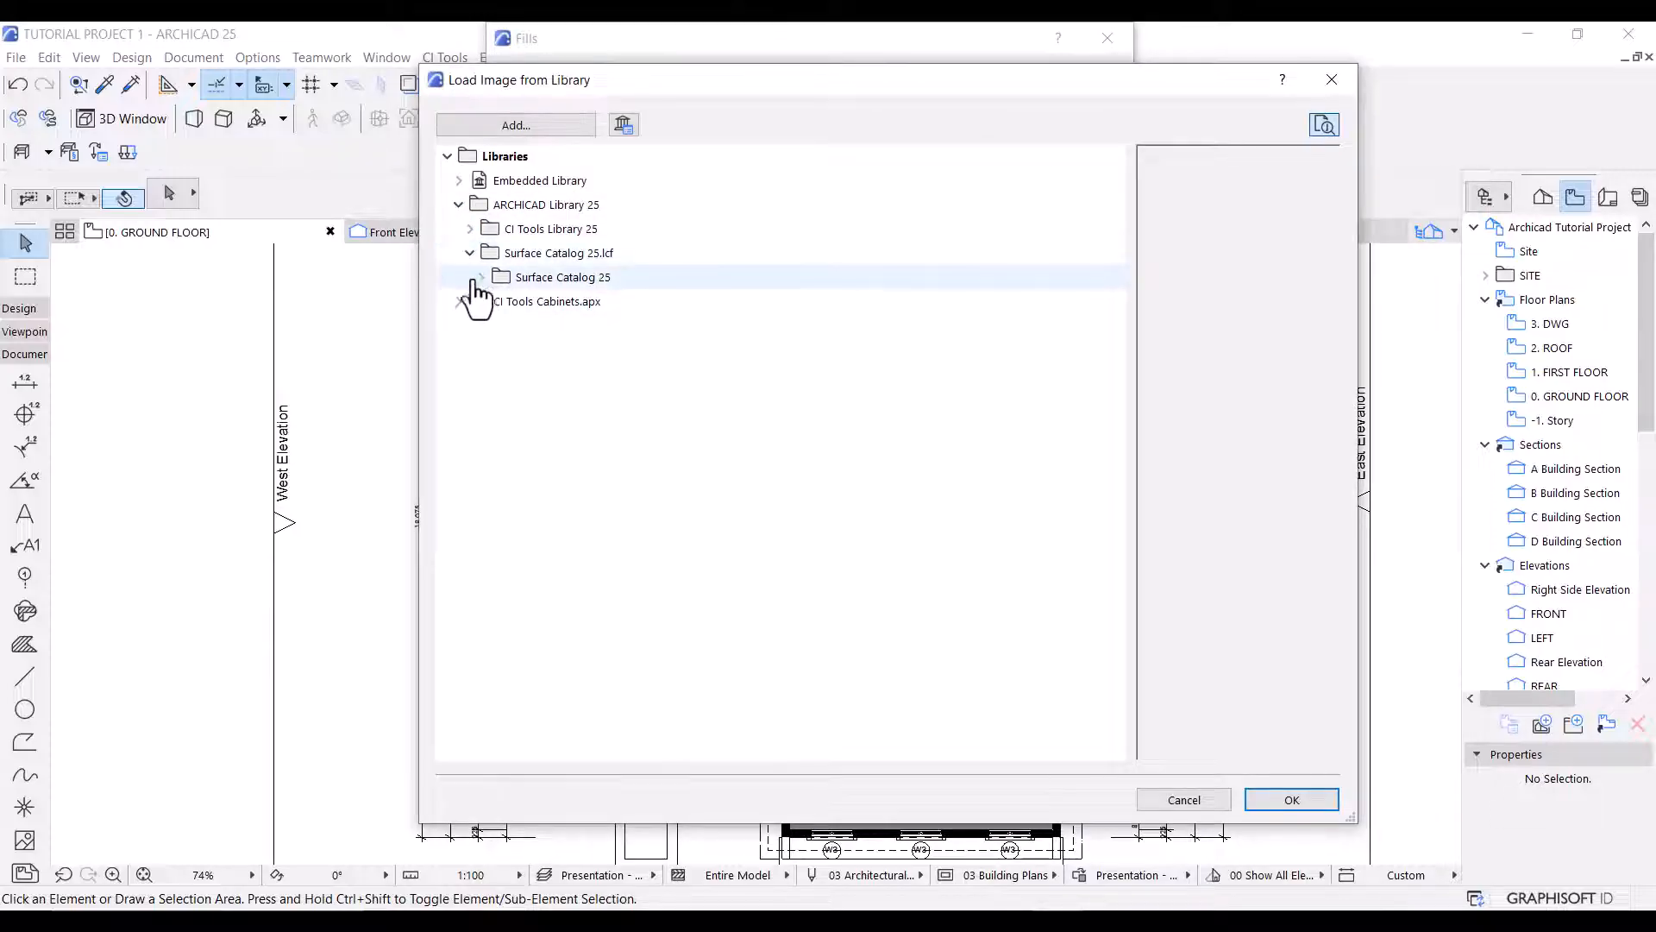
pyautogui.click(492, 301)
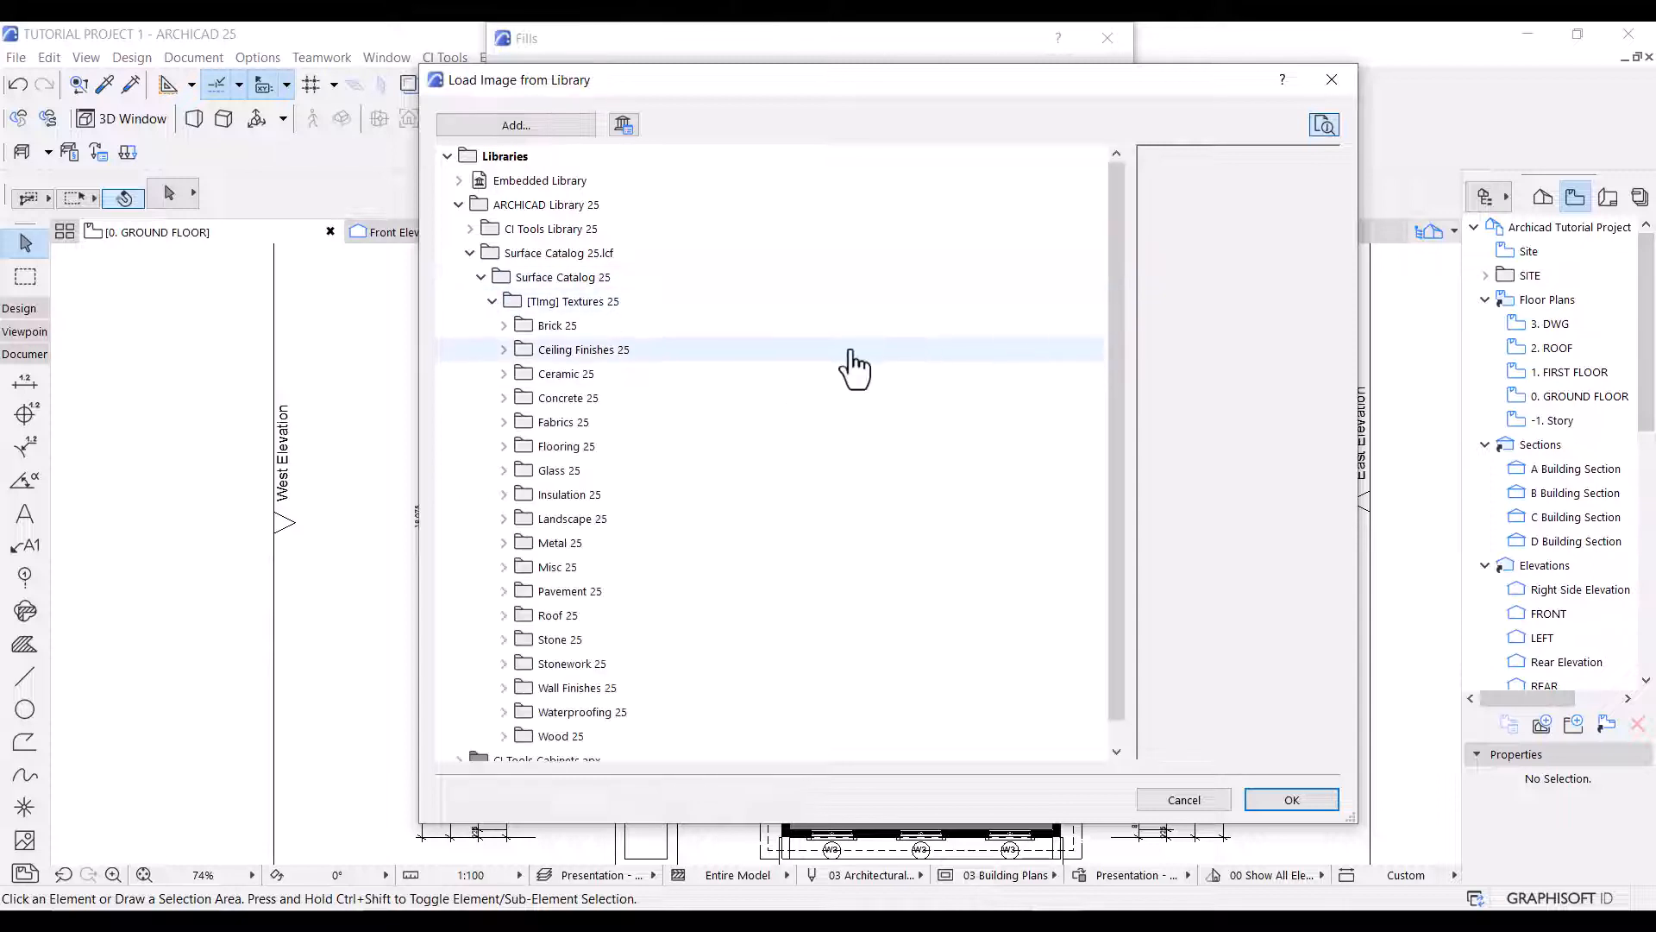
pyautogui.doubleClick(561, 448)
pyautogui.doubleClick(569, 543)
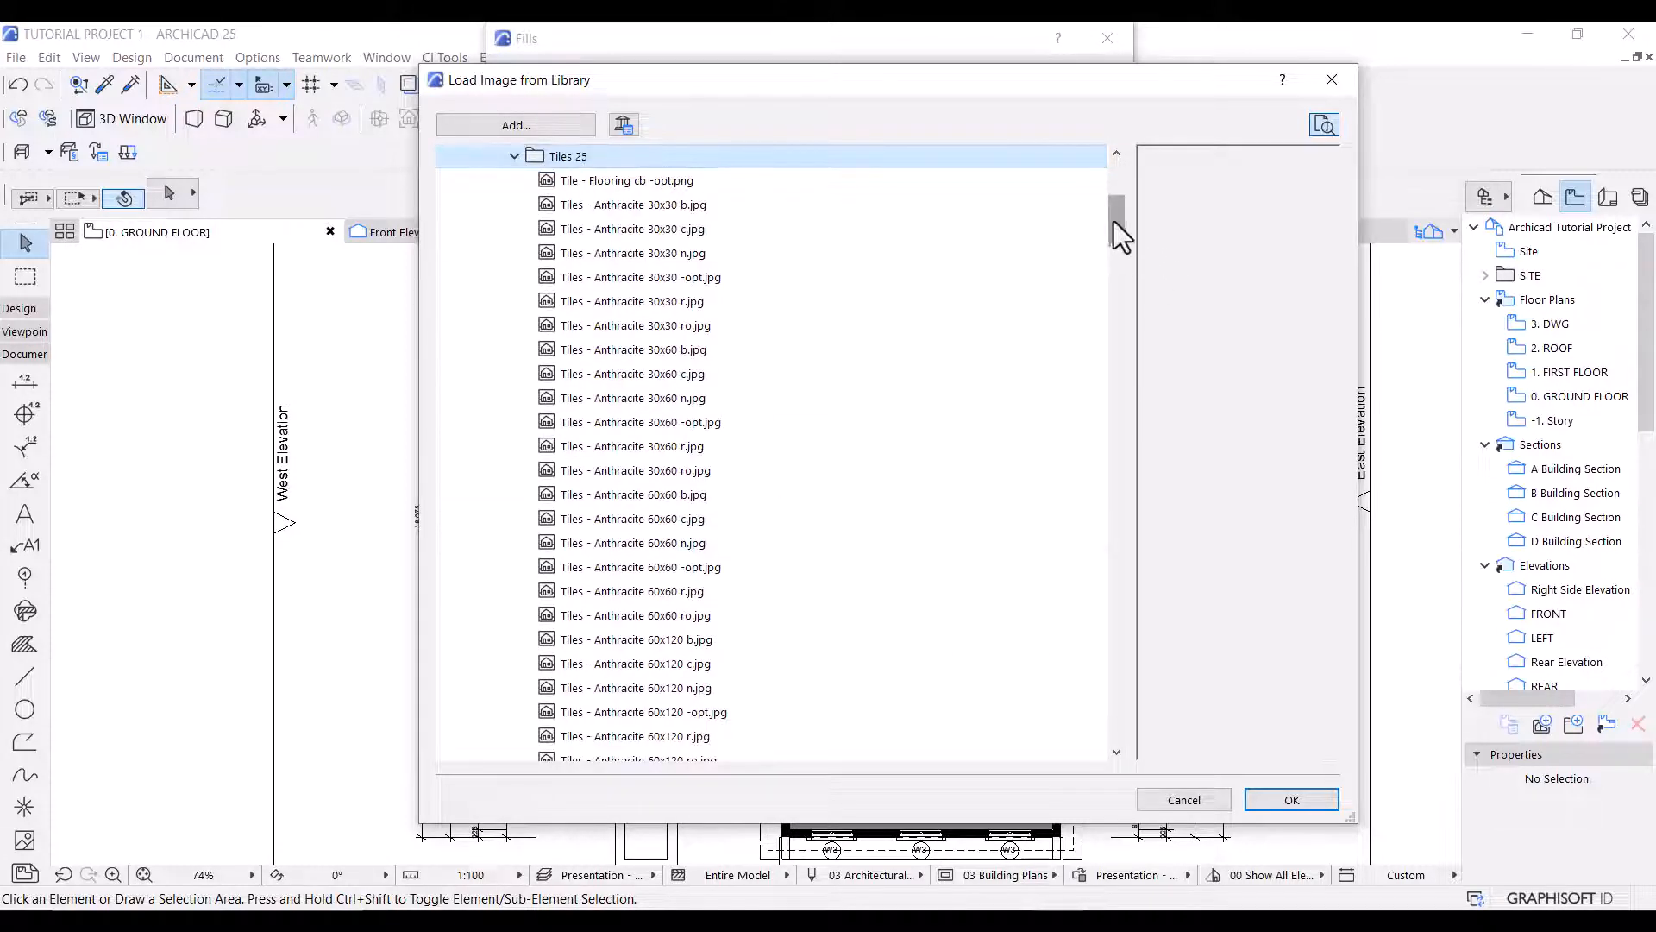
pyautogui.moveTo(1115, 223); pyautogui.dragTo(1120, 592)
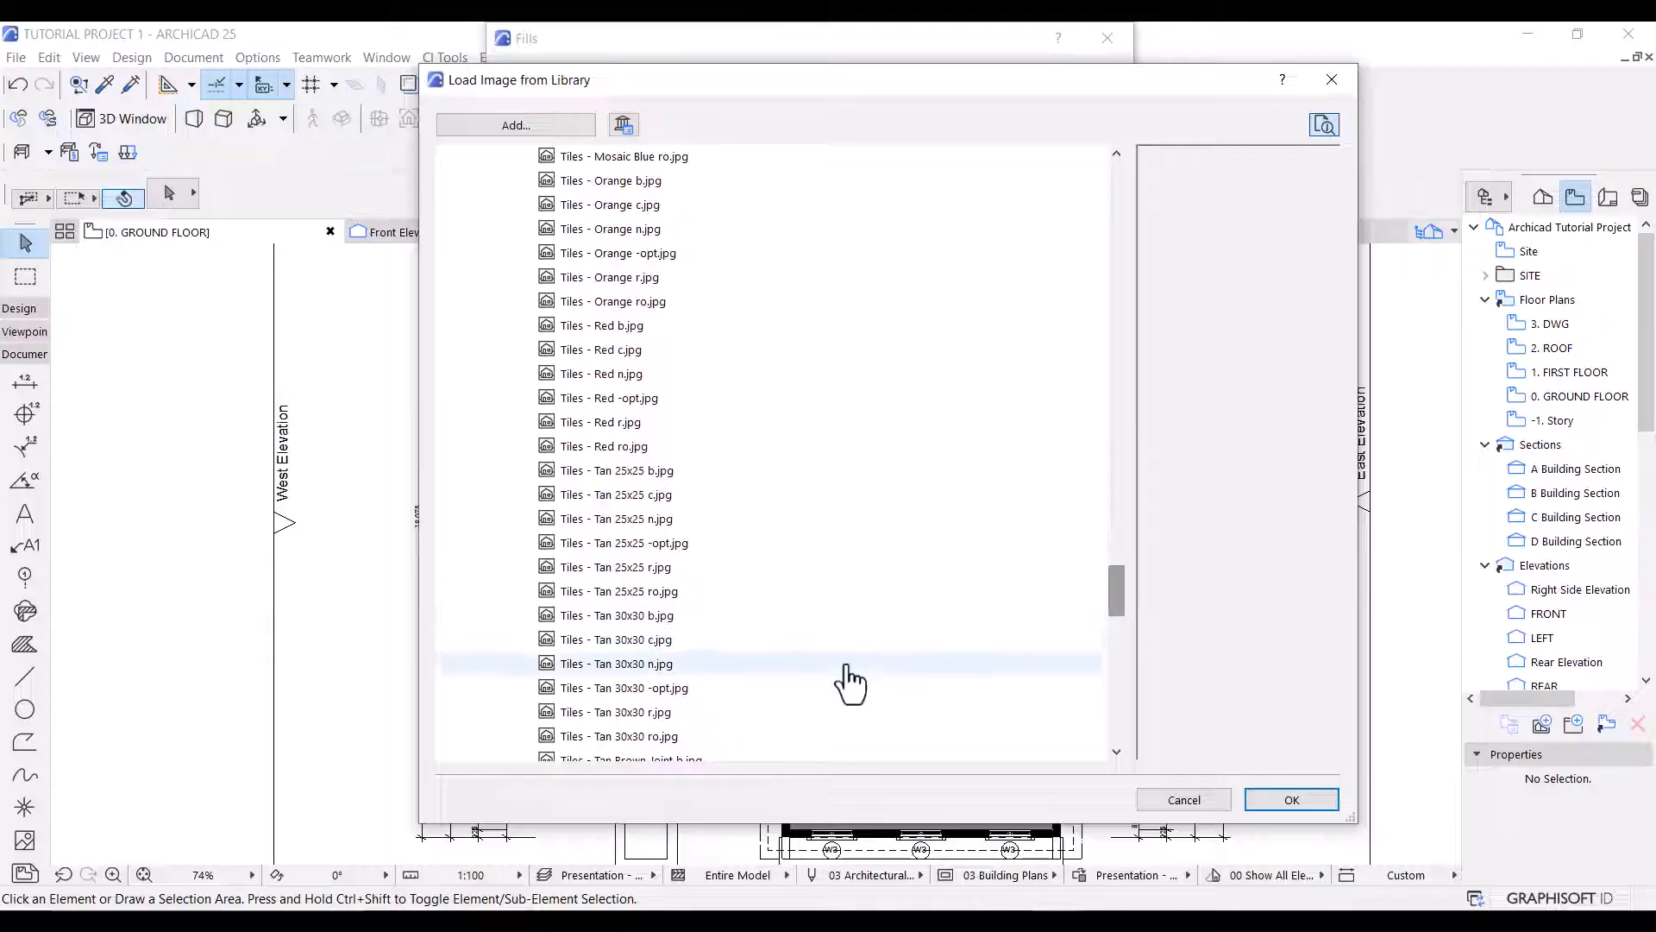
pyautogui.click(767, 688)
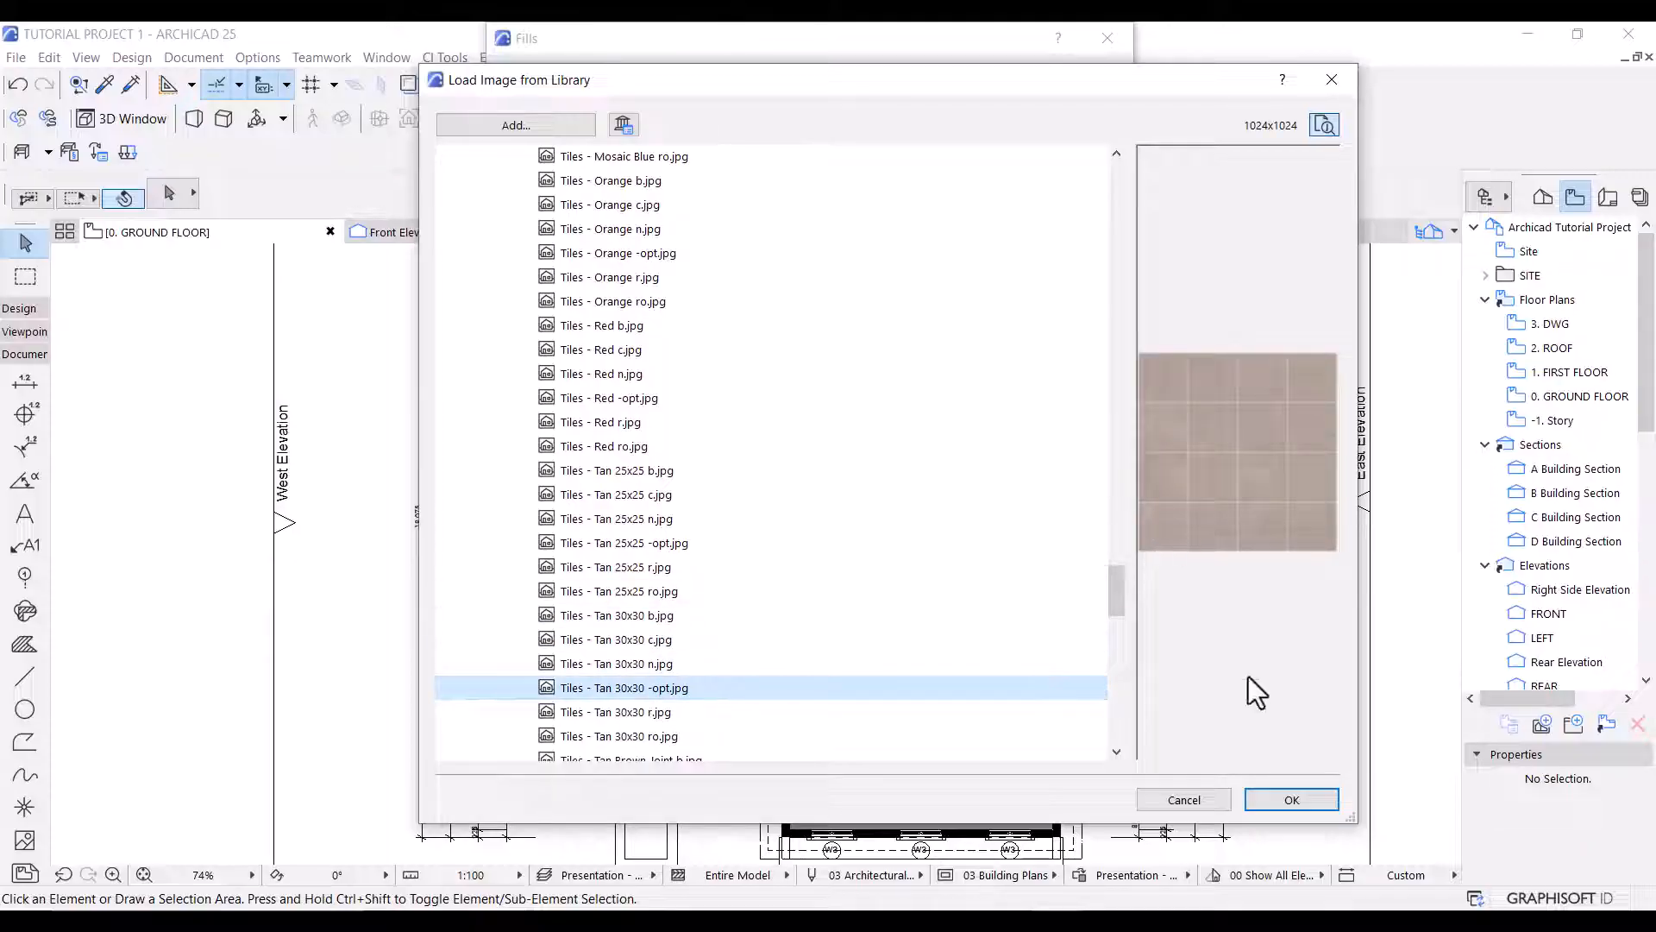
pyautogui.click(1291, 800)
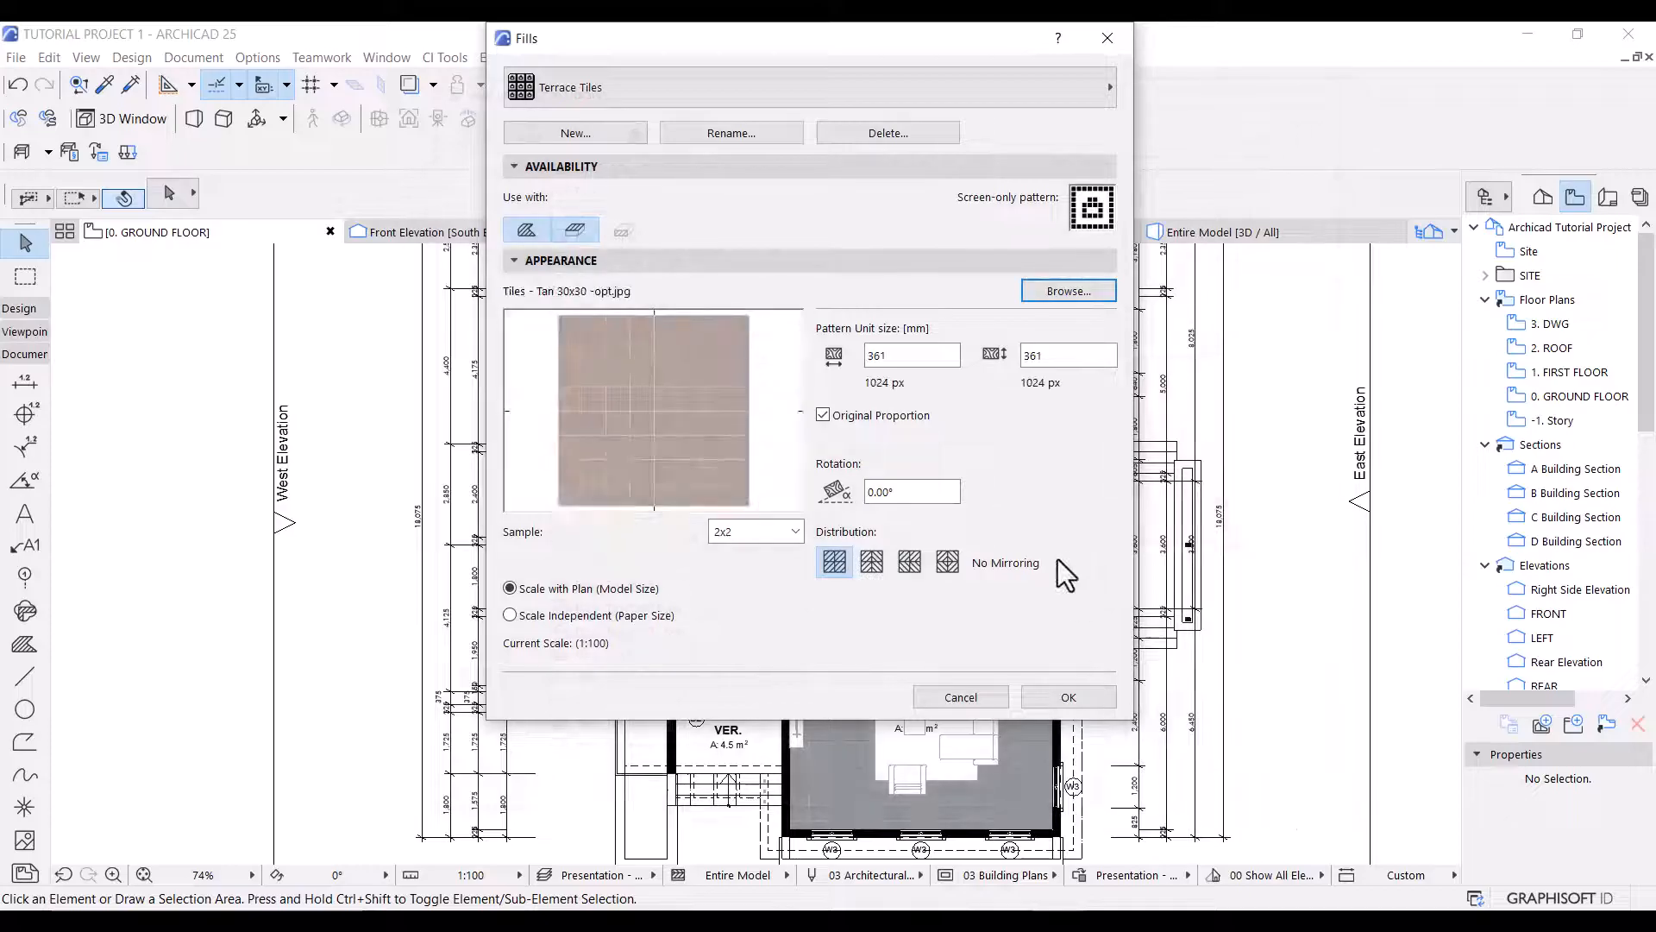
# Make the Terrace Tiles fill scale-independent with a 15 mm pattern unit size and save the fill changes.
pyautogui.click(565, 615)
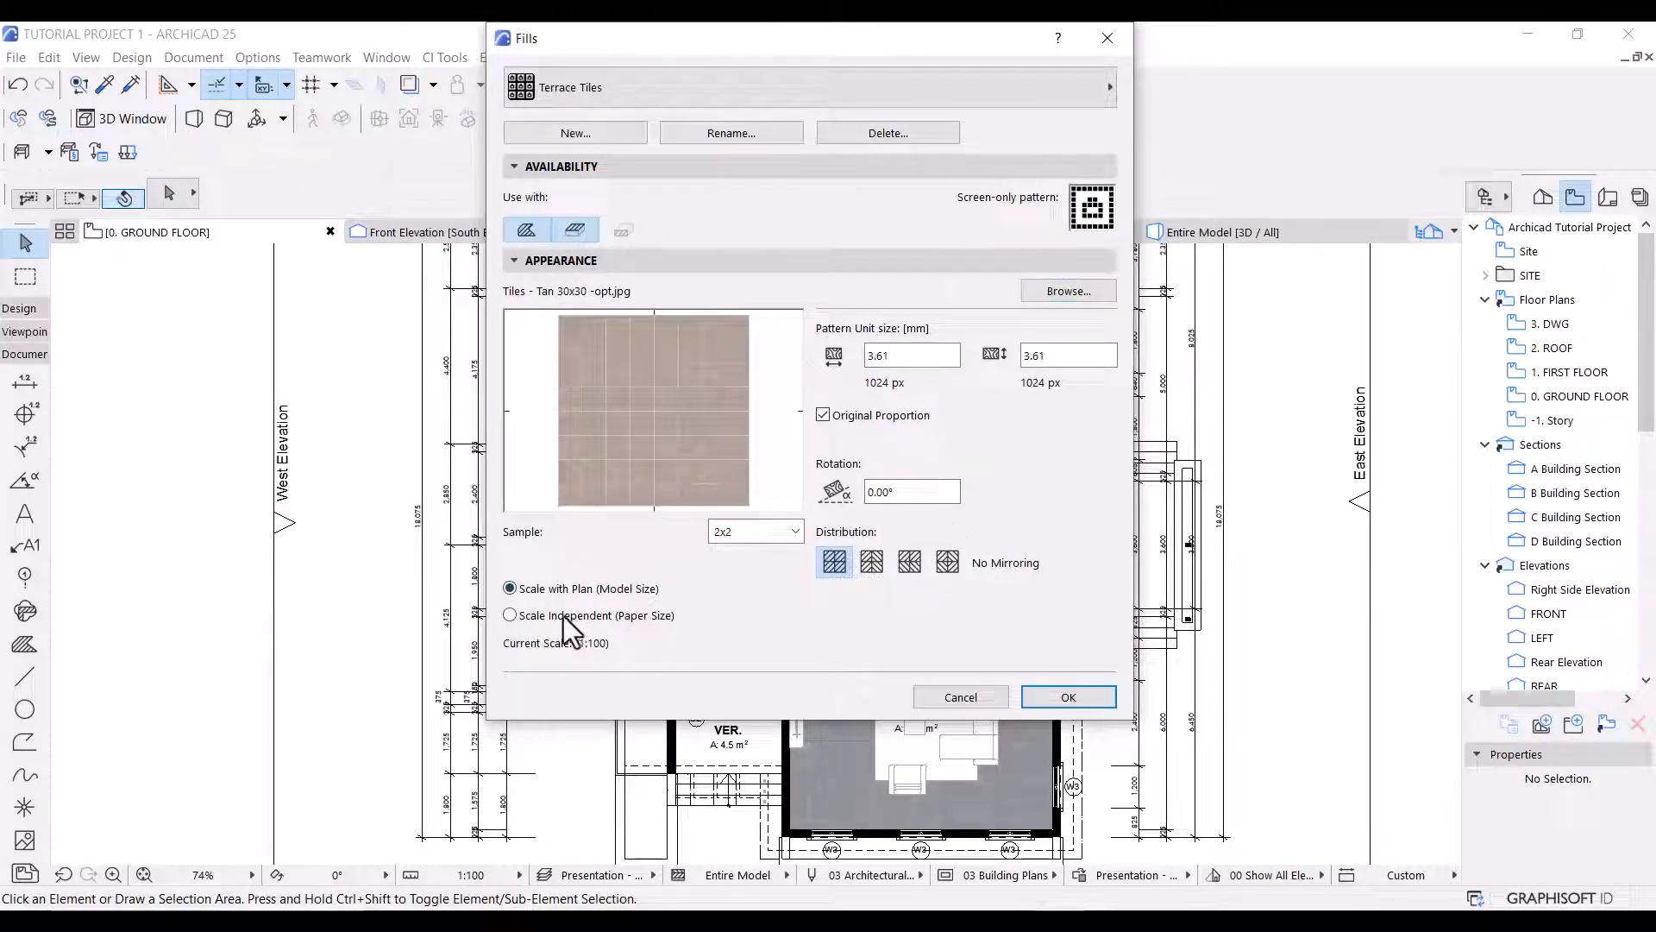
pyautogui.doubleClick(917, 355)
pyautogui.write('15.00')
pyautogui.click(1097, 698)
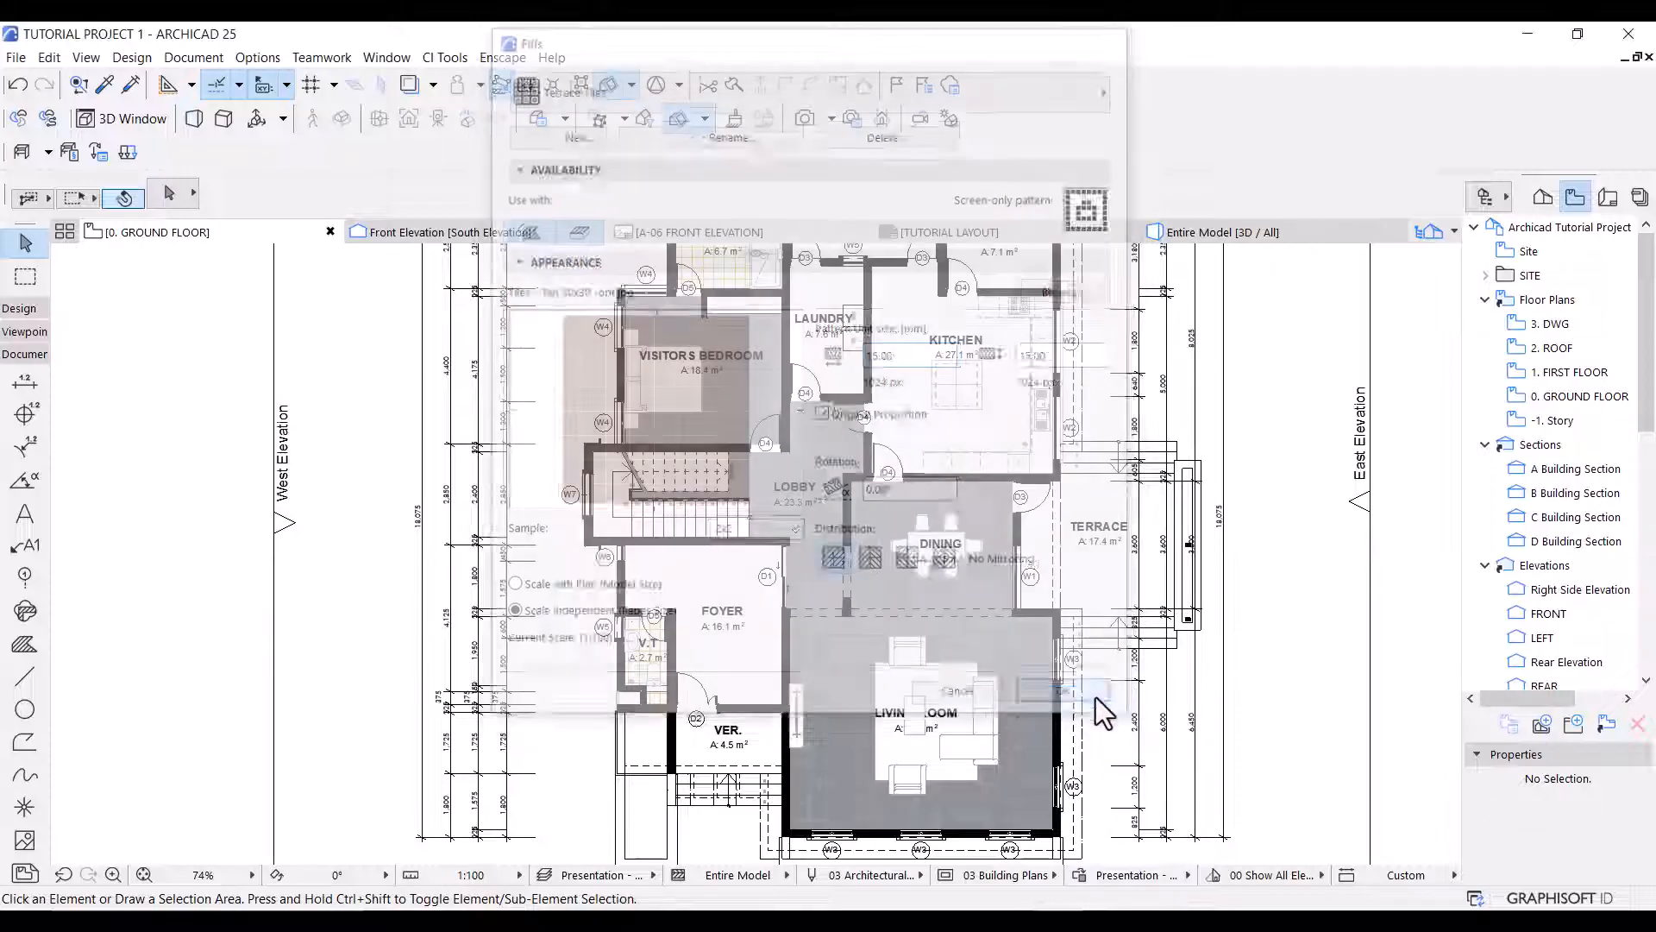
# Add a new rule named Kitchen Area to the Presentation - Plan override combination and place it above Living Area - Cover fill.
pyautogui.click(1079, 874)
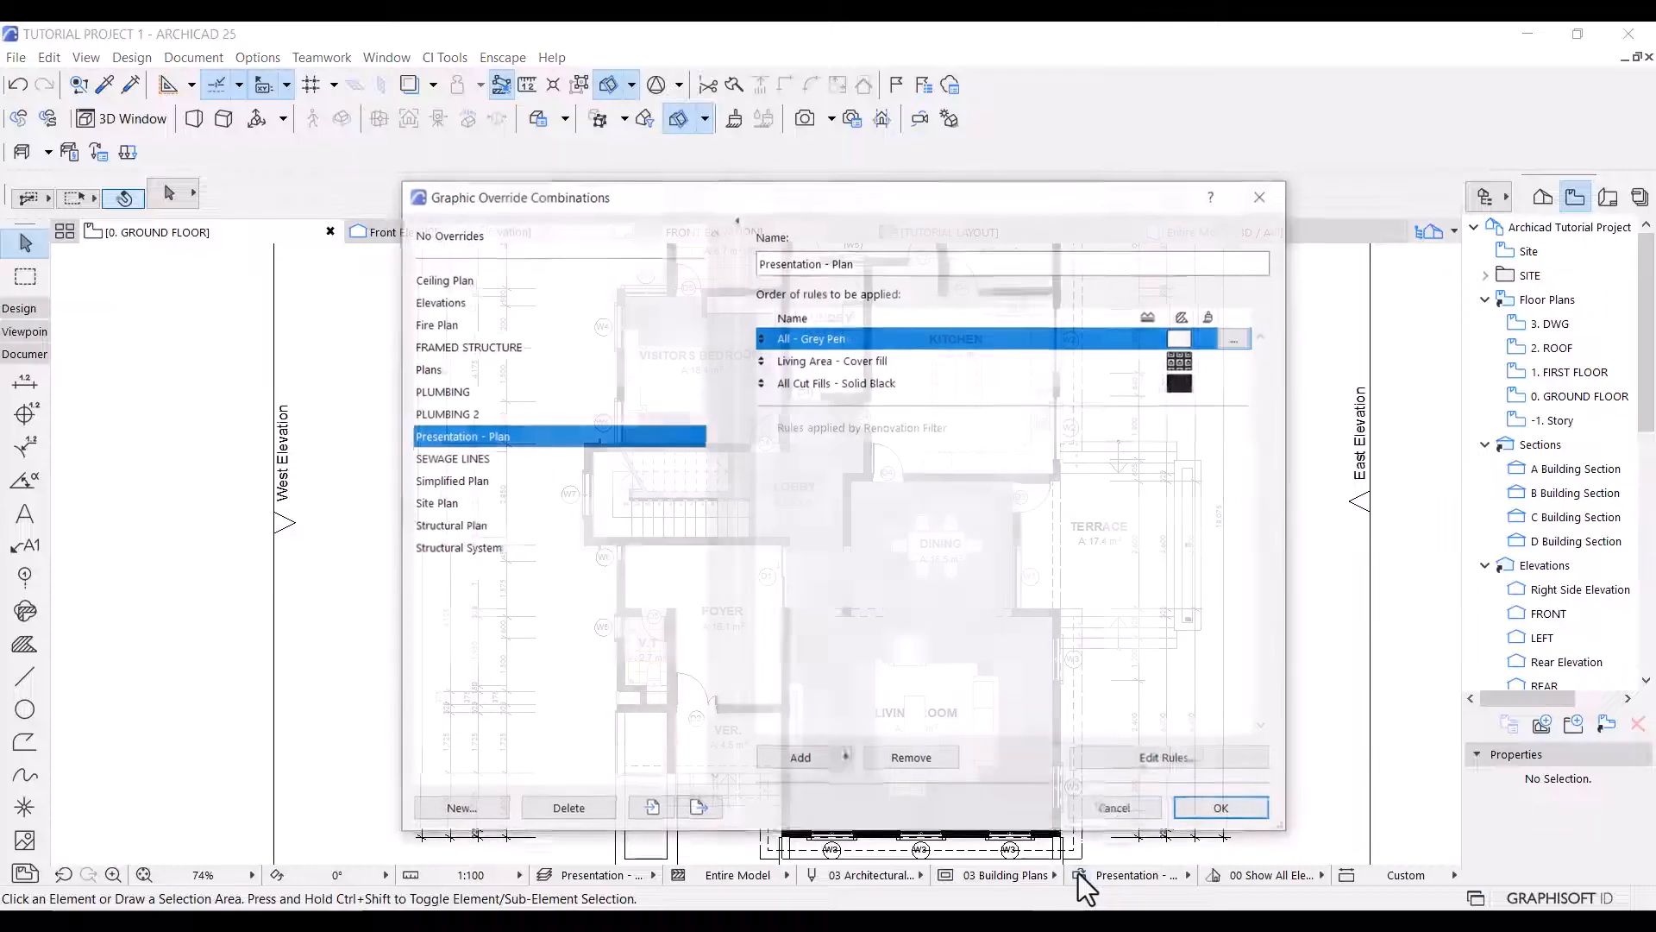
pyautogui.click(821, 762)
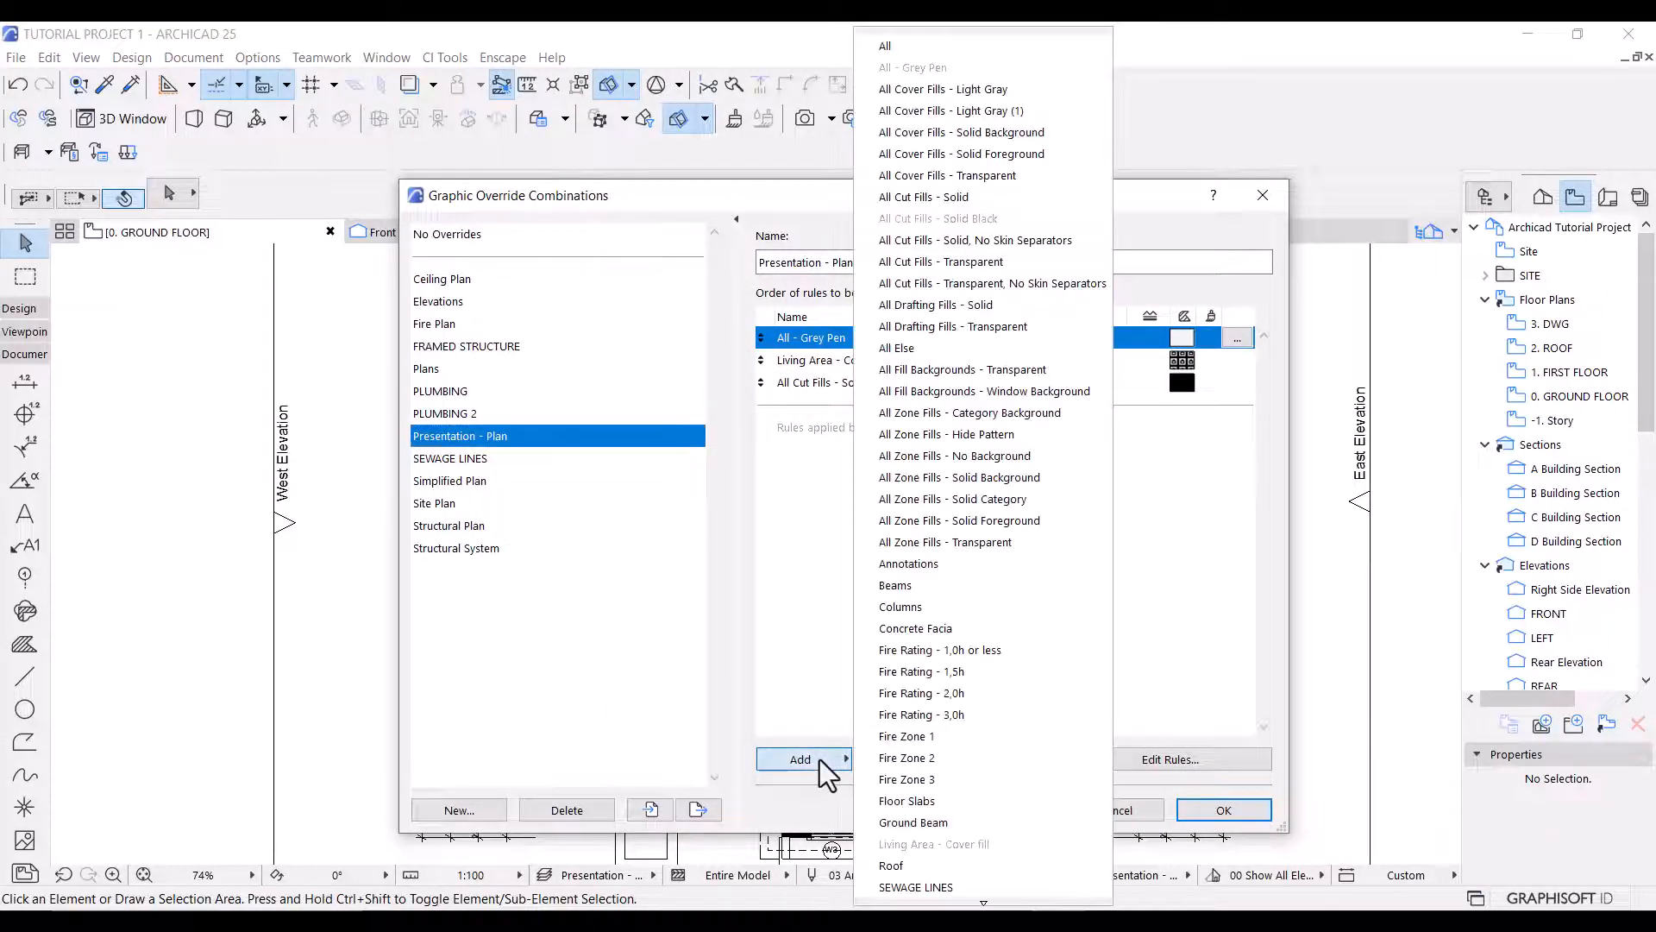
pyautogui.scroll(-1, 977, 846)
pyautogui.scroll(-1, 974, 844)
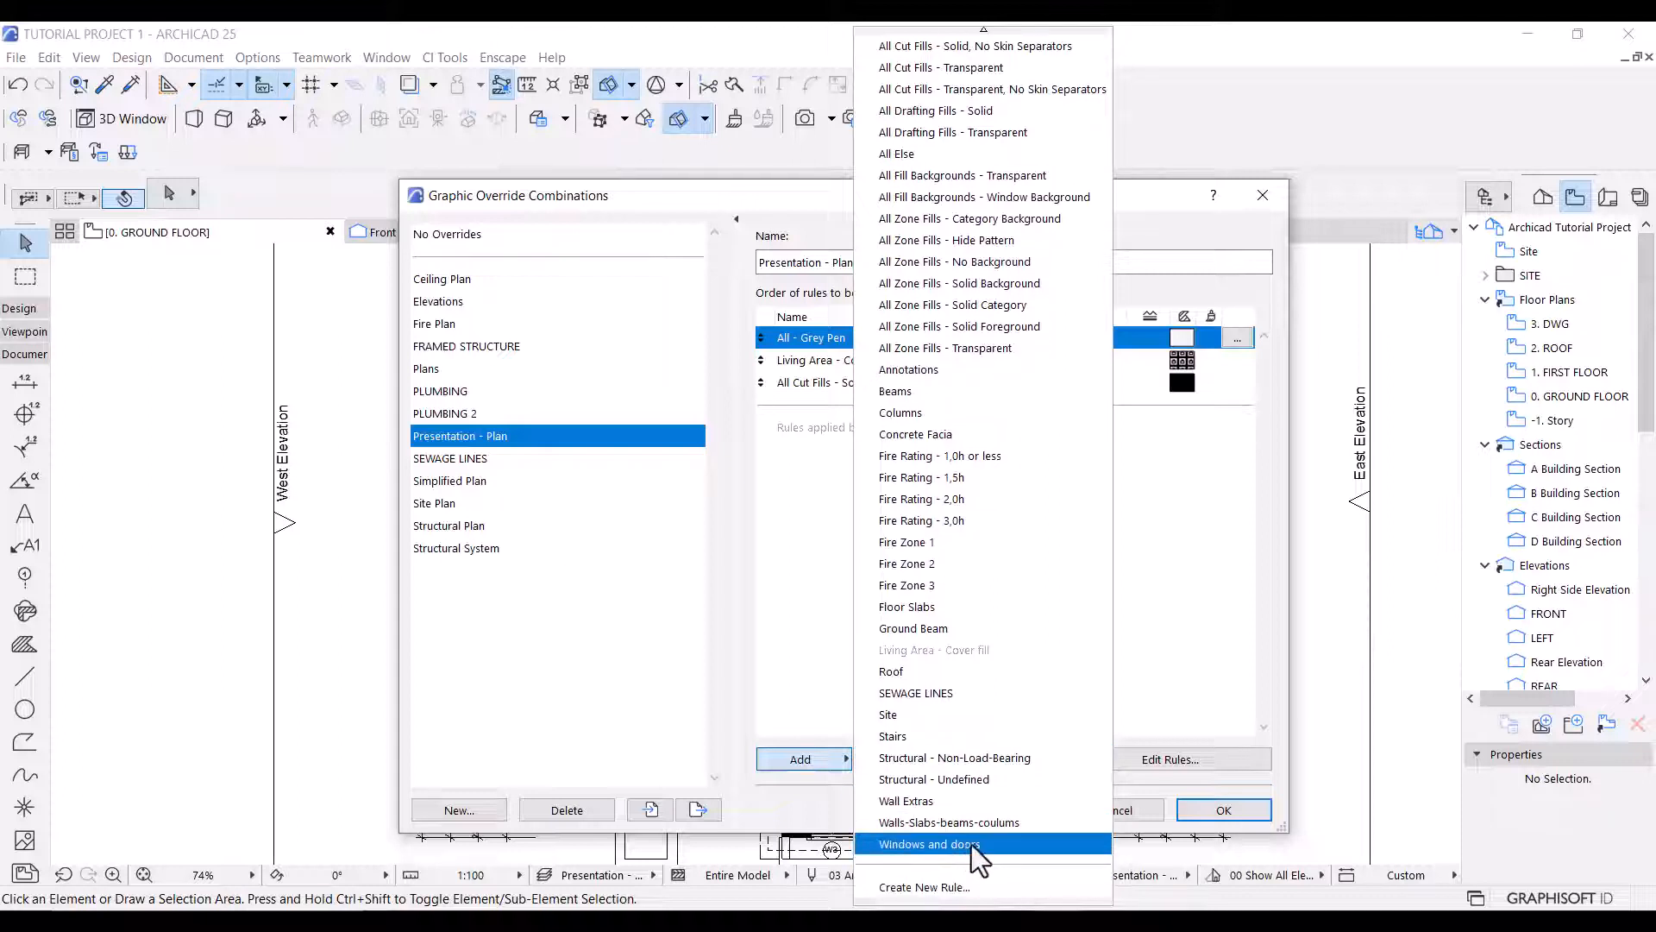
pyautogui.click(954, 886)
pyautogui.write('K')
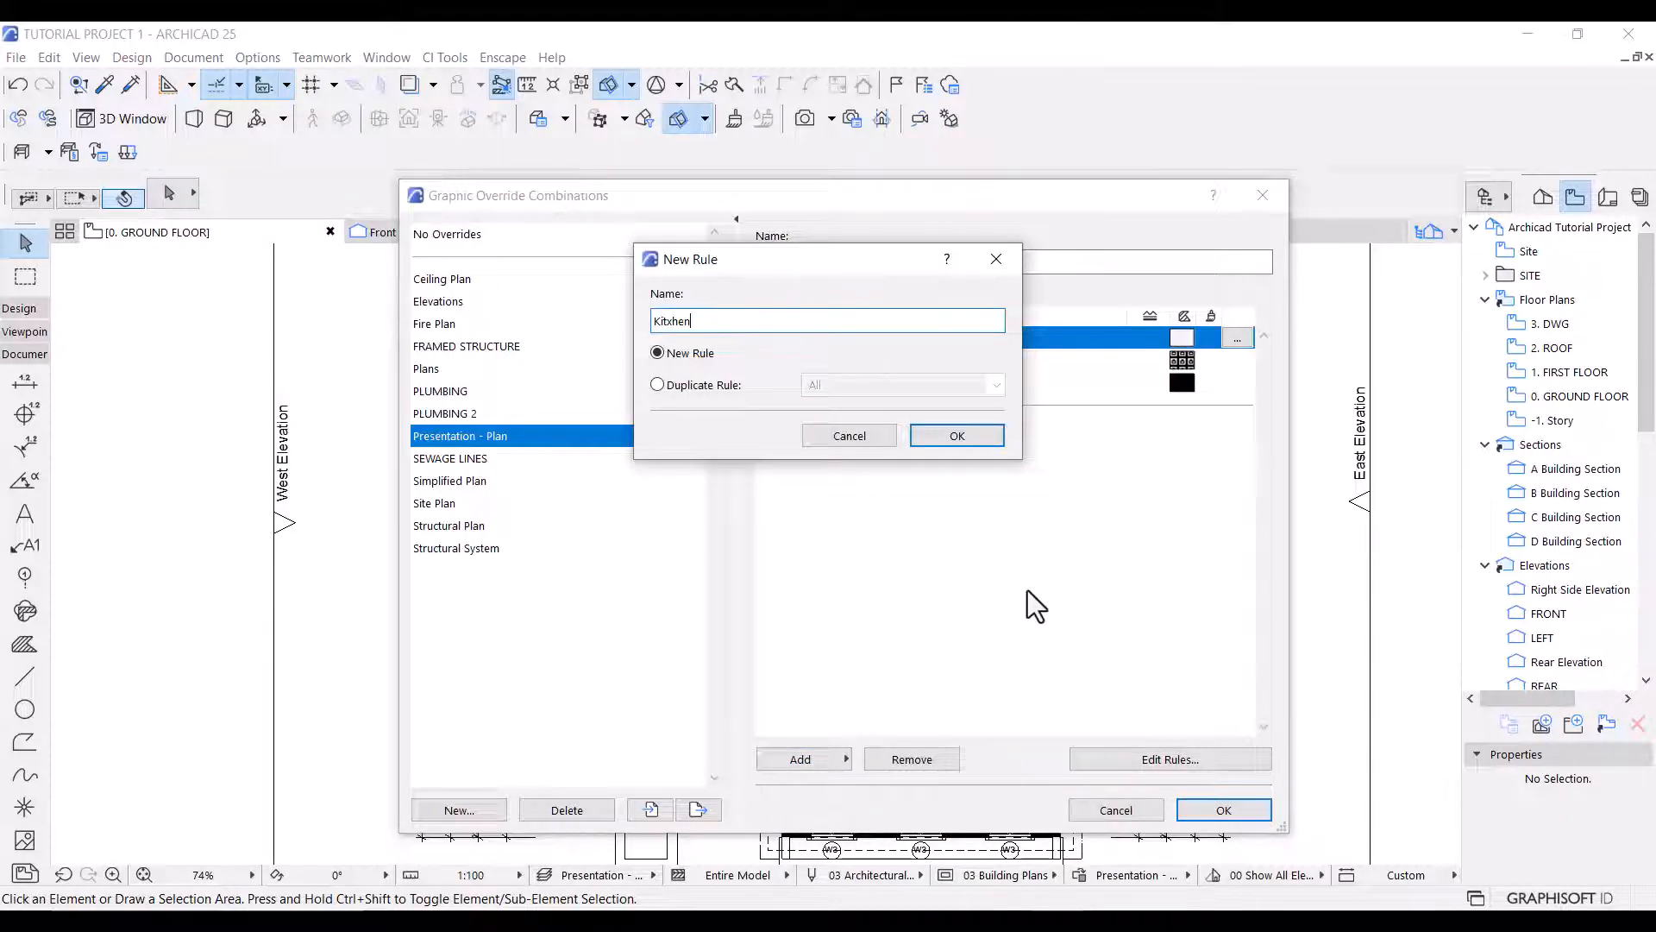
pyautogui.write('itchen Area')
pyautogui.click(942, 435)
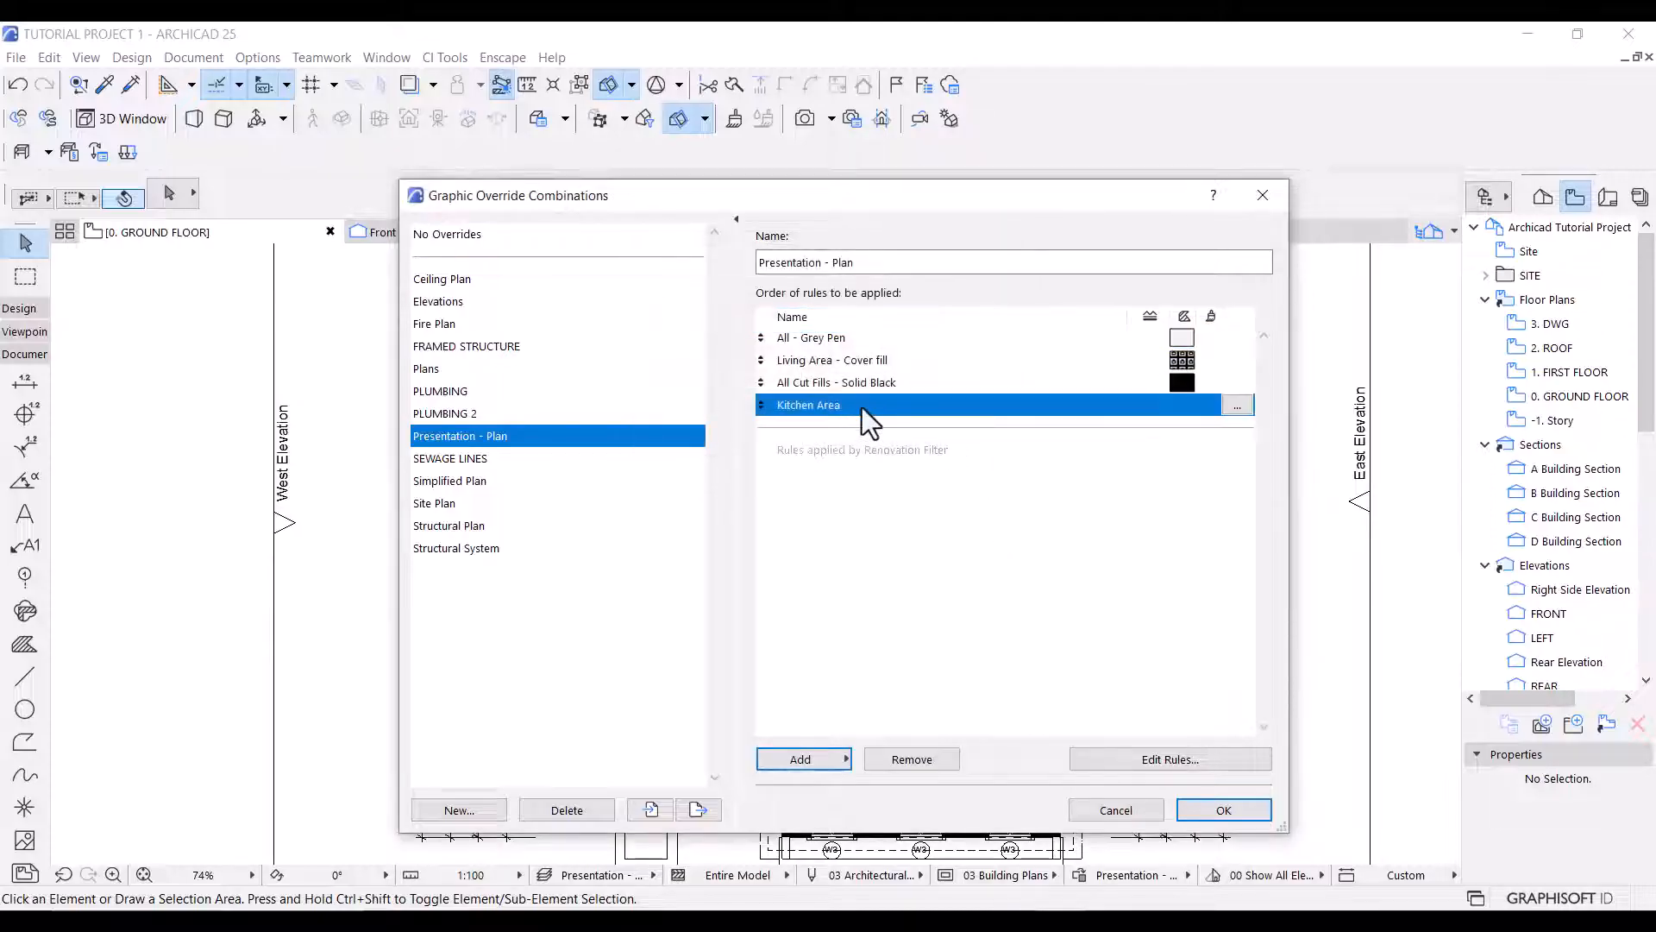
pyautogui.moveTo(836, 405); pyautogui.dragTo(831, 355)
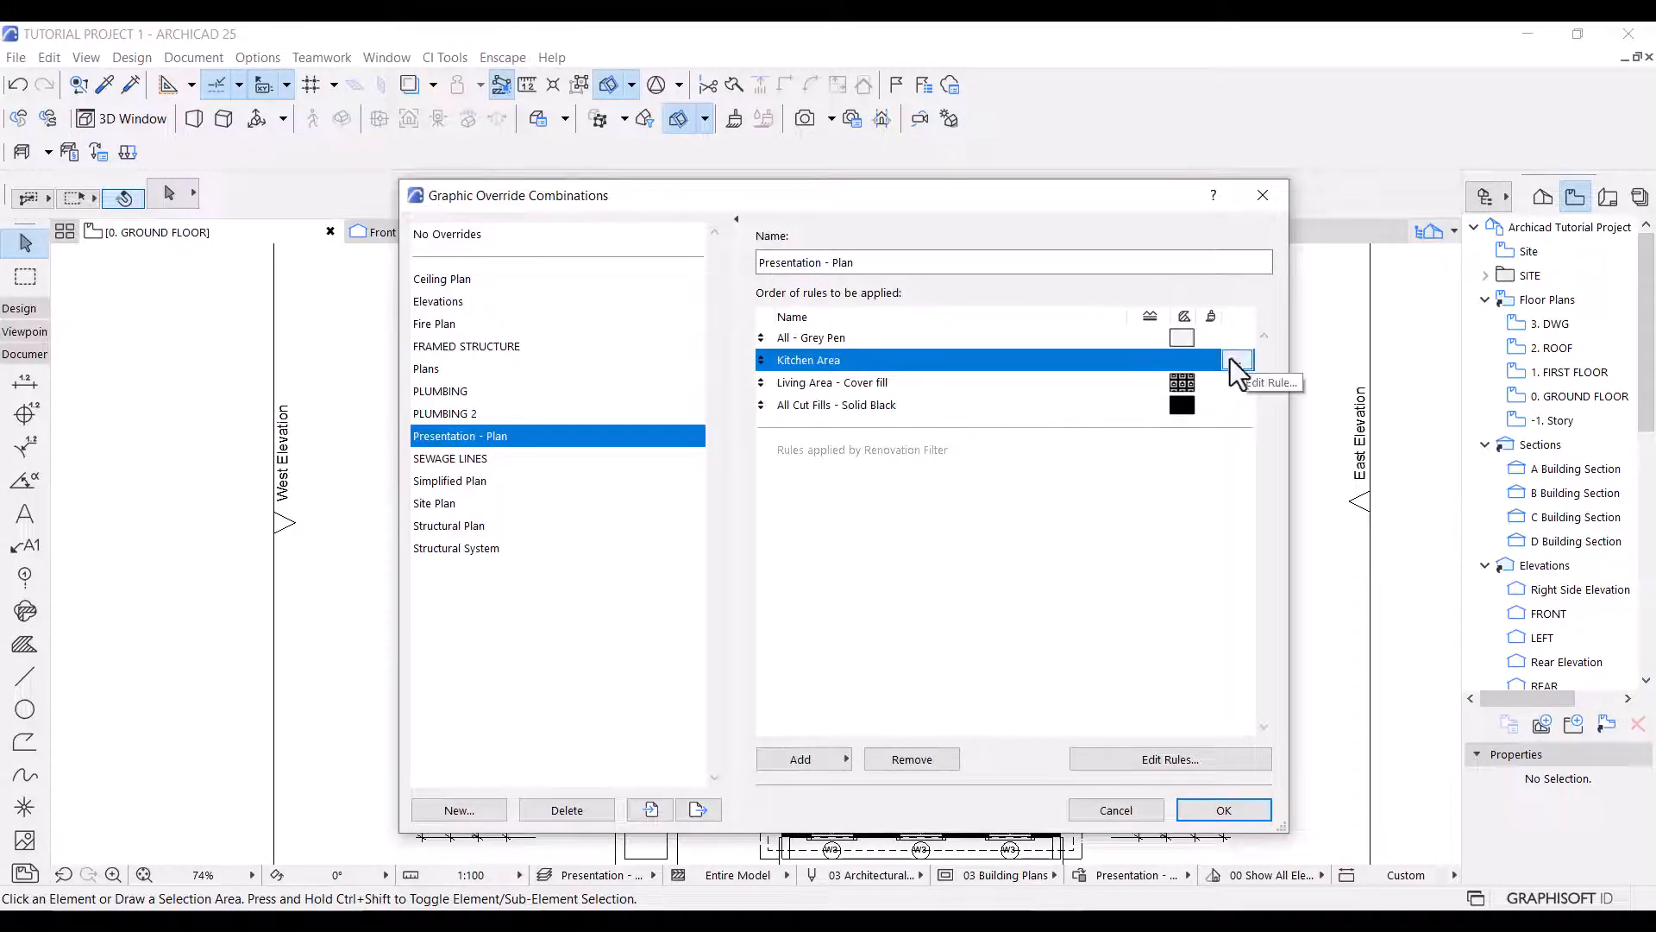
# Edit the Kitchen Area rule with criteria matching elements whose name contains Kitchen, Pantry or Laundry.
pyautogui.click(1238, 360)
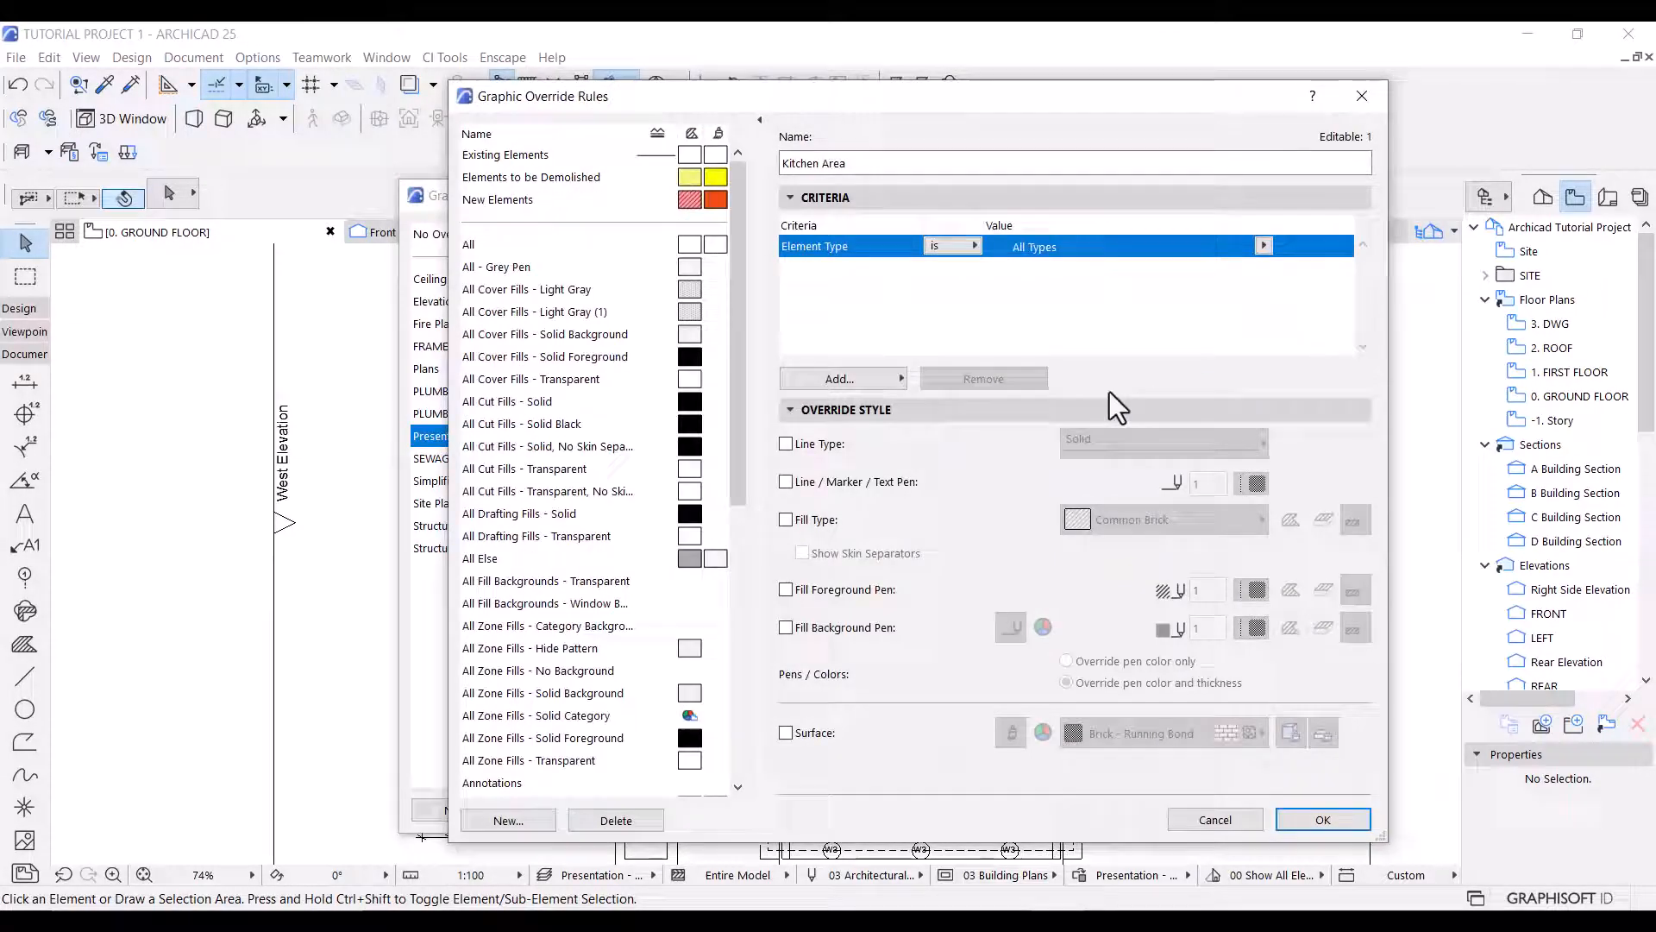
pyautogui.click(851, 376)
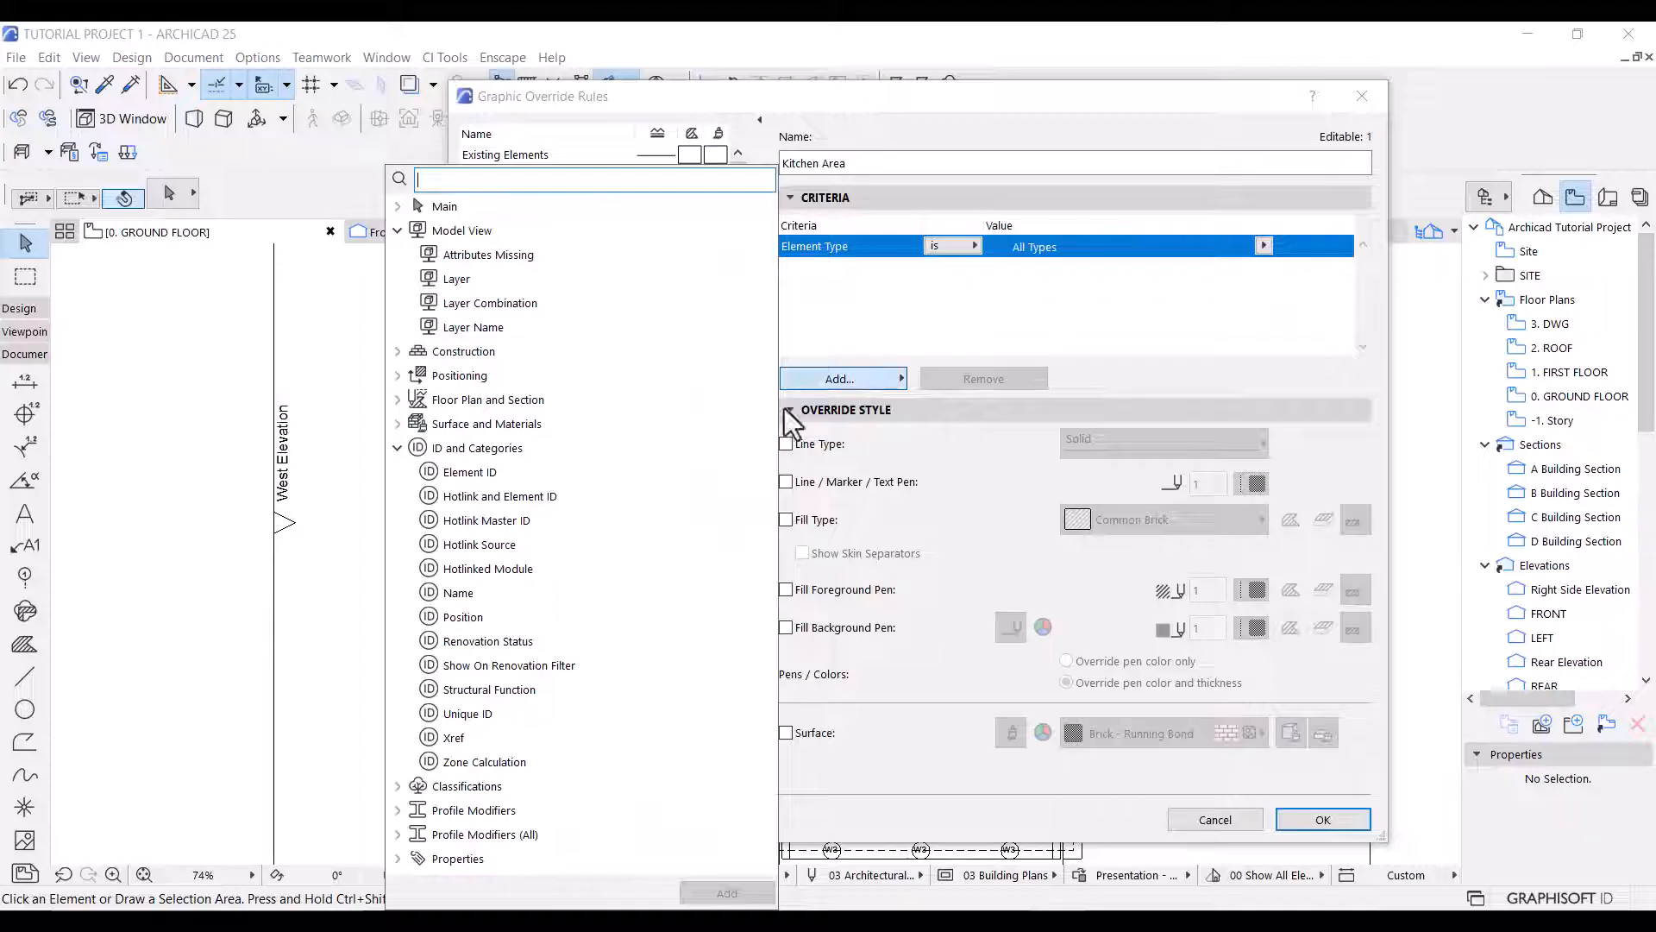
pyautogui.doubleClick(477, 595)
pyautogui.doubleClick(477, 596)
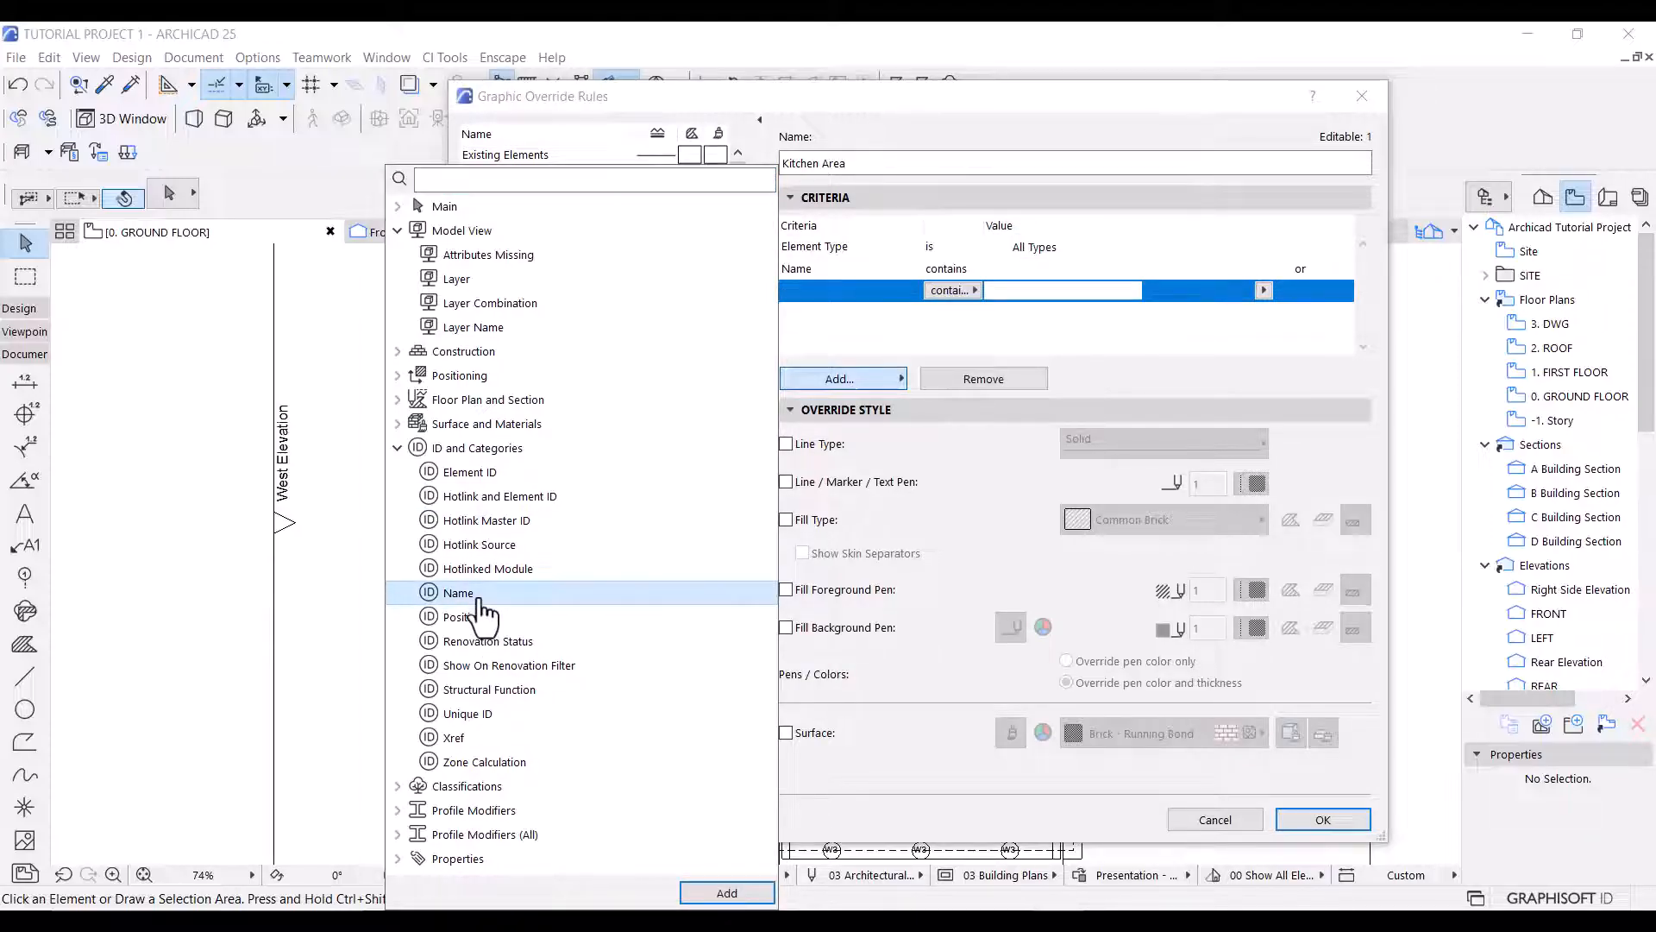
pyautogui.doubleClick(477, 595)
pyautogui.click(923, 333)
pyautogui.click(1017, 267)
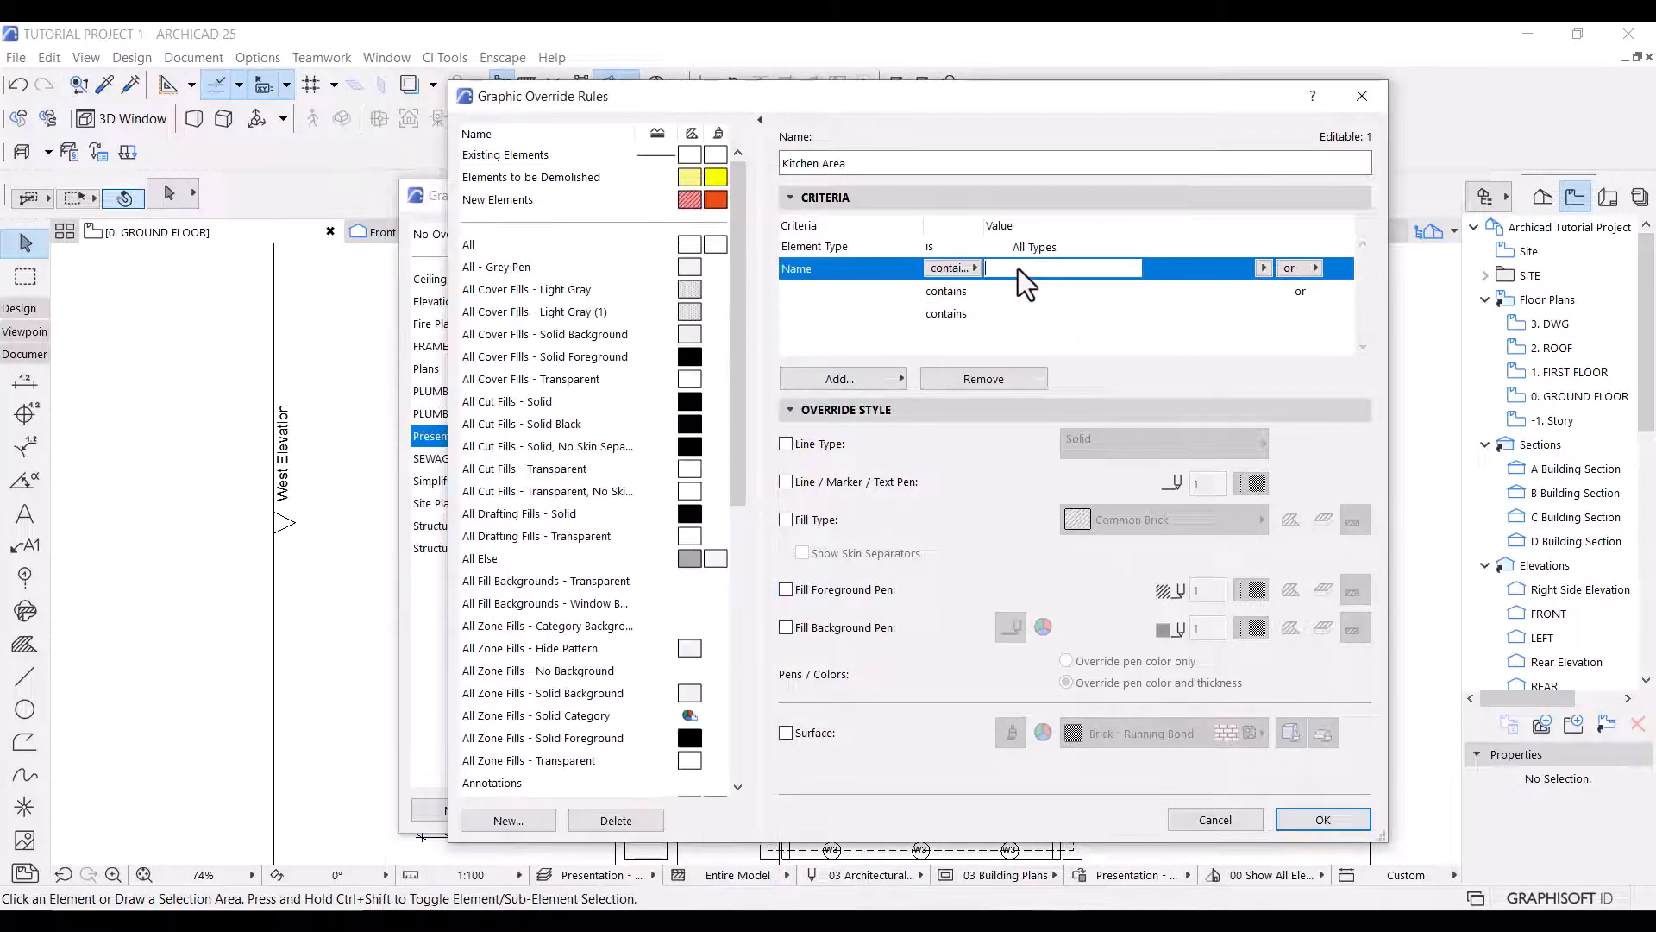
pyautogui.write('Kitchen')
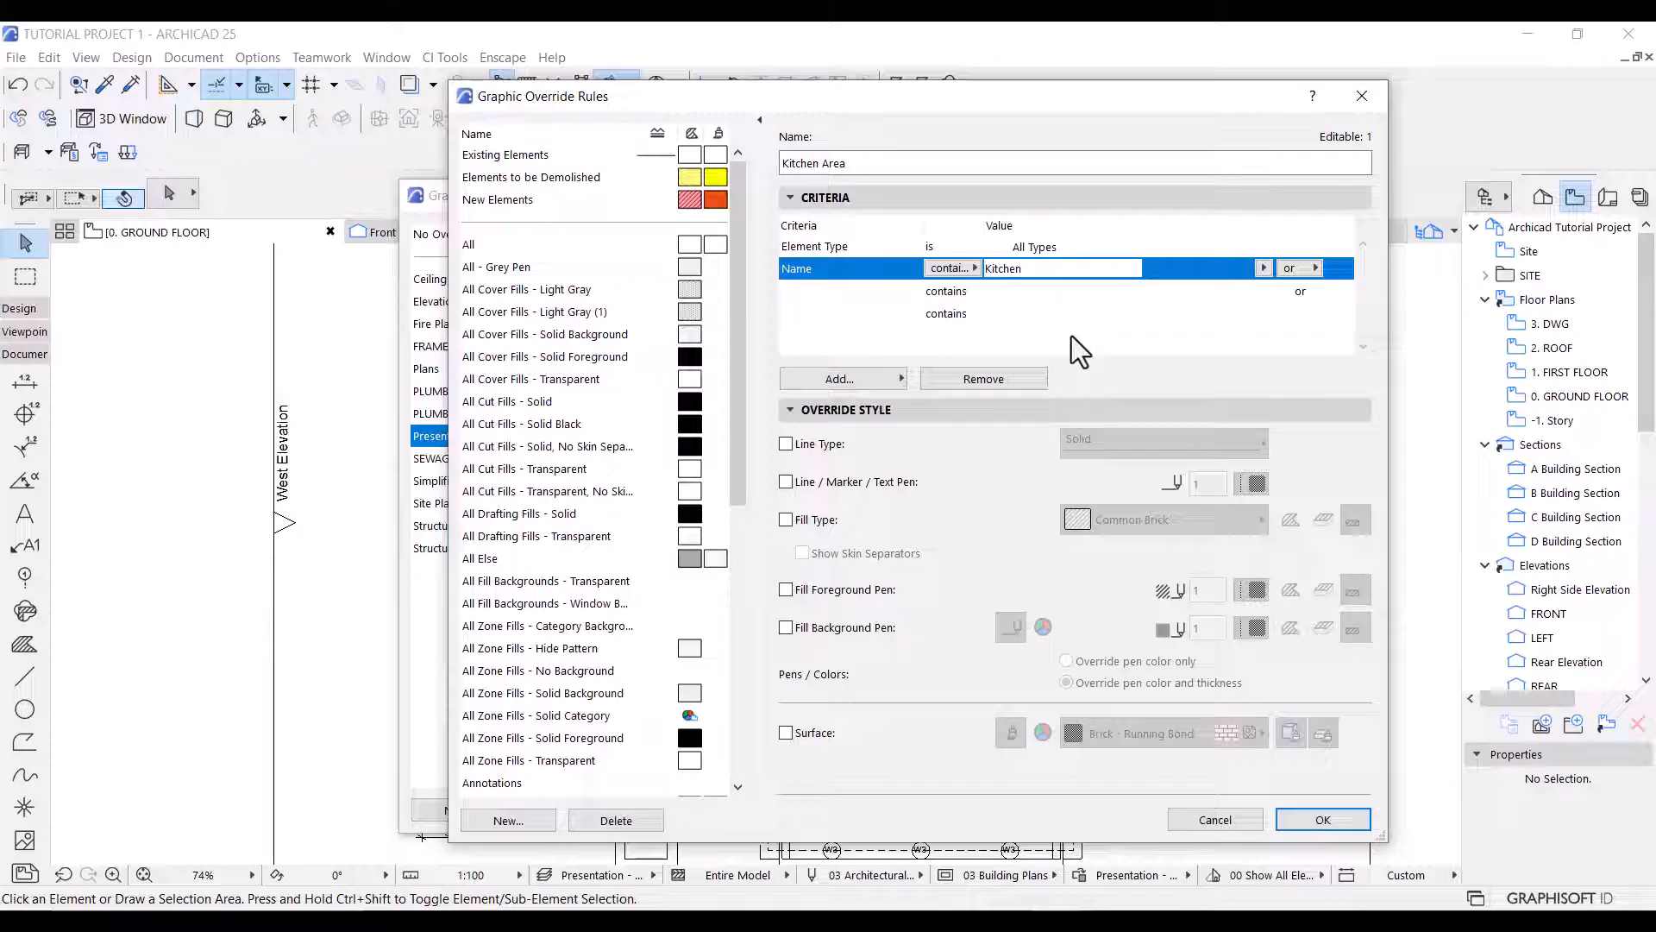
pyautogui.click(1056, 291)
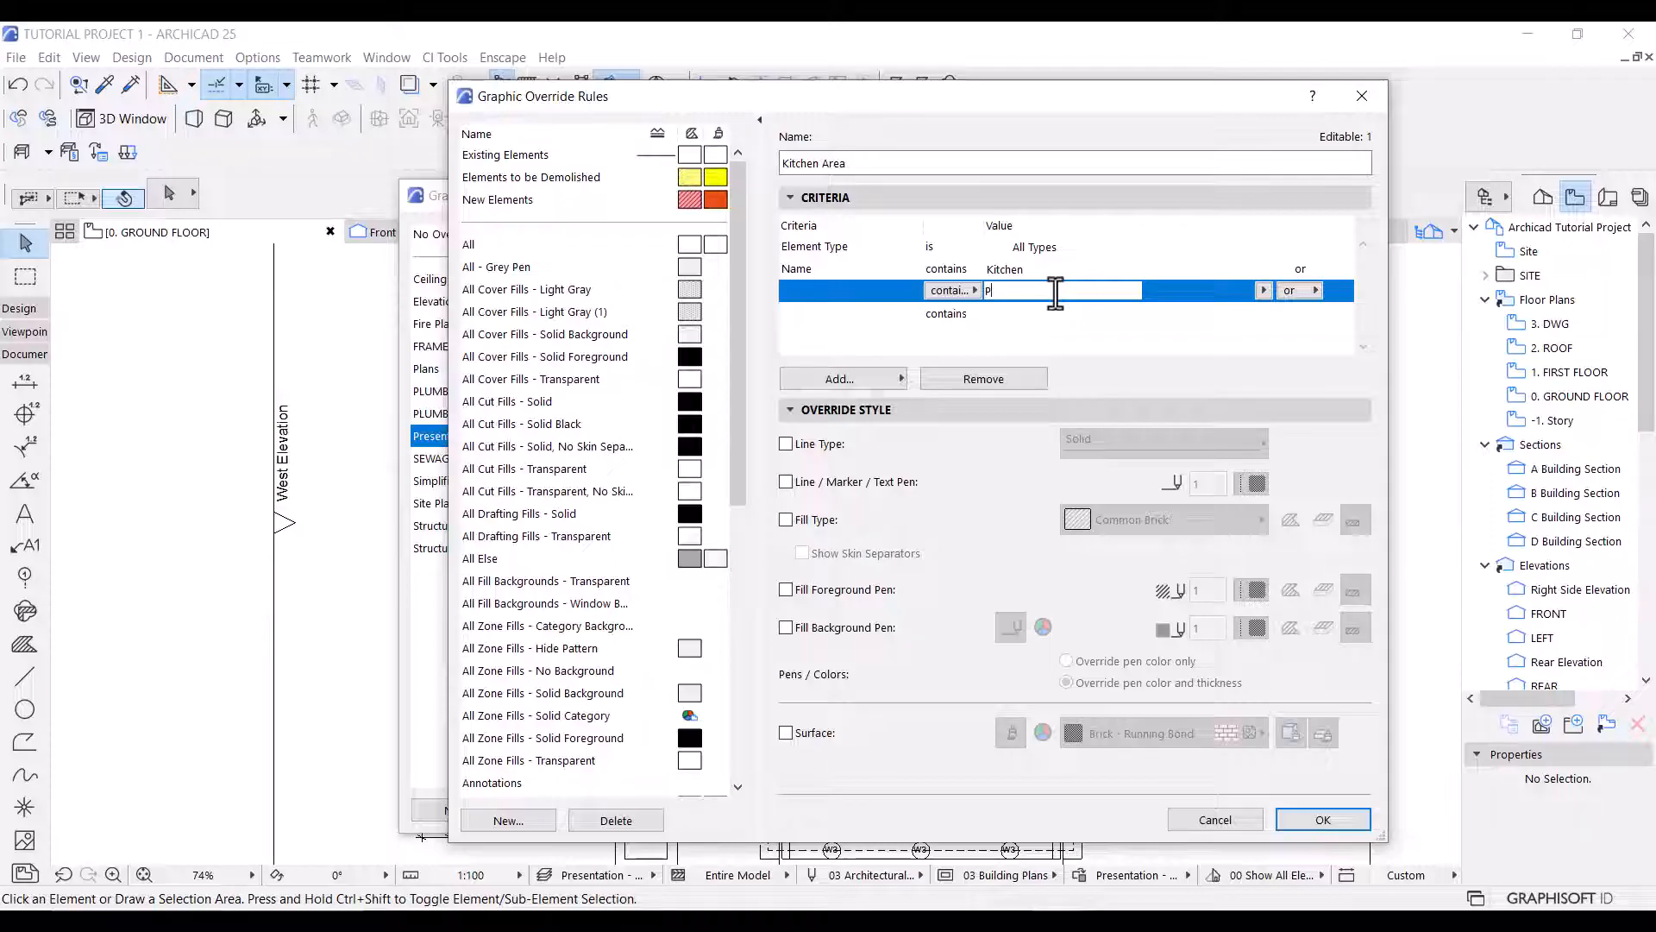
pyautogui.click(1000, 314)
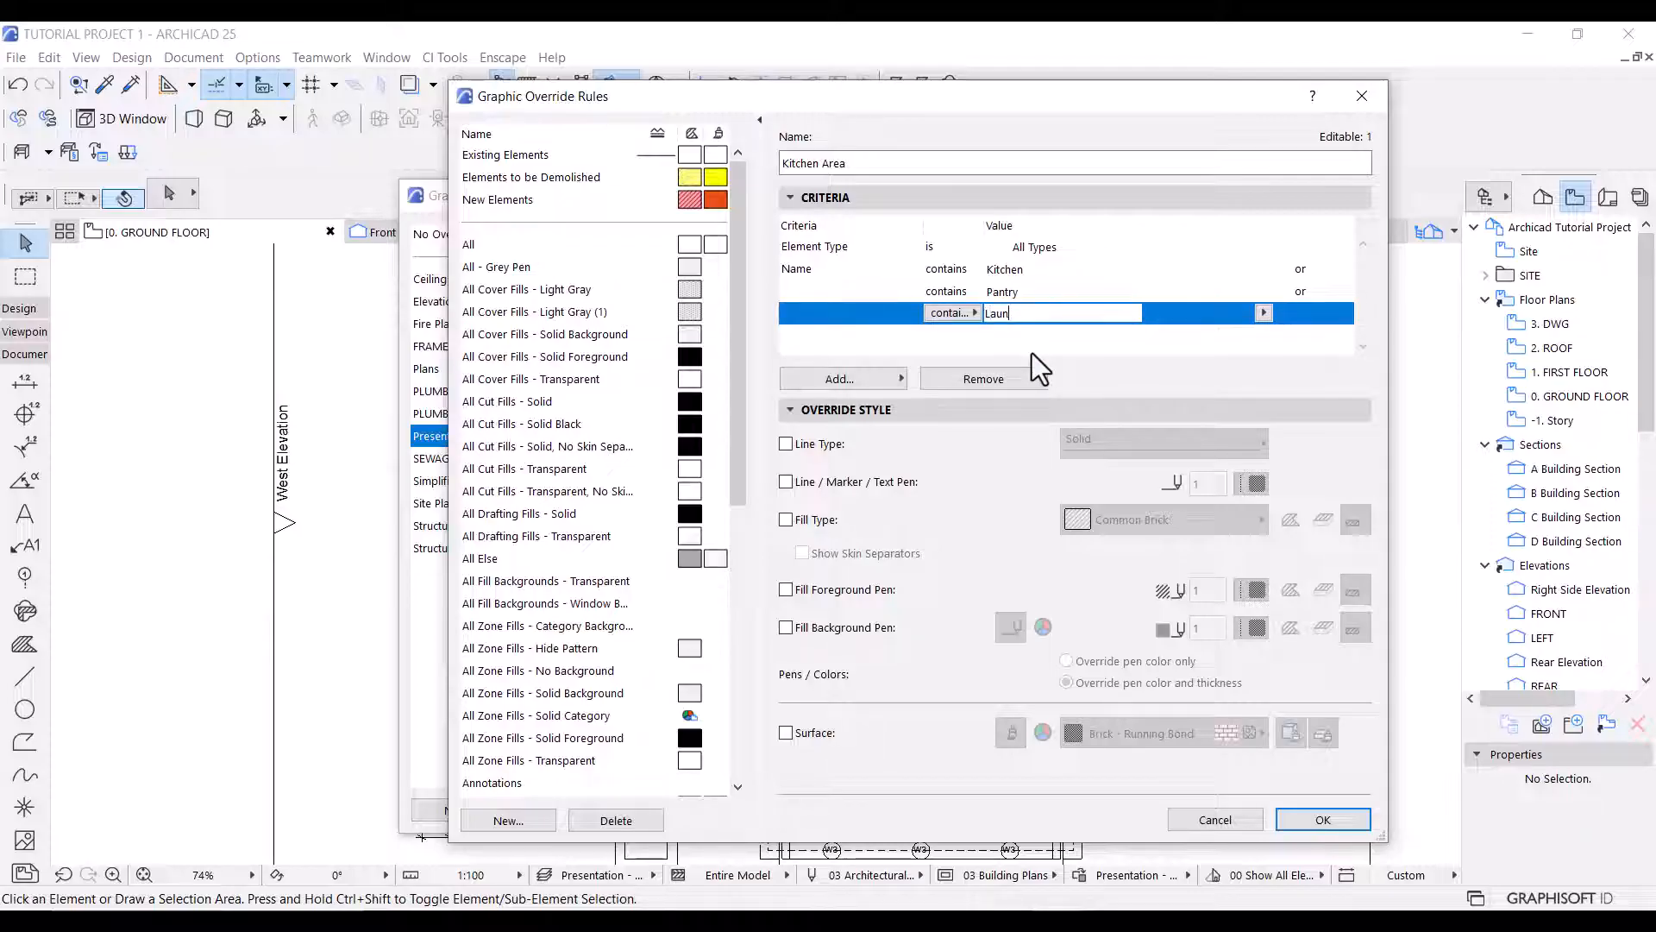
pyautogui.write('Laundry')
# Override the Kitchen Area rule's fill type with Kitchen Tiles for cover fills only, and apply the combination to the plan.
pyautogui.click(786, 519)
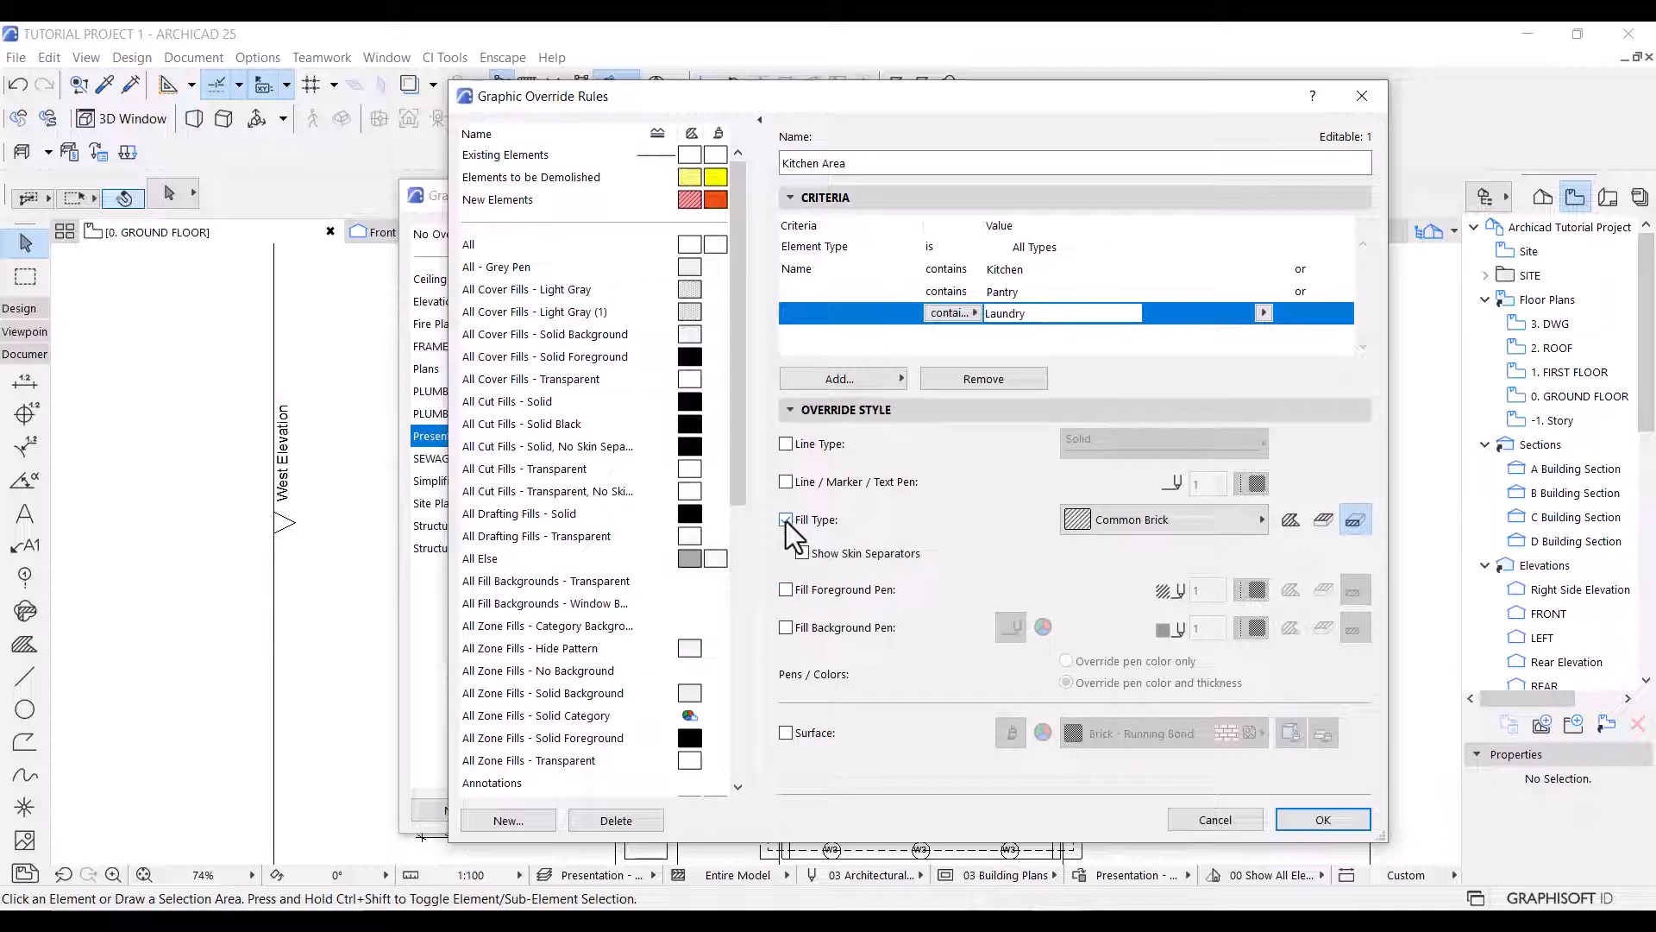
pyautogui.click(1323, 524)
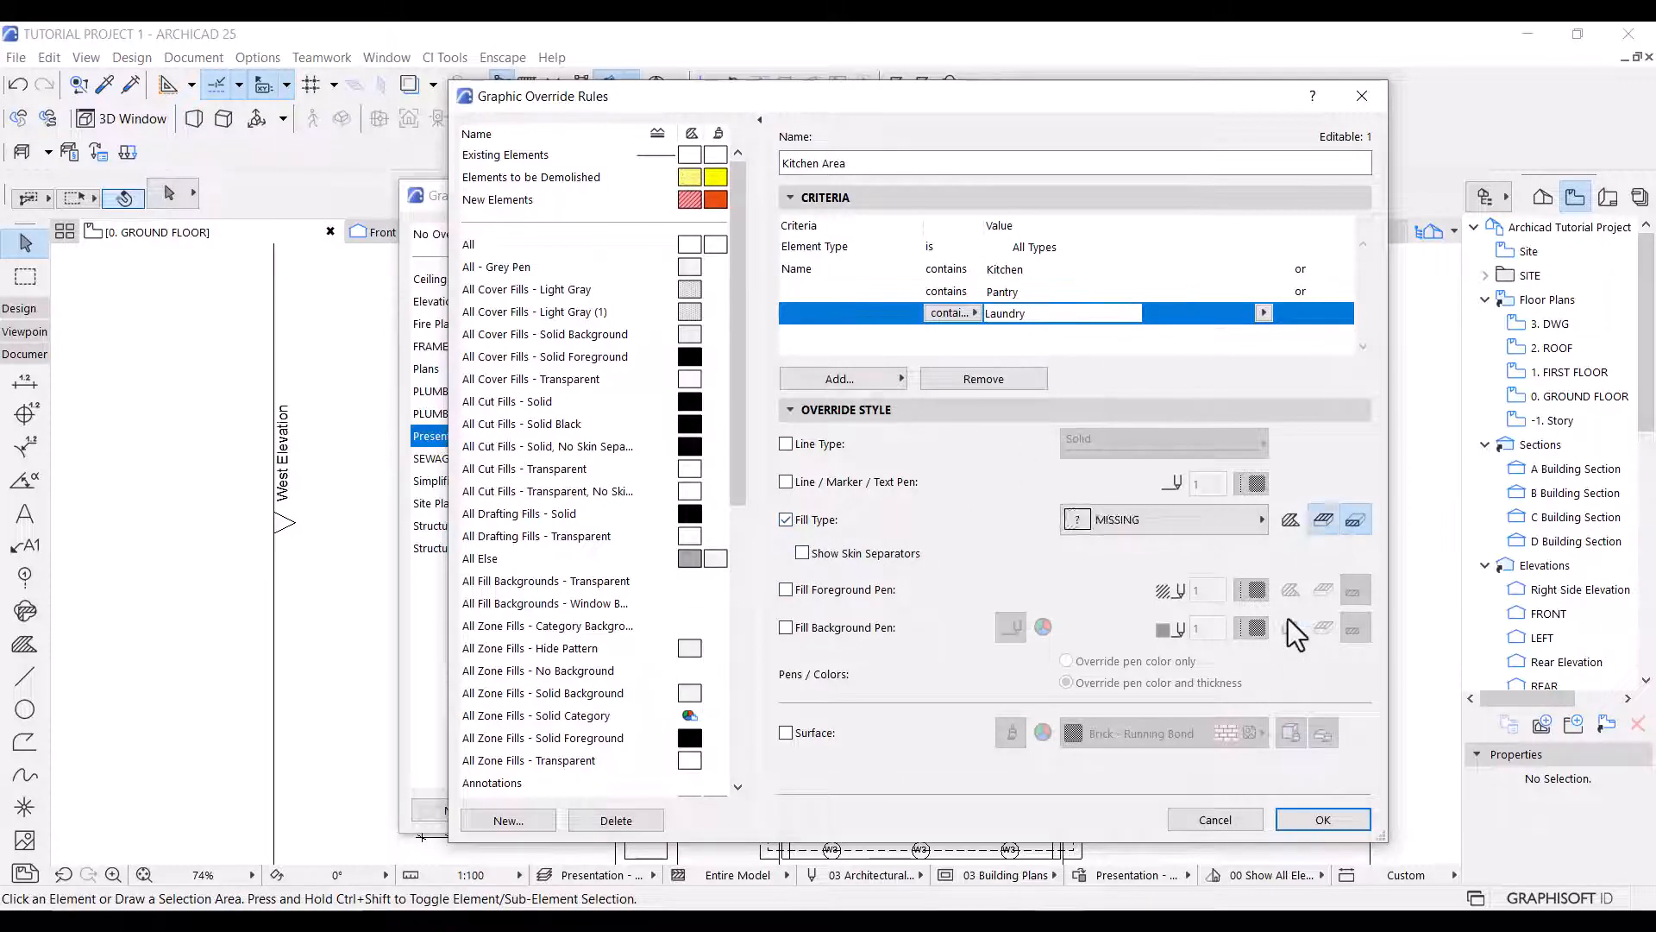
pyautogui.click(1158, 518)
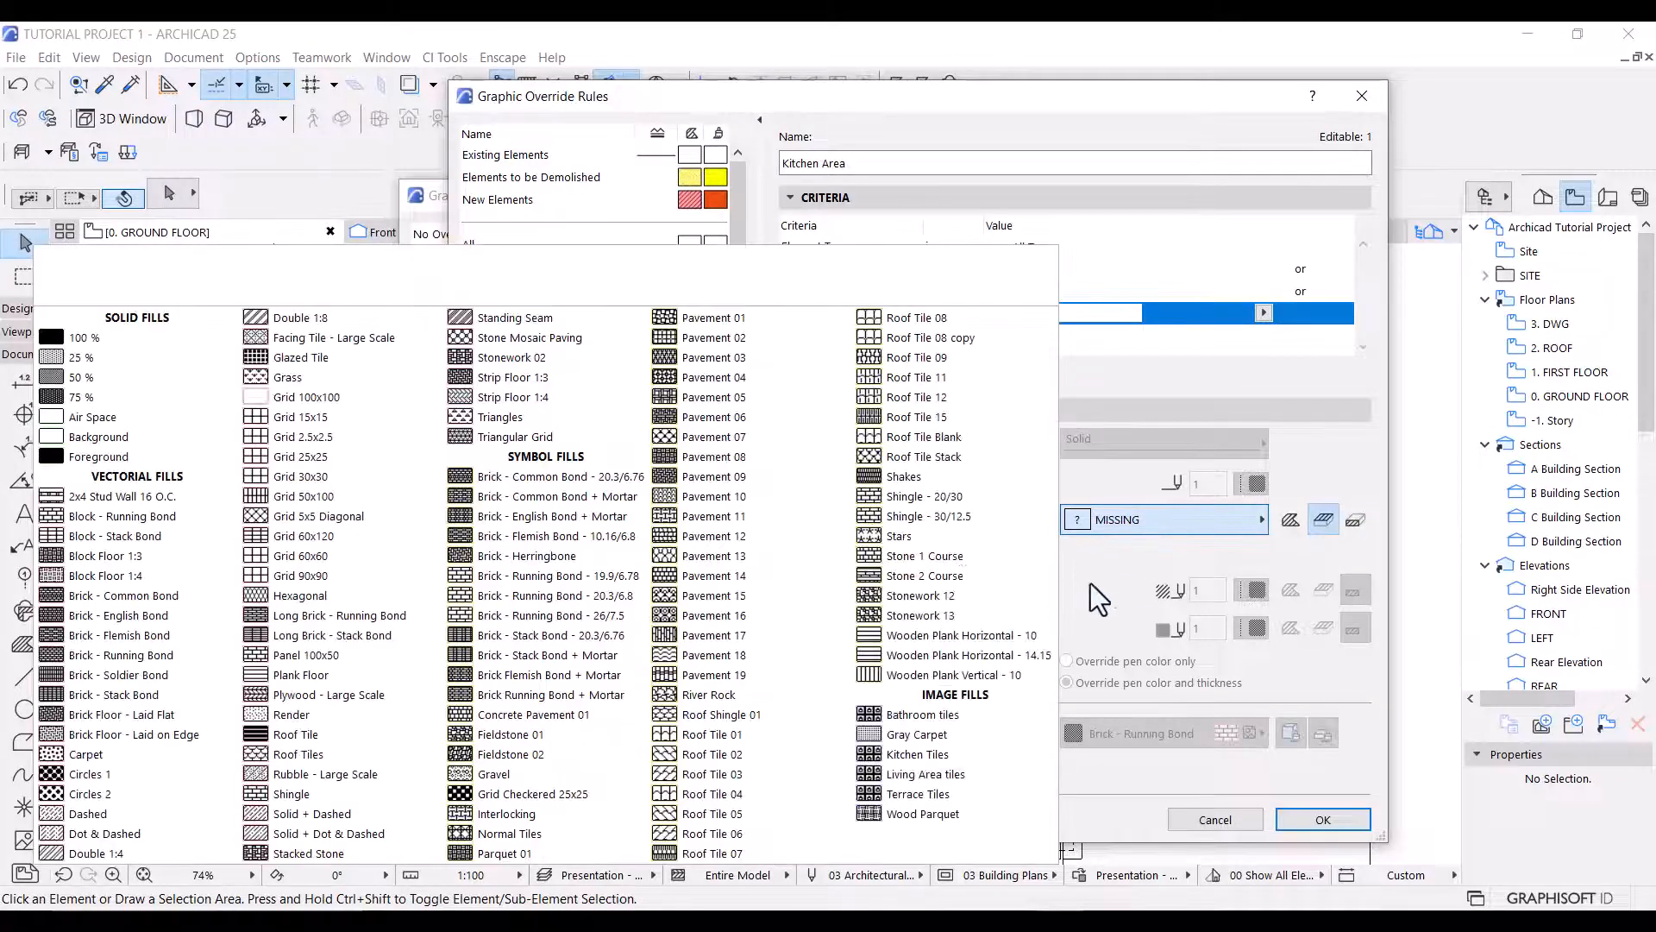
pyautogui.click(934, 756)
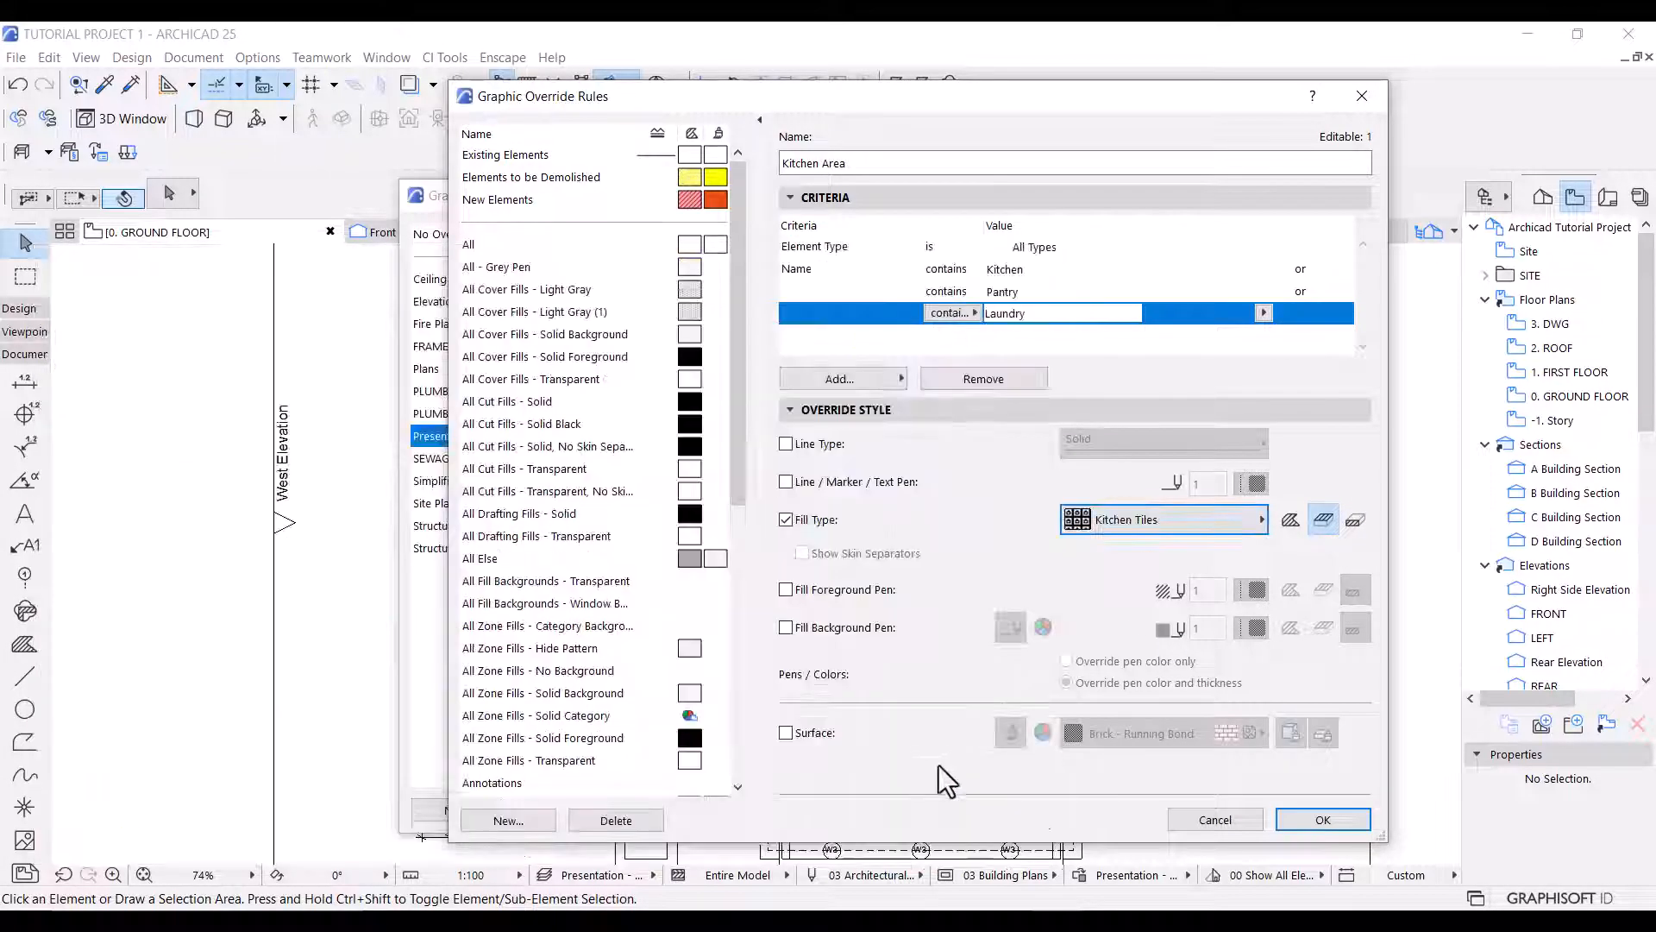
pyautogui.click(1323, 821)
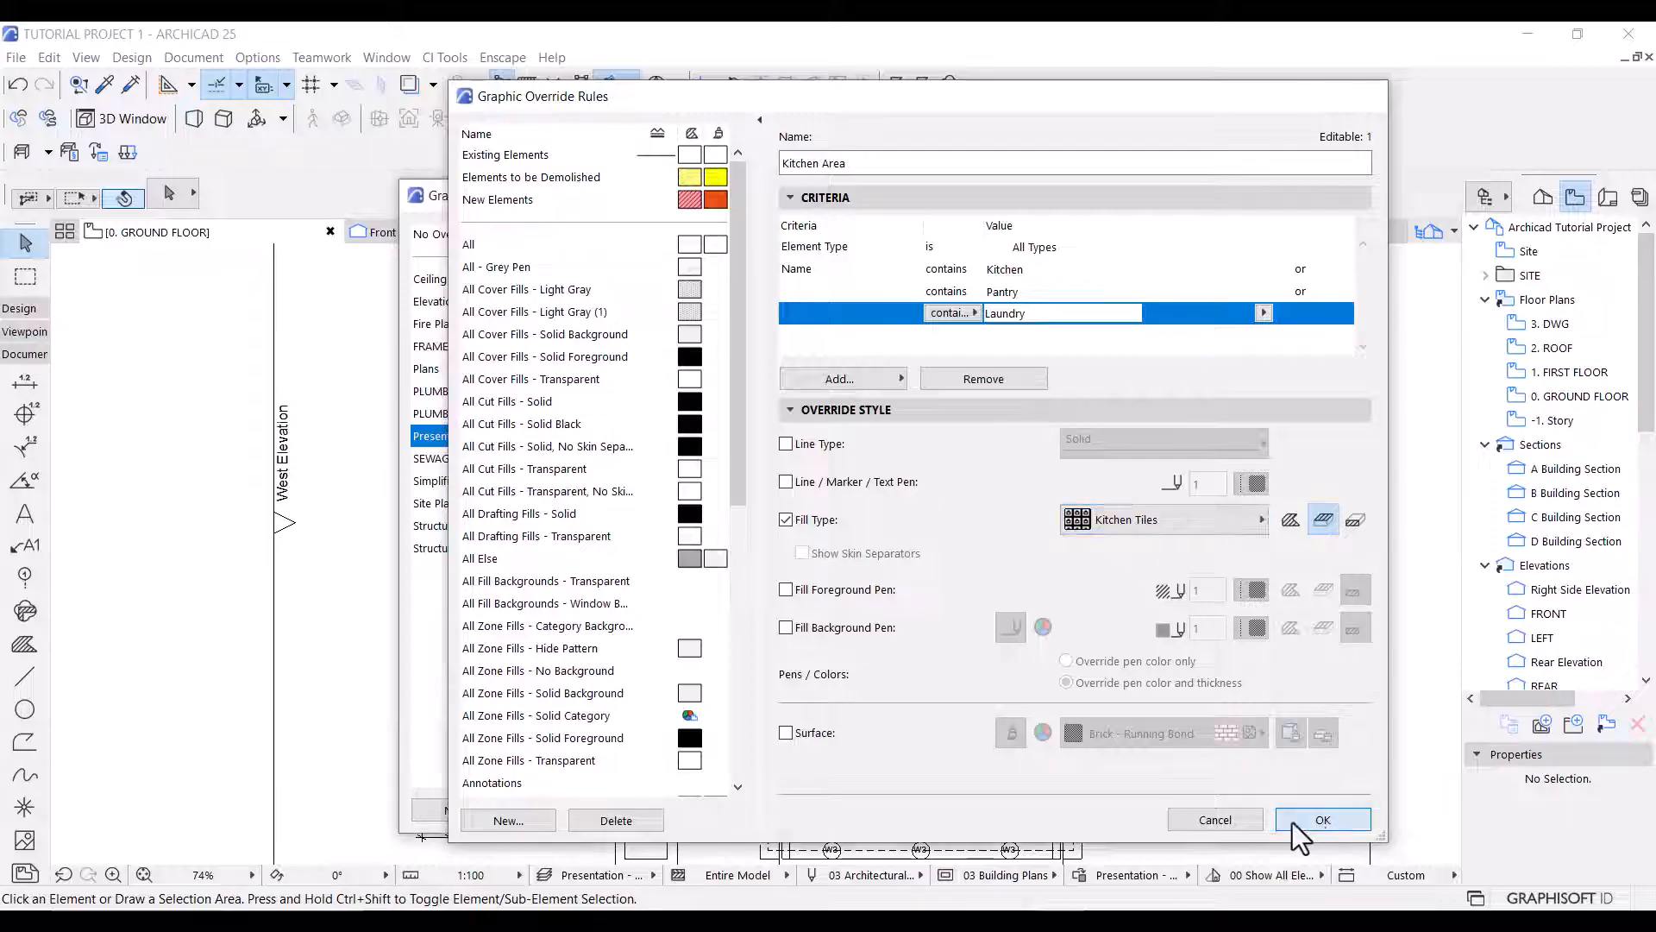
pyautogui.click(1221, 809)
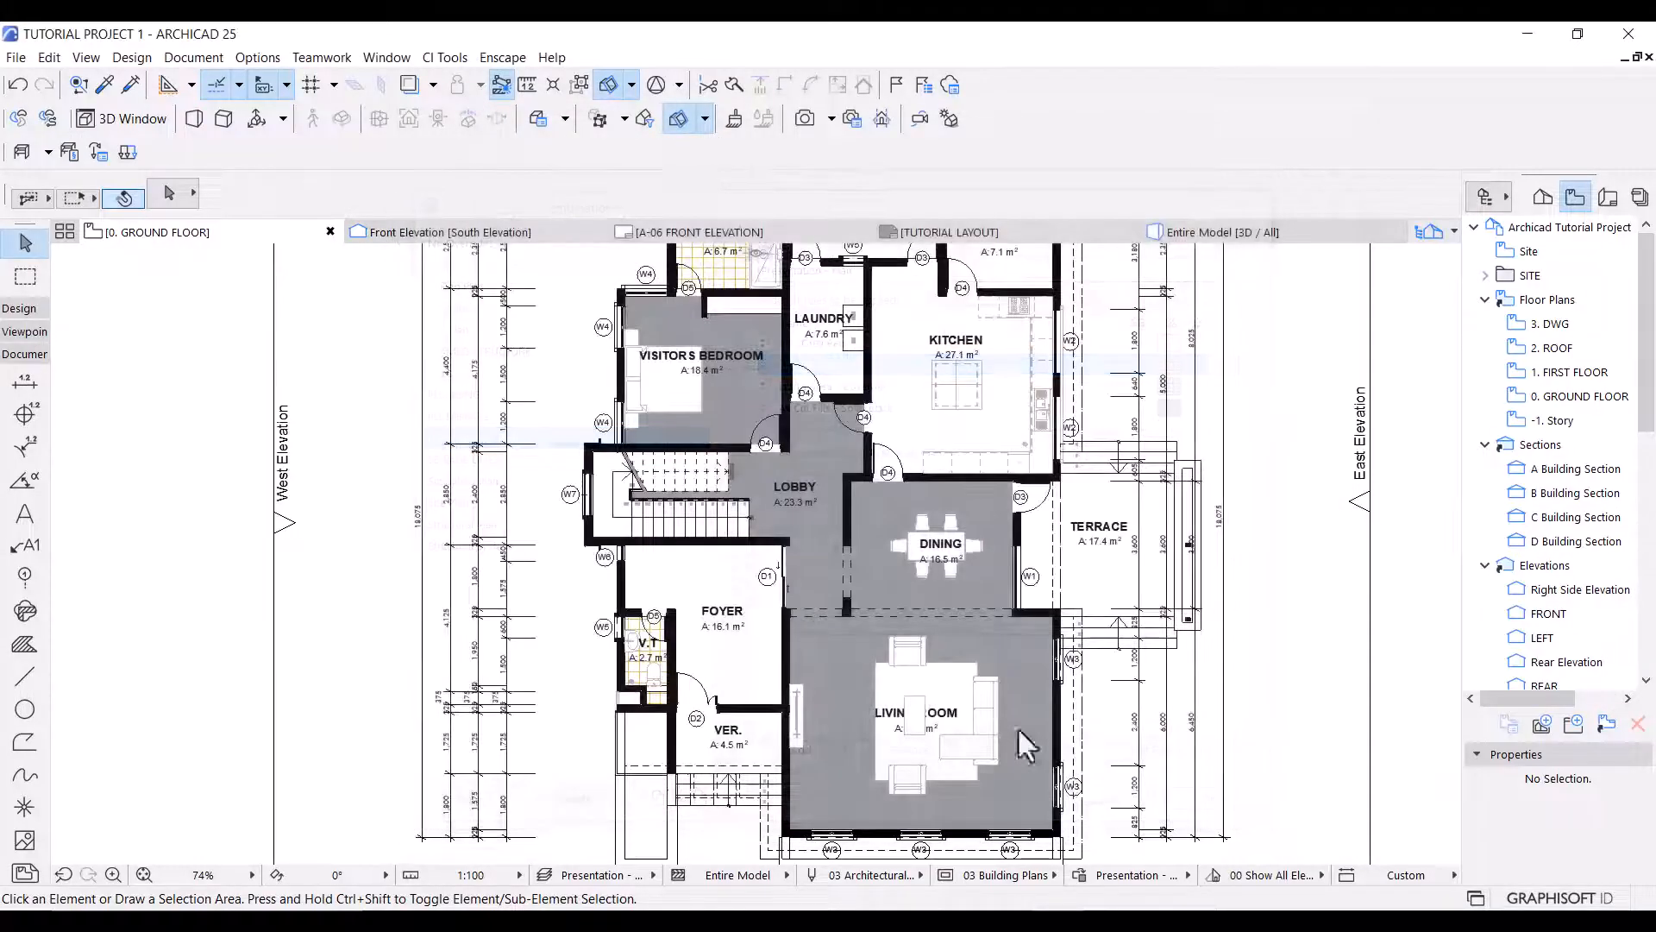
pyautogui.scroll(-3, 909, 587)
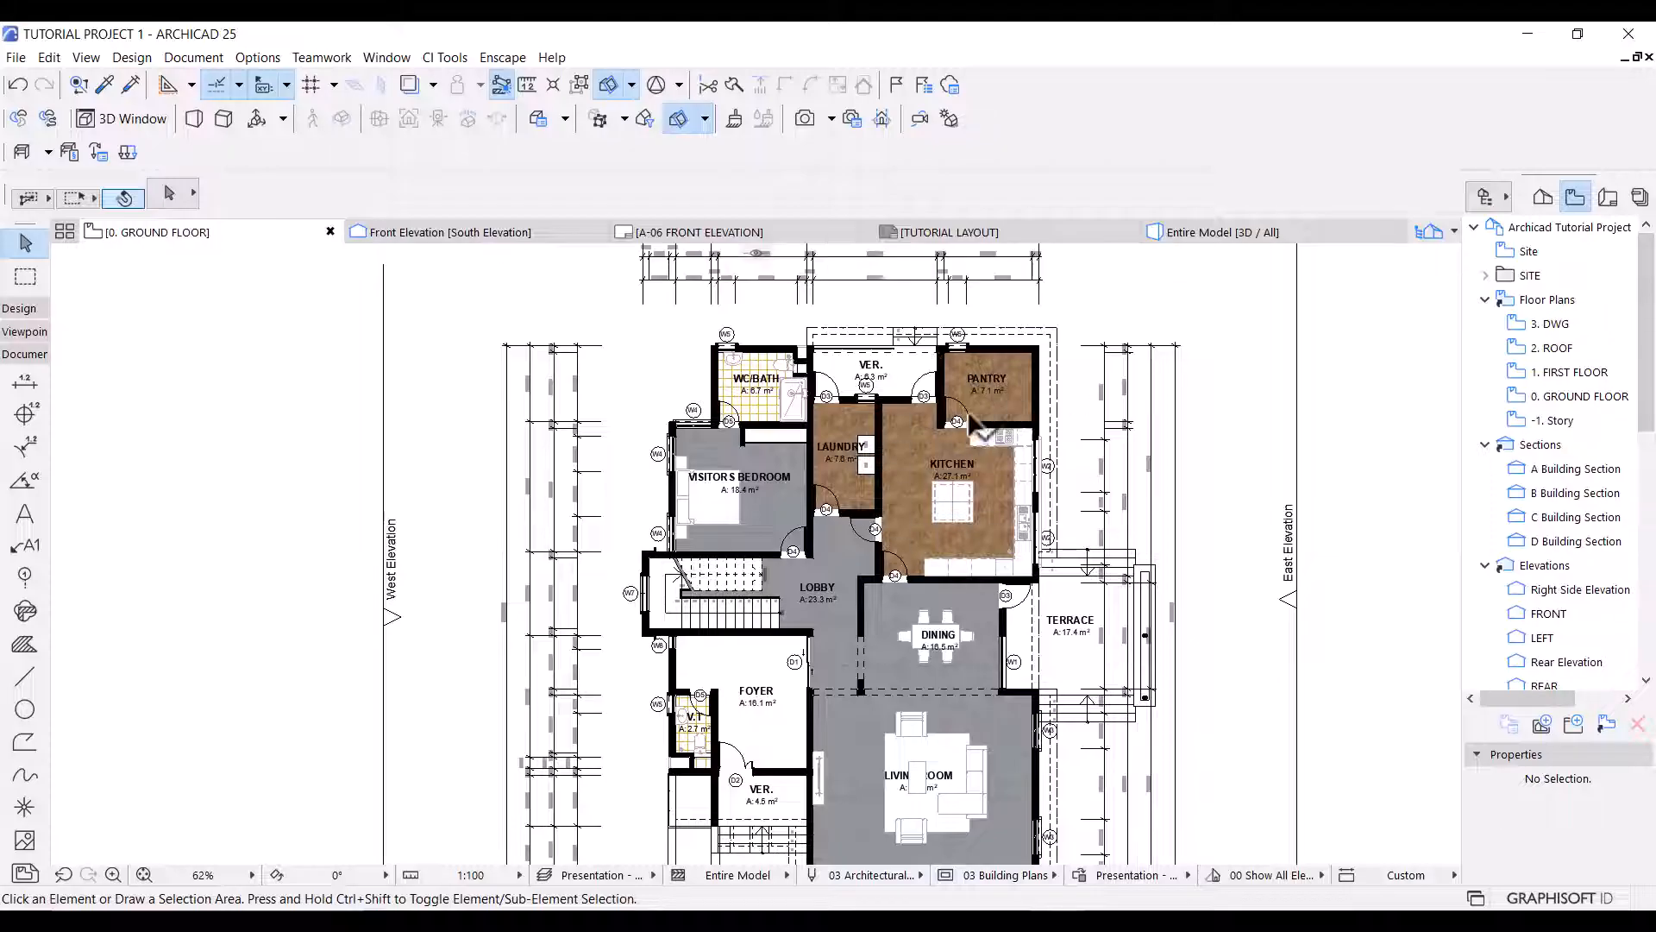
# Add a new rule named Terrace to the Presentation - Plan override combination and place it above Kitchen Area.
pyautogui.moveTo(924, 679); pyautogui.dragTo(917, 660, button='middle')
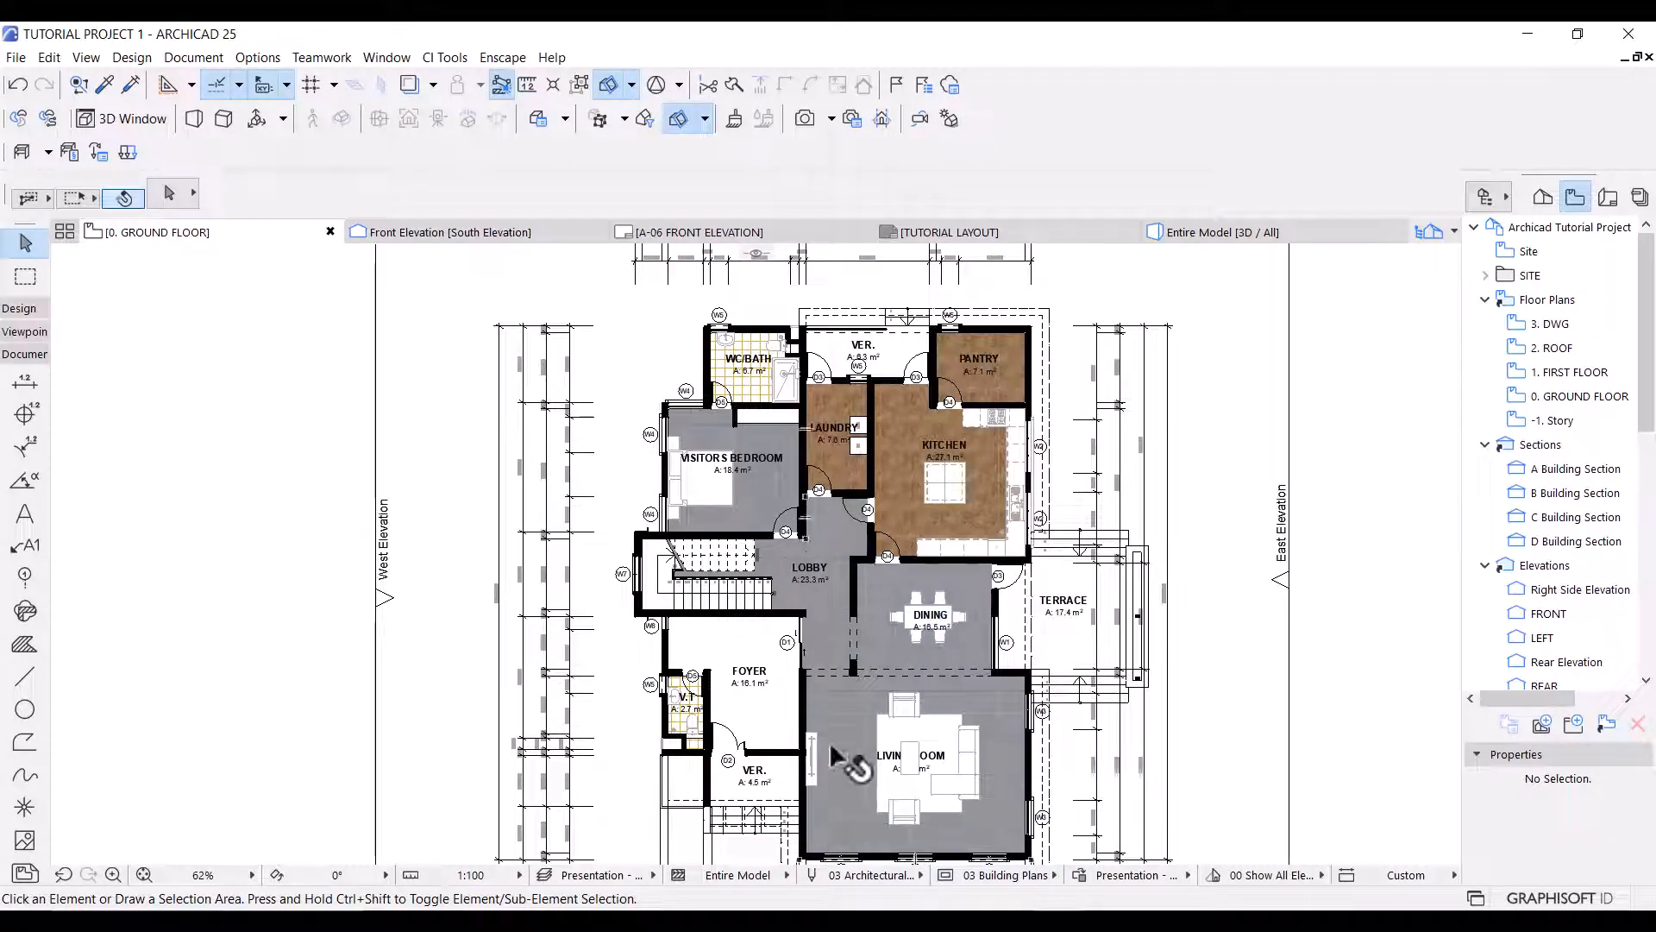
pyautogui.click(1079, 875)
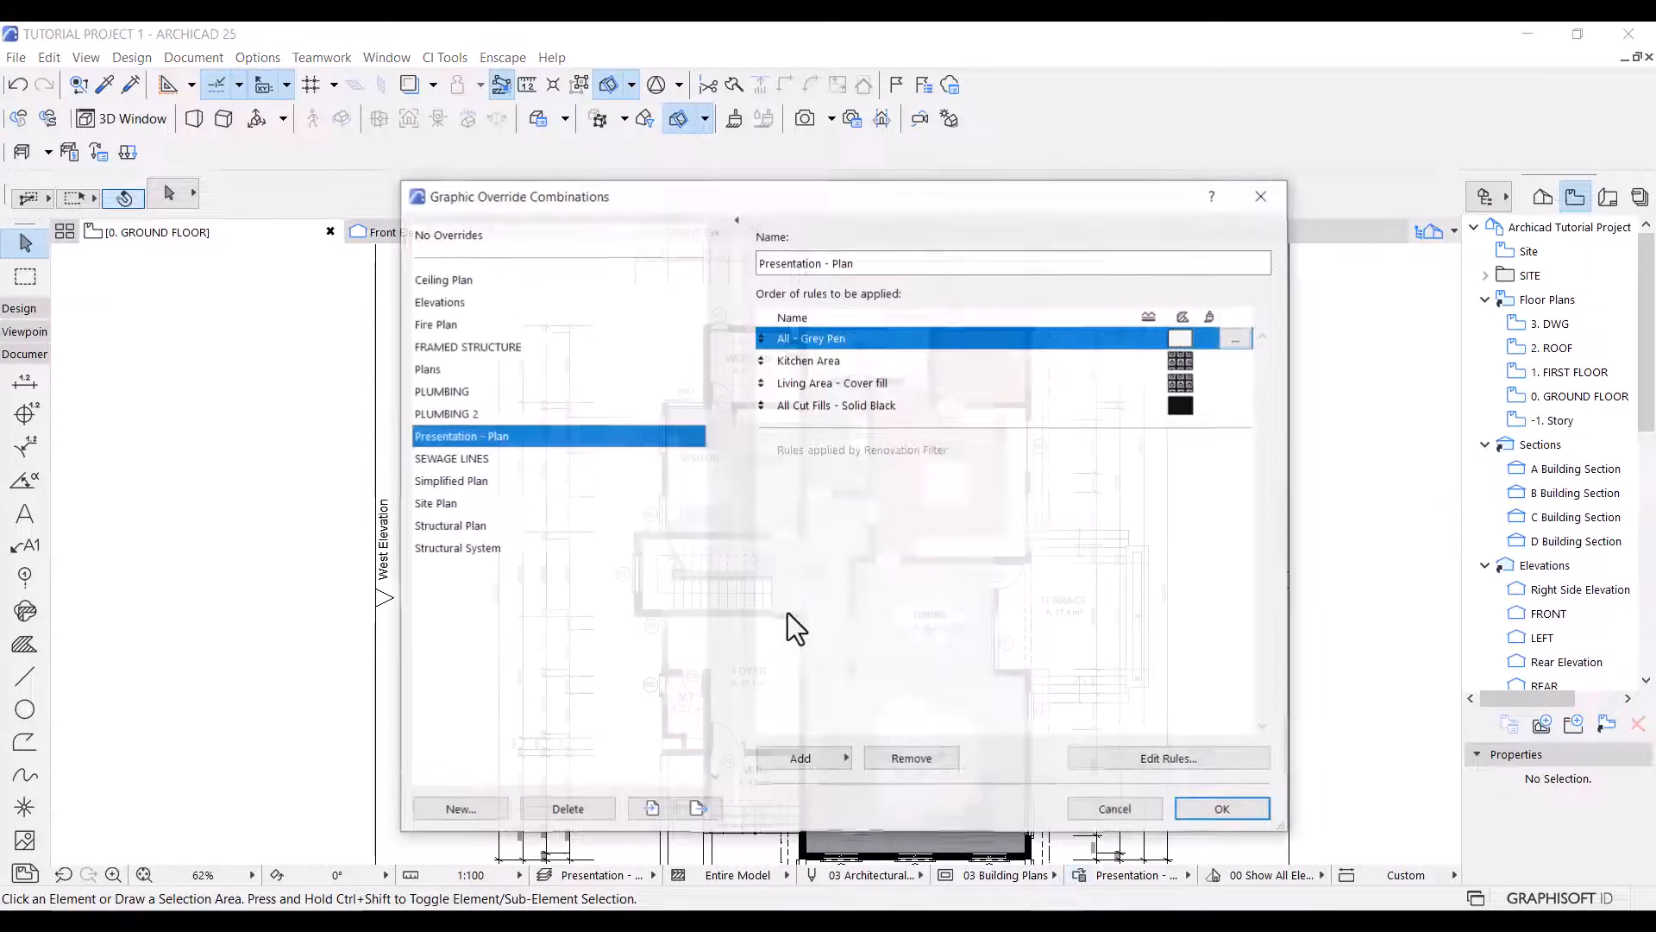
pyautogui.click(811, 758)
pyautogui.scroll(-4, 984, 828)
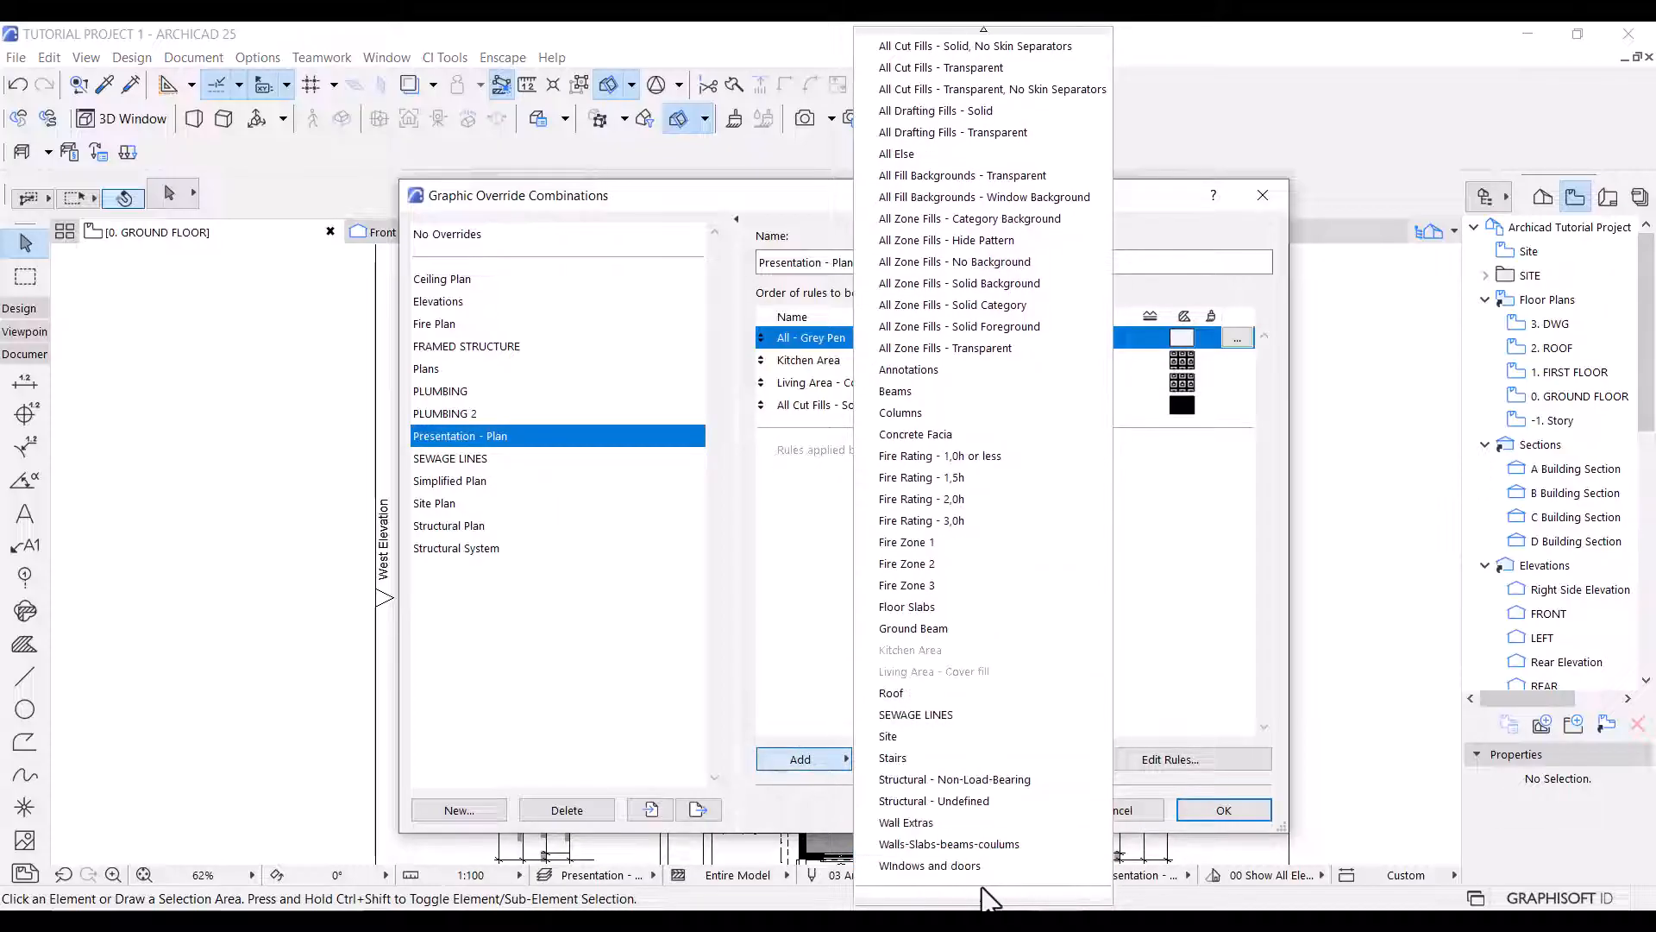
pyautogui.click(958, 885)
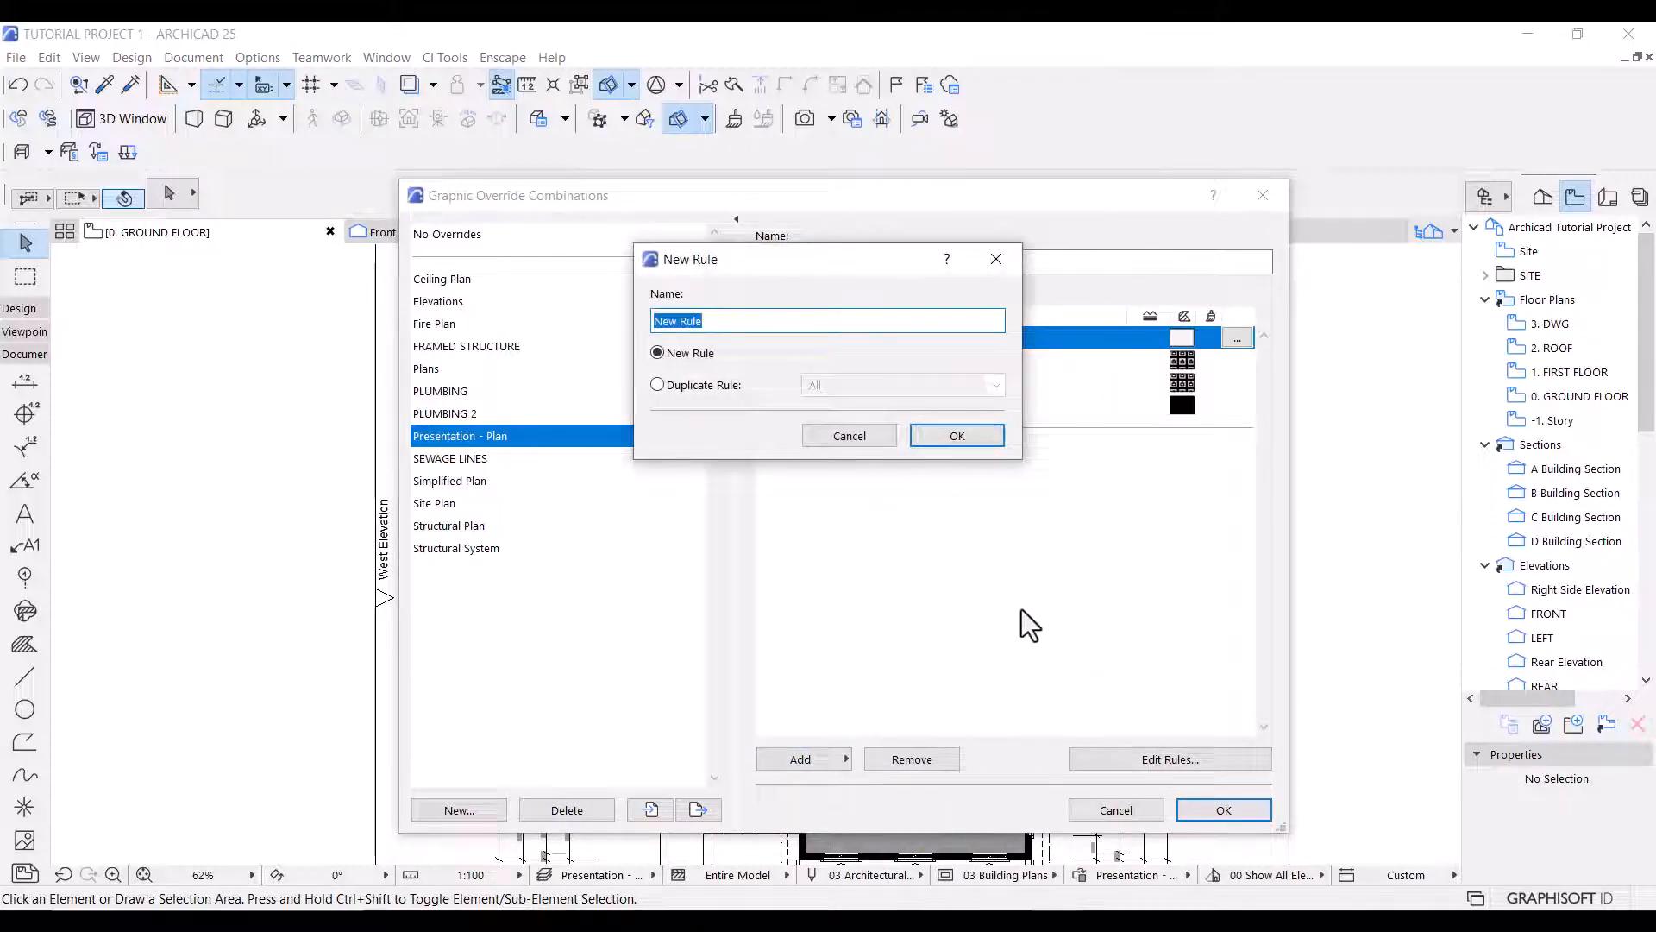
pyautogui.write('Terrace')
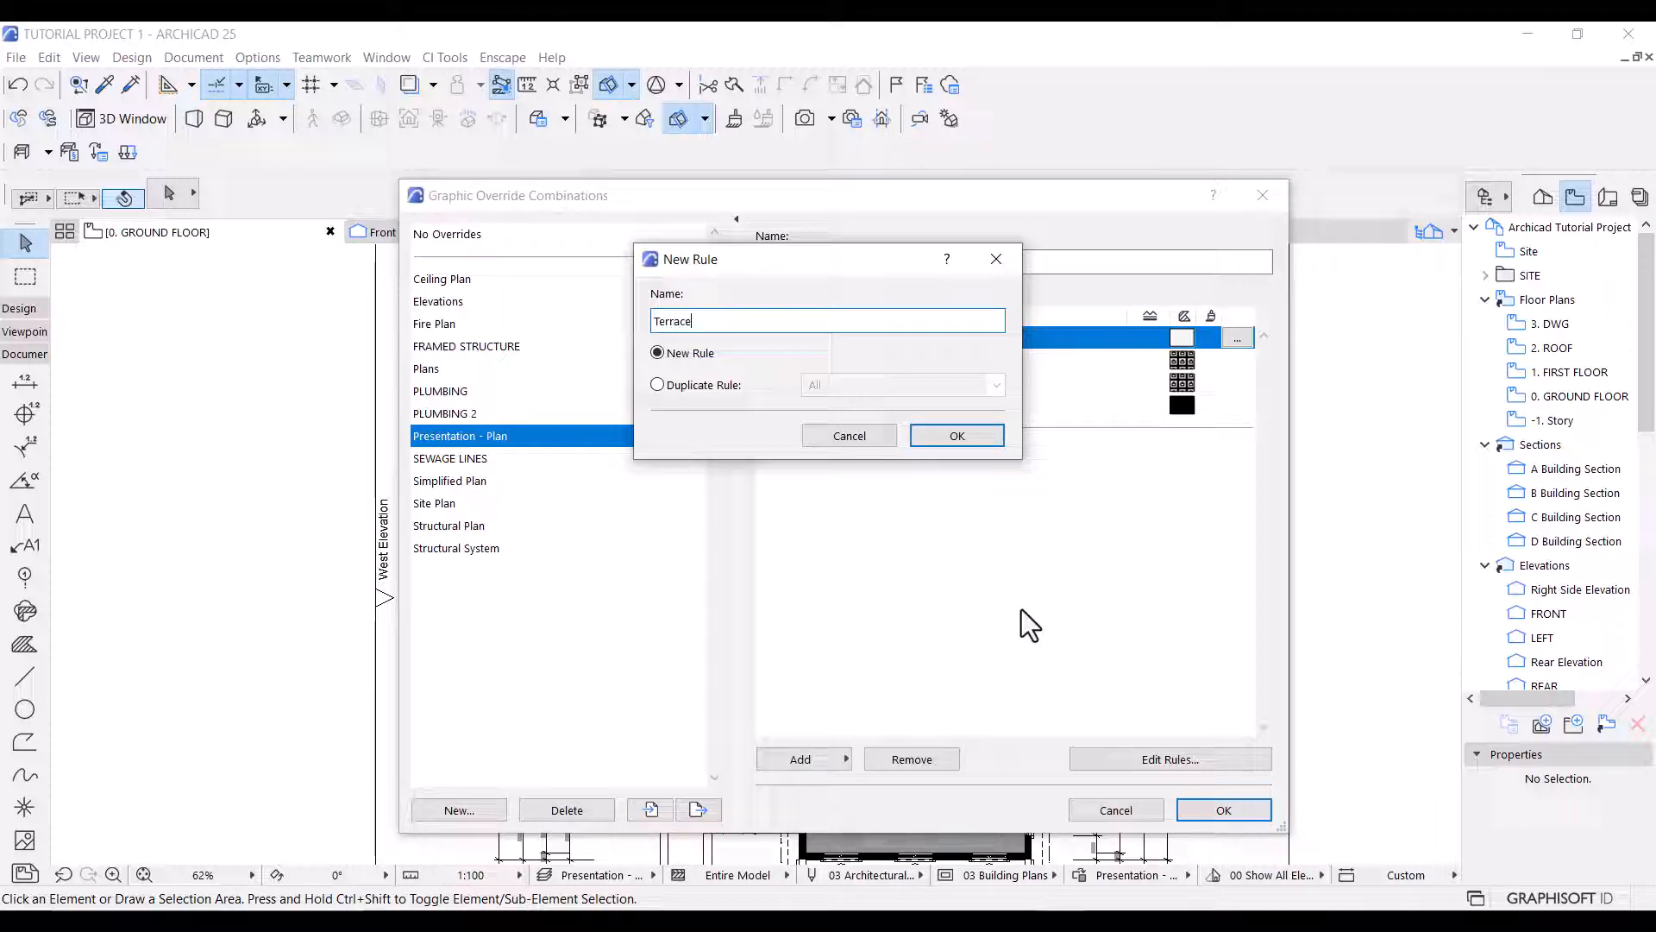
pyautogui.click(957, 436)
pyautogui.moveTo(949, 432); pyautogui.dragTo(944, 356)
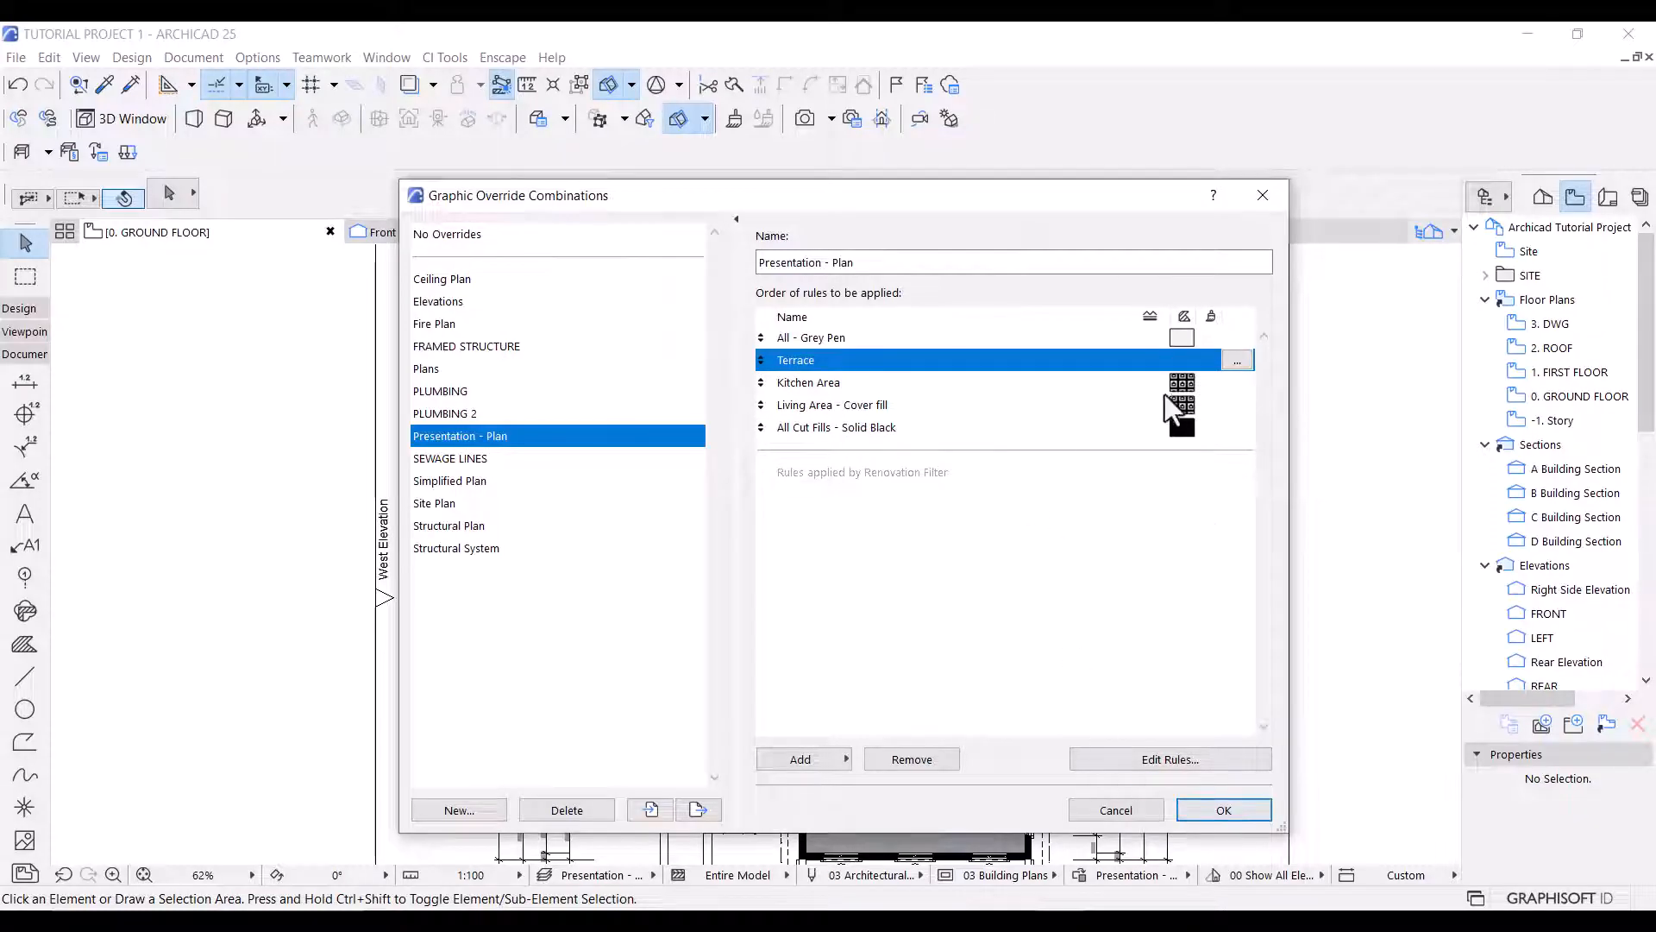
# Open the Terrace rule for editing and add three Name contains criteria joined by or.
pyautogui.doubleClick(1234, 361)
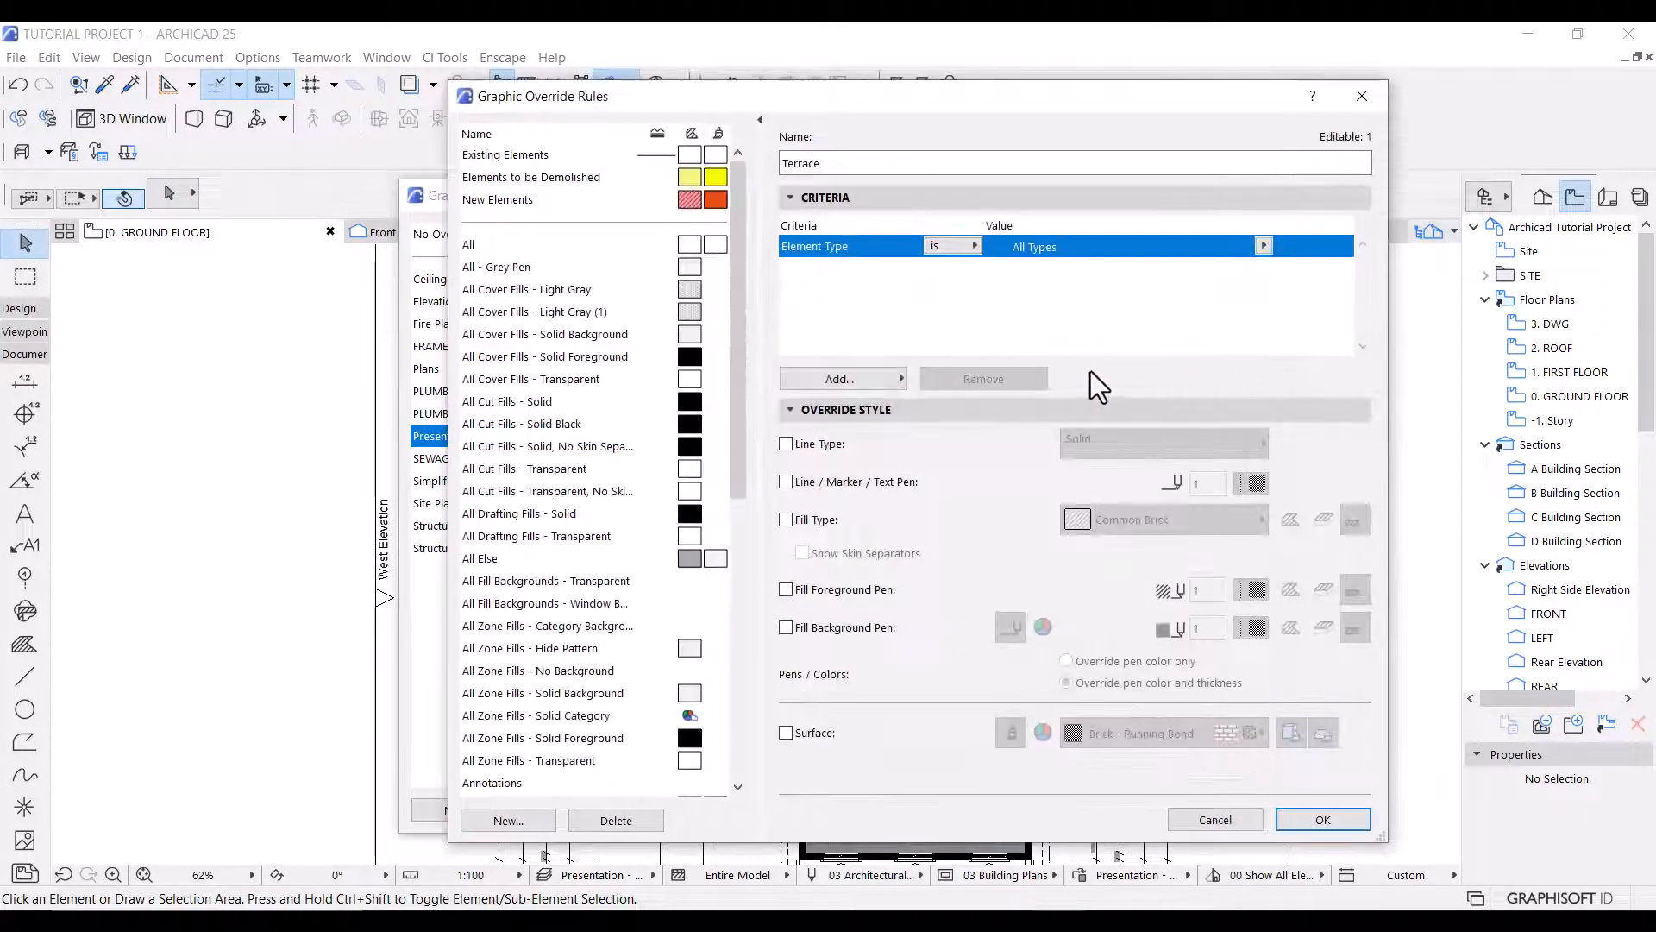
pyautogui.click(828, 385)
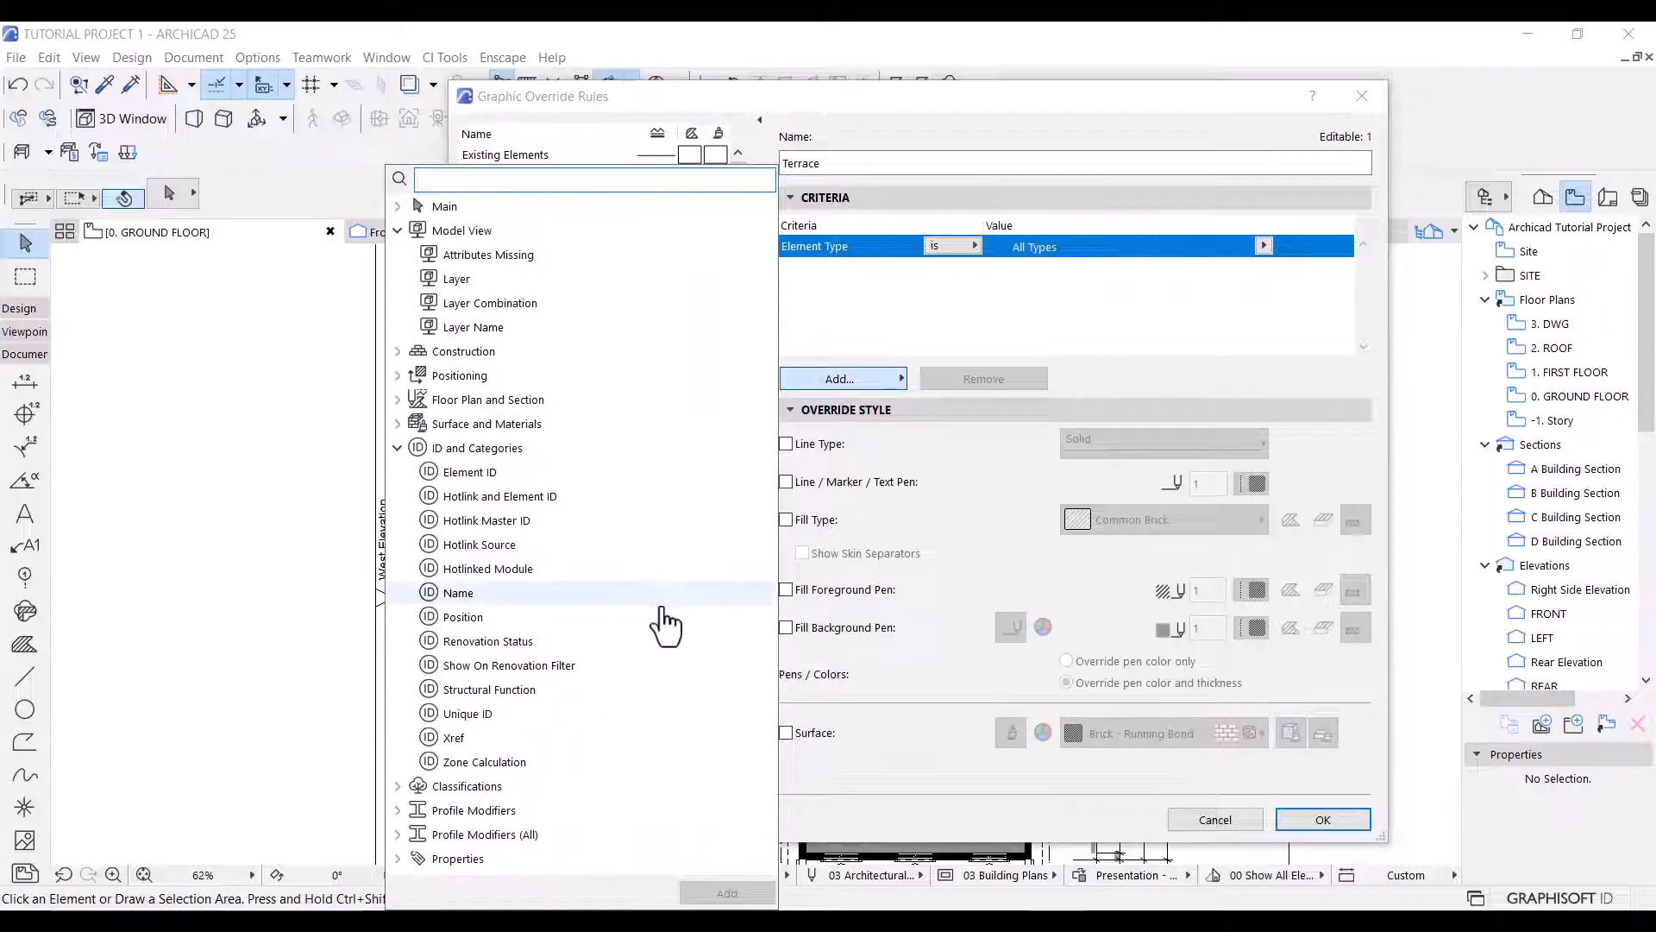
pyautogui.doubleClick(471, 602)
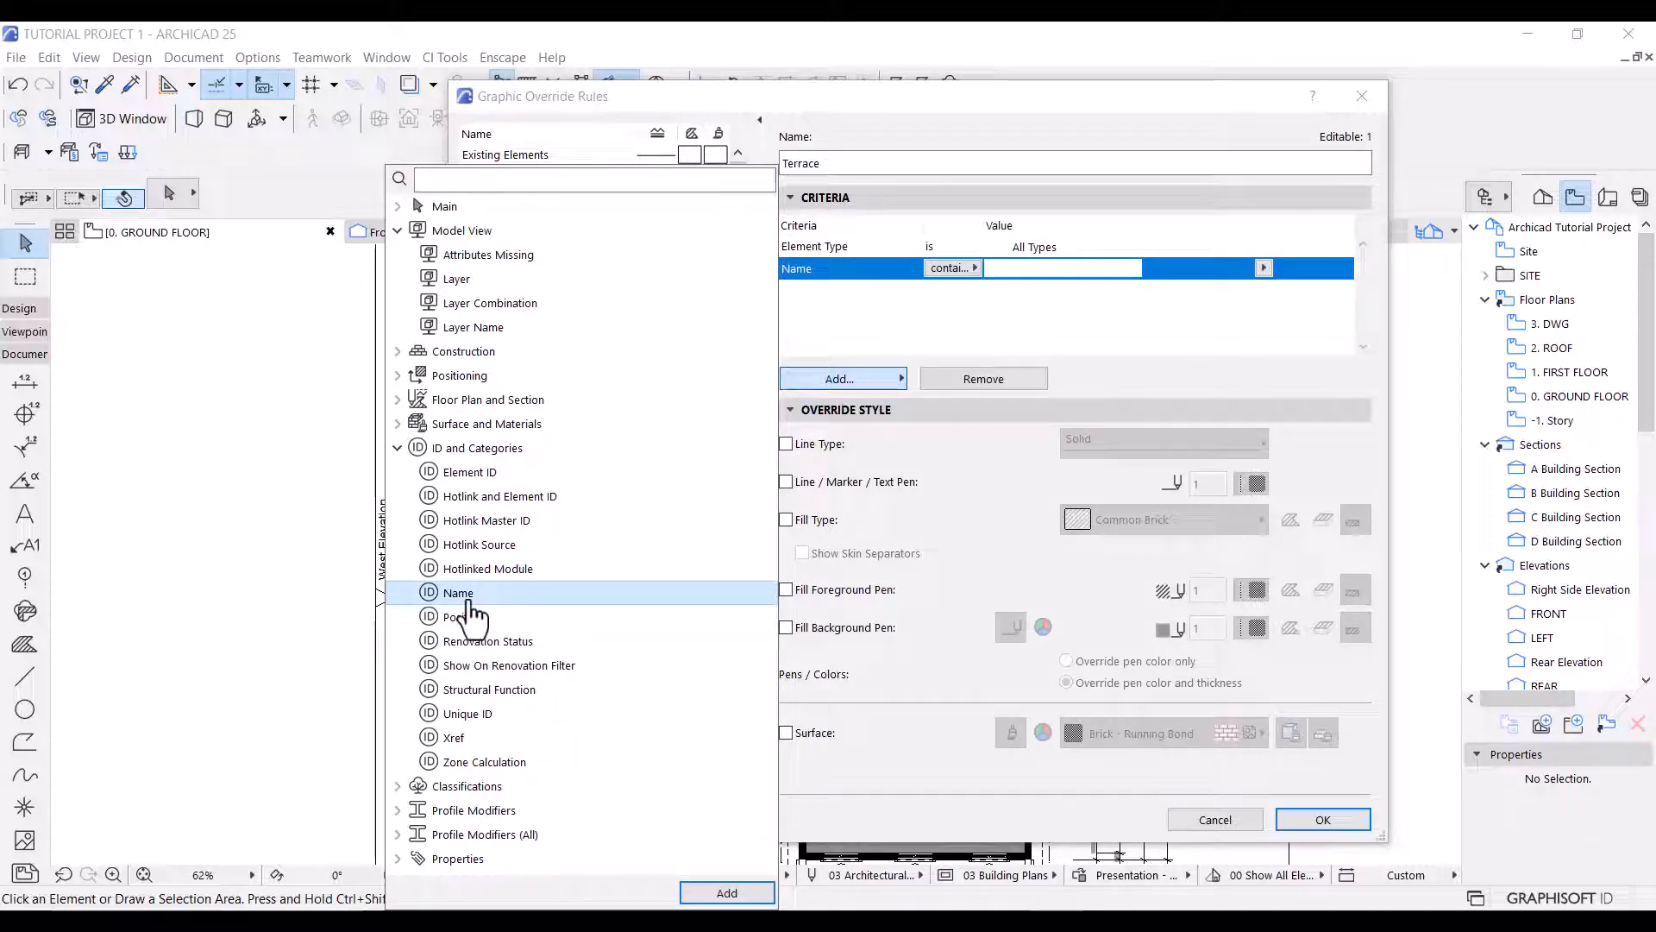
pyautogui.doubleClick(471, 602)
pyautogui.doubleClick(524, 593)
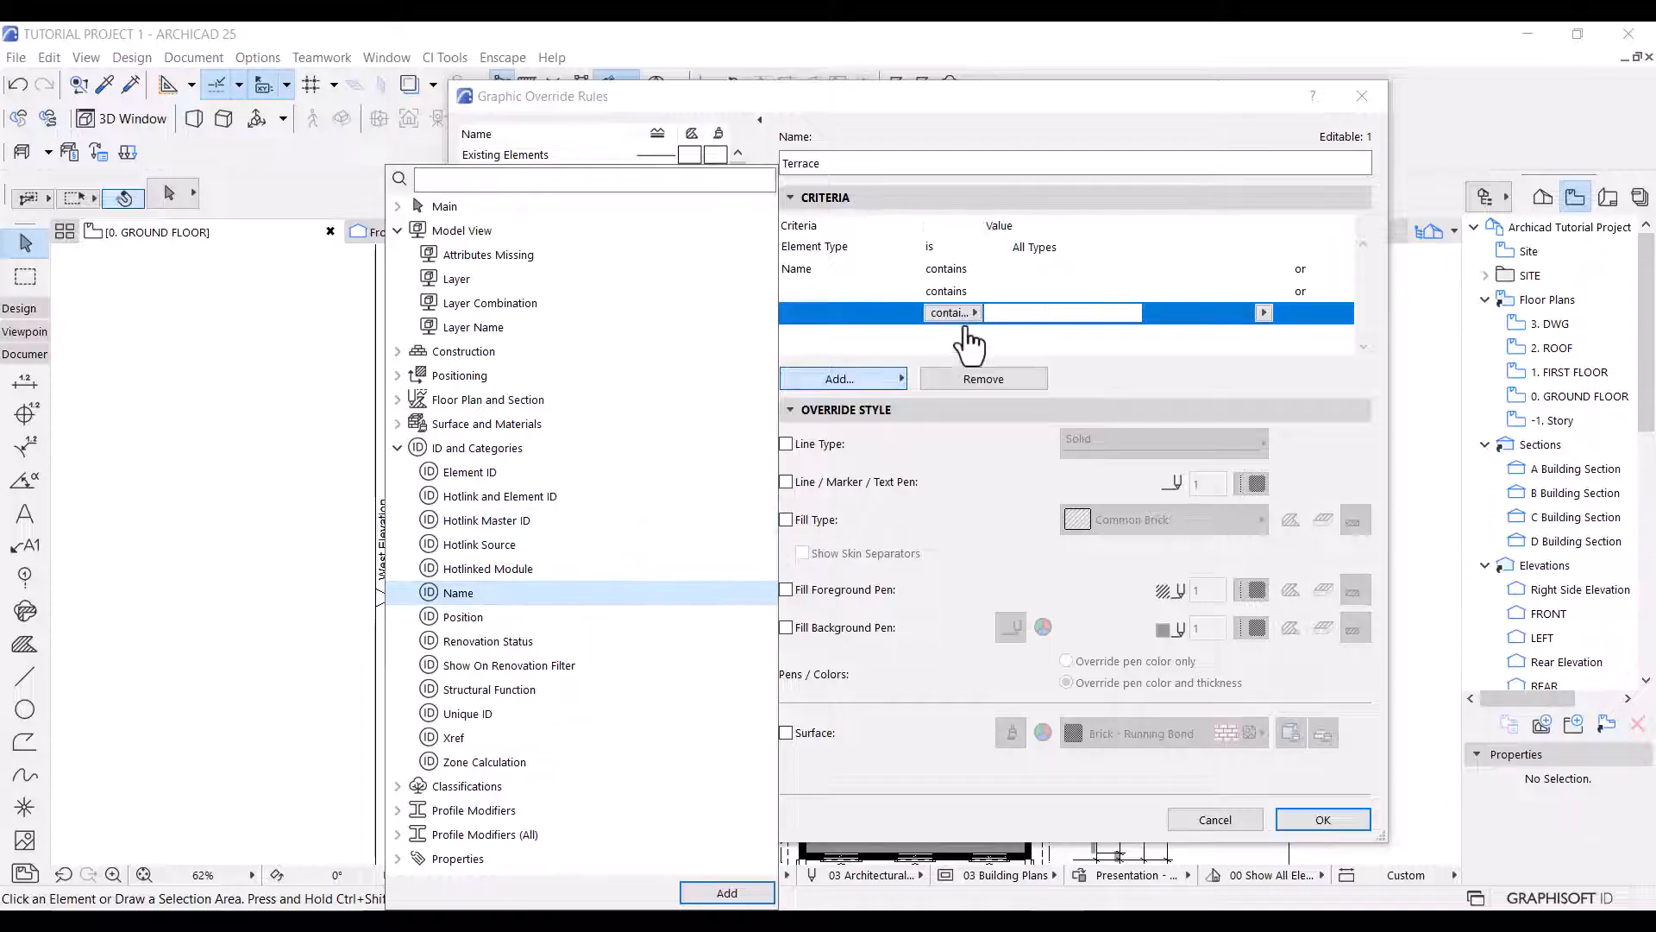
# Set the Terrace rule's three name criteria to Terrace, ver and Foyer.
pyautogui.click(1034, 271)
pyautogui.click(1032, 272)
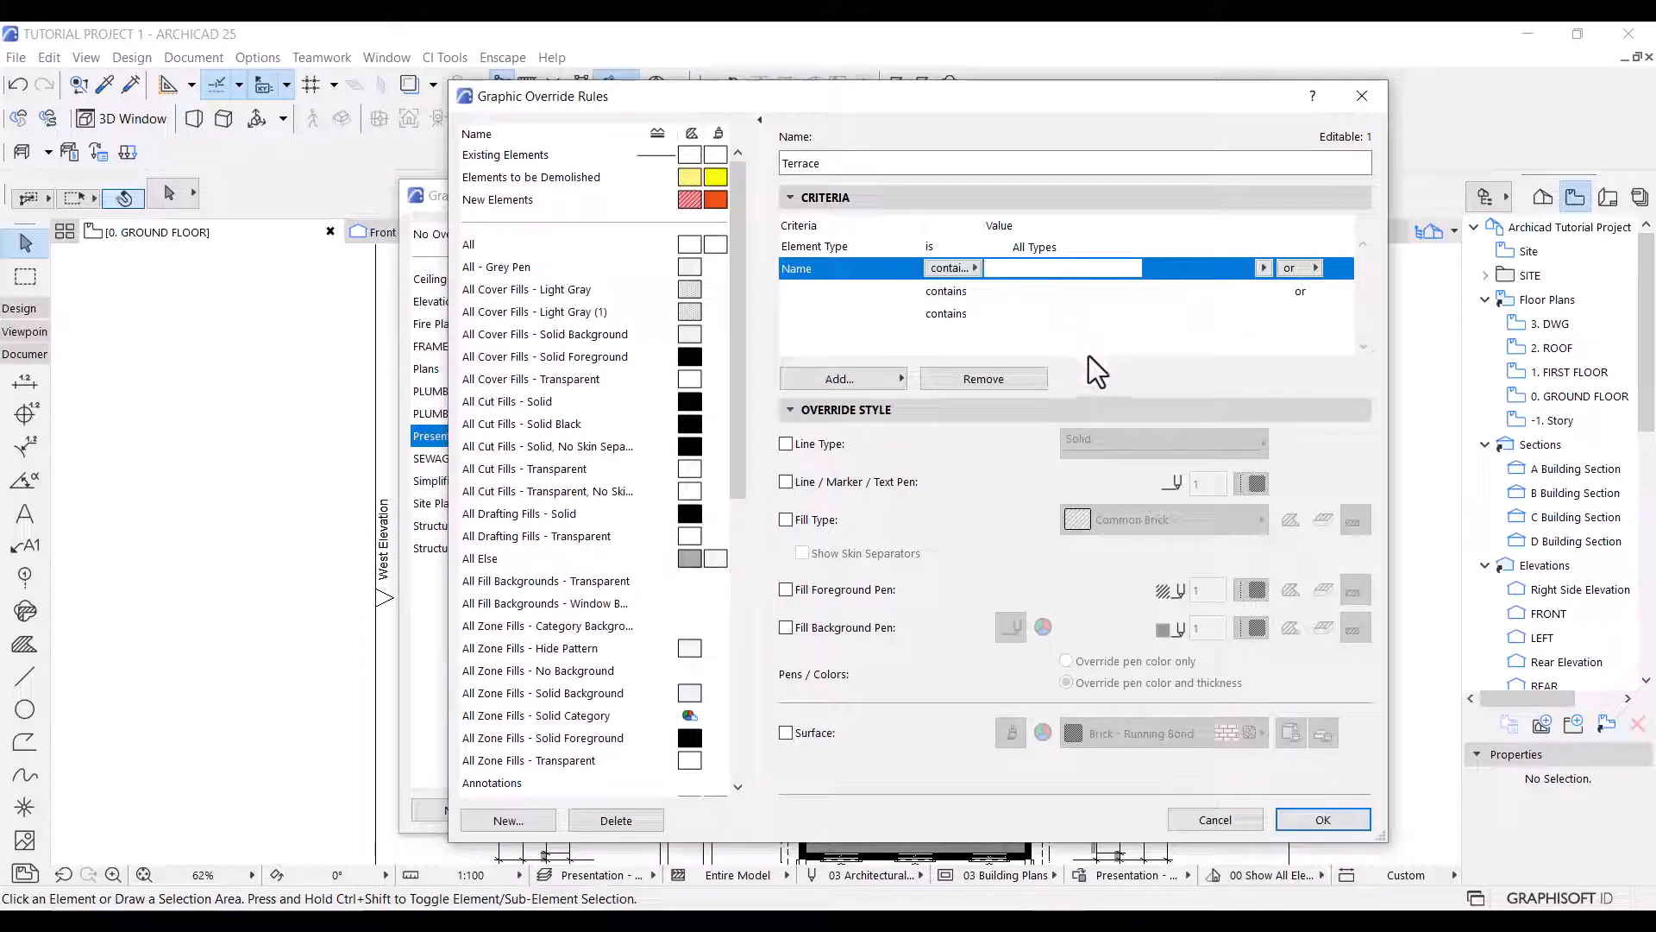
pyautogui.write('Terrace')
pyautogui.press('Tab')
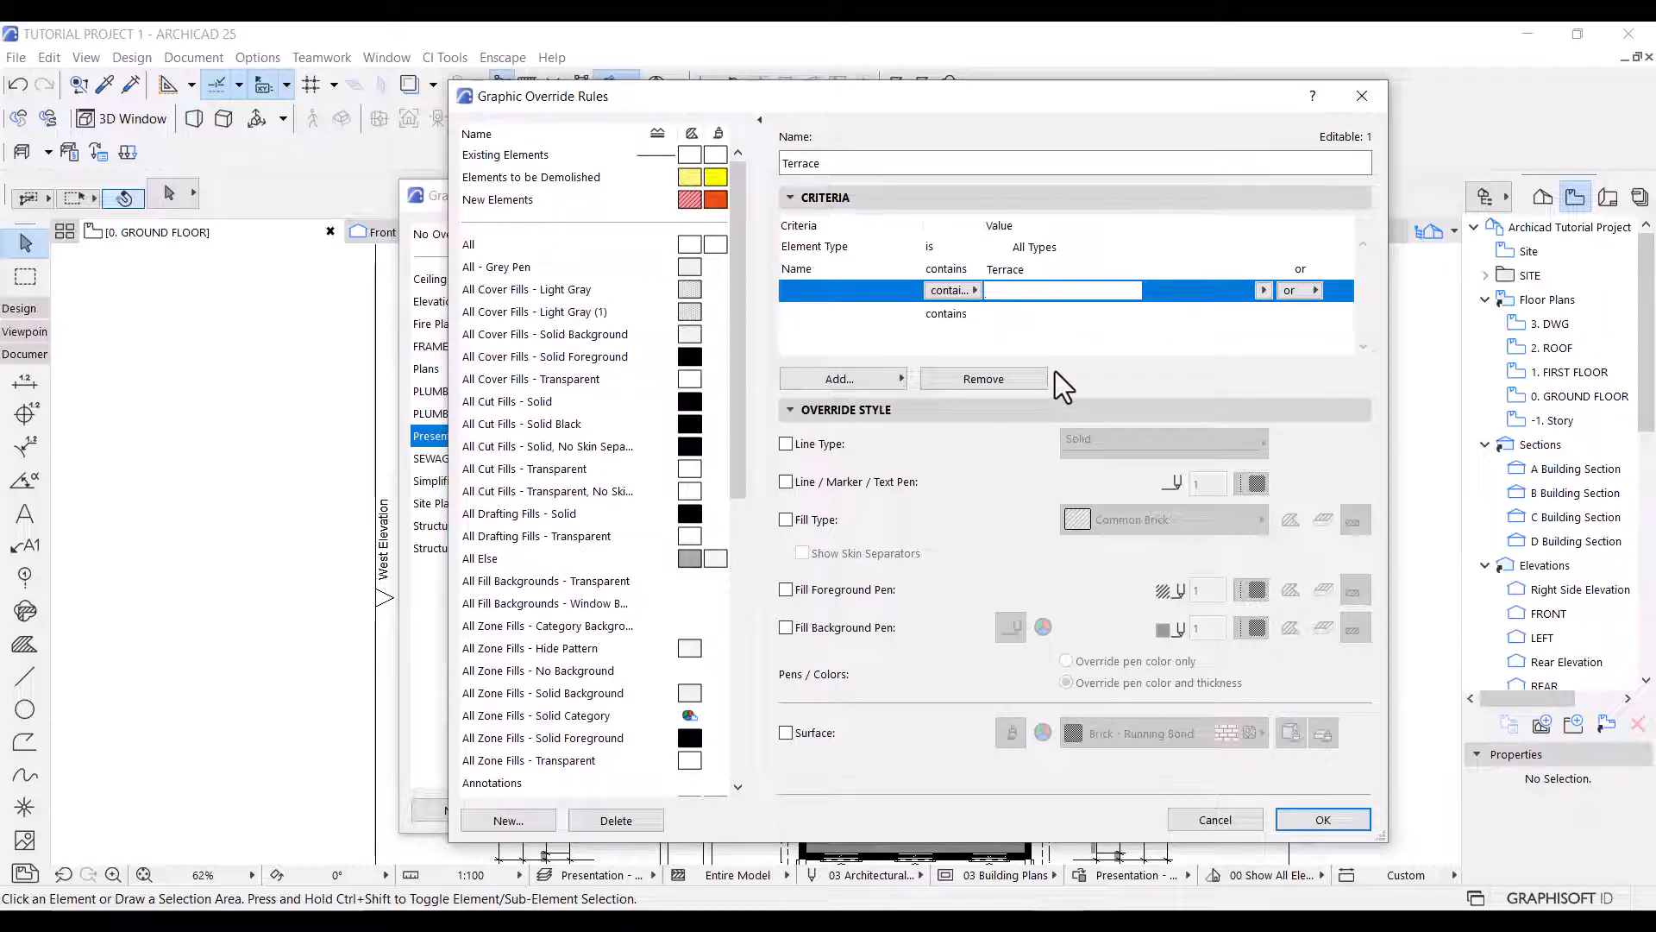
pyautogui.write('ver')
pyautogui.press('Tab')
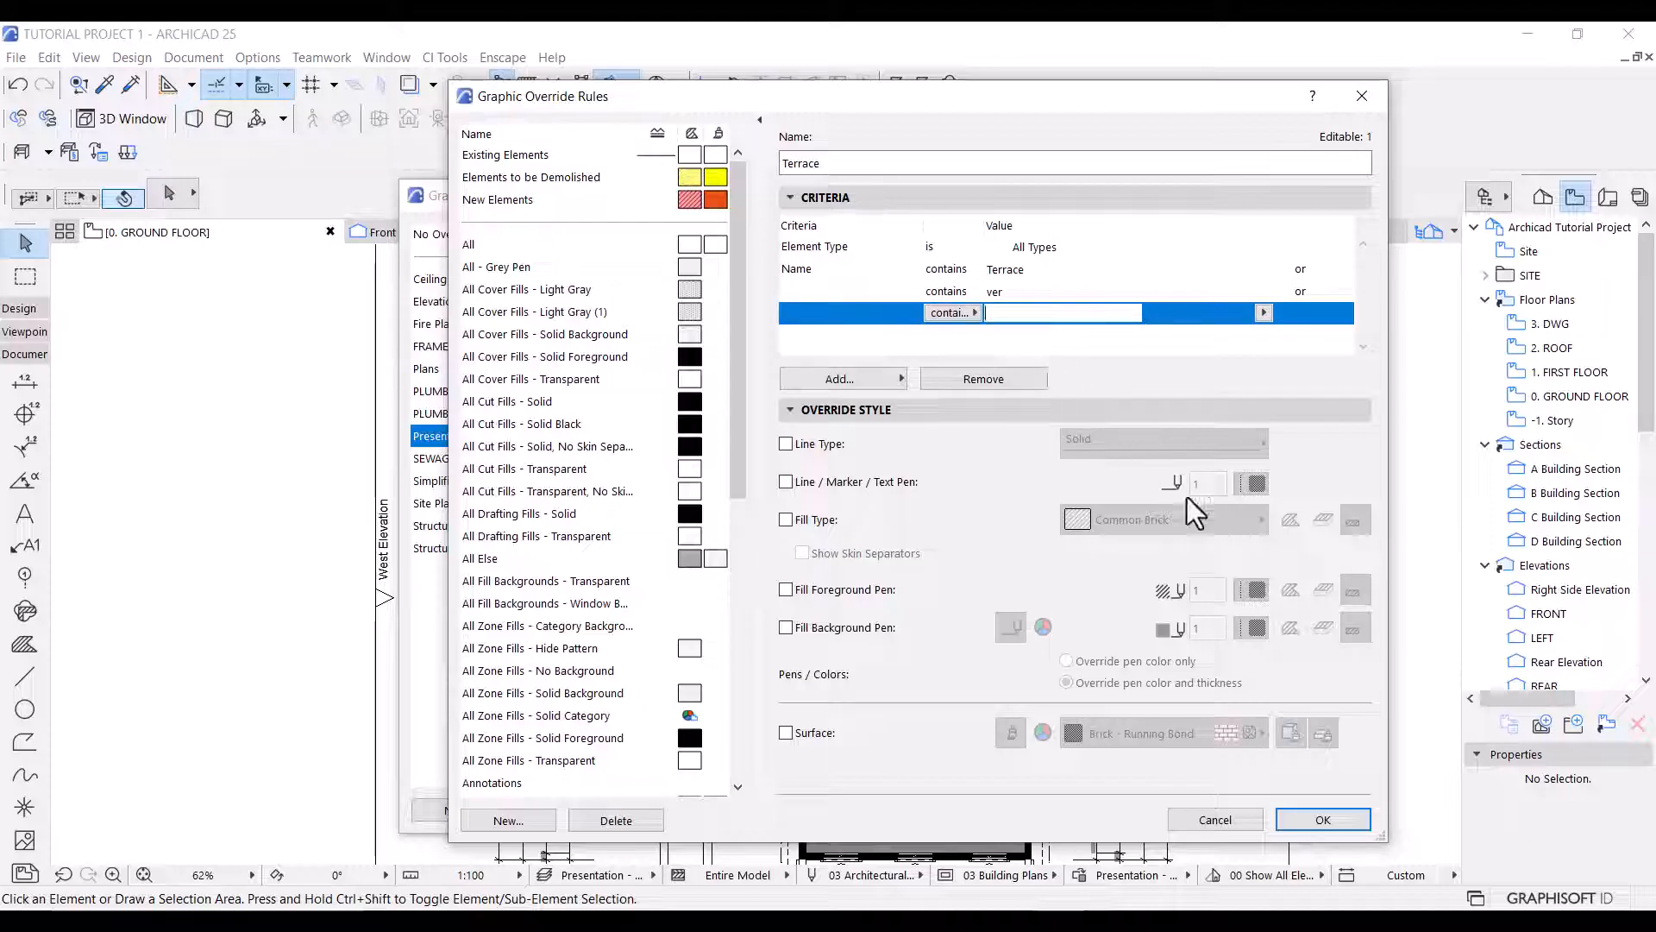
pyautogui.write('Foyer')
# Override the Terrace rule's fill type with Terrace Tiles for cover fills only, and apply the combination to the plan.
pyautogui.click(785, 519)
pyautogui.click(1323, 519)
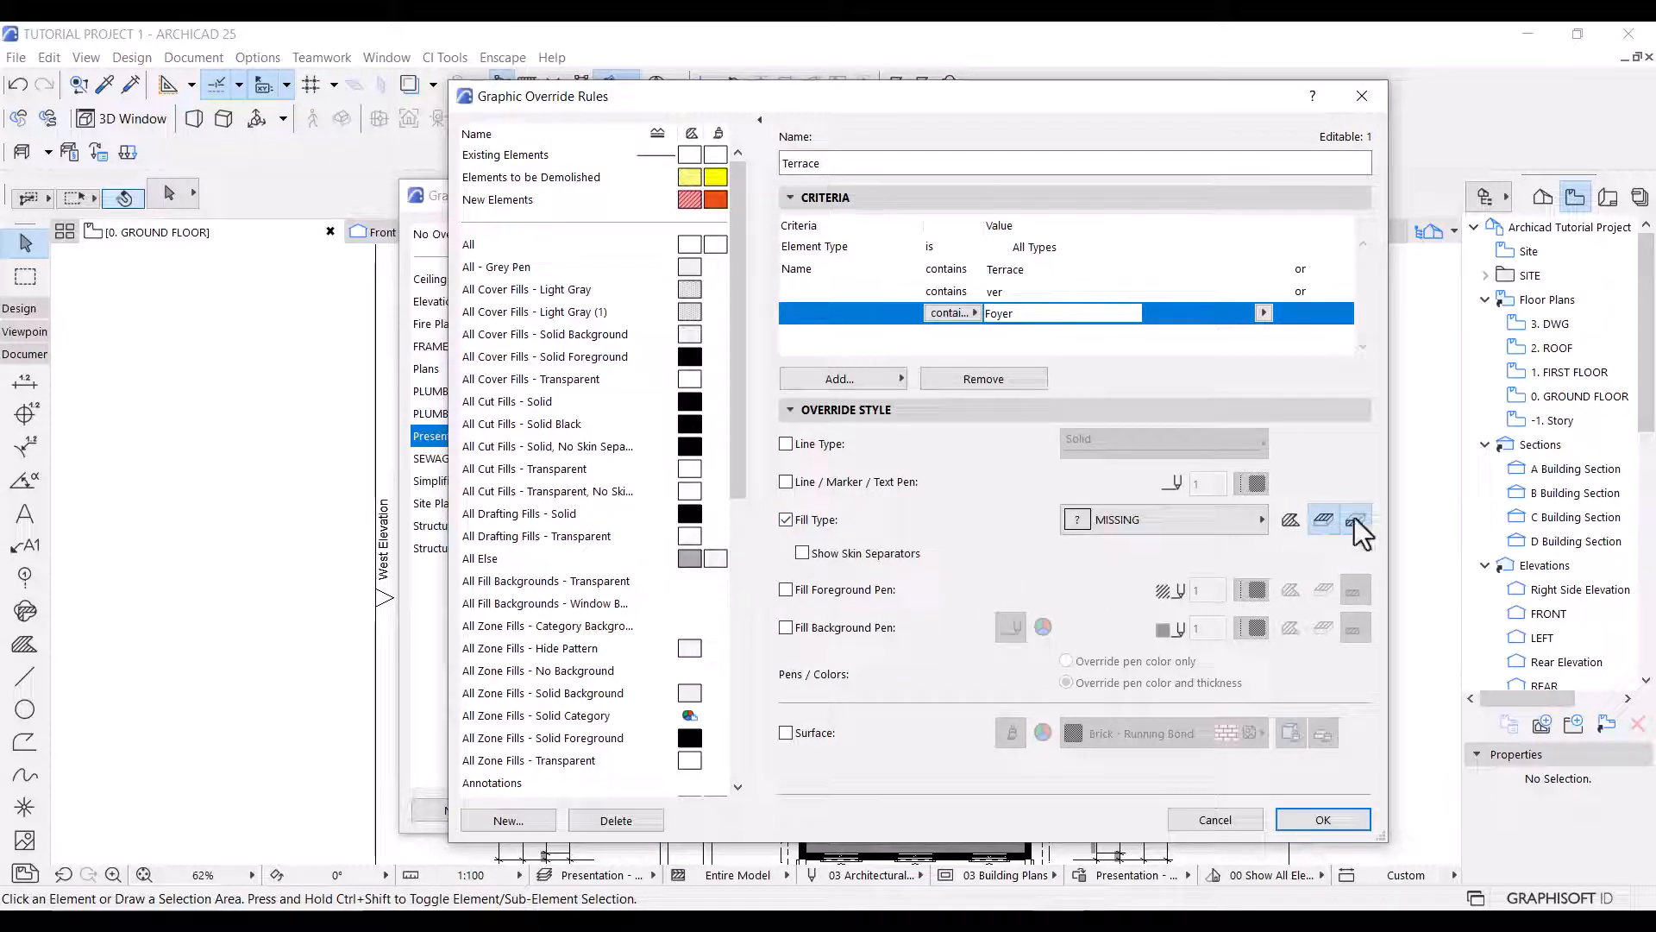
pyautogui.click(1152, 520)
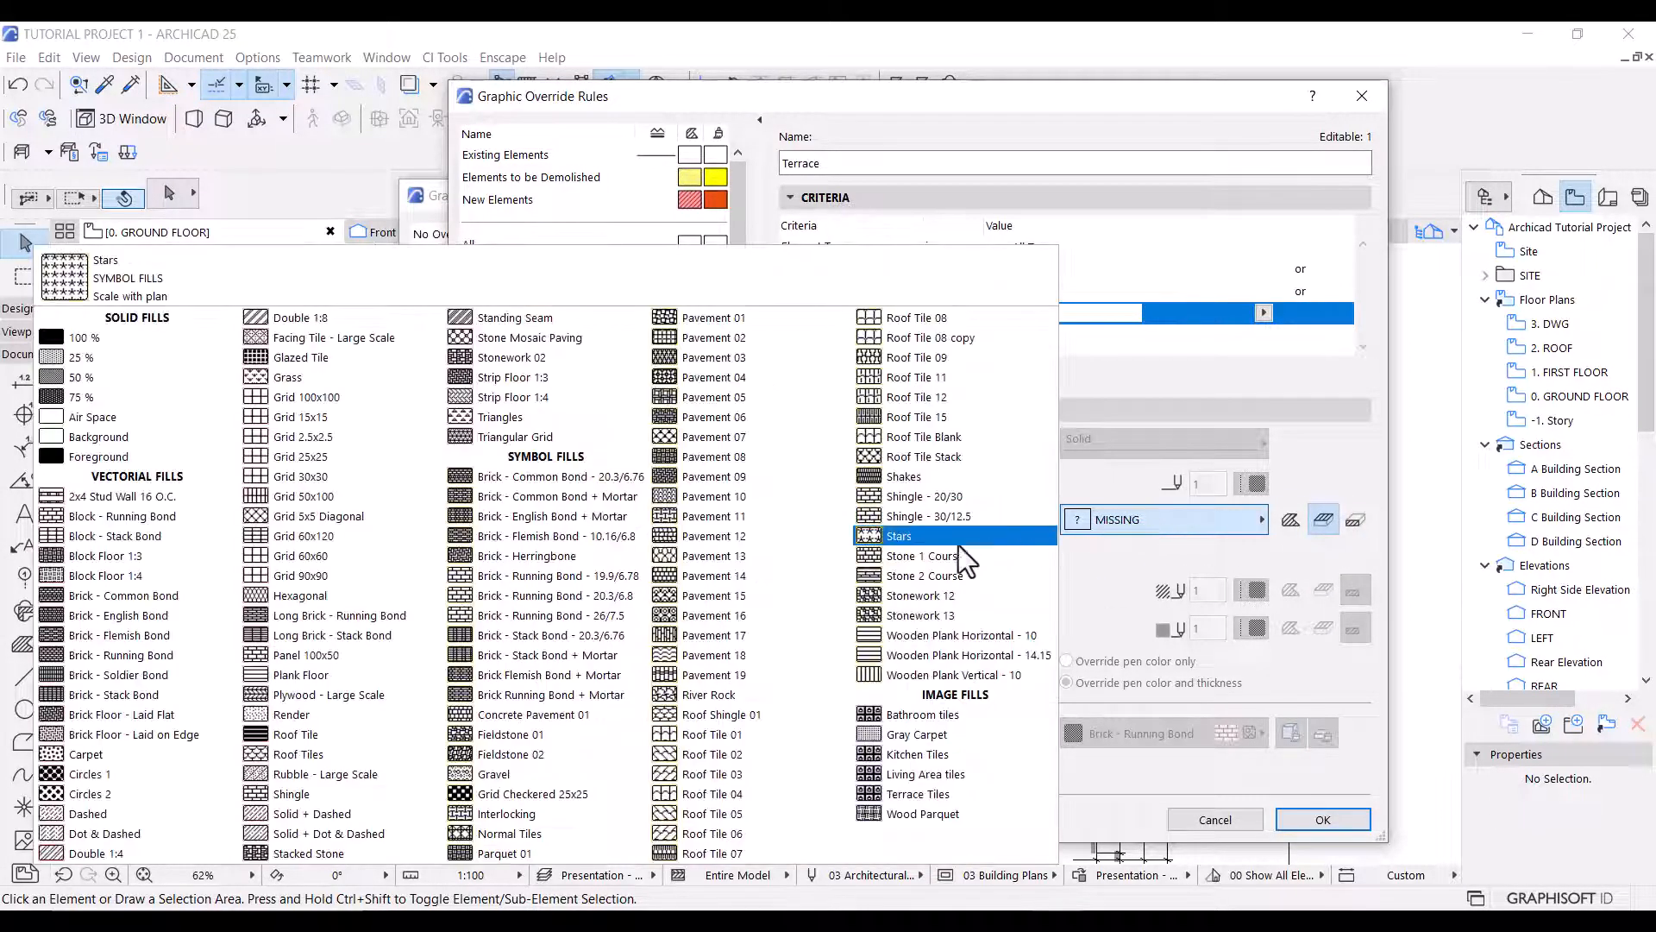
pyautogui.click(942, 795)
pyautogui.click(1356, 819)
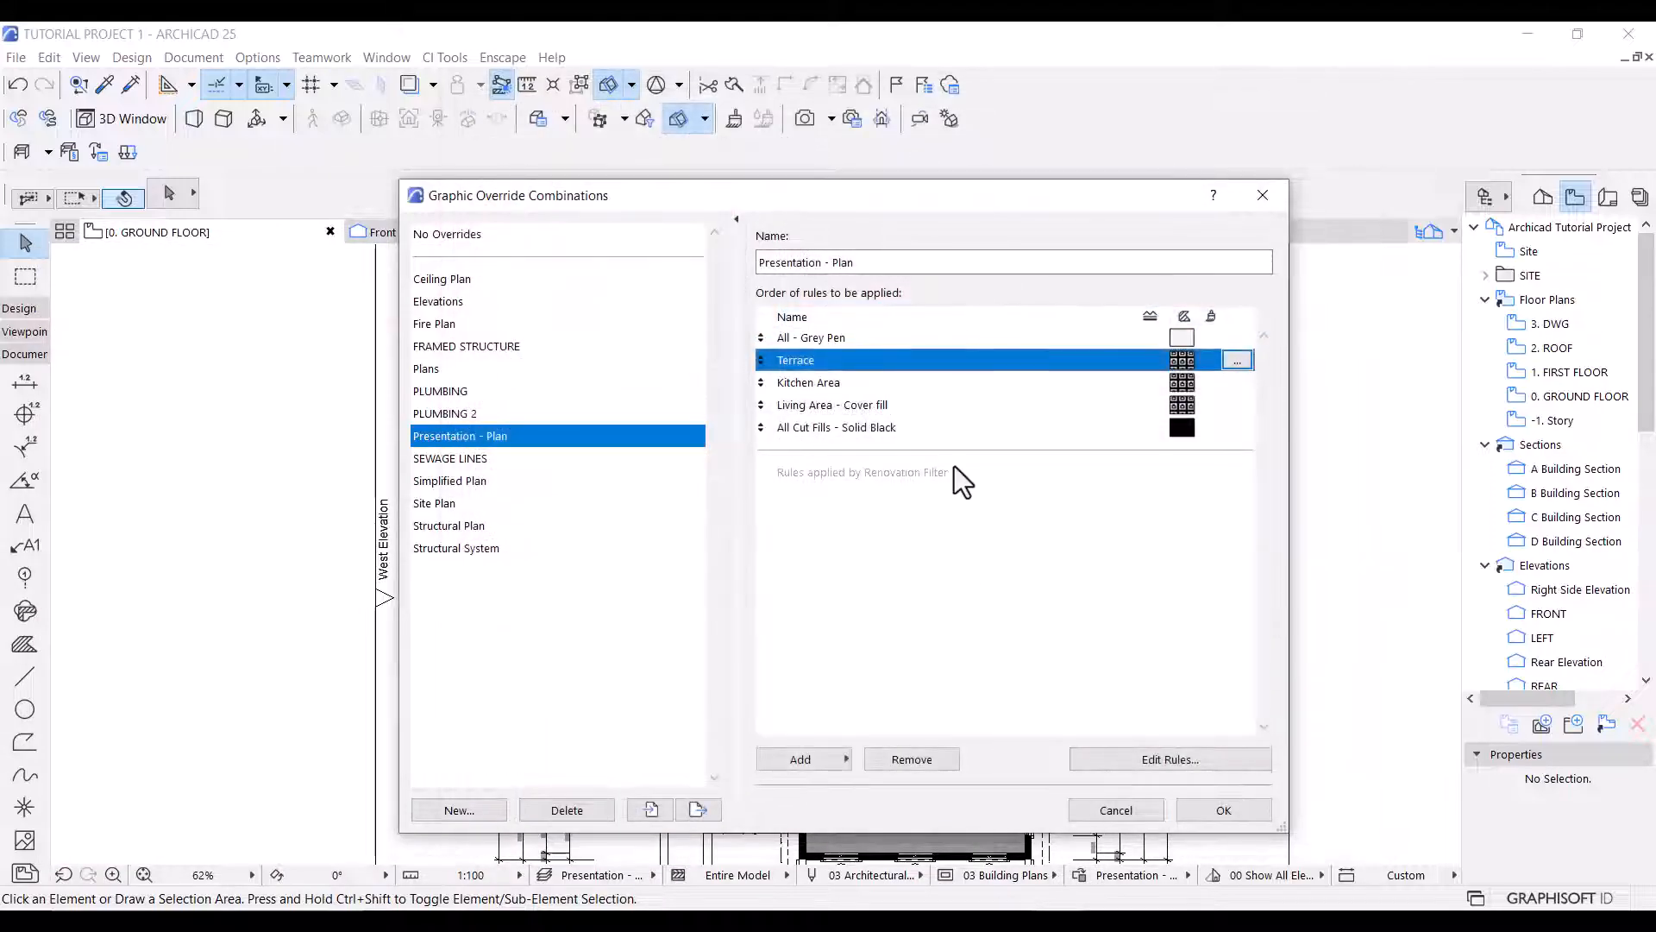
pyautogui.click(1222, 811)
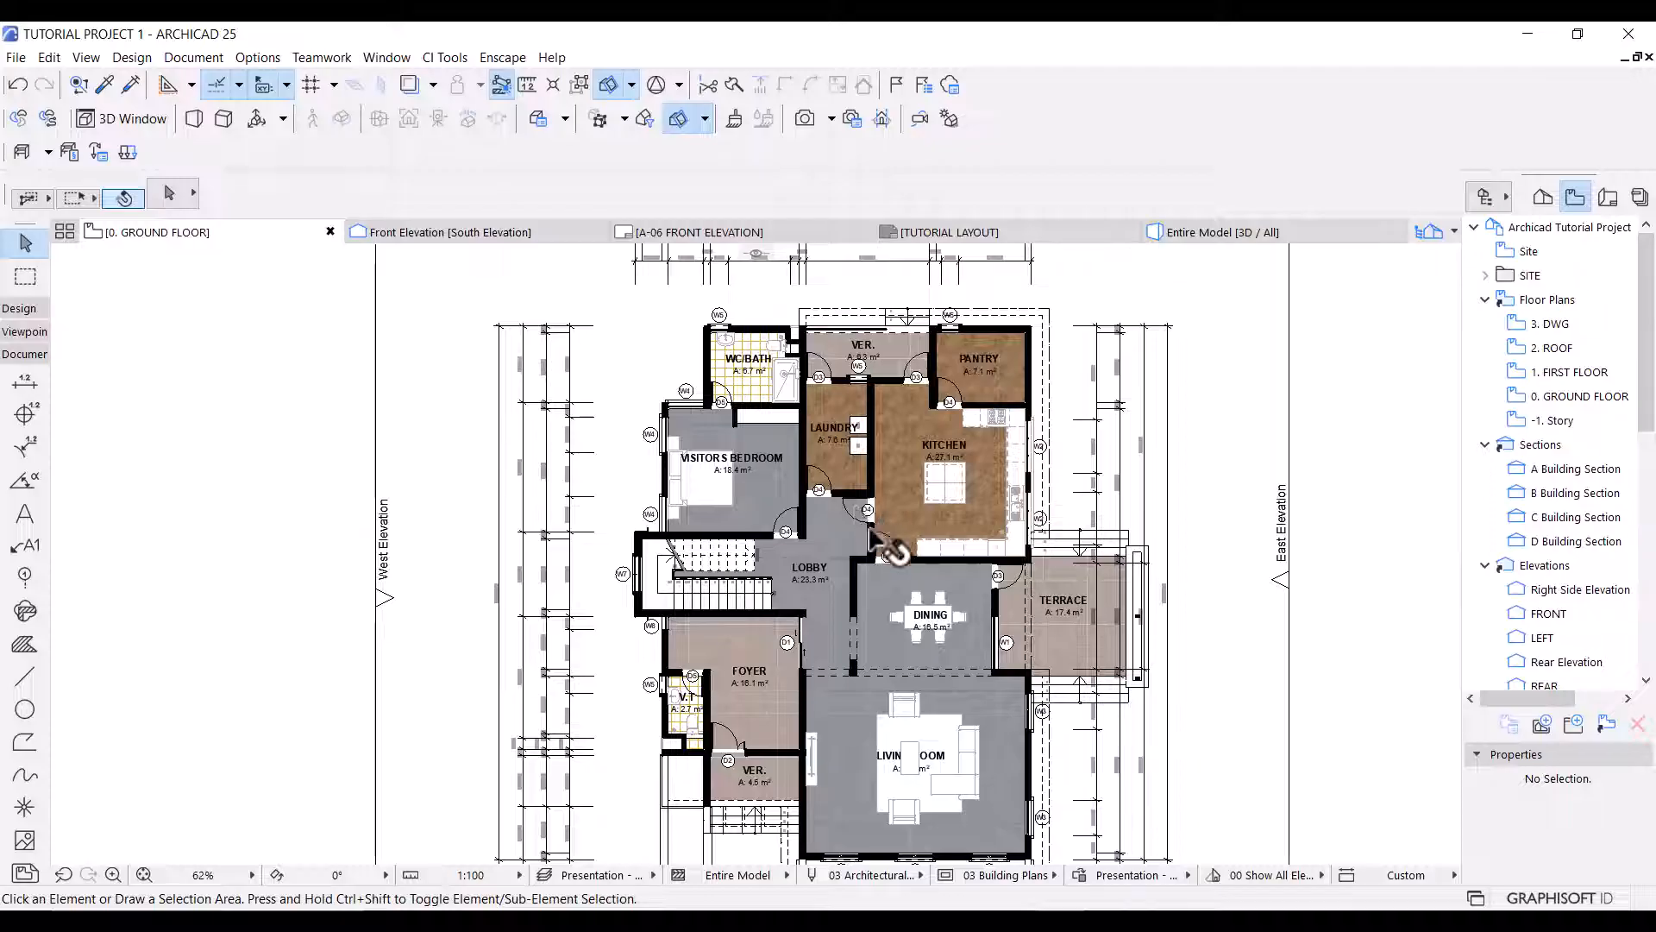
# Add a new rule named Bathroom tiles to the Presentation - Plan override combination and place it above Terrace.
pyautogui.click(1084, 877)
pyautogui.click(812, 759)
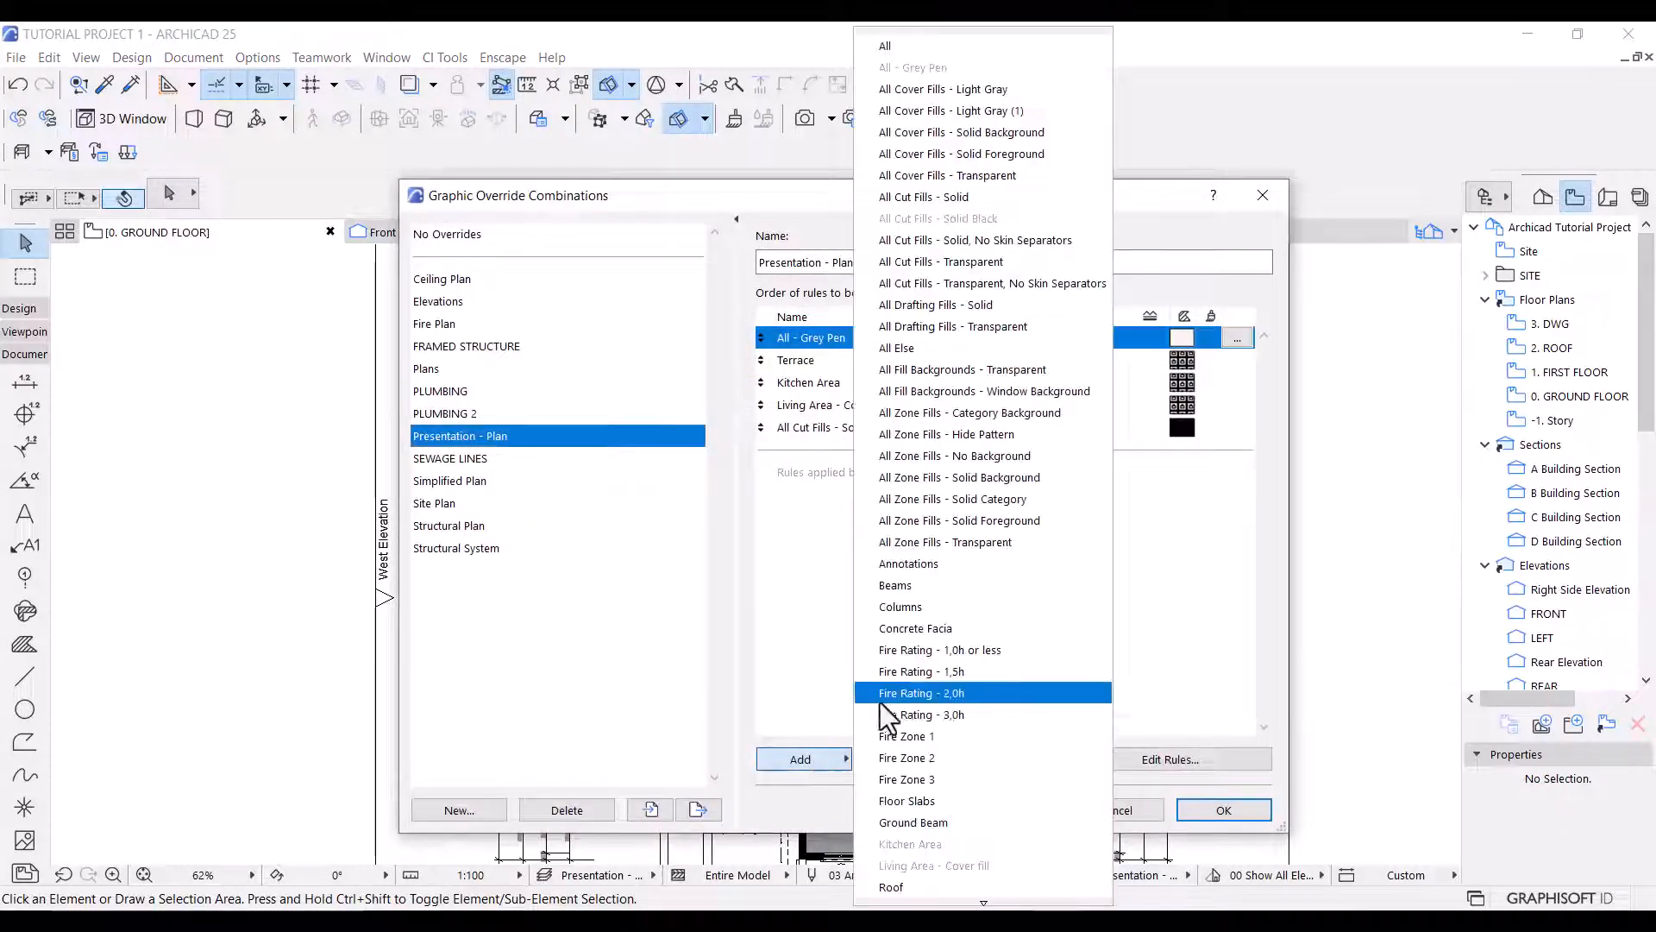
pyautogui.scroll(-3, 935, 771)
pyautogui.scroll(-1, 963, 875)
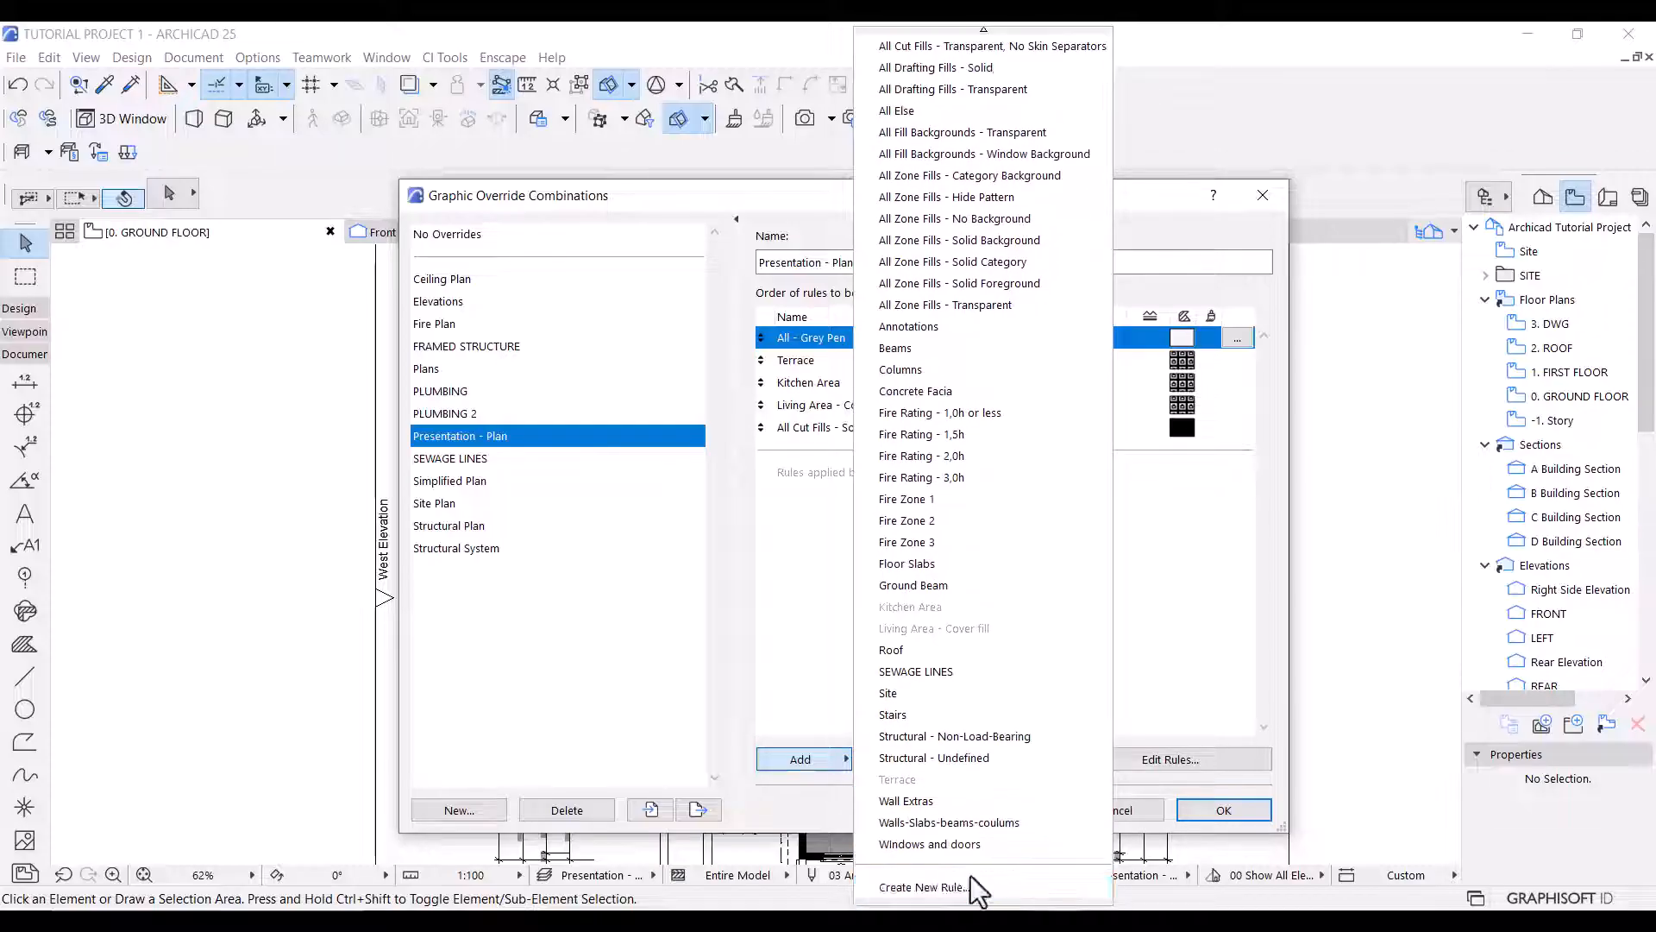
pyautogui.click(966, 883)
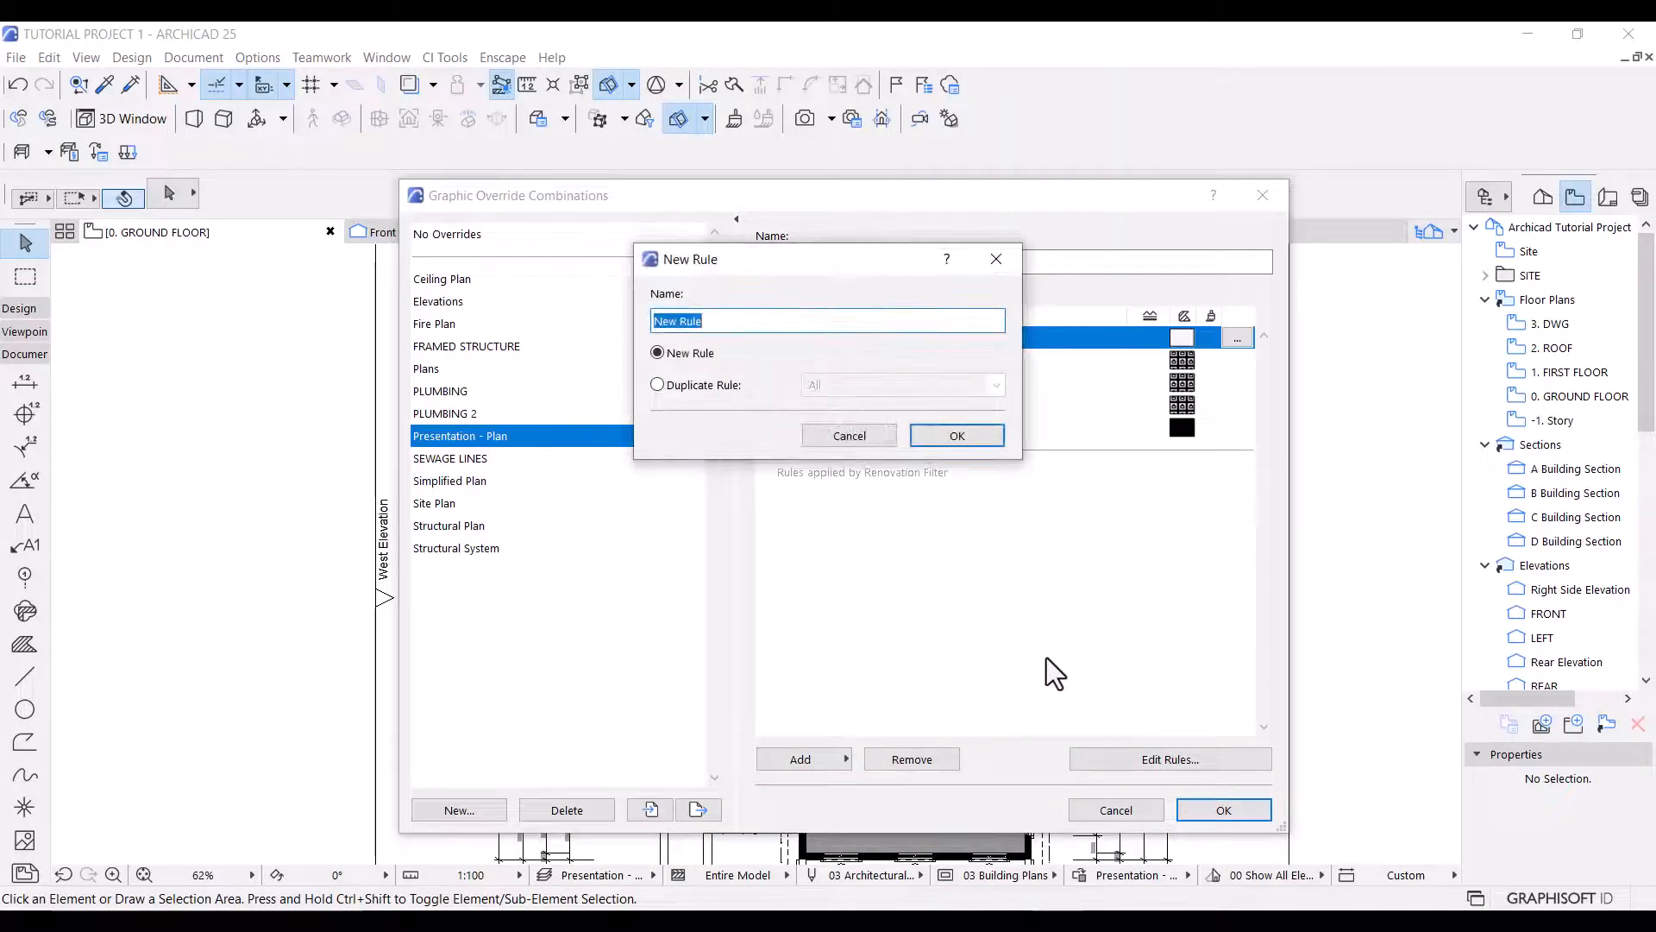
pyautogui.write('Bathroom tiles')
pyautogui.click(951, 436)
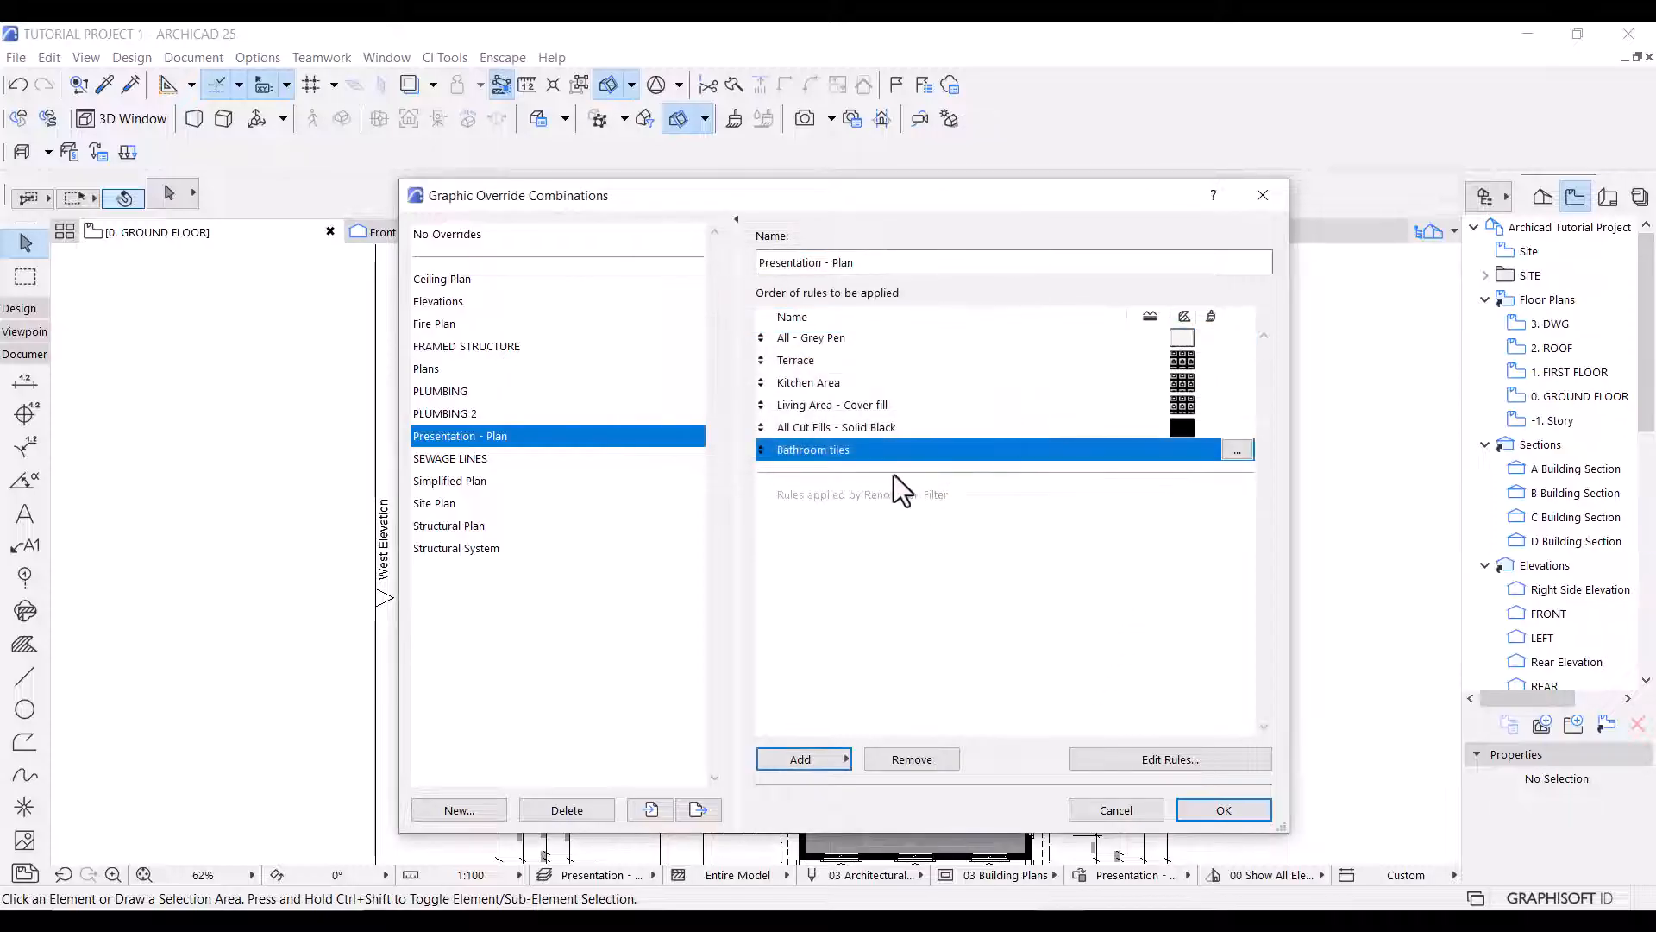
pyautogui.moveTo(868, 448); pyautogui.dragTo(882, 371)
# Edit the Bathroom tiles rule with criteria matching elements whose name contains wc or v.t.
pyautogui.click(1236, 360)
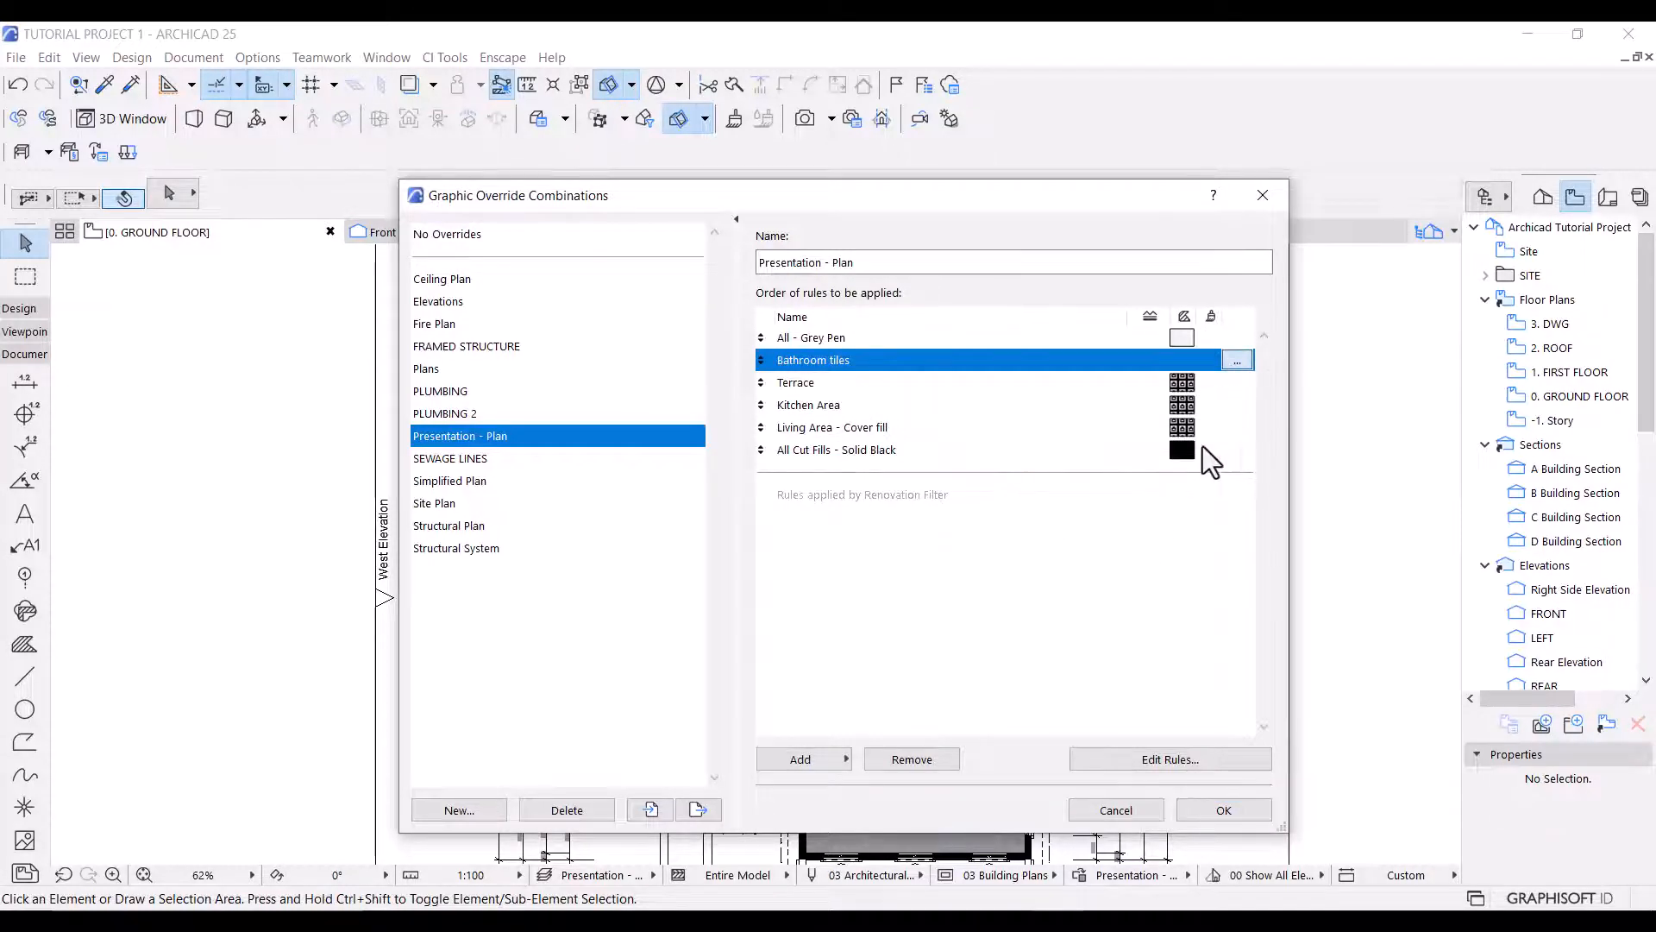
pyautogui.click(846, 377)
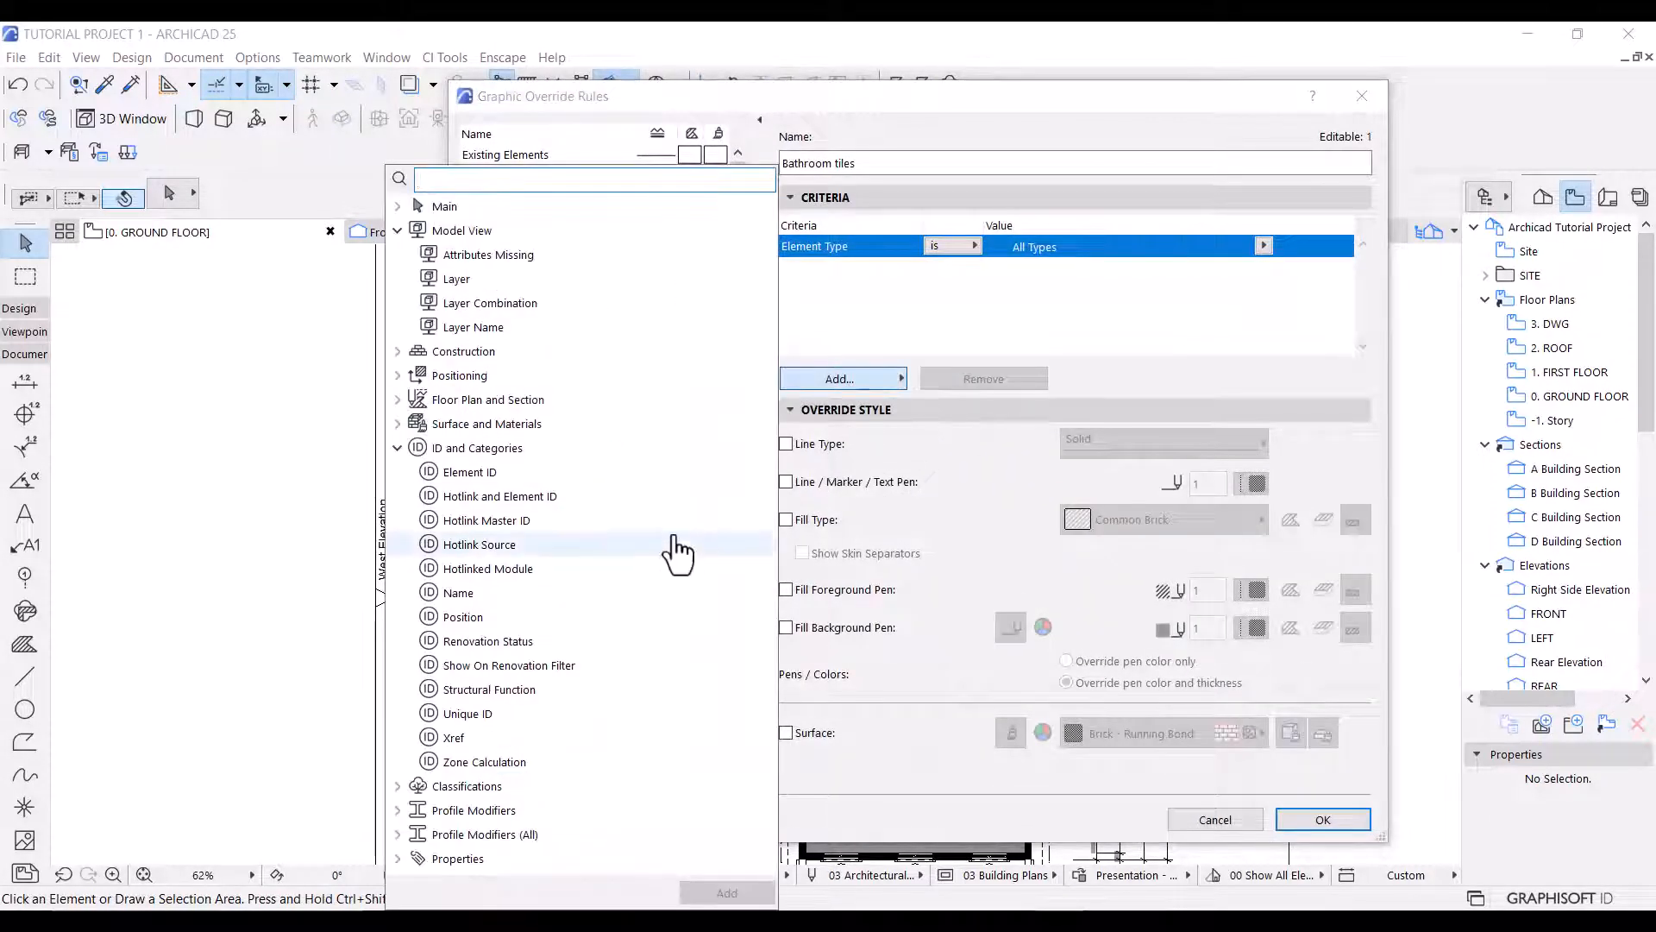
pyautogui.doubleClick(483, 604)
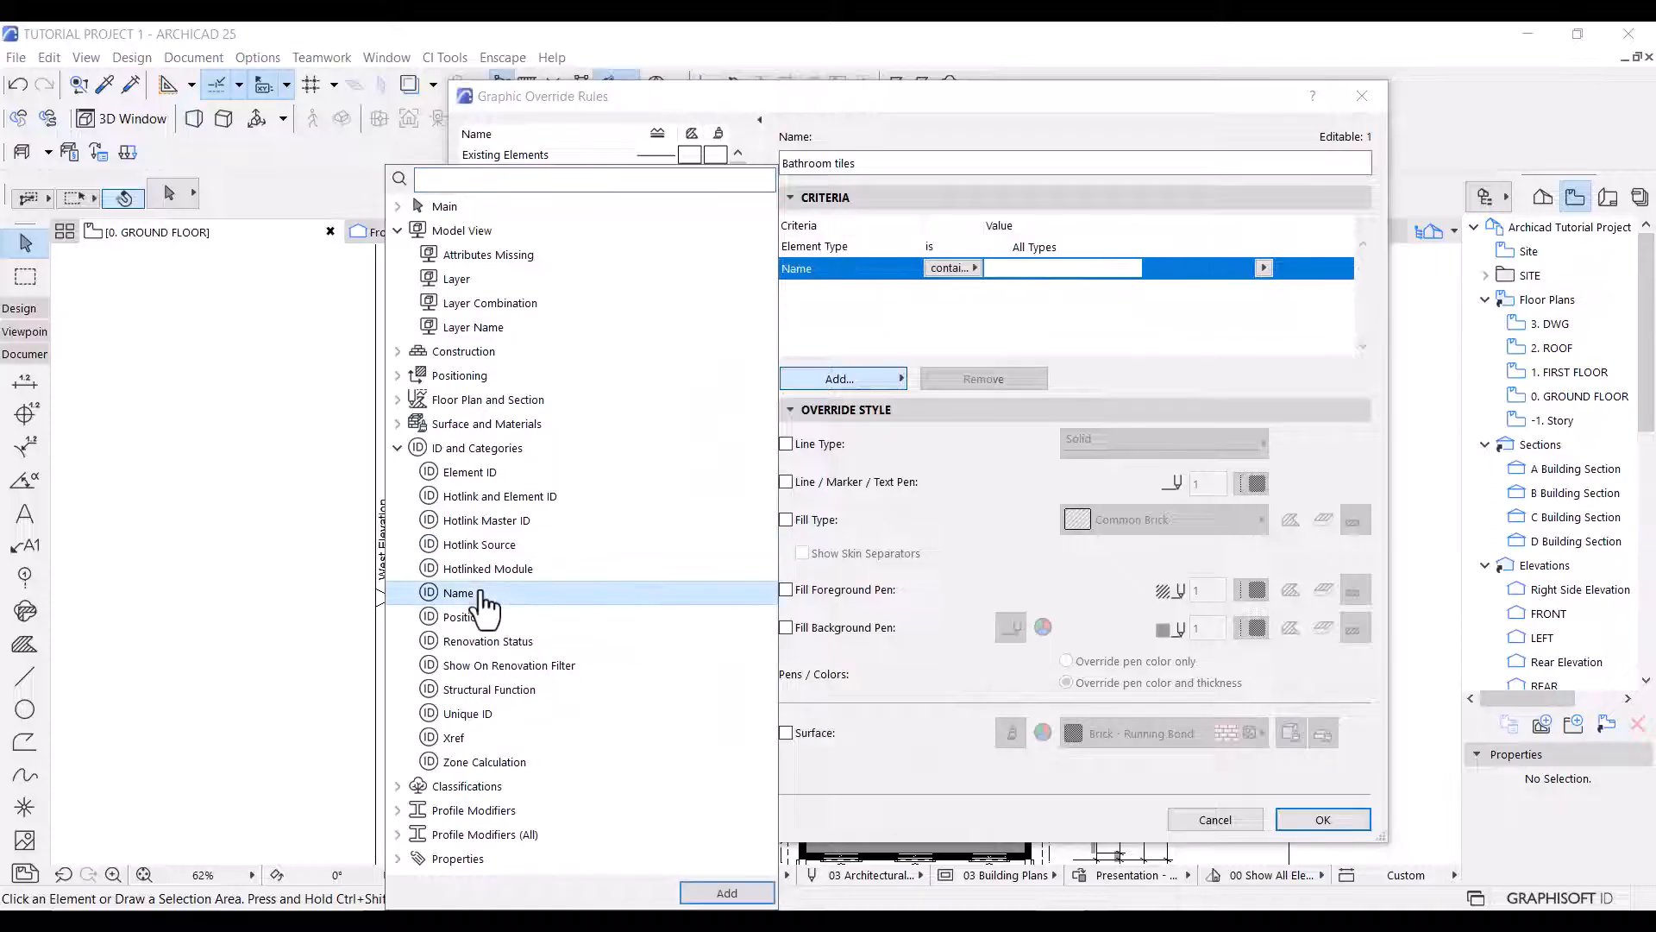
pyautogui.click(1023, 254)
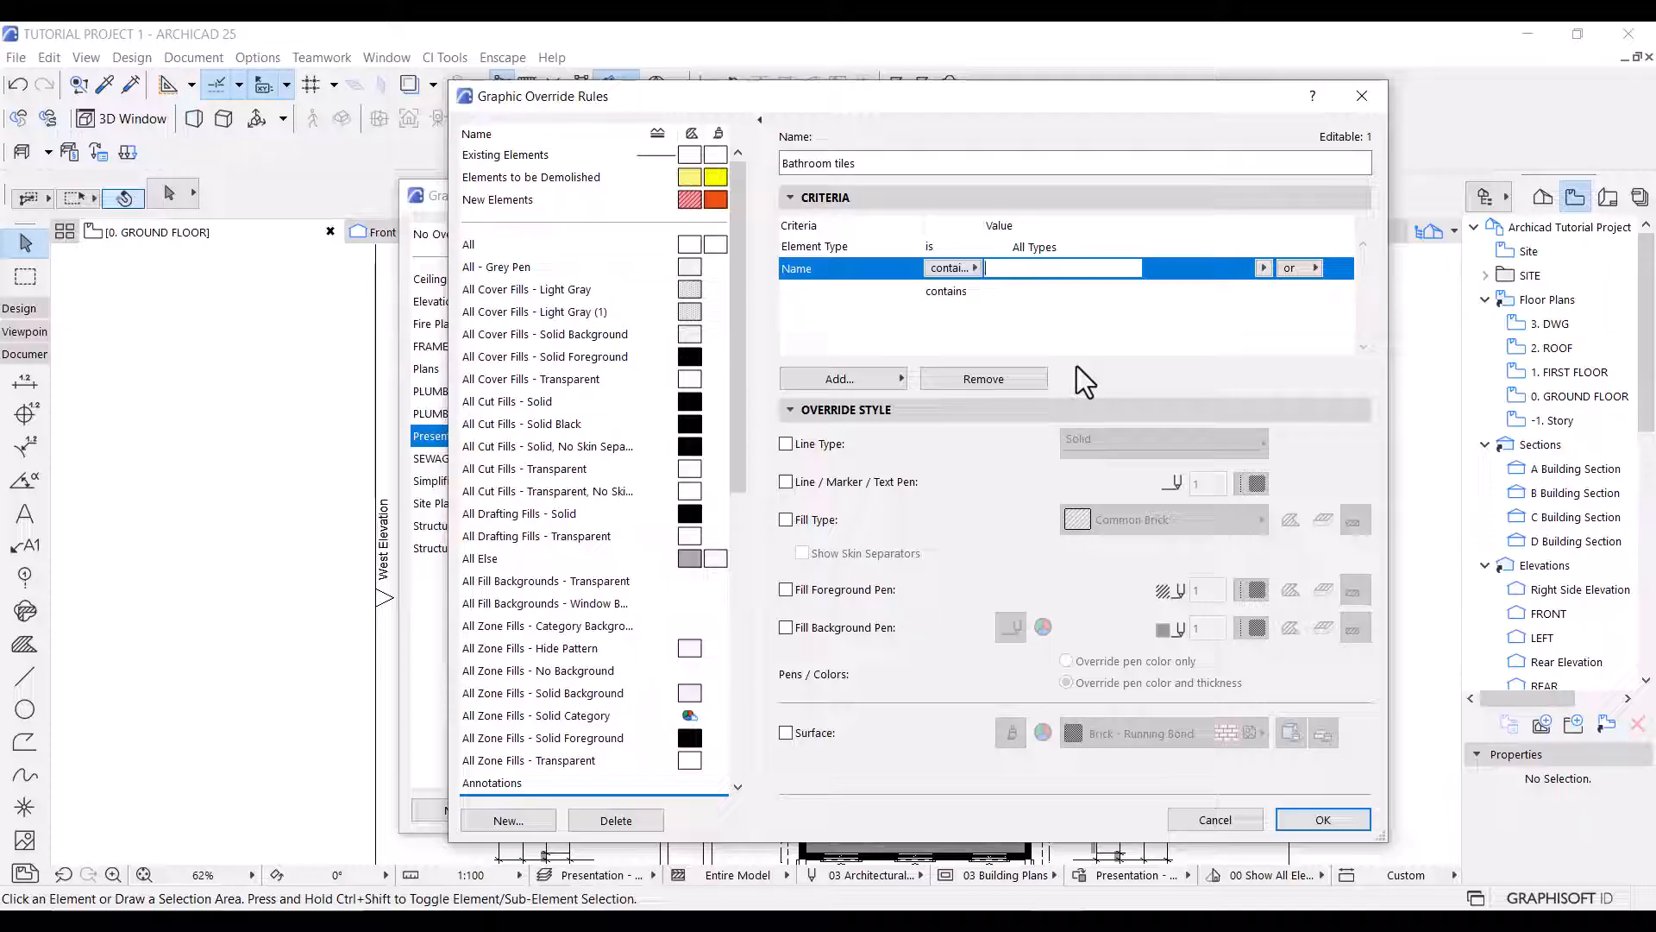
pyautogui.write('wc')
pyautogui.click(1002, 288)
pyautogui.write('v.t')
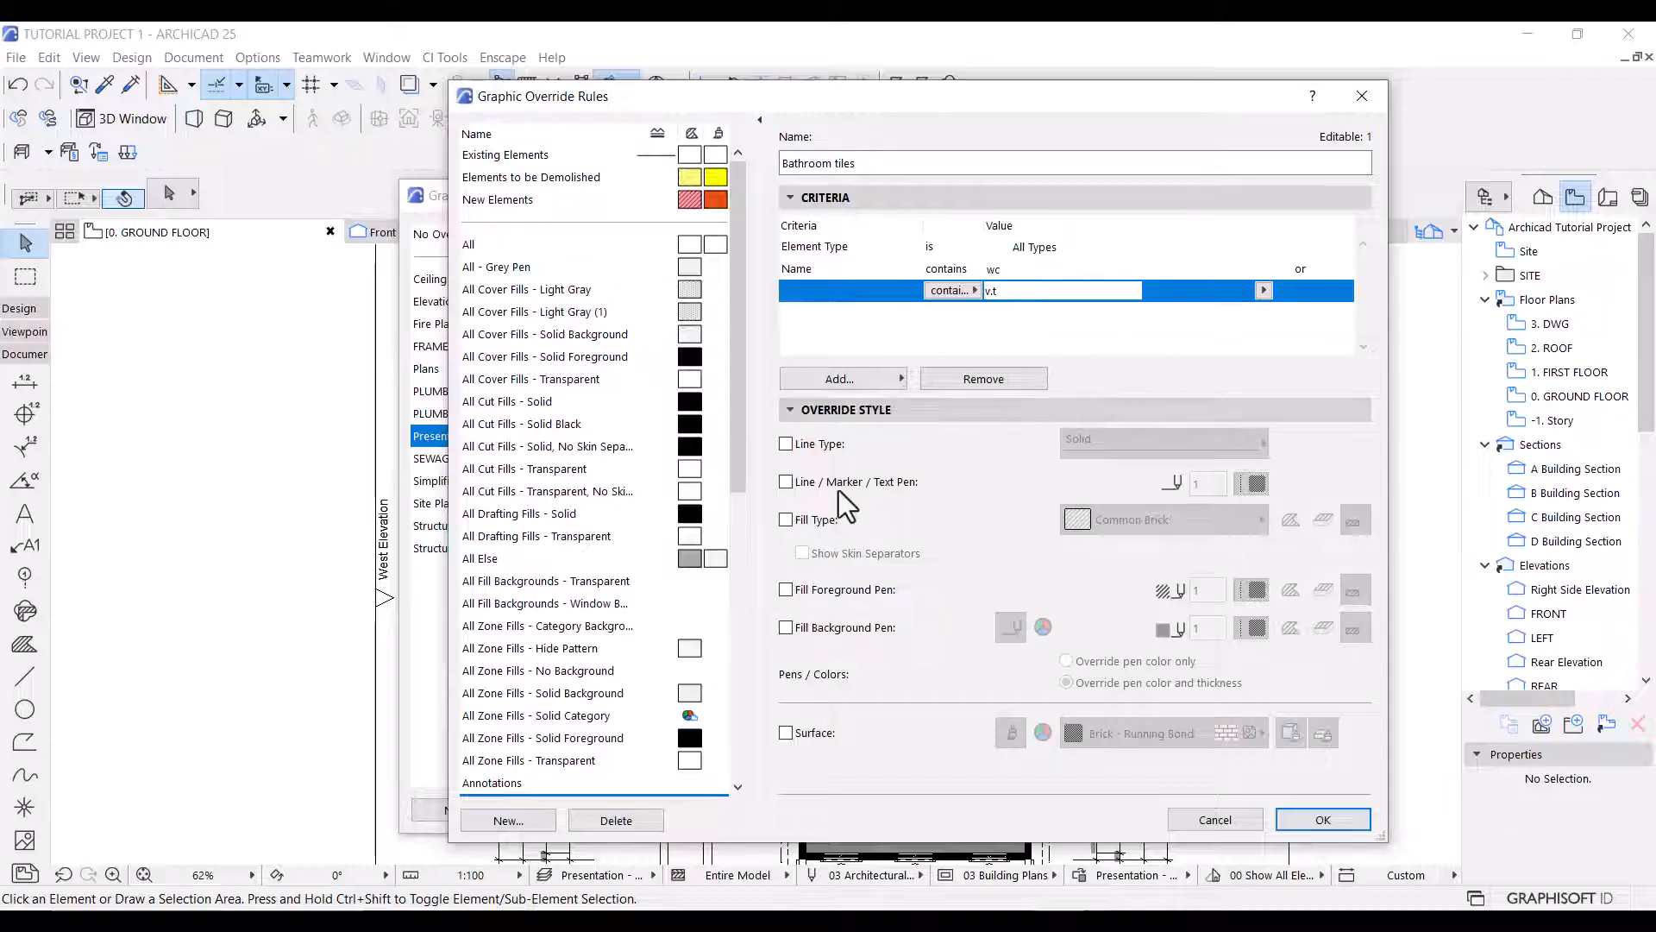
# Override the Bathroom tiles rule's fill type with the Bathroom tiles fill for cover fills only, and apply the combination to the plan.
pyautogui.click(786, 519)
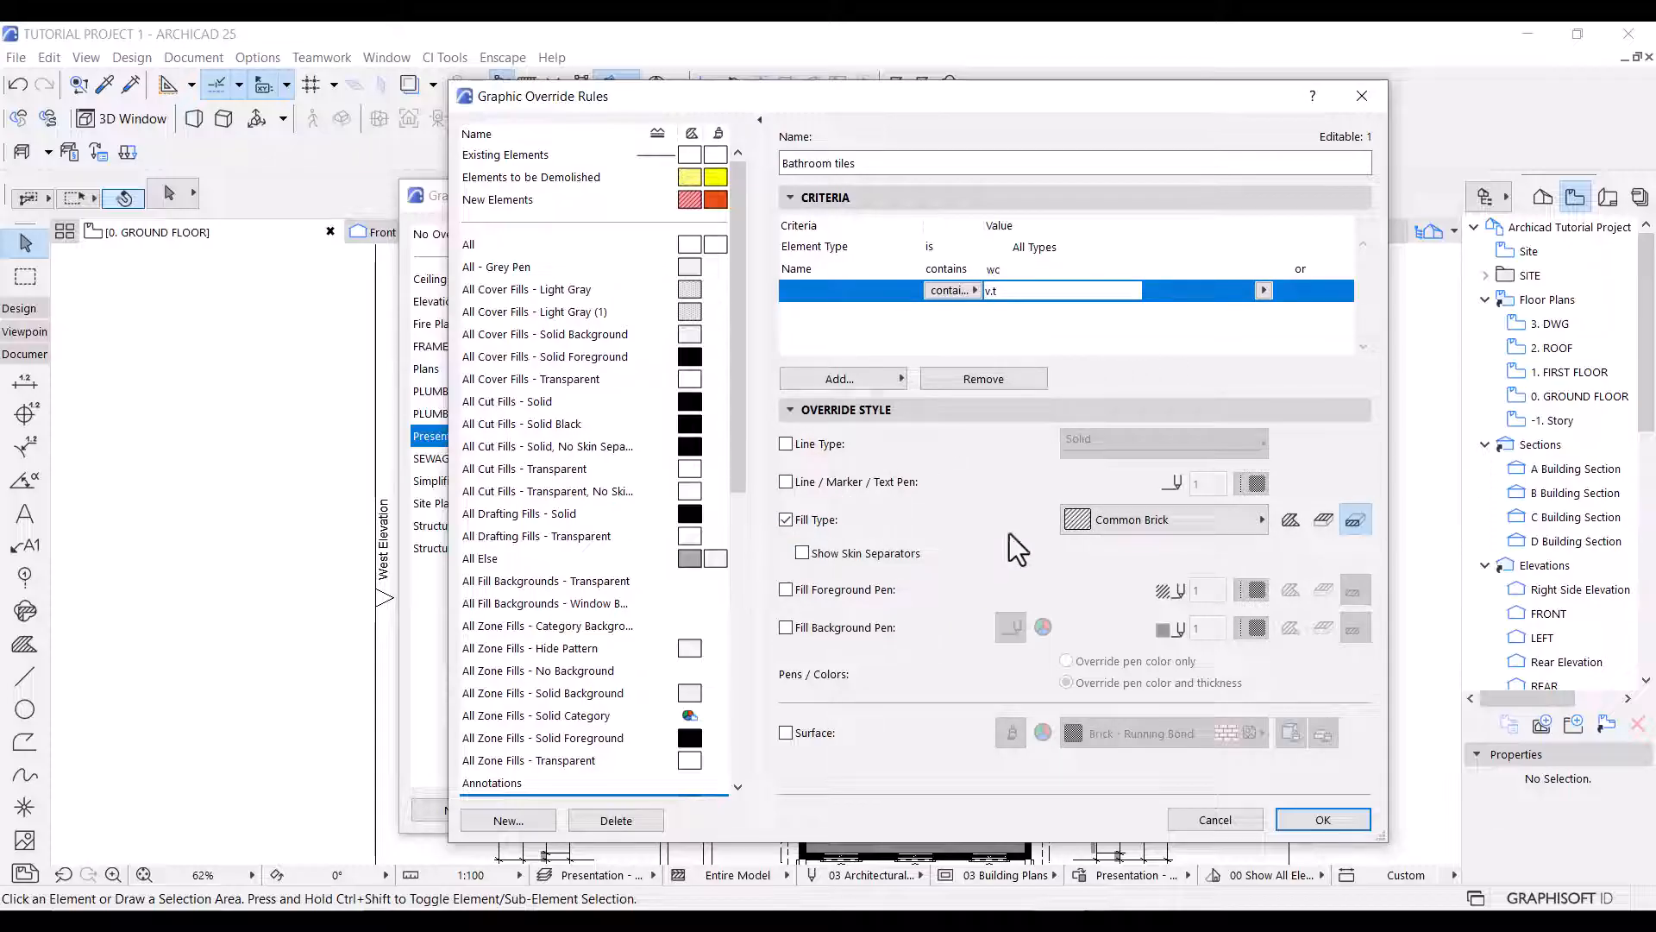
pyautogui.click(1323, 522)
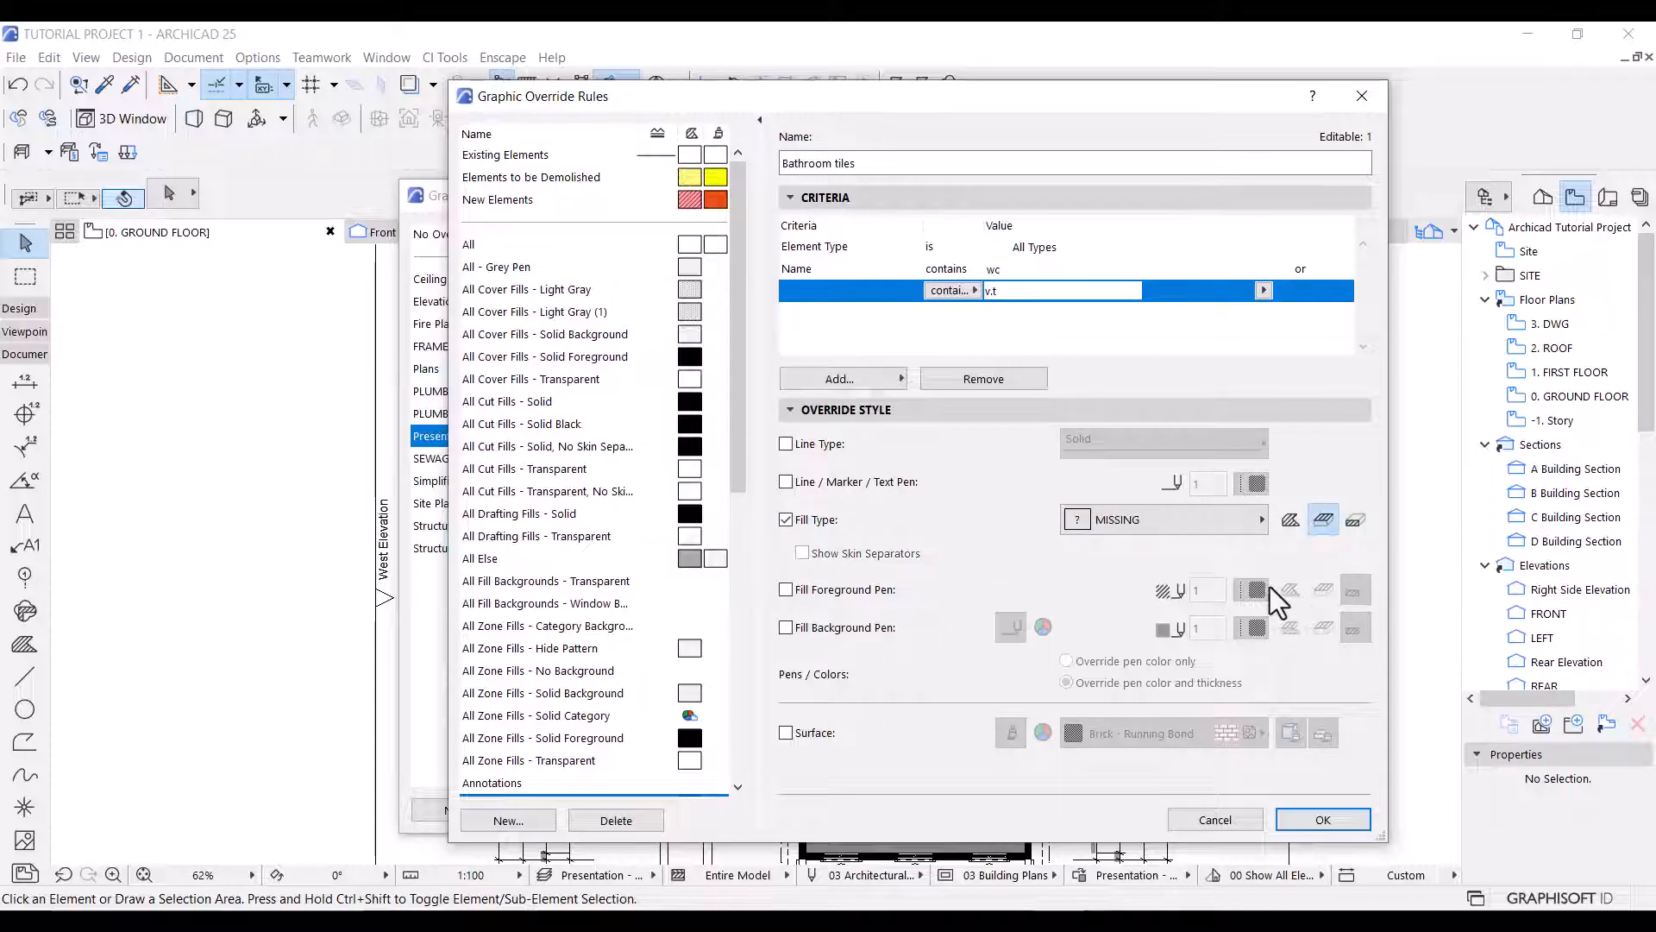
pyautogui.click(1208, 523)
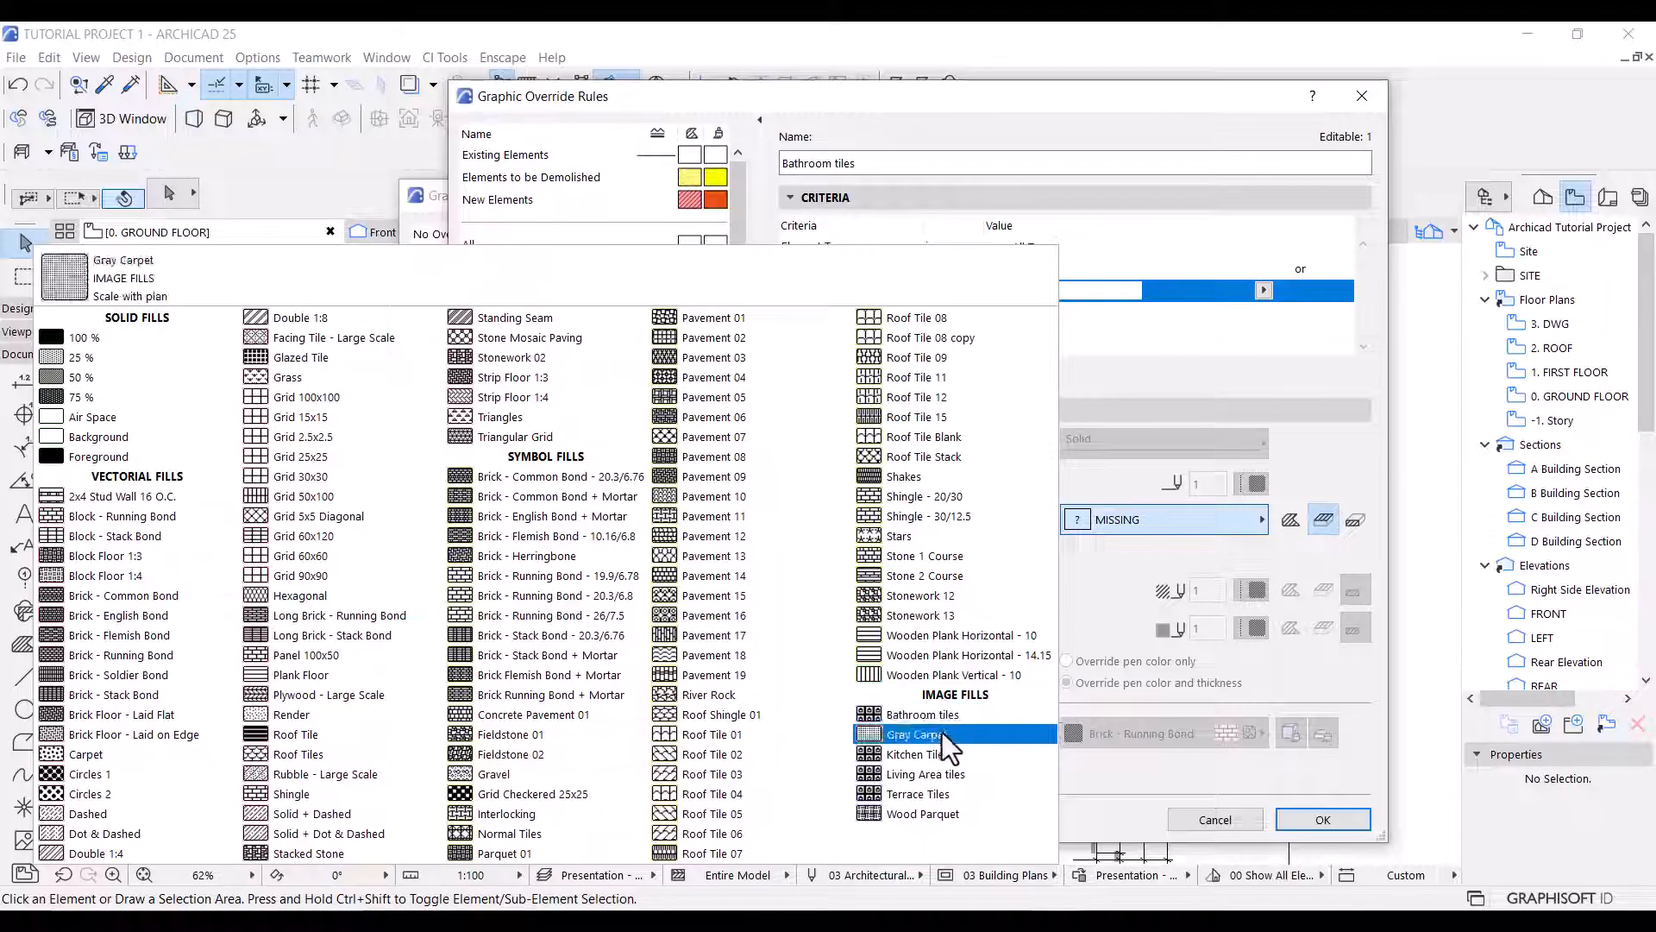
pyautogui.click(949, 715)
pyautogui.click(1328, 818)
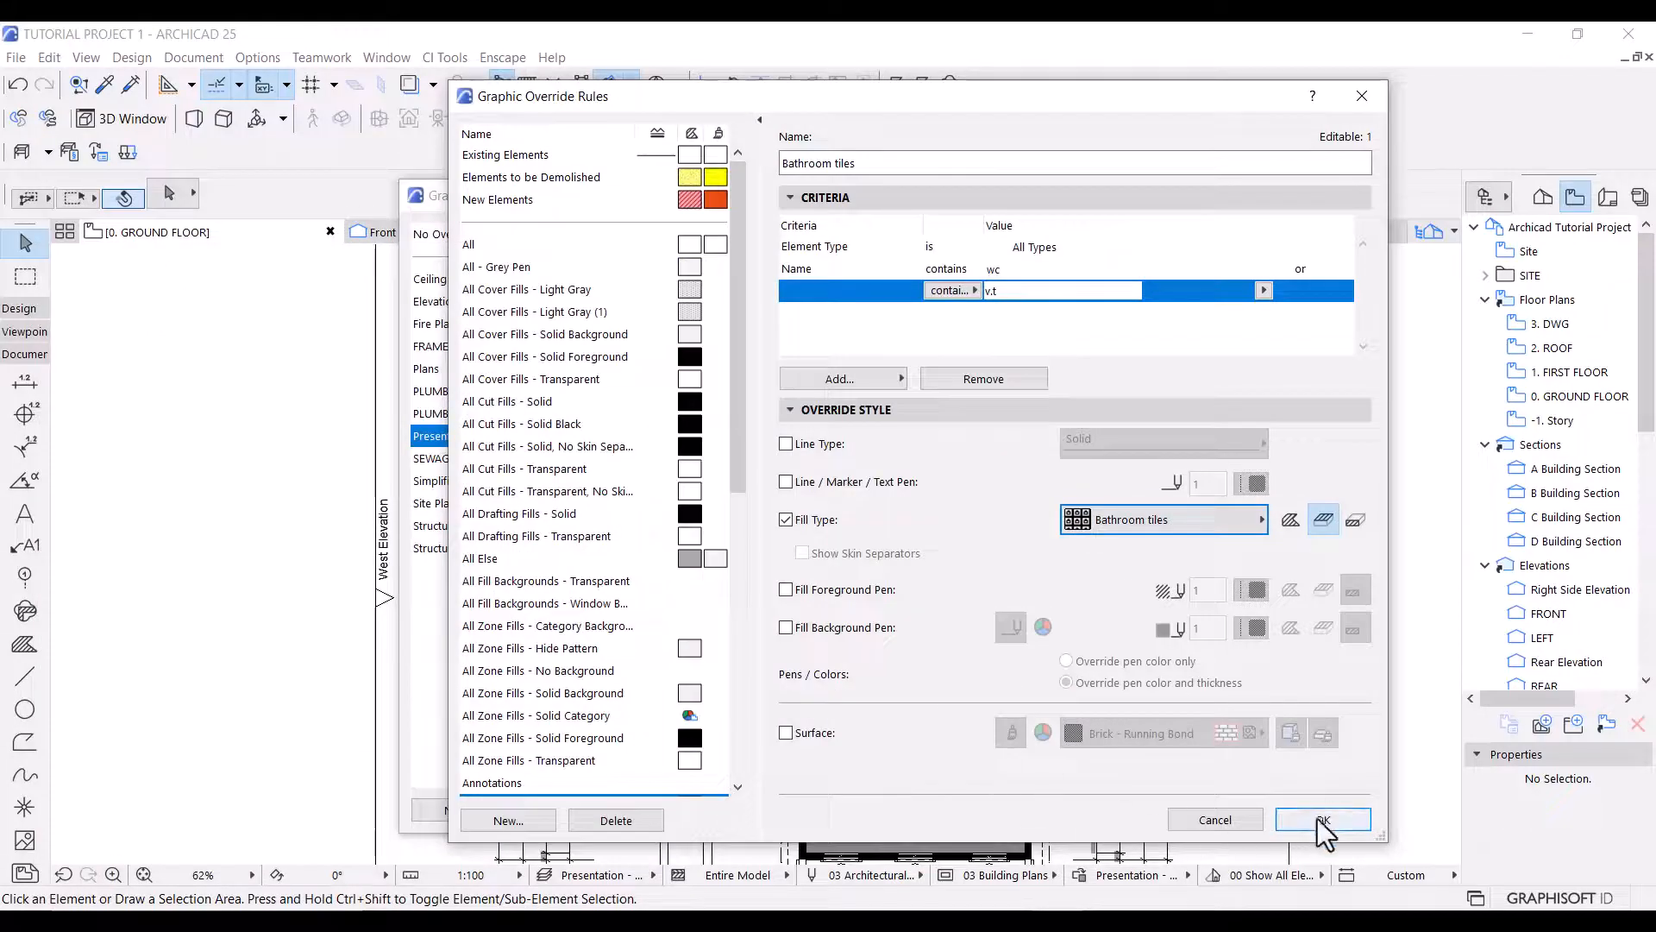
pyautogui.click(1223, 811)
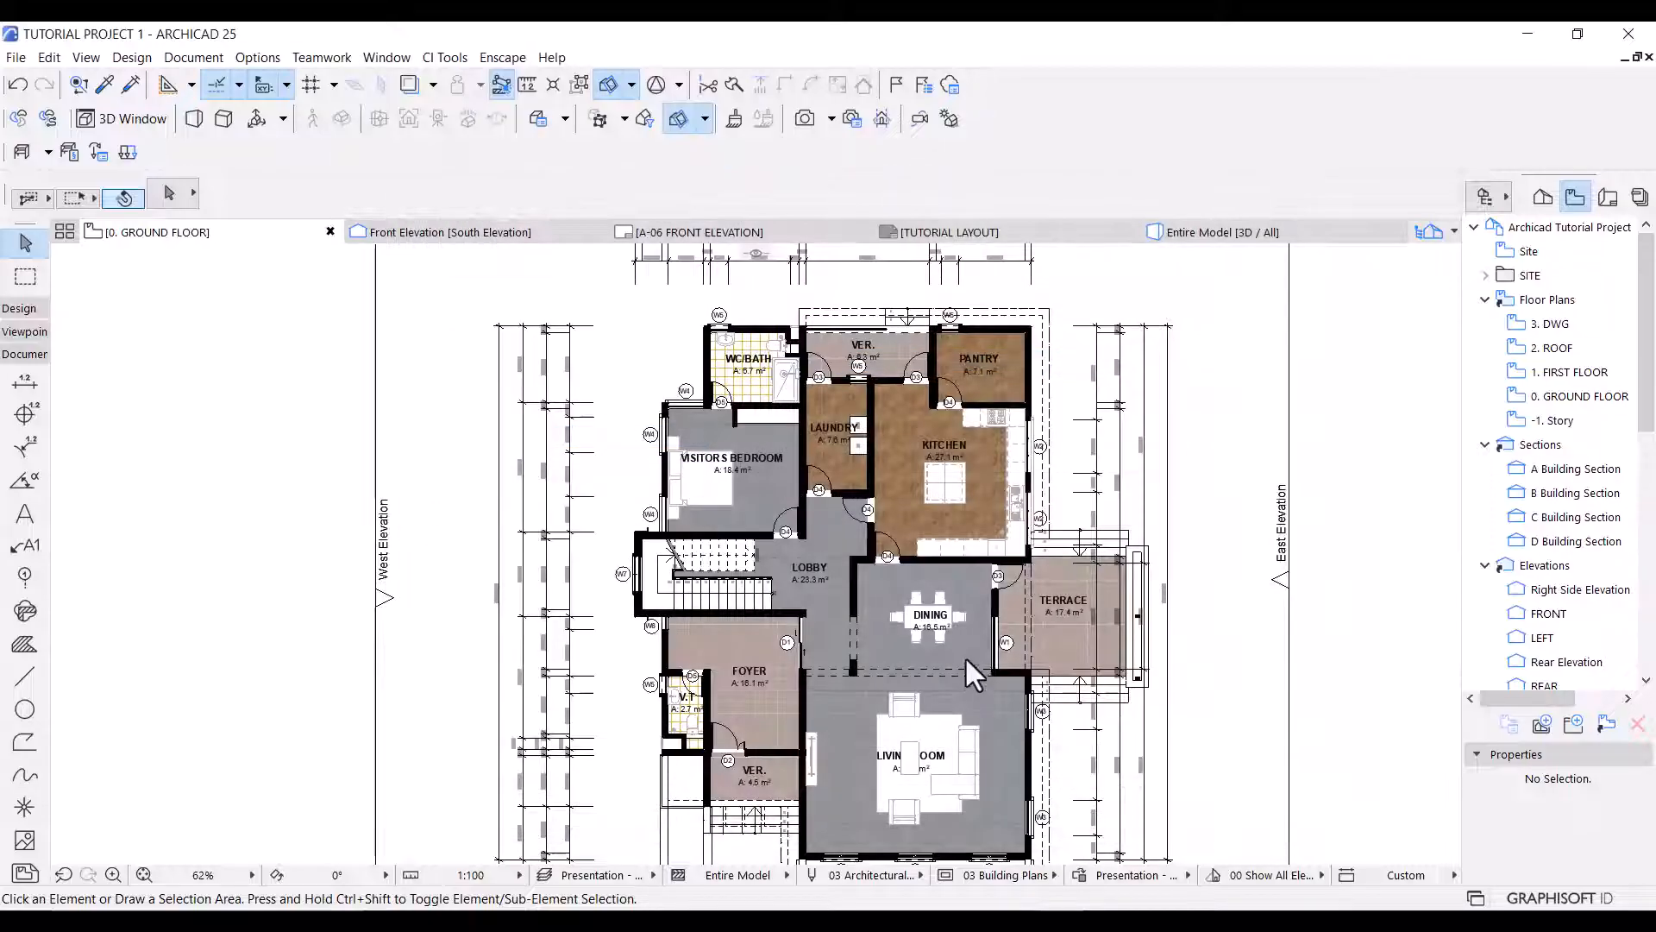
pyautogui.scroll(8, 686, 707)
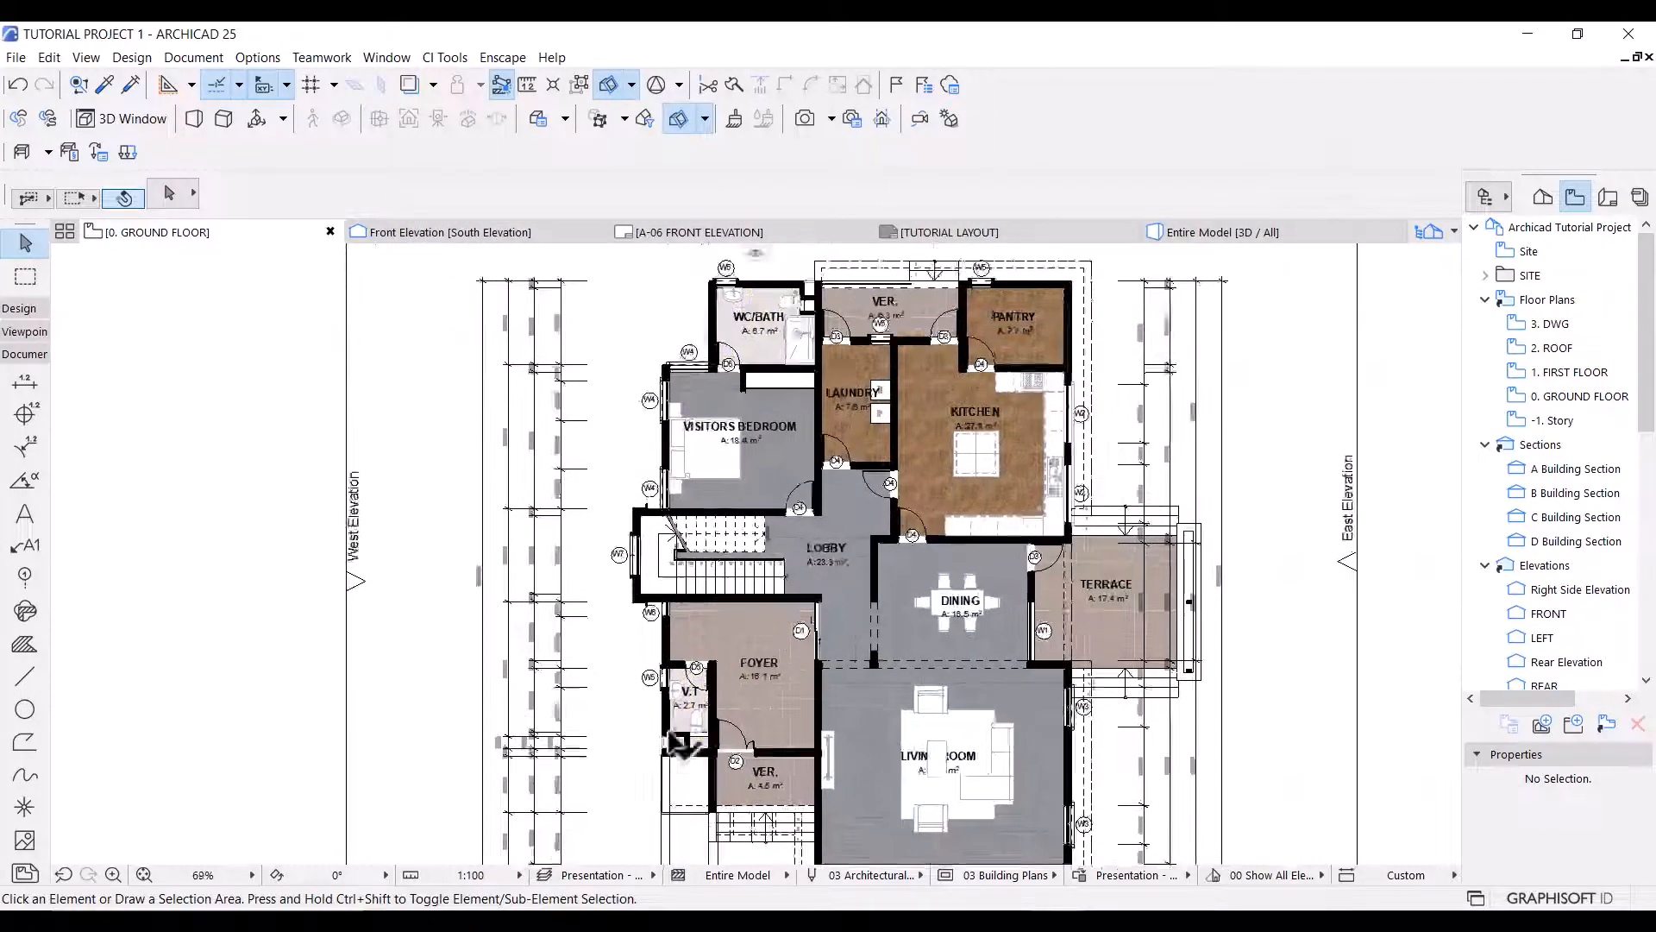
pyautogui.scroll(-8, 677, 612)
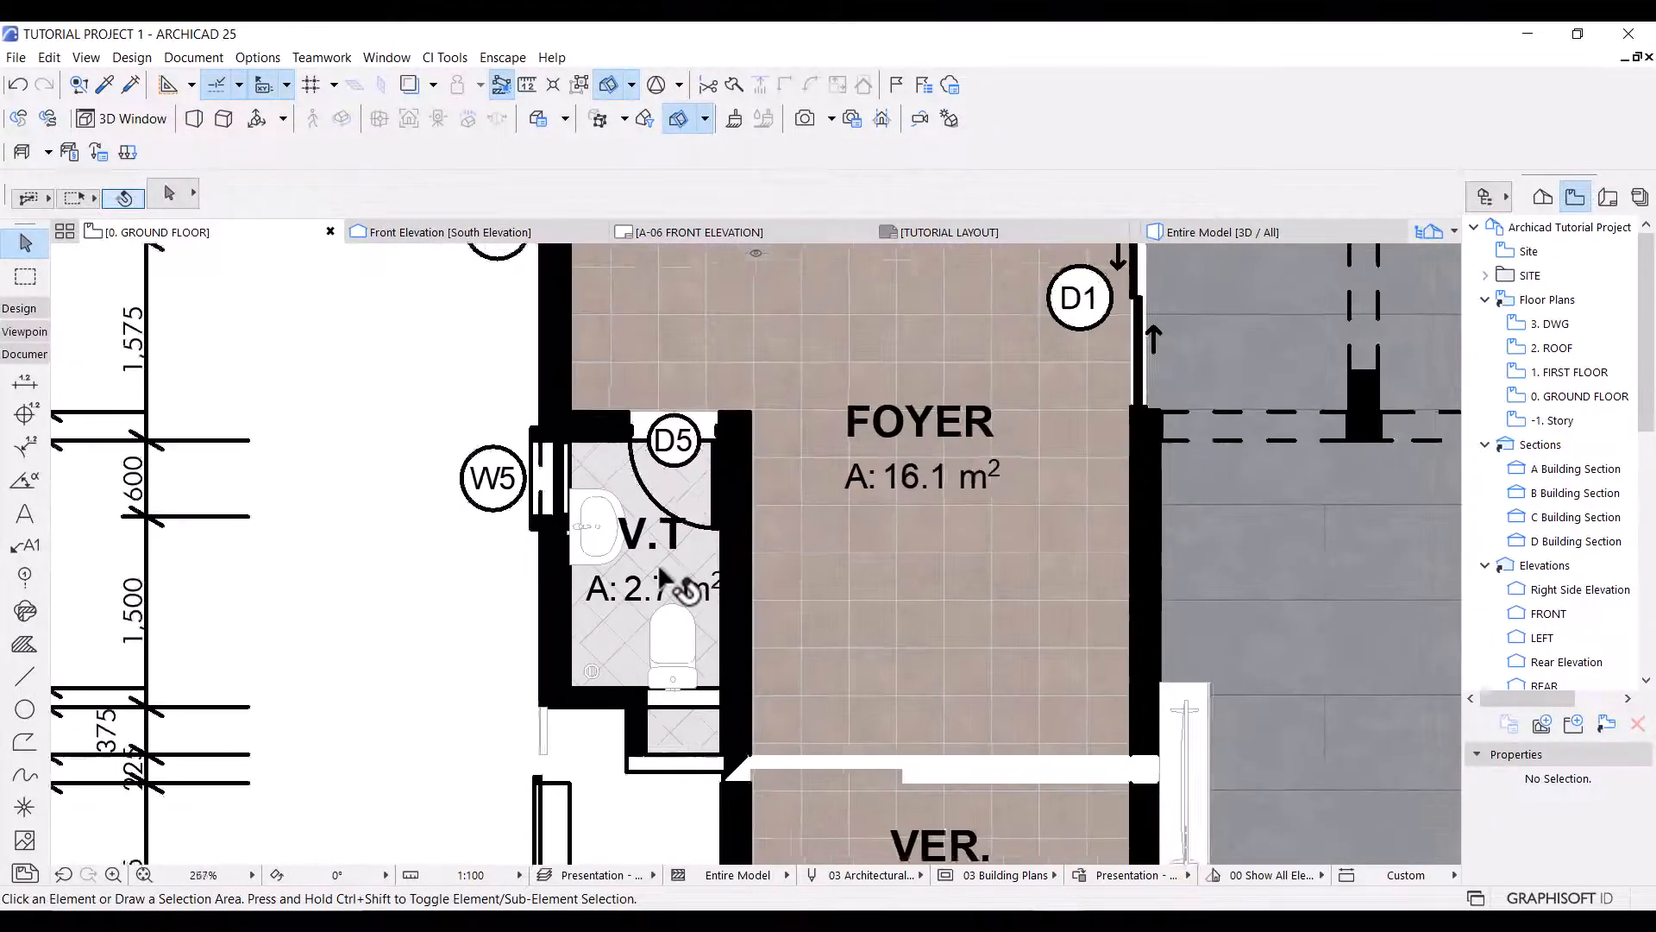
pyautogui.moveTo(769, 600); pyautogui.dragTo(761, 710, button='middle')
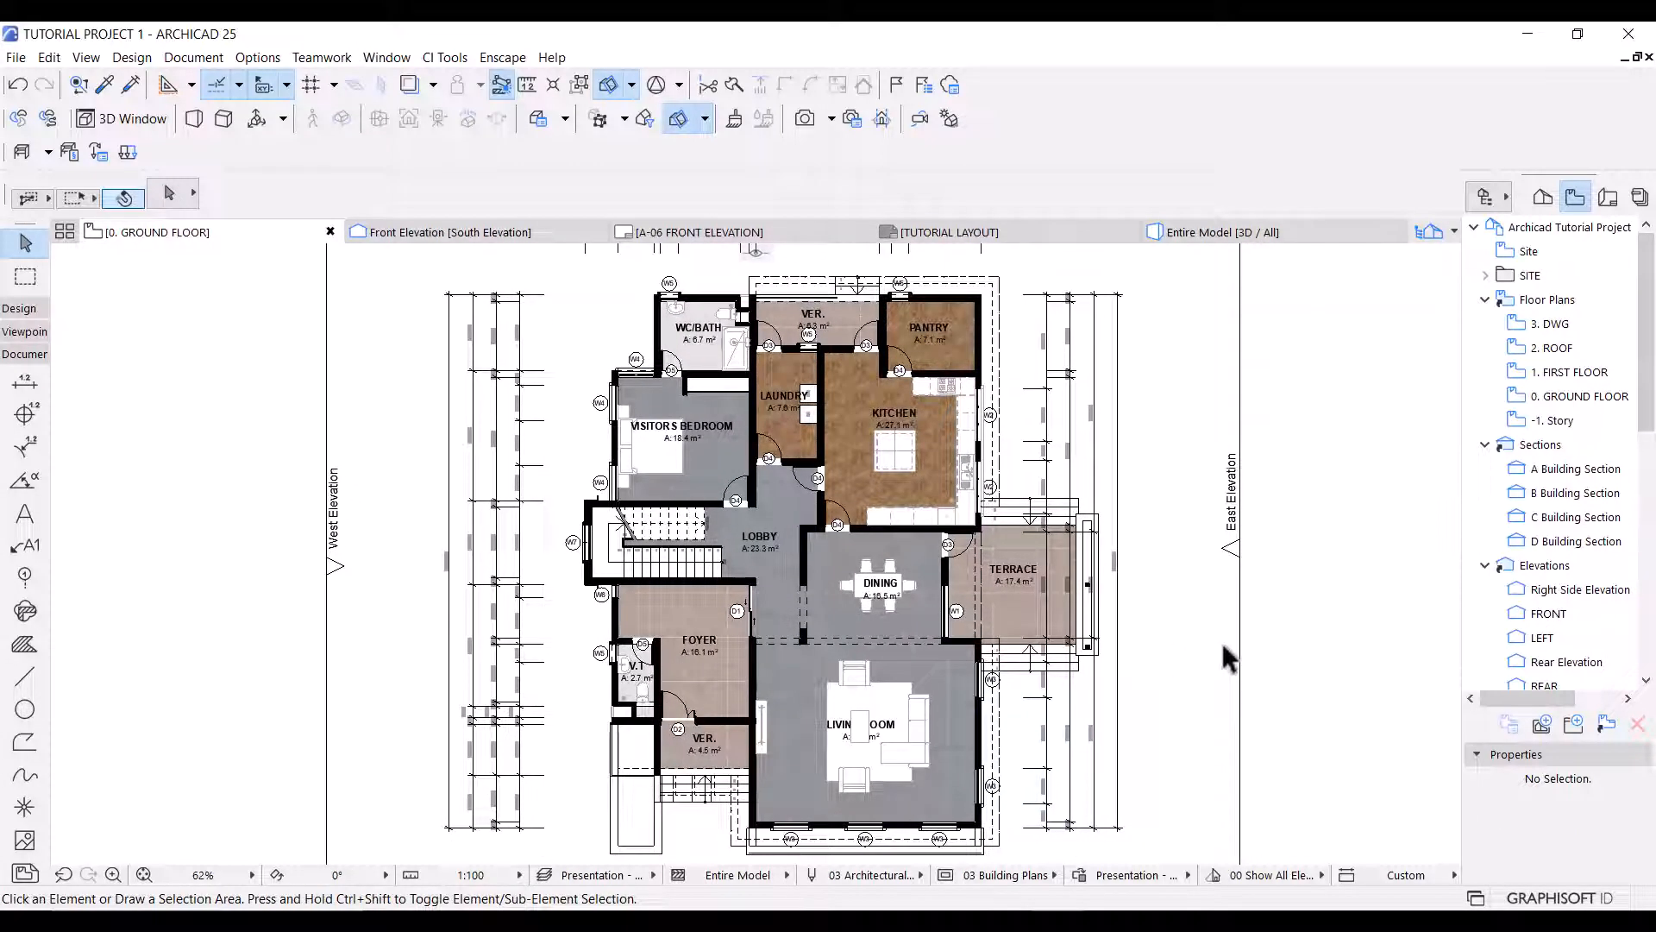
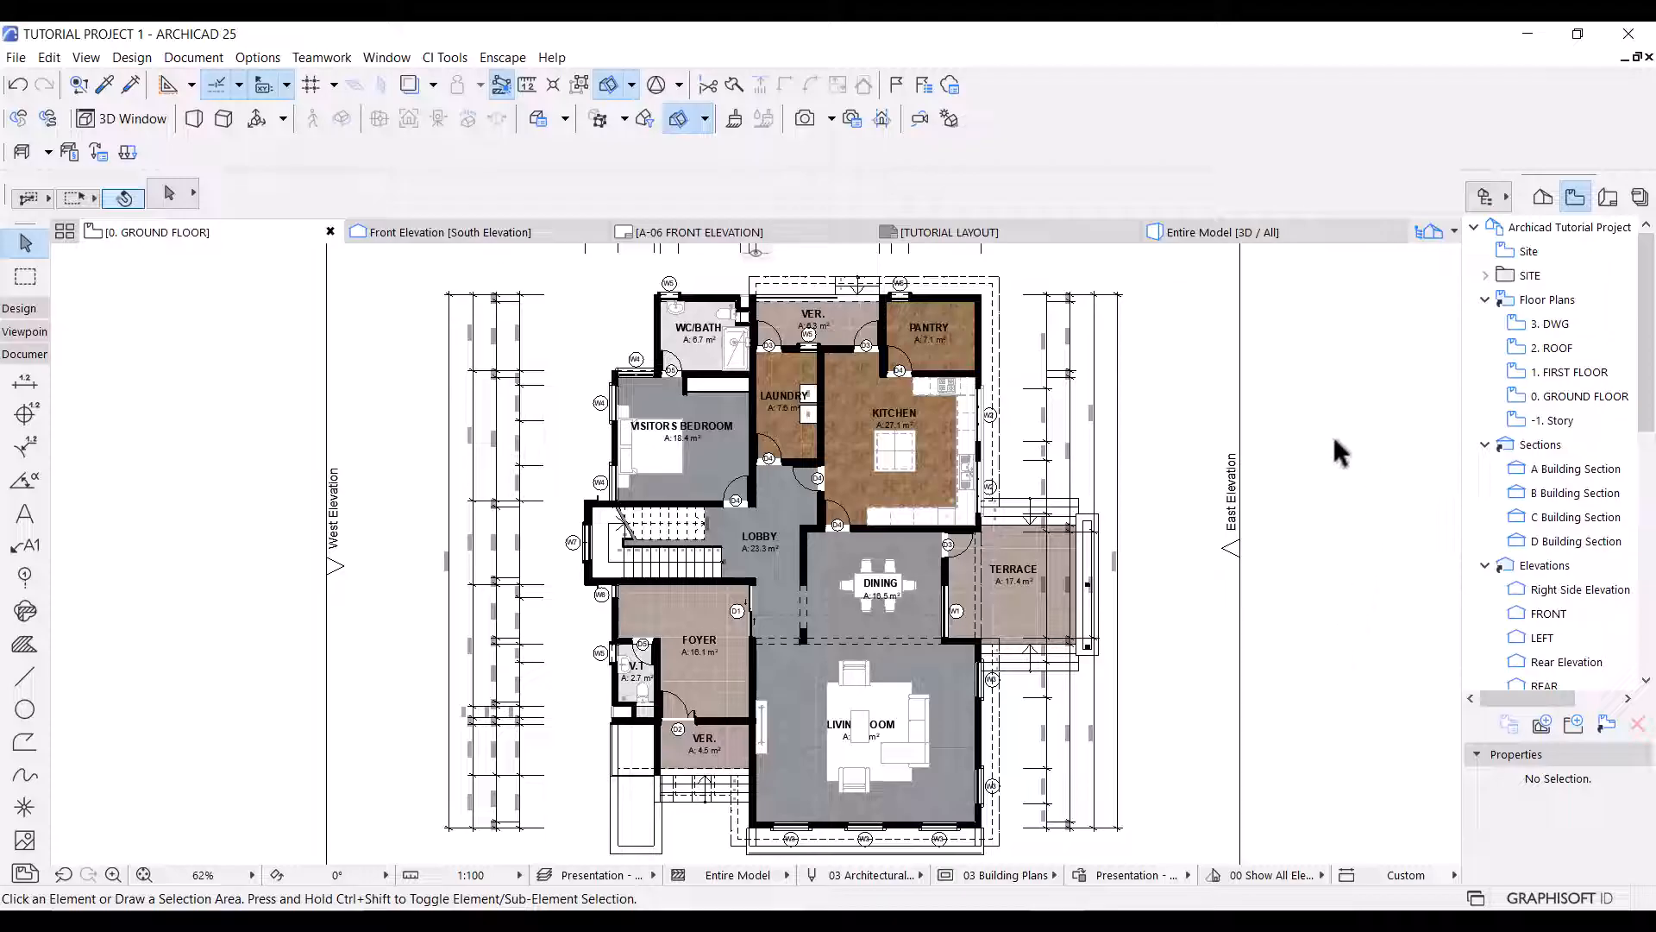
# Create a new 3D document from the floor plan with reference ID A. 04 and name 0. GROUND FLOOR.
pyautogui.rightClick(1305, 371)
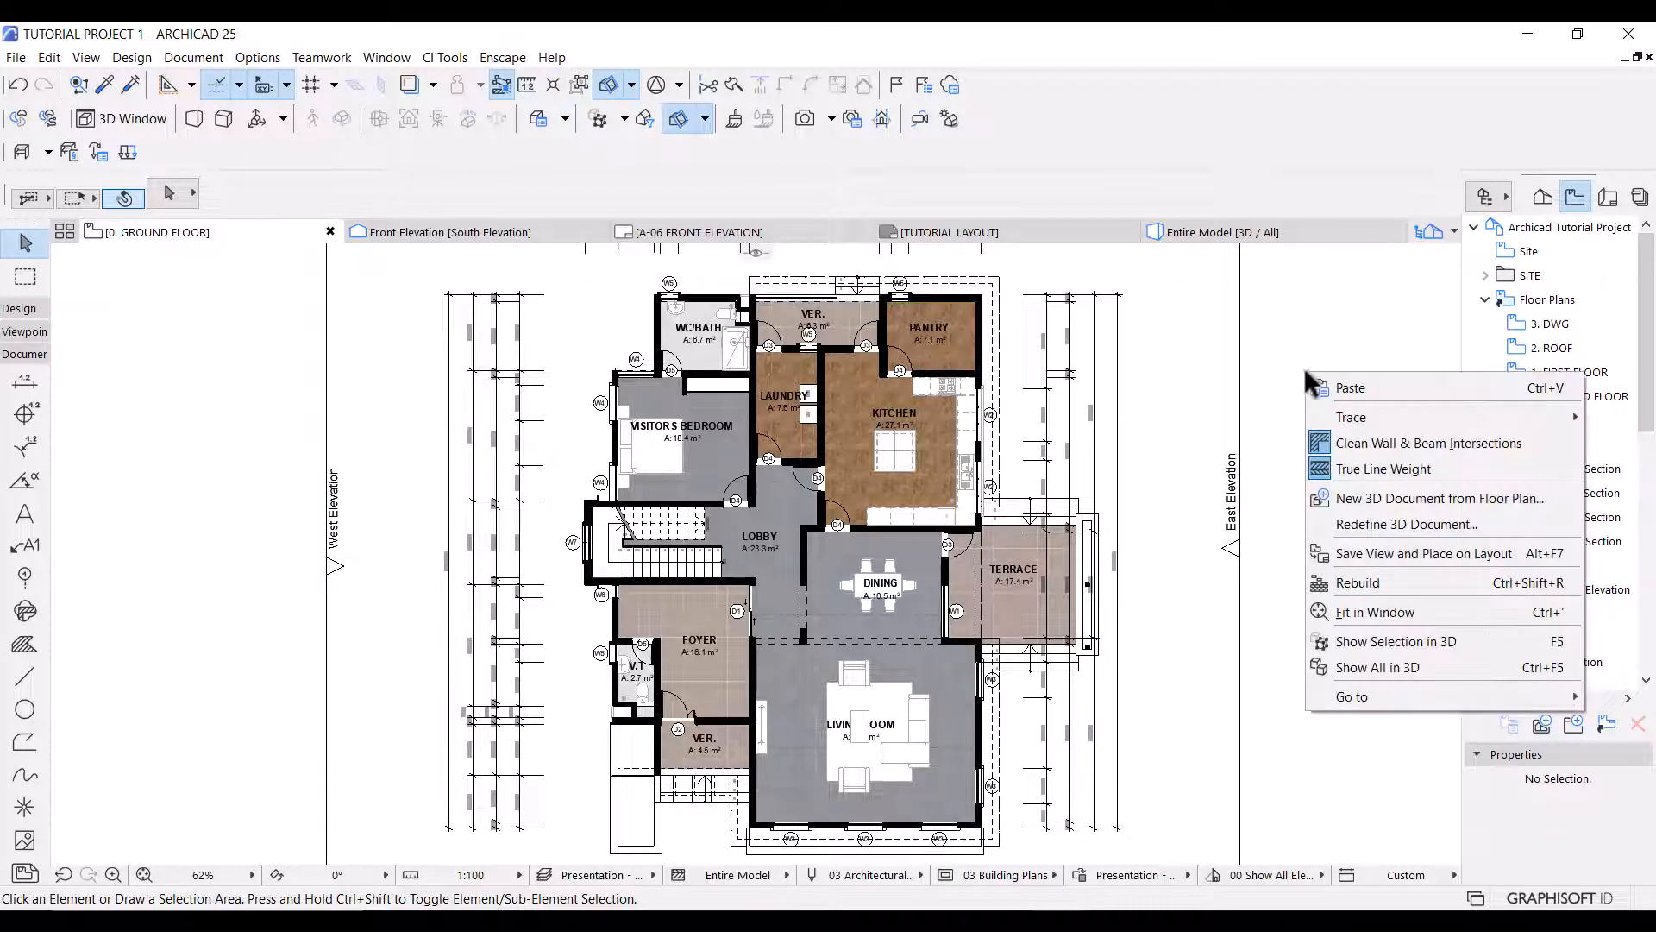
pyautogui.click(1390, 500)
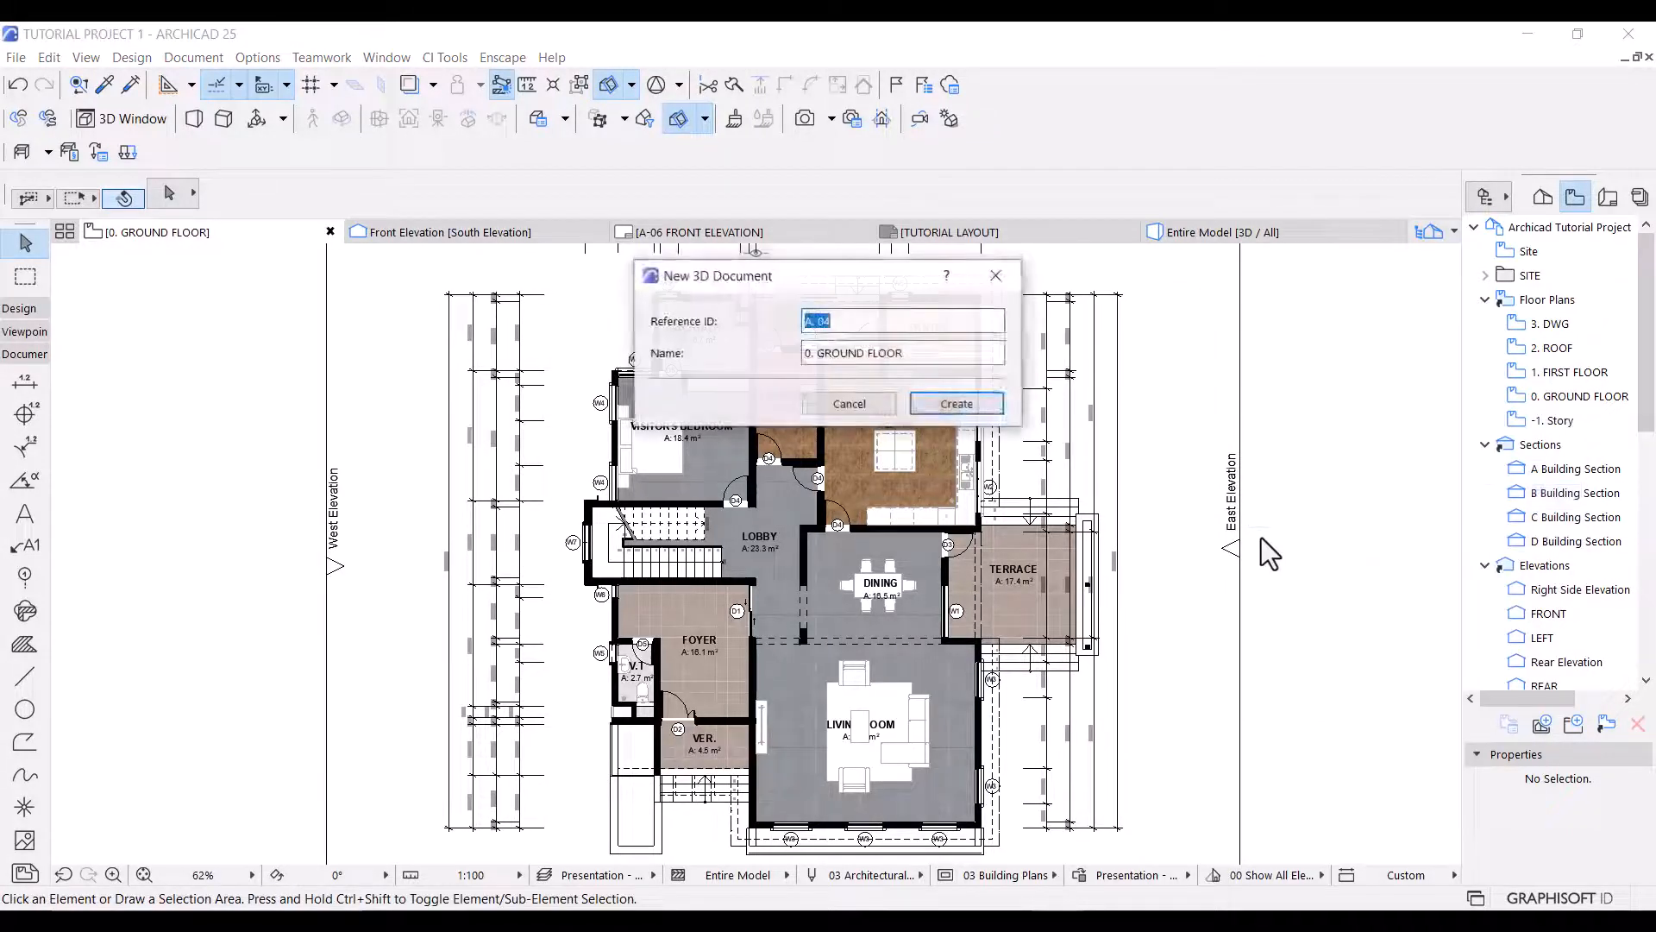
pyautogui.click(948, 405)
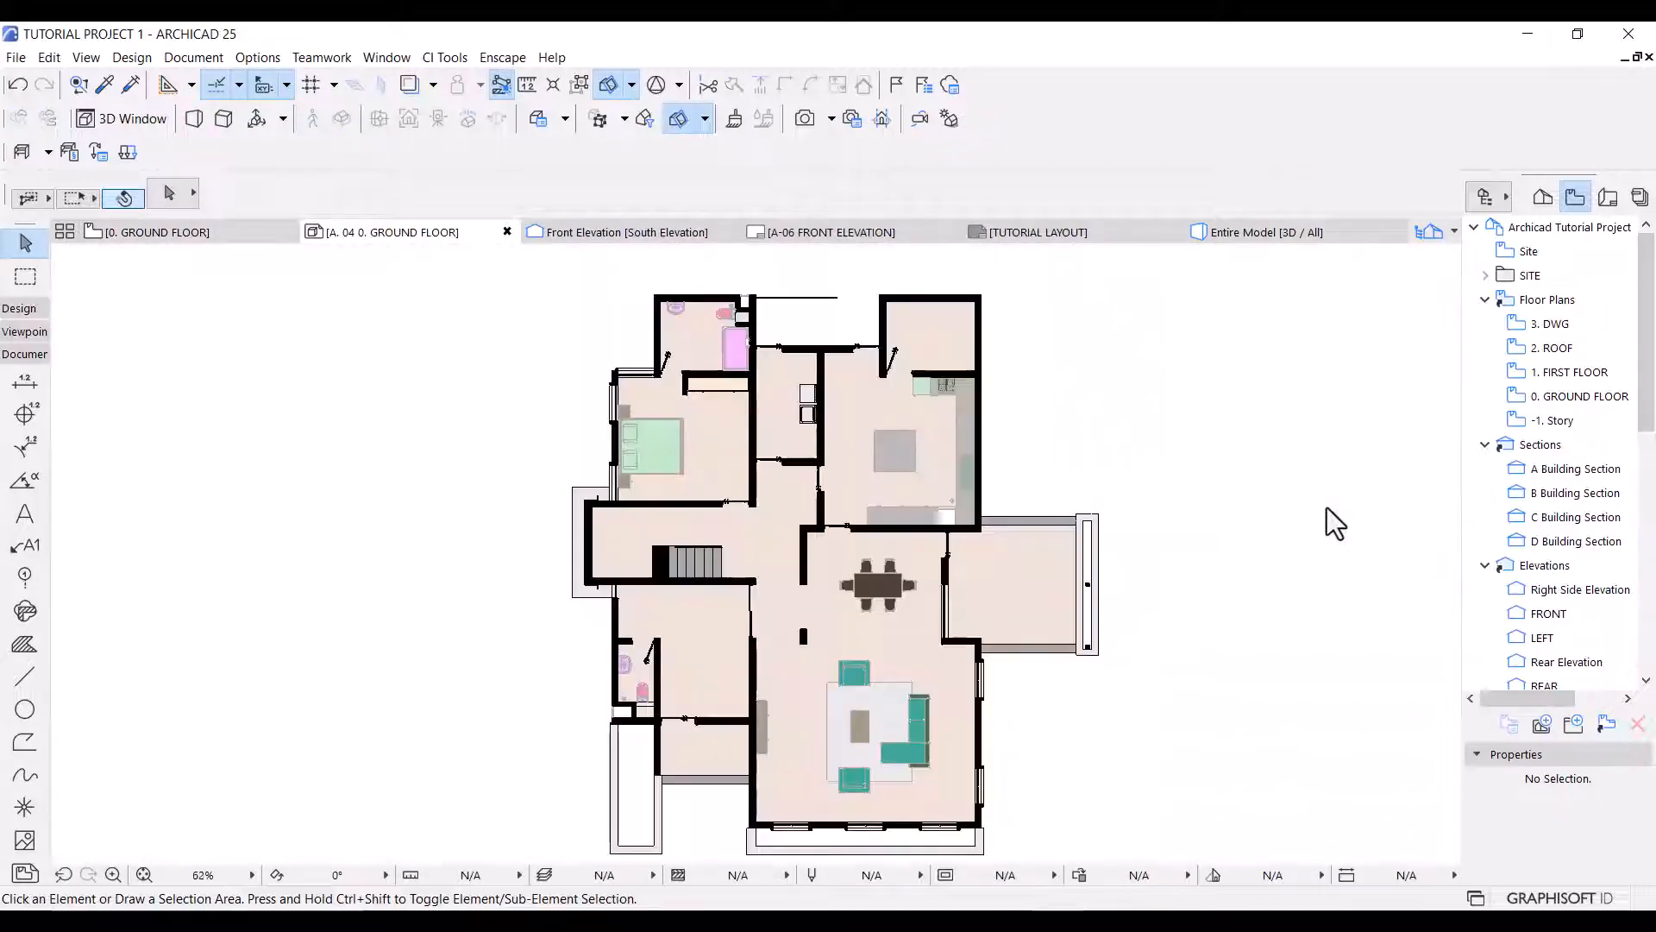
# In the 3D document's settings, set the uncut fill to Uniform Pen - Color Fill, Non-Shaded.
pyautogui.rightClick(426, 393)
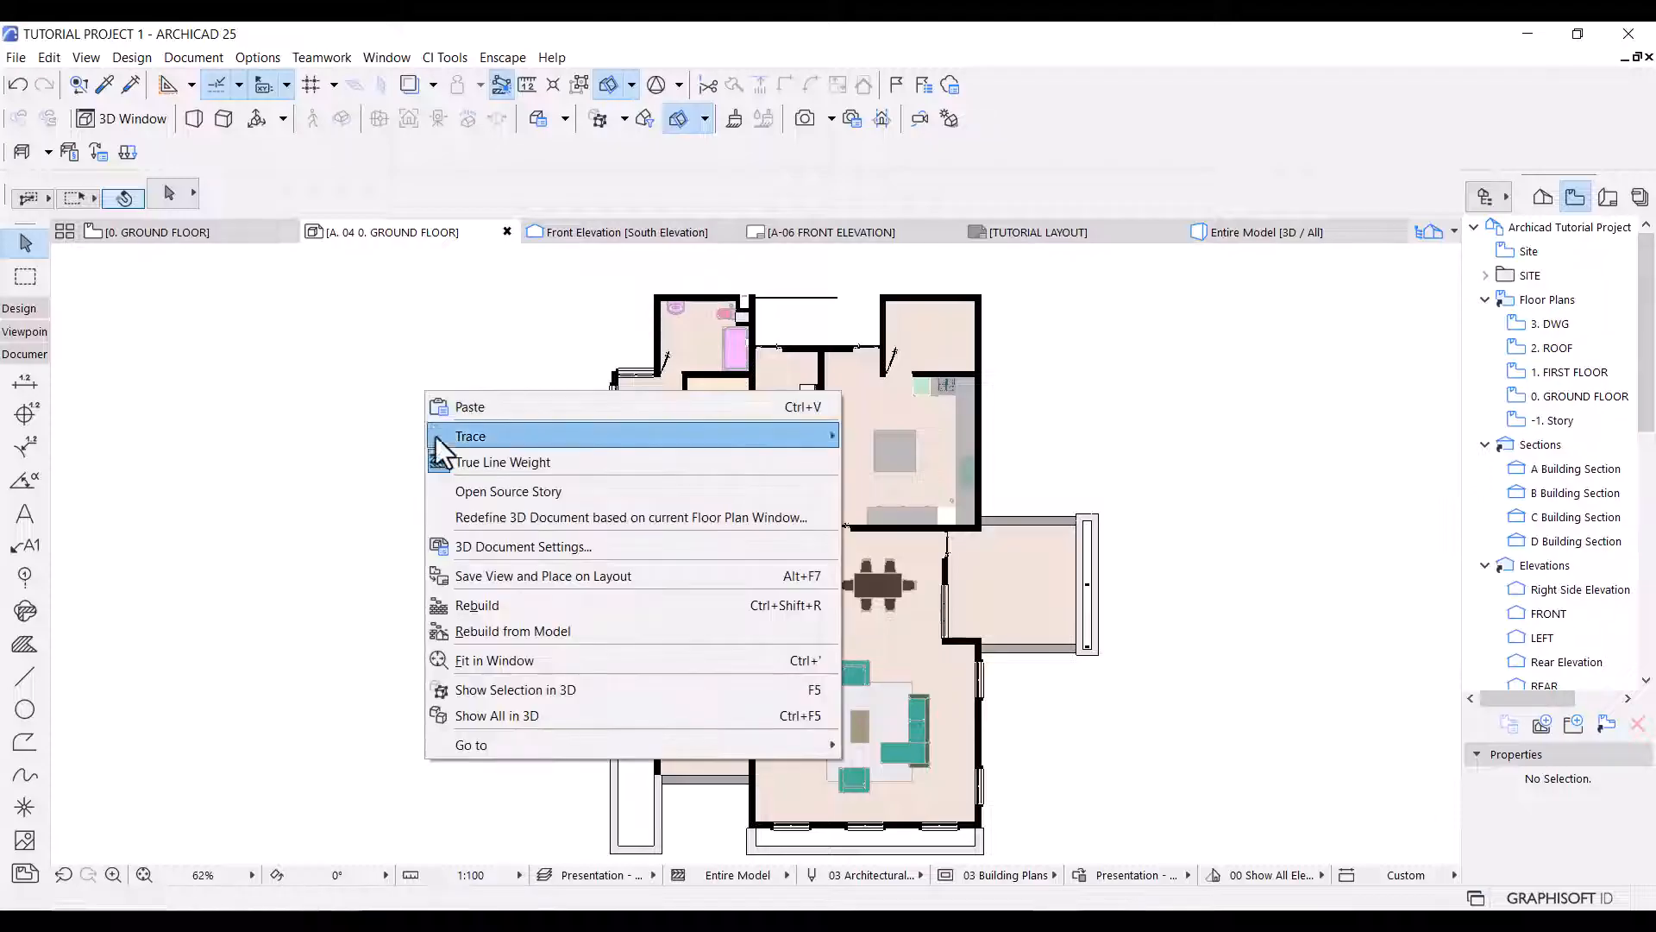
pyautogui.click(517, 548)
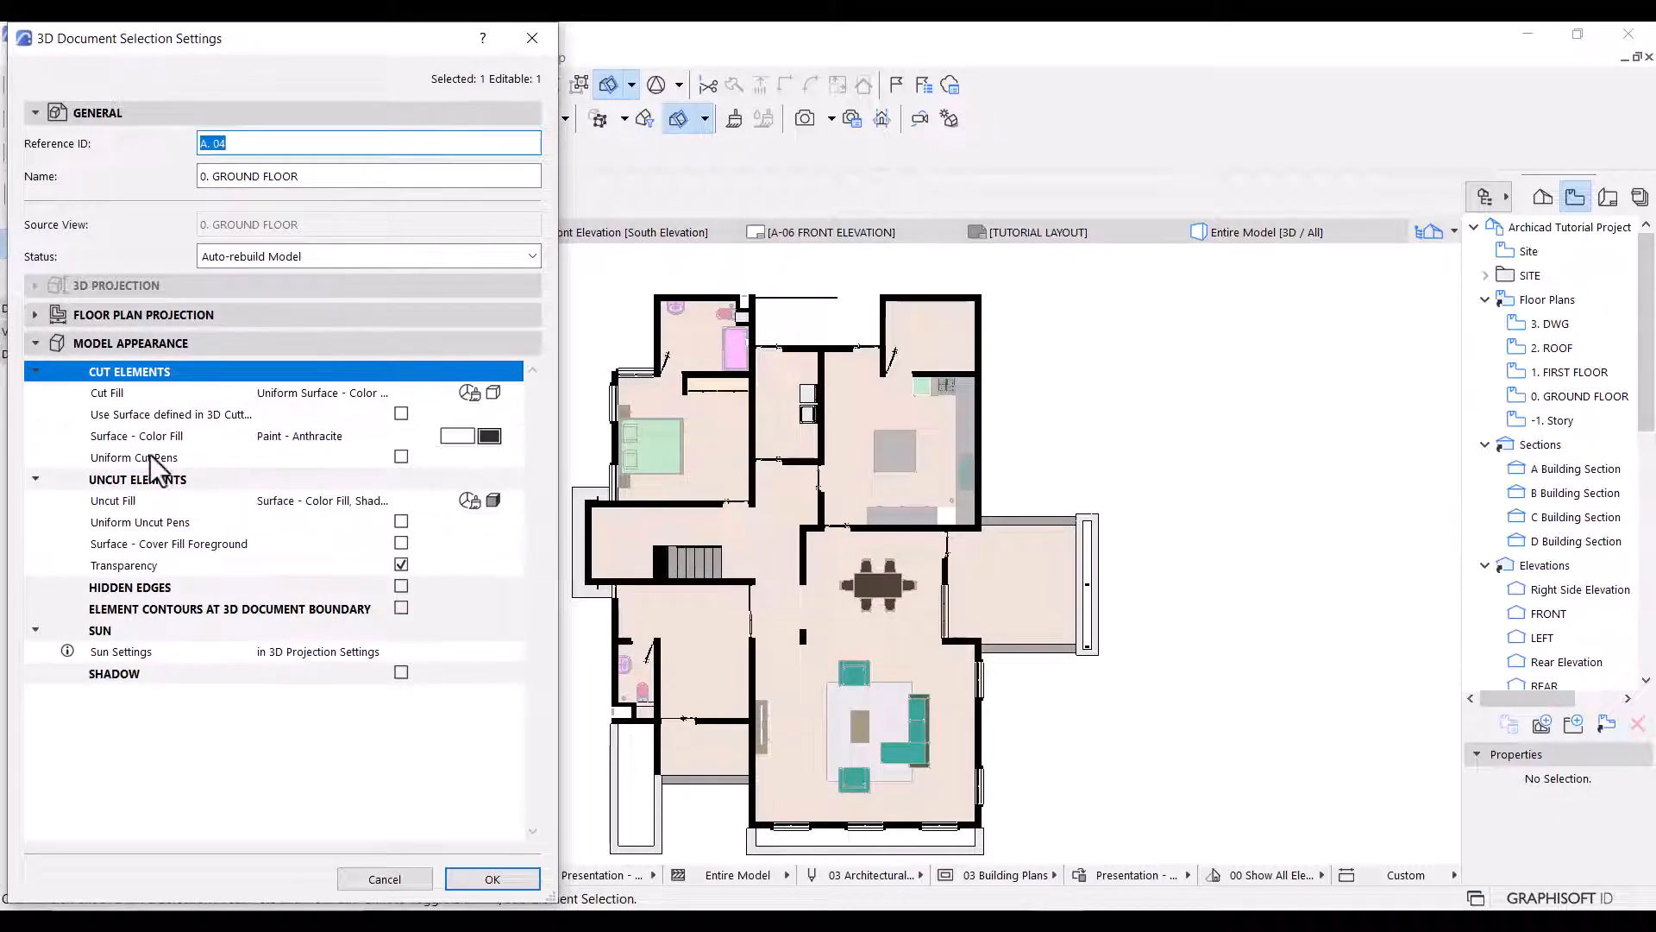
pyautogui.click(495, 501)
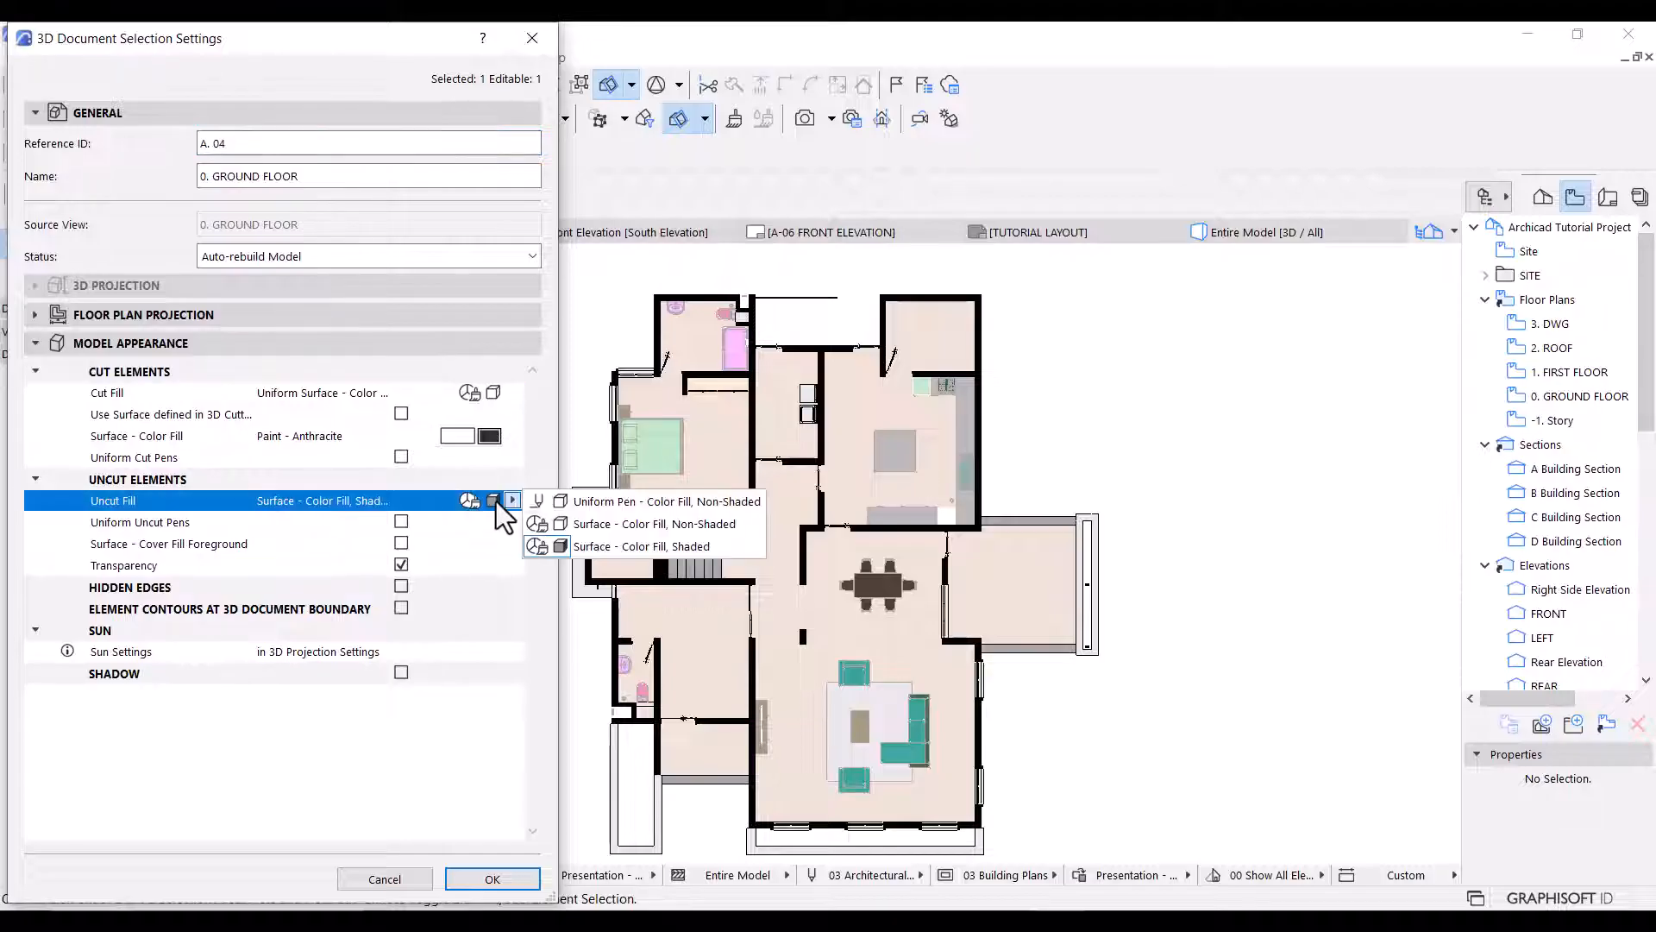
pyautogui.click(614, 502)
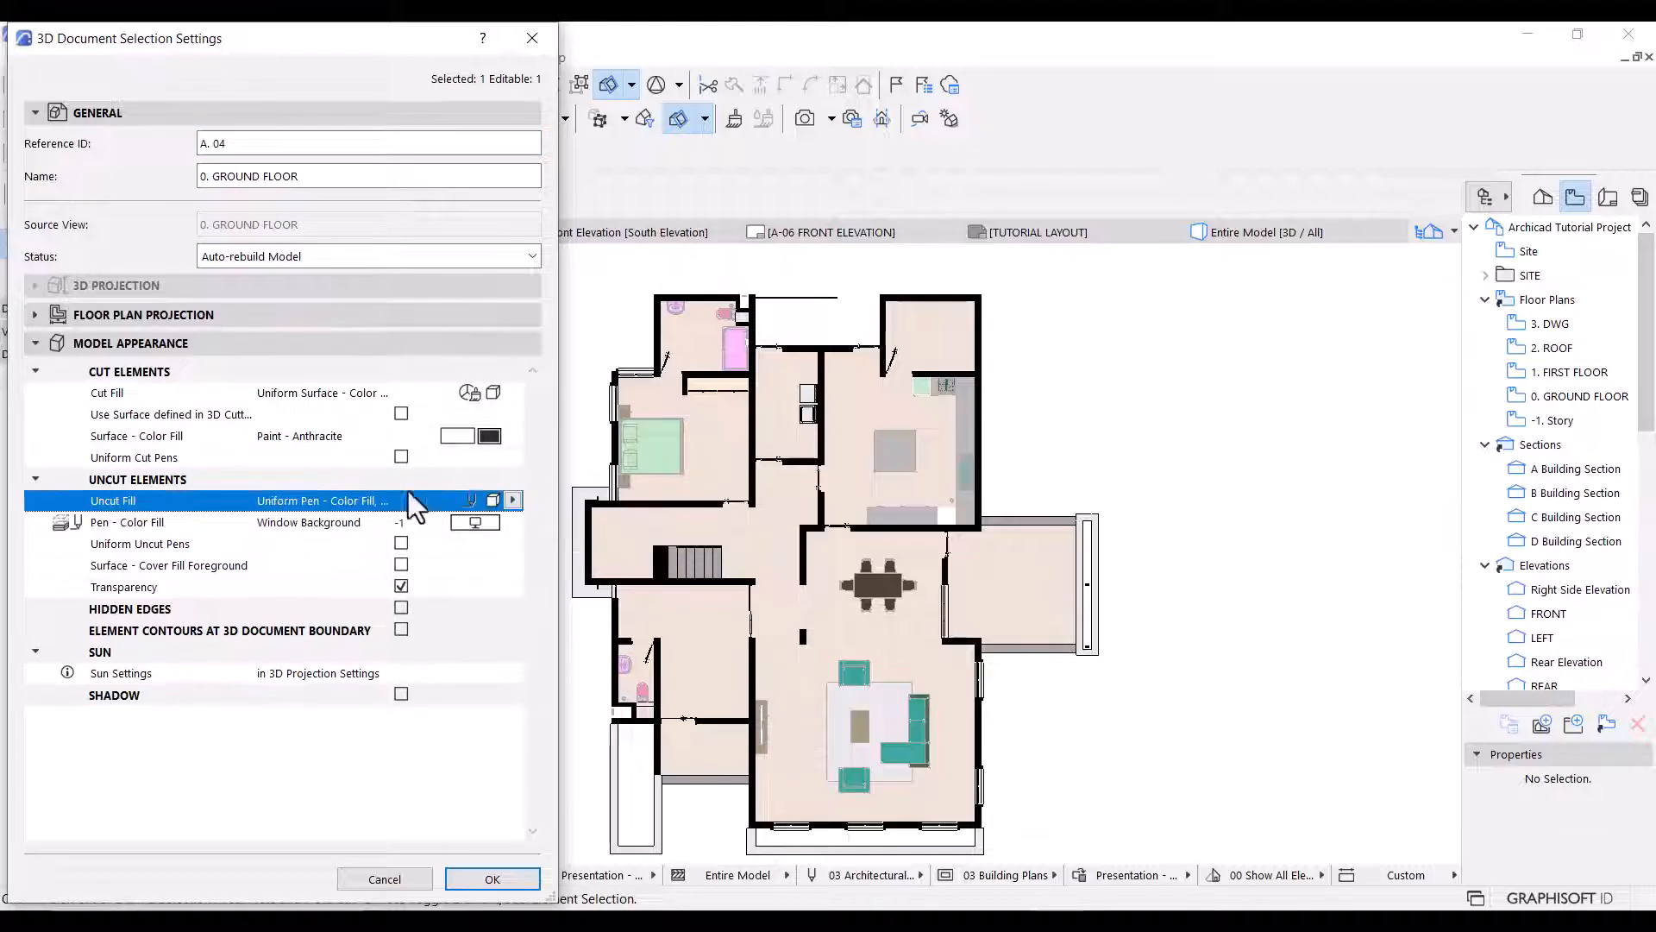
pyautogui.click(401, 585)
# Turn on shadows for the 3D document with 50 % shadow polygons and apply the settings.
pyautogui.click(401, 693)
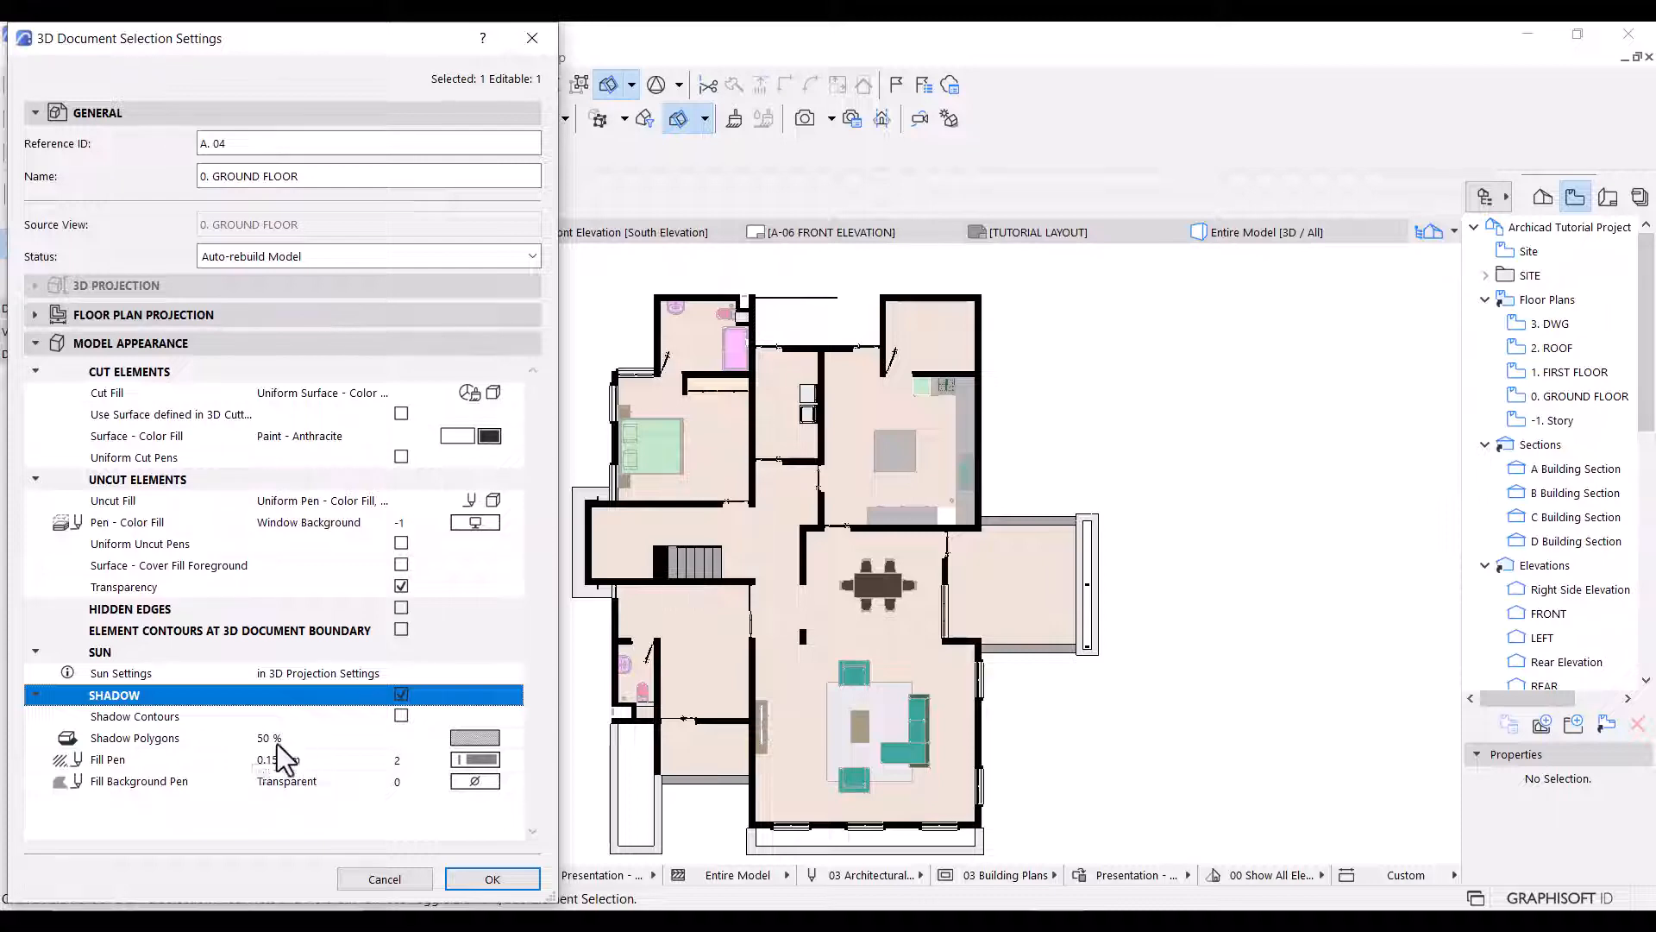
pyautogui.click(479, 741)
pyautogui.click(570, 255)
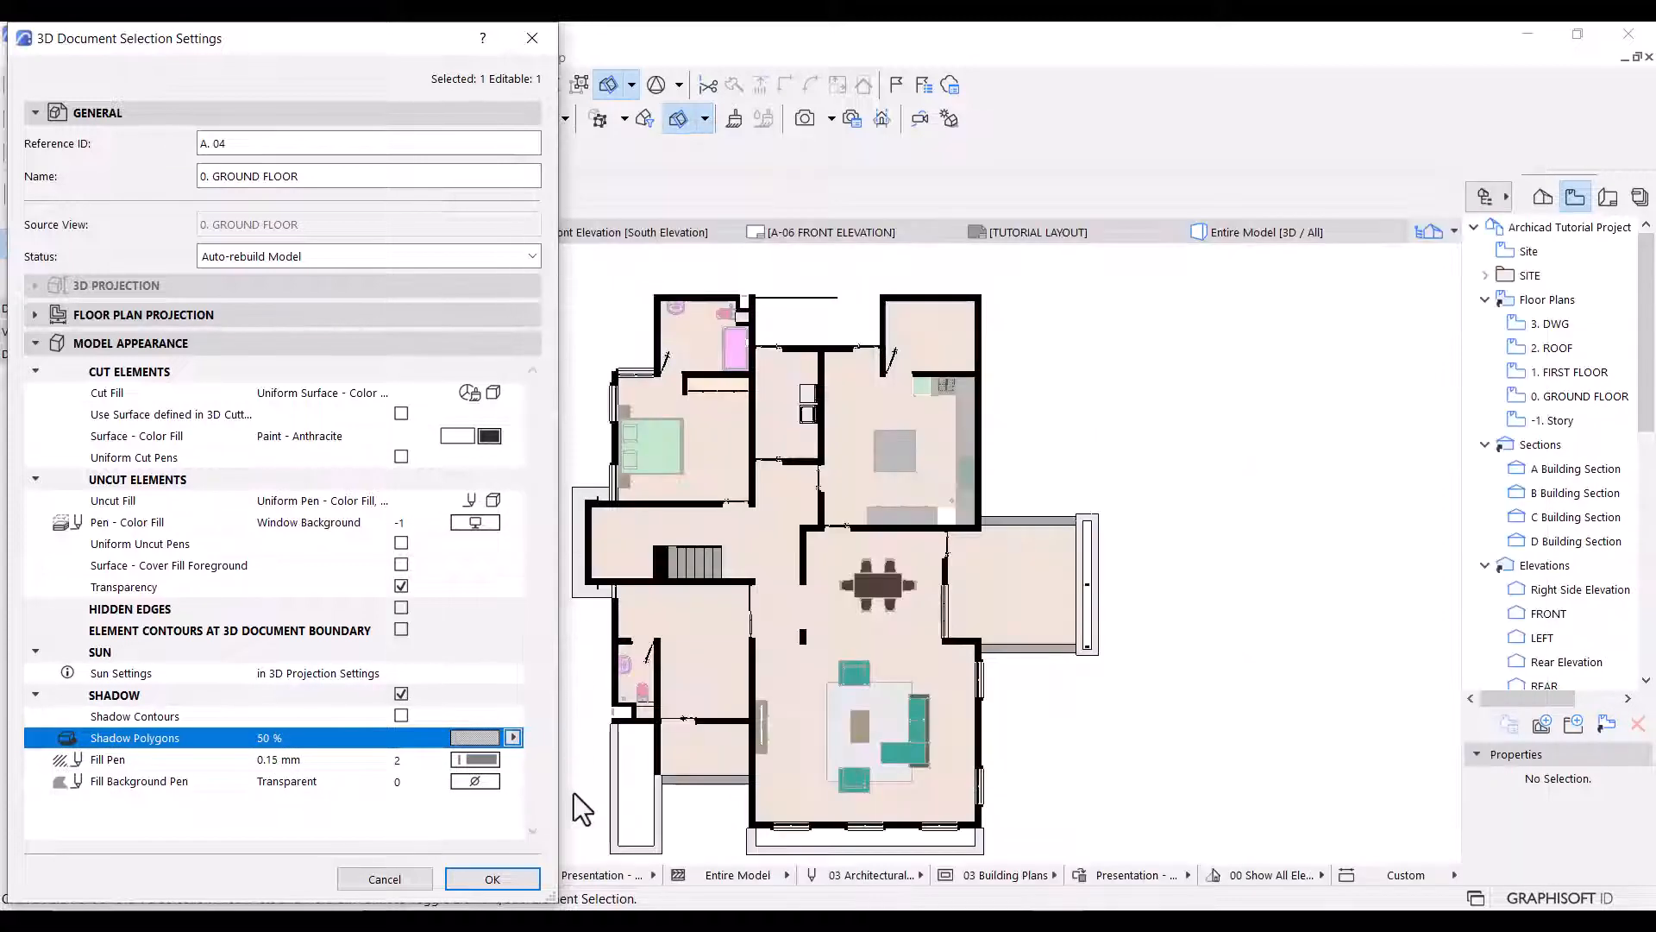
pyautogui.click(492, 878)
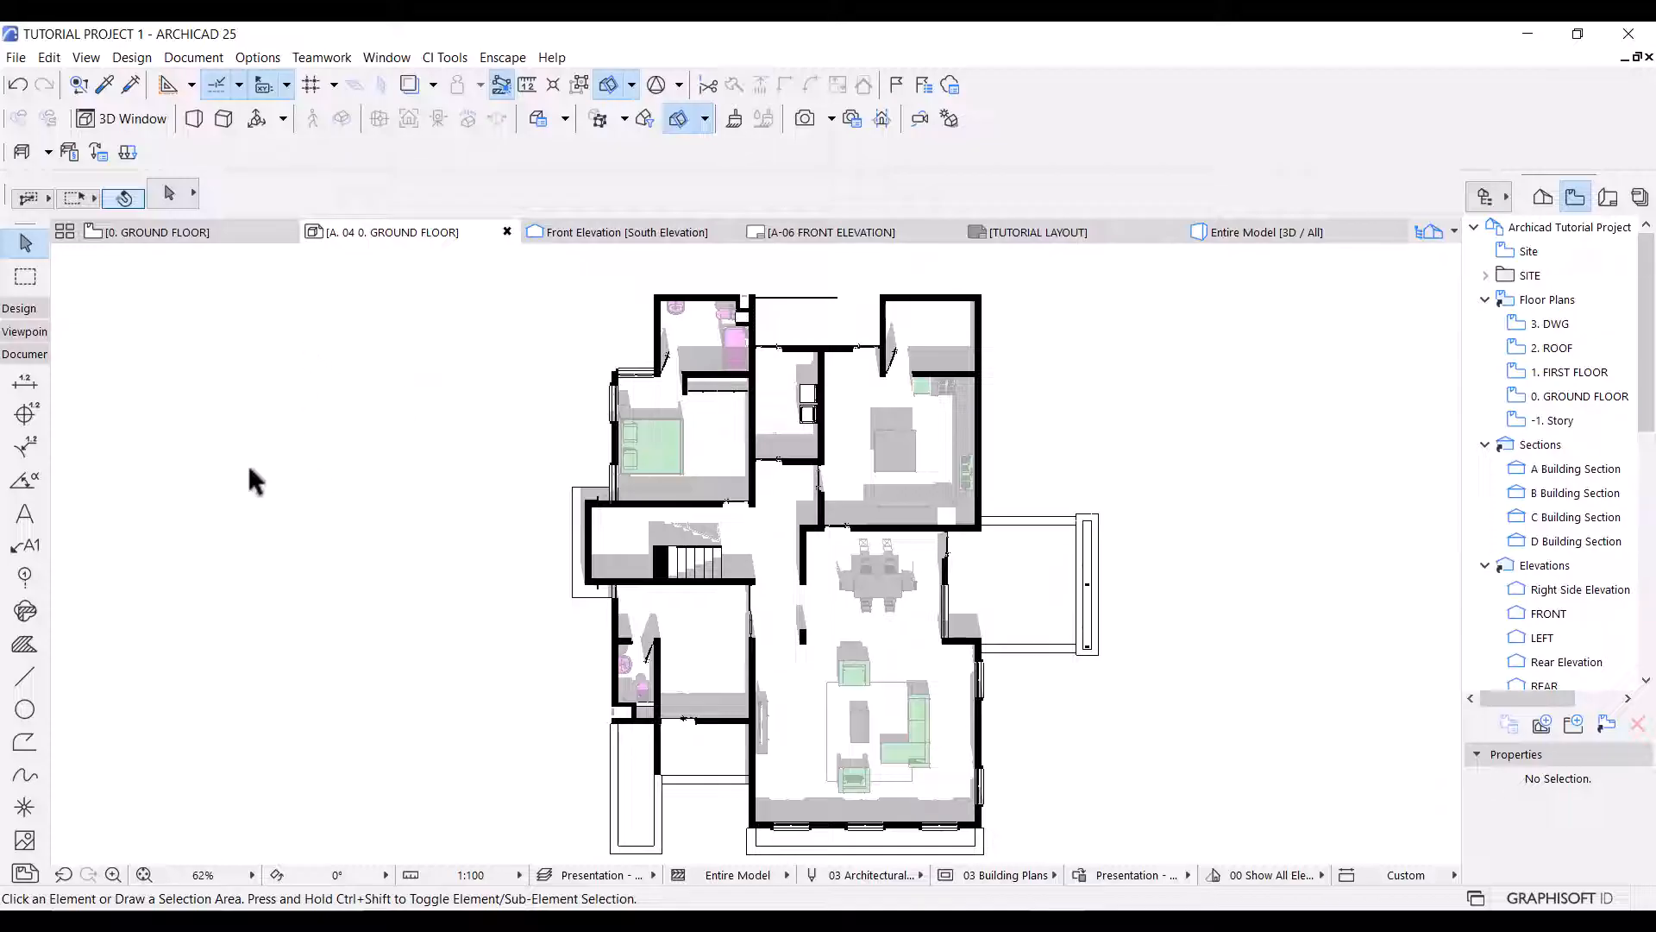
# Move the sun in the 3D projection settings to an azimuth of about 313.50° and apply it.
pyautogui.click(85, 58)
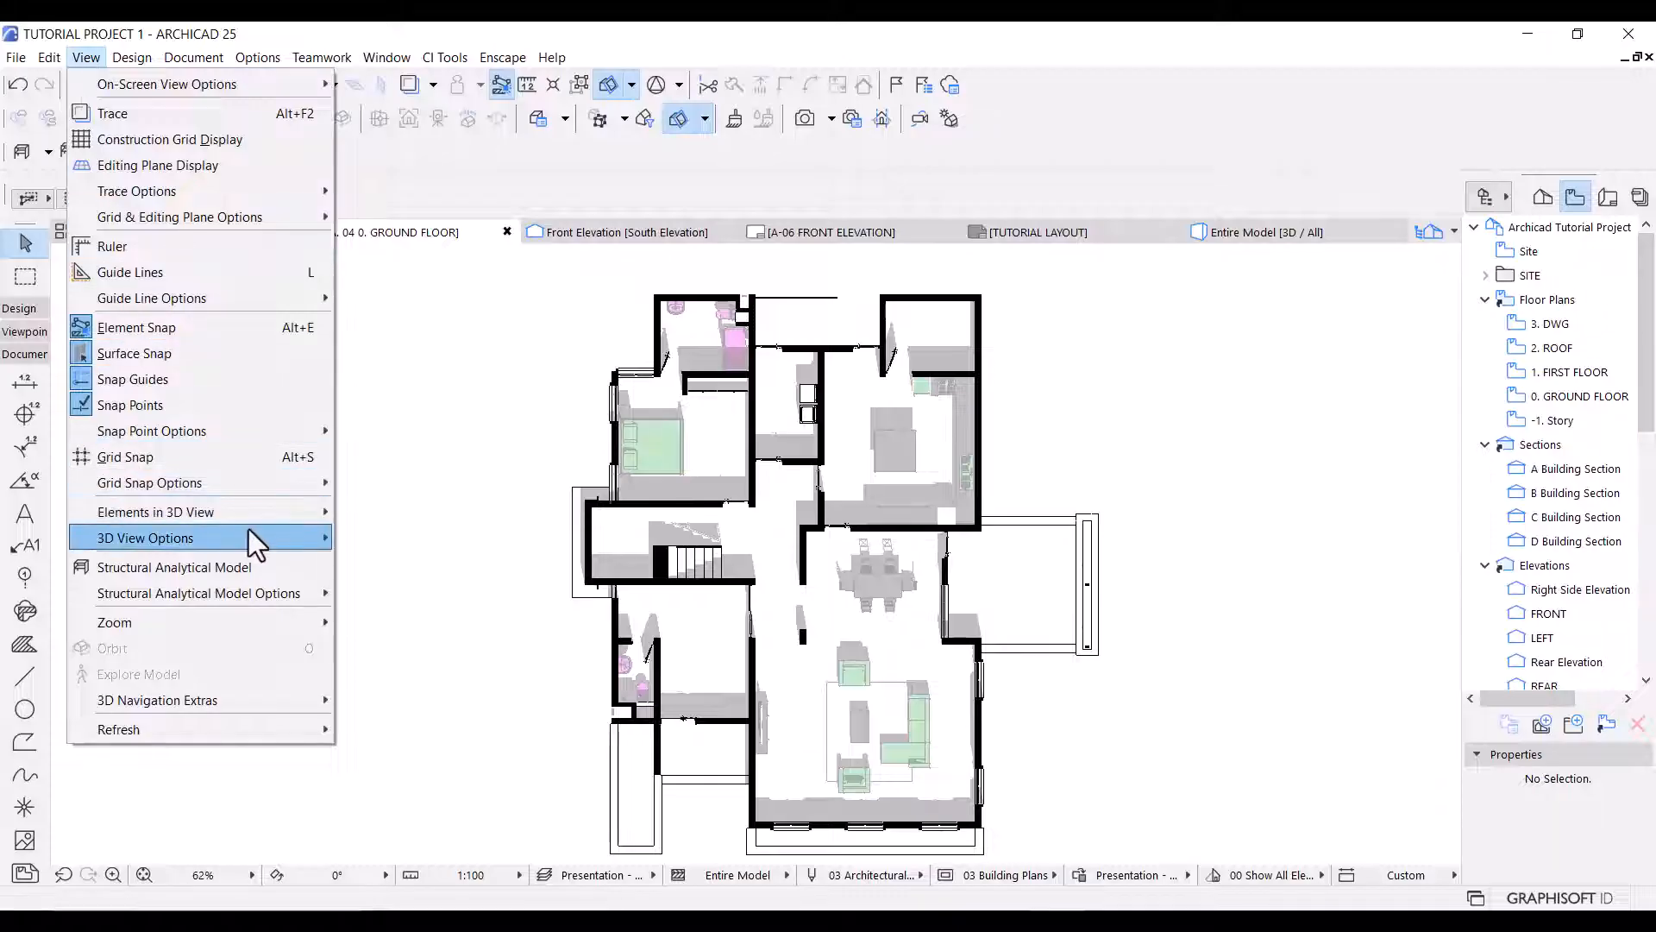
pyautogui.moveTo(250, 531)
pyautogui.click(453, 538)
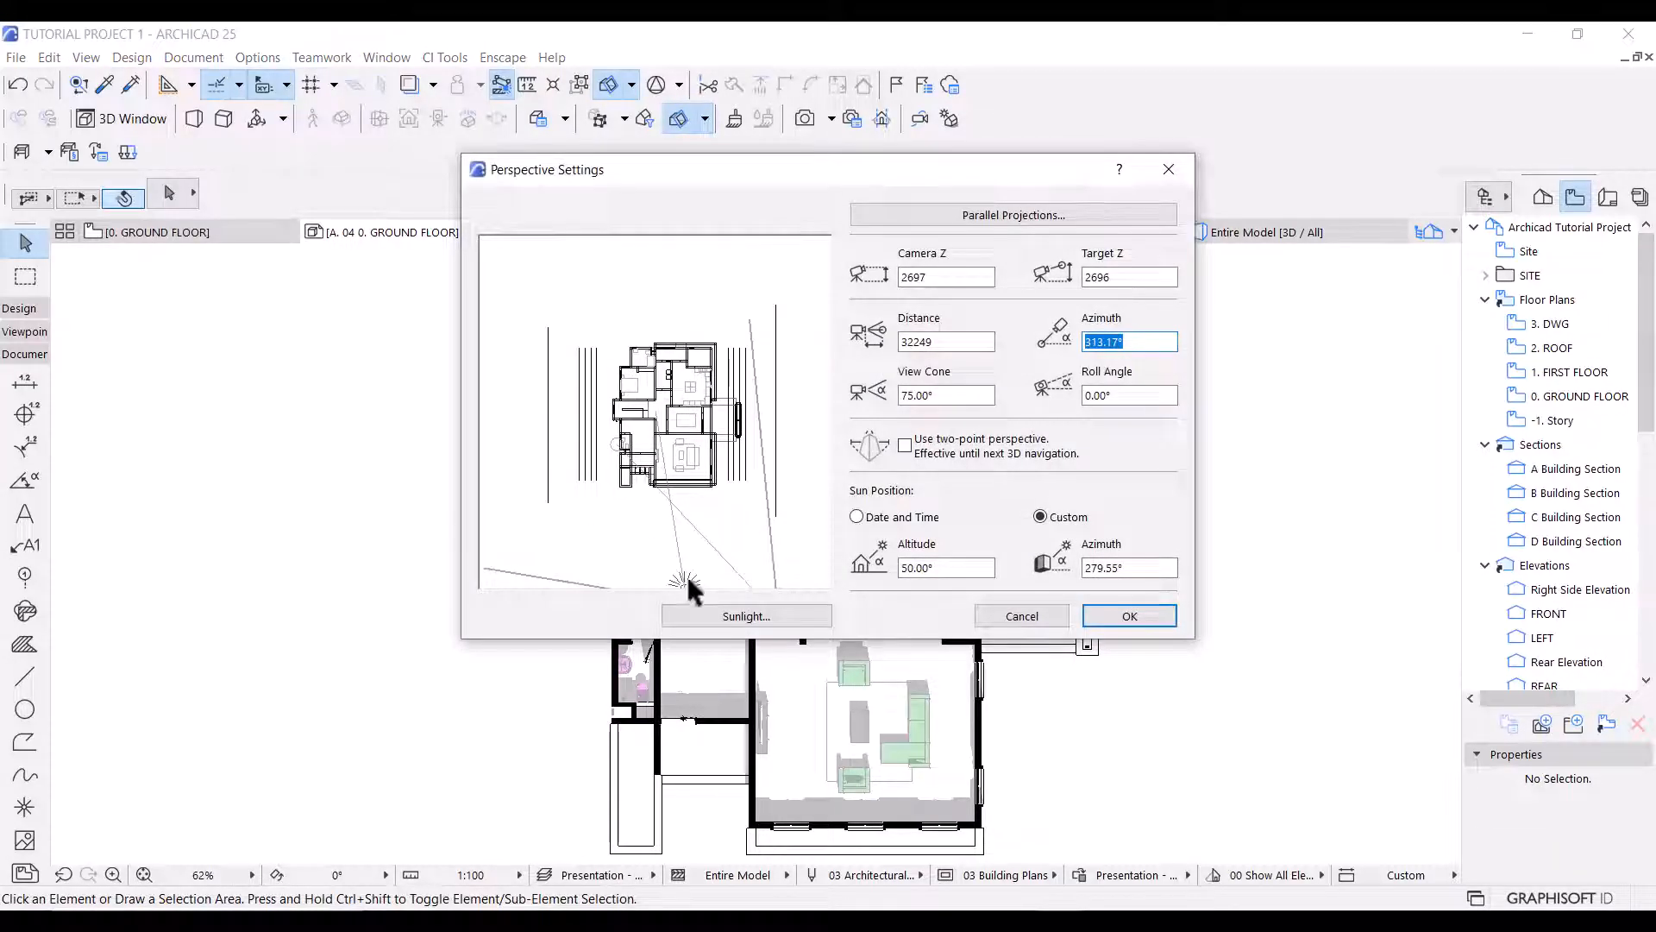
pyautogui.moveTo(688, 578); pyautogui.dragTo(757, 518)
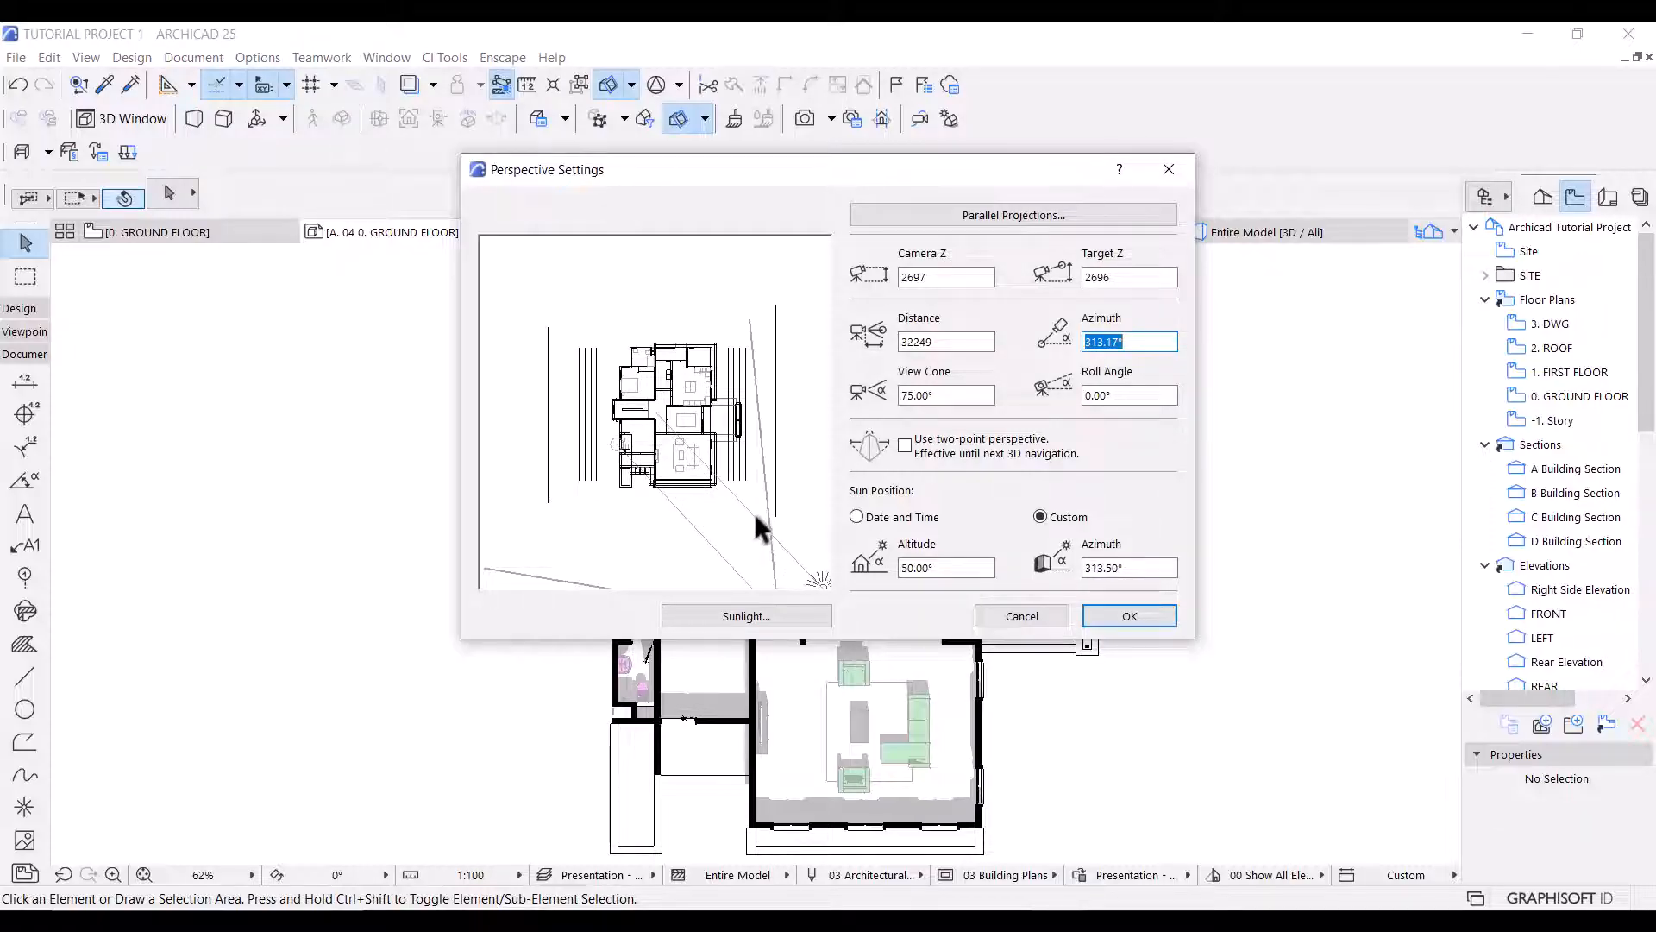
pyautogui.click(1120, 619)
# Redefine the 3D document based on the current floor plan window, accepting that this cannot be undone.
pyautogui.rightClick(497, 371)
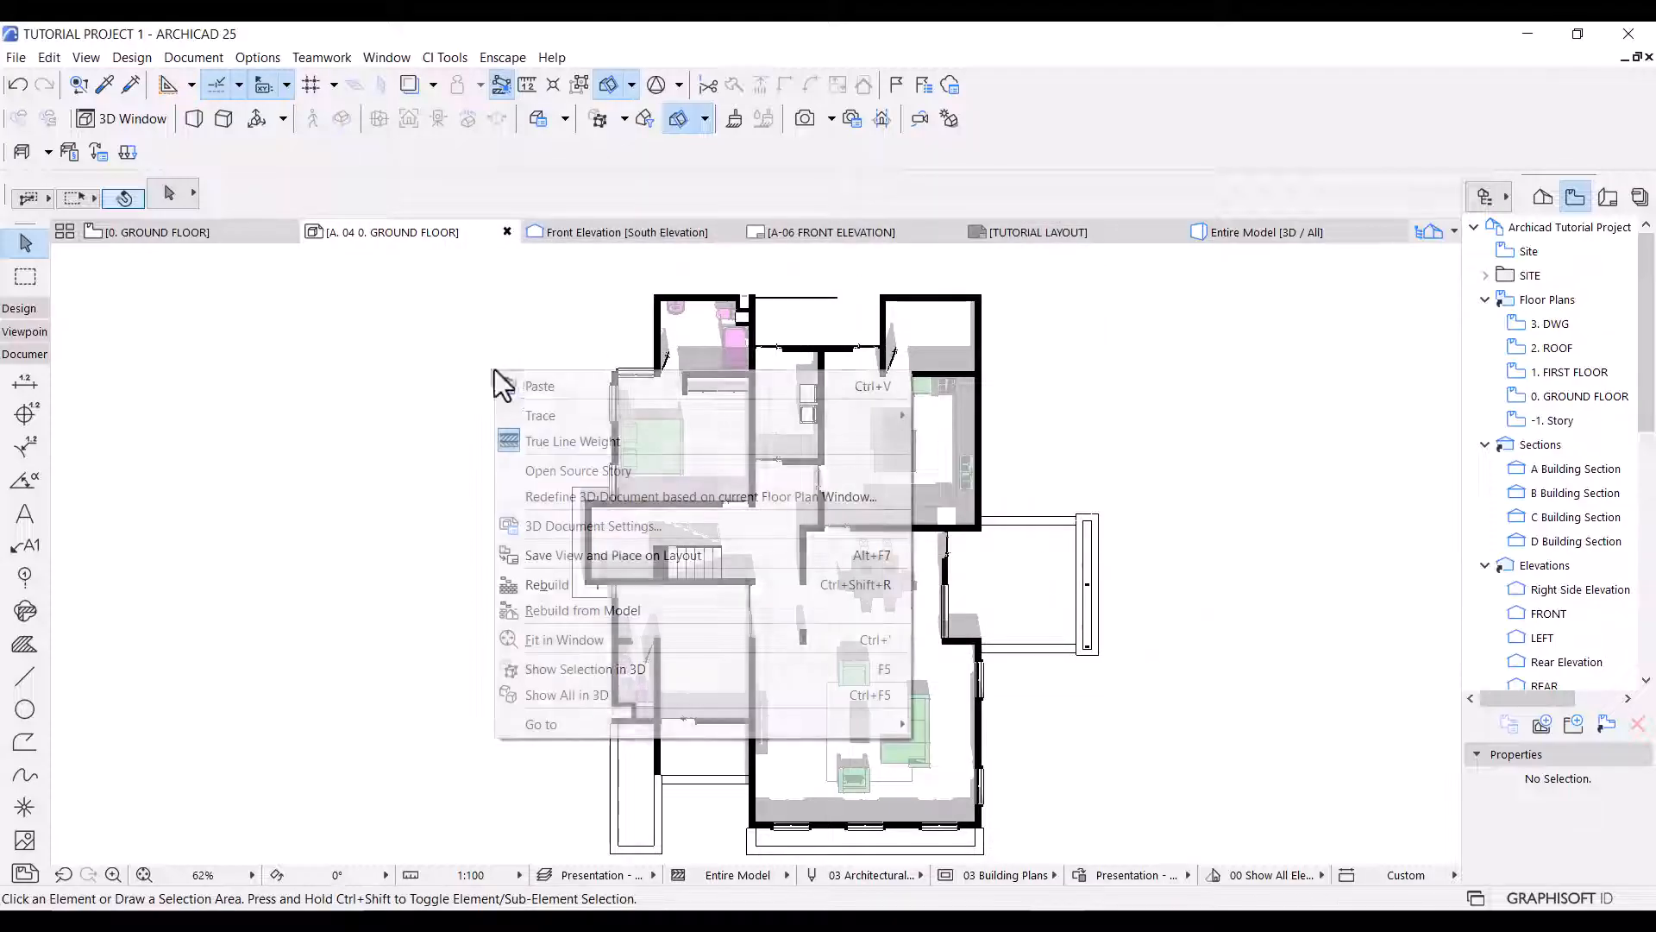
pyautogui.click(604, 496)
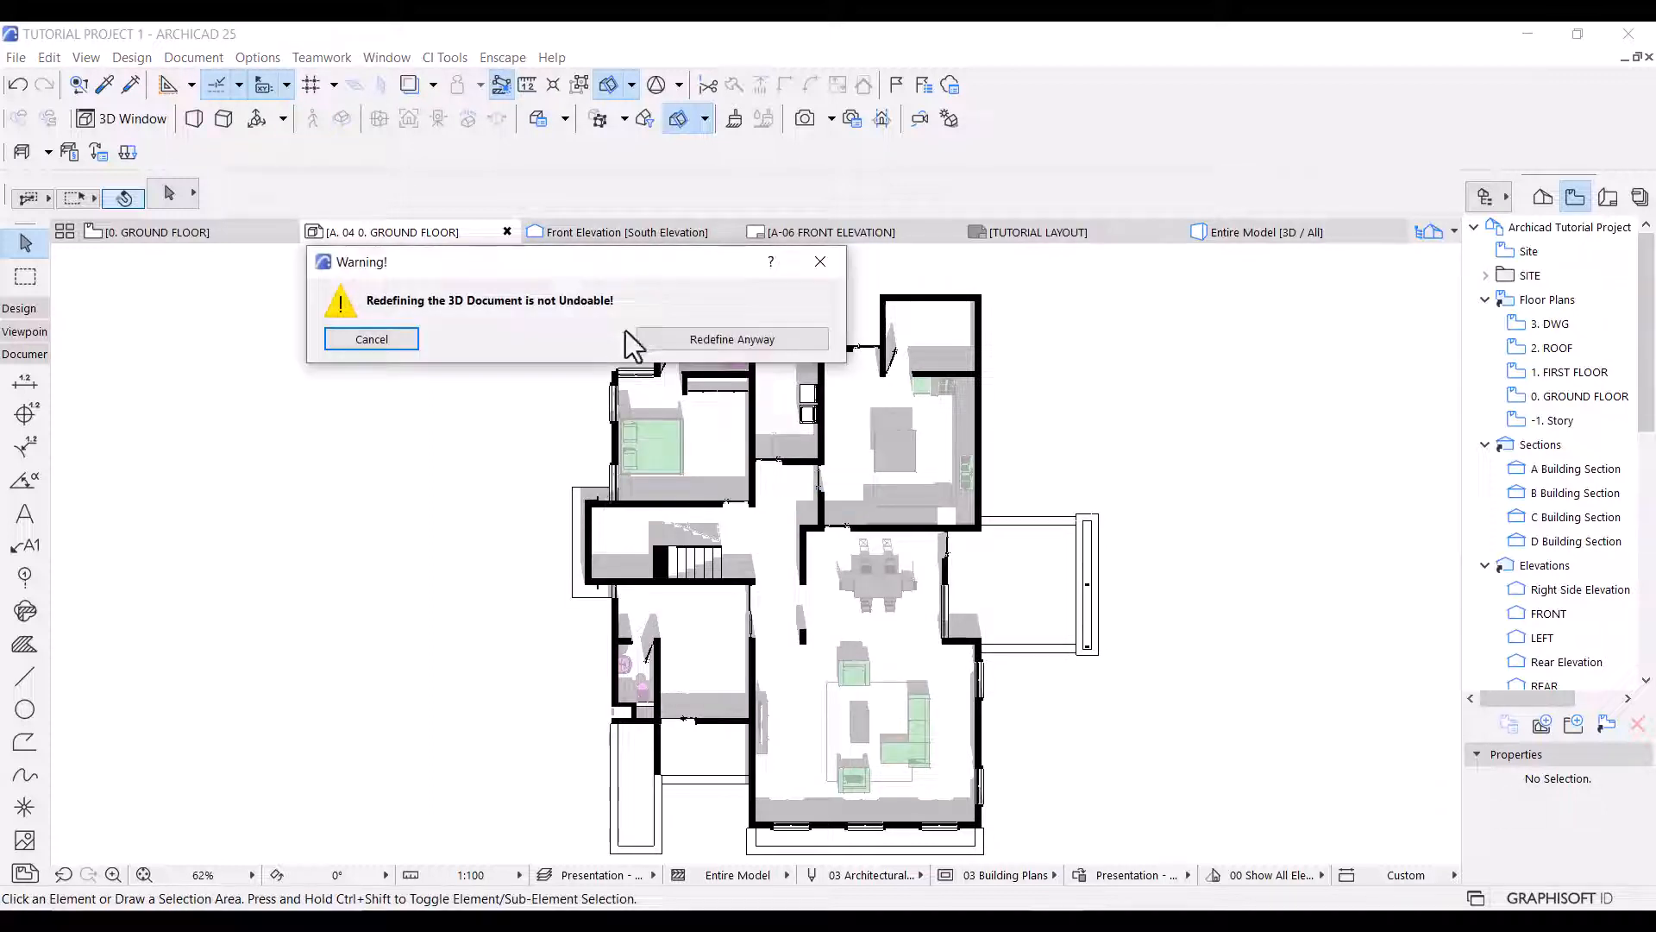
pyautogui.click(669, 339)
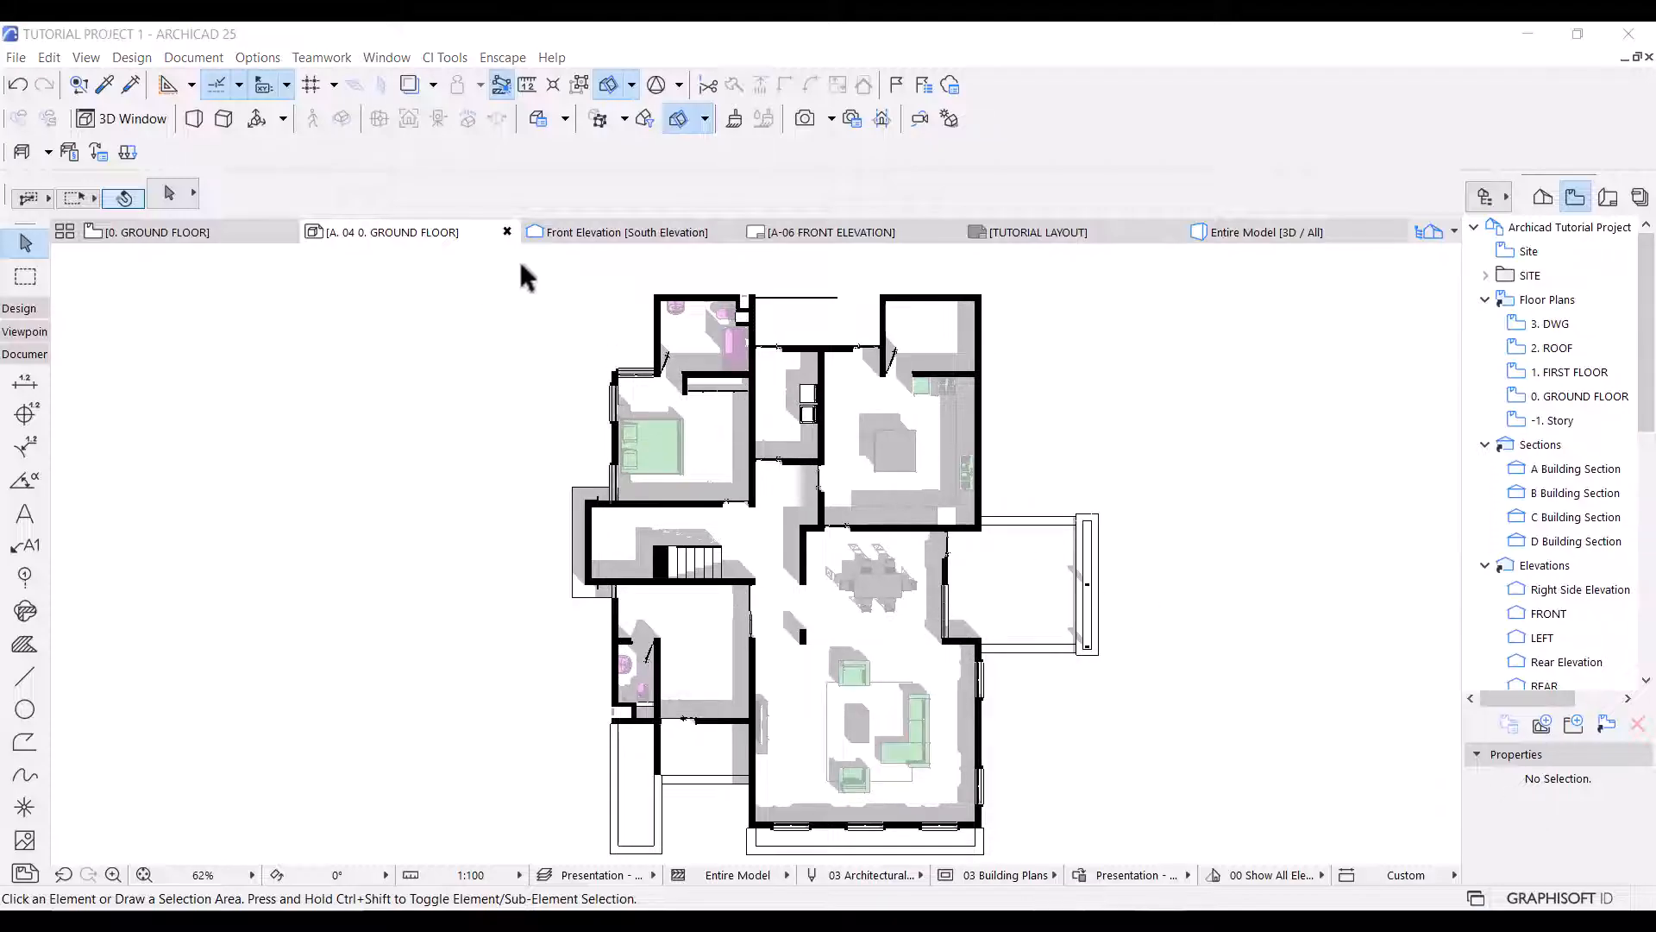
# Select the entire ground floor drawing in the 3D document and copy it.
pyautogui.click(496, 280)
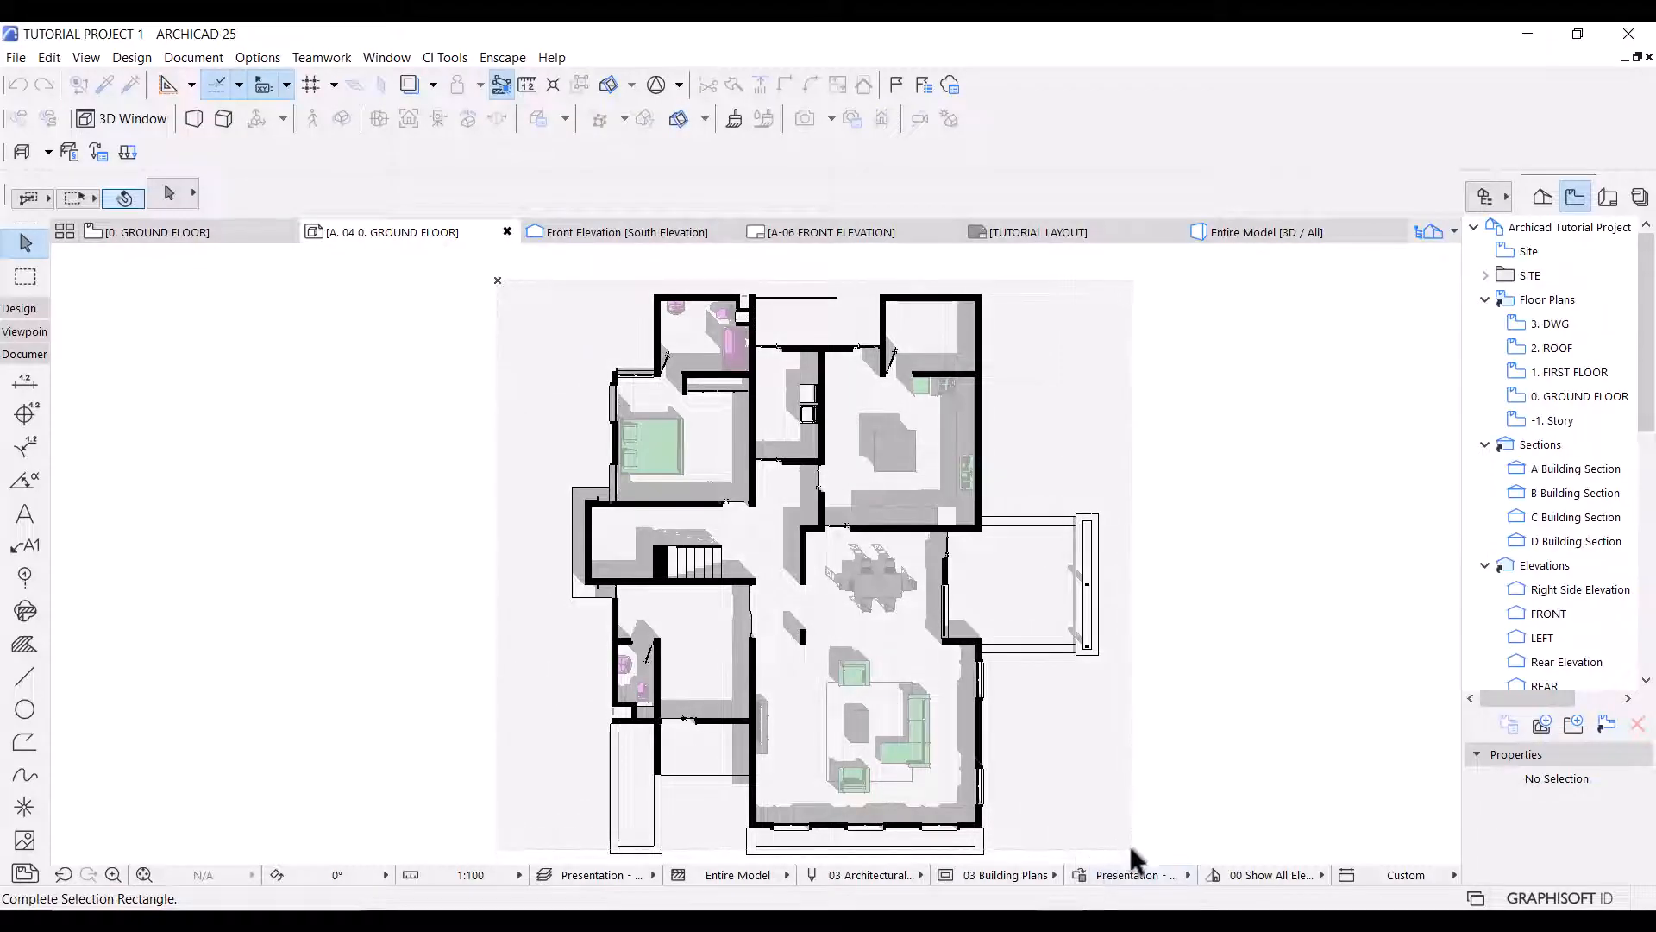
pyautogui.click(1146, 859)
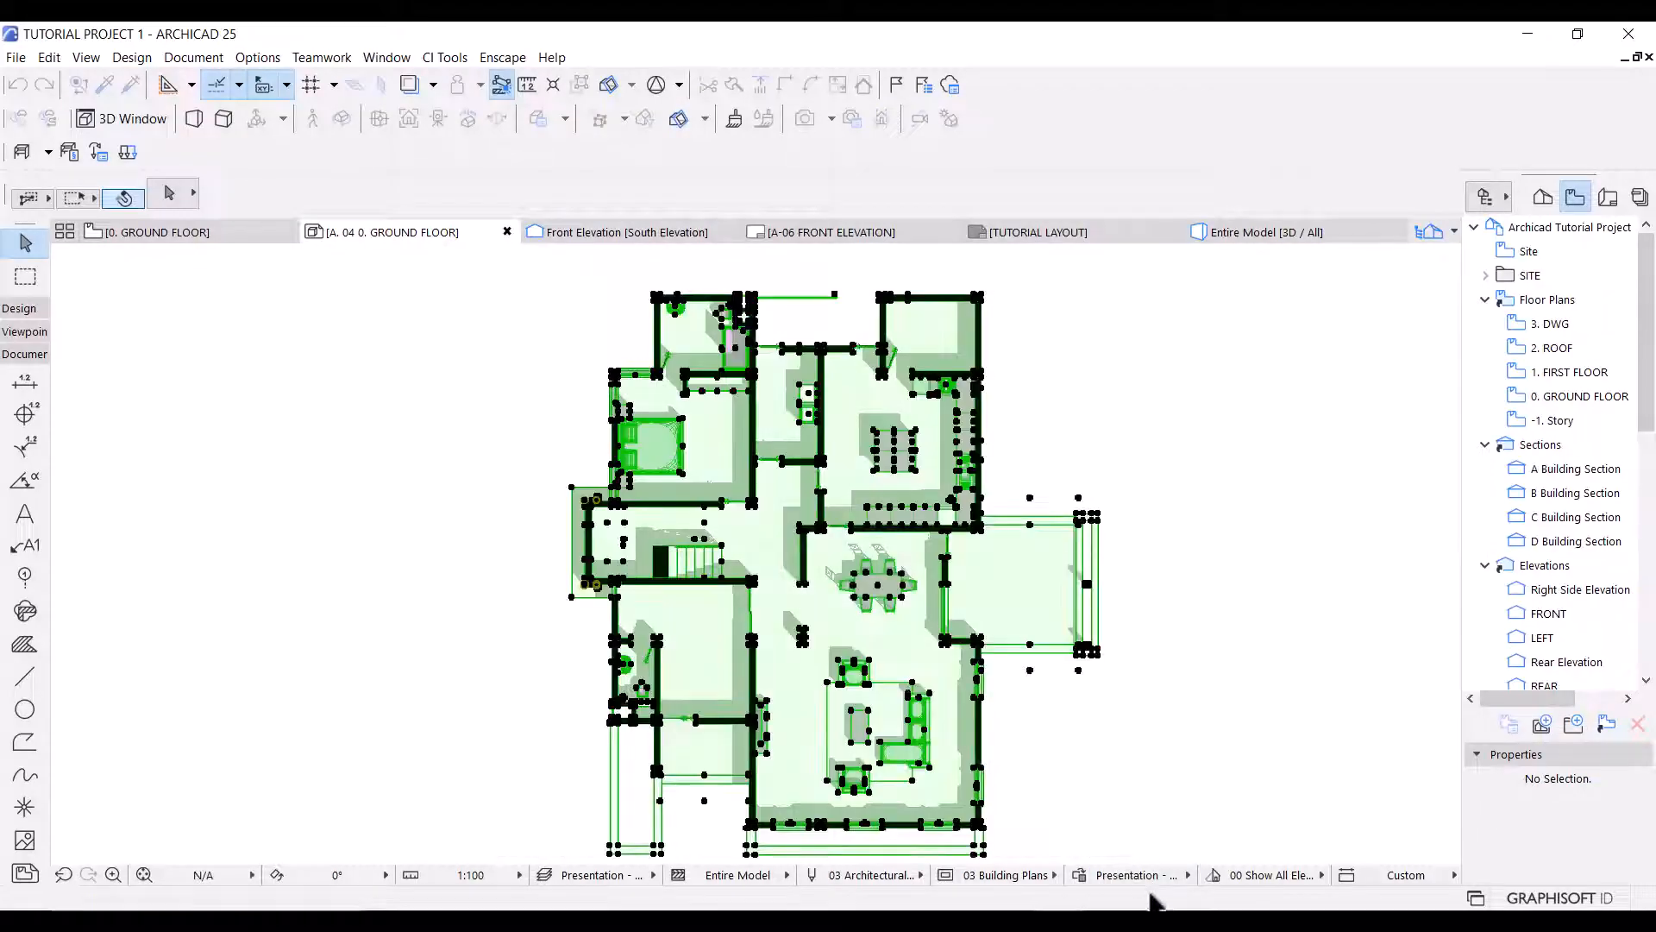
pyautogui.hotkey('ctrl', 'c')
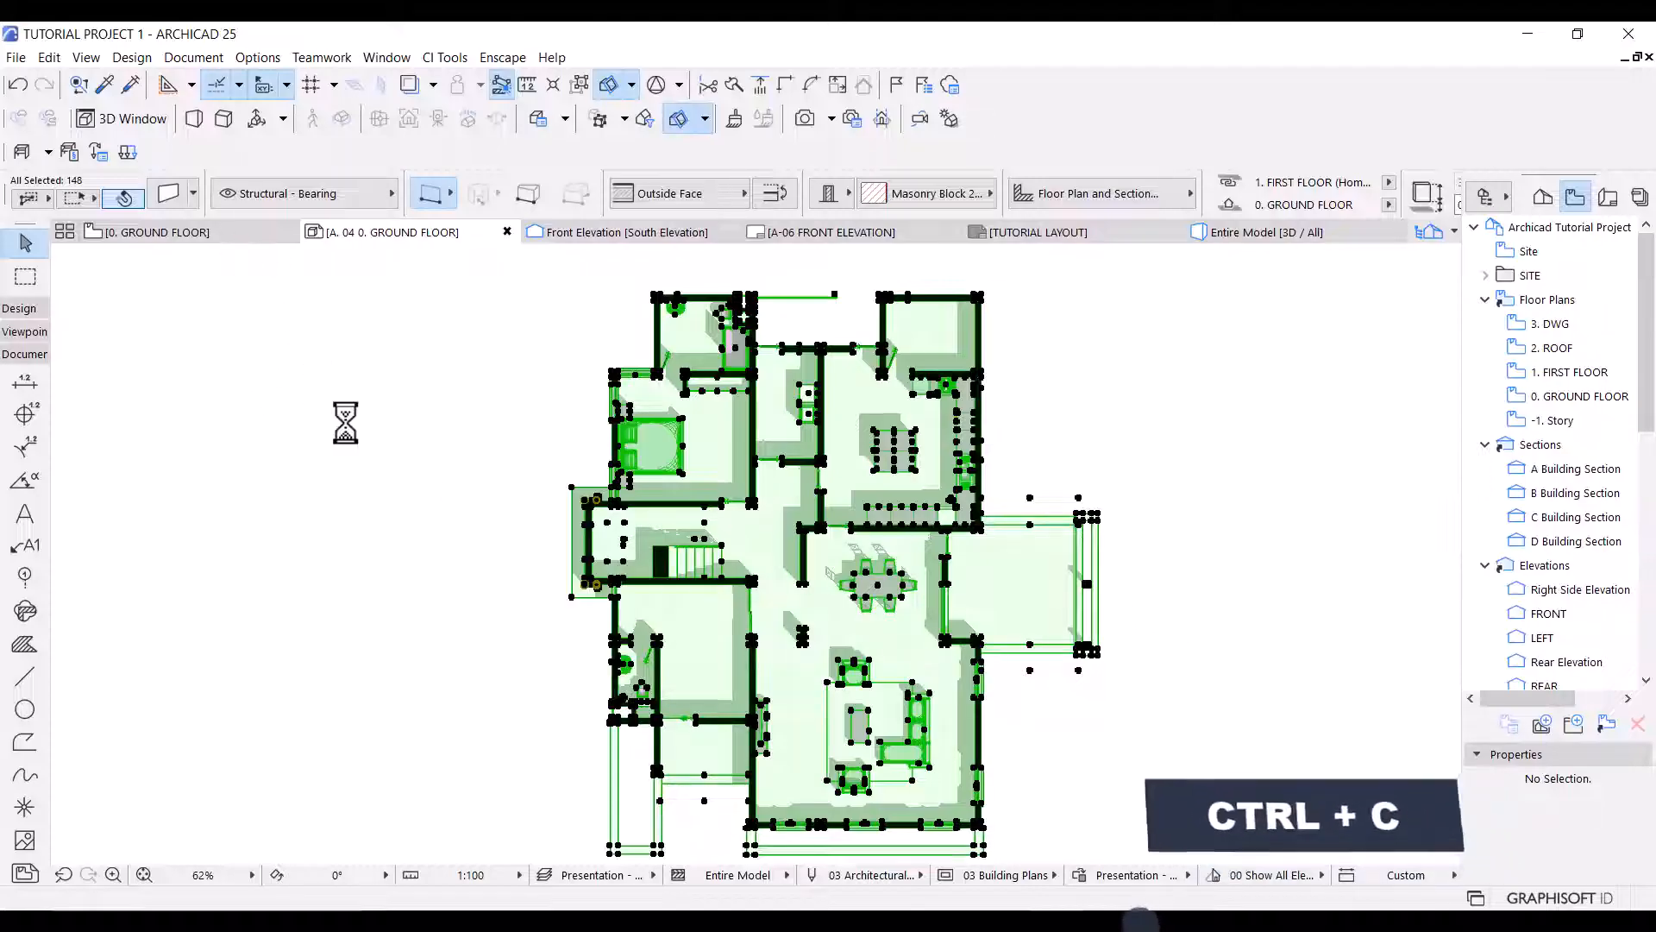
# Paste the copied drawing into the ground floor plan and place it beside the plan, beyond the East Elevation marker.
pyautogui.click(188, 232)
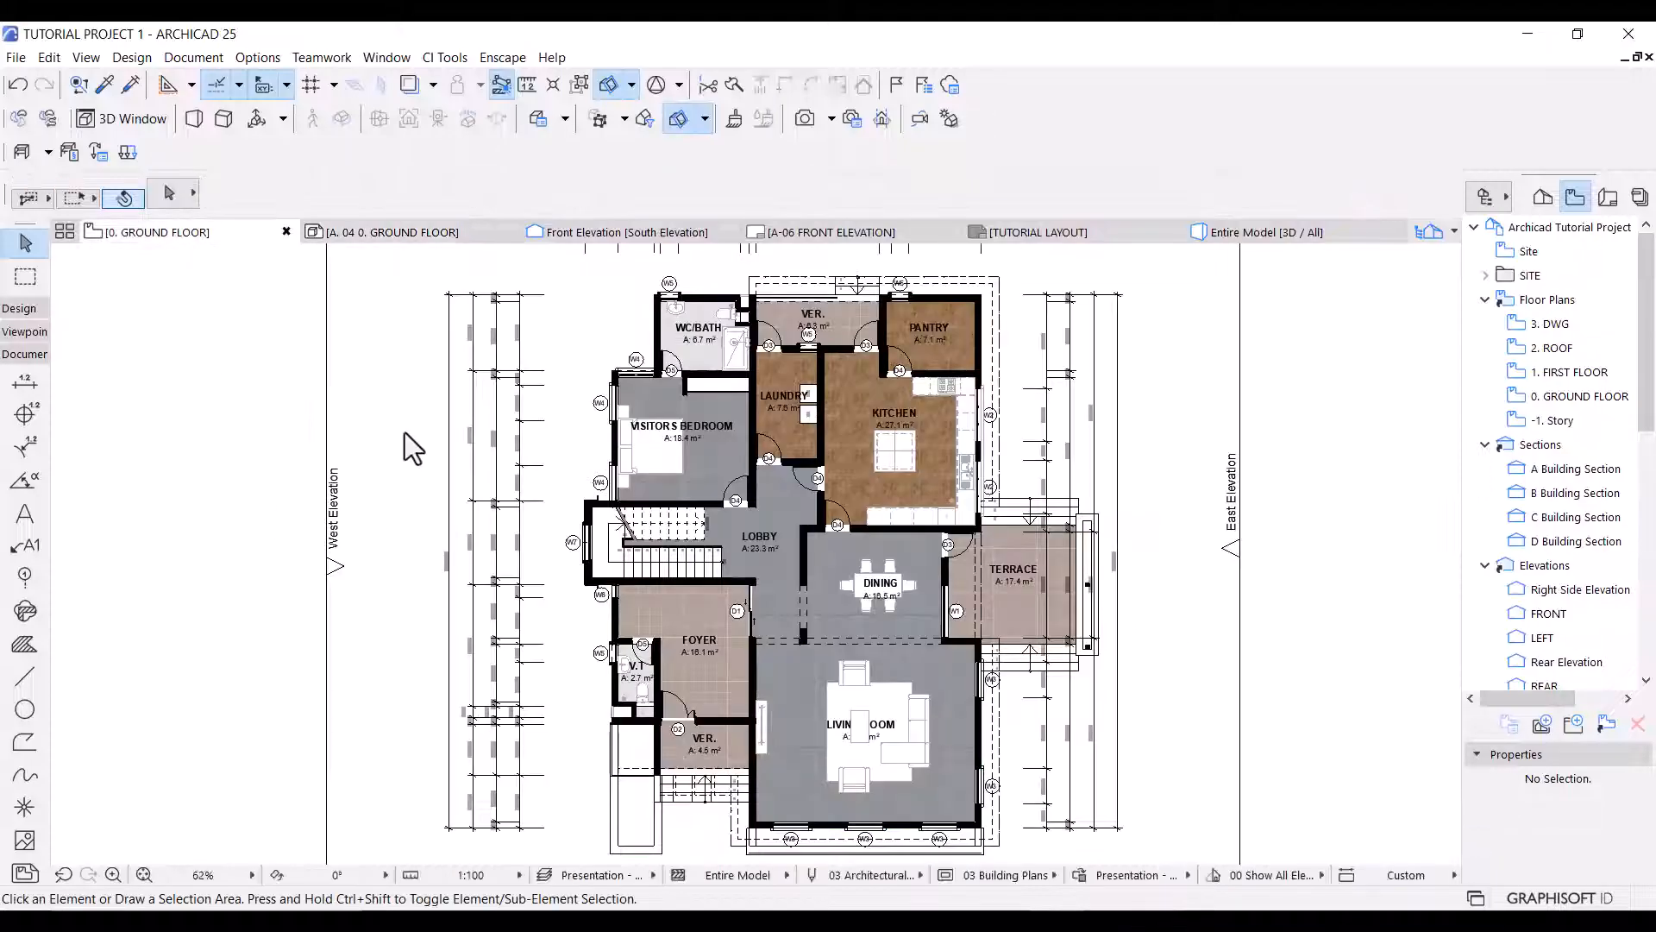
pyautogui.scroll(-3, 401, 446)
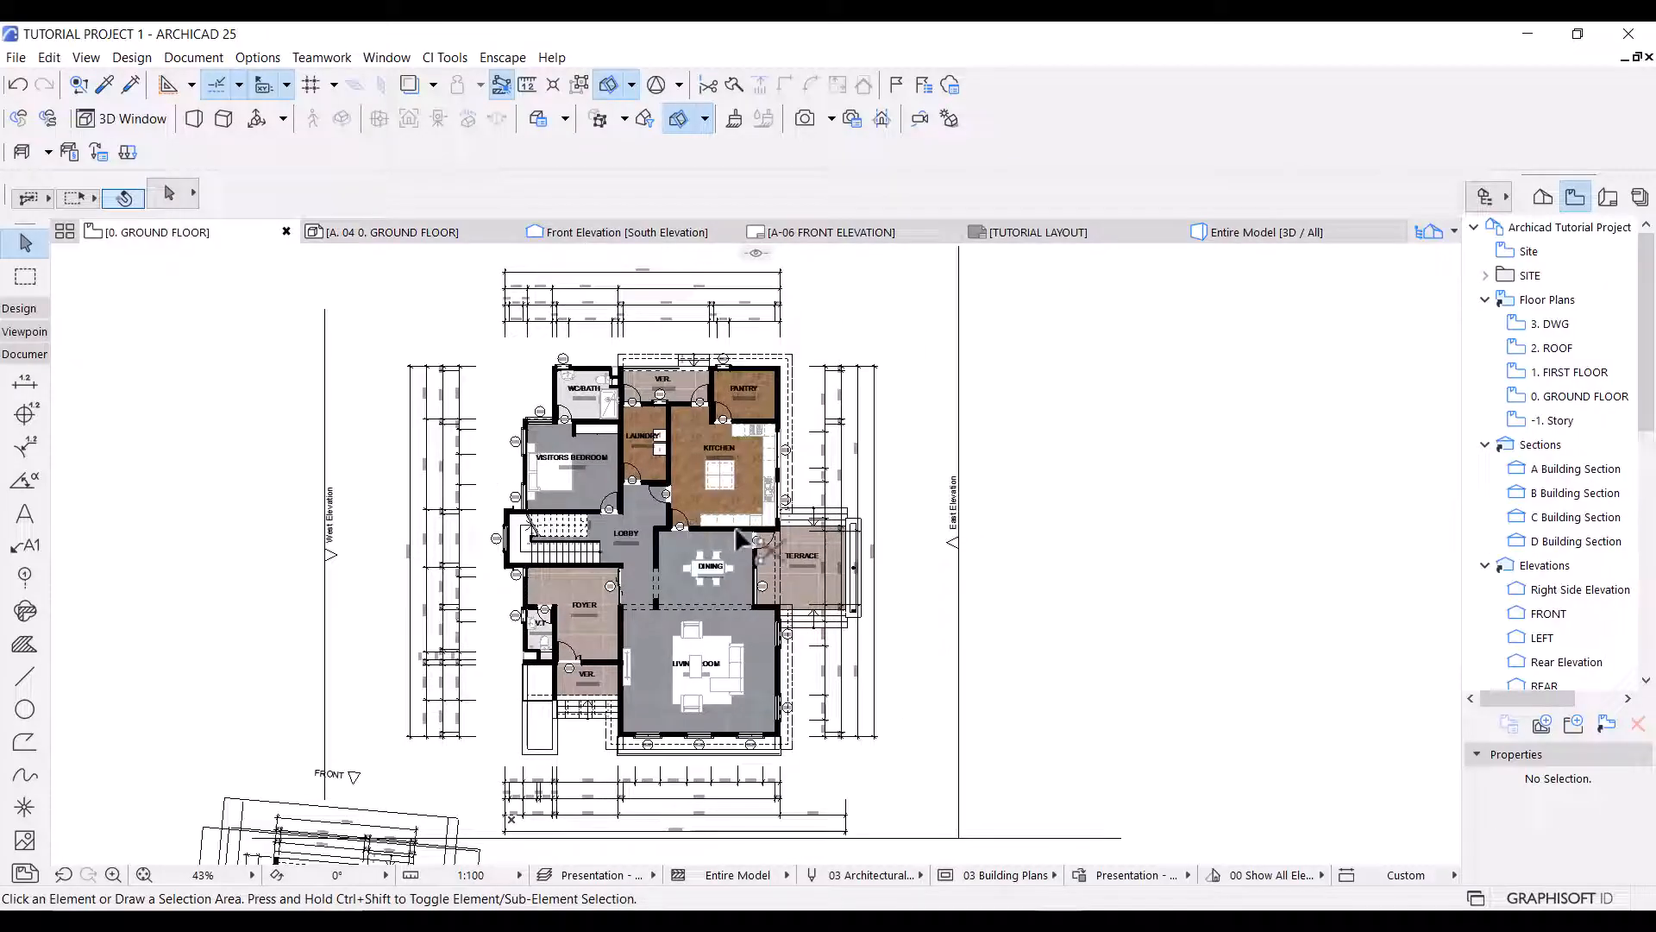
pyautogui.hotkey('ctrl', 'v')
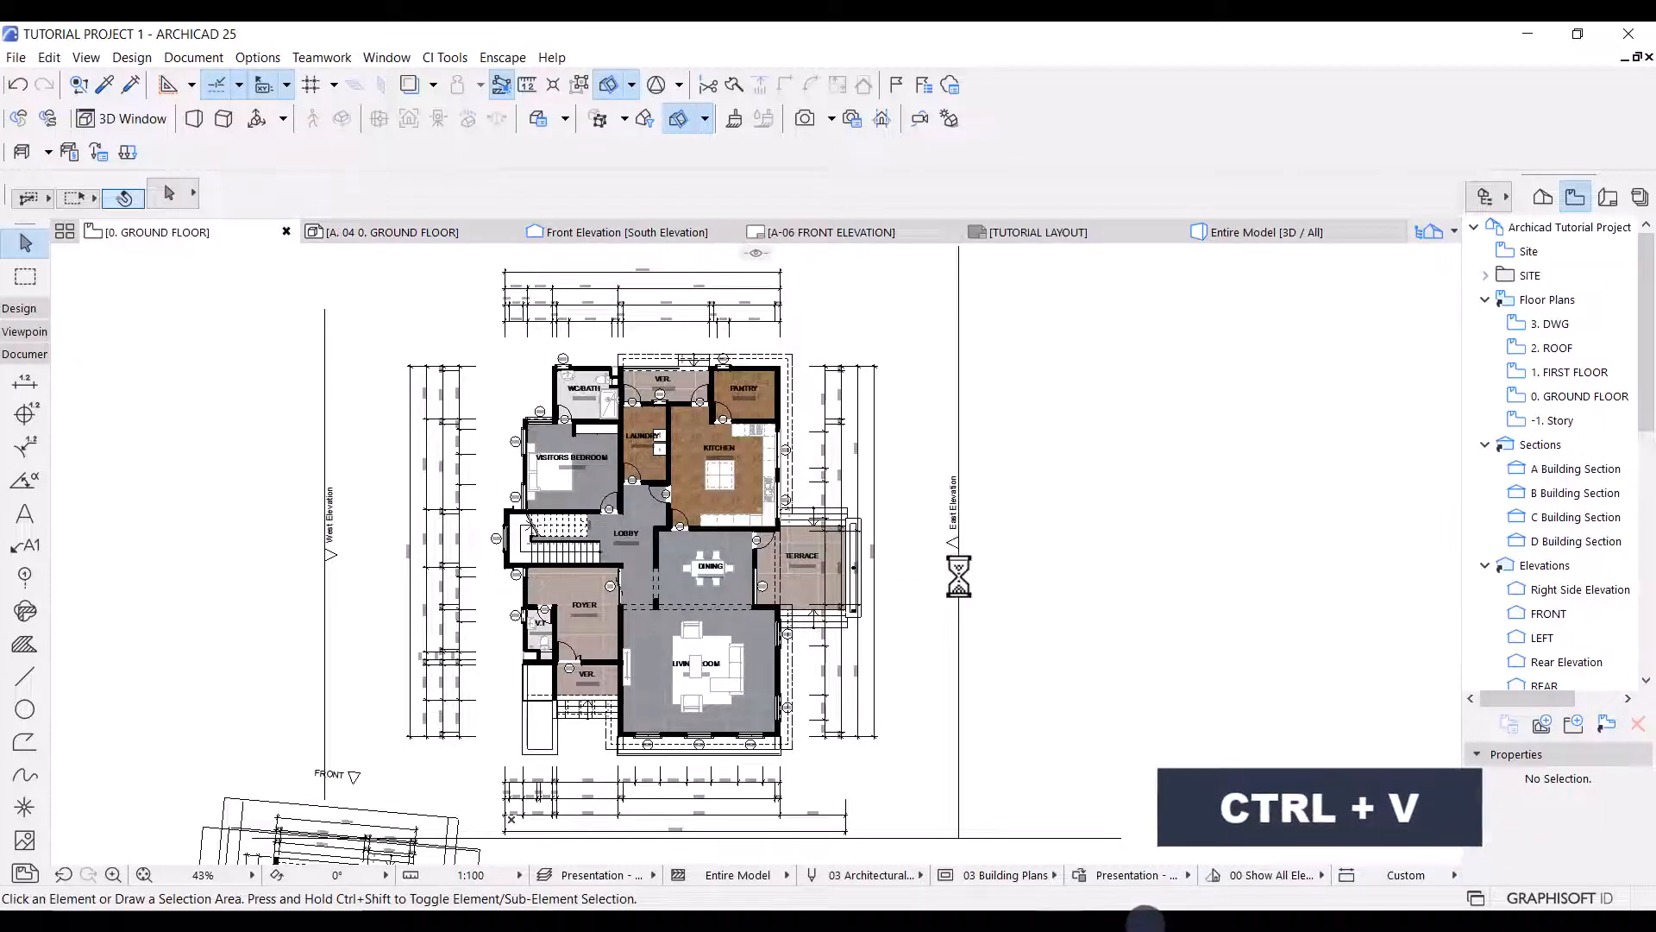
pyautogui.click(820, 751)
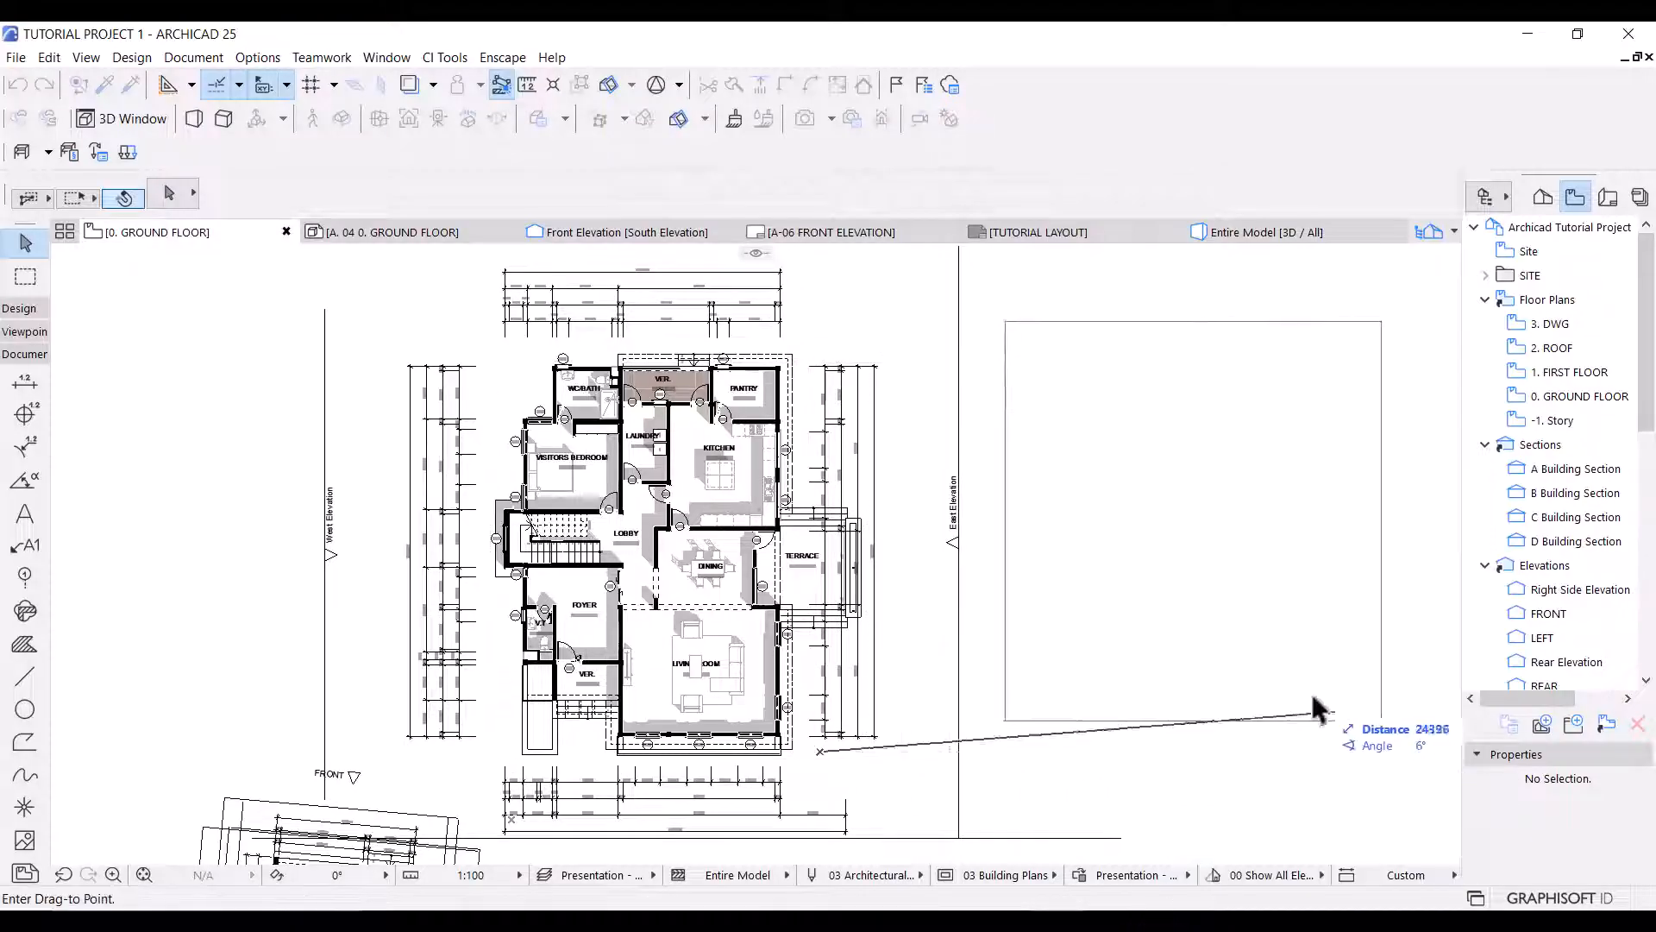
pyautogui.click(1311, 802)
# Examine how the shadow fills, wall fills and lines around the pasted drawing's staircase are grouped.
pyautogui.scroll(1, 1294, 772)
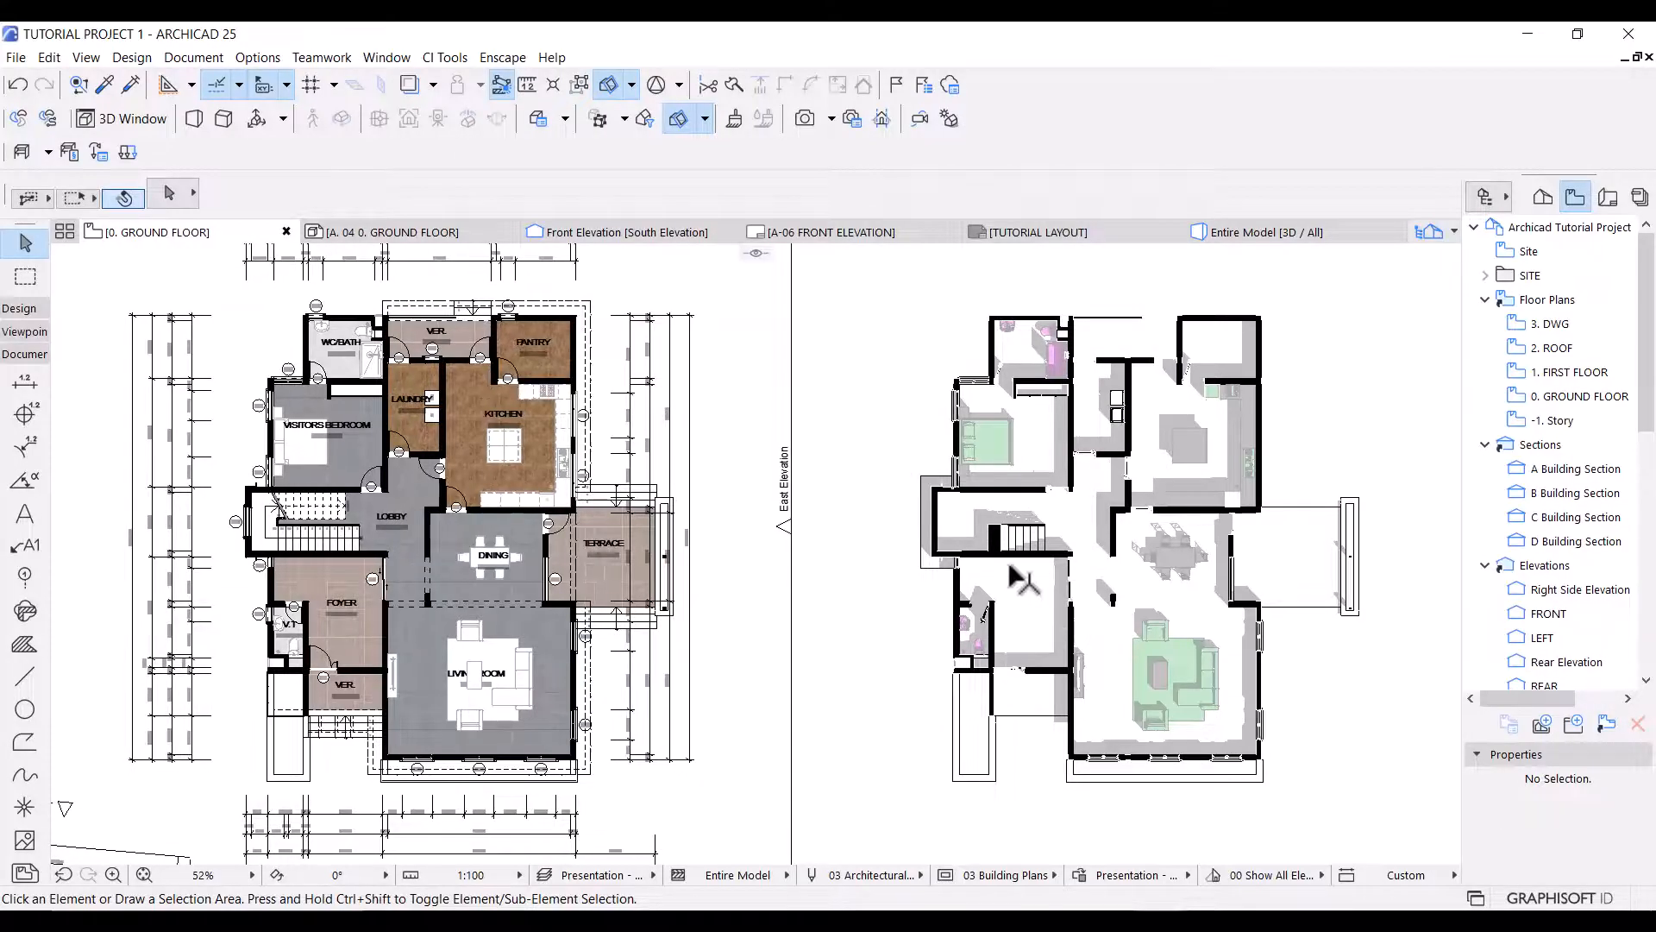
pyautogui.scroll(9, 1013, 513)
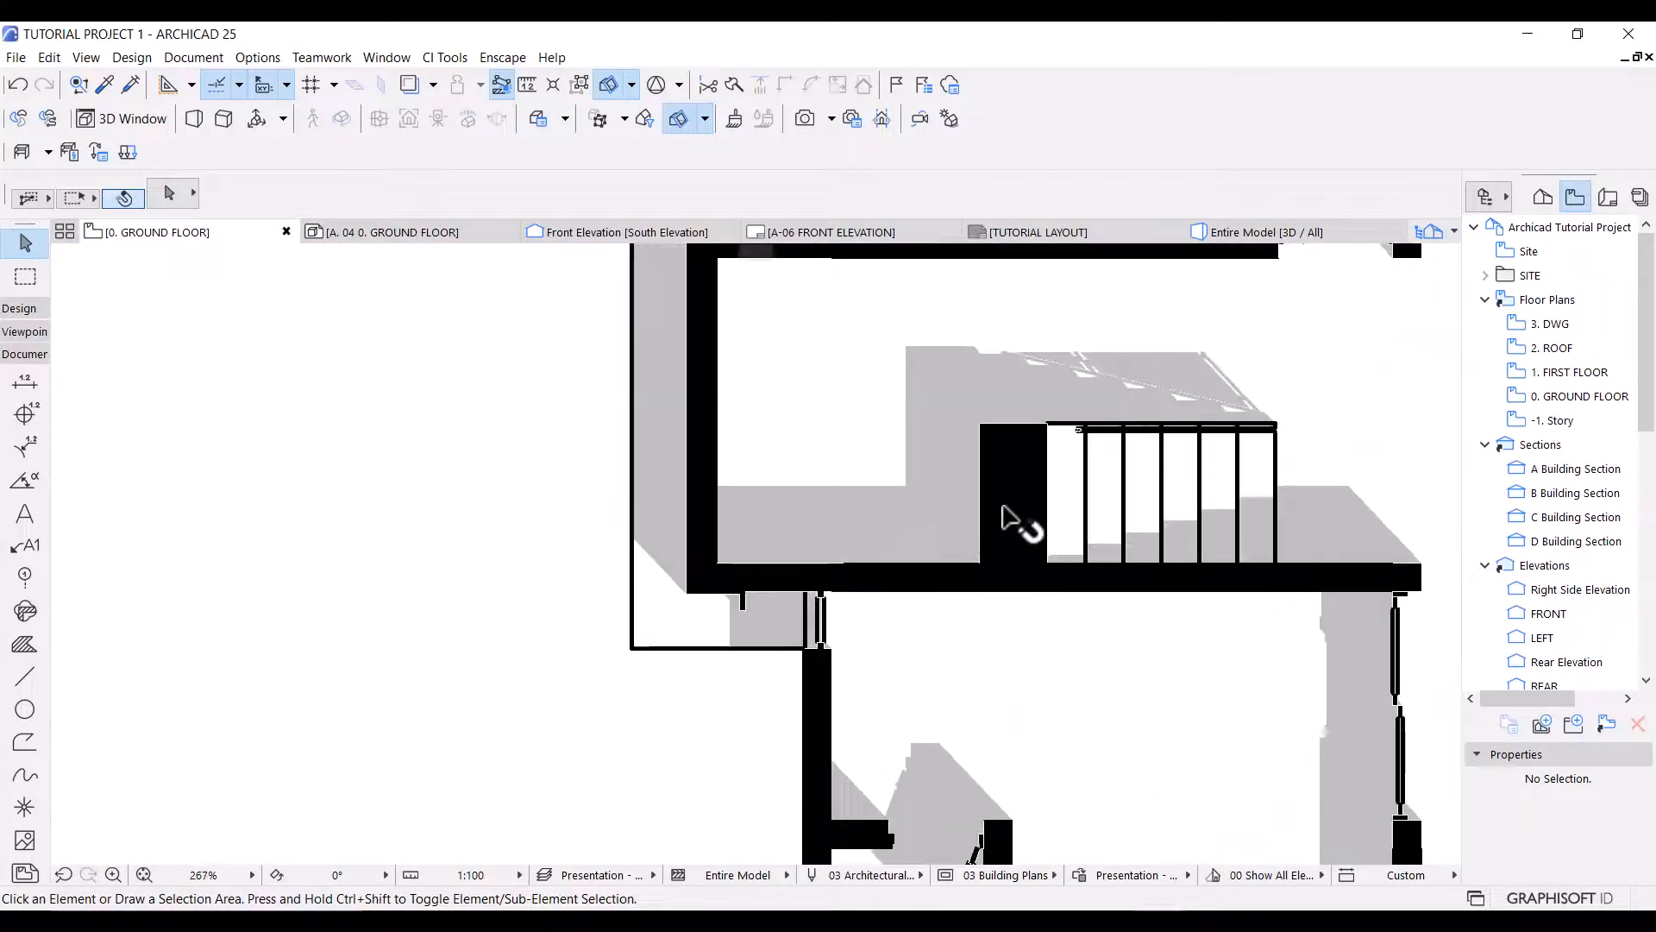
pyautogui.click(1004, 518)
pyautogui.click(898, 491)
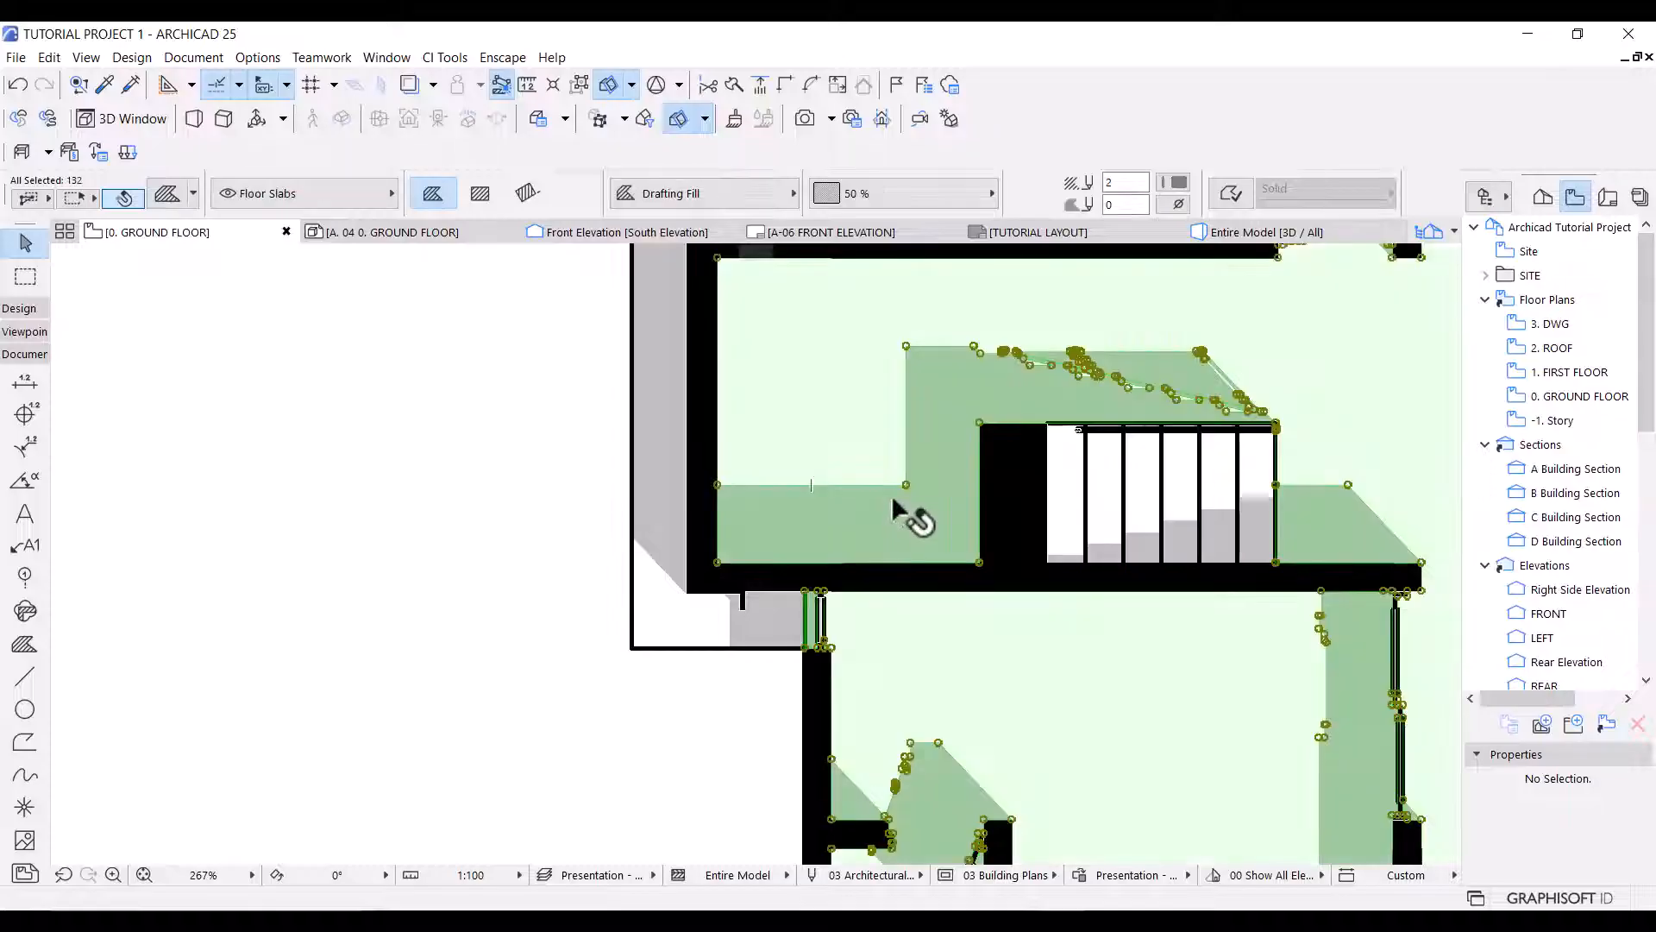
pyautogui.click(634, 525)
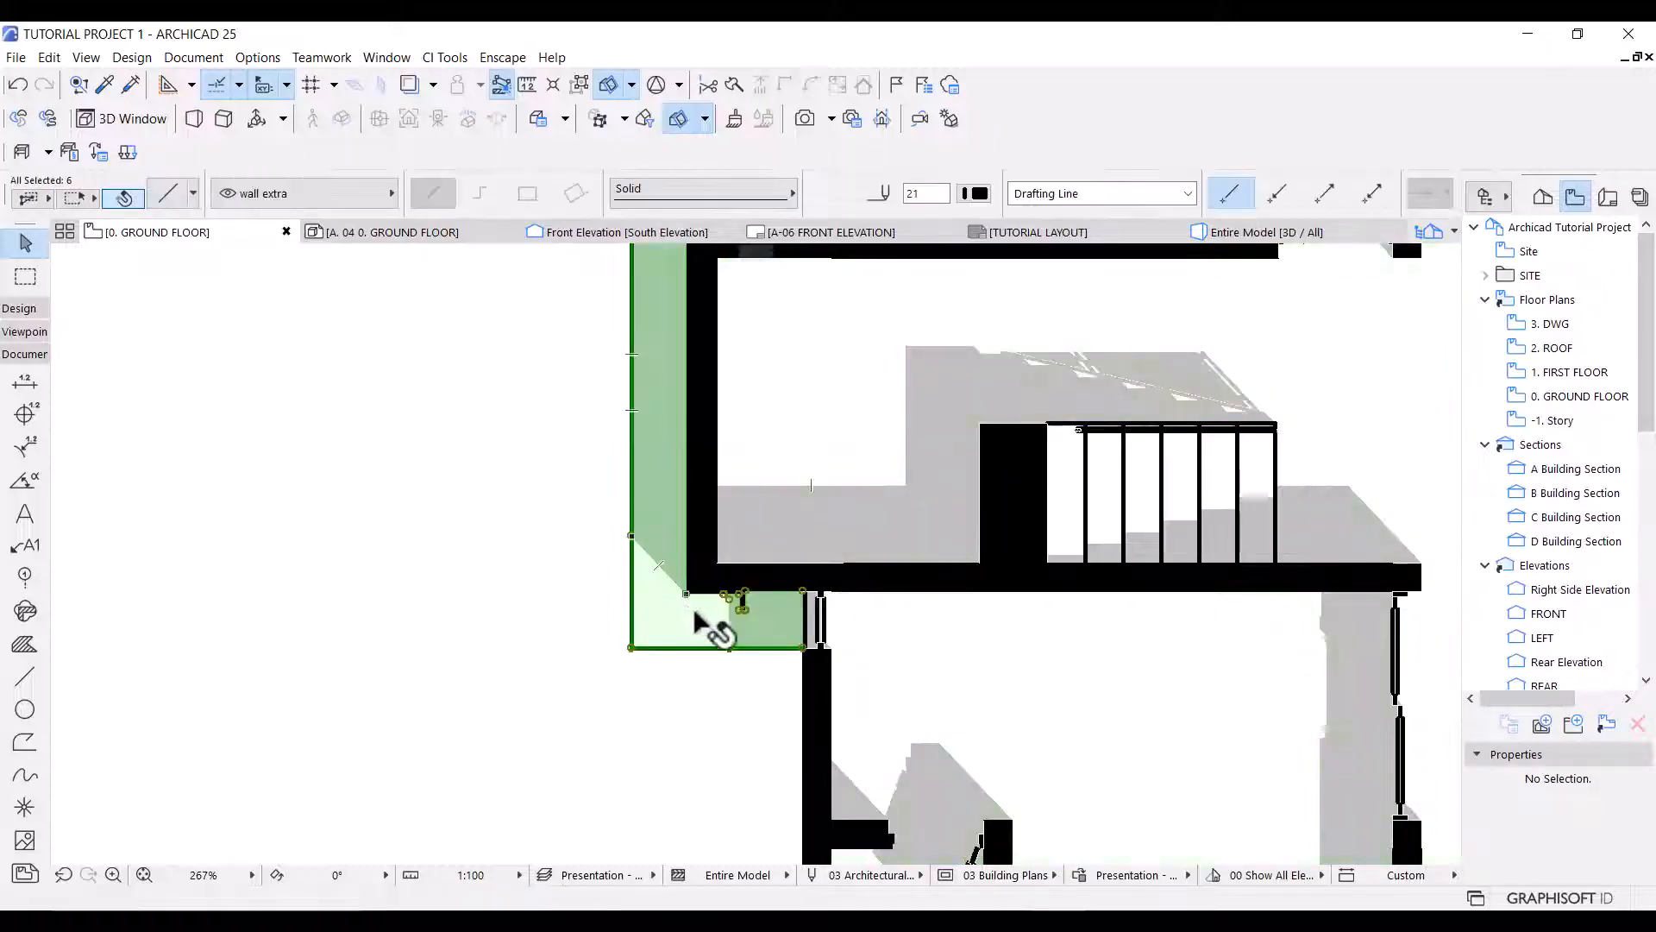
pyautogui.click(864, 590)
pyautogui.click(843, 732)
pyautogui.click(820, 702)
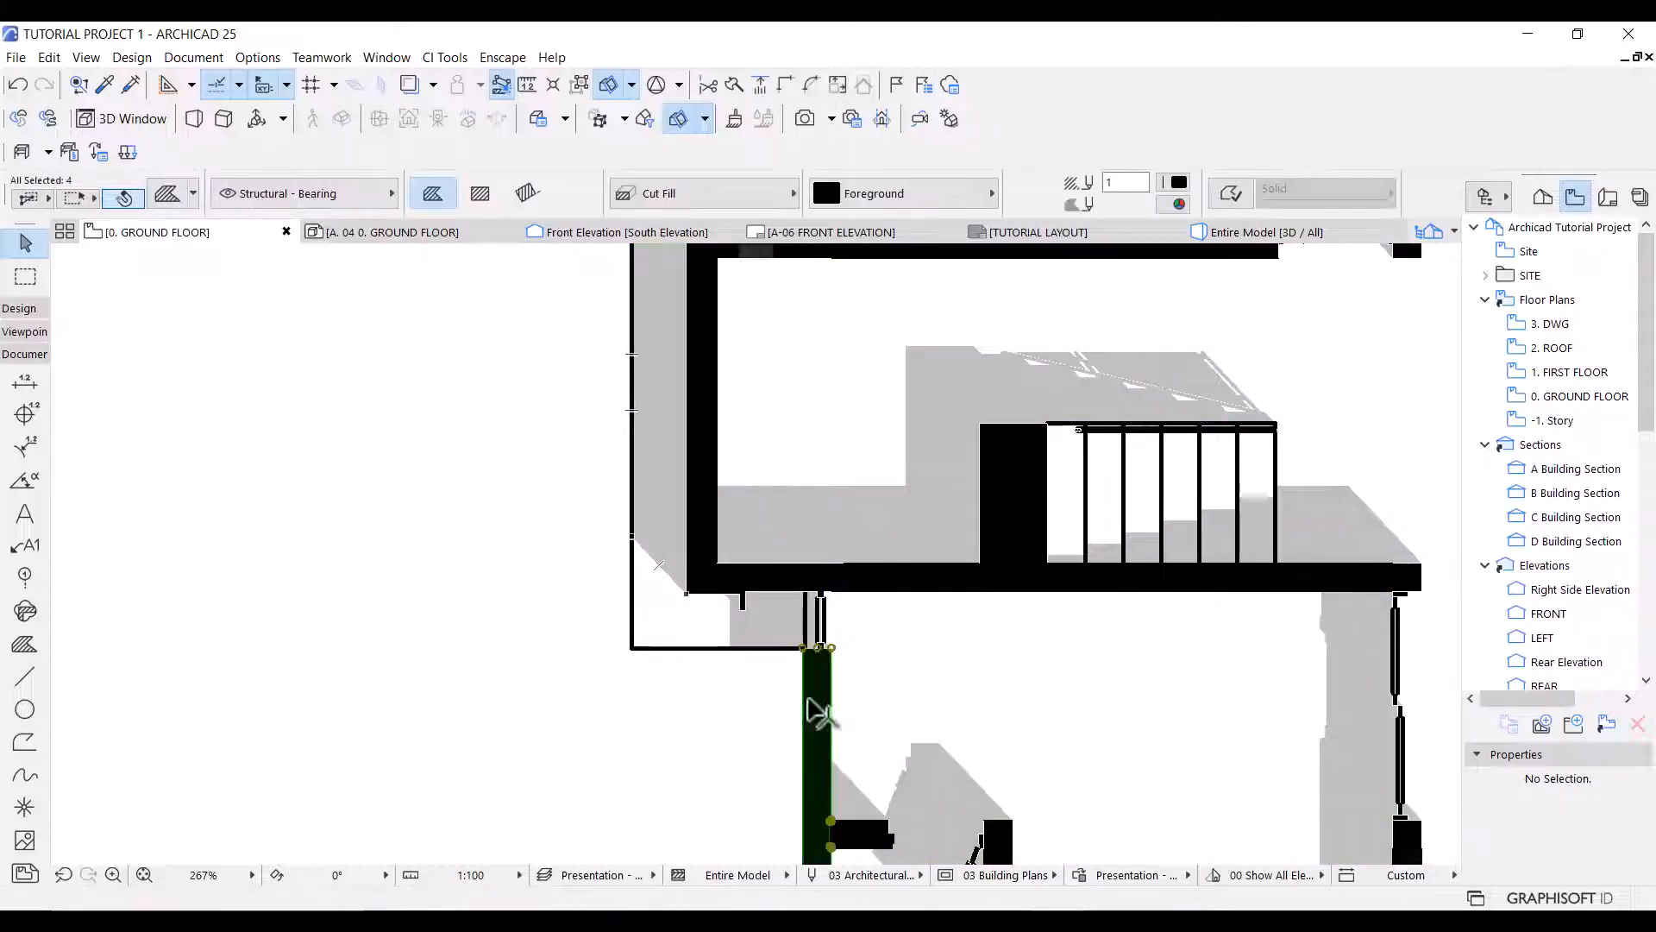
pyautogui.click(781, 707)
pyautogui.scroll(-3, 720, 388)
pyautogui.scroll(-4, 1046, 603)
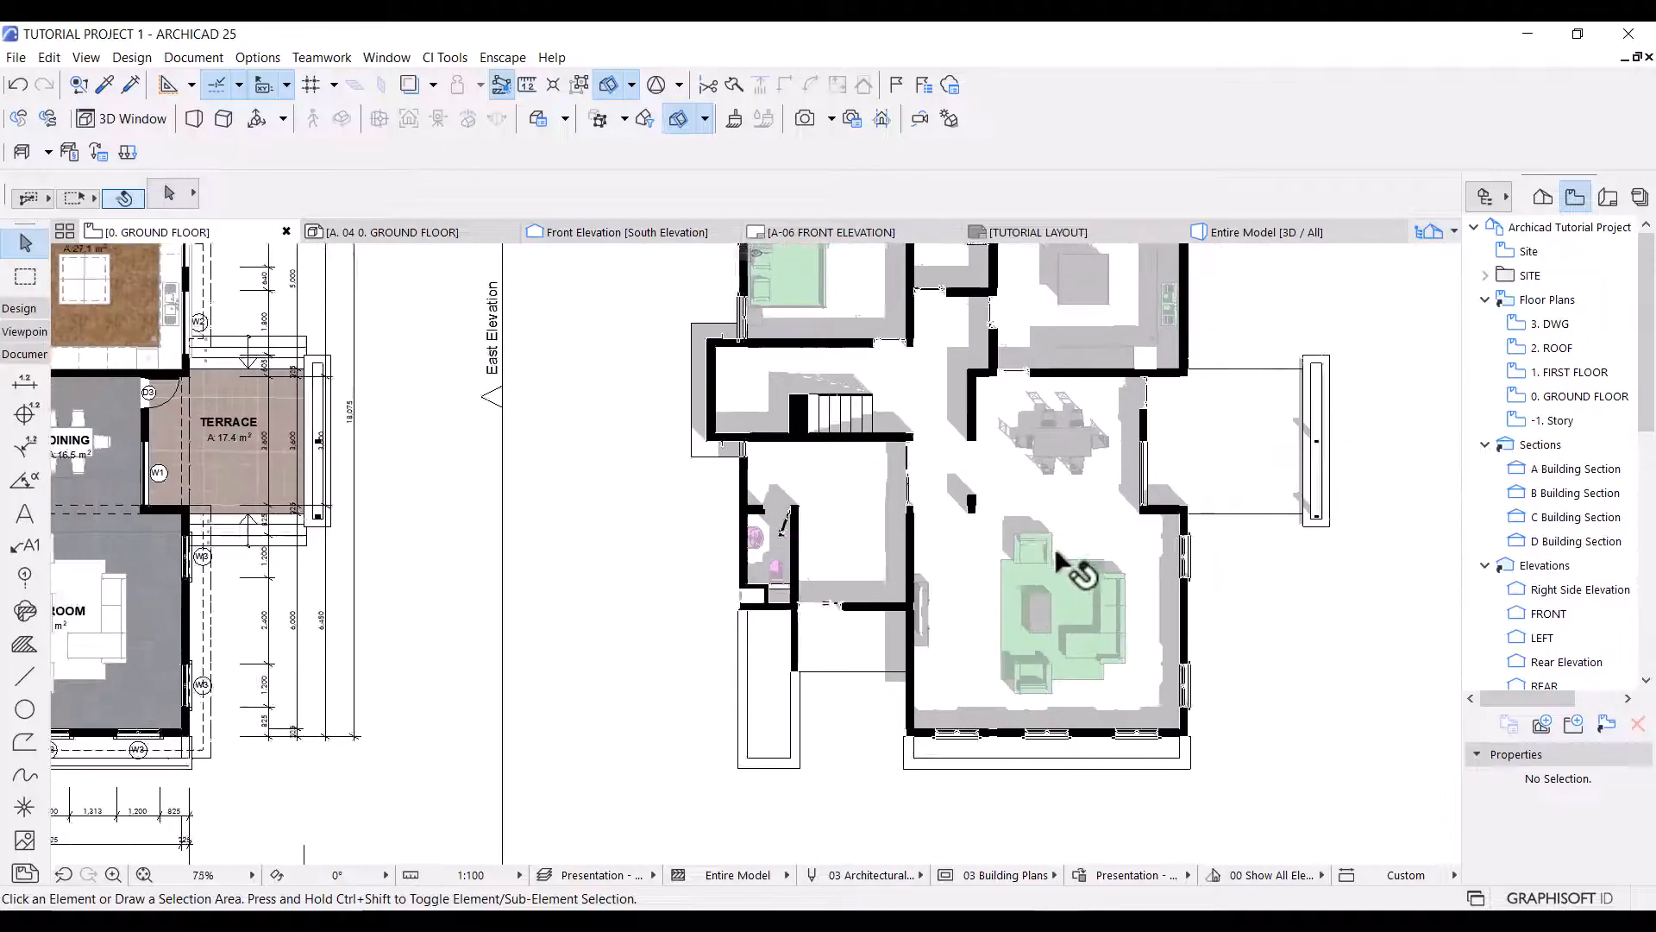
pyautogui.scroll(2, 1061, 566)
pyautogui.scroll(-3, 984, 535)
pyautogui.moveTo(1018, 580); pyautogui.dragTo(1044, 613, button='middle')
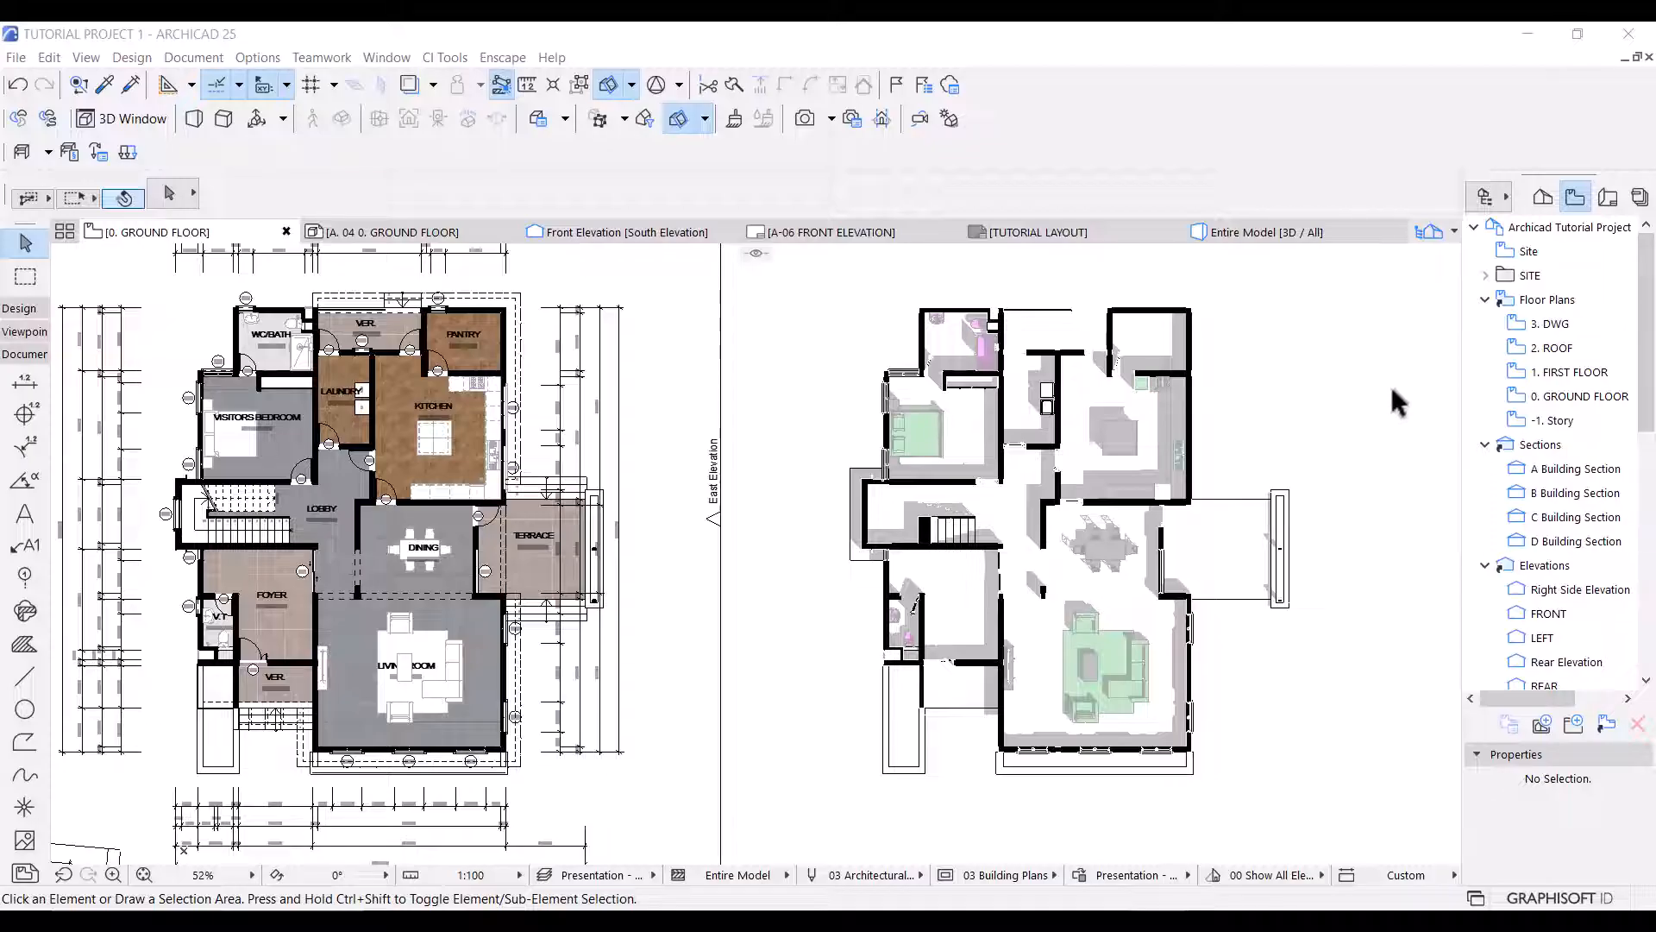
# Open Find & Select and check the fill type and pens of the shadow fill in the pasted drawing's bedroom.
pyautogui.hotkey('ctrl', 'f')
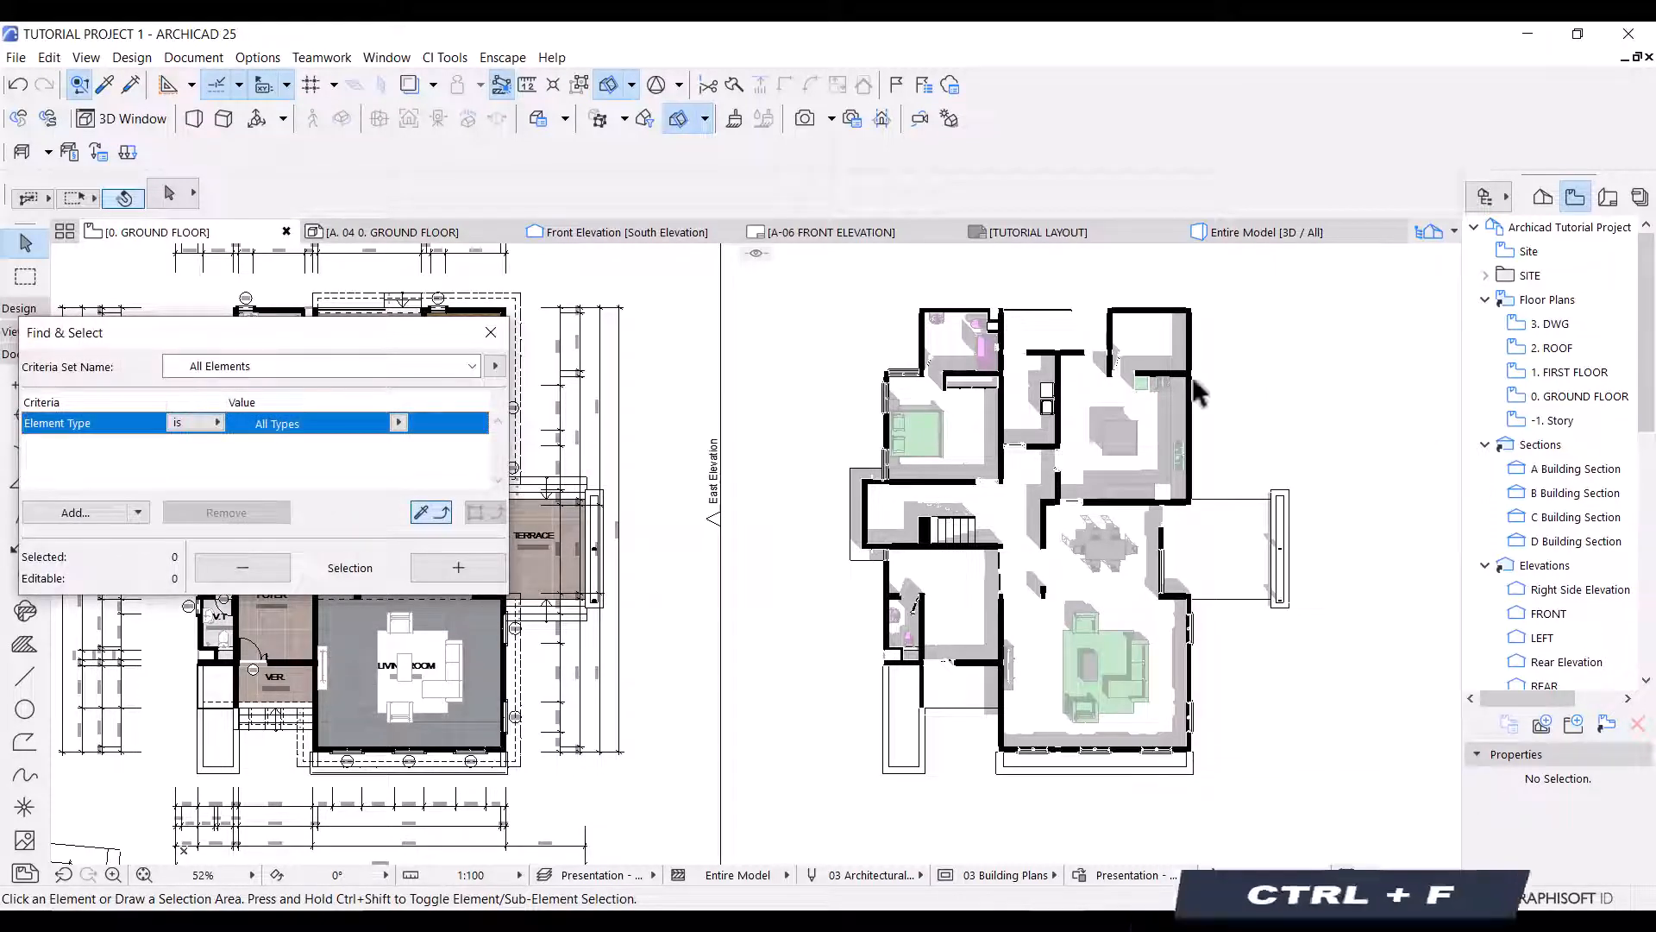
pyautogui.scroll(5, 986, 483)
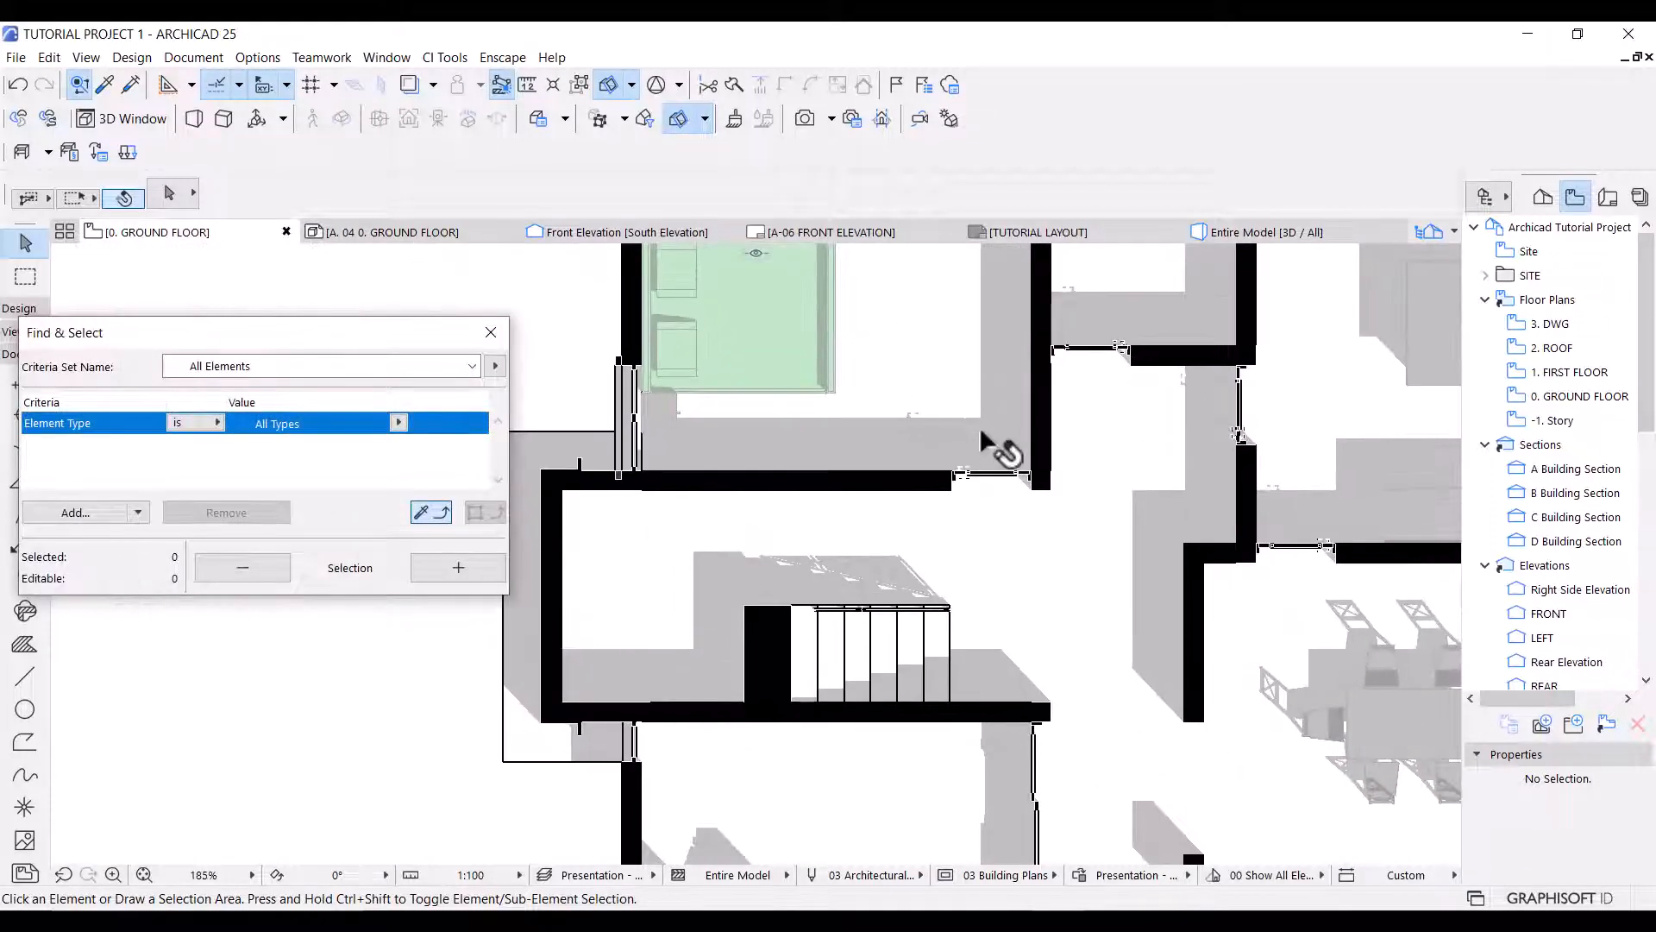
pyautogui.click(985, 428)
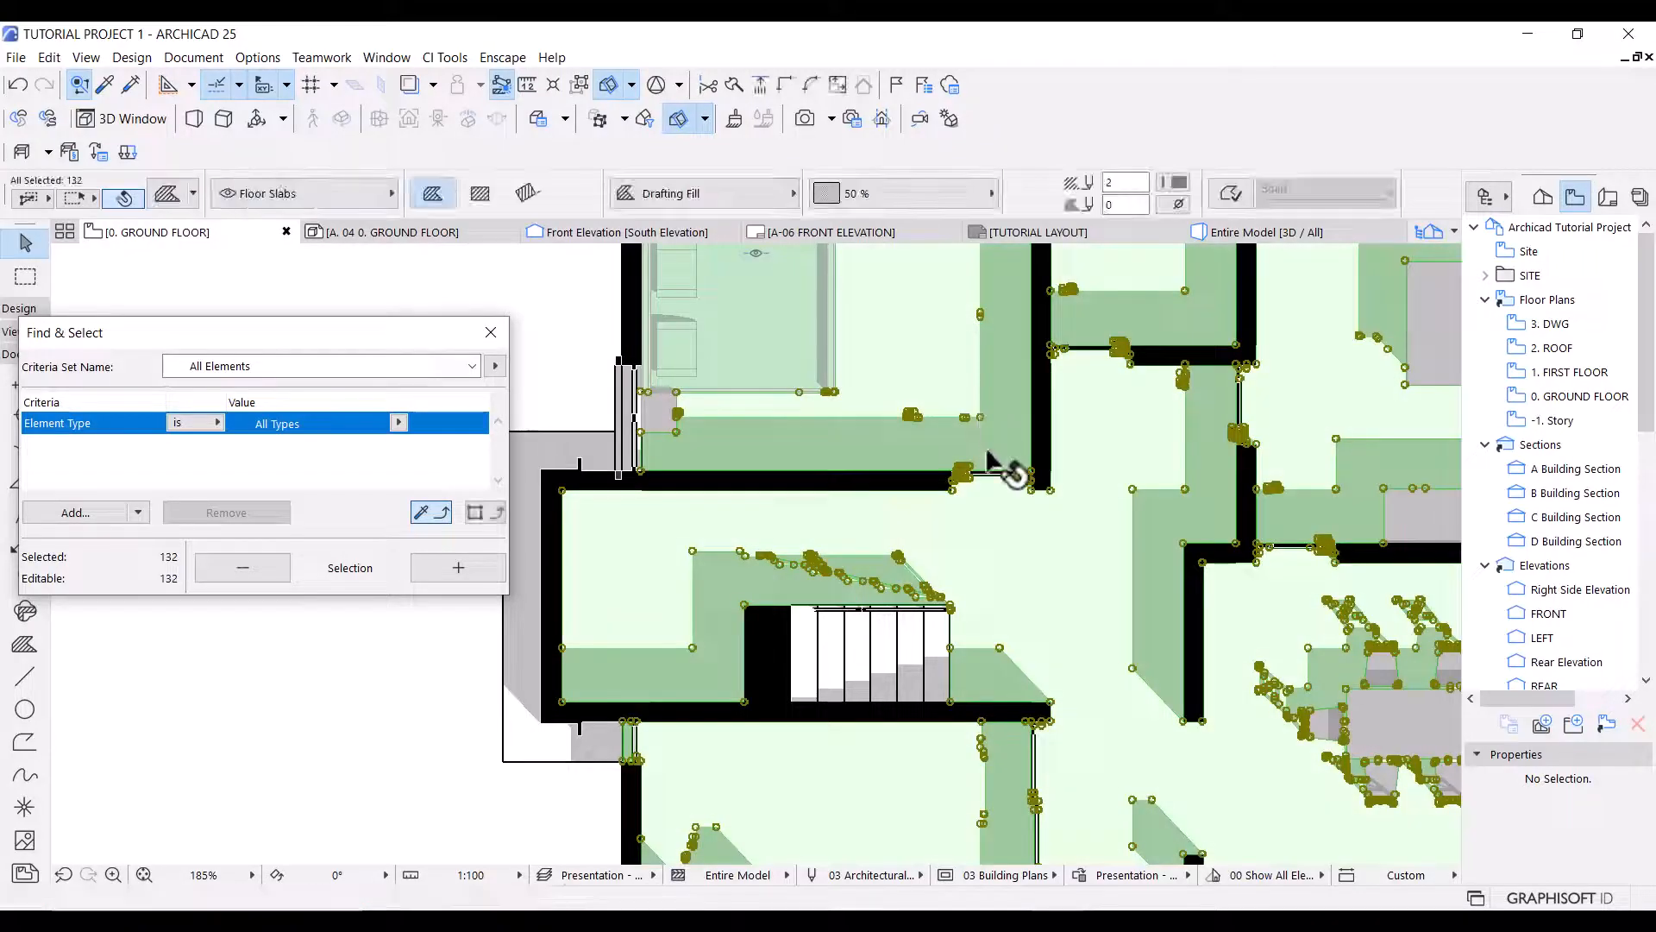
pyautogui.press('Escape')
pyautogui.click(986, 431)
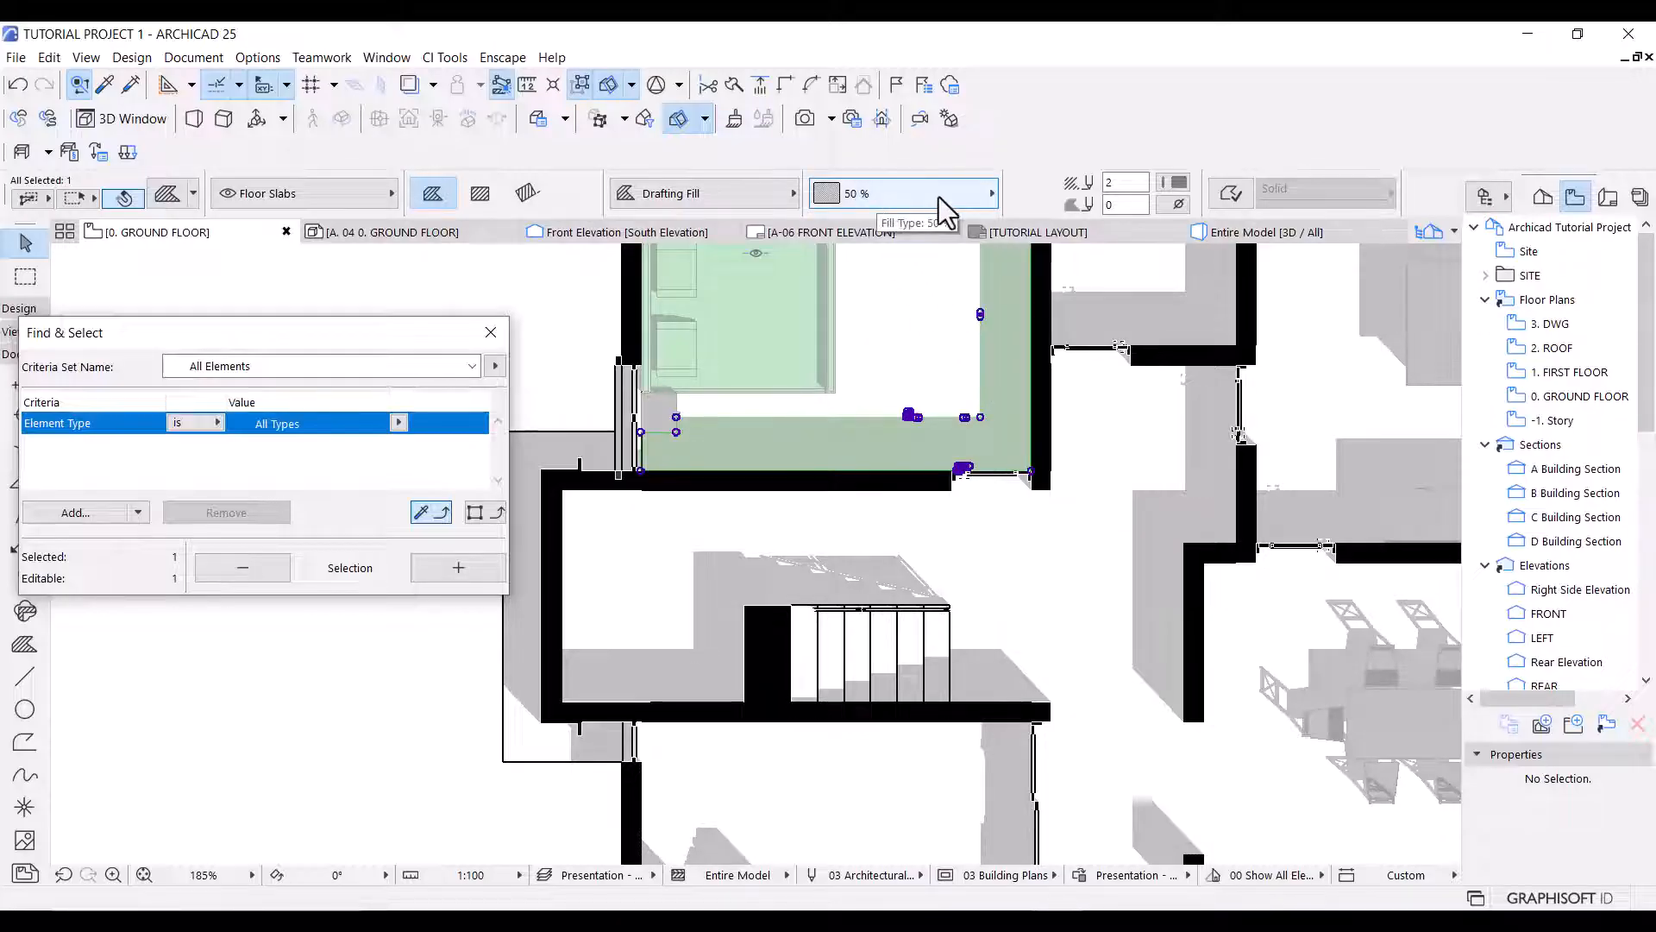
pyautogui.click(1178, 183)
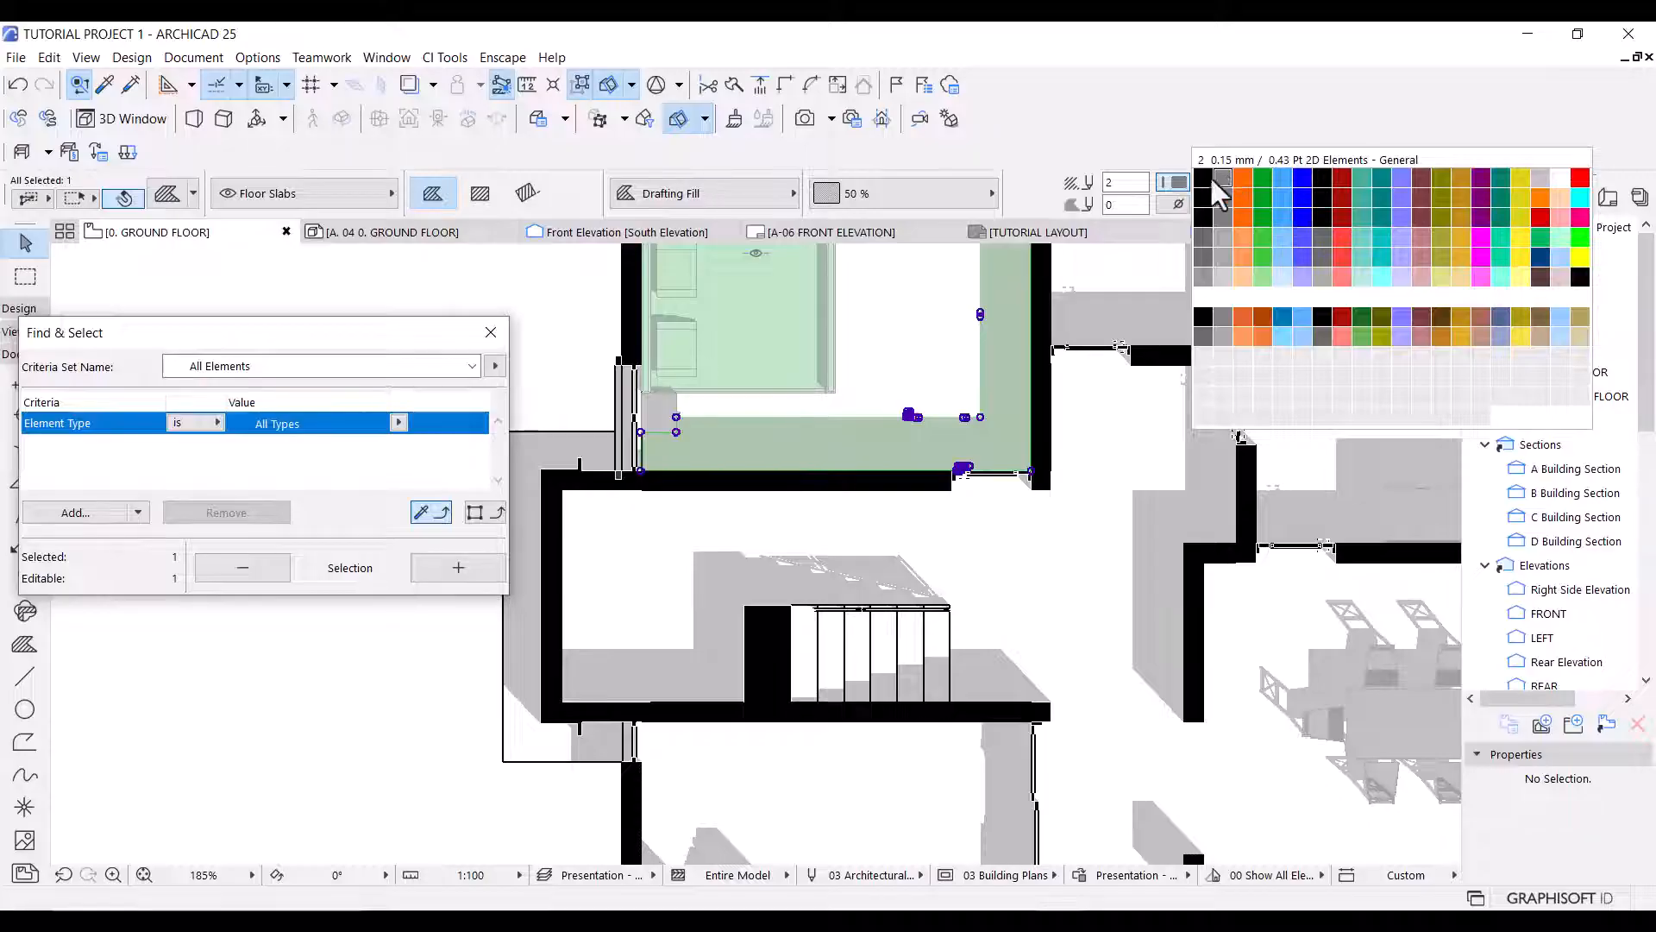
pyautogui.click(1183, 205)
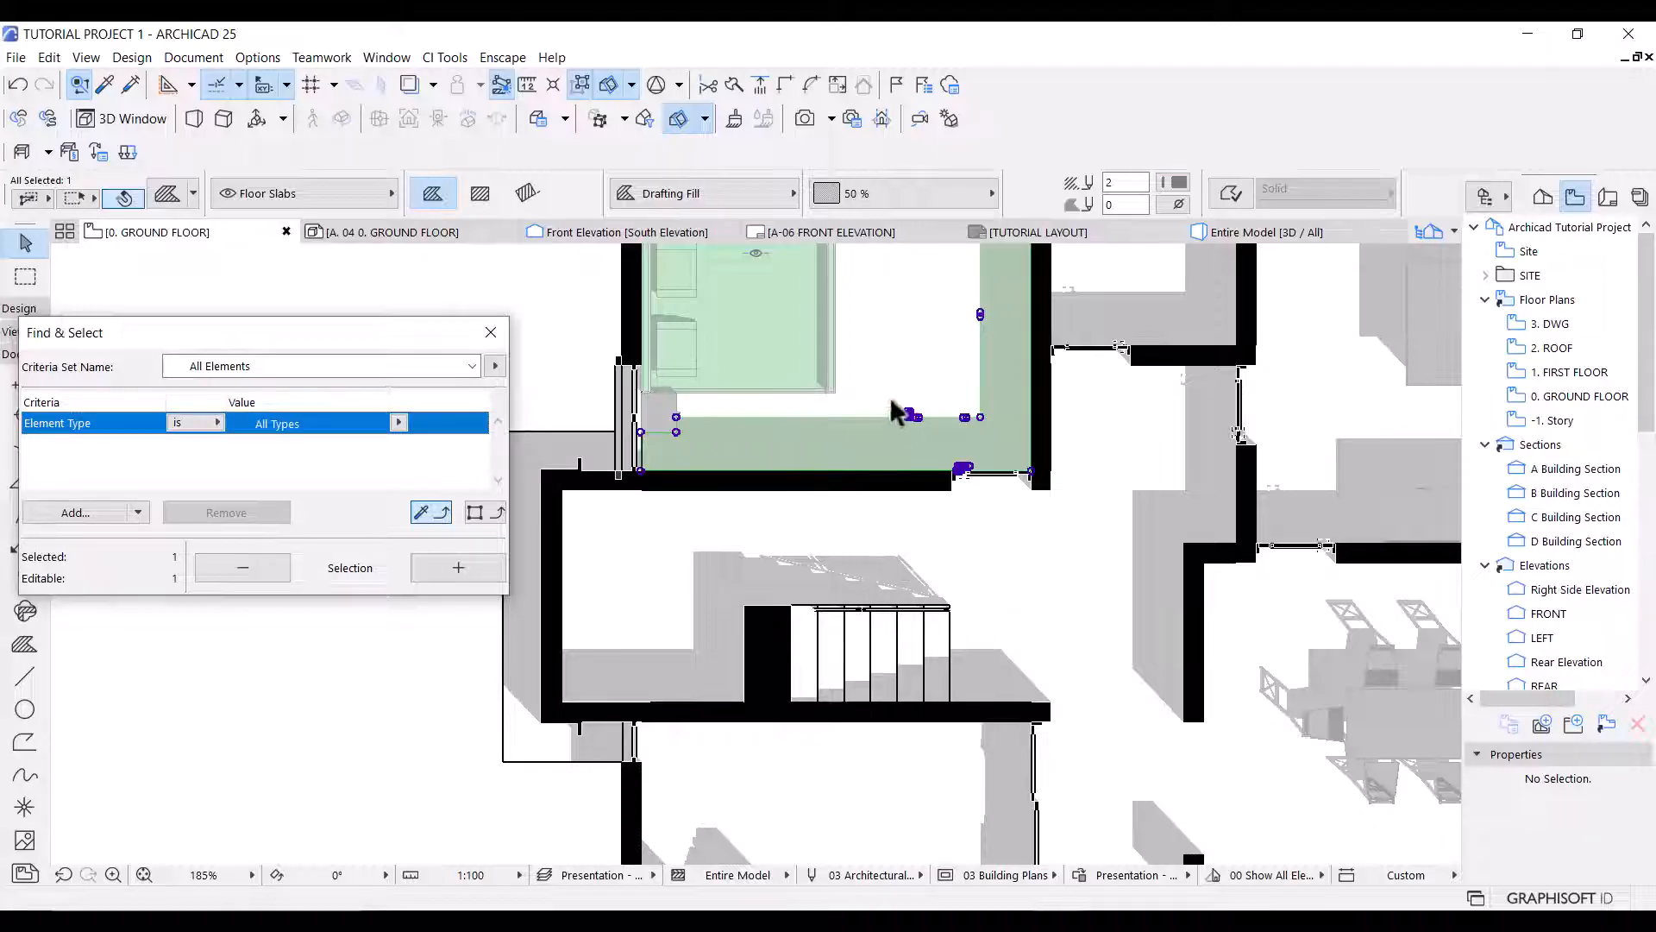
pyautogui.click(595, 356)
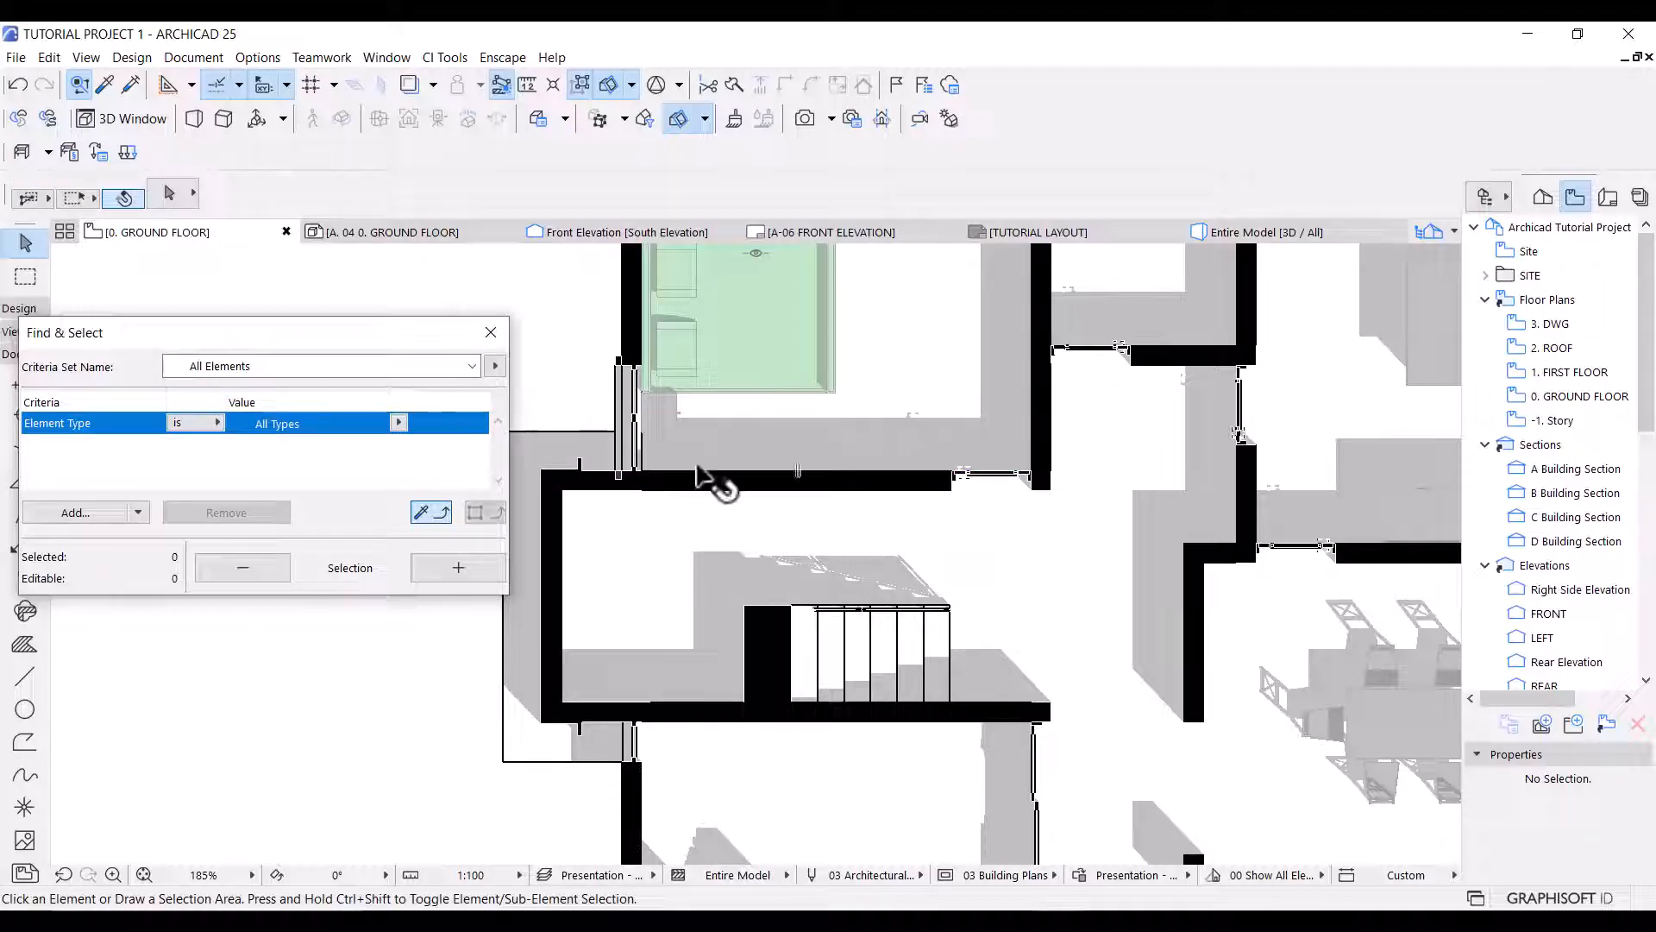
# Draw a marquee around the entire pasted drawing beside the floor plan.
pyautogui.scroll(-5, 828, 491)
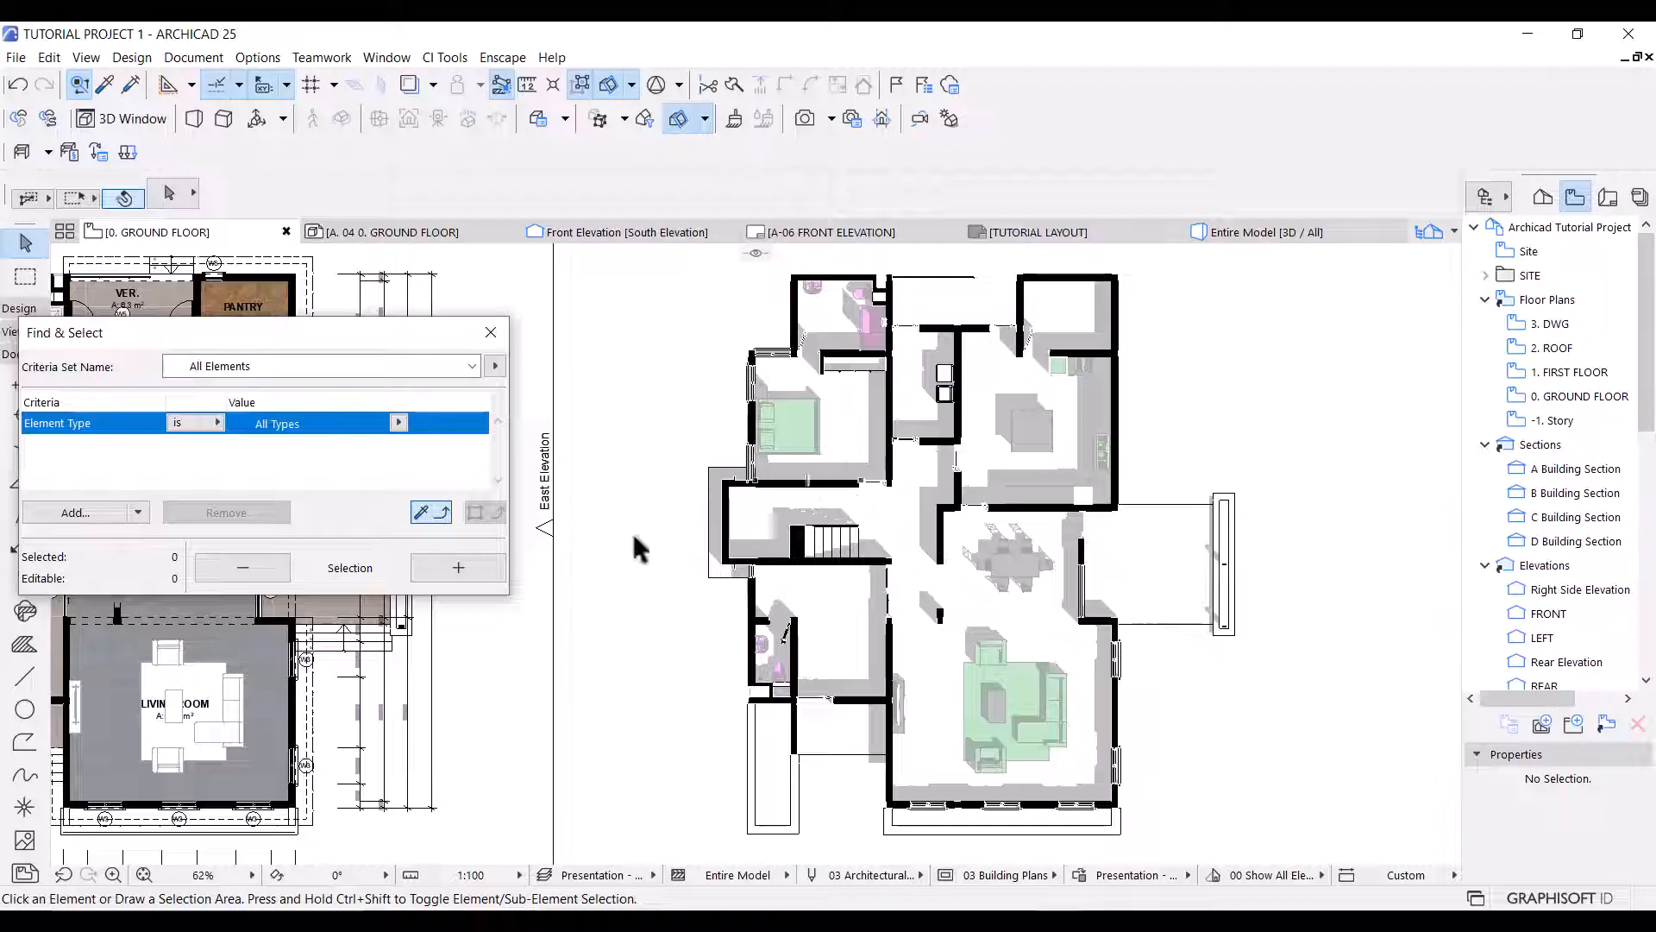
pyautogui.click(25, 276)
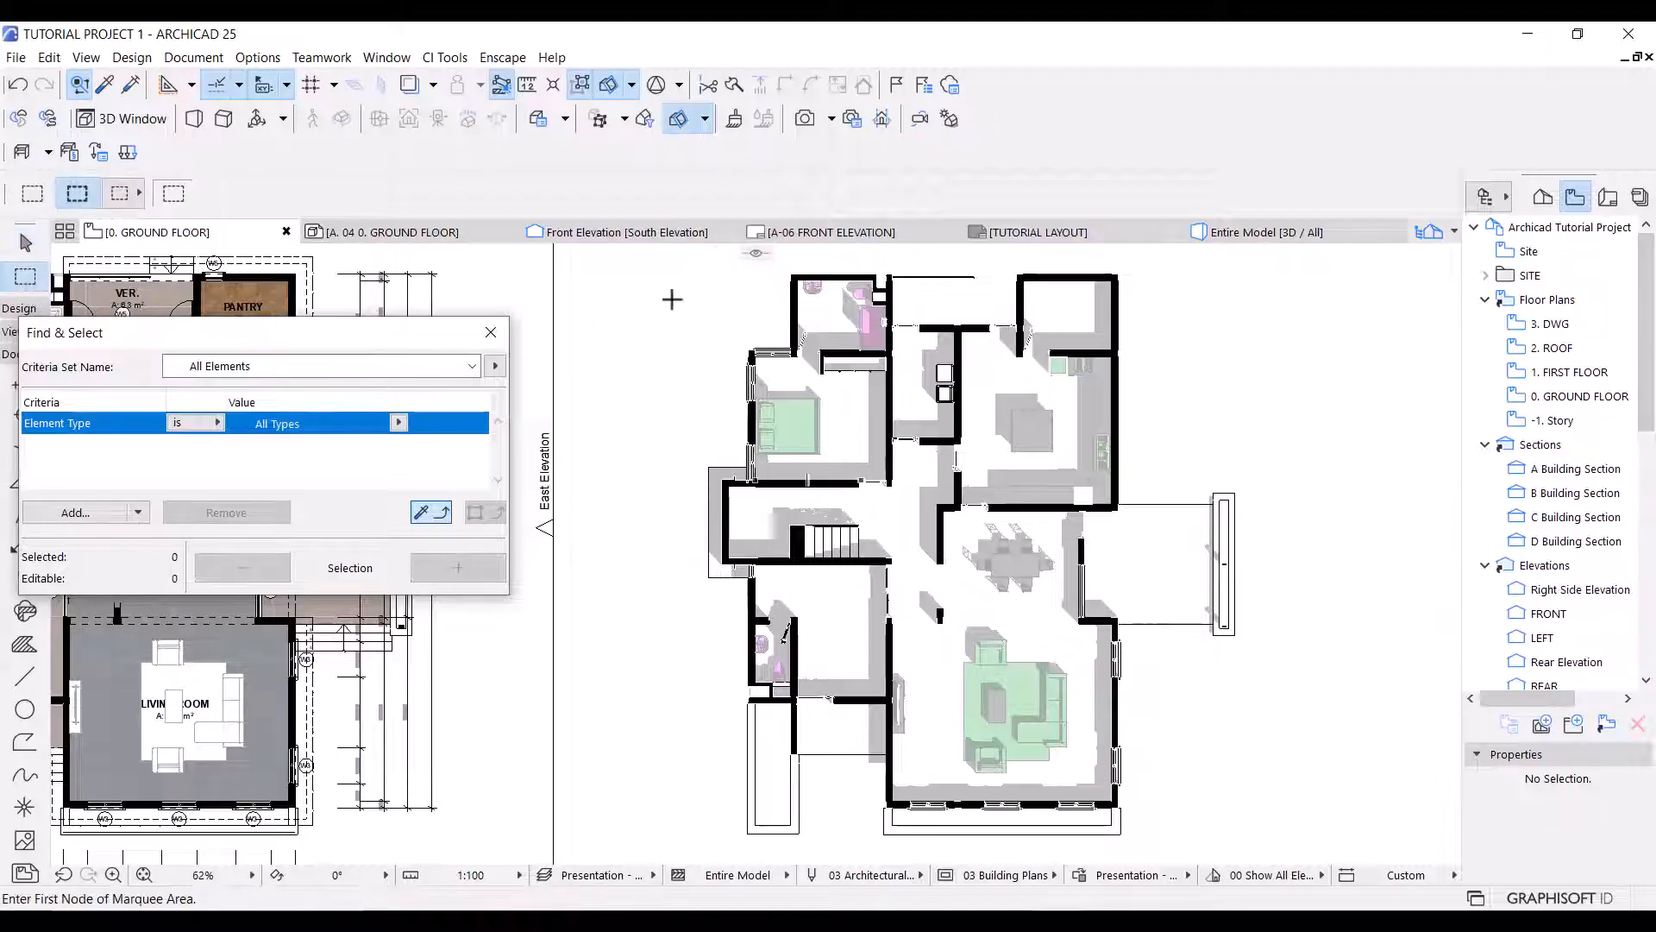
pyautogui.scroll(-1, 667, 361)
pyautogui.click(684, 276)
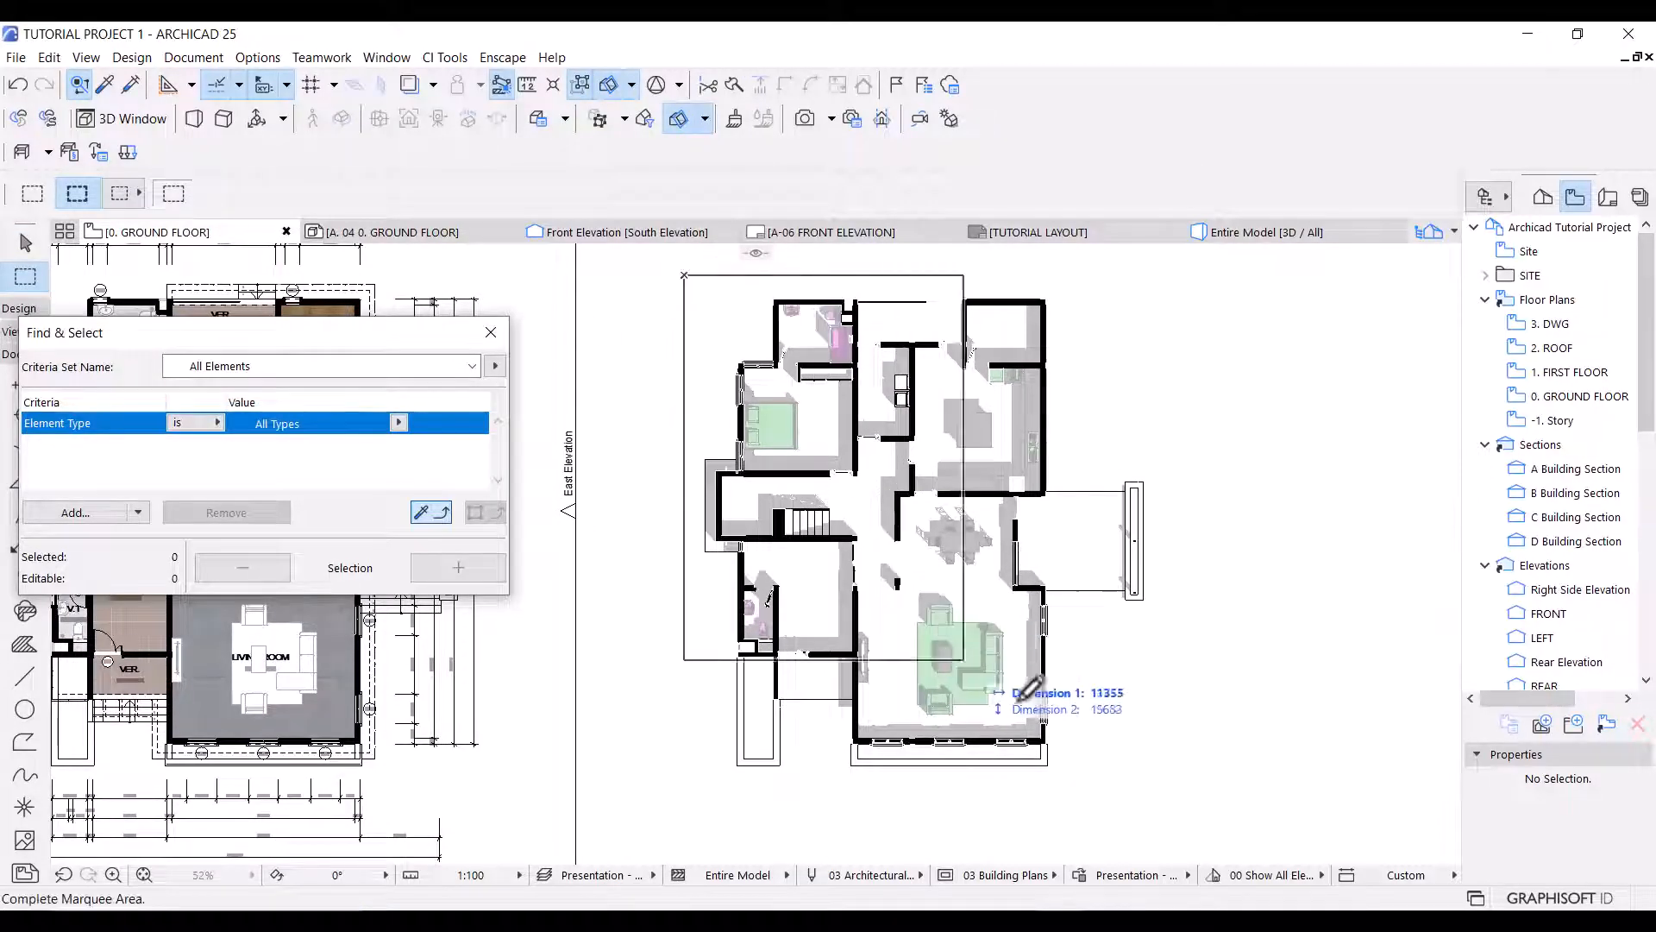
pyautogui.click(1167, 818)
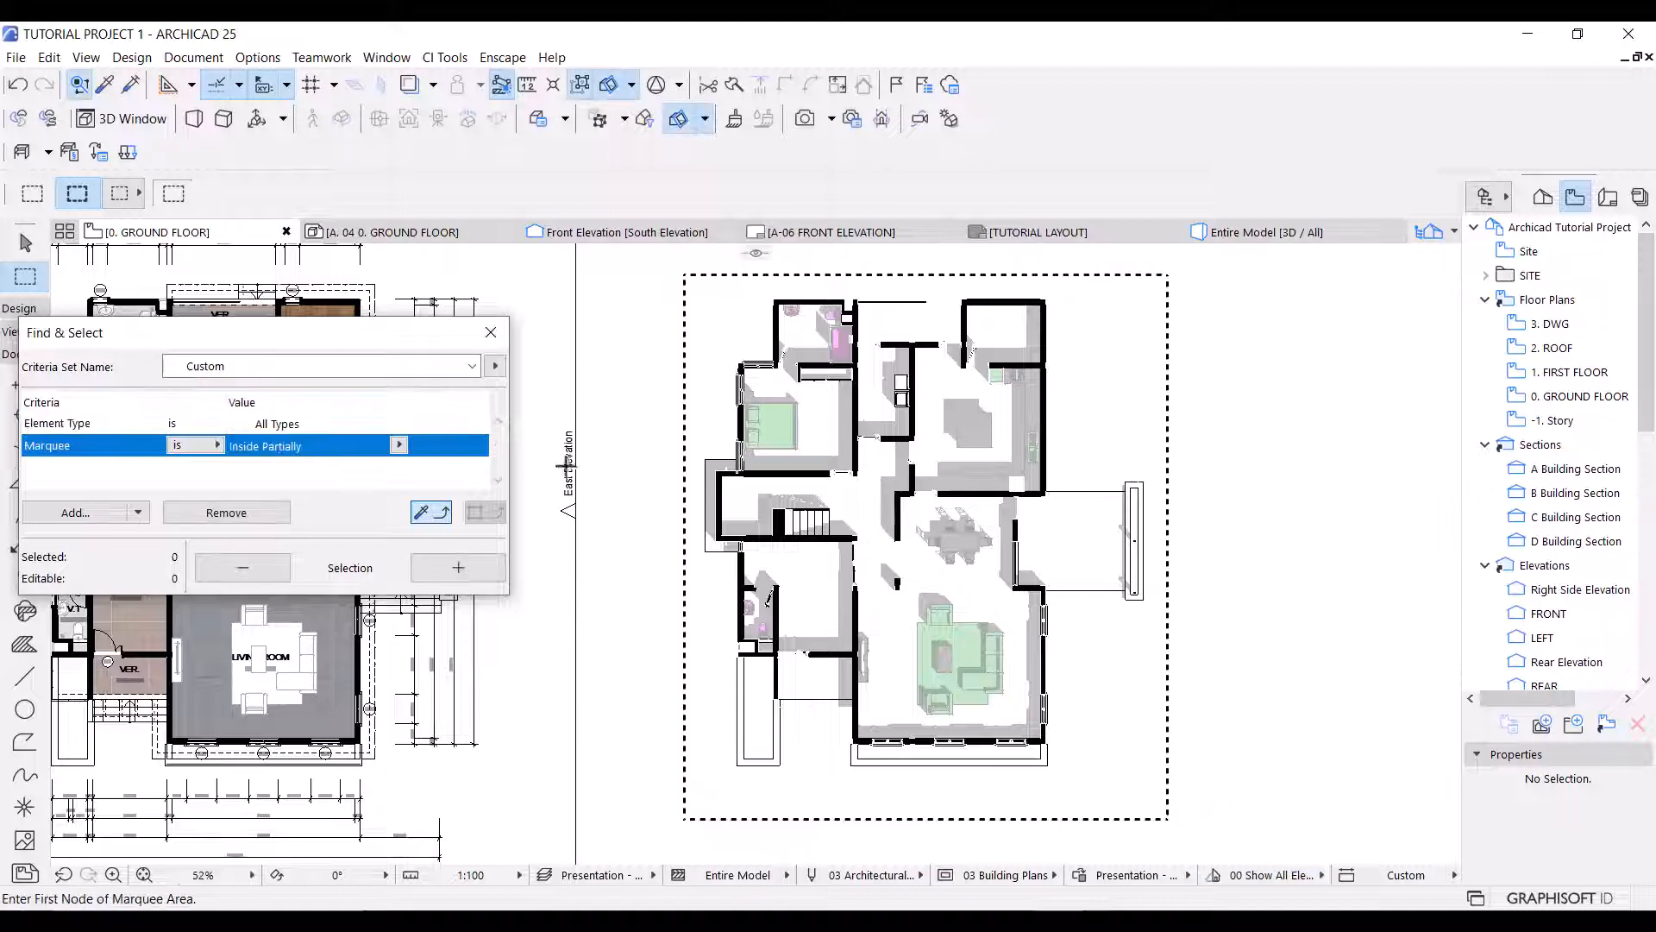
# Add the Floor Plan and Section criteria Fill and Pen to the Find & Select search.
pyautogui.click(138, 513)
pyautogui.click(520, 354)
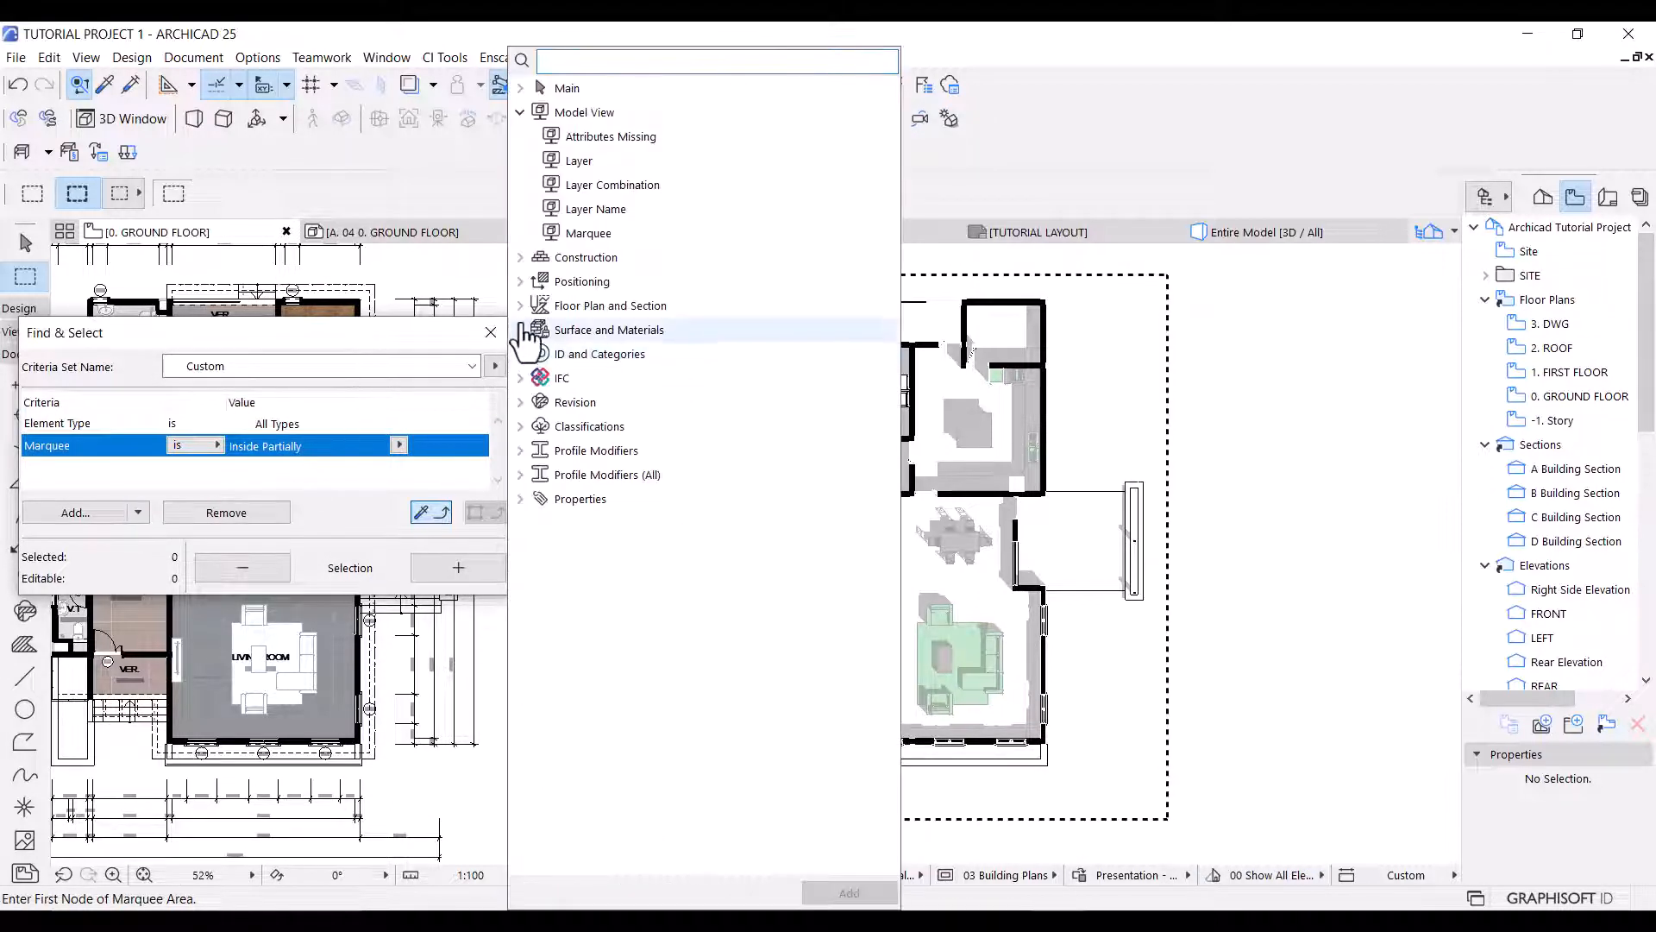
pyautogui.click(521, 309)
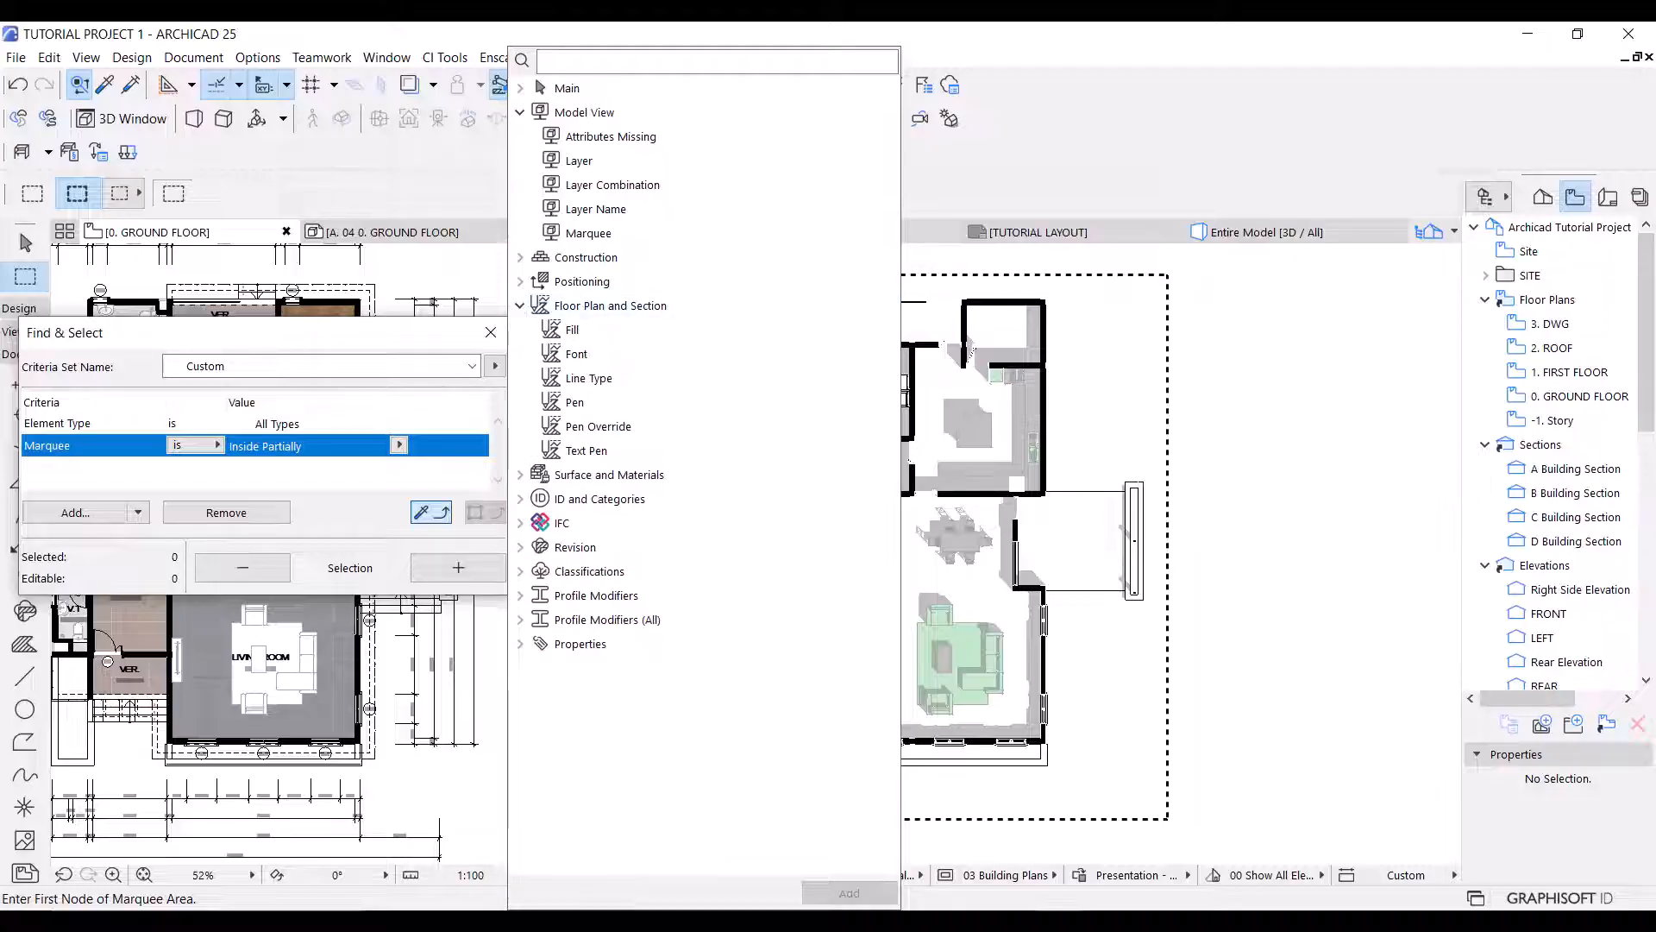
pyautogui.click(615, 345)
pyautogui.doubleClick(615, 345)
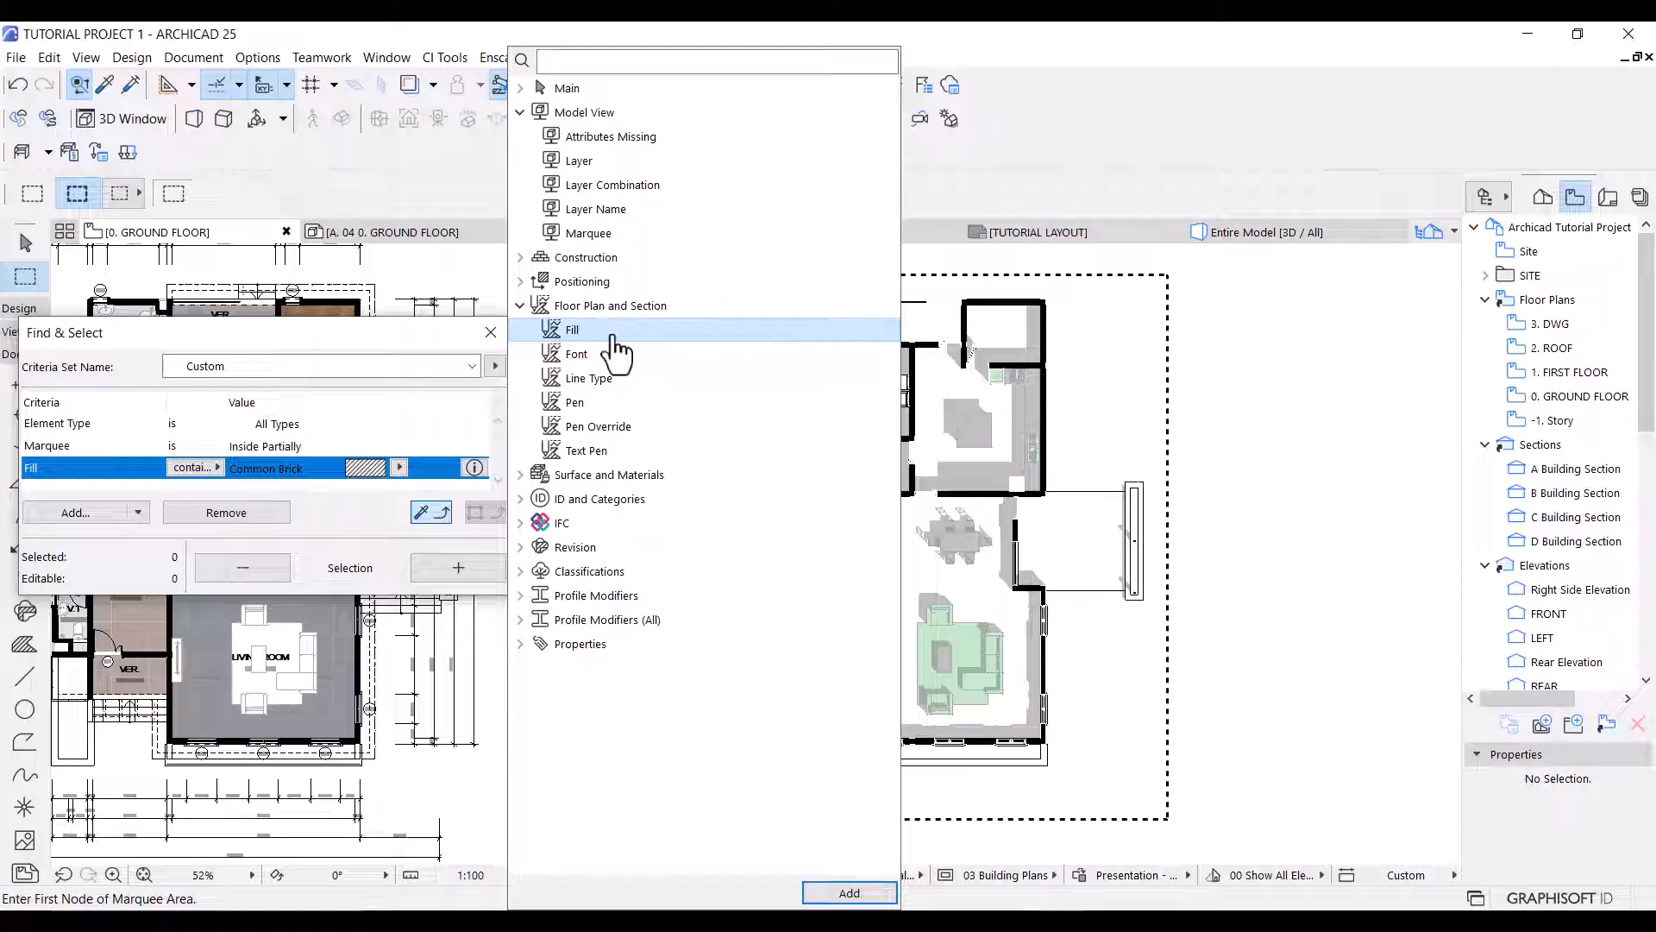
pyautogui.click(579, 403)
pyautogui.doubleClick(580, 404)
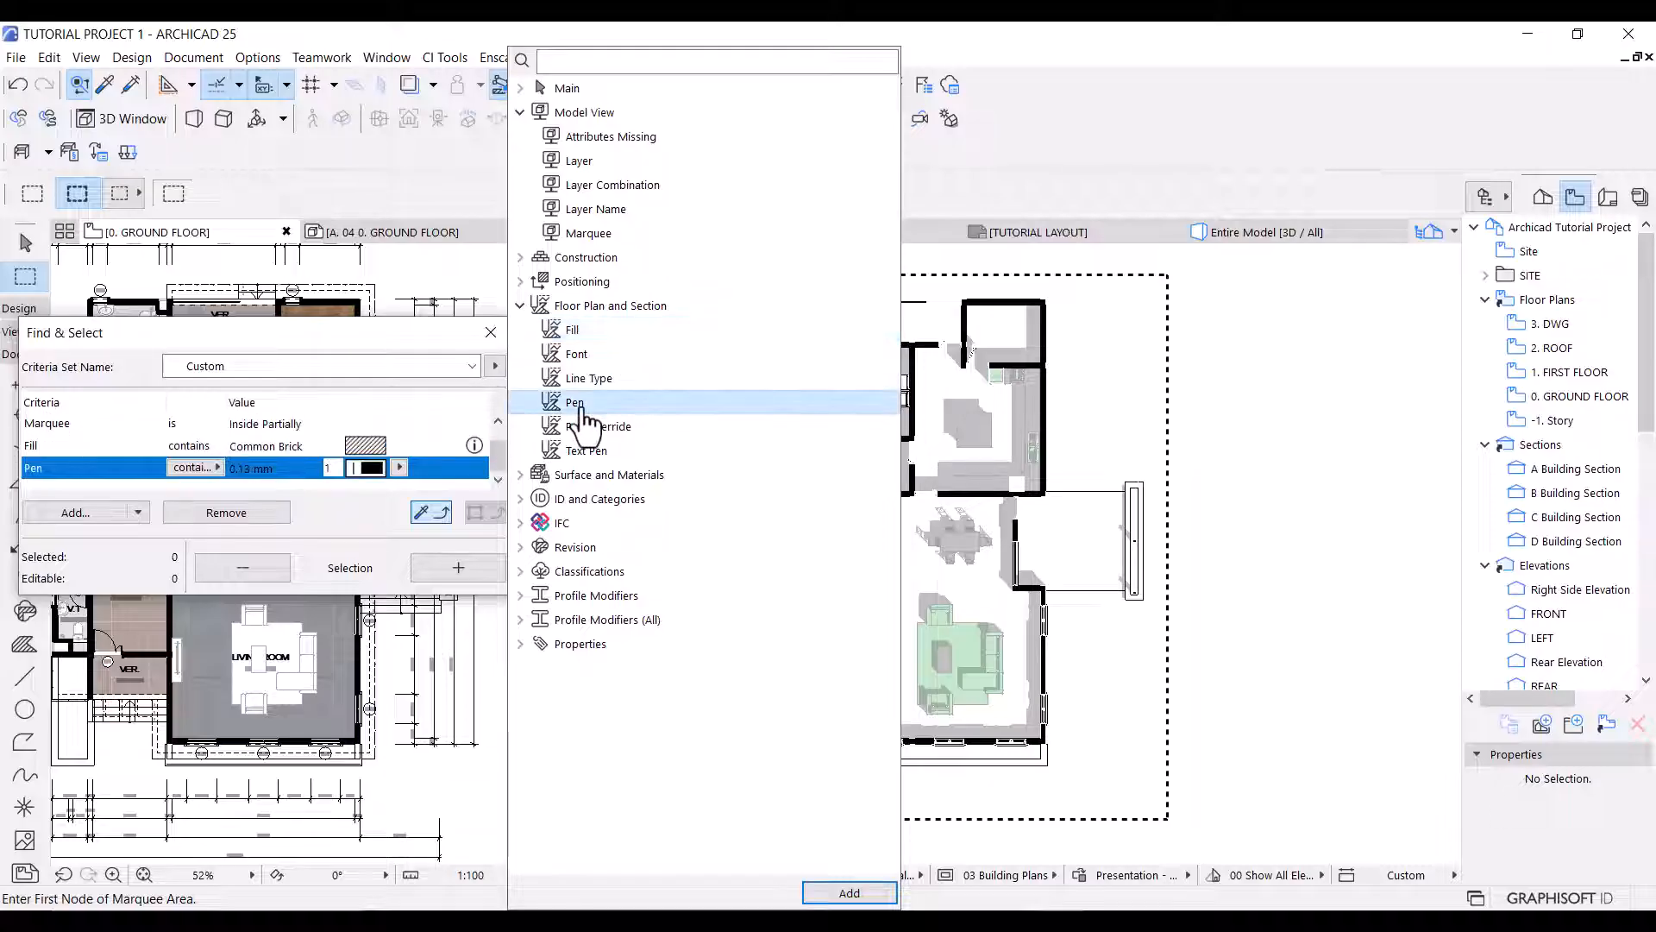
# Set the search criteria to the 50 % fill and pen 2 (0.15 mm), and select all matching elements within the marquee.
pyautogui.click(369, 444)
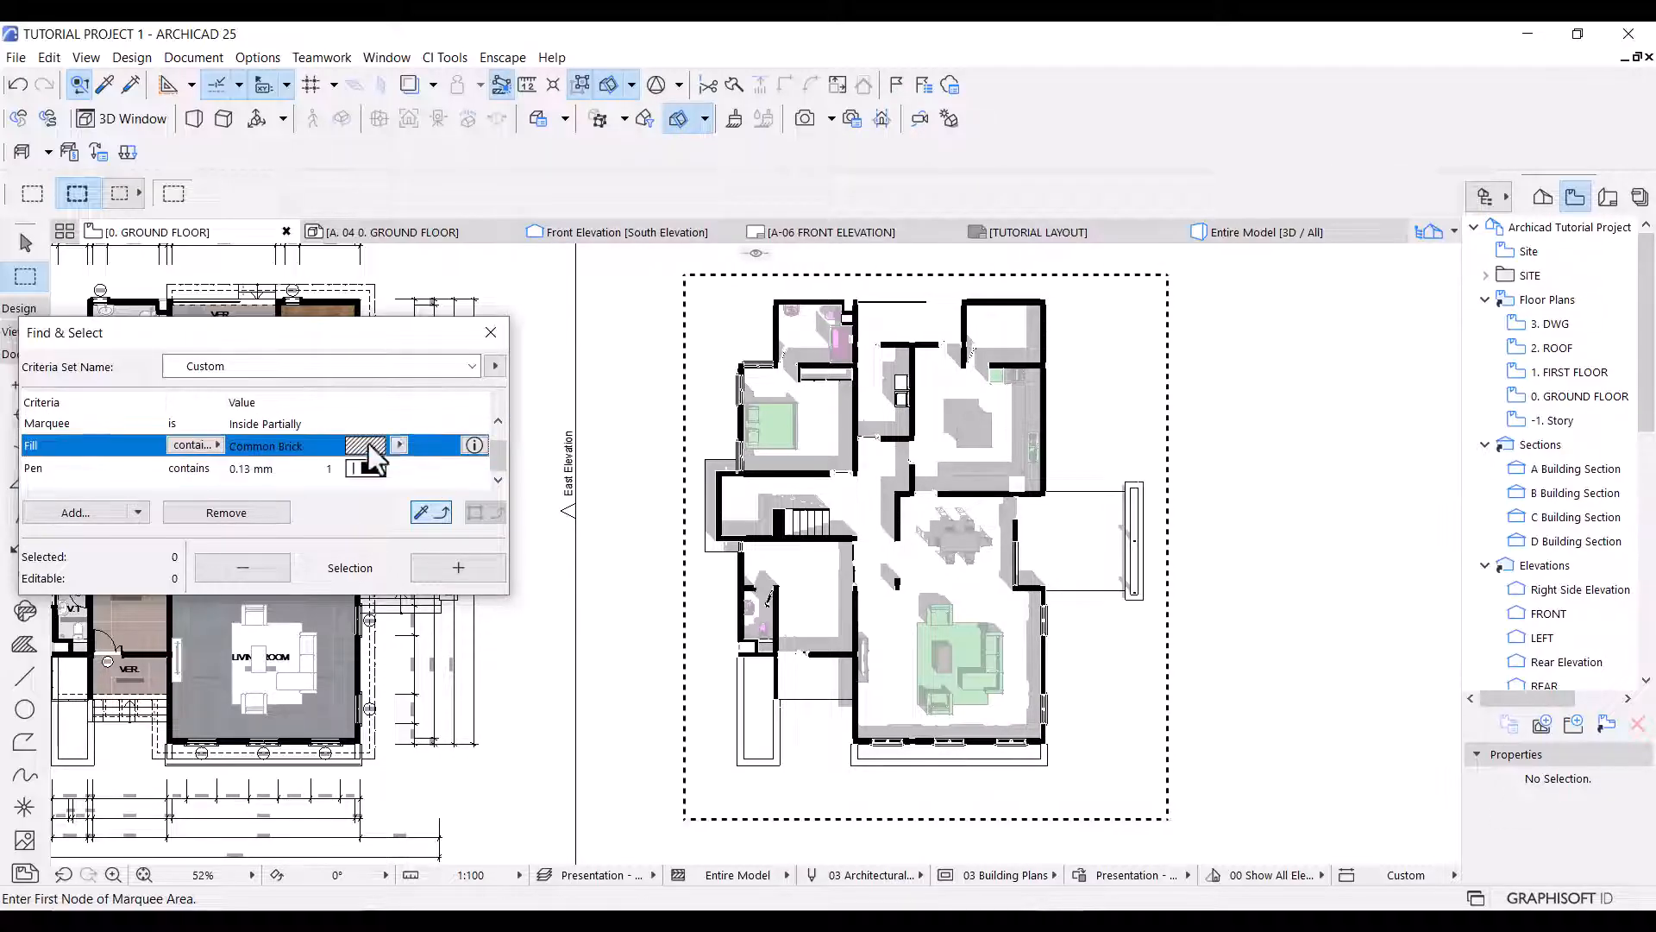
pyautogui.click(398, 445)
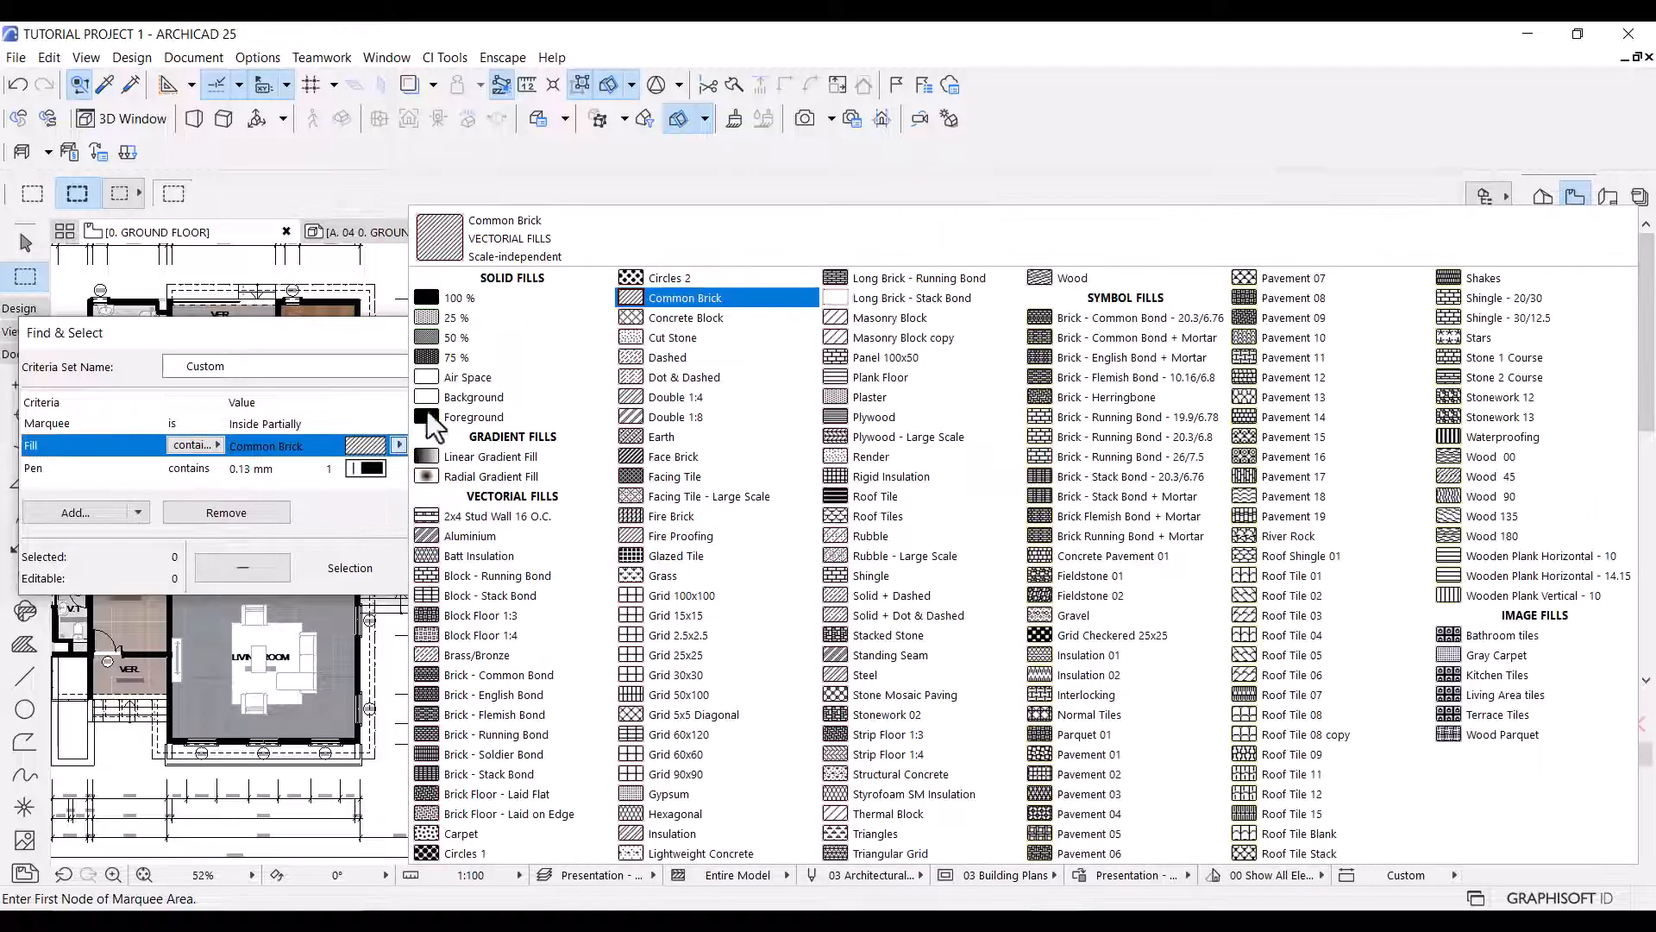
pyautogui.click(457, 338)
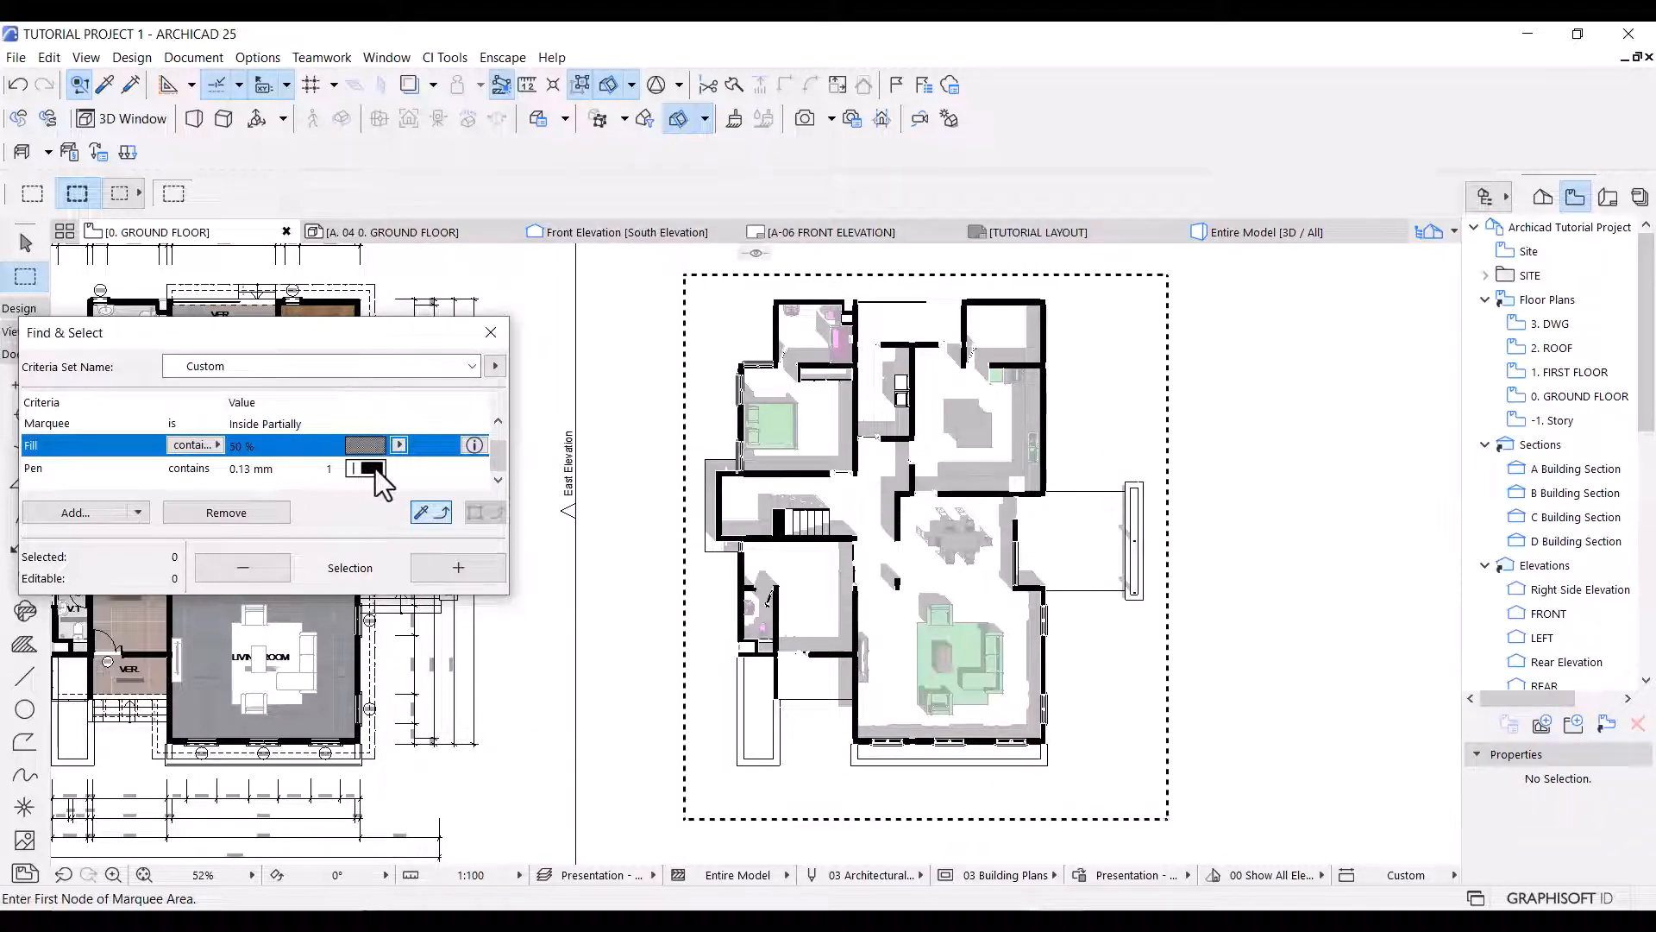
pyautogui.click(376, 473)
pyautogui.click(398, 468)
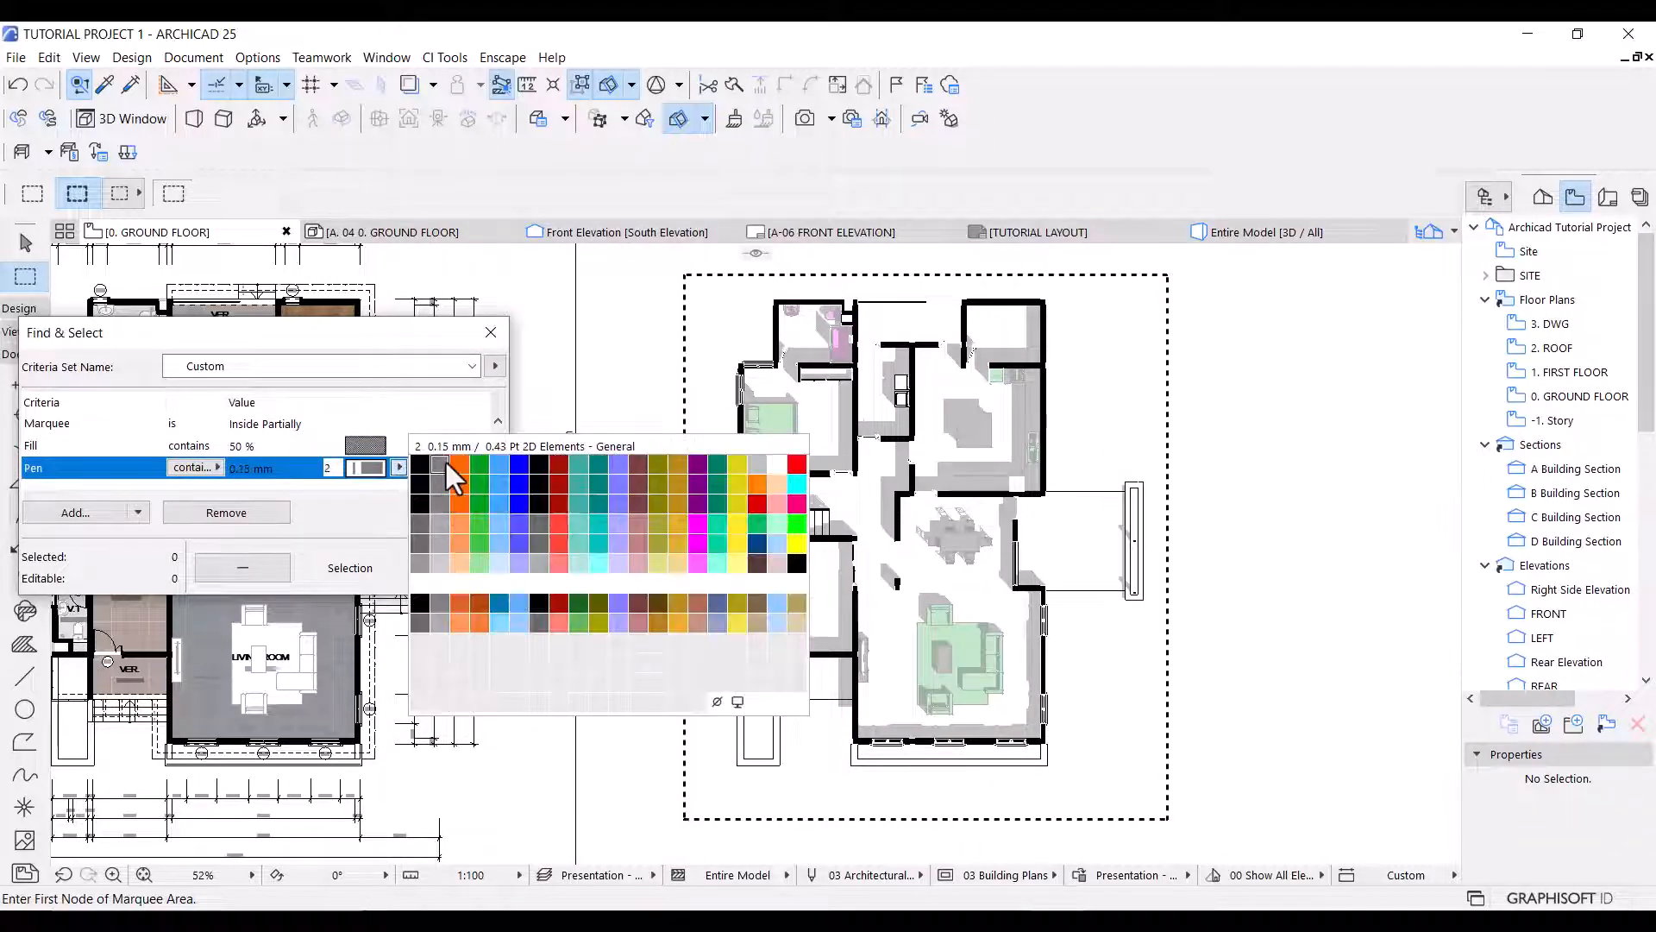
pyautogui.click(442, 470)
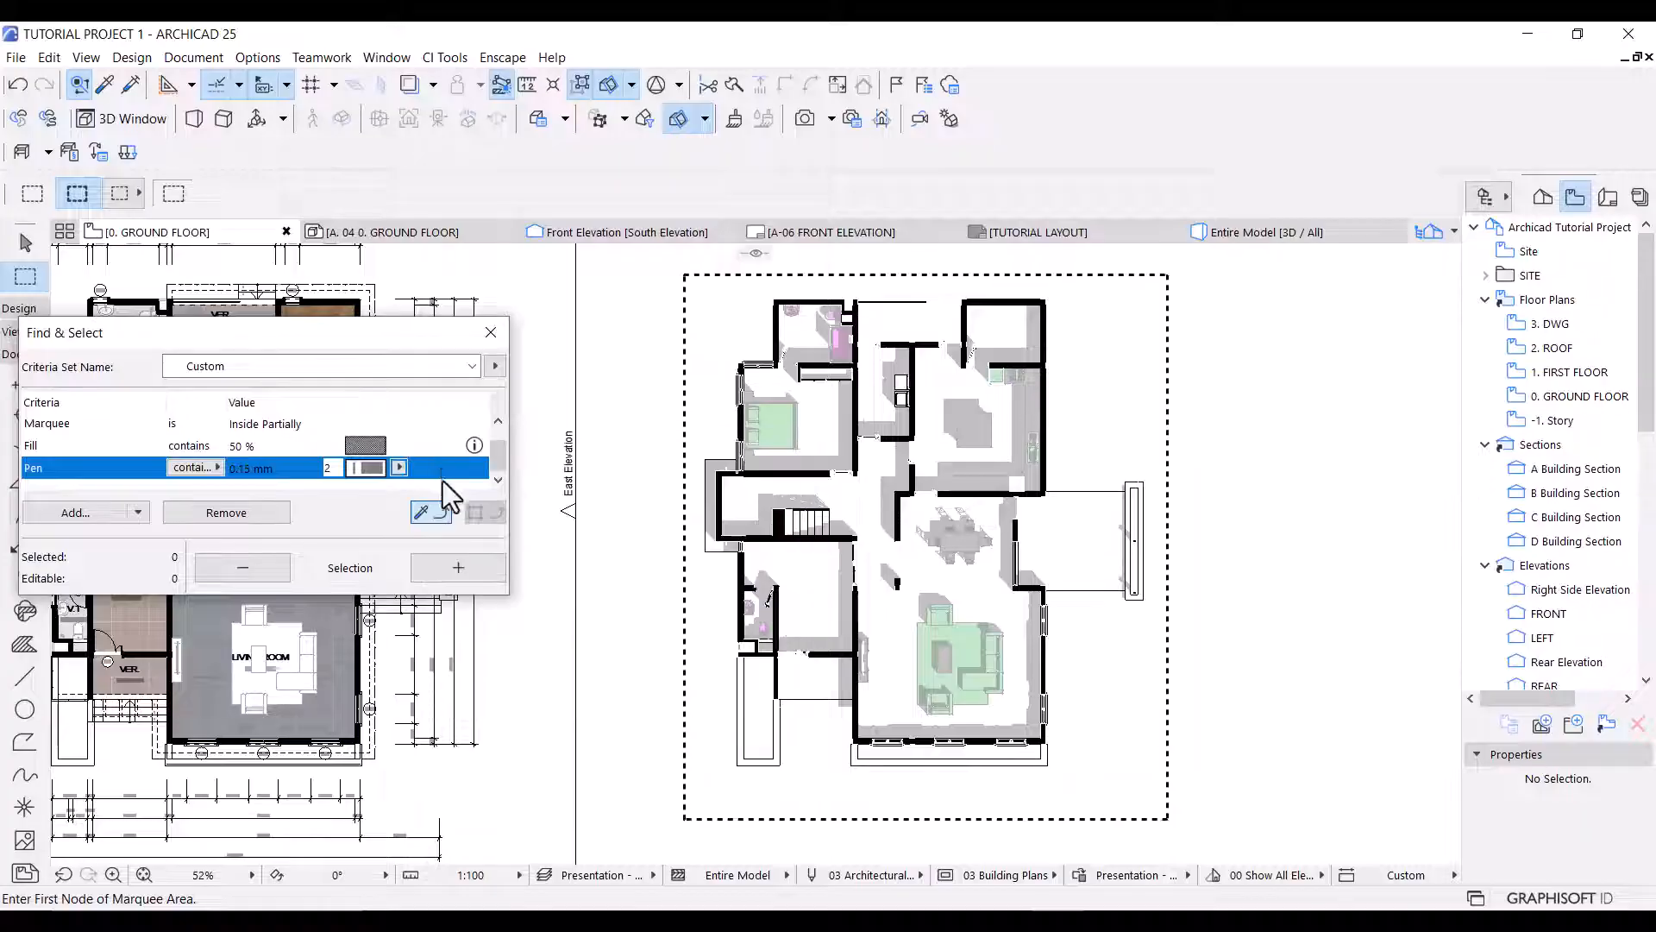
pyautogui.click(426, 566)
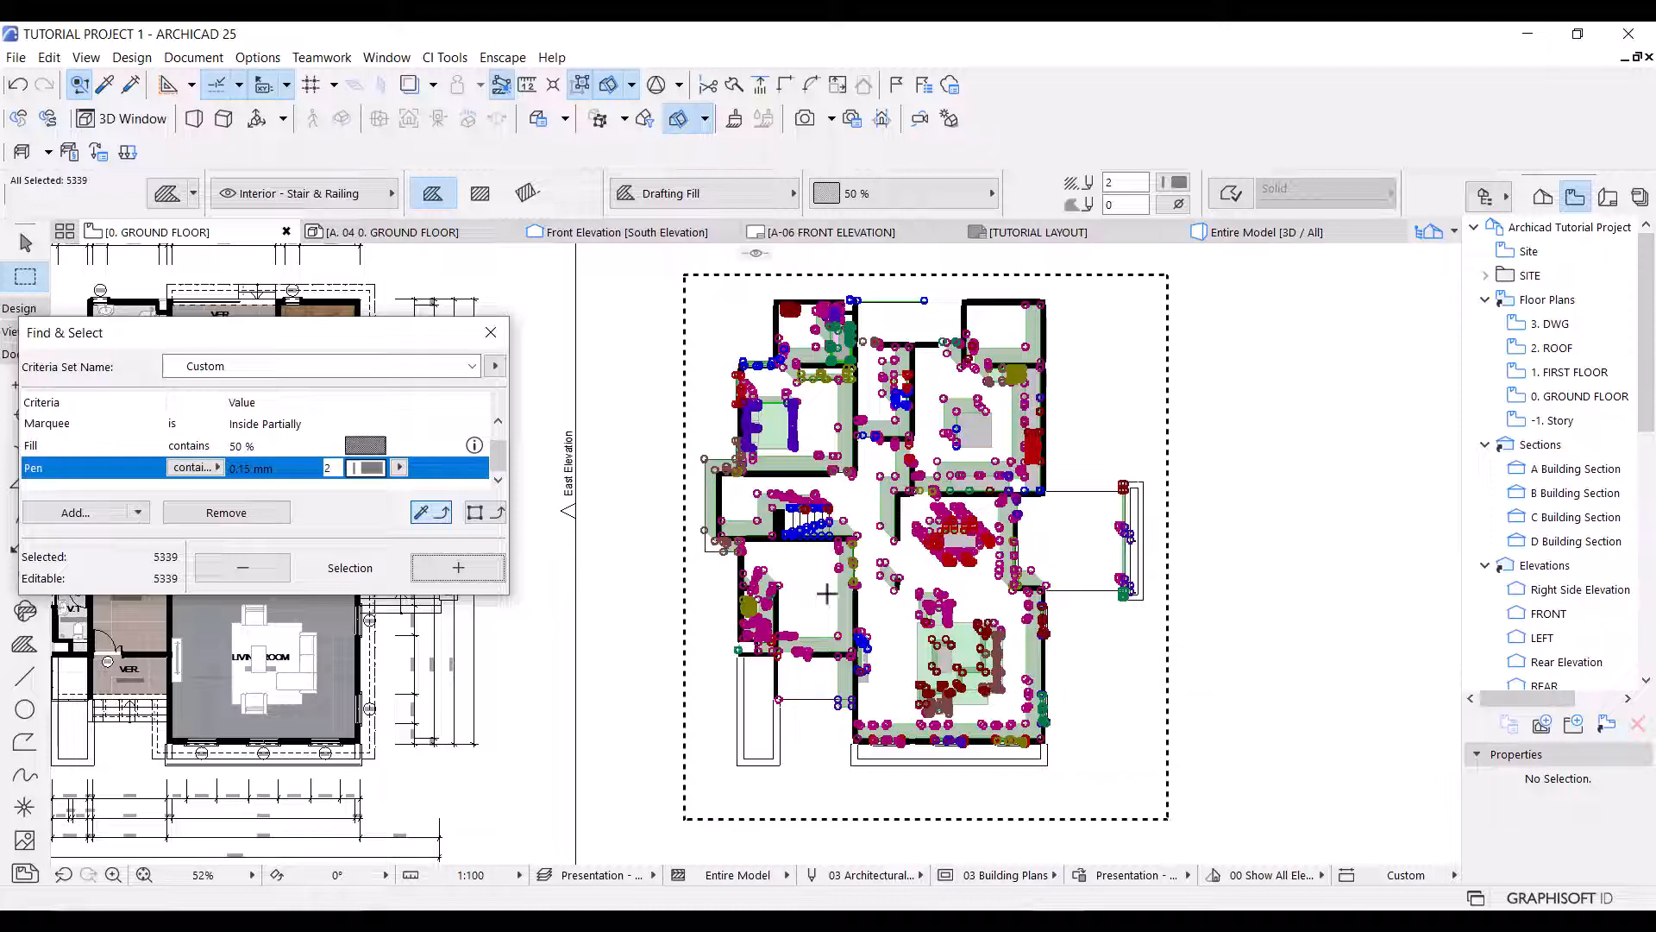
# Drag a copy of the selected shadows onto the ground floor plan, aligning the outer lower-left corner of the entrance projection in both drawings.
pyautogui.scroll(5, 731, 781)
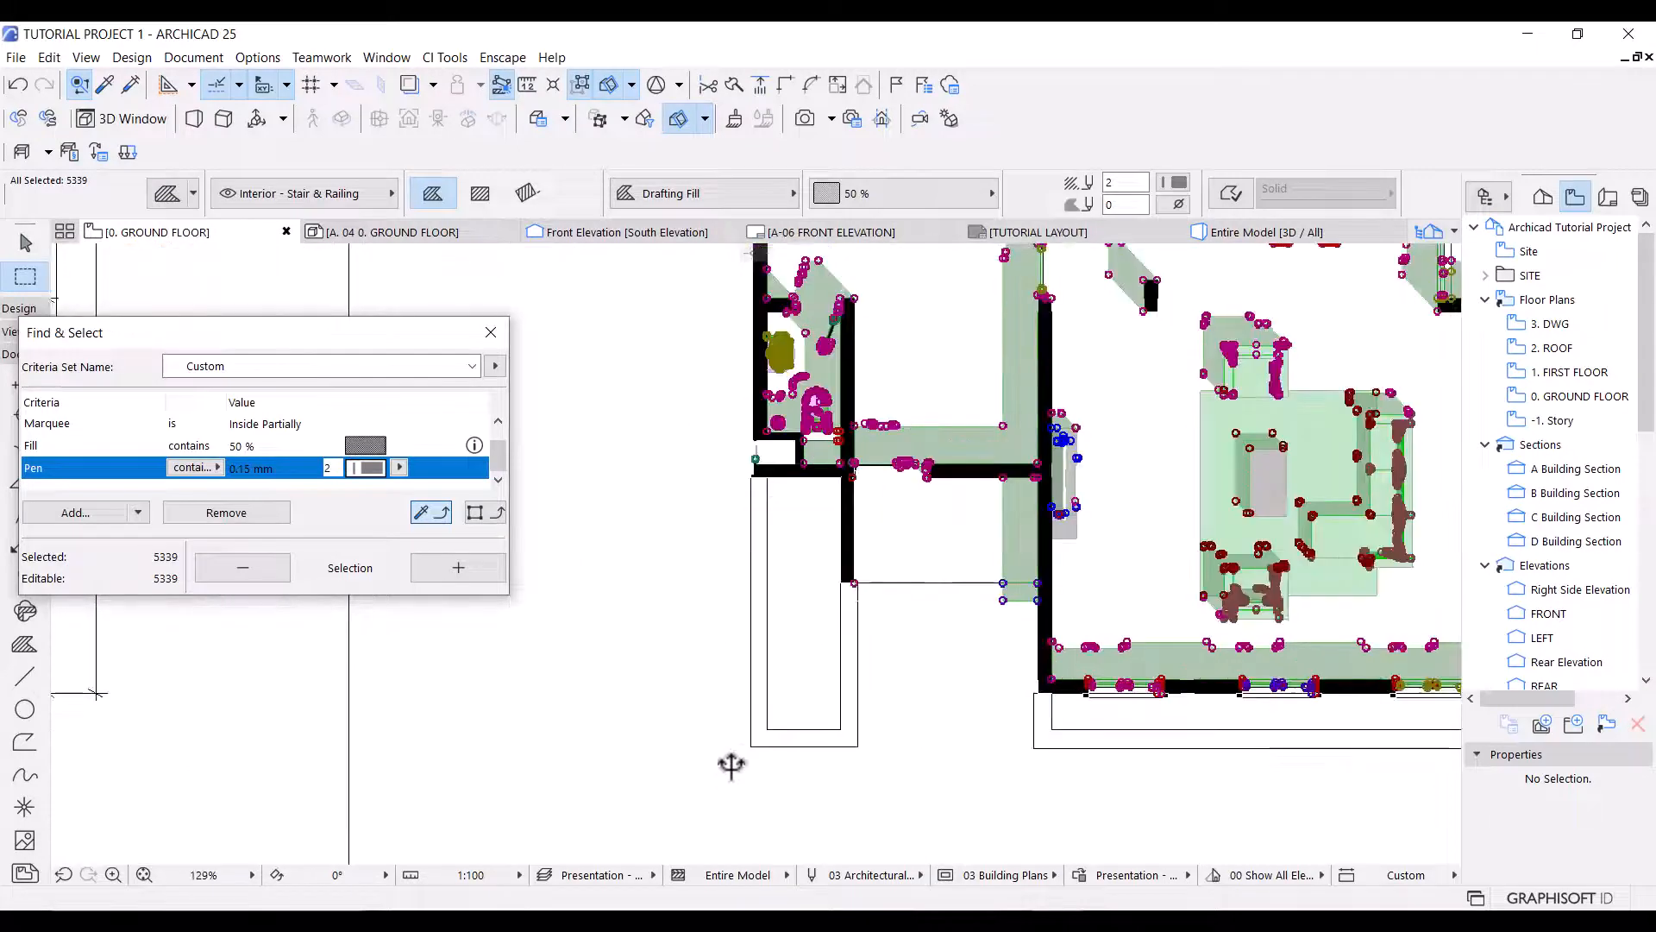
pyautogui.hotkey('ctrl', 'd')
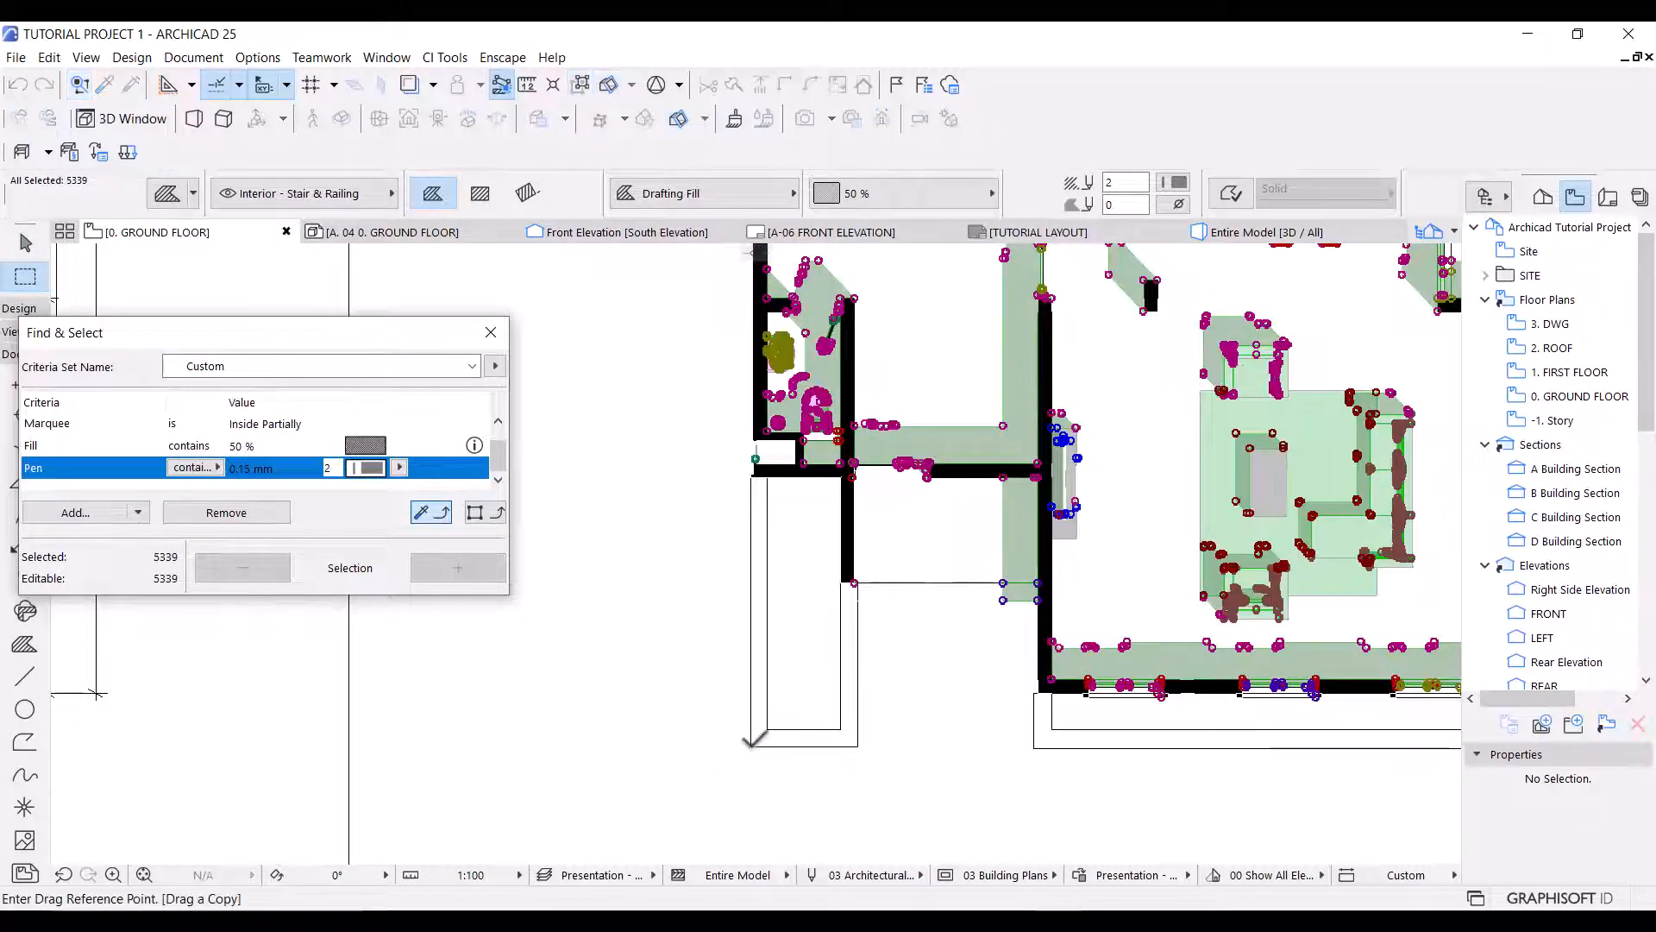
pyautogui.click(750, 746)
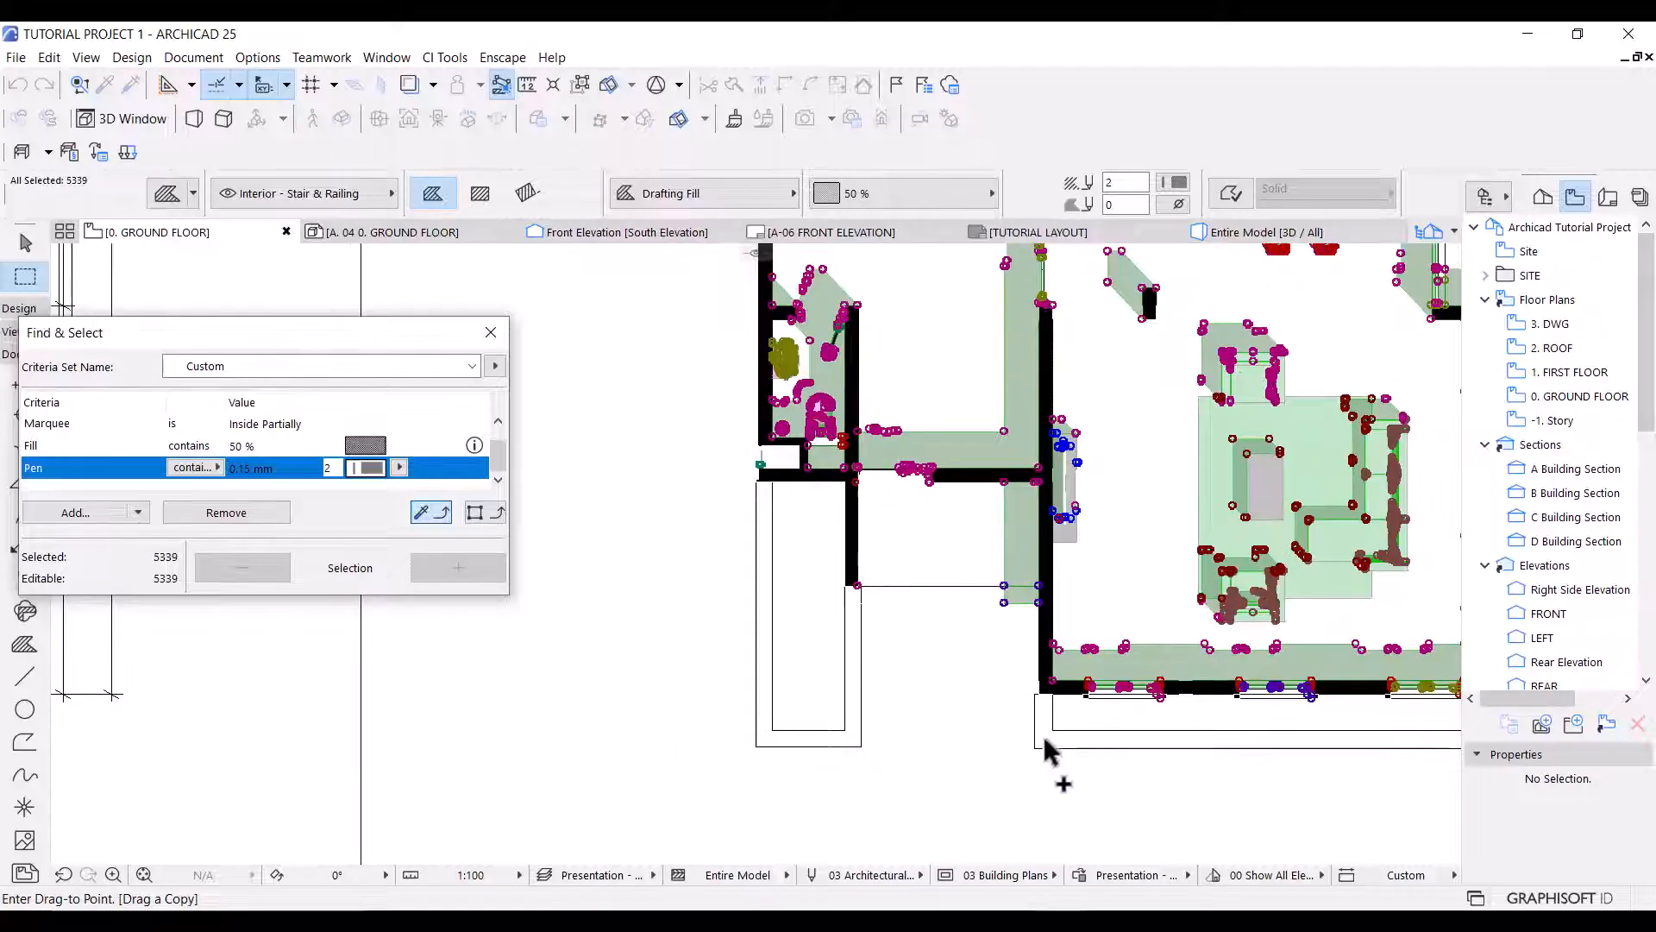
pyautogui.scroll(-5, 1042, 732)
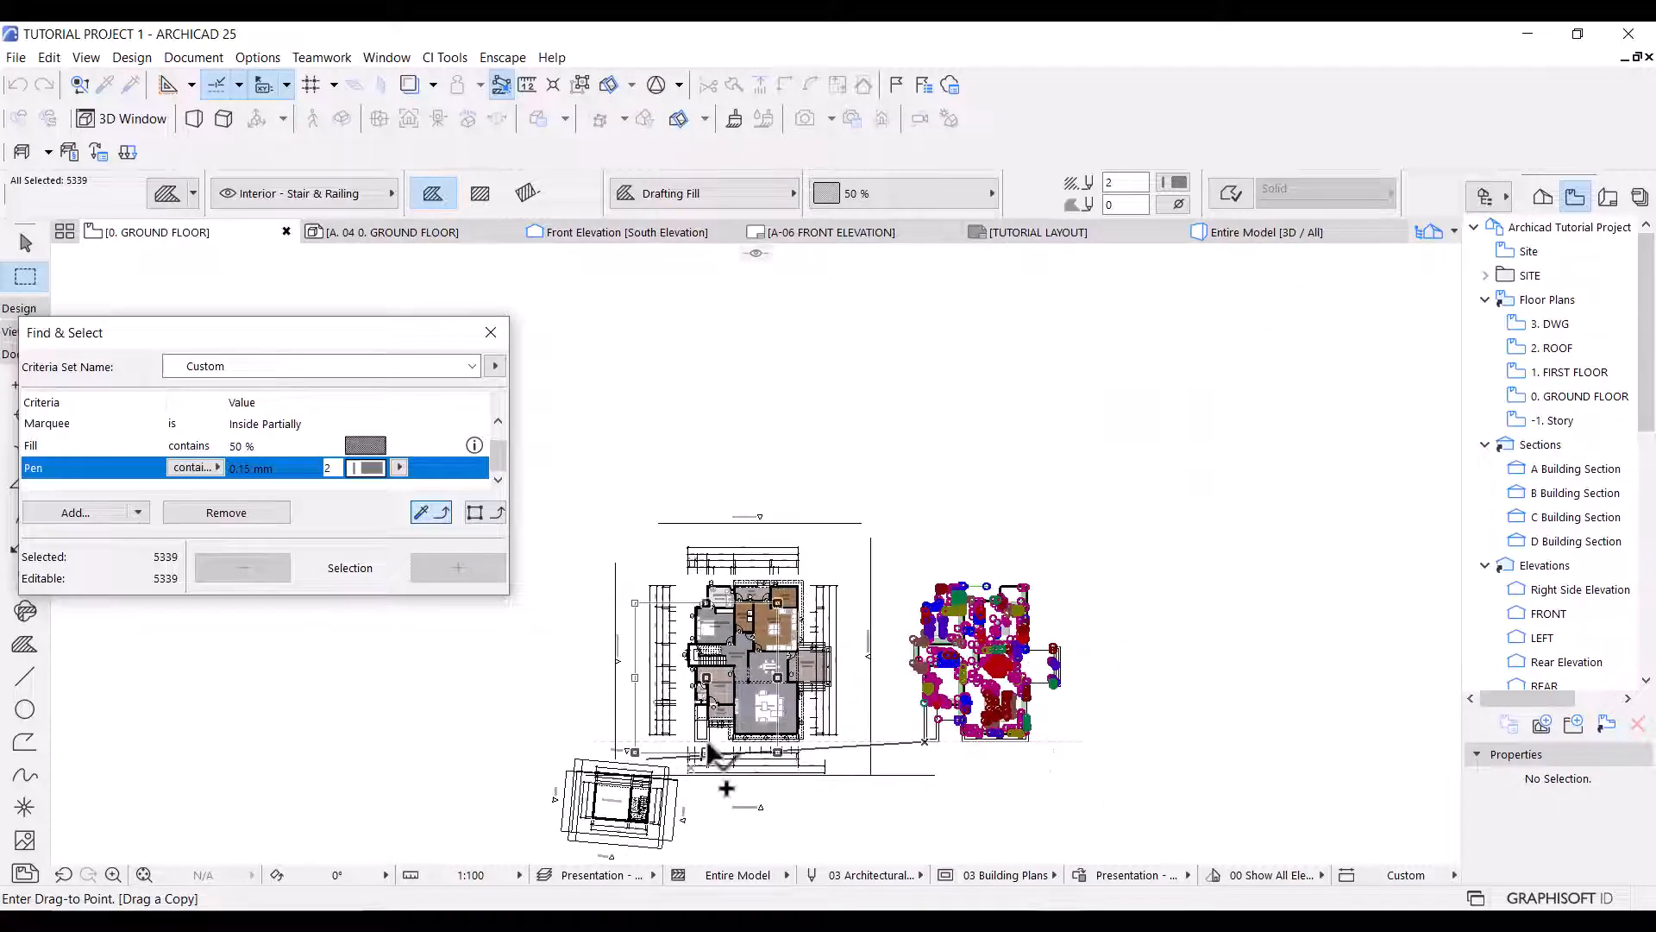
pyautogui.scroll(4, 703, 759)
pyautogui.scroll(3, 695, 742)
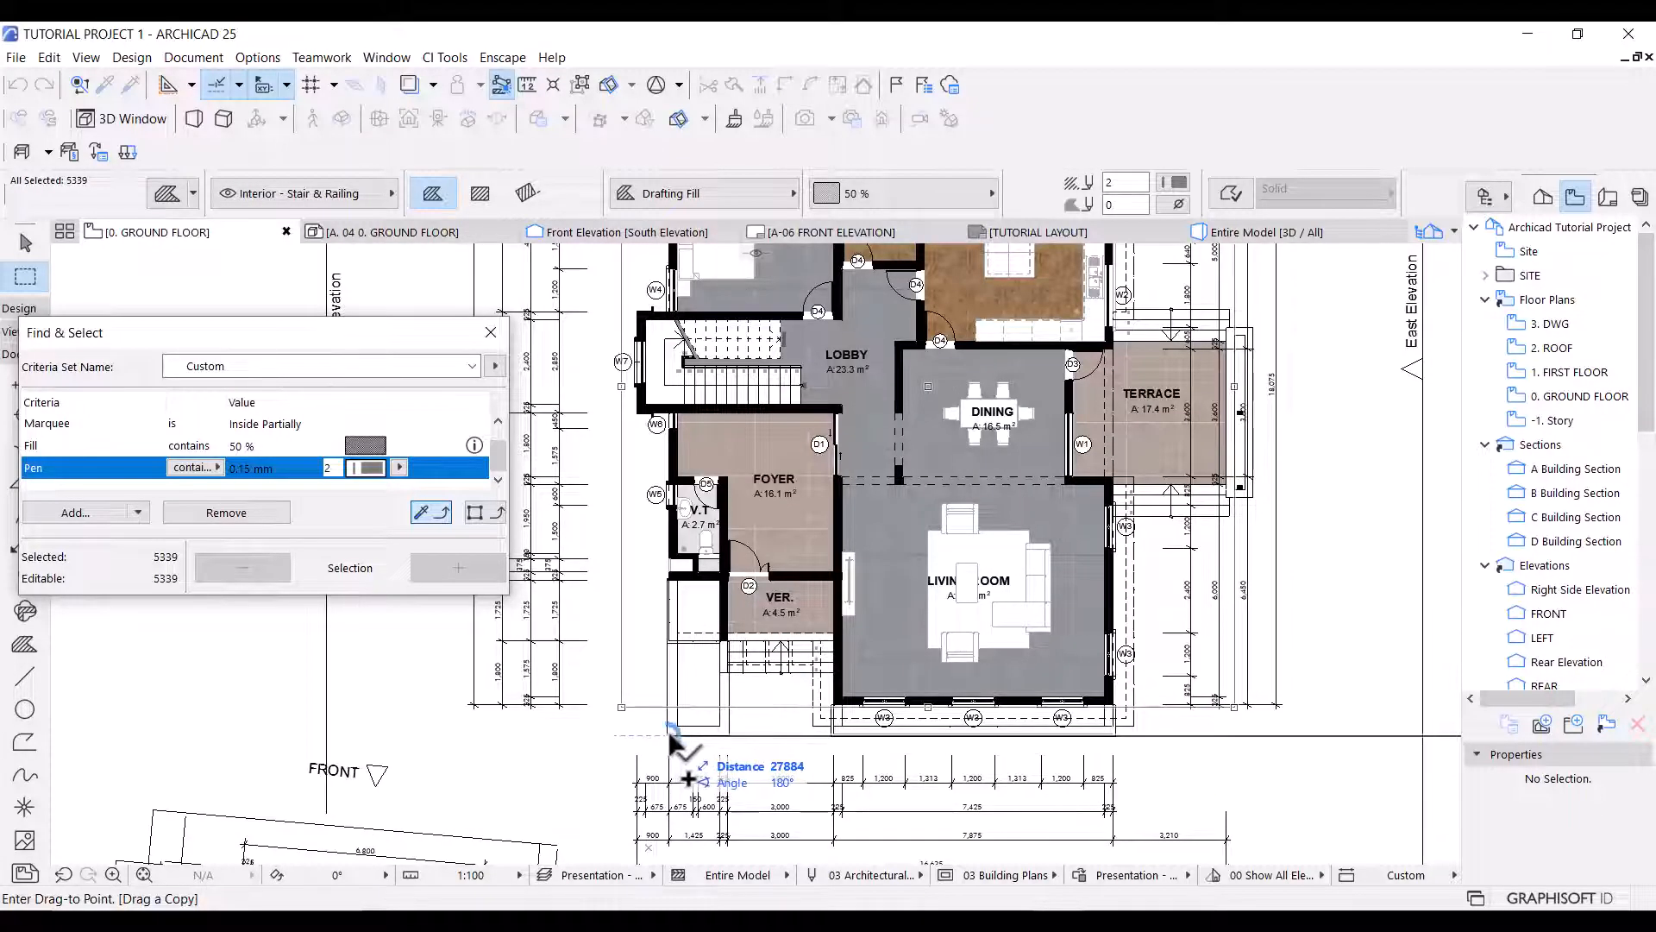
pyautogui.click(670, 735)
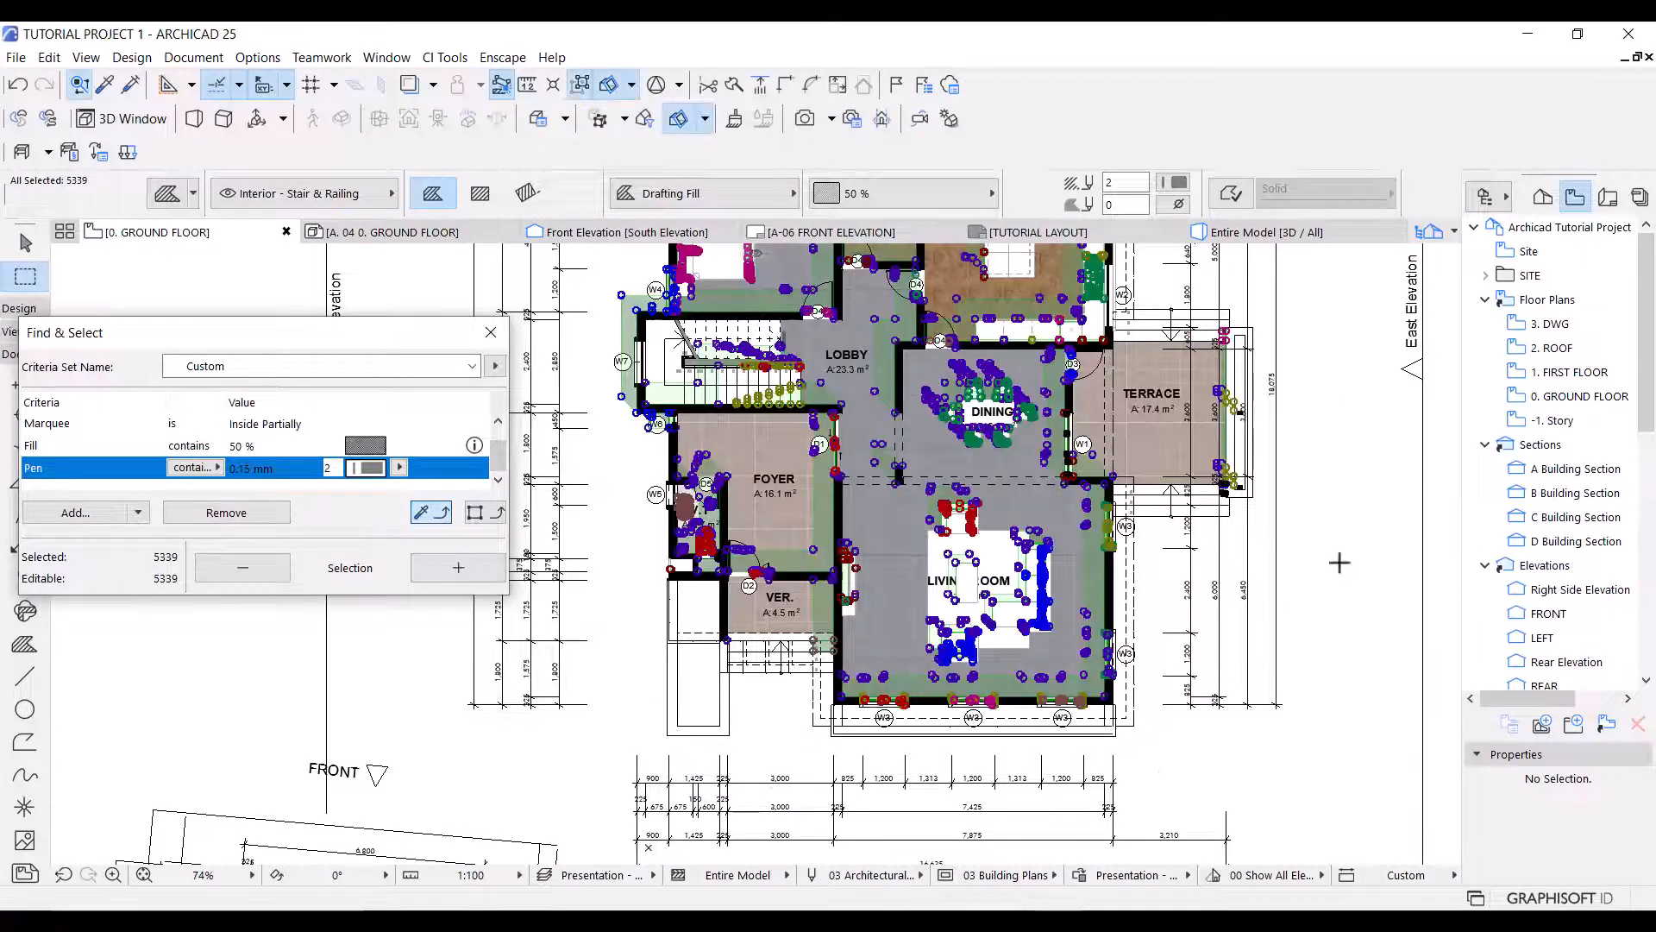
# Group the copied shadow elements and bring them to the front of the display order.
pyautogui.hotkey('ctrl', 'g')
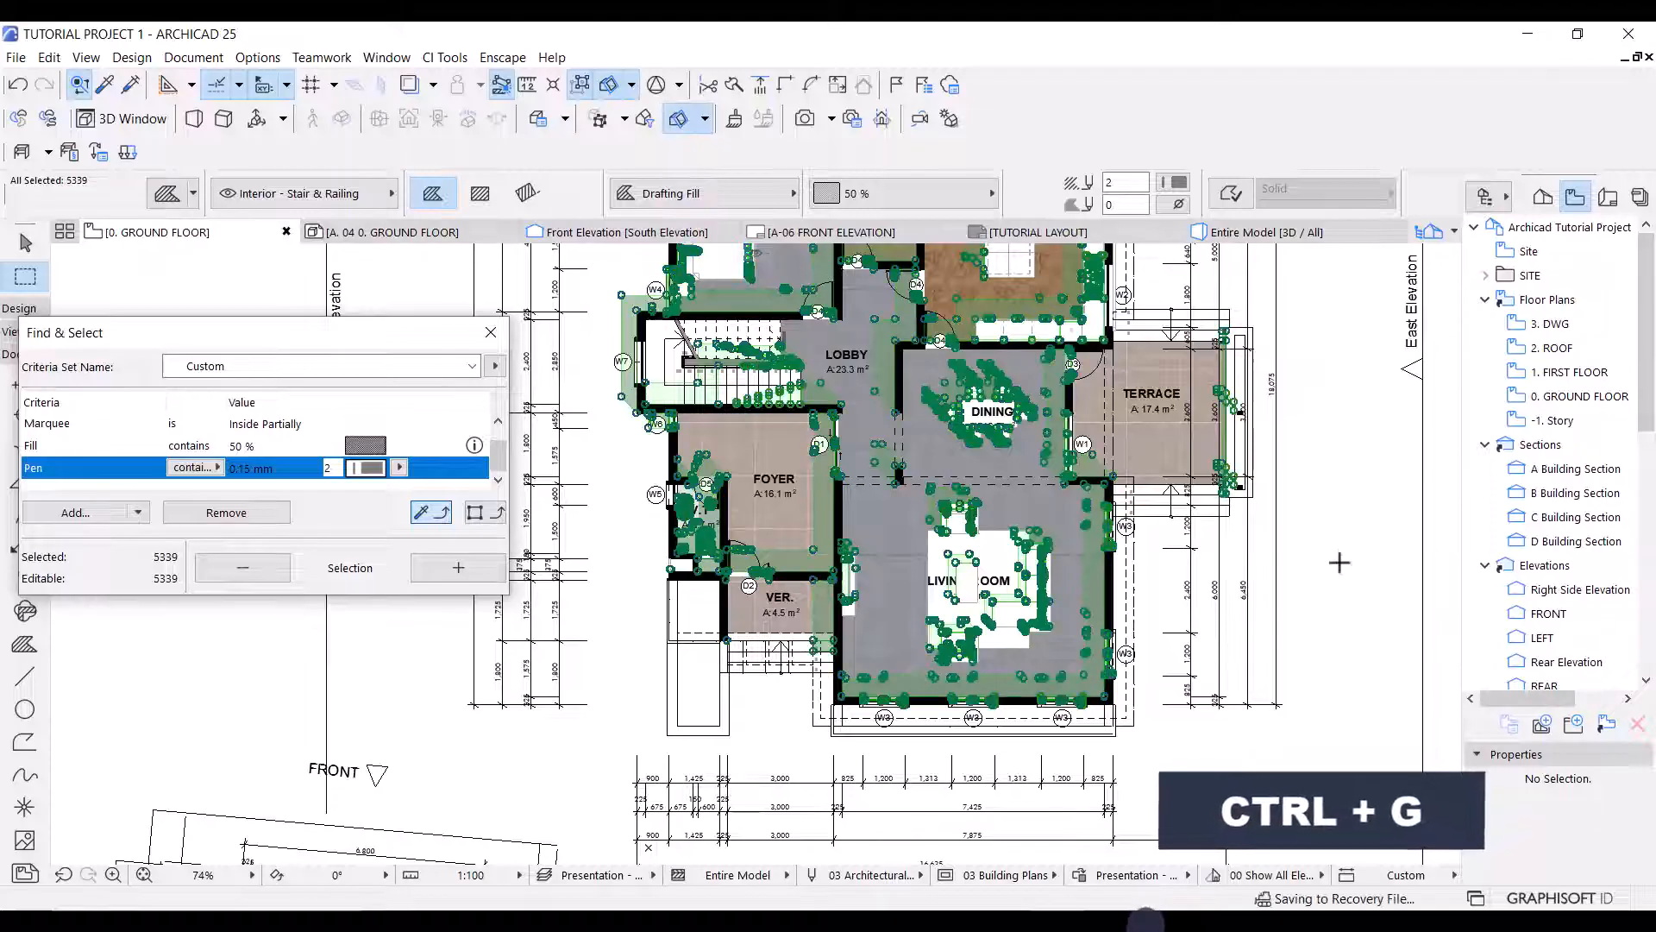
pyautogui.rightClick(1340, 563)
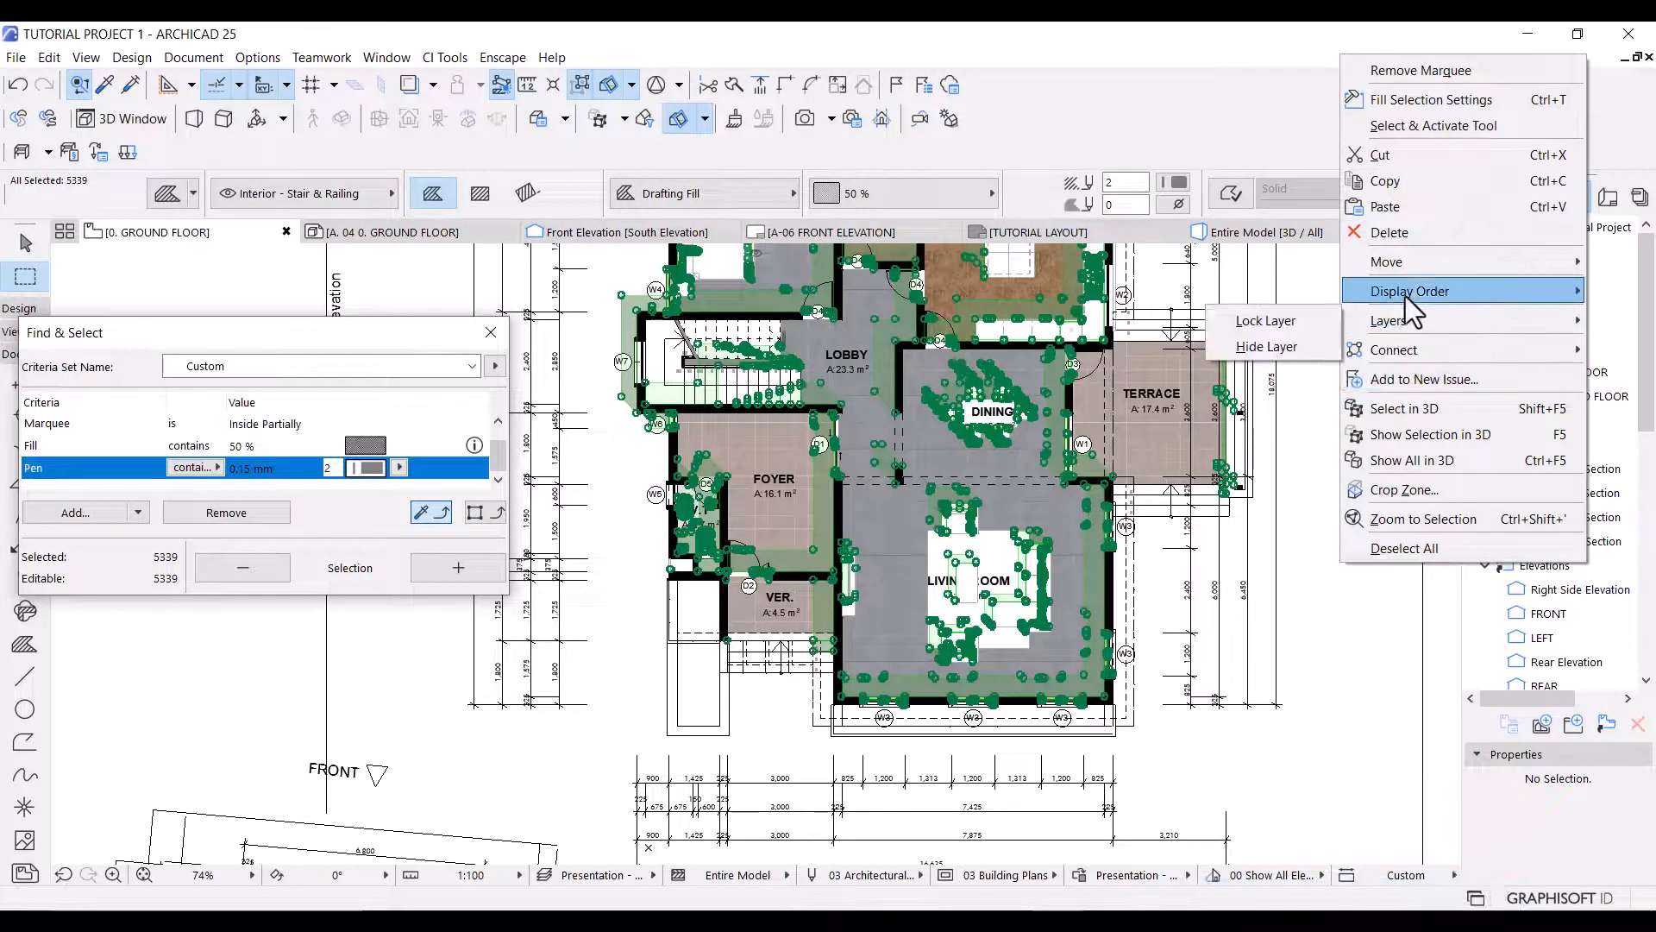
pyautogui.moveTo(1405, 297)
pyautogui.click(1268, 289)
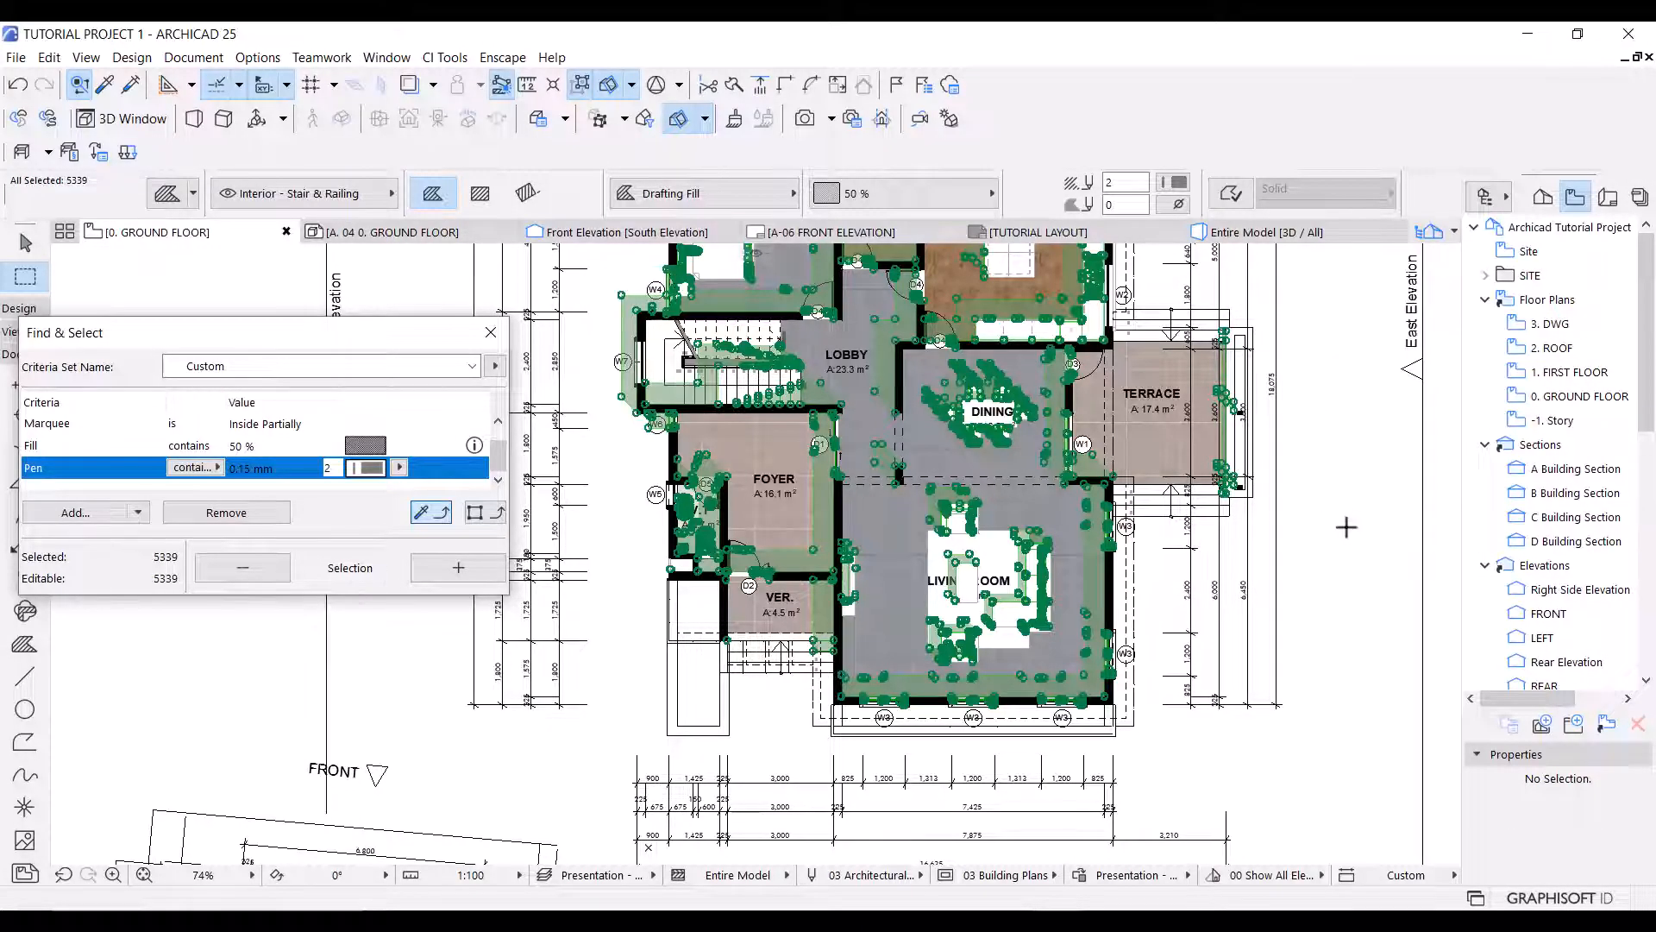
pyautogui.press('Escape')
# Remove the marquee and select the whole pasted drawing beyond the East Elevation marker.
pyautogui.scroll(-4, 971, 584)
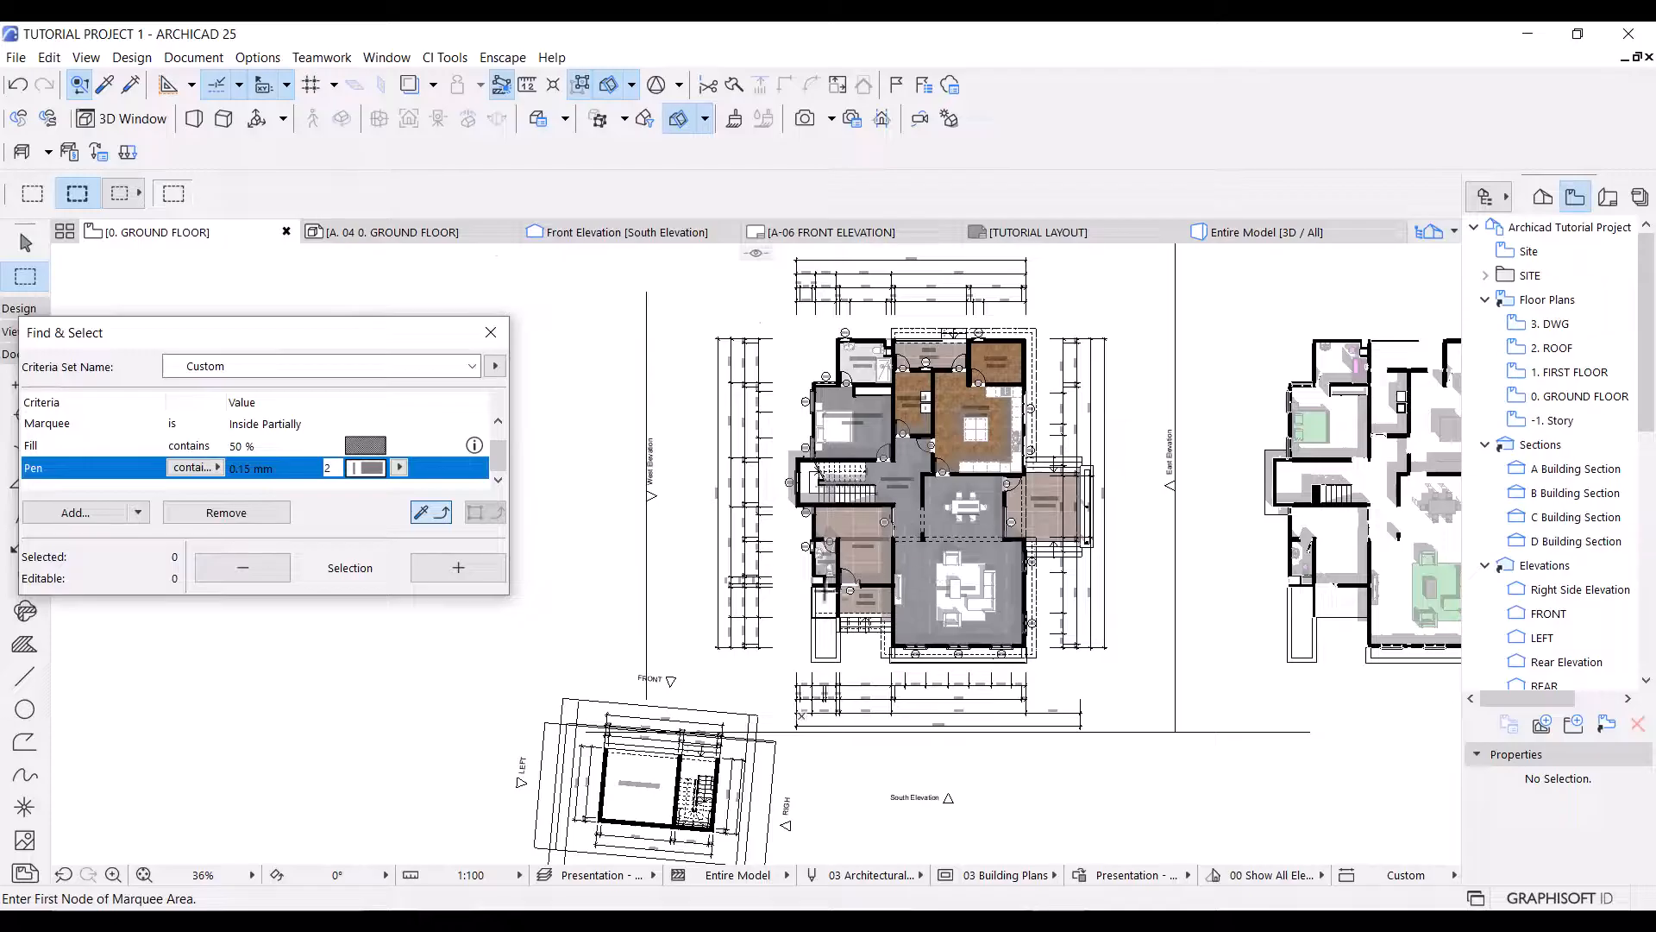
pyautogui.moveTo(825, 592); pyautogui.dragTo(584, 638, button='middle')
pyautogui.press('Escape')
pyautogui.click(1013, 332)
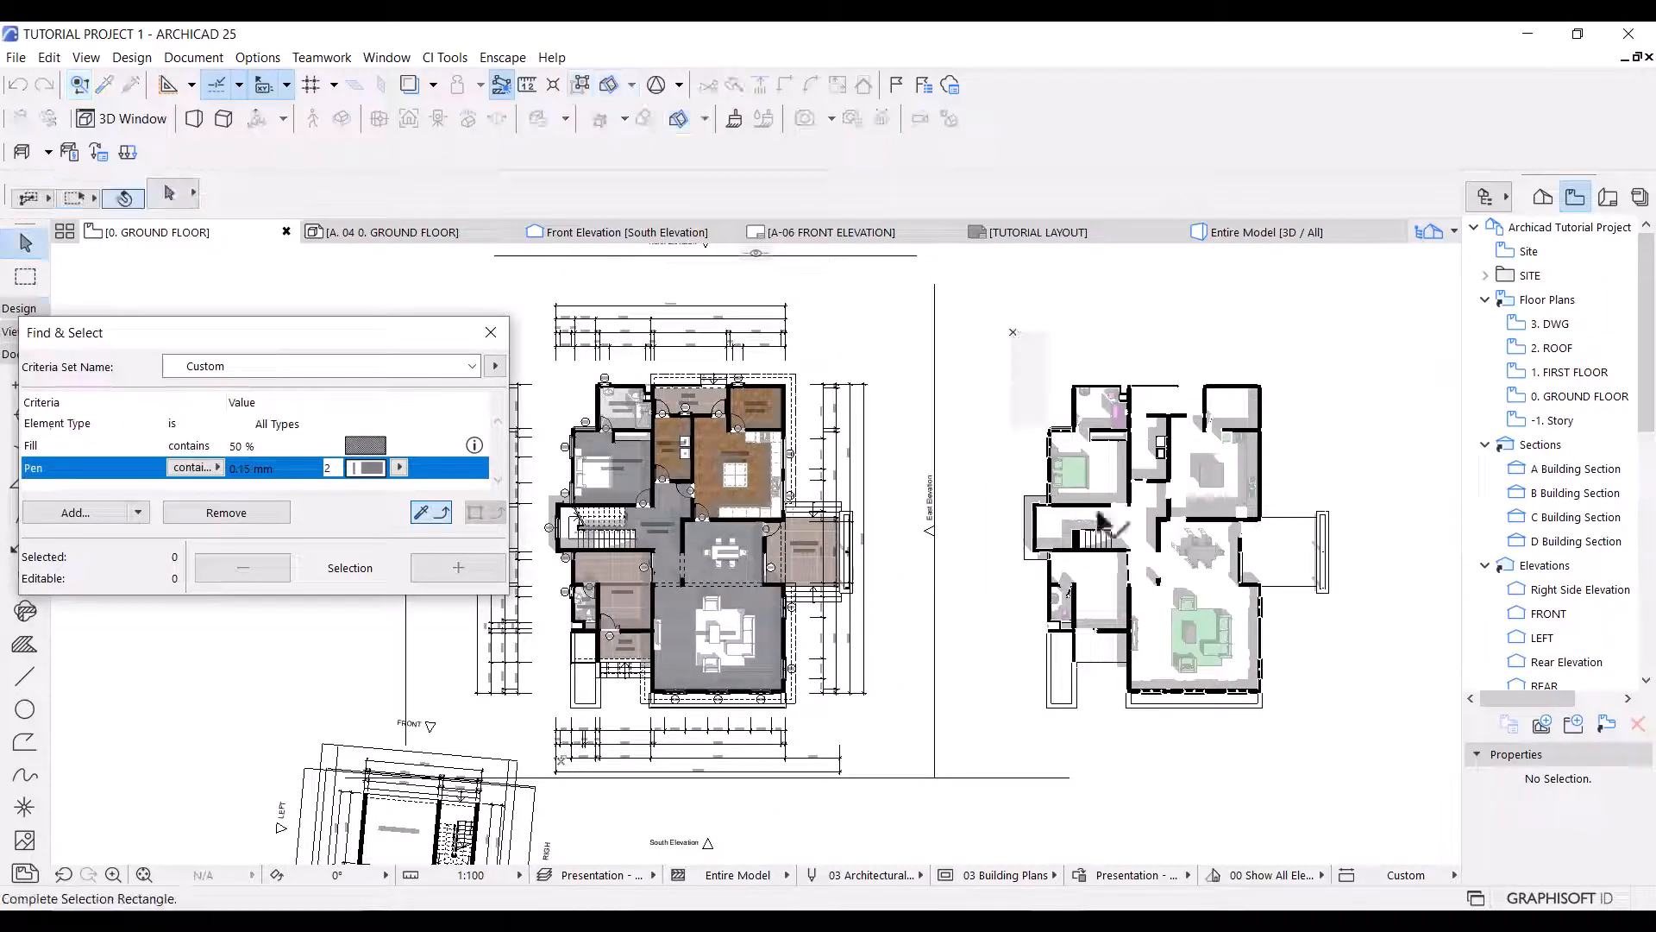
pyautogui.click(1361, 747)
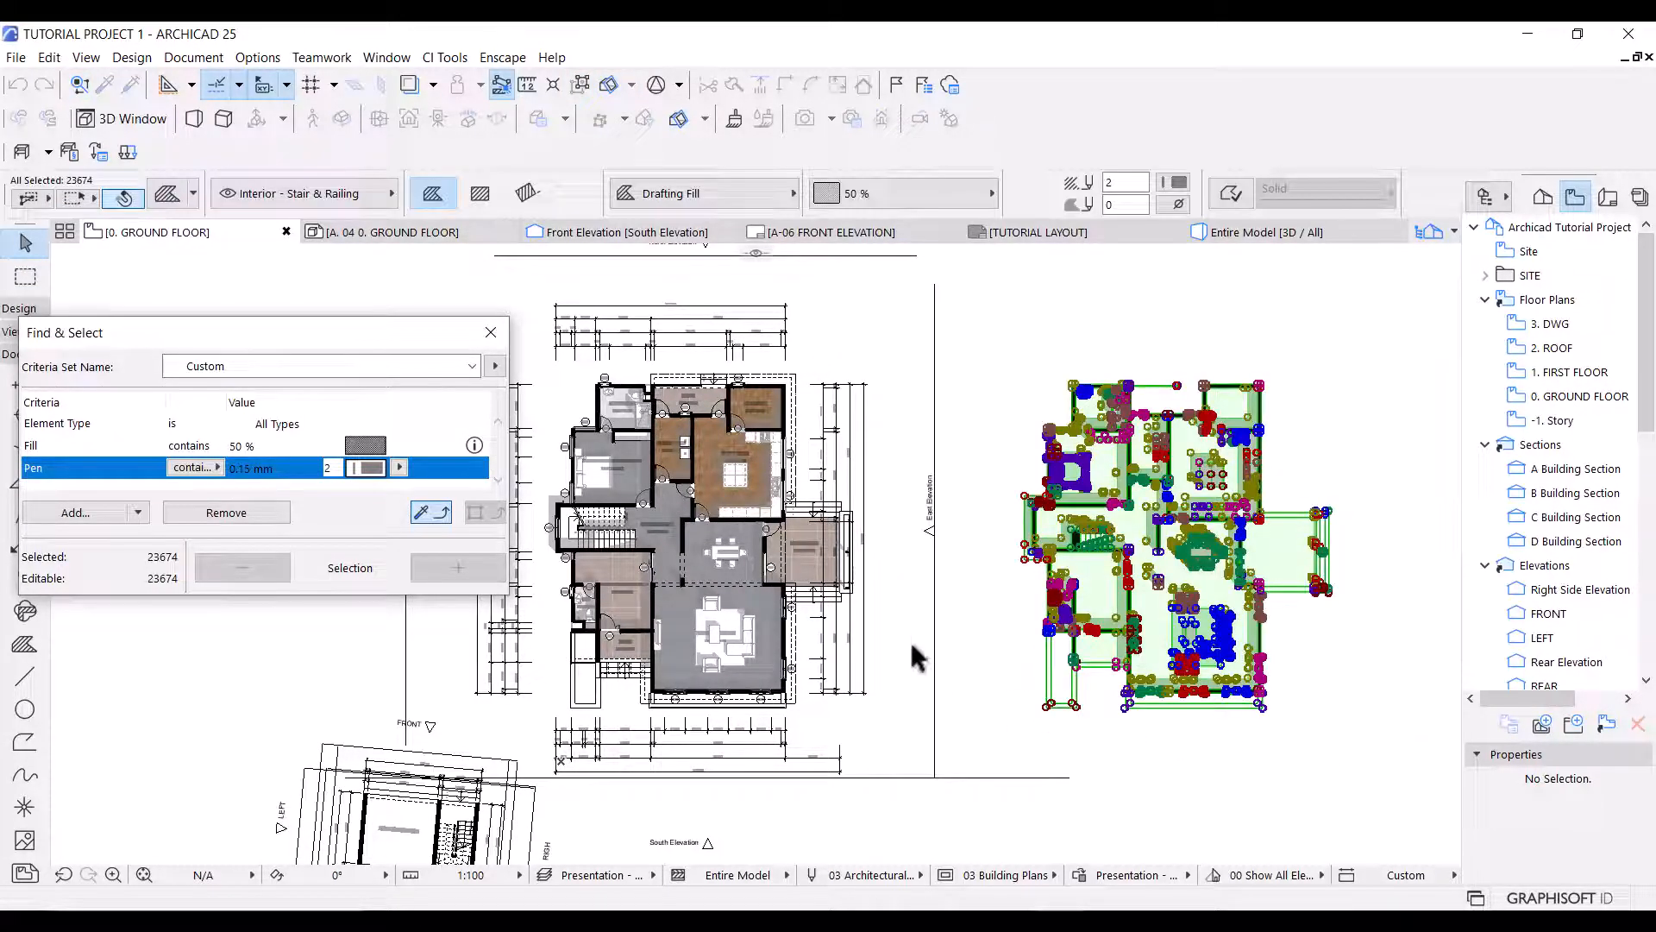
pyautogui.press('Escape')
# Set the fill pen of the living room's wall shadow to pen 1 (0.13 mm).
pyautogui.scroll(8, 656, 681)
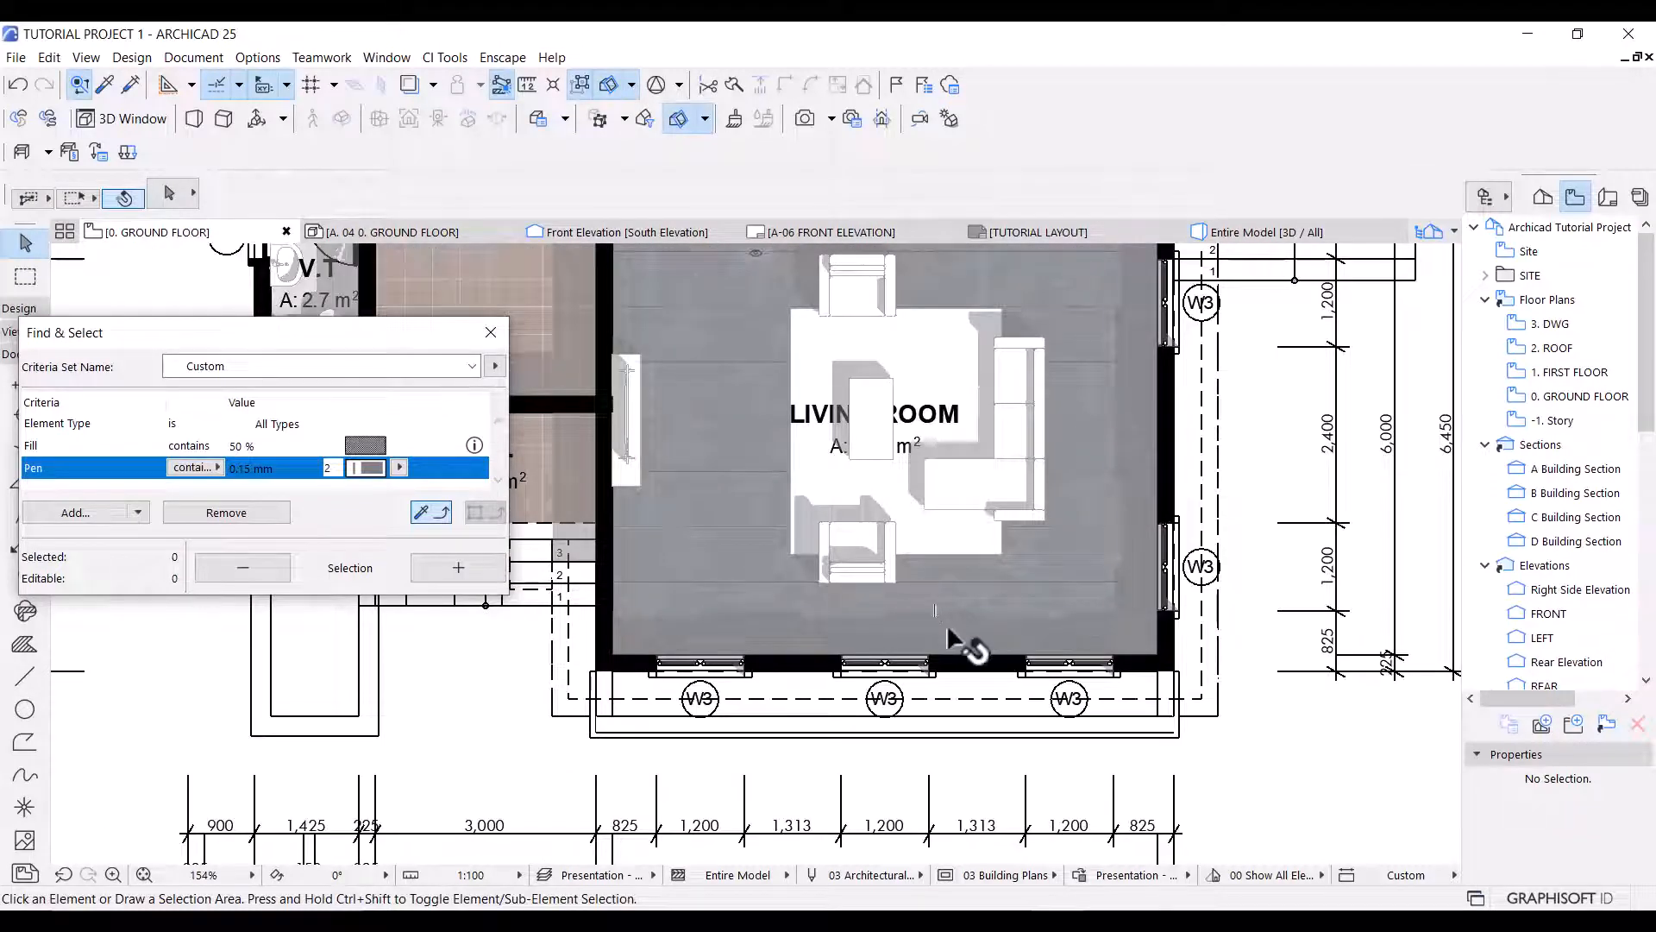
pyautogui.click(966, 634)
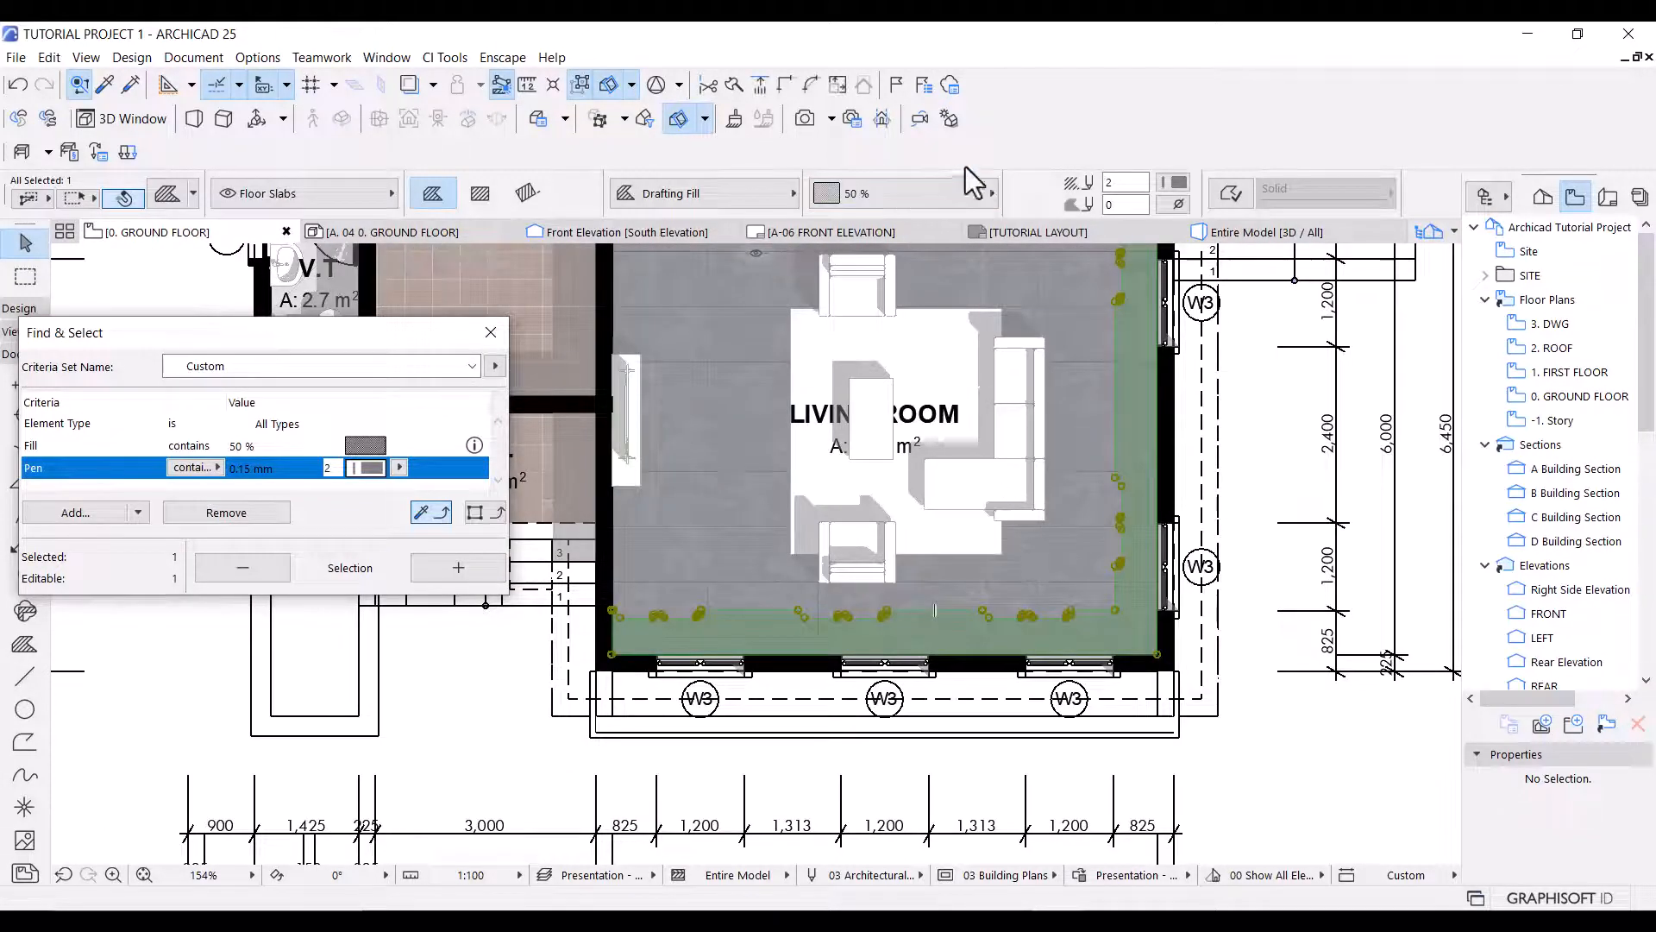
pyautogui.click(1177, 183)
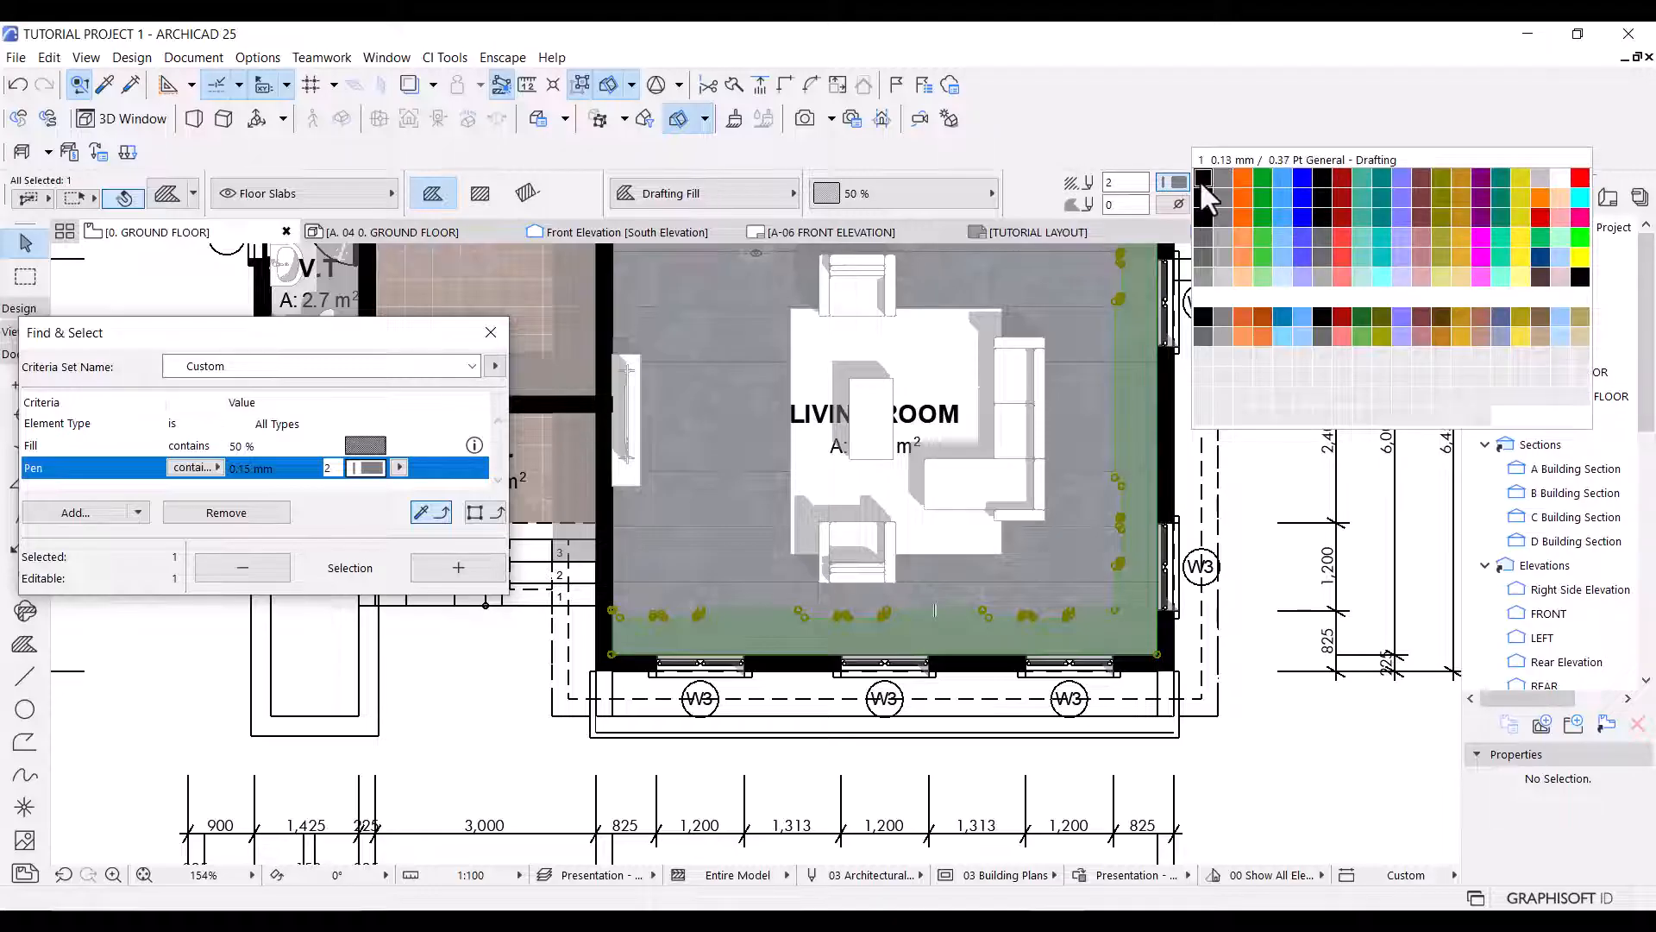
pyautogui.click(1203, 179)
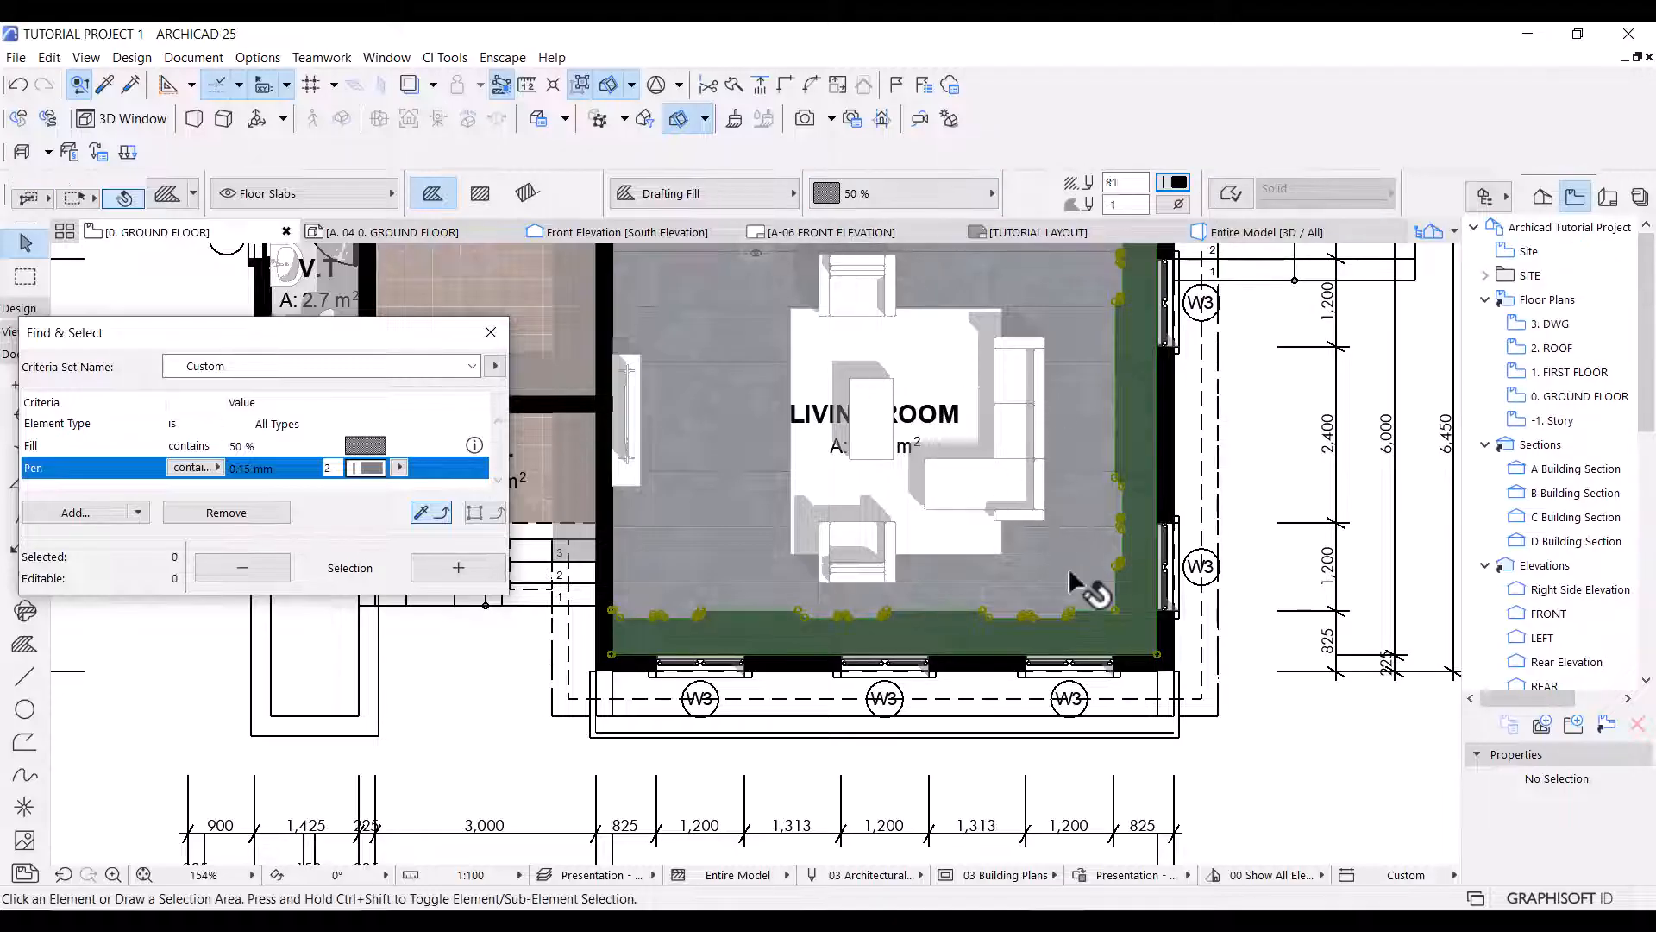
pyautogui.press('Escape')
# Select all the shadow fills on the ground floor plan and set their fill pen to pen 1 (0.13 mm).
pyautogui.scroll(-5, 1080, 608)
pyautogui.moveTo(1020, 517); pyautogui.dragTo(1018, 681, button='middle')
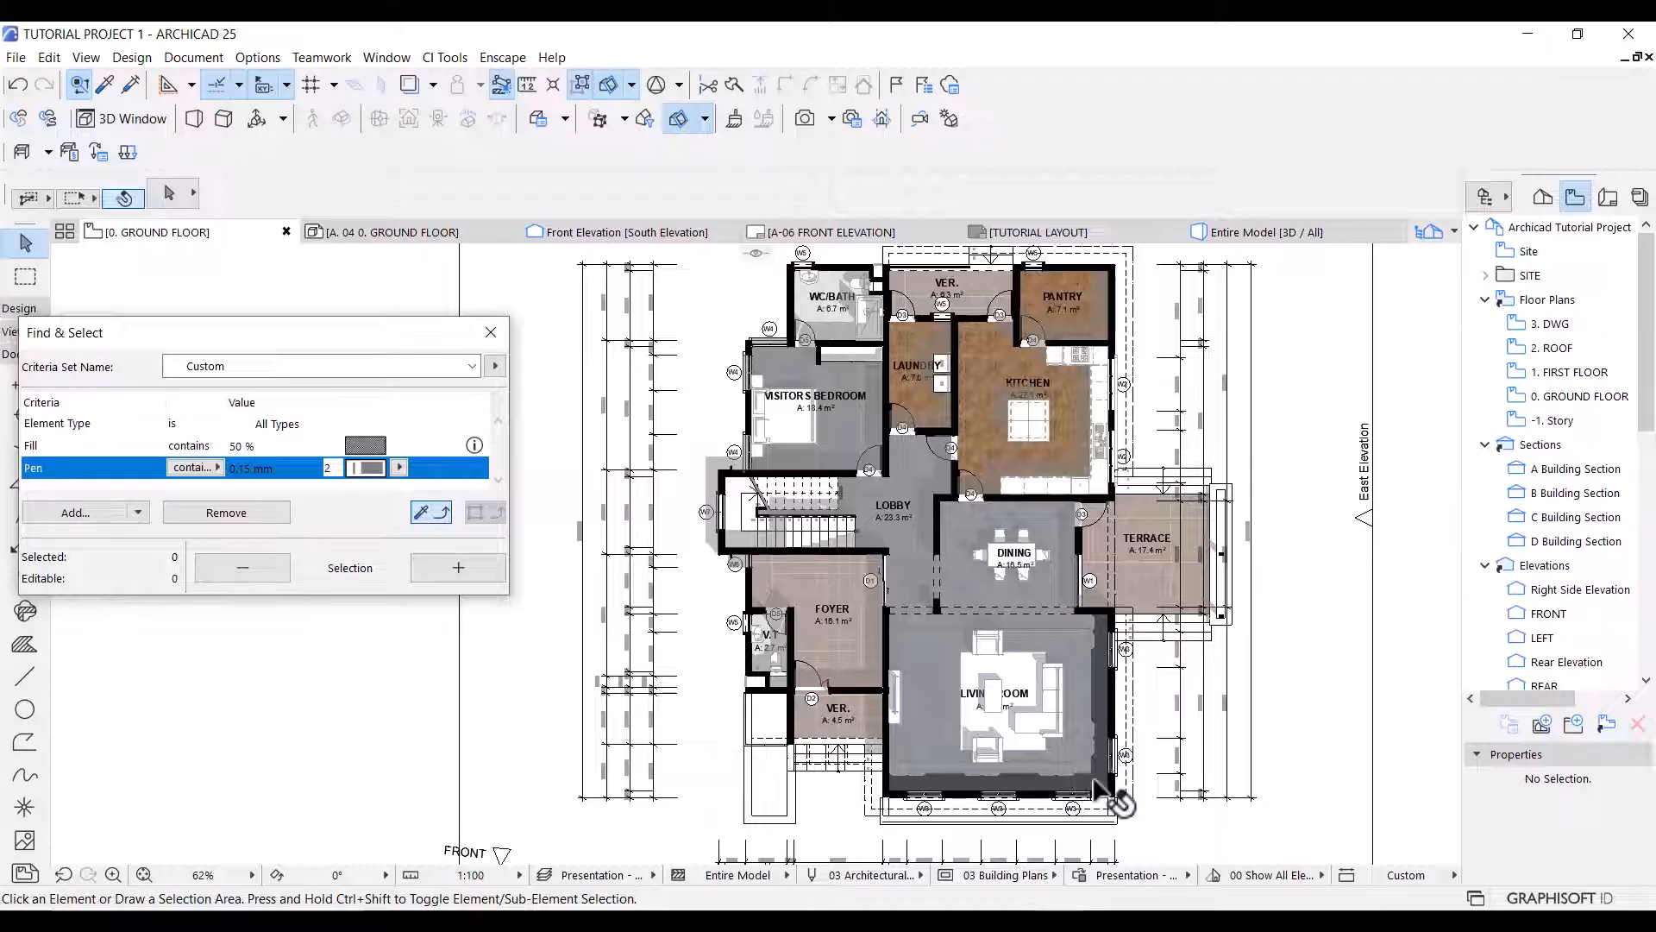
pyautogui.press('alt')
pyautogui.press('alt')
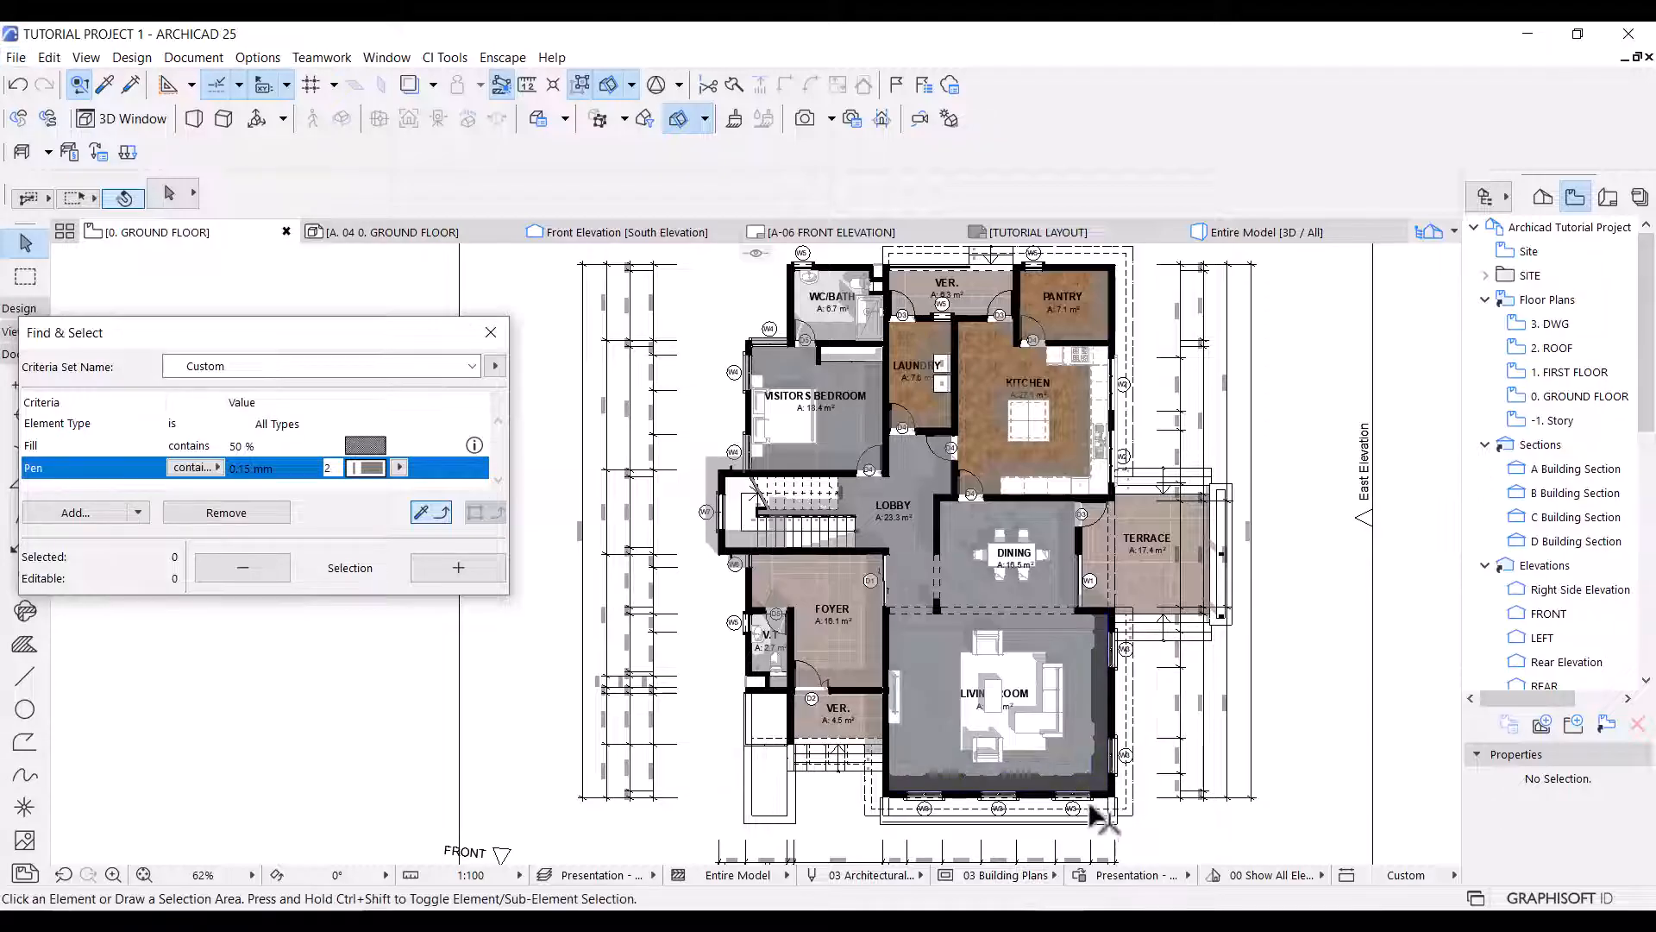
pyautogui.click(1091, 776)
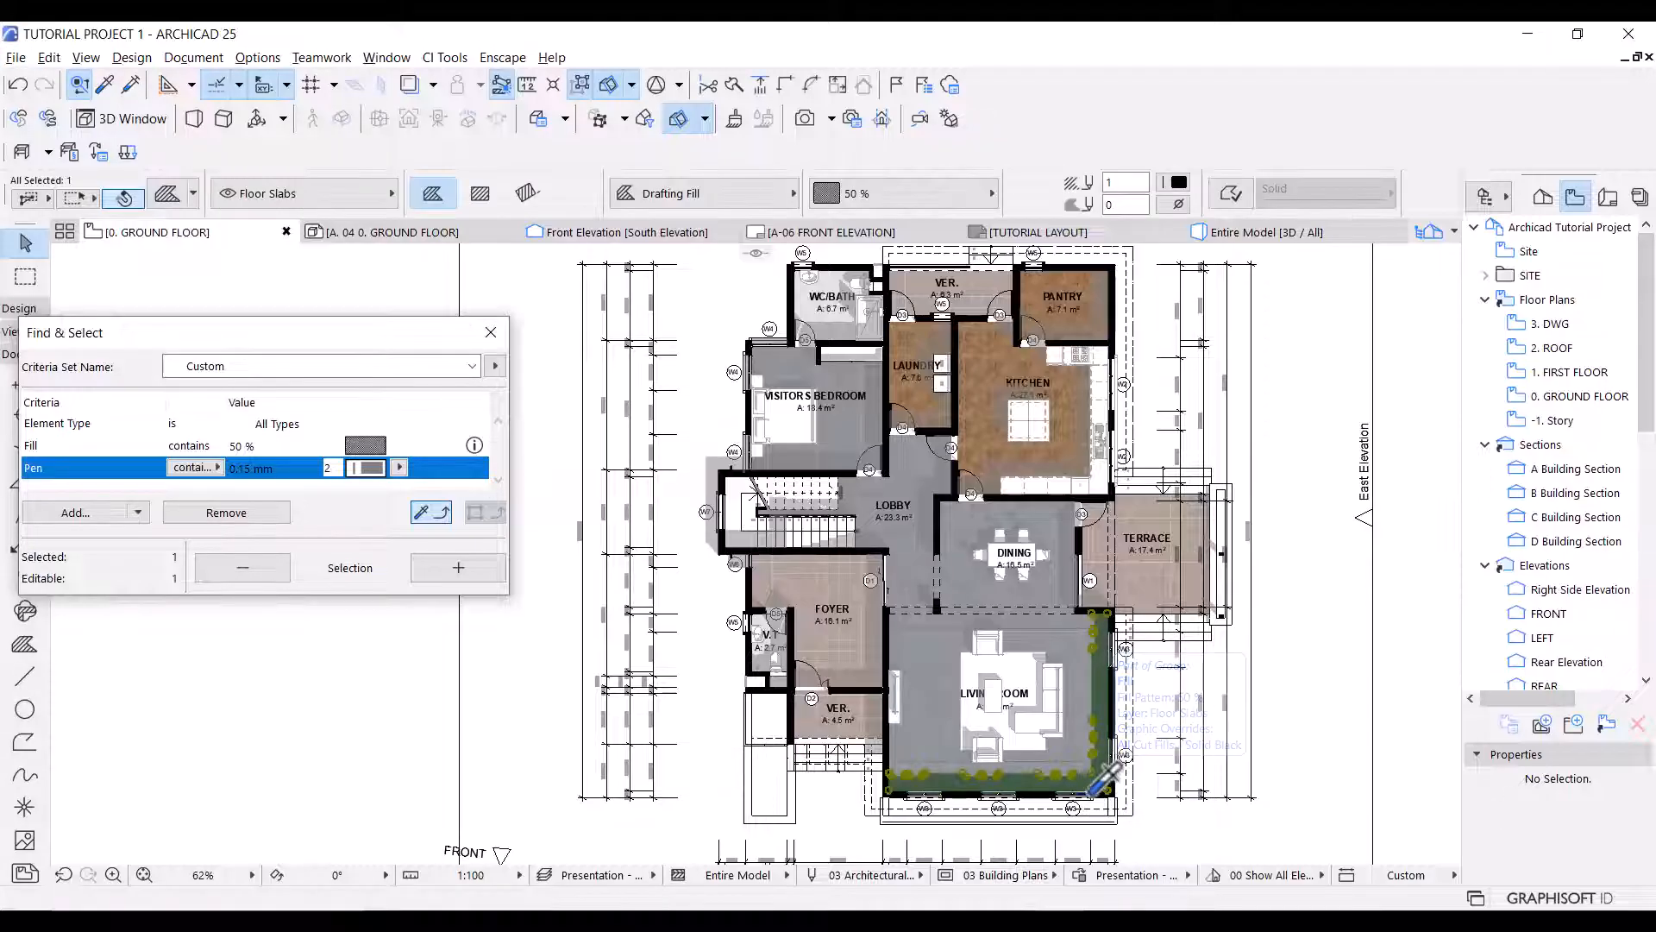
pyautogui.press('alt')
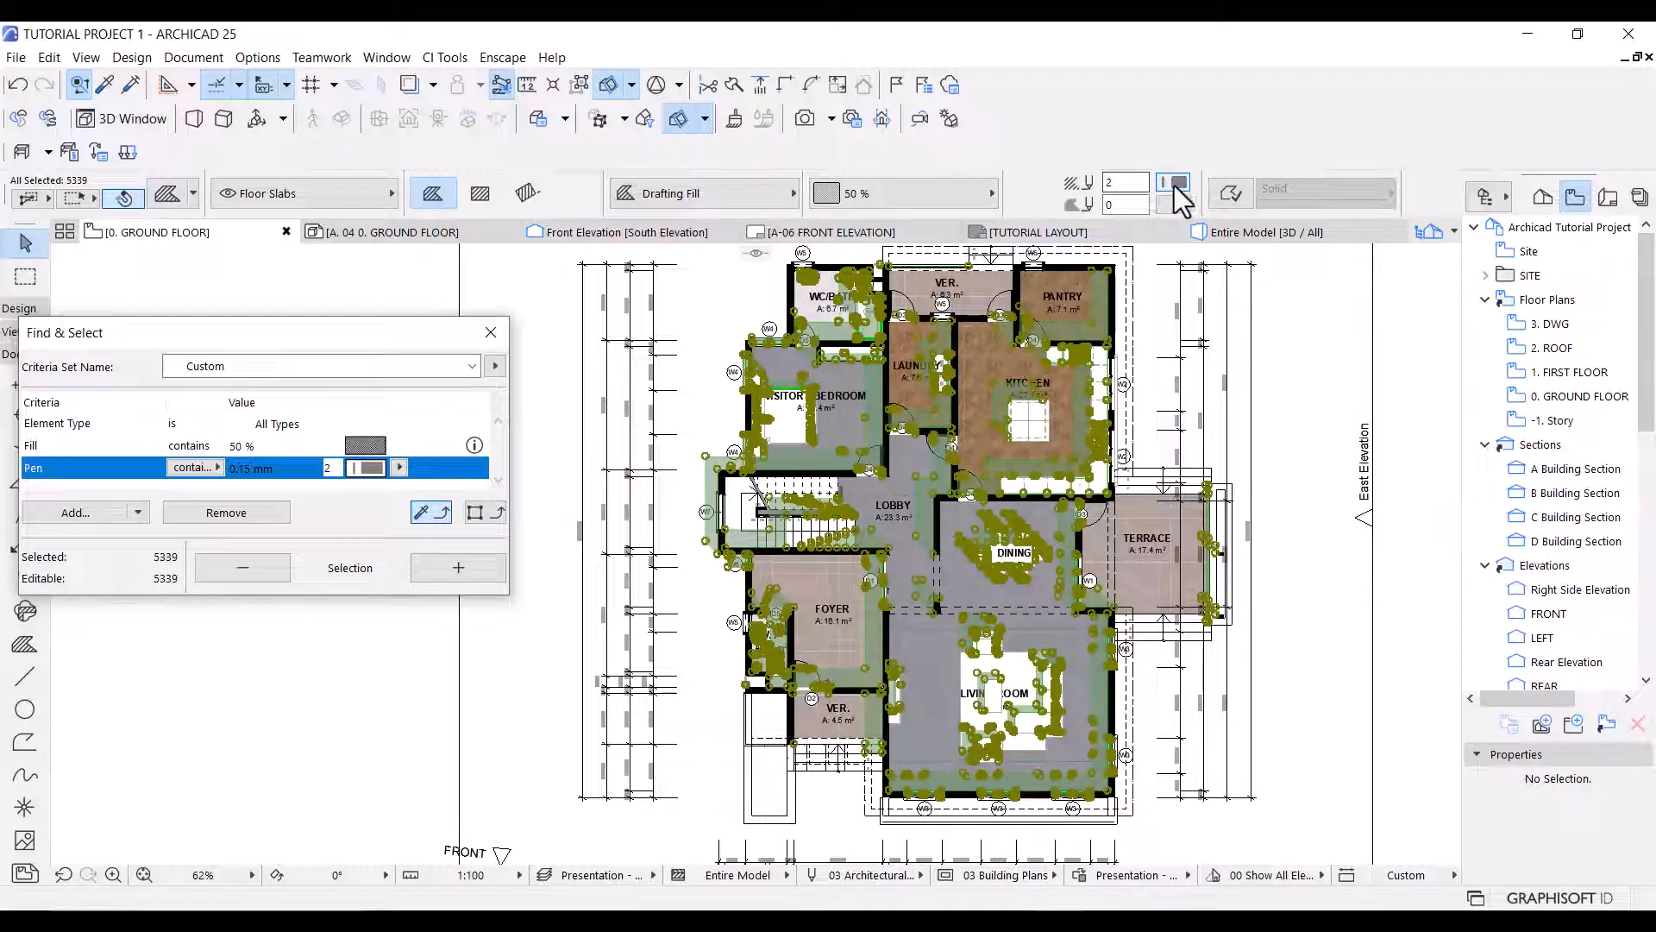
pyautogui.click(1175, 186)
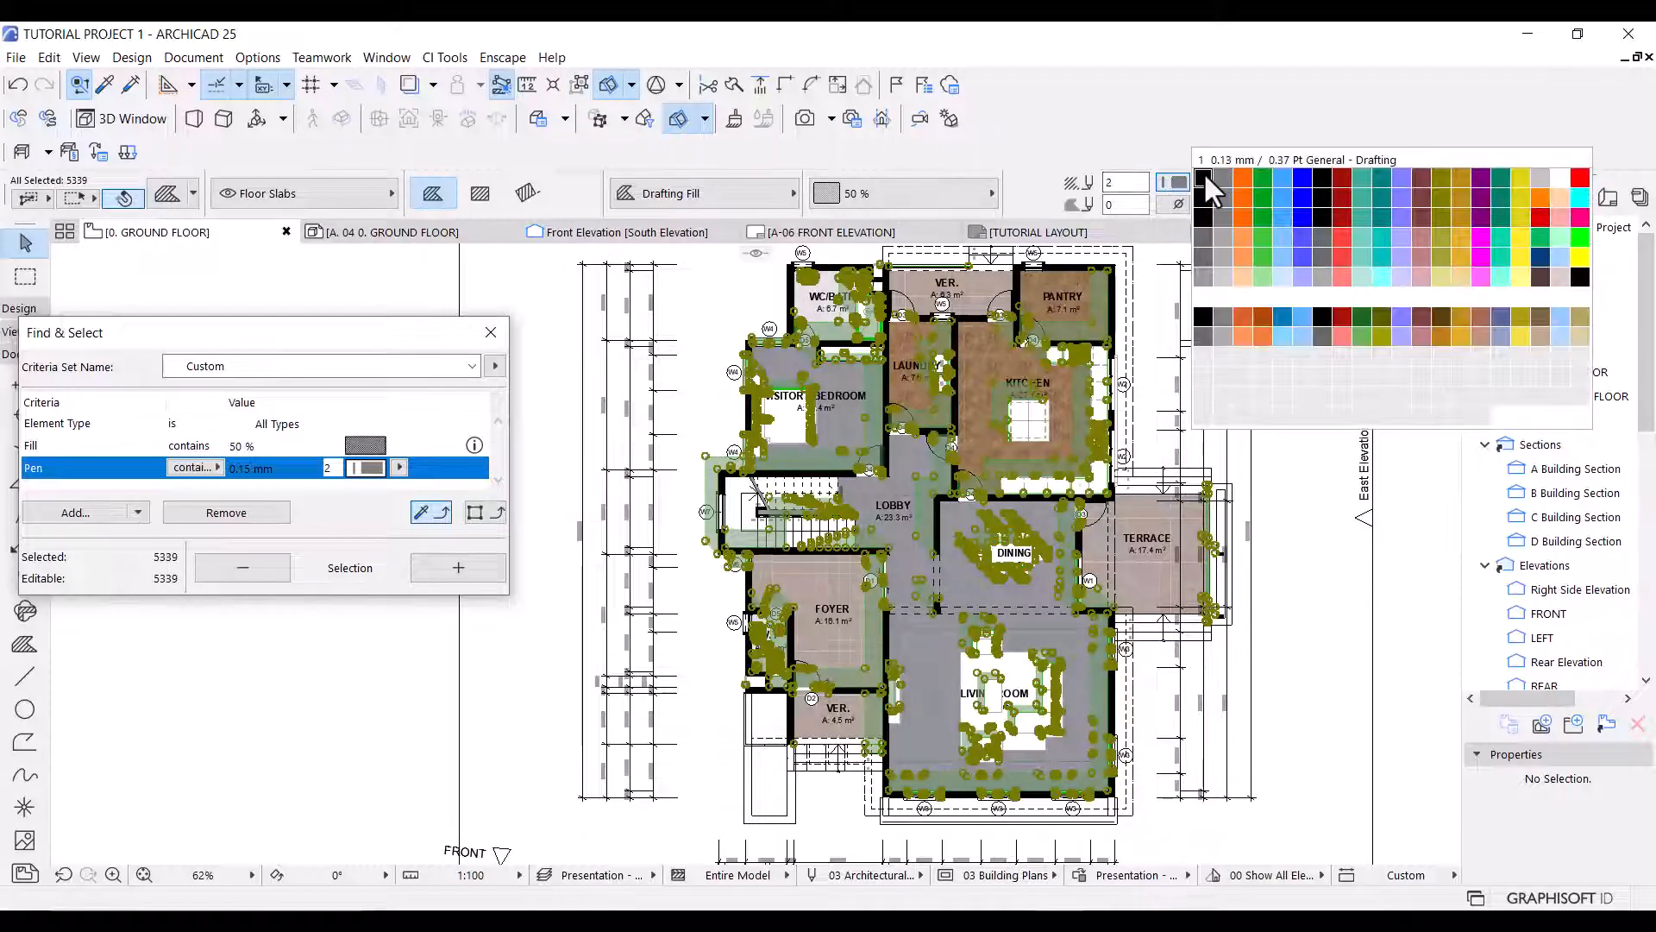
pyautogui.click(1205, 179)
pyautogui.press('Escape')
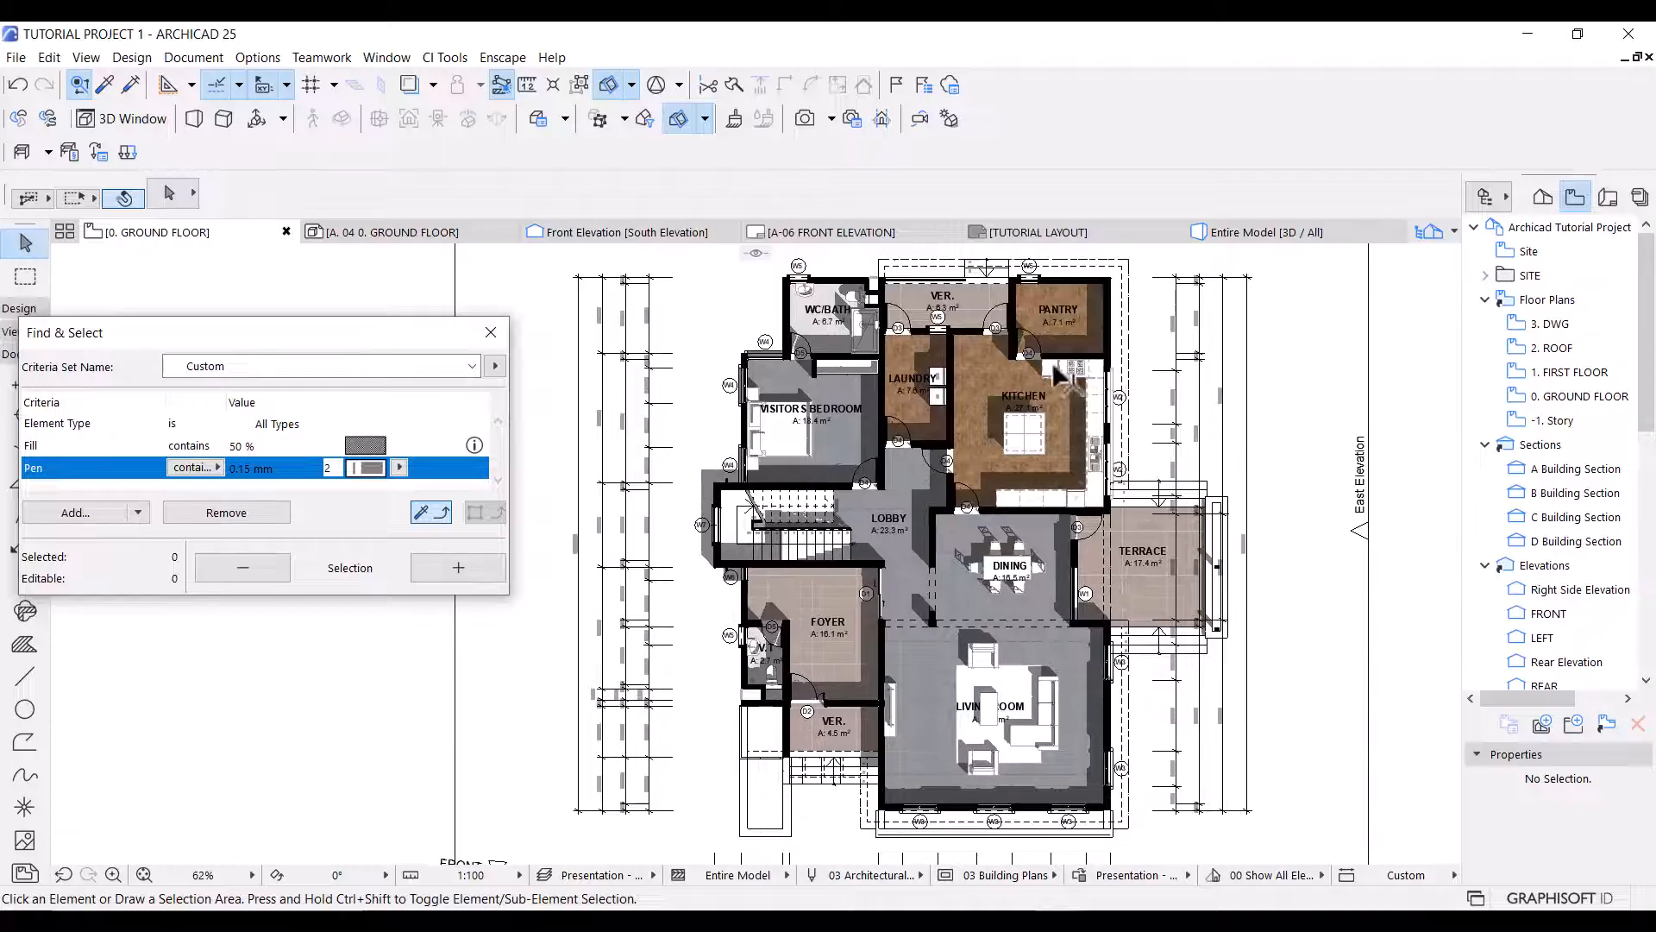
# Examine the shadows across the kitchen, dining and living rooms, and close Find & Select.
pyautogui.scroll(7, 1076, 353)
pyautogui.scroll(-3, 1035, 363)
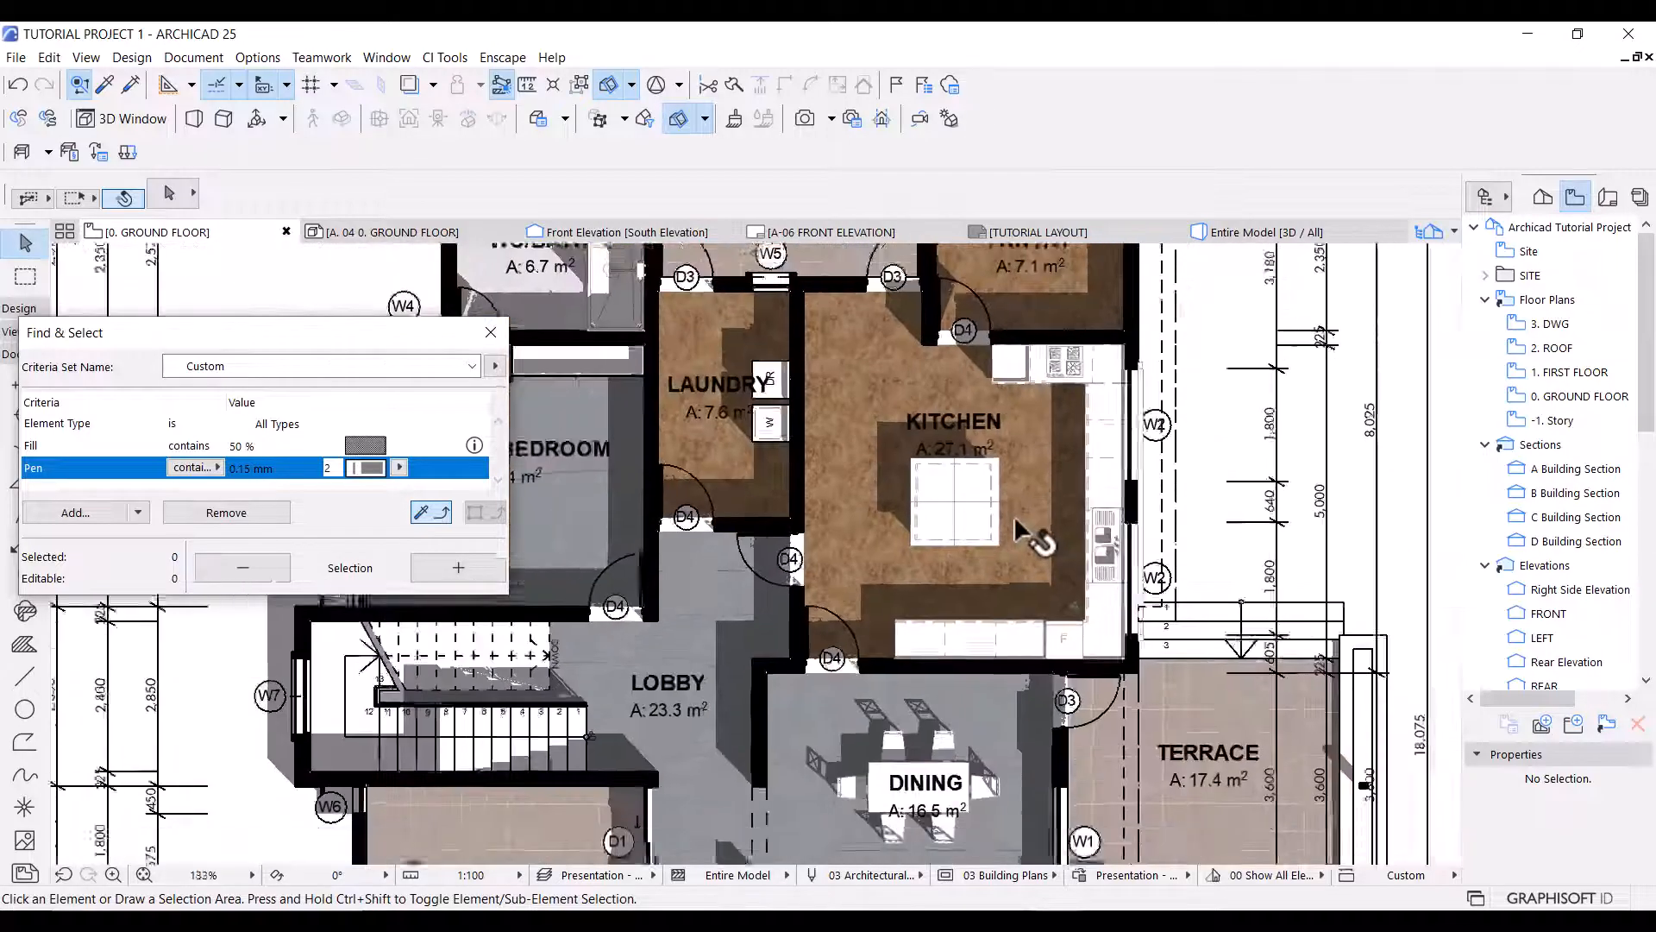
pyautogui.moveTo(968, 593); pyautogui.dragTo(974, 531, button='middle')
pyautogui.scroll(-3, 998, 488)
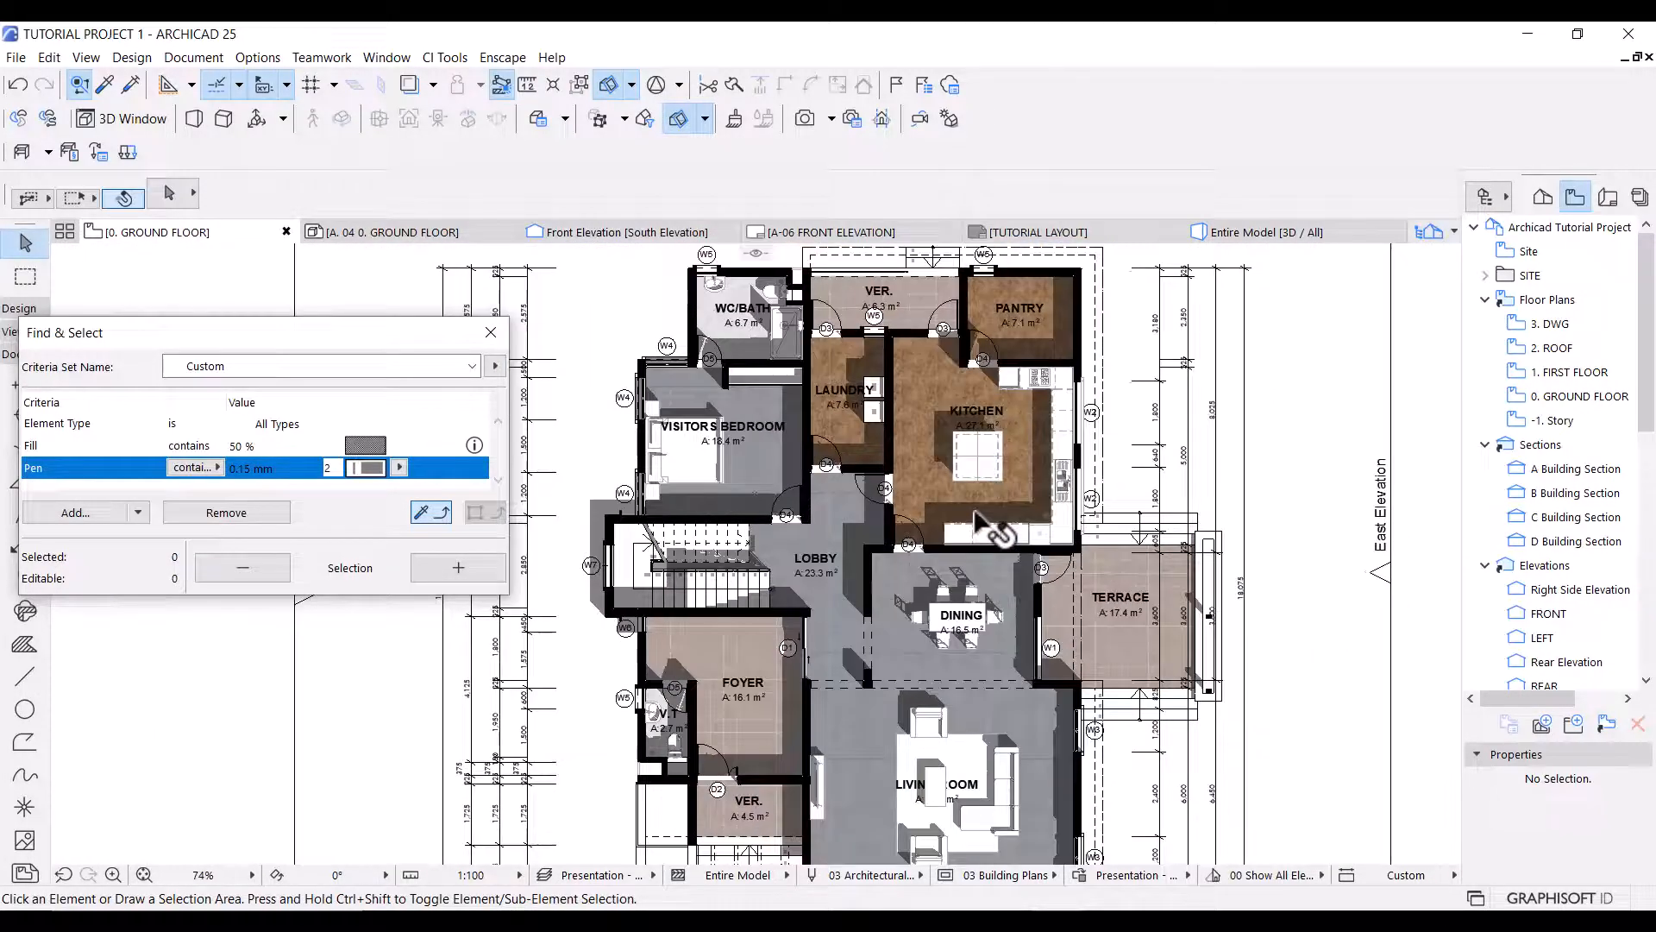
pyautogui.scroll(-1, 977, 518)
pyautogui.moveTo(949, 603); pyautogui.dragTo(947, 588, button='middle')
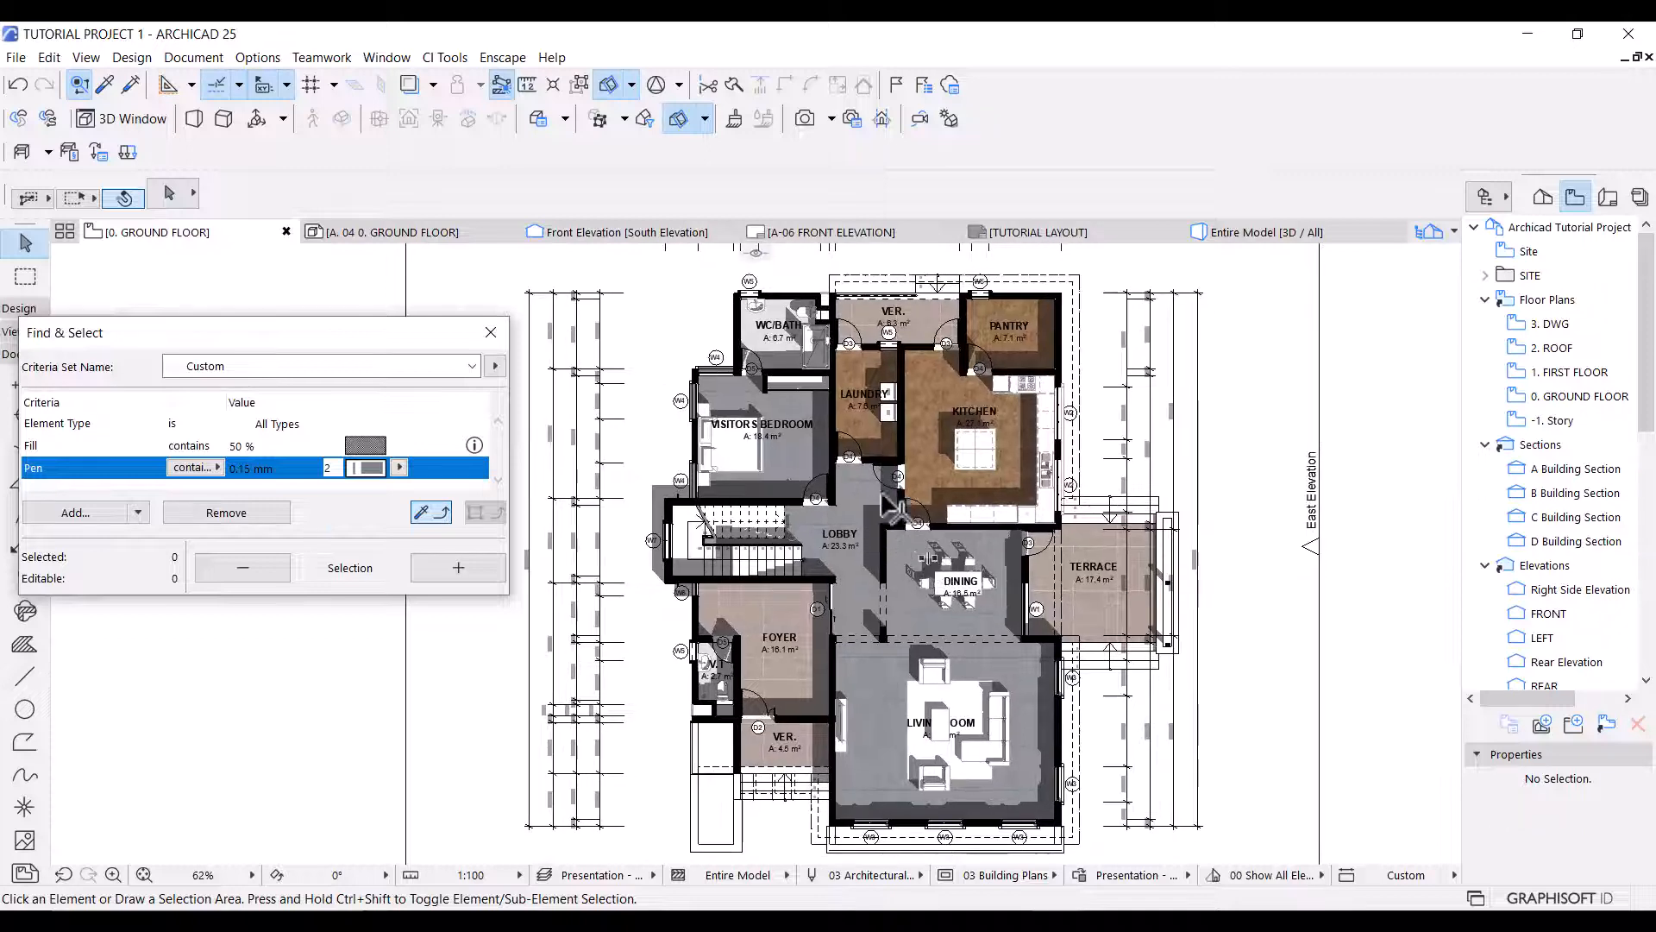
pyautogui.moveTo(882, 493)
pyautogui.mouseDown(button='middle')
pyautogui.moveTo(889, 517)
pyautogui.moveTo(867, 490)
pyautogui.mouseUp(button='middle')
pyautogui.scroll(-1, 888, 518)
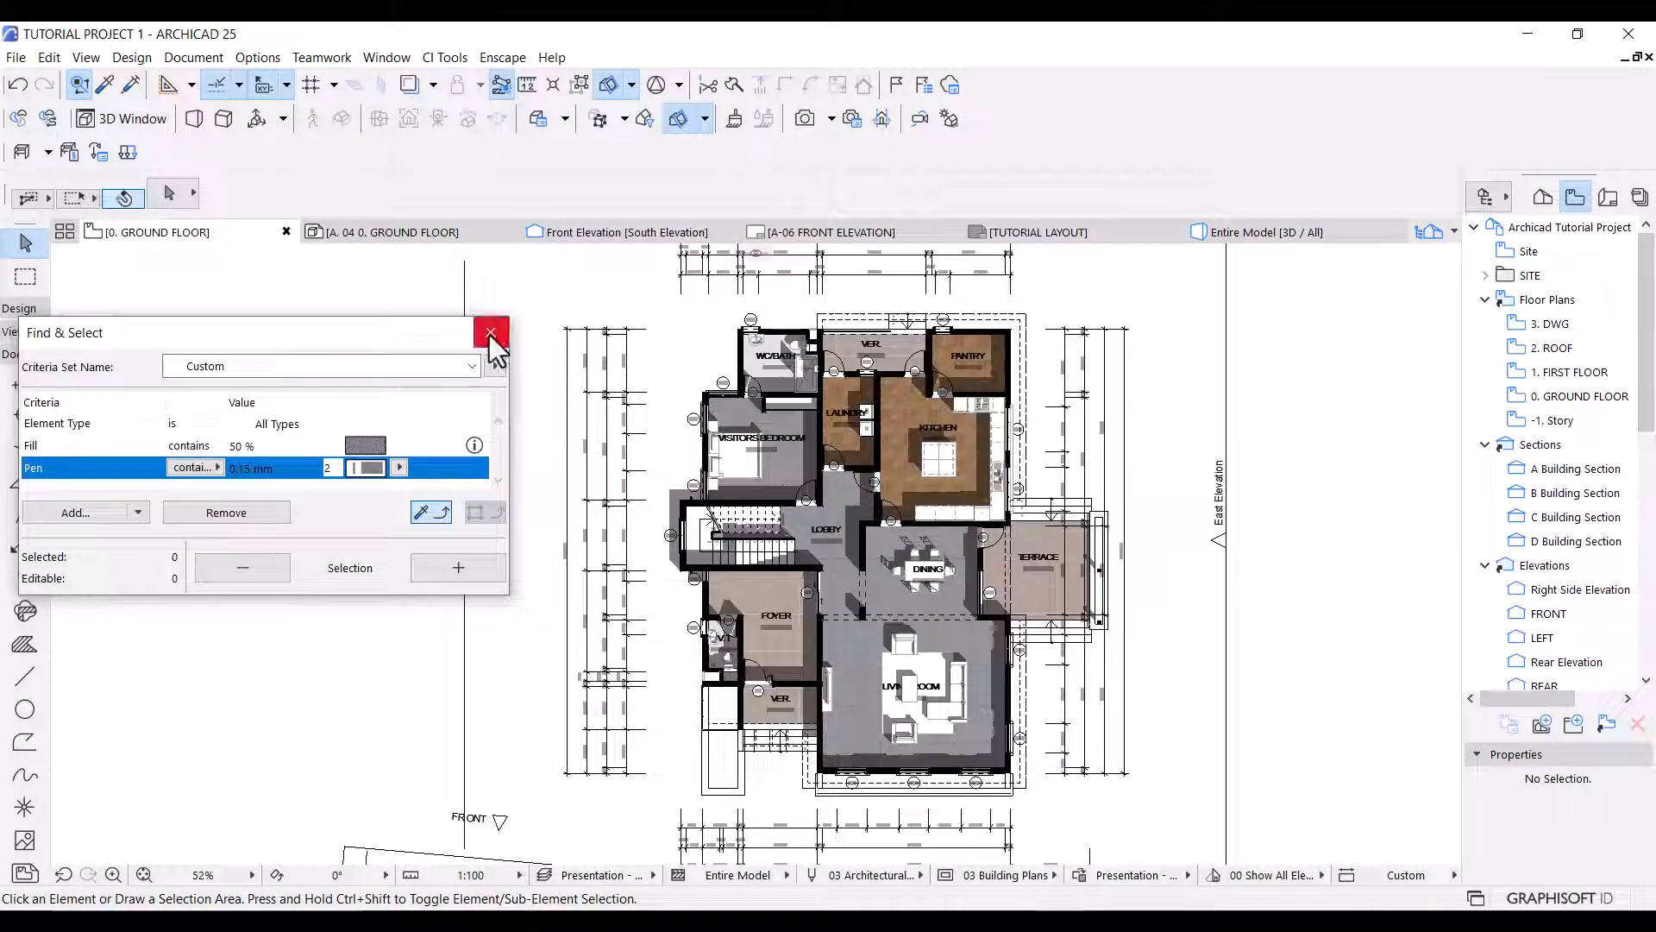
pyautogui.click(489, 333)
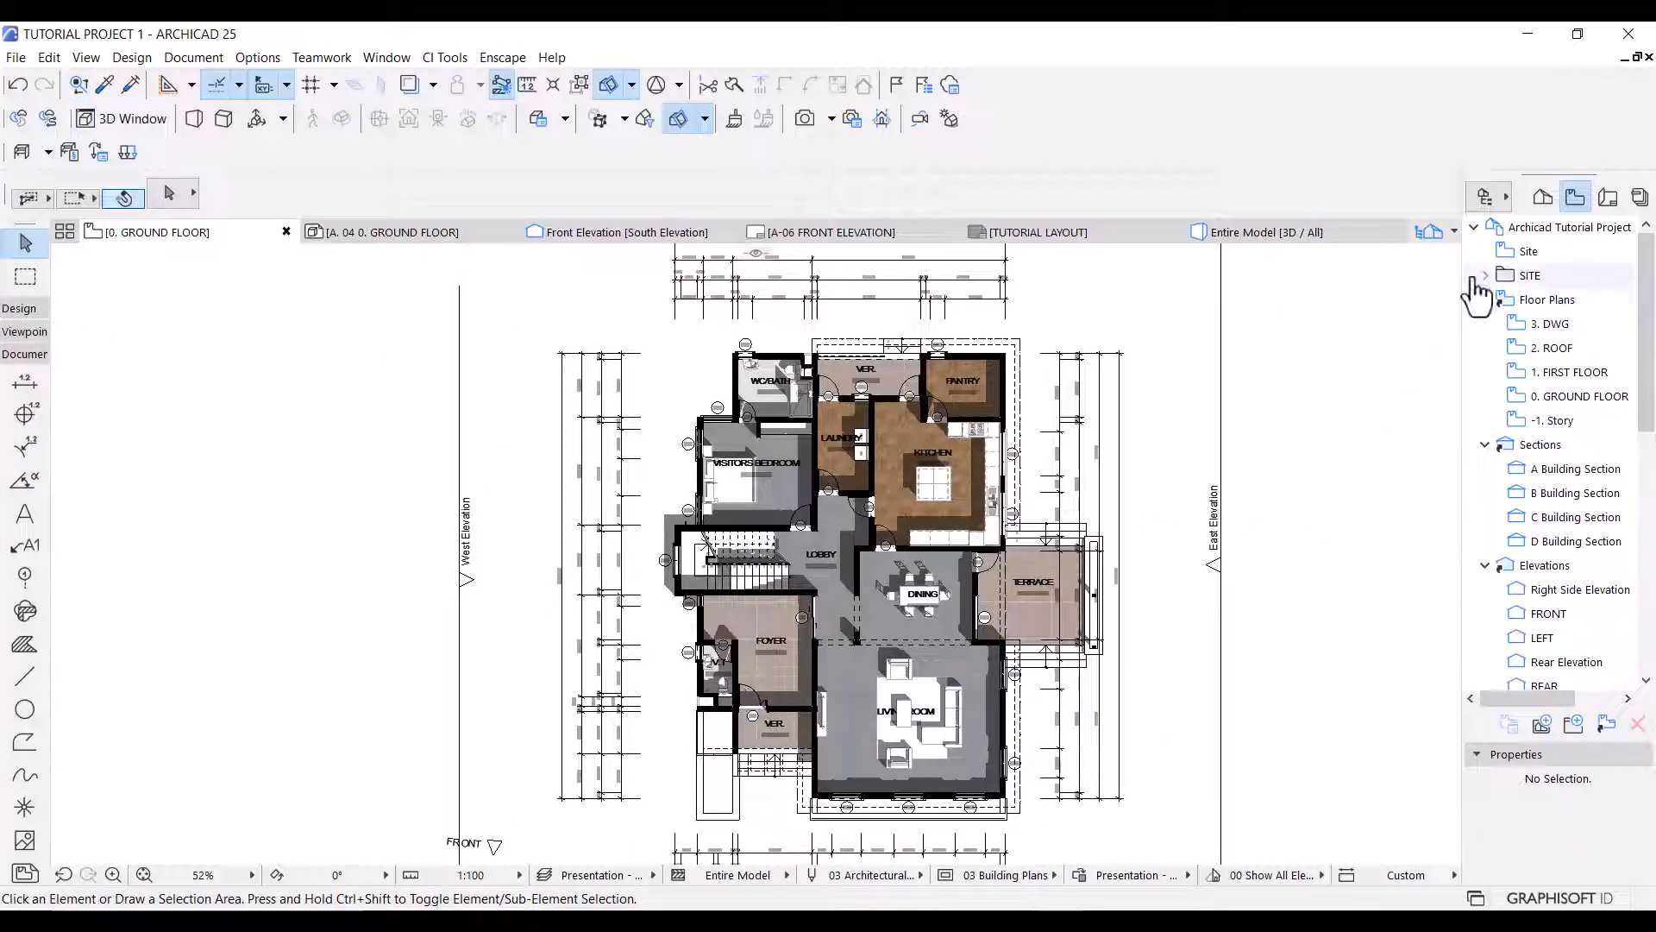
# Create a view folder named Presentation and save the current ground floor view in it.
pyautogui.click(1575, 725)
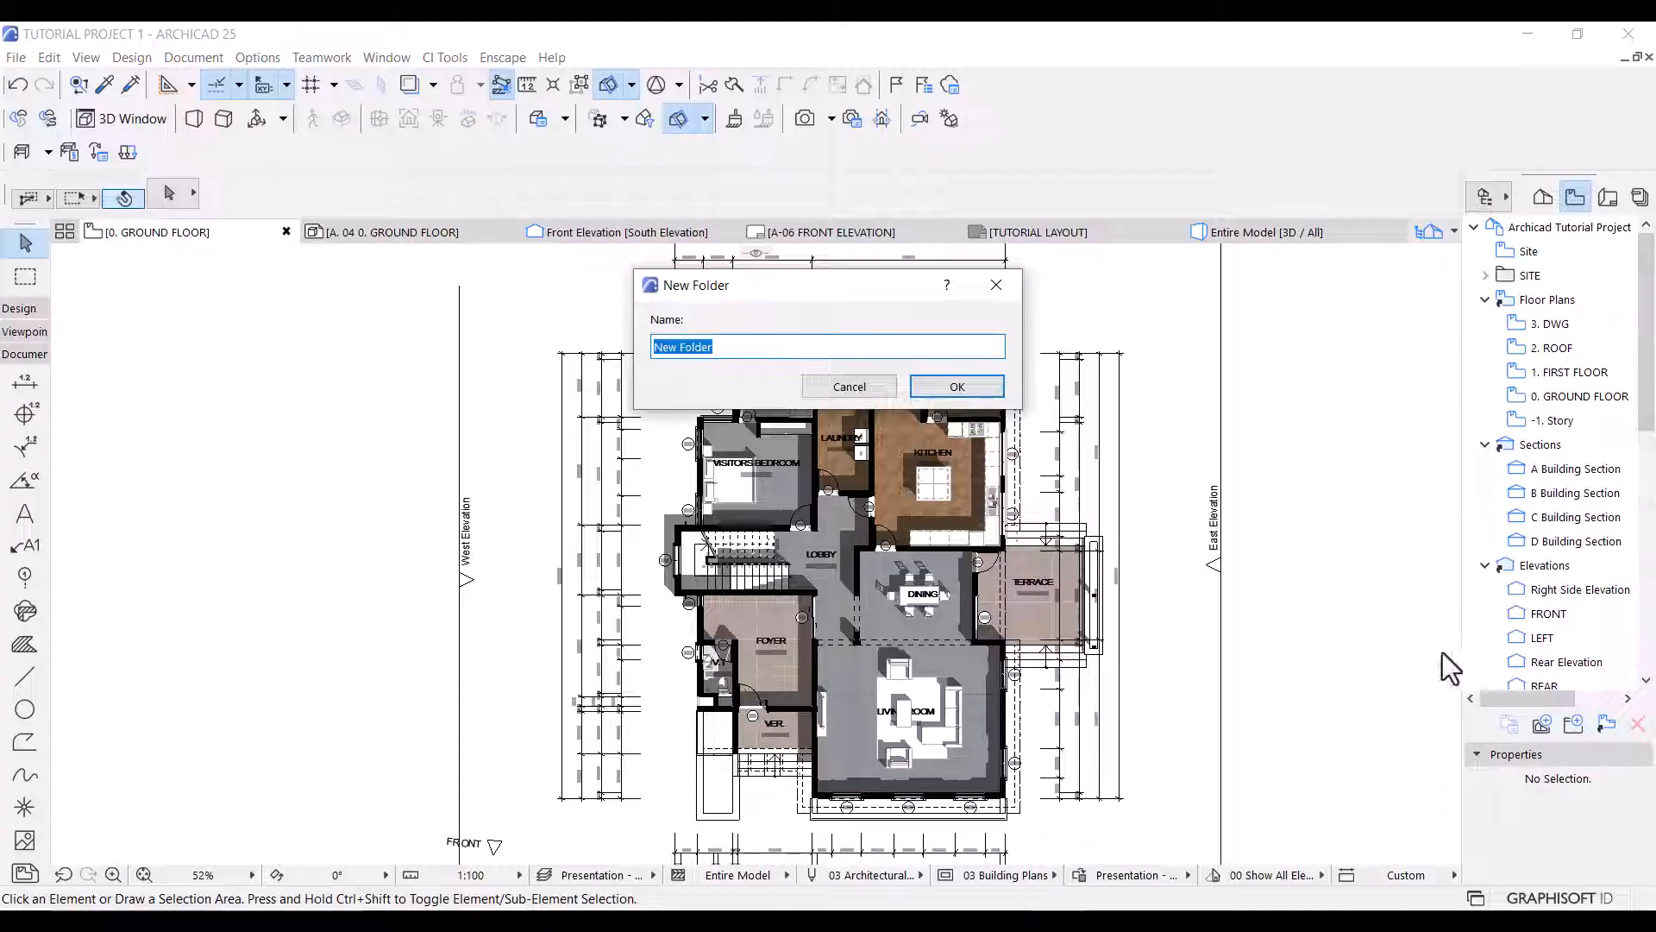
pyautogui.write('Presentation')
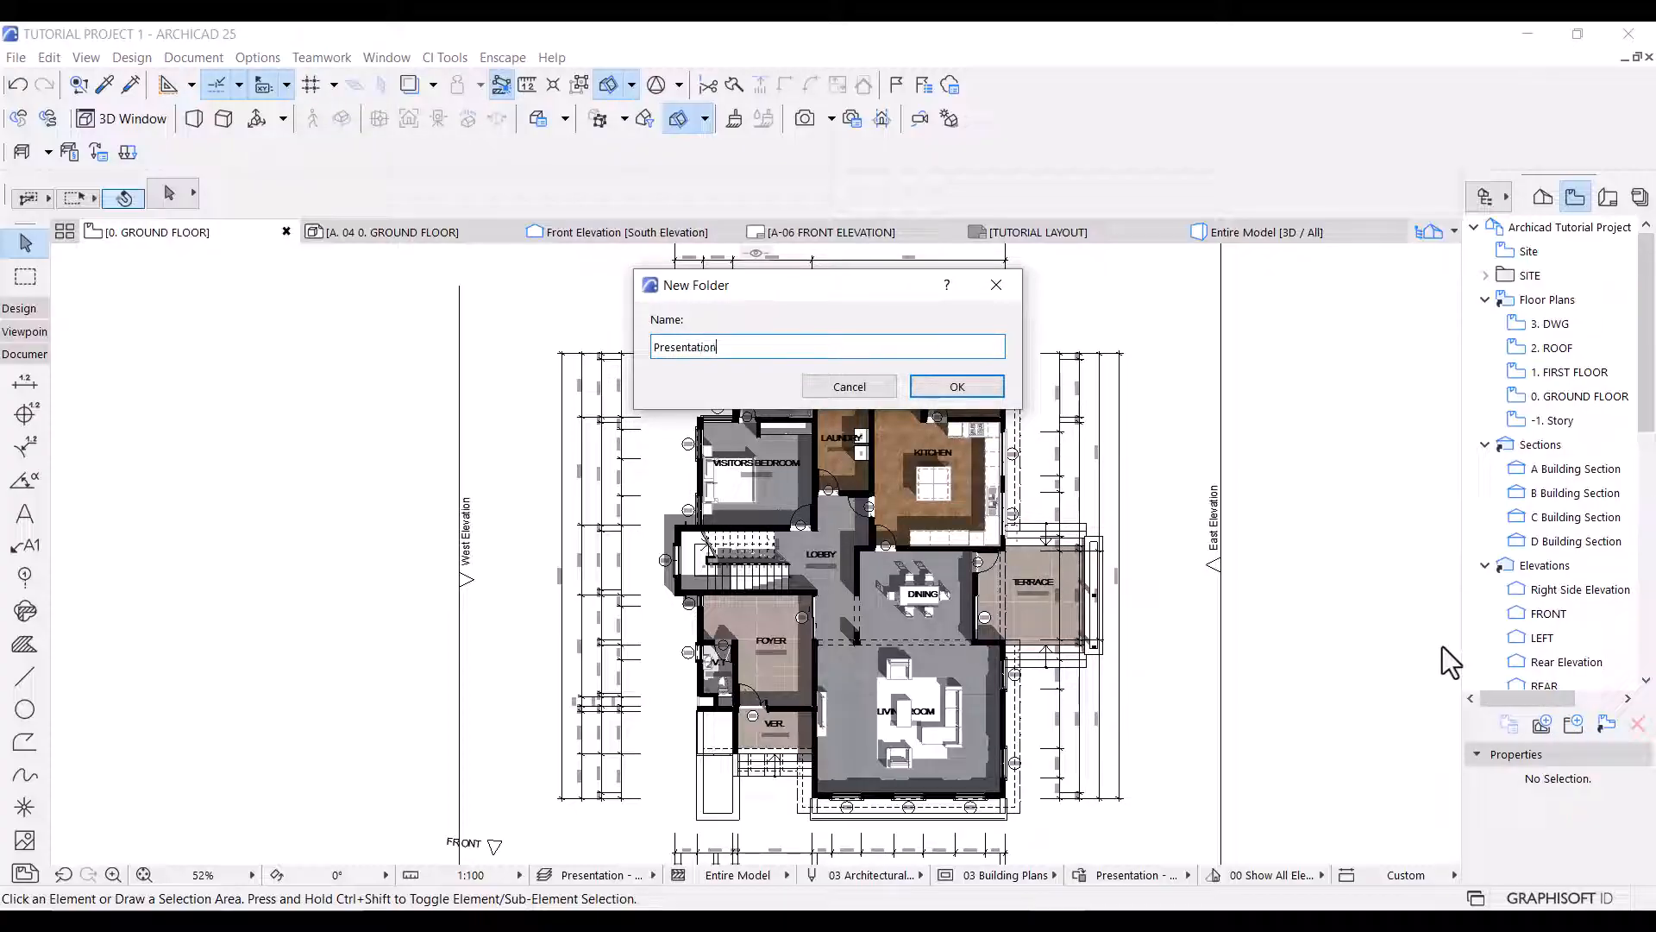
pyautogui.click(946, 385)
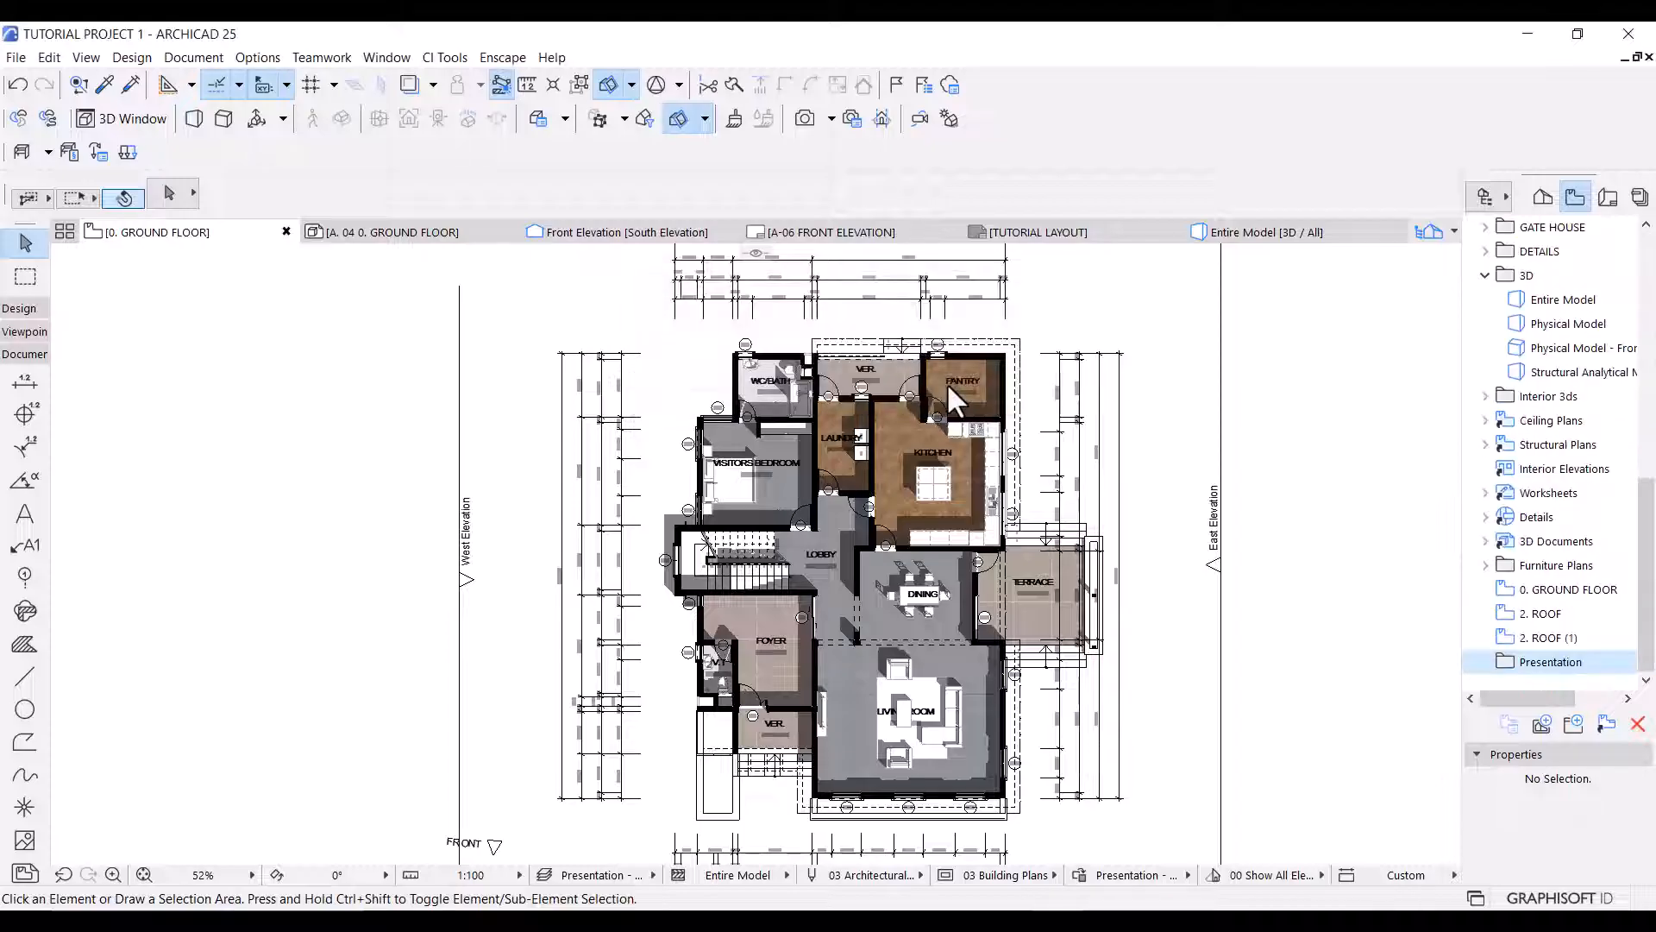
pyautogui.rightClick(1566, 668)
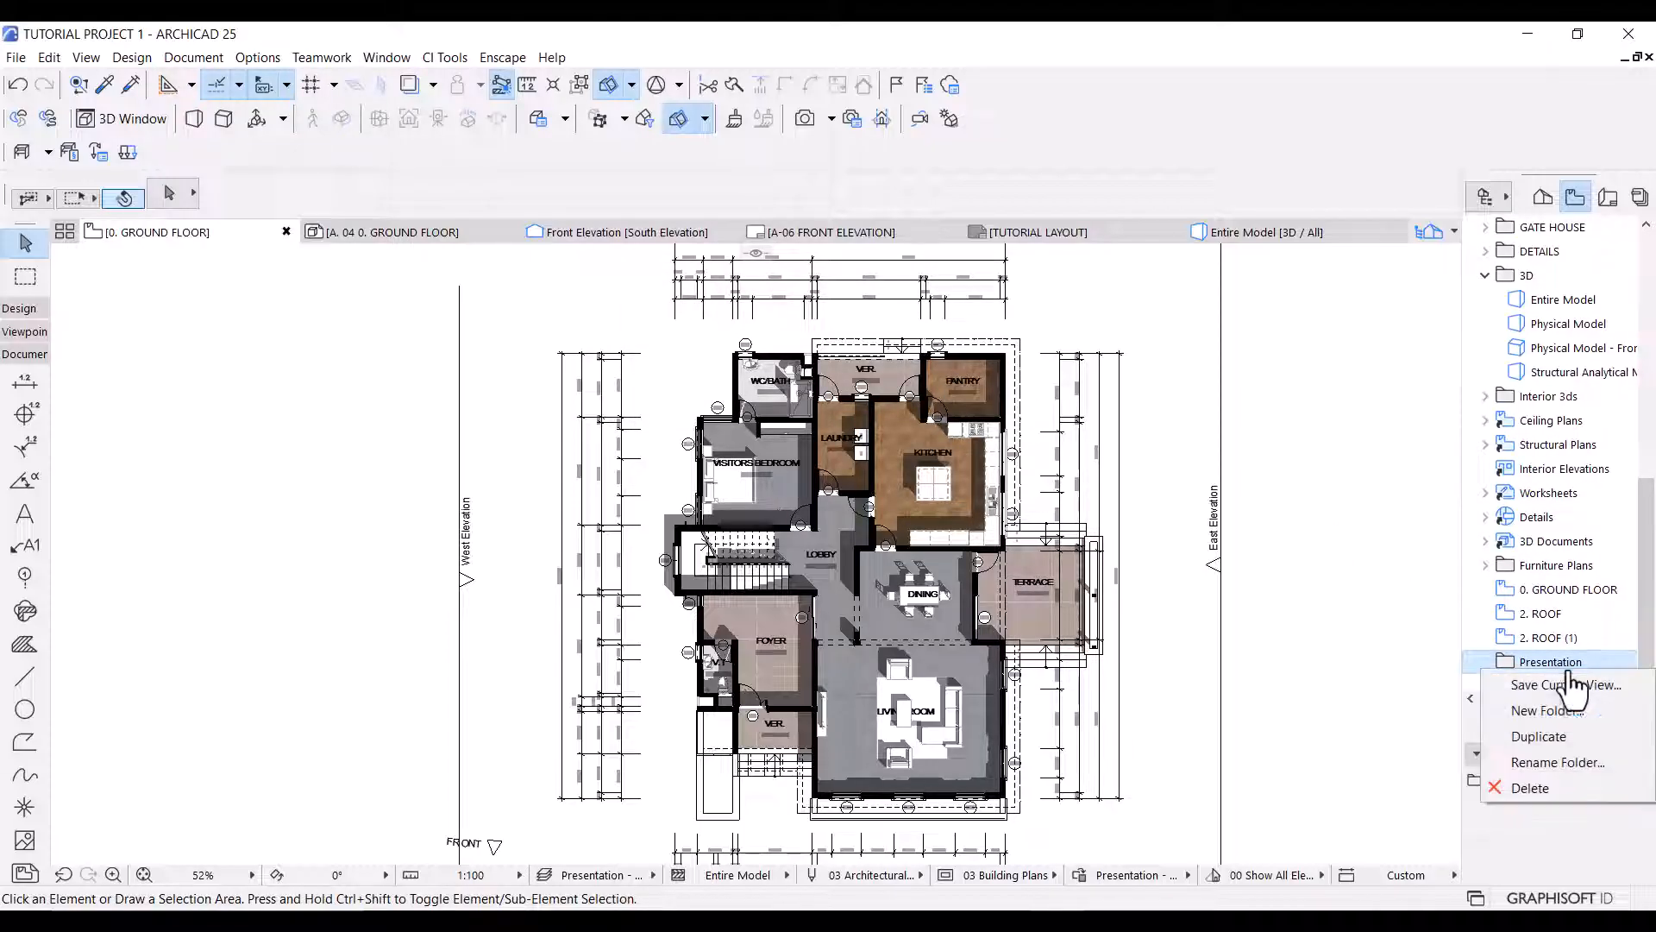
pyautogui.click(1543, 685)
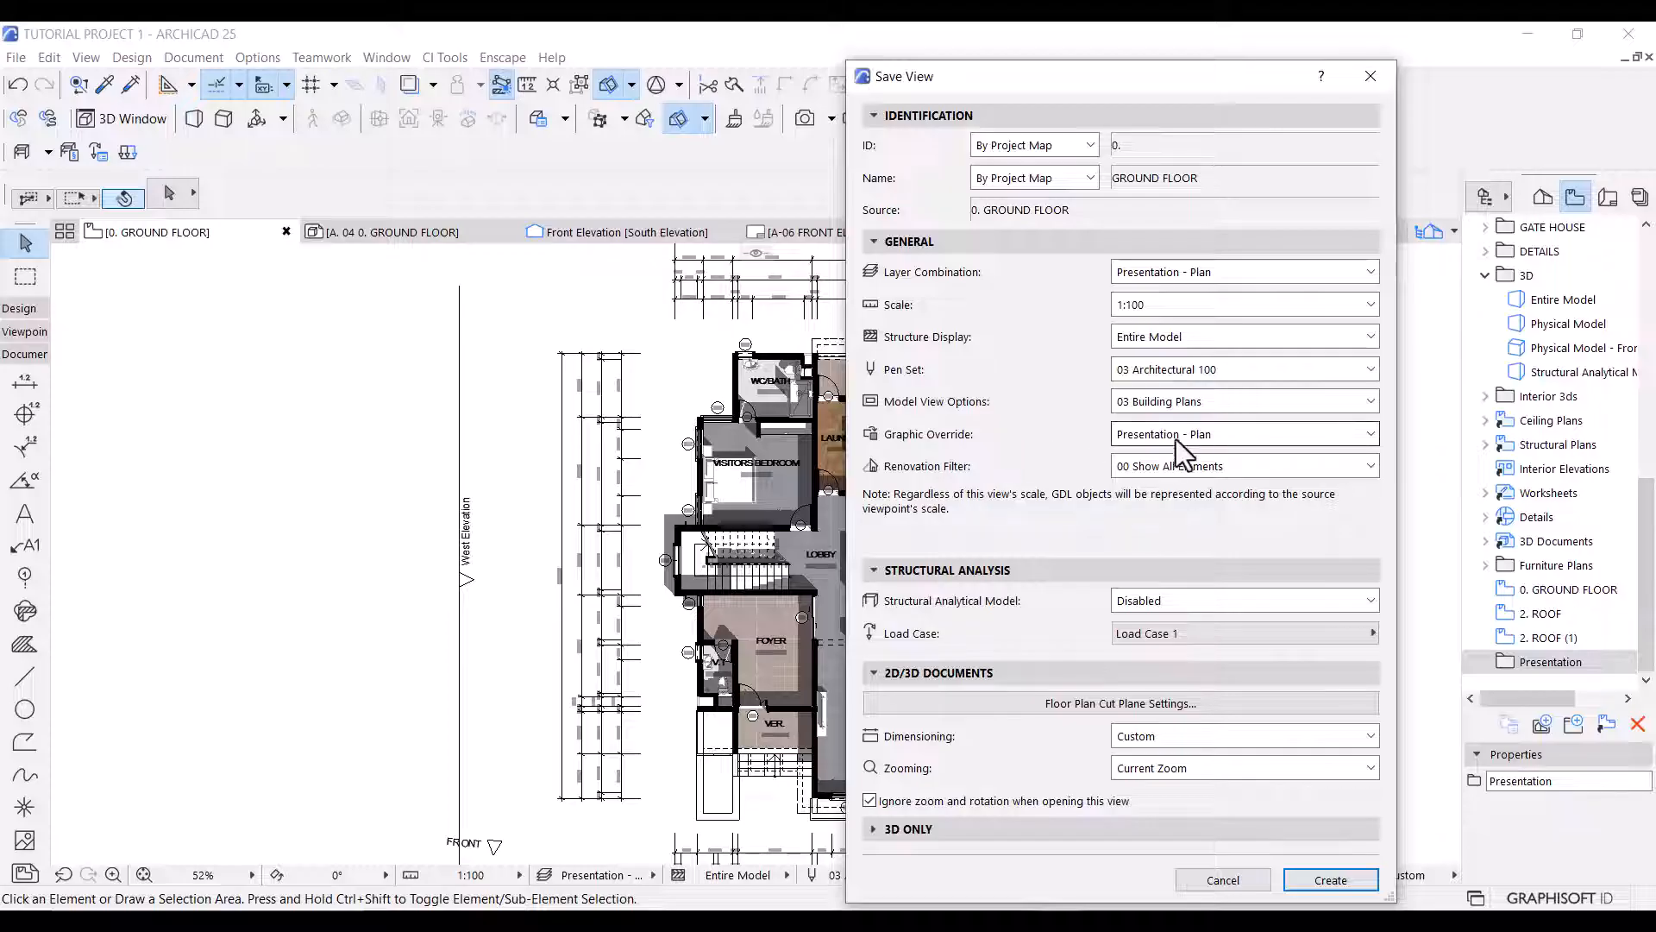
pyautogui.click(1309, 880)
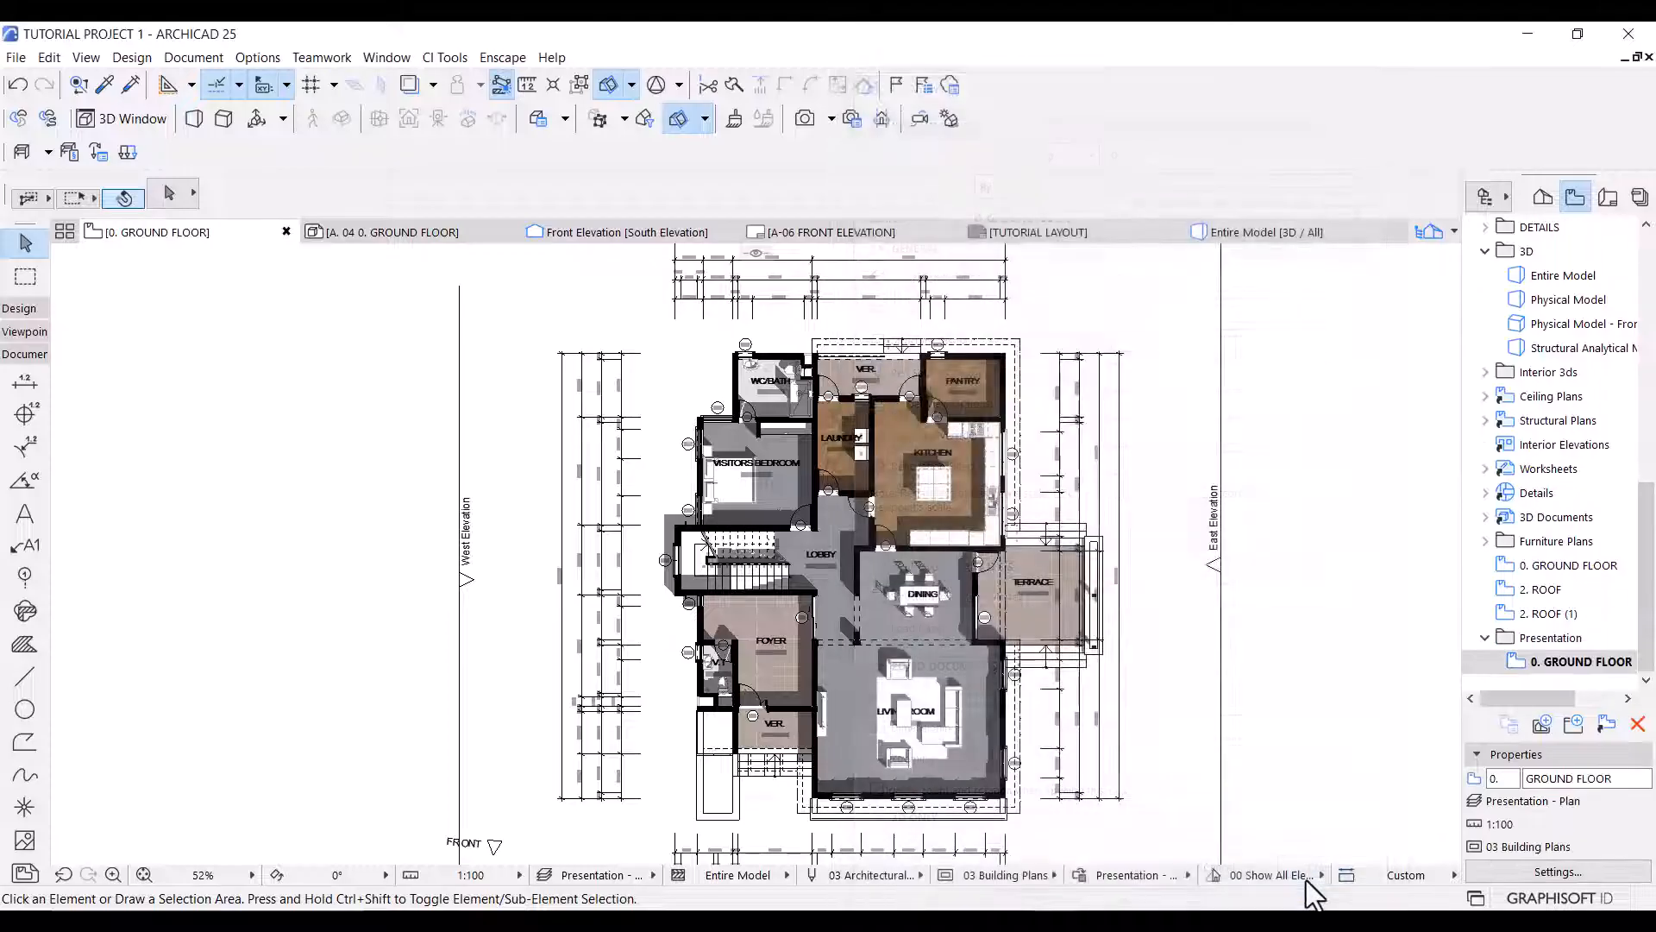
# Open the 0. GROUND FLOOR view under Floor Plans and try selecting all its shadow fills.
pyautogui.moveTo(1651, 573); pyautogui.dragTo(1651, 351)
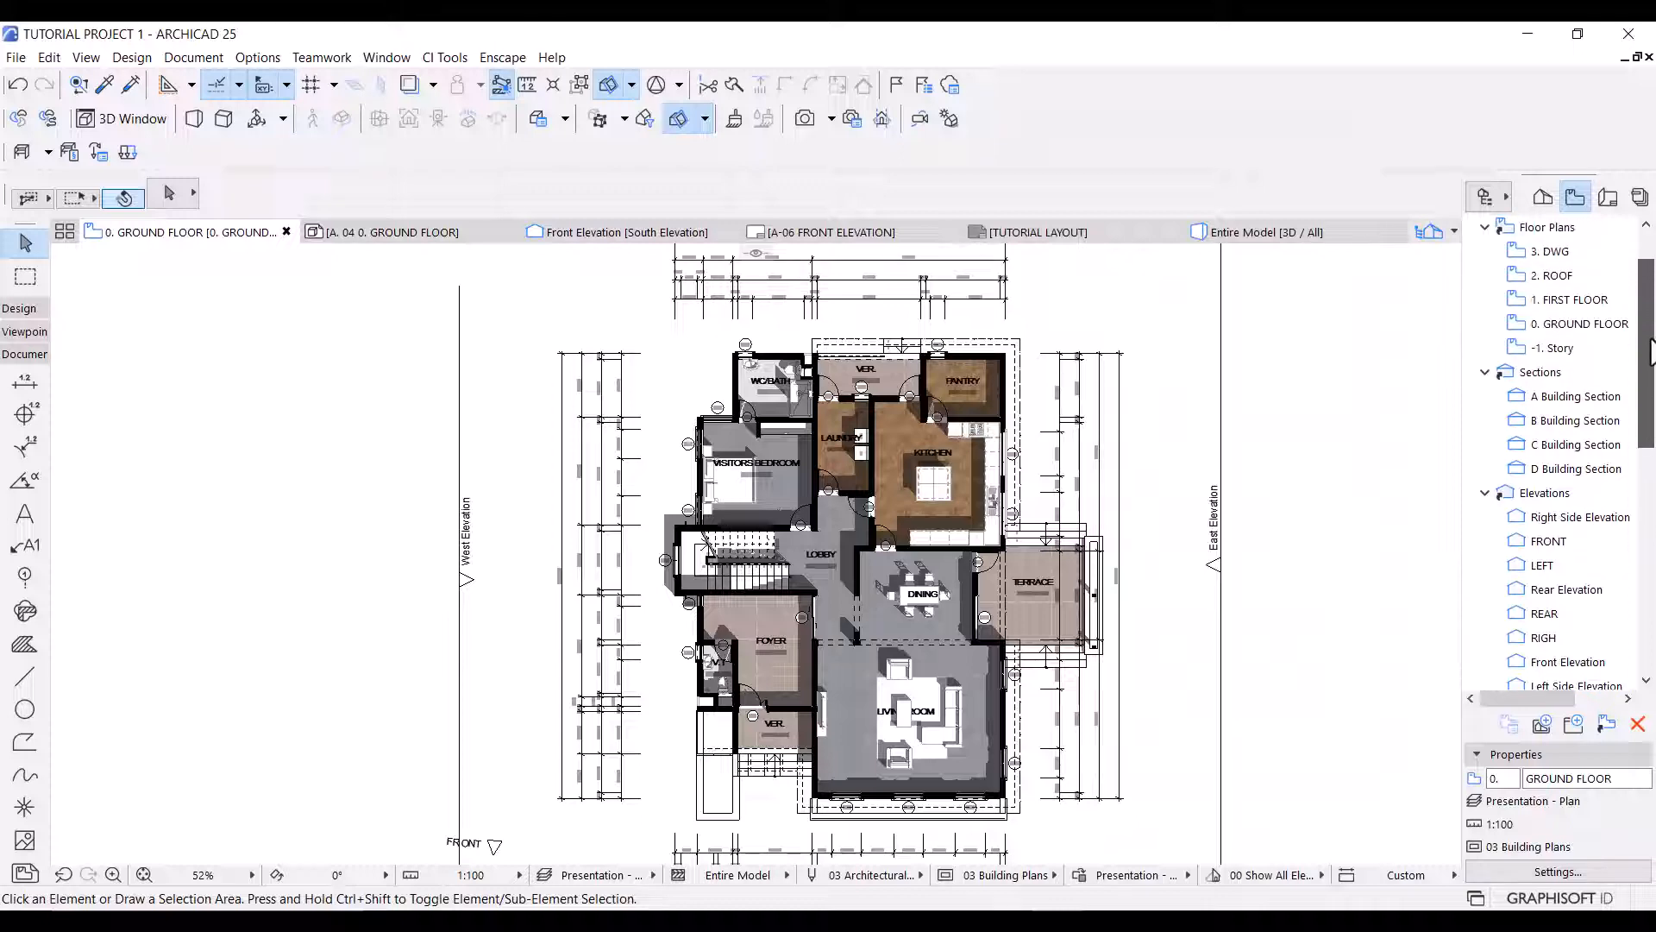
pyautogui.click(1574, 324)
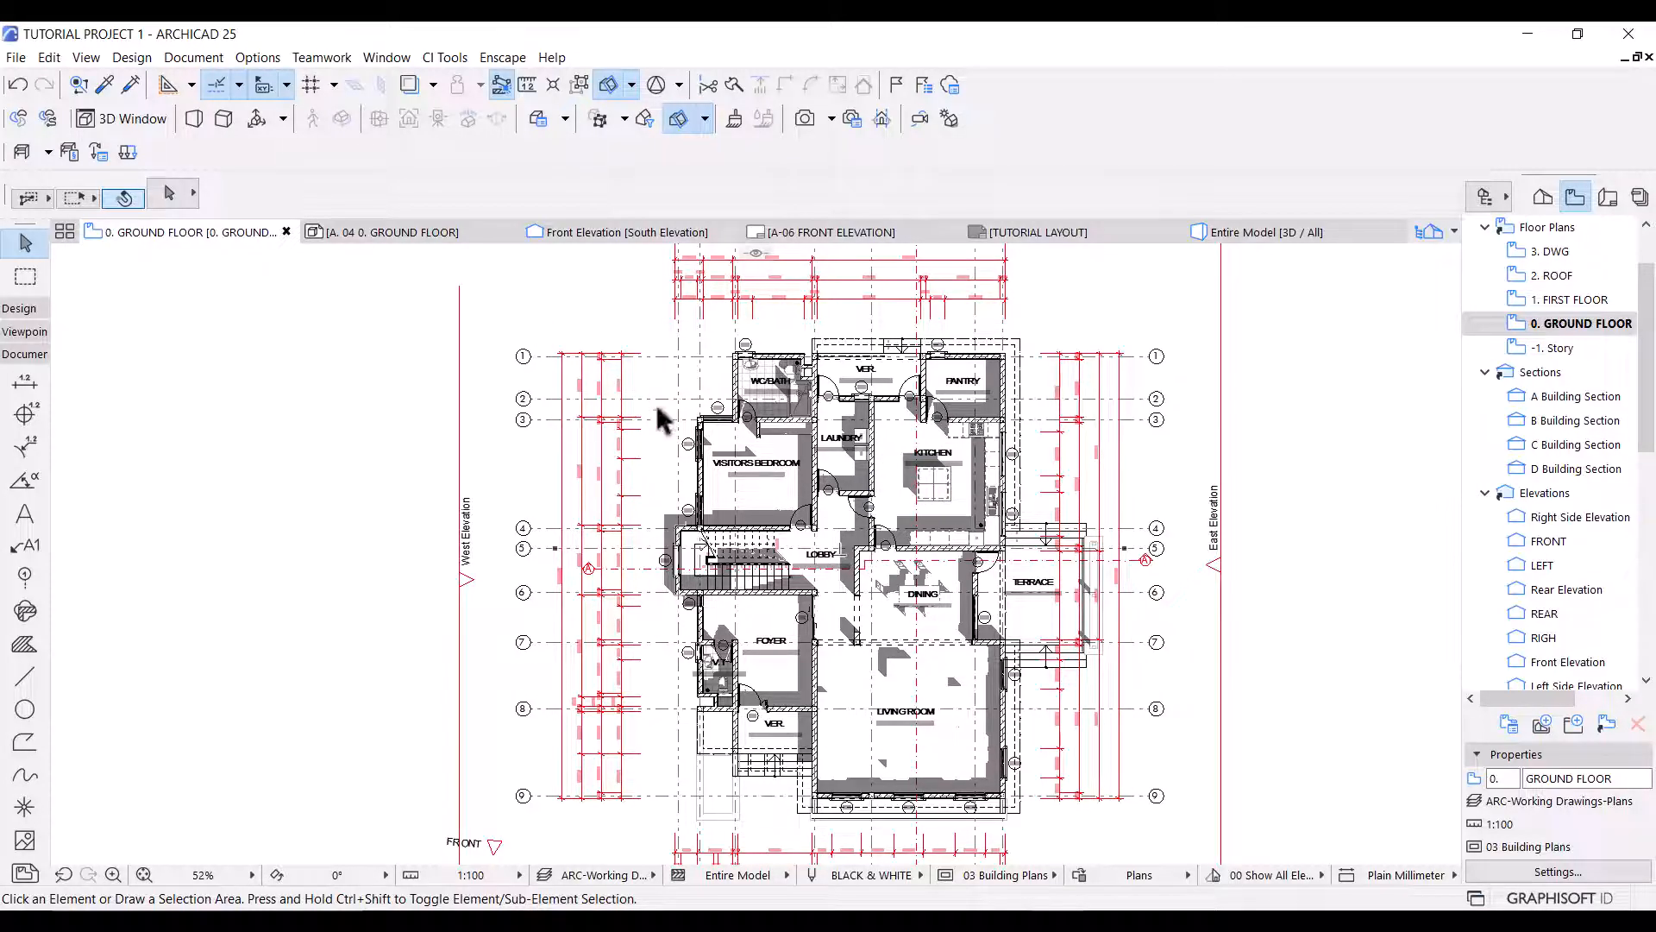
pyautogui.hotkey('ctrl', 'a')
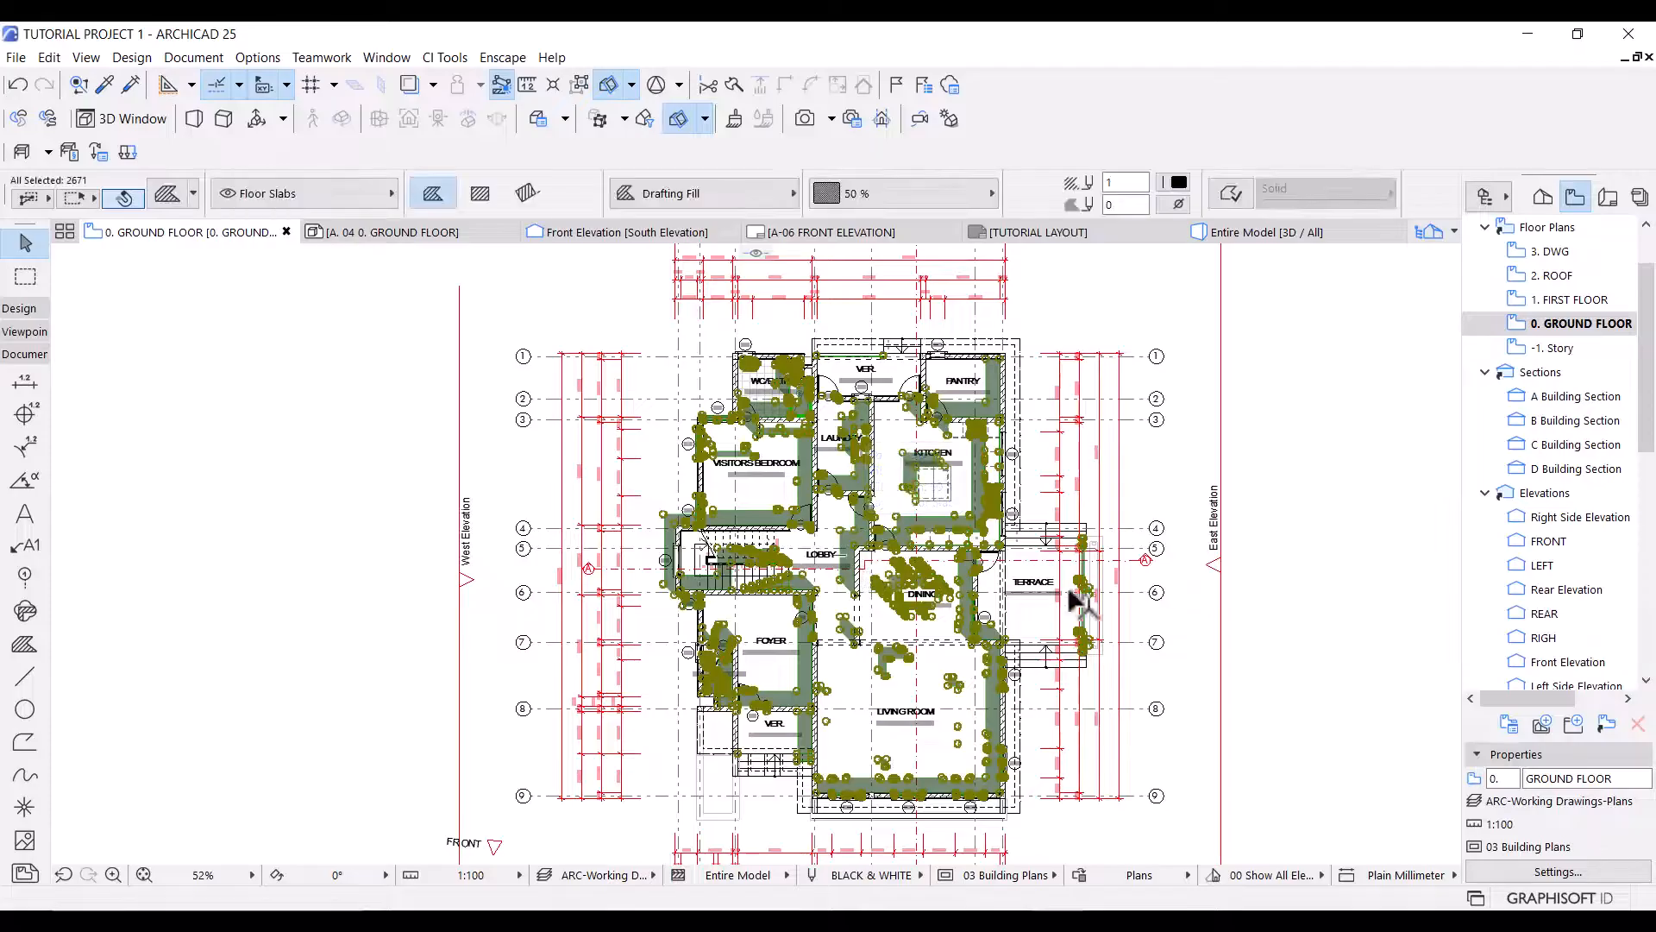
pyautogui.press('Escape')
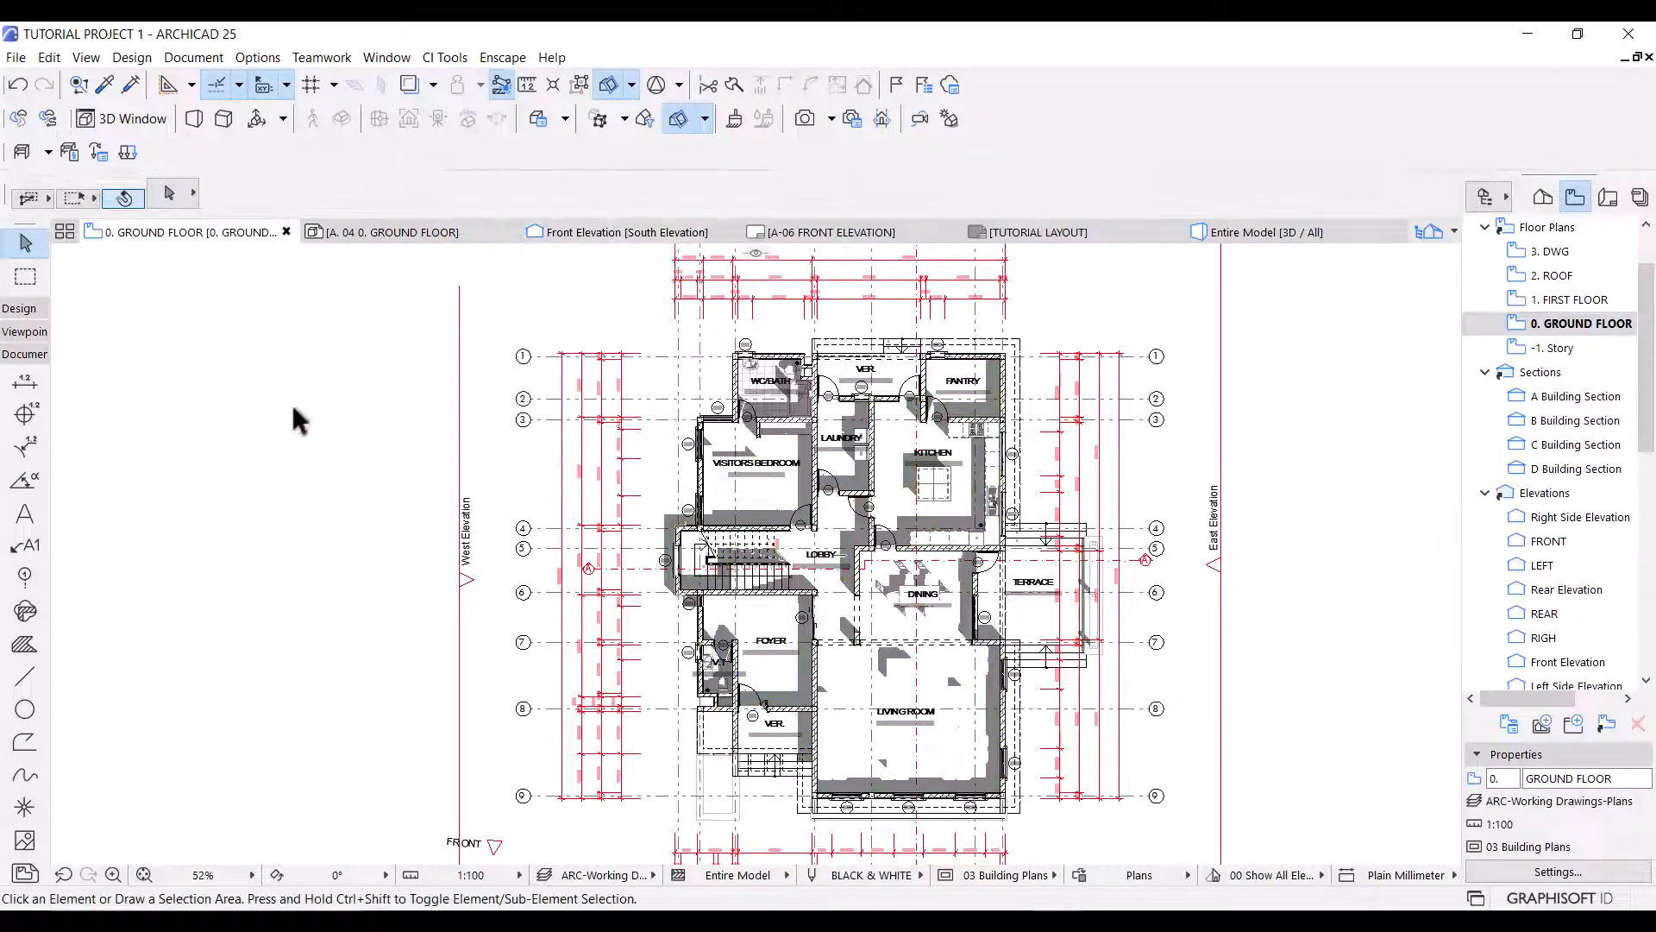
# Create a new layer named Shadows in the layer settings.
pyautogui.hotkey('ctrl', 'l')
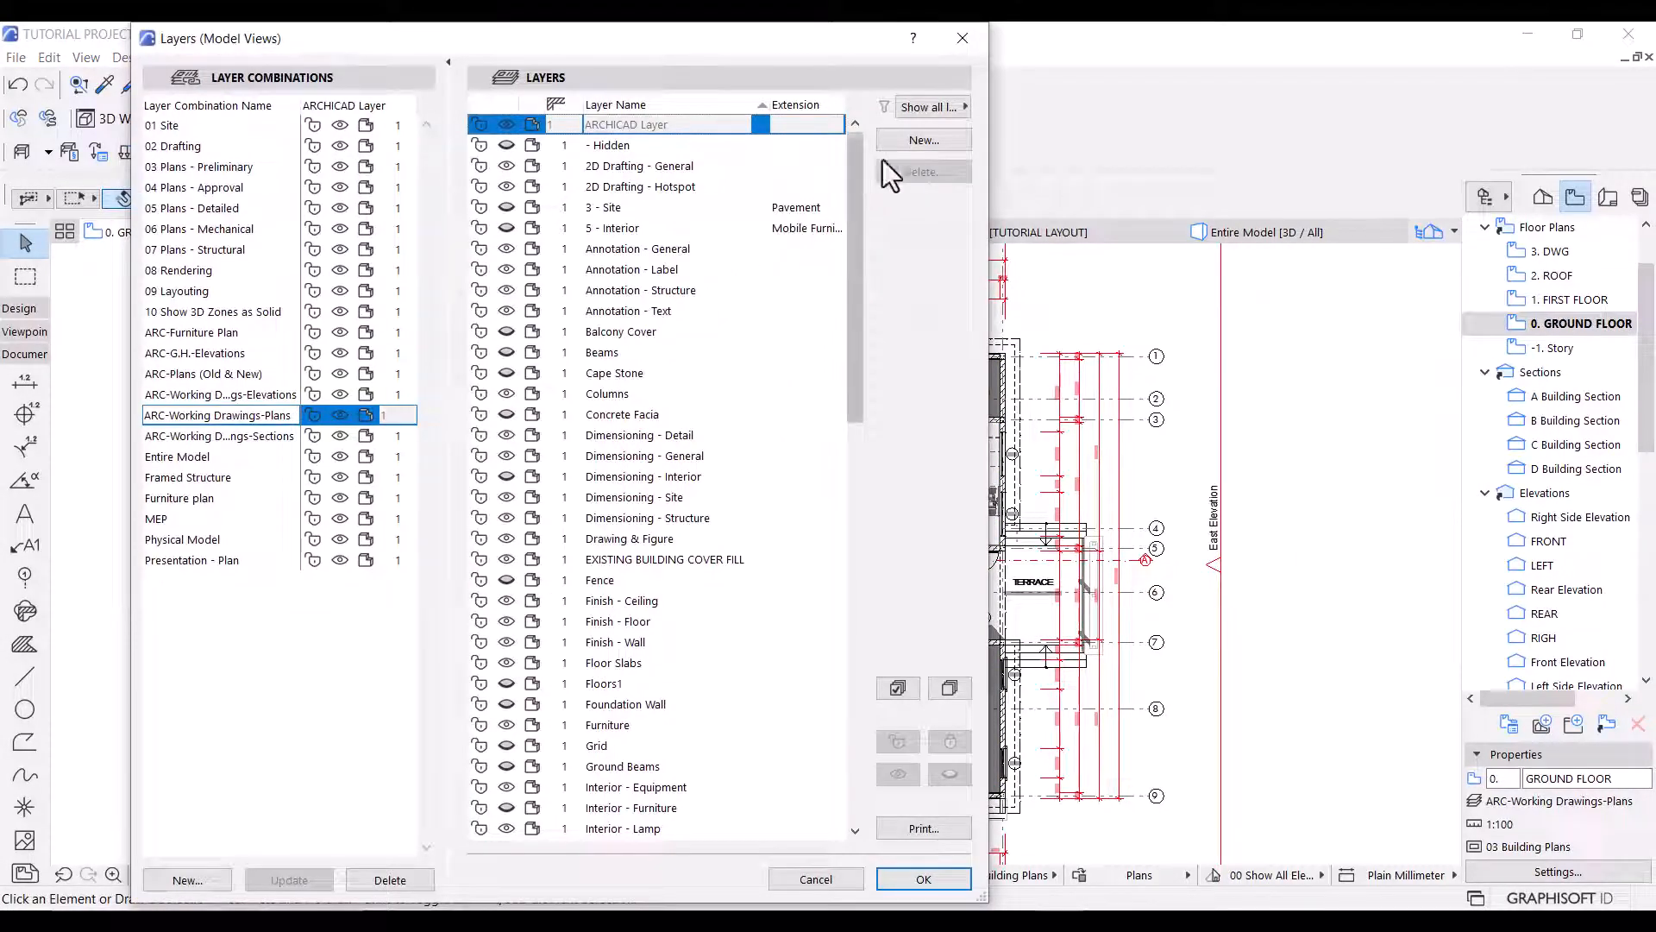
pyautogui.click(920, 140)
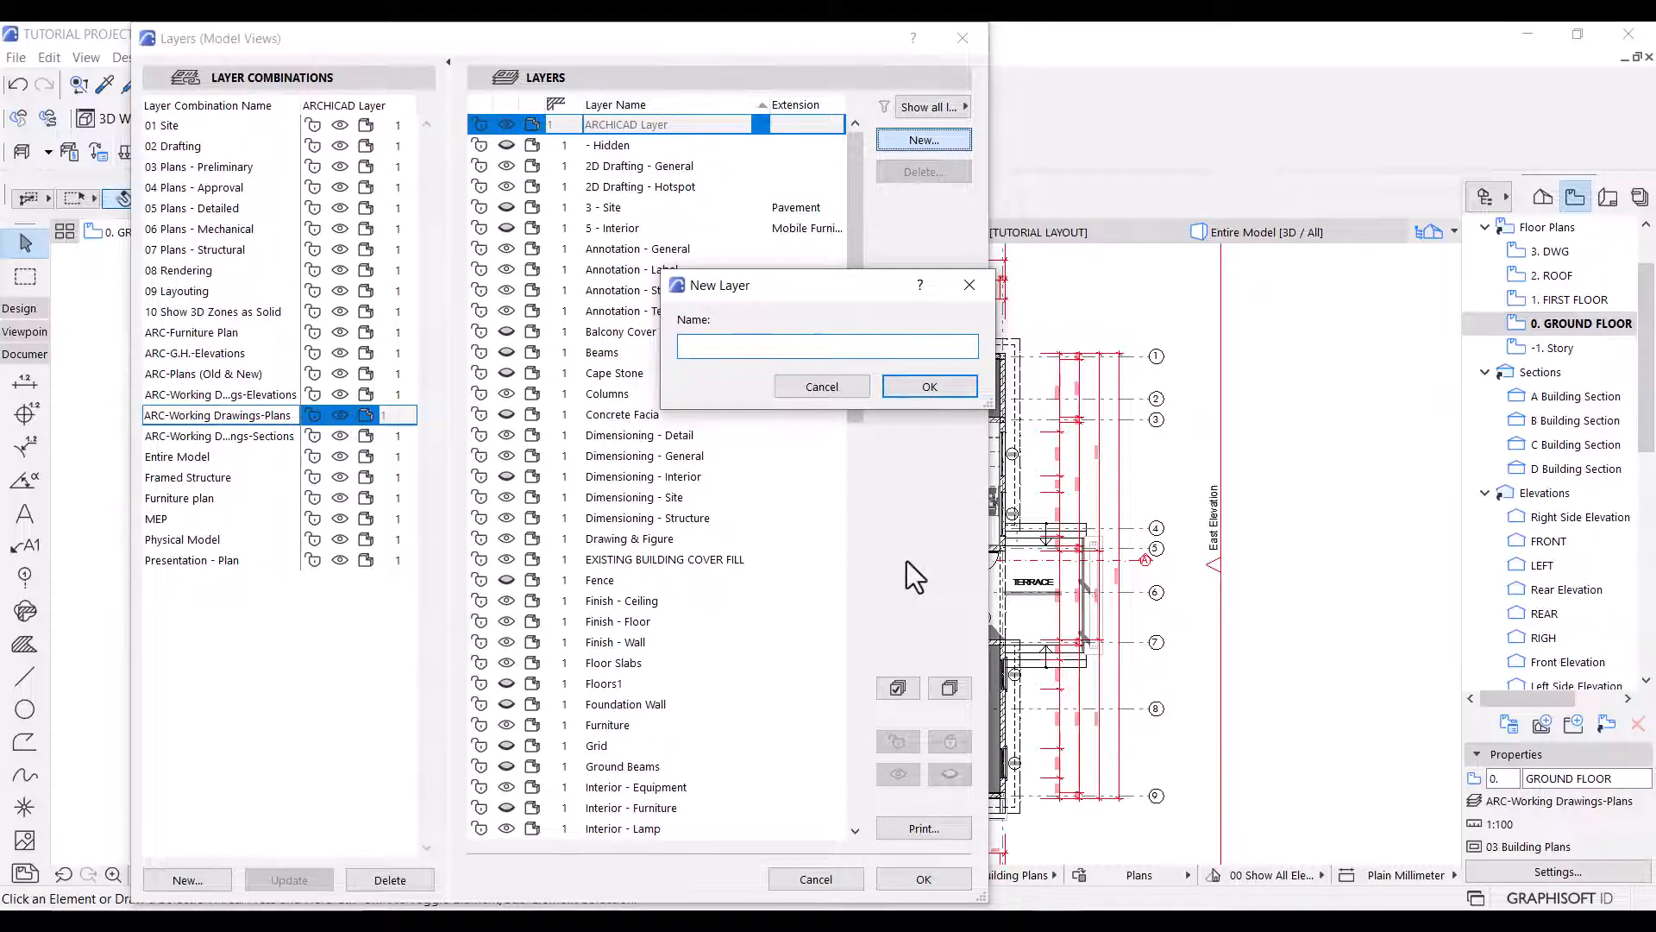
pyautogui.write('Shadows')
pyautogui.click(902, 383)
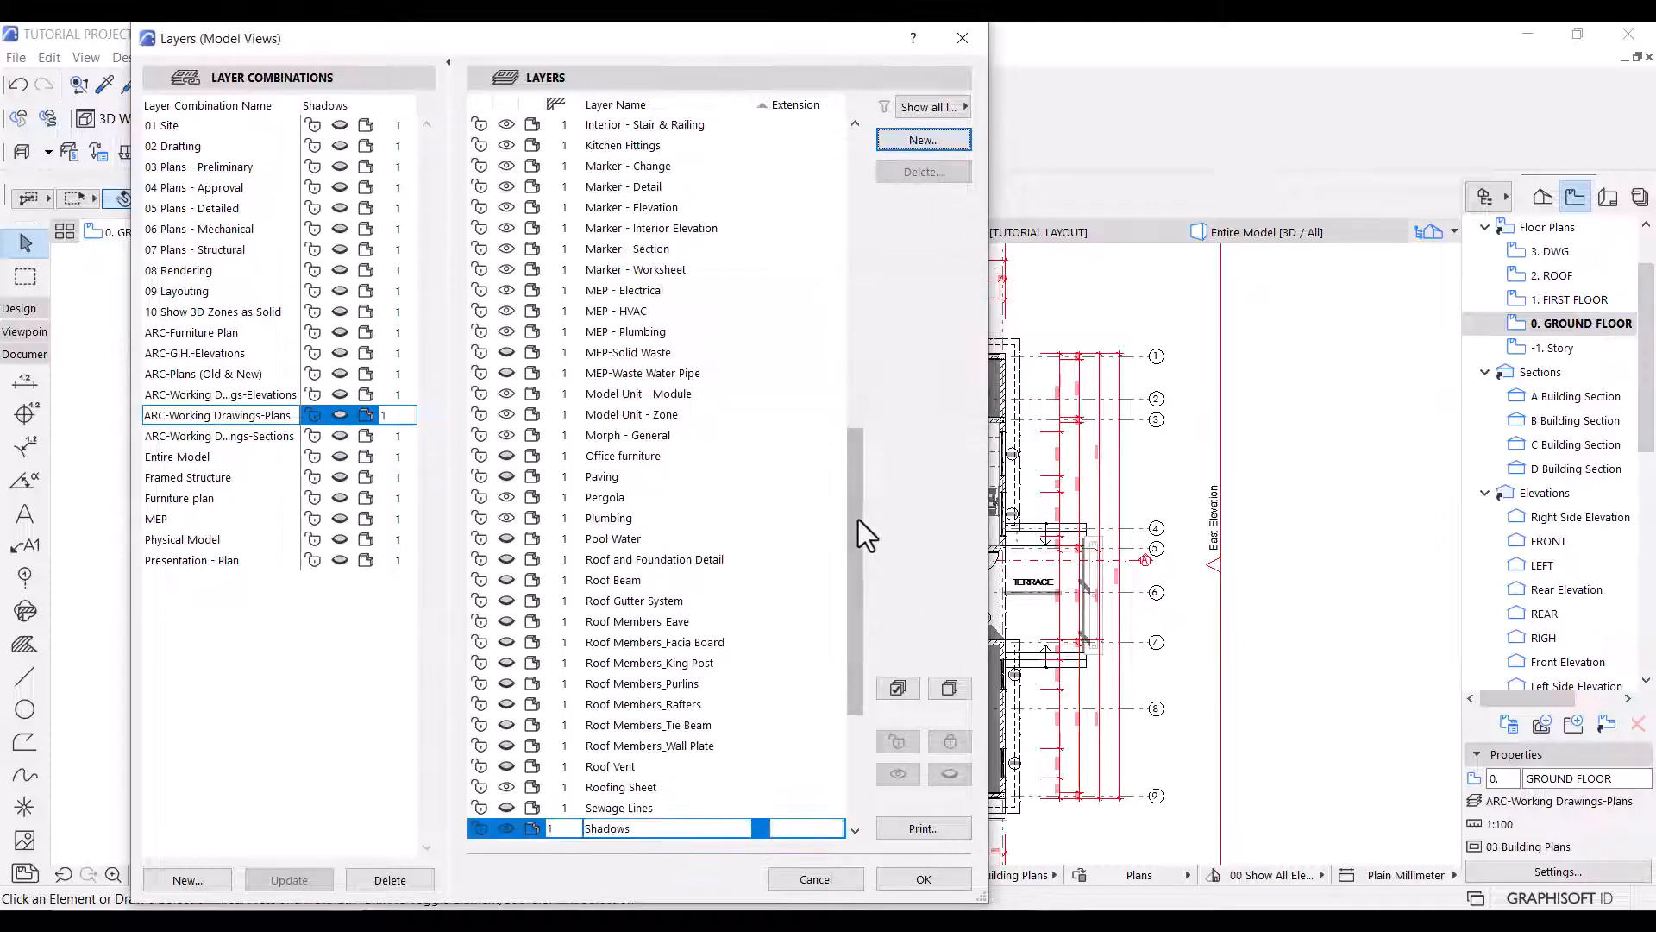
# Show the Shadows layer in the Presentation - Plan layer combination and update that combination.
pyautogui.click(209, 563)
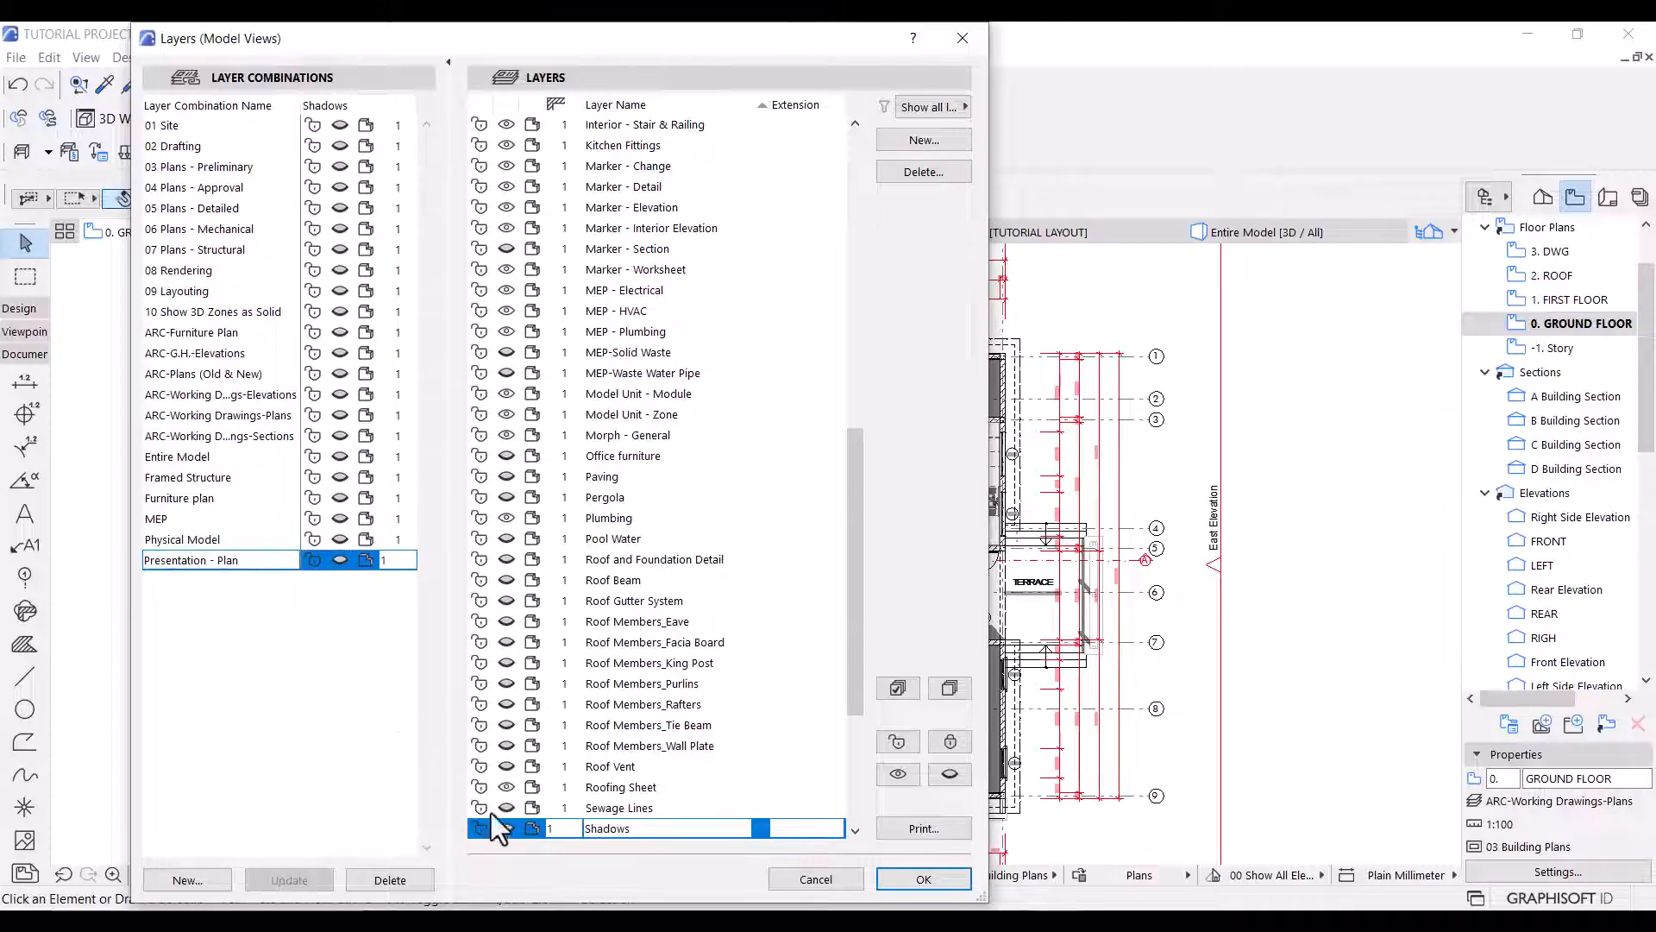
pyautogui.click(509, 831)
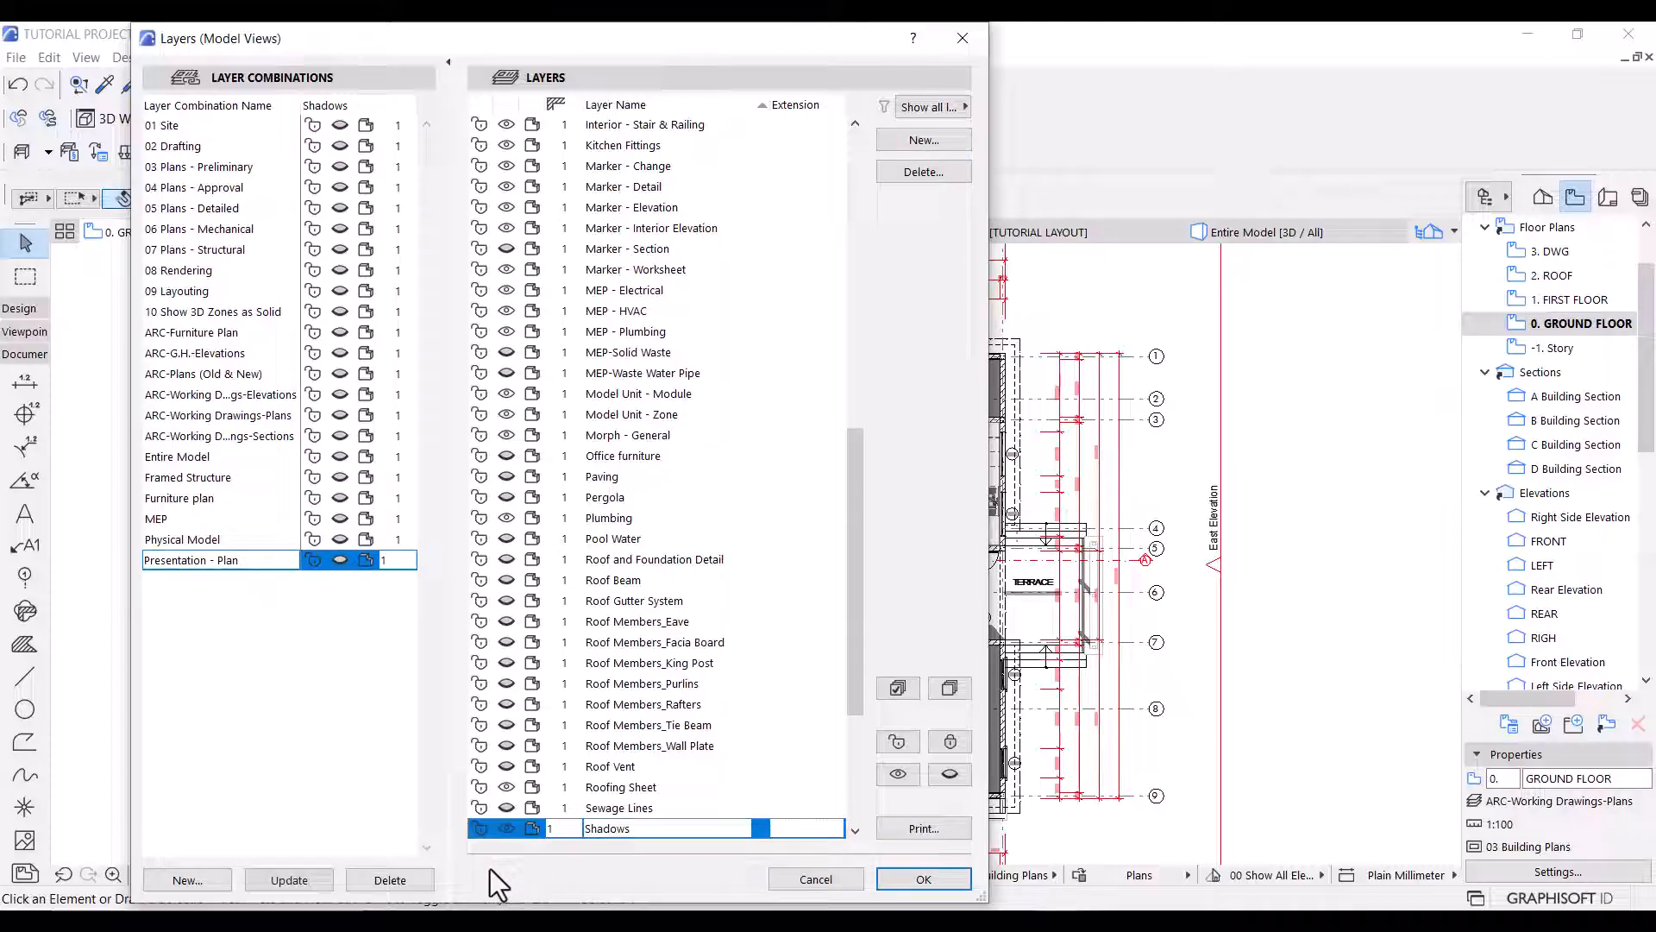
pyautogui.click(294, 883)
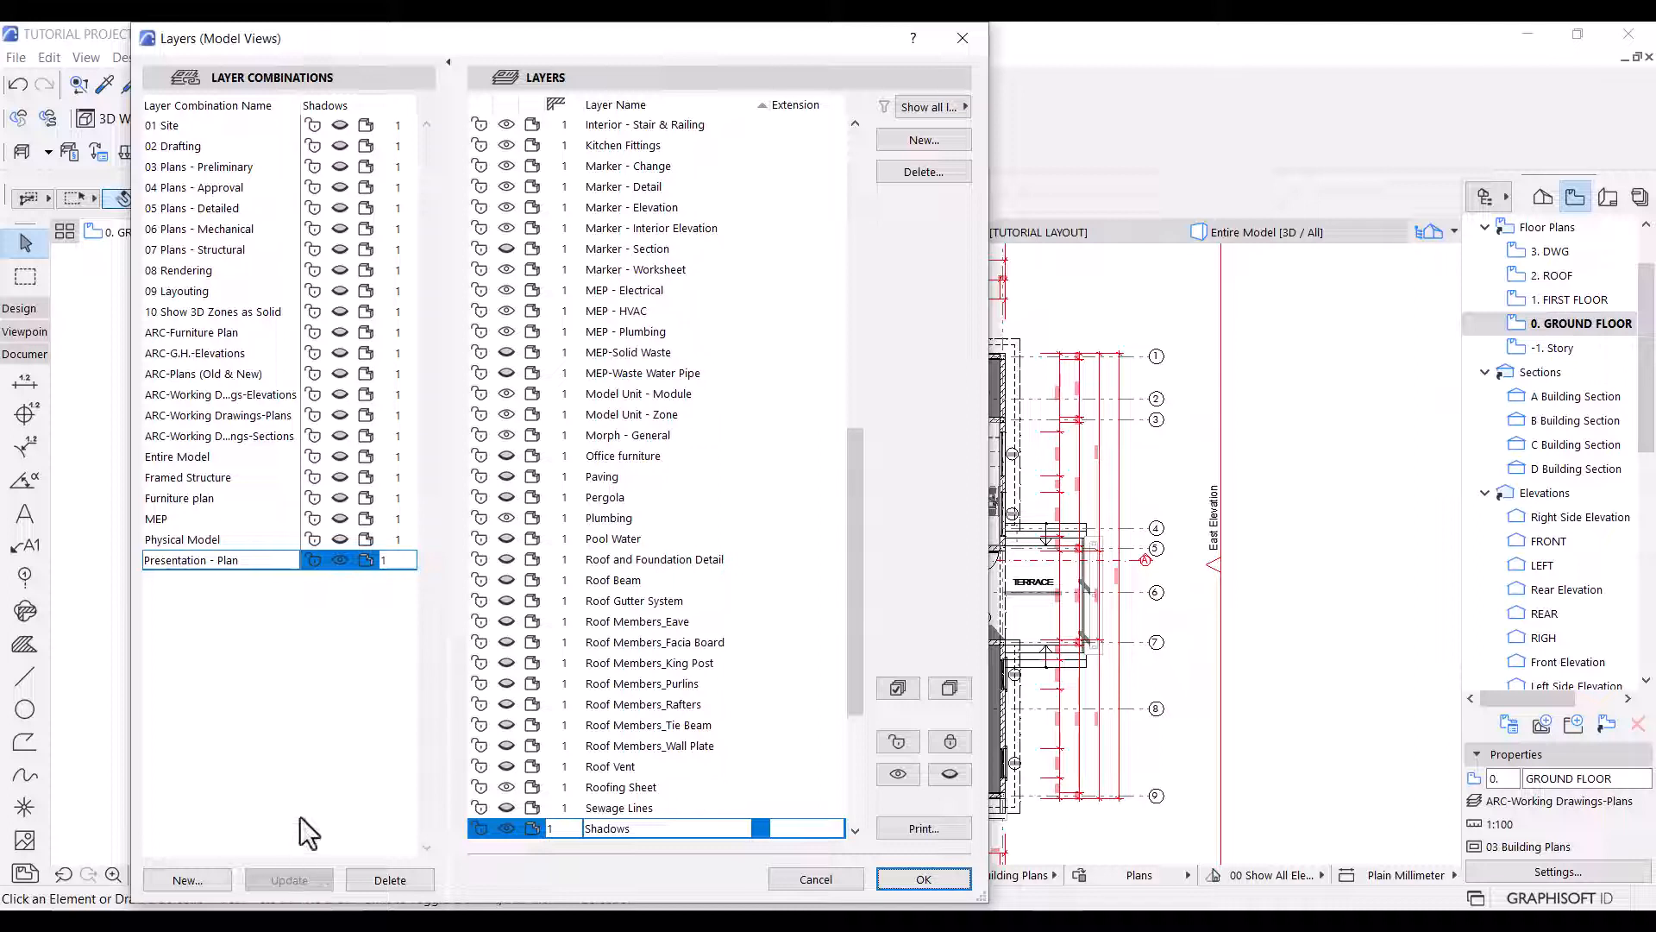
# Apply the Presentation - Plan layer combination to the open ground floor view and select all the shadow fills.
pyautogui.click(228, 423)
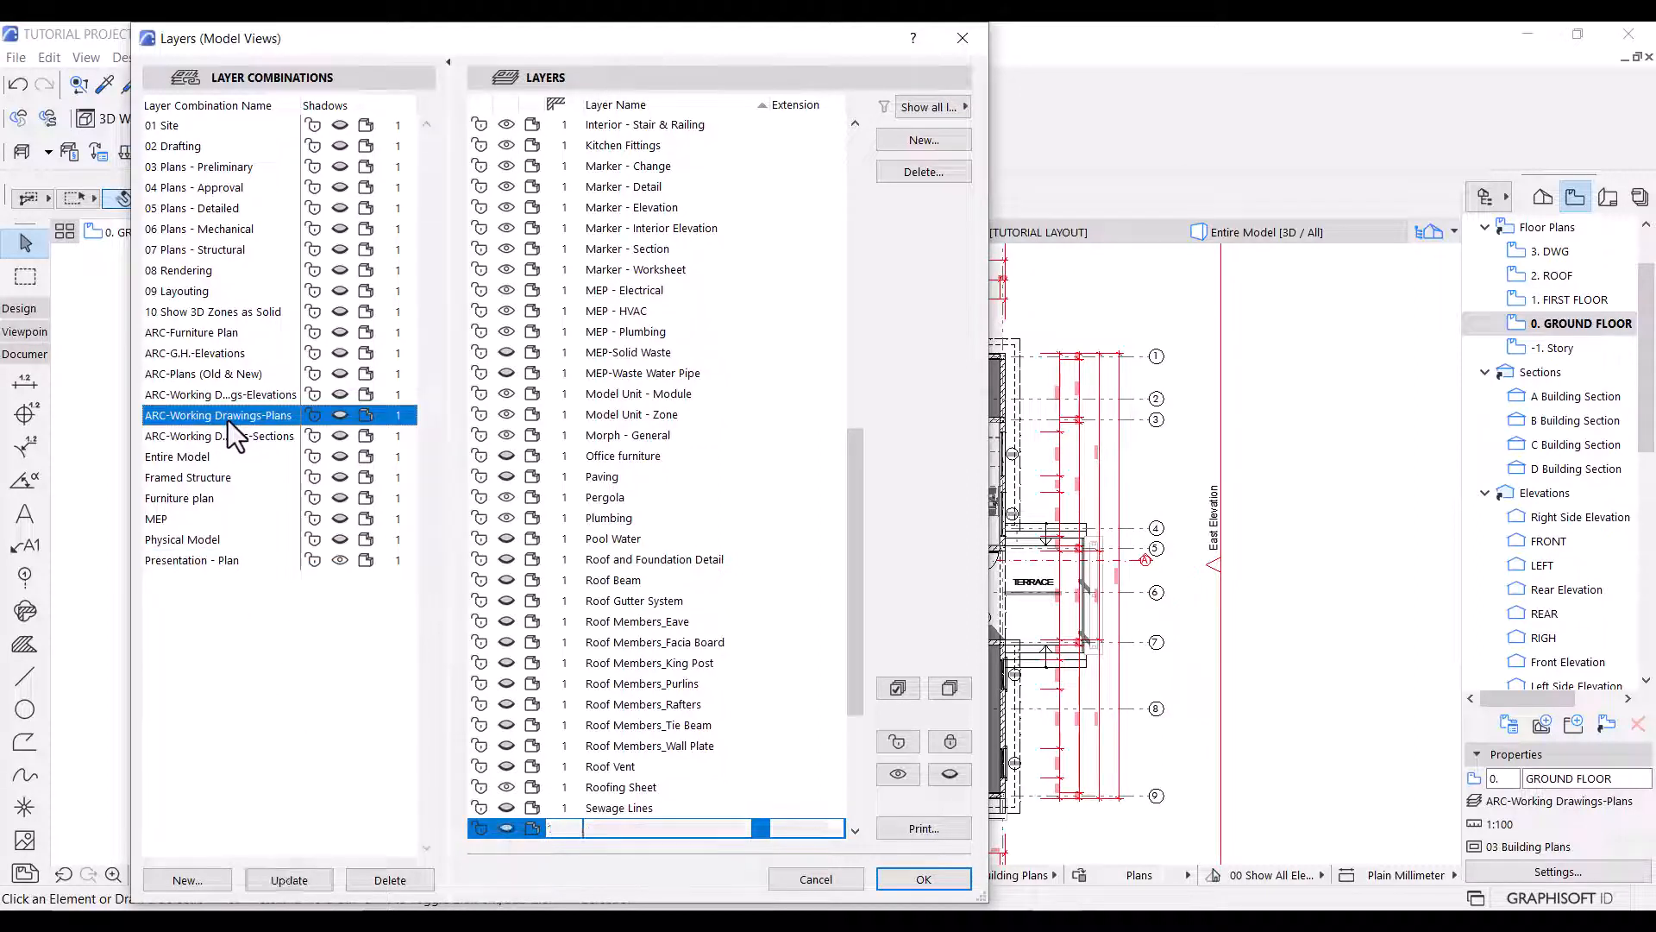
pyautogui.click(189, 559)
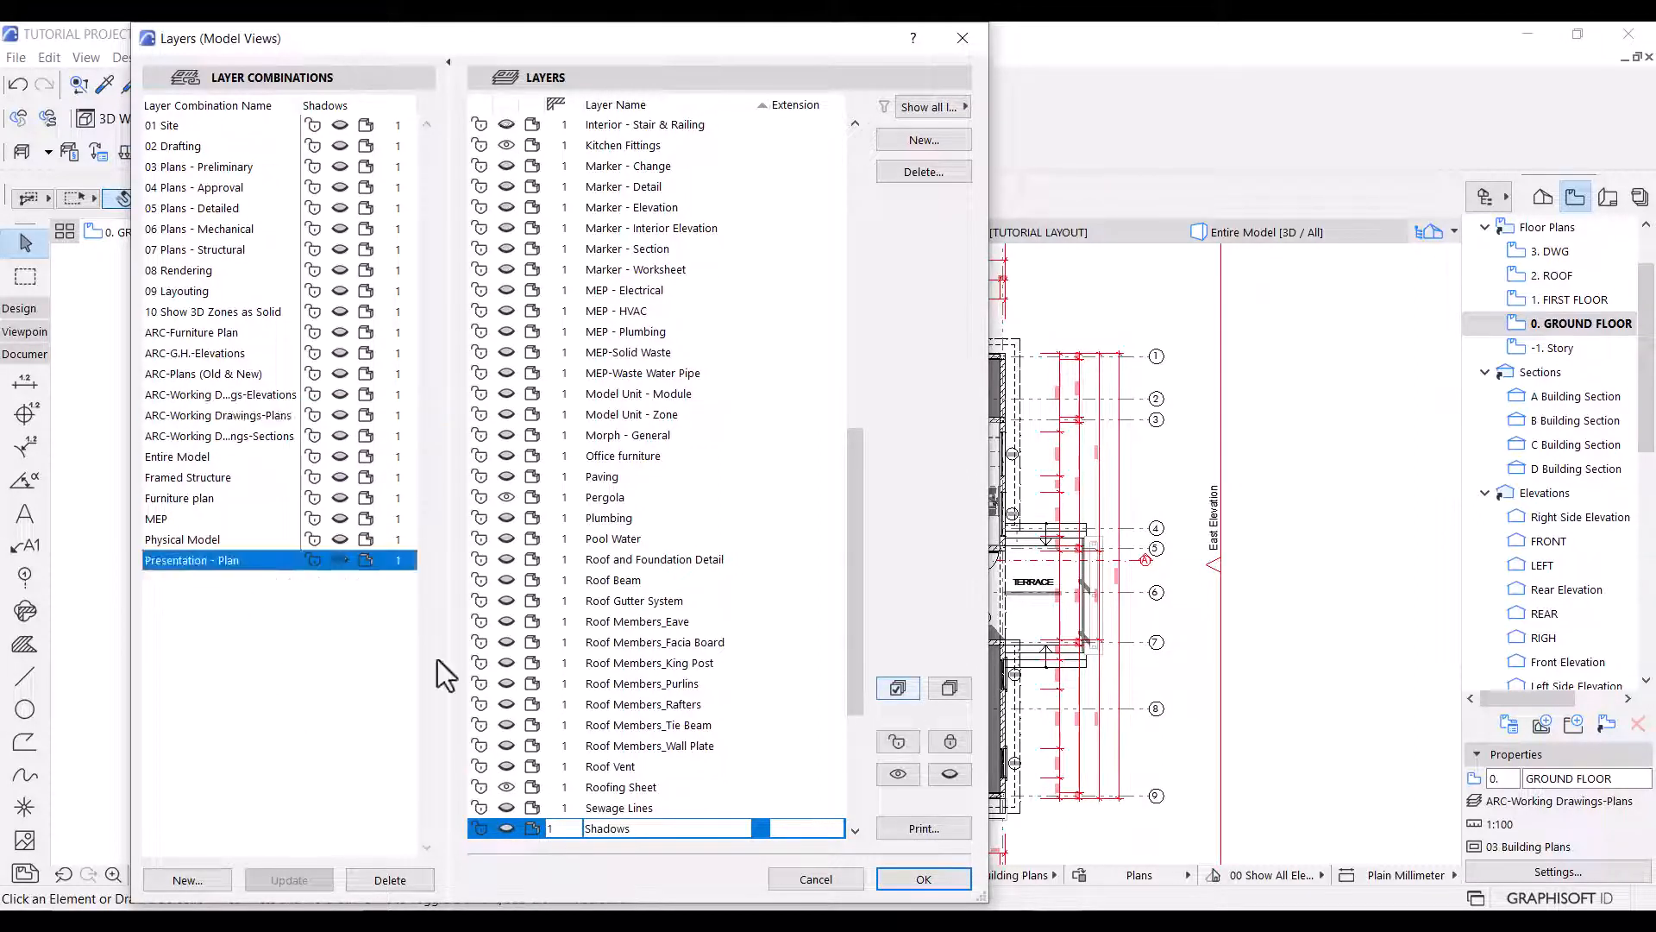
pyautogui.click(923, 878)
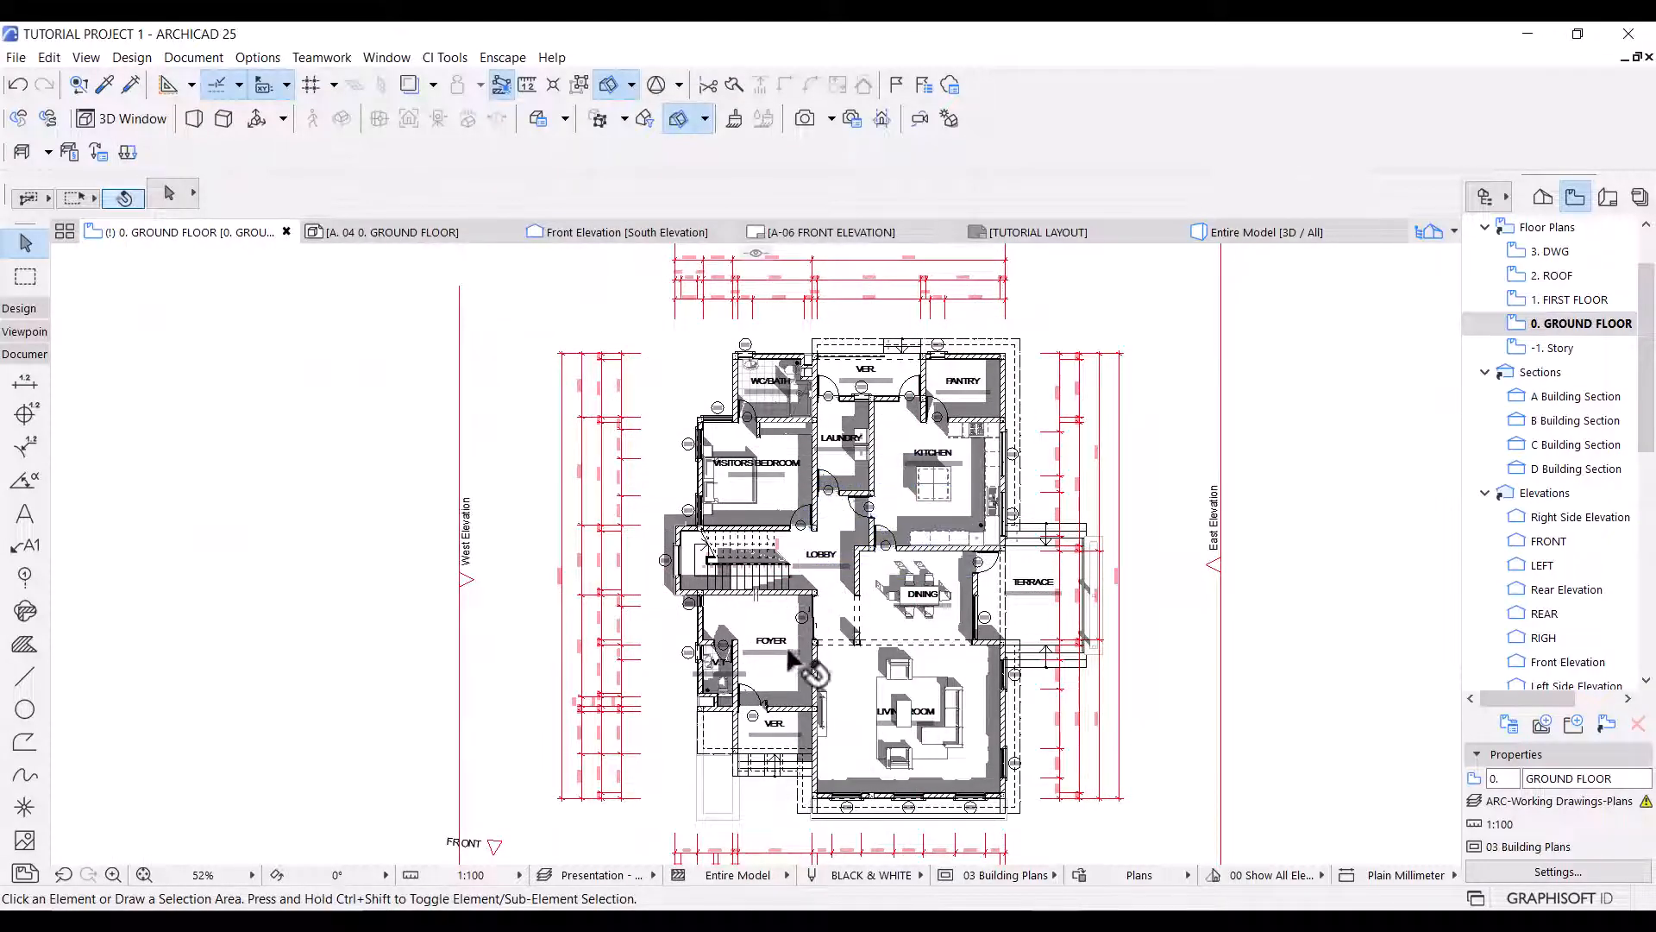
pyautogui.hotkey('ctrl', 'a')
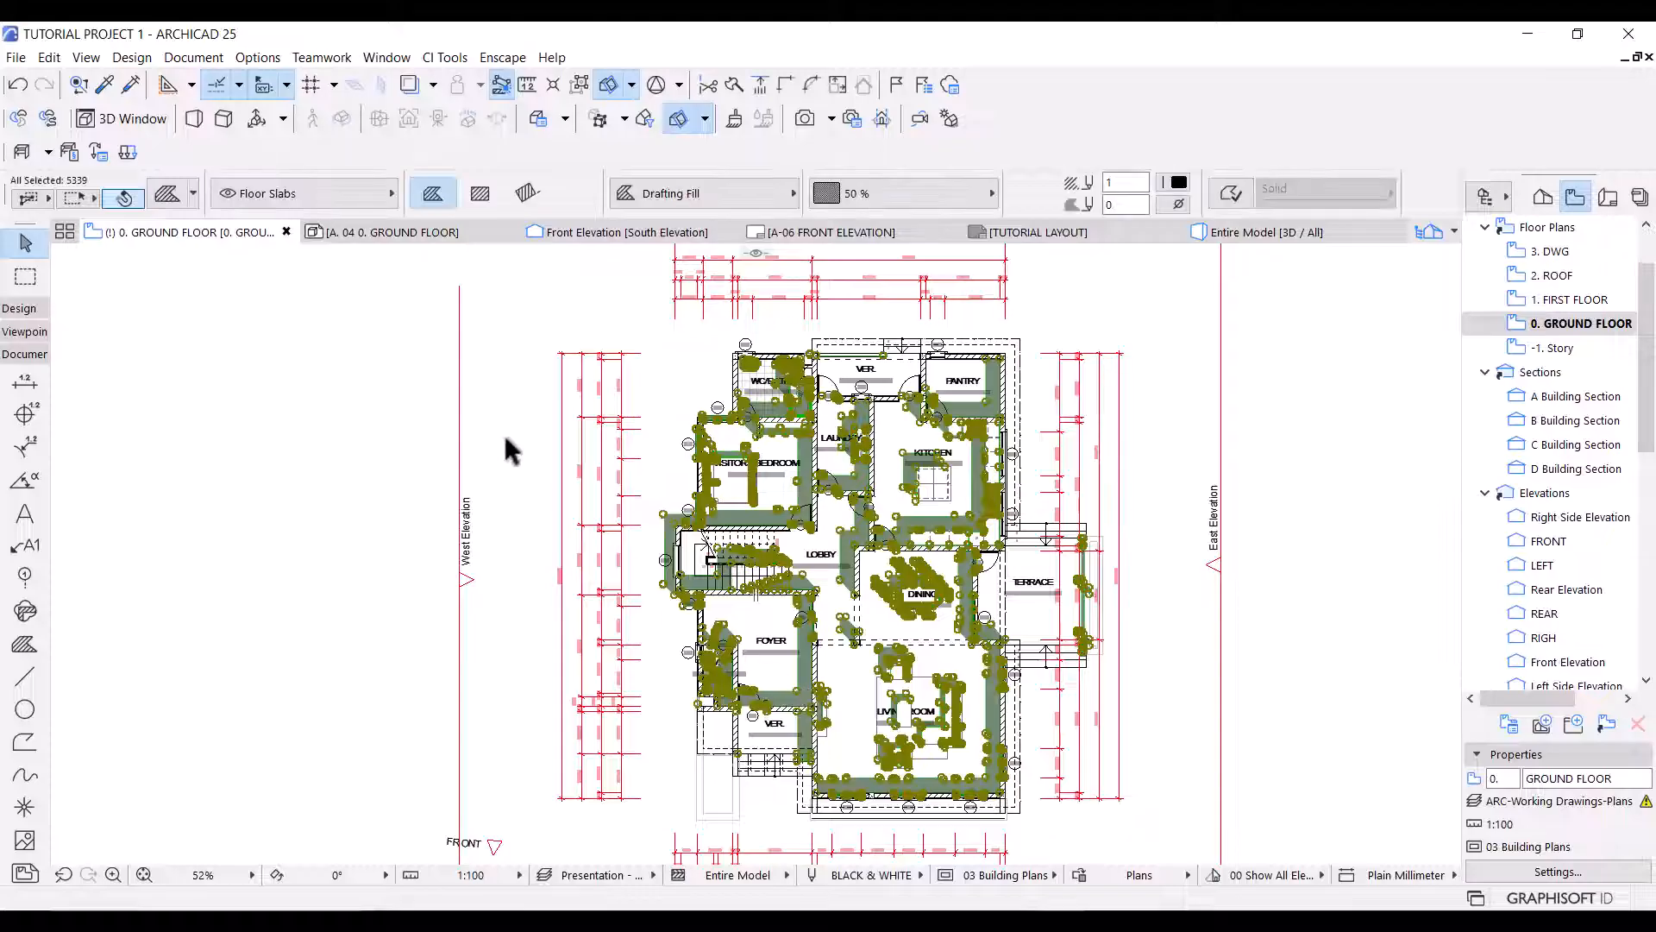
# Move all the selected shadow fills from the Floor Slabs layer to the Shadows layer.
pyautogui.click(358, 197)
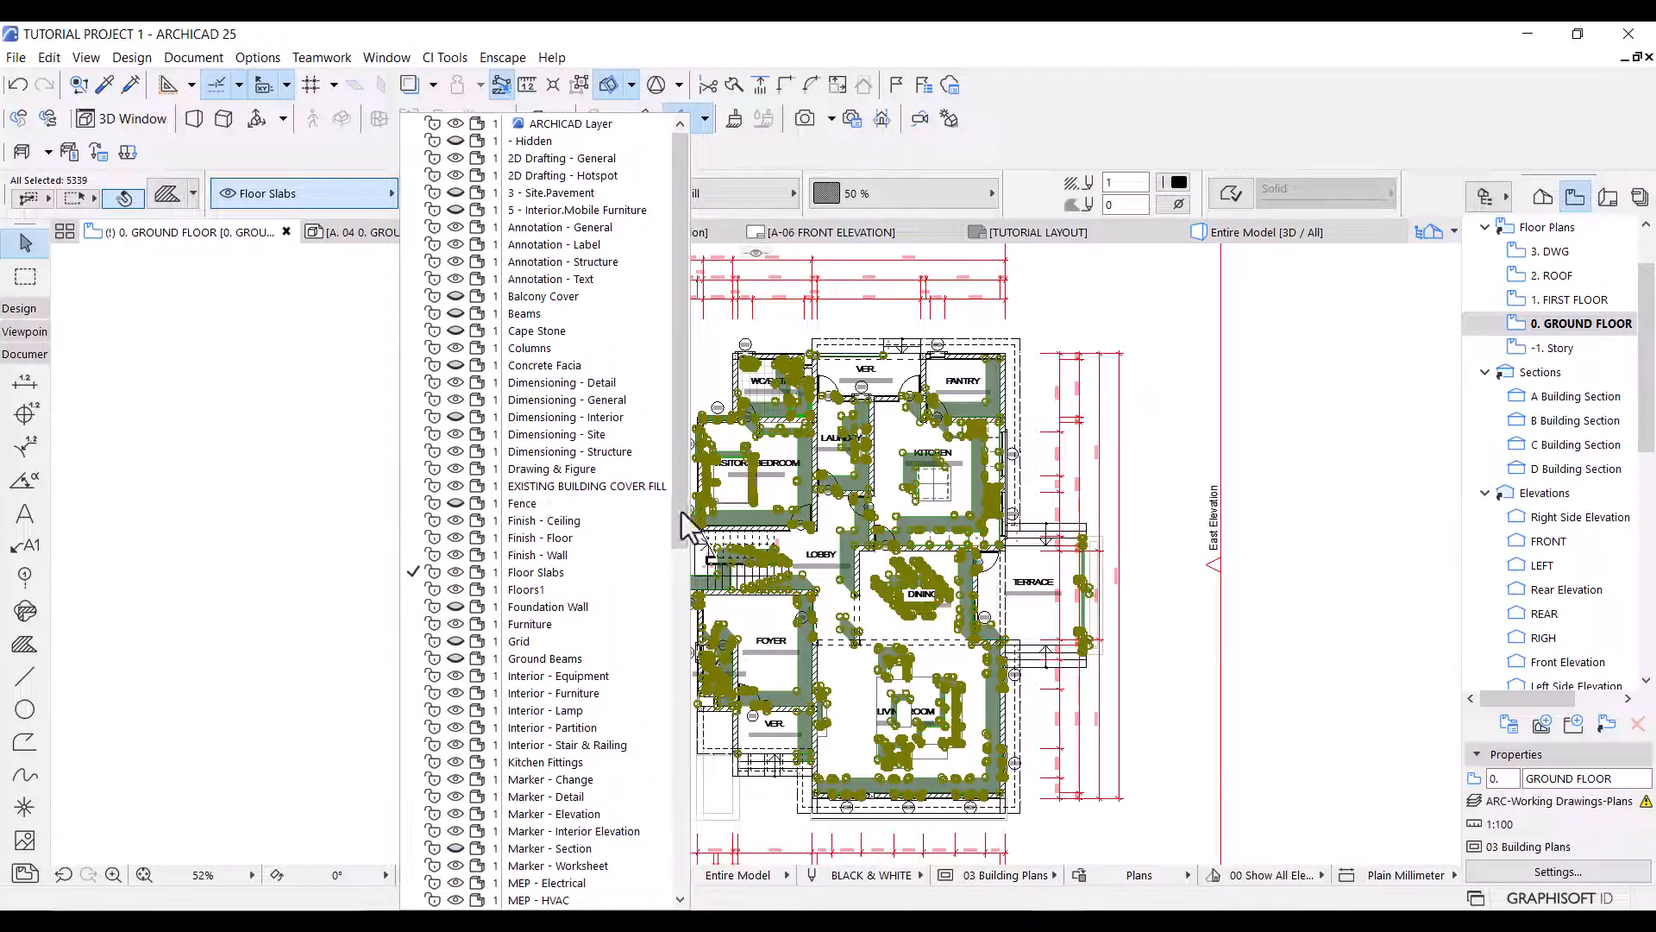
pyautogui.moveTo(677, 528); pyautogui.dragTo(634, 809)
# Check the Shadows layer's visibility in the ARC-Working Drawings-Plans layer combination and apply that combination to the open ground floor view.
pyautogui.hotkey('ctrl', 'l')
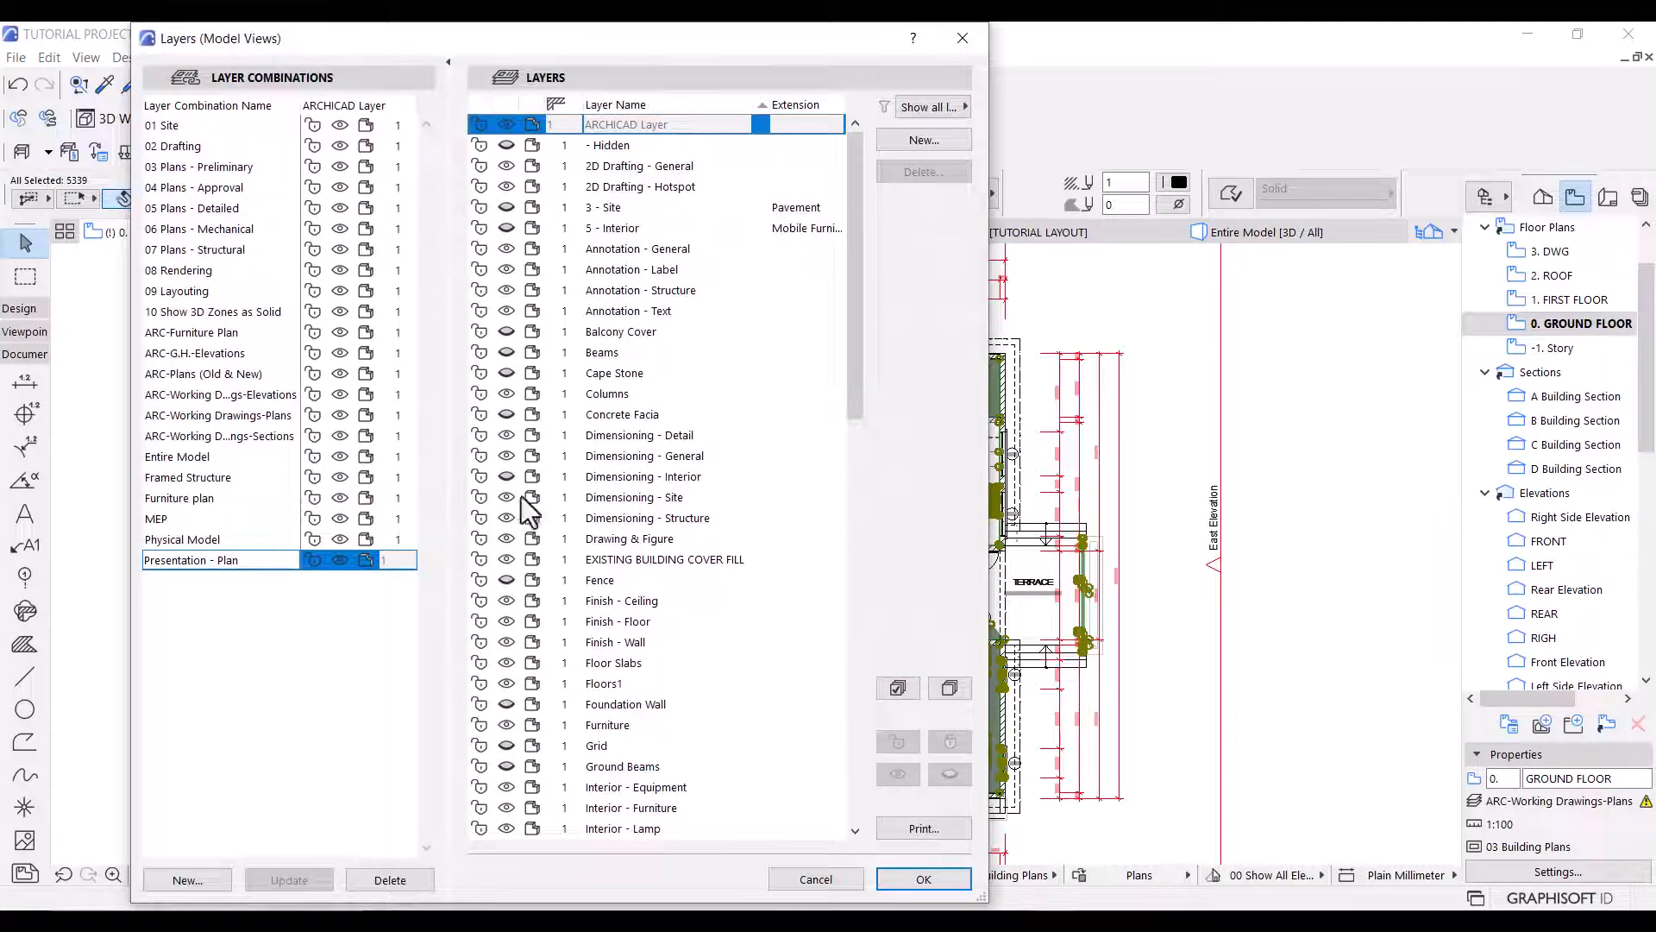
pyautogui.click(271, 415)
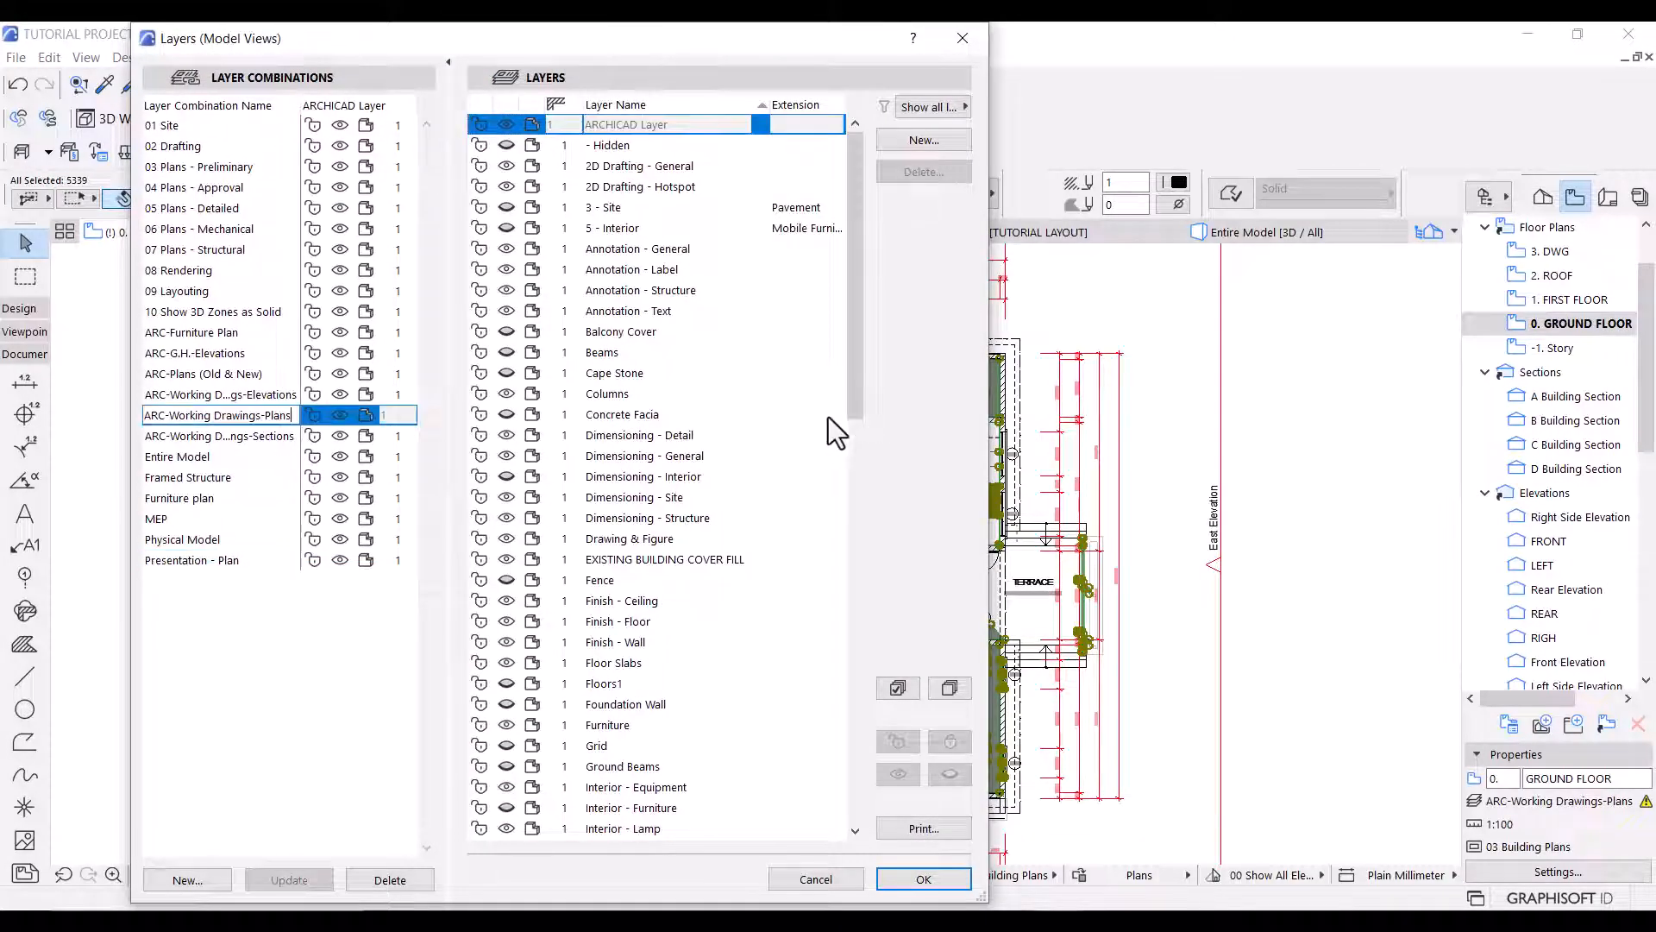
pyautogui.moveTo(854, 407); pyautogui.dragTo(866, 811)
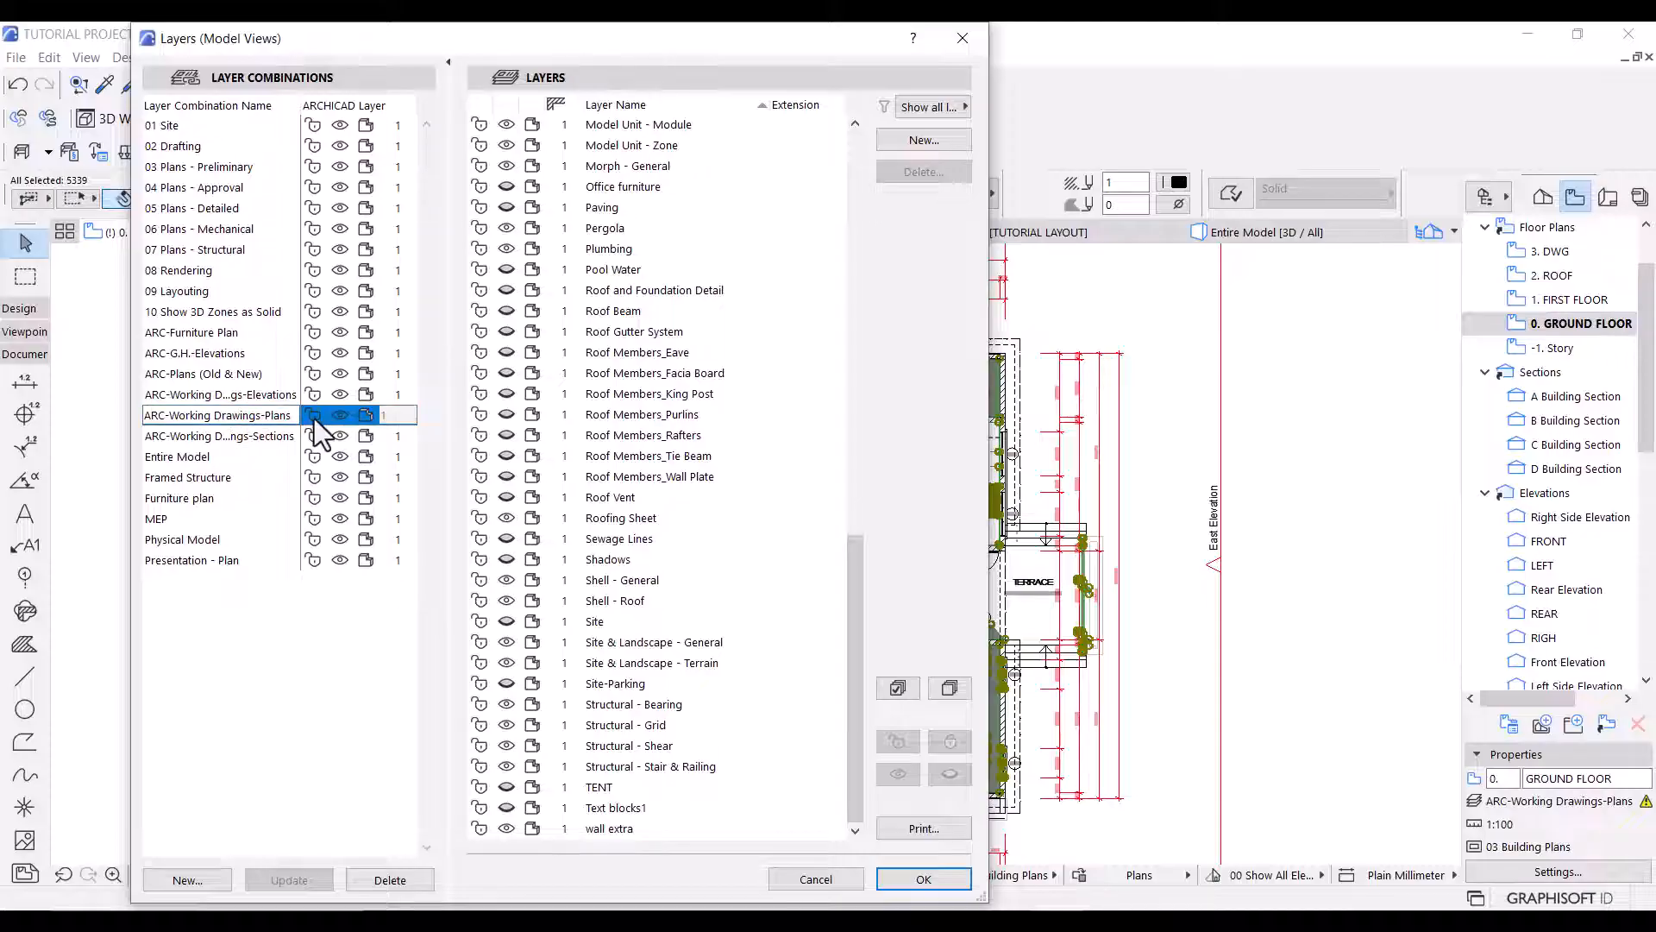
pyautogui.press('Return')
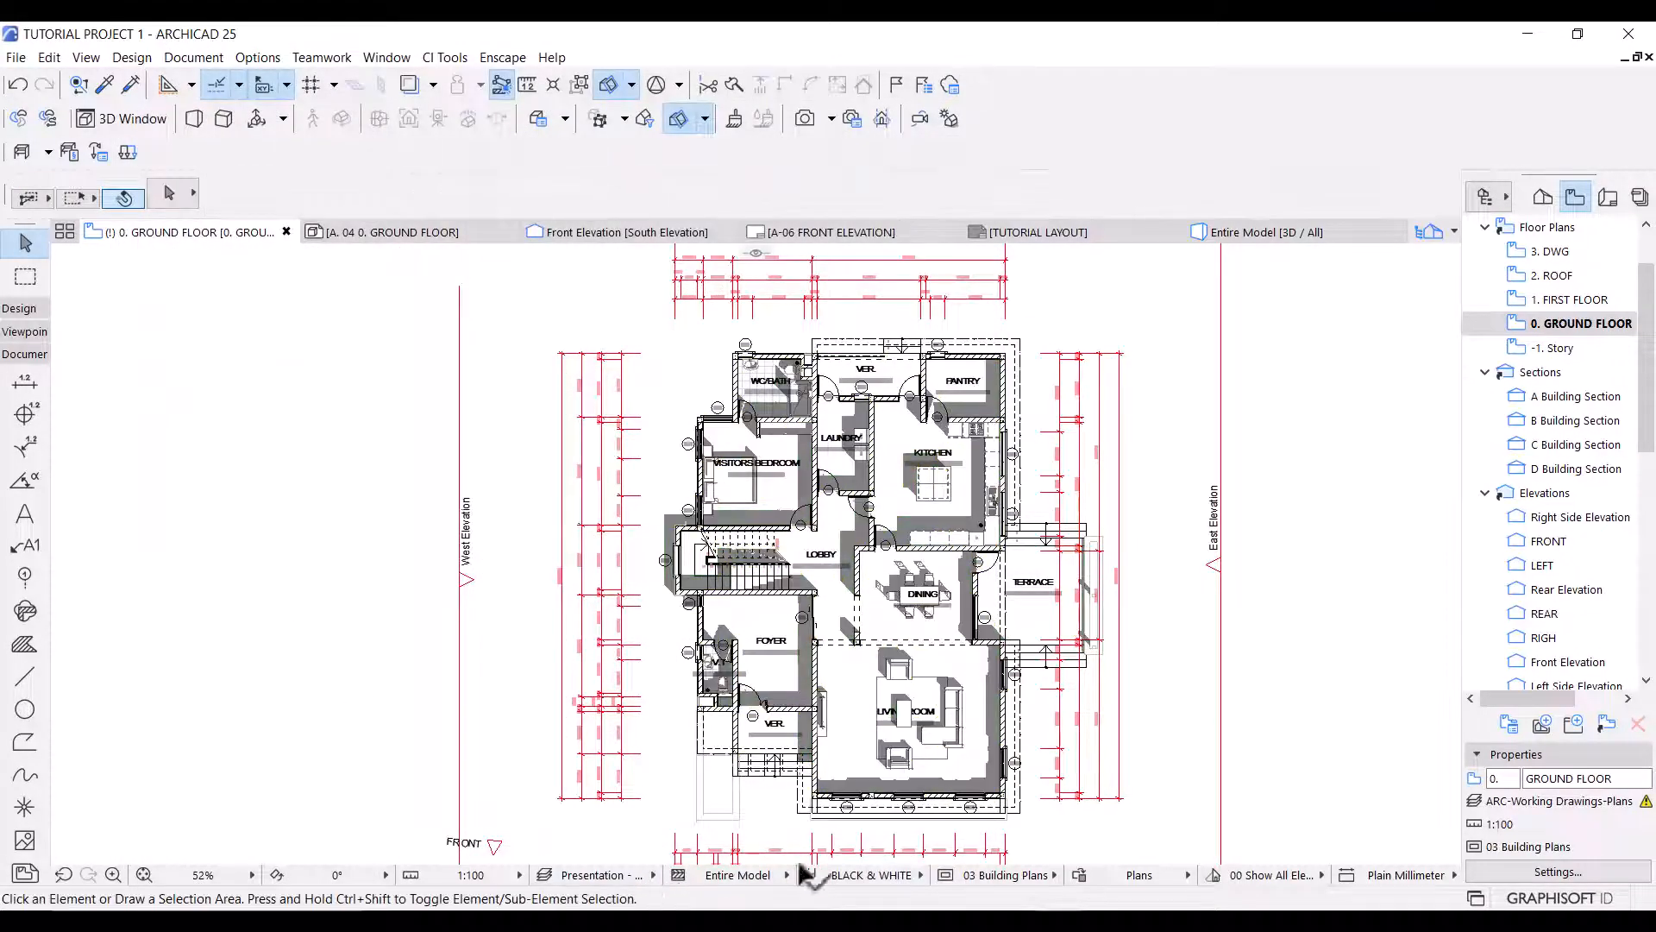
pyautogui.click(559, 875)
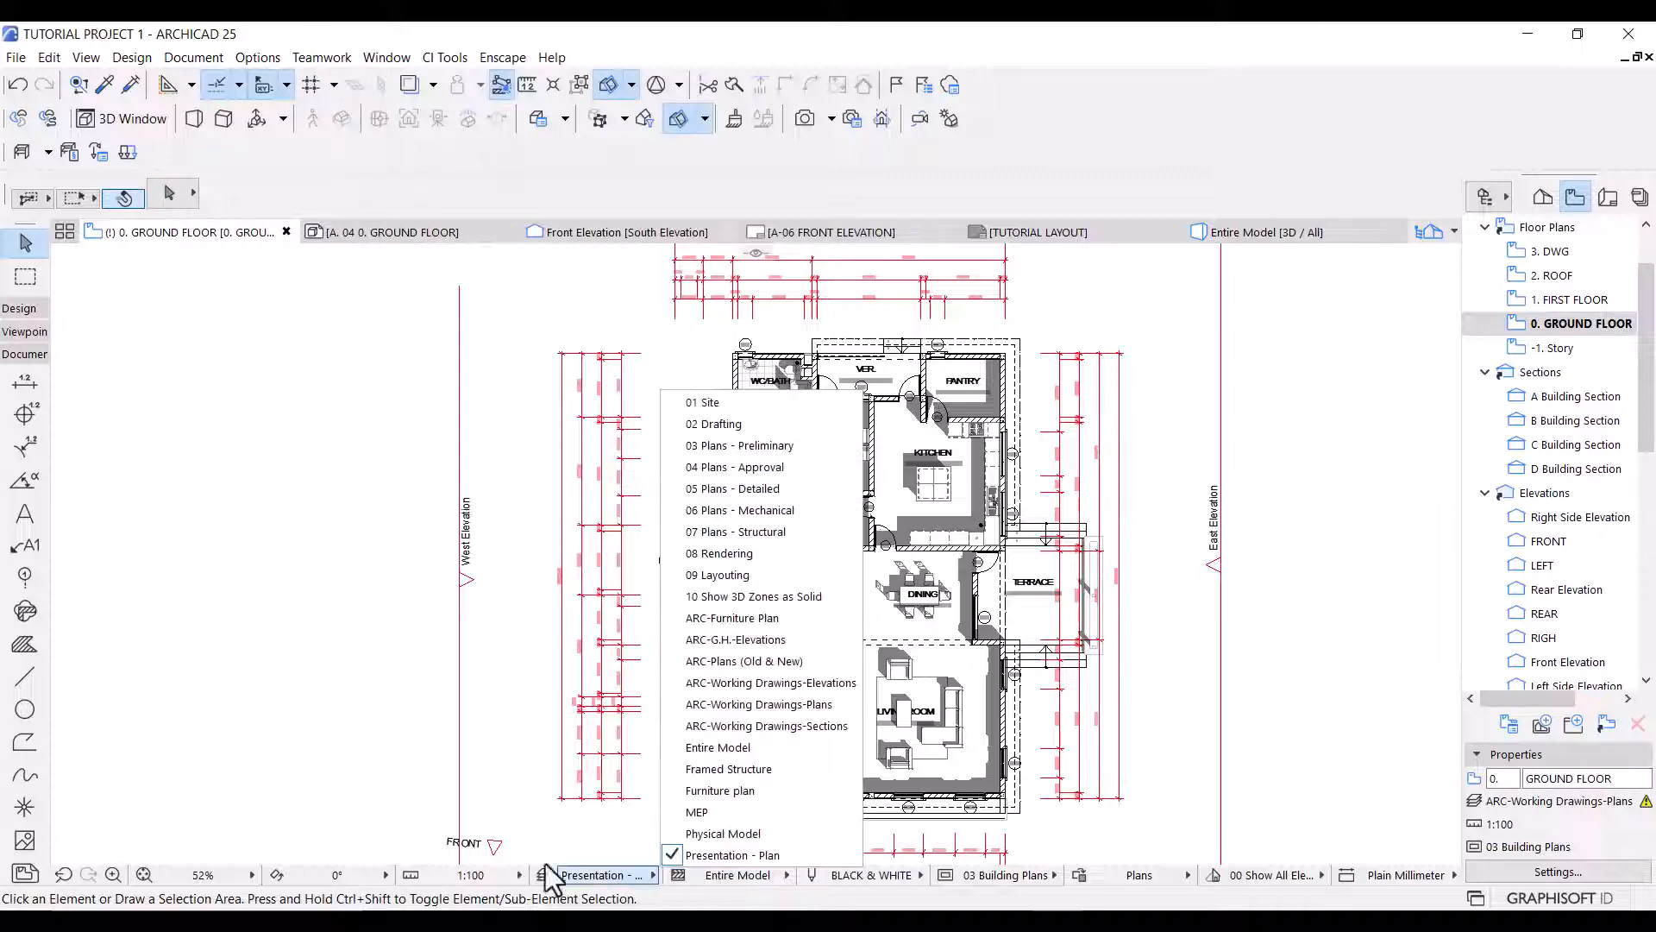
pyautogui.click(729, 704)
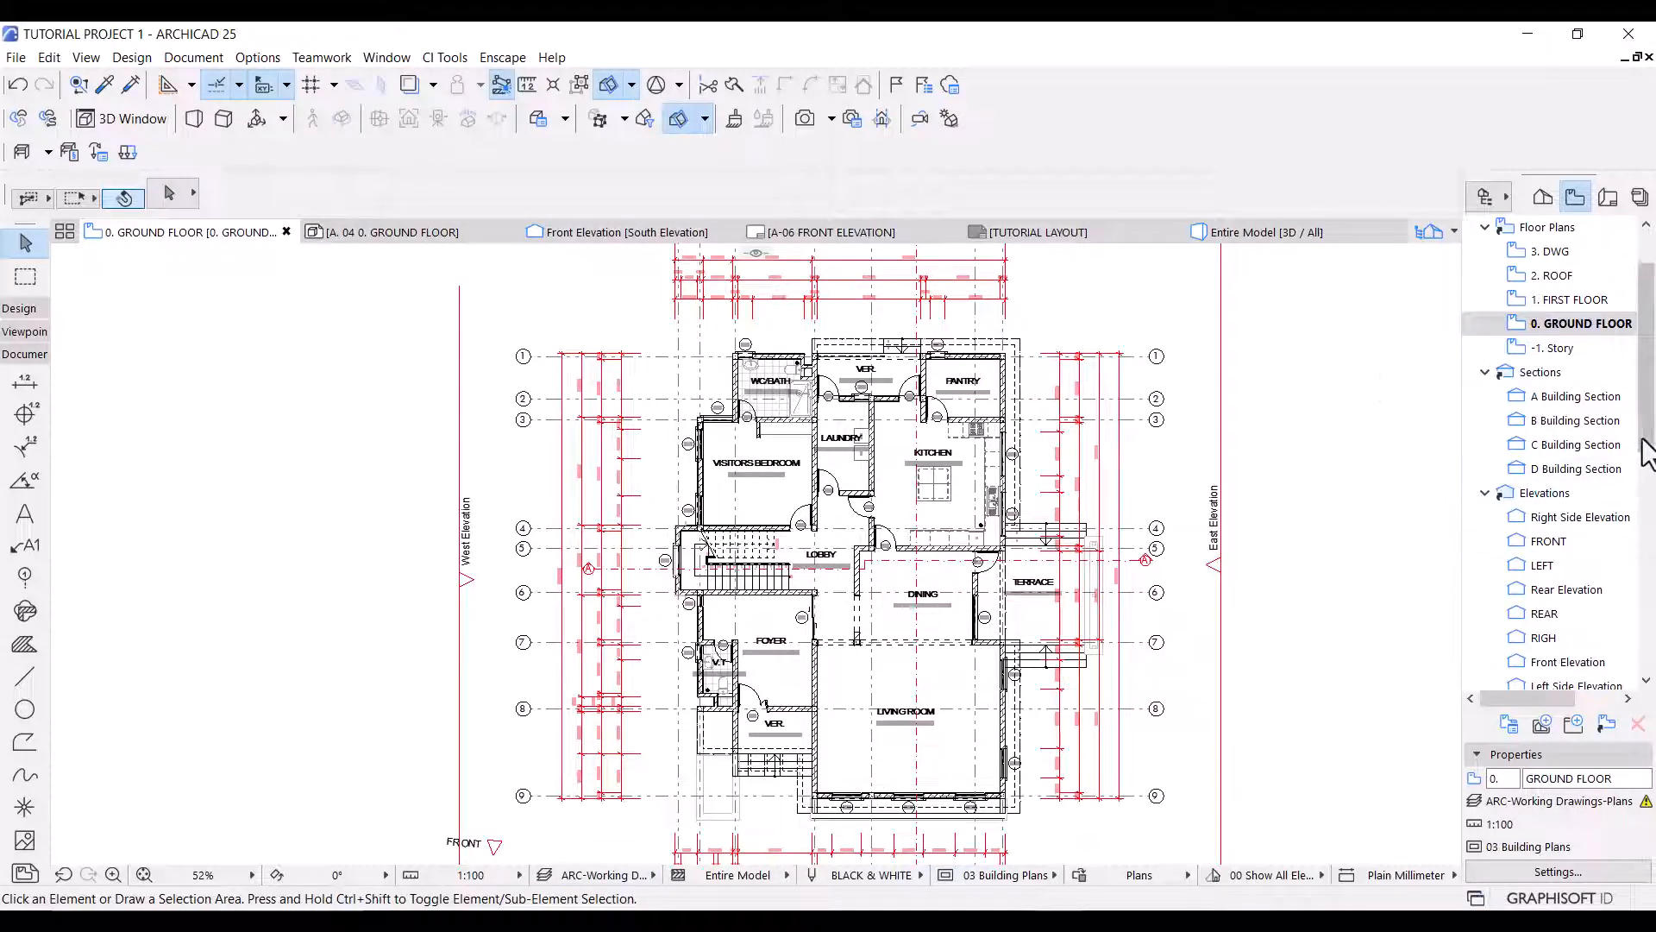
# Compare the 0. GROUND FLOOR view in the Presentation folder with the one under Floor Plans by opening them alternately.
pyautogui.moveTo(1647, 441); pyautogui.dragTo(1647, 668)
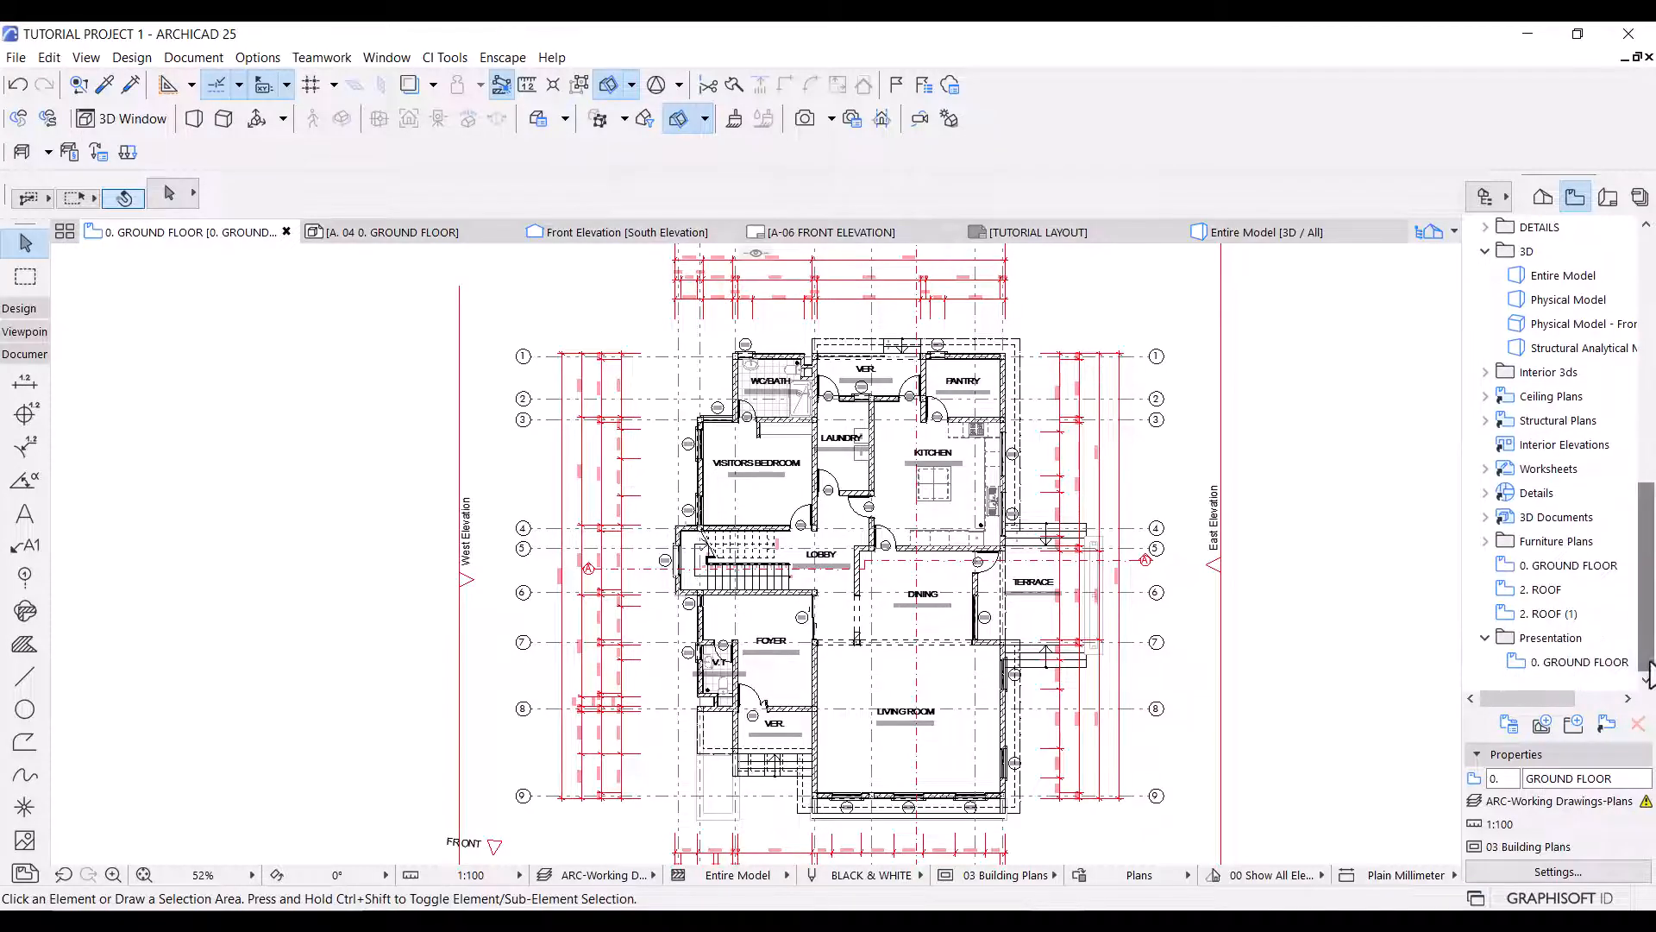
pyautogui.doubleClick(1589, 663)
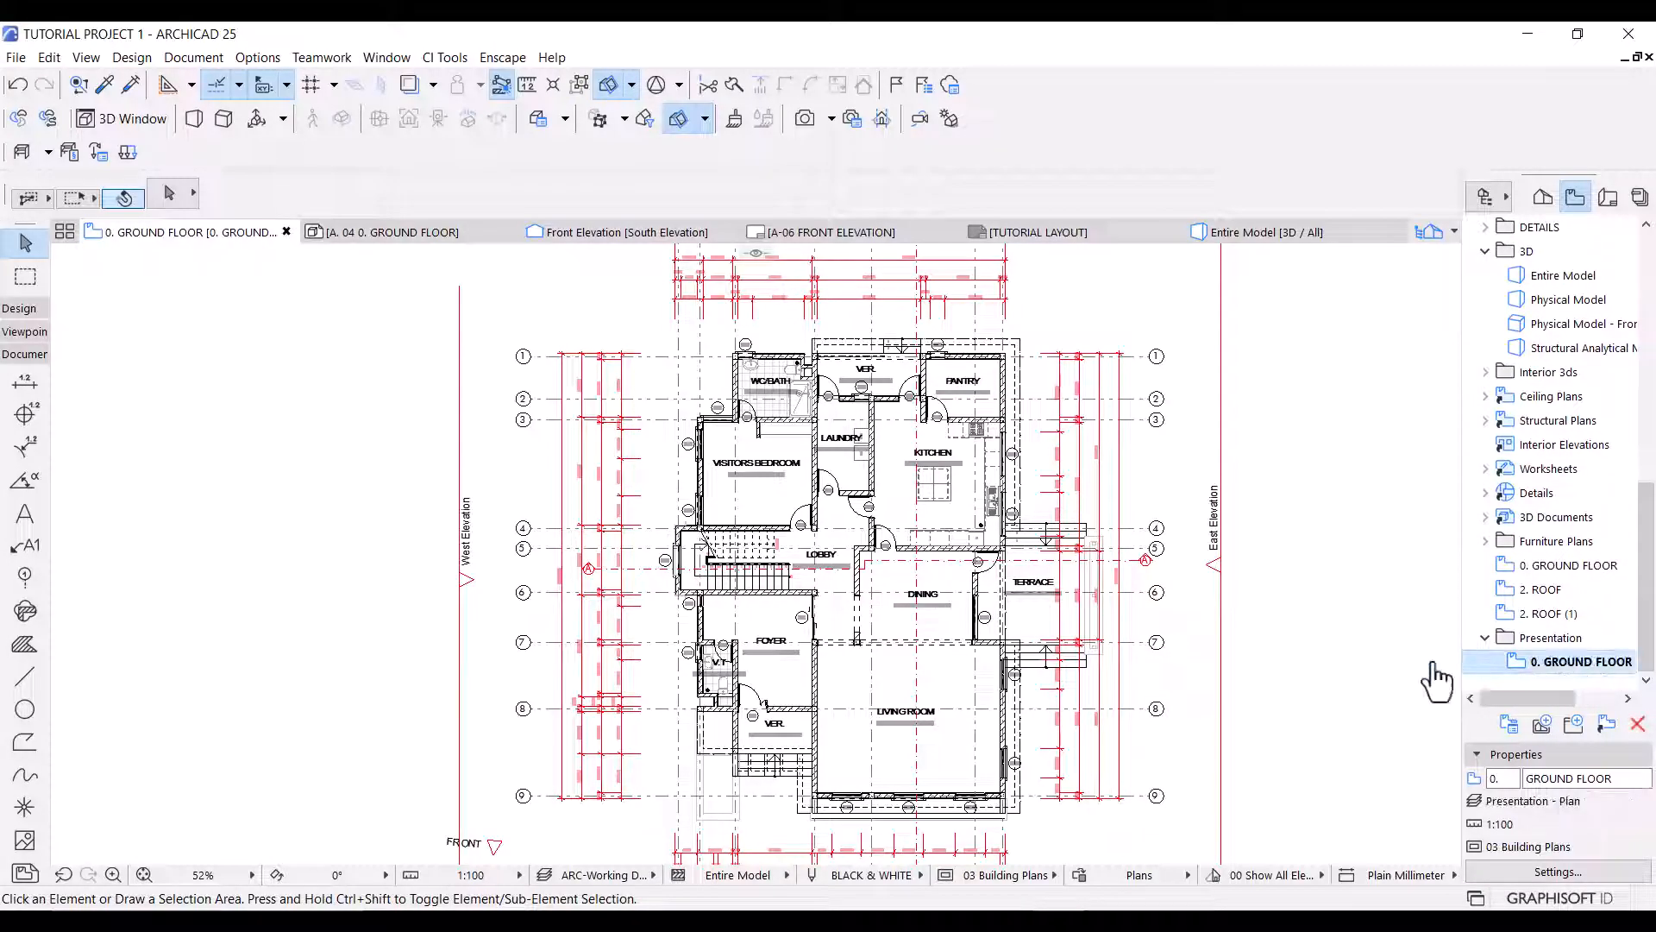
pyautogui.scroll(10, 1596, 483)
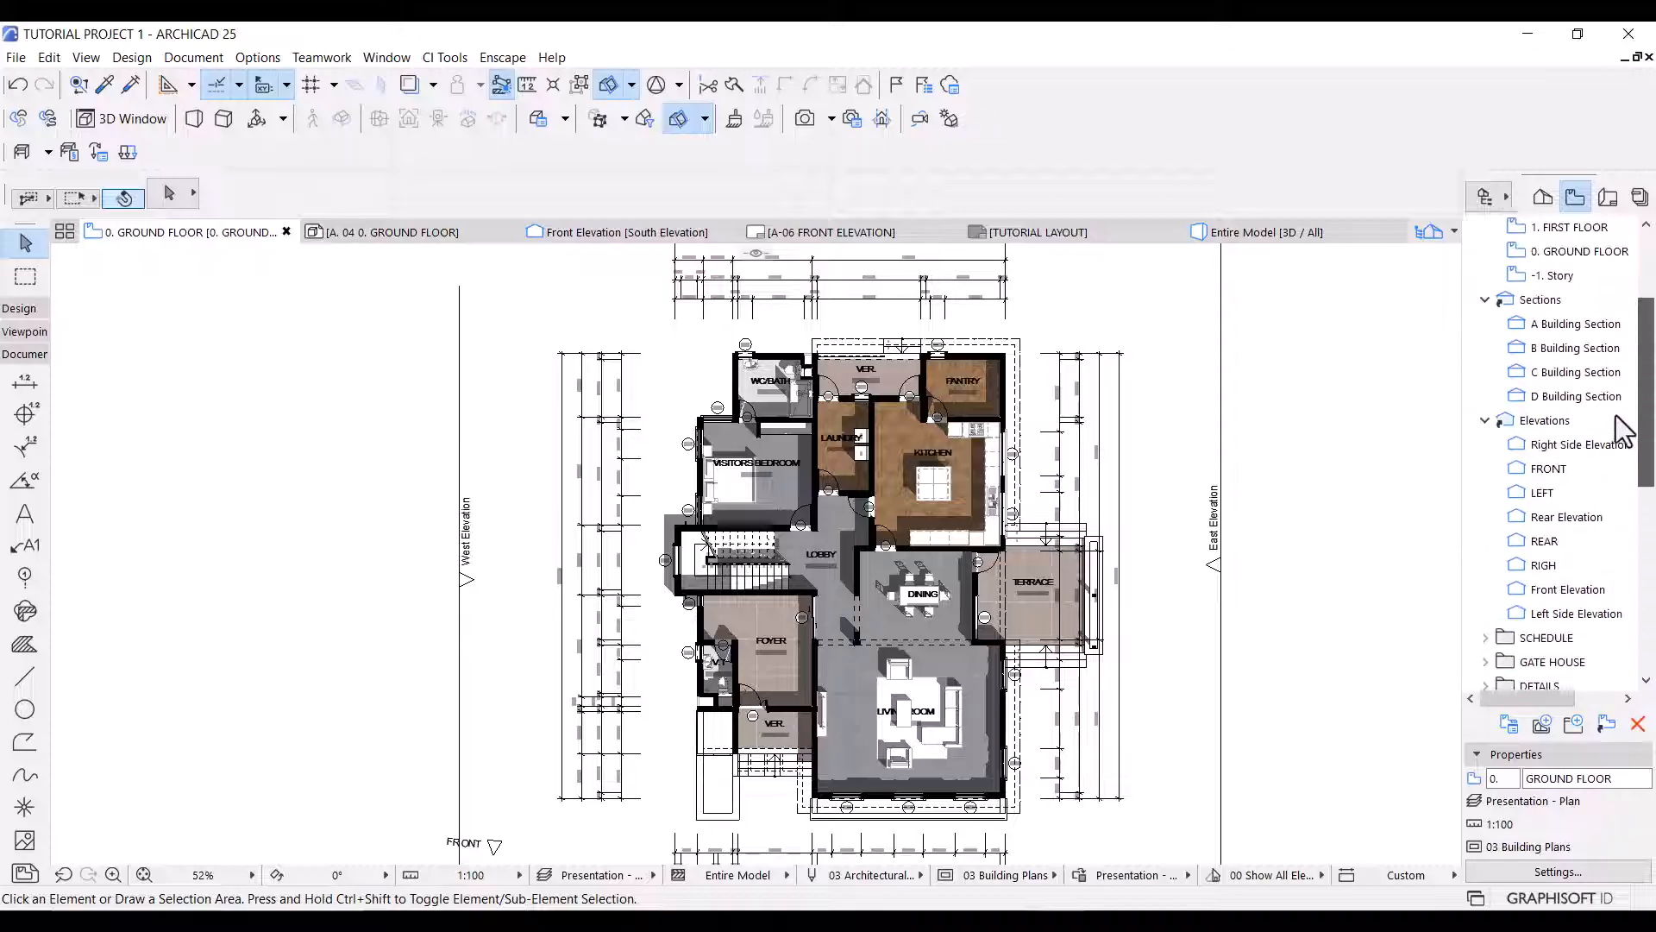
pyautogui.doubleClick(1590, 348)
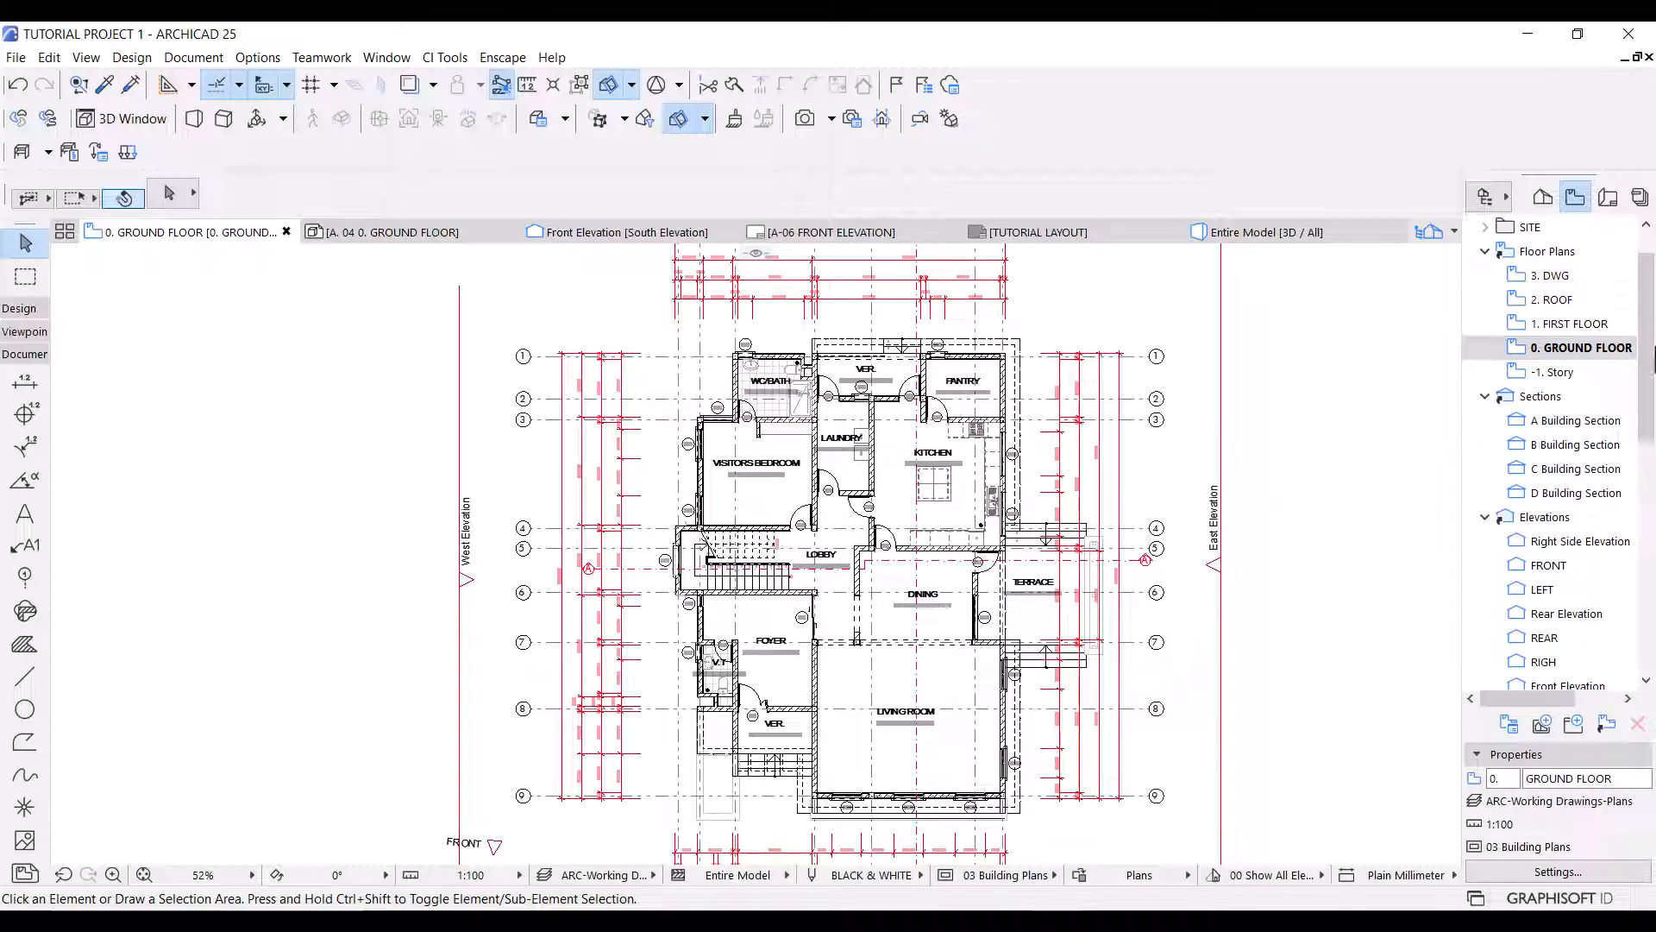
pyautogui.moveTo(1650, 358); pyautogui.dragTo(1652, 662)
pyautogui.doubleClick(1594, 663)
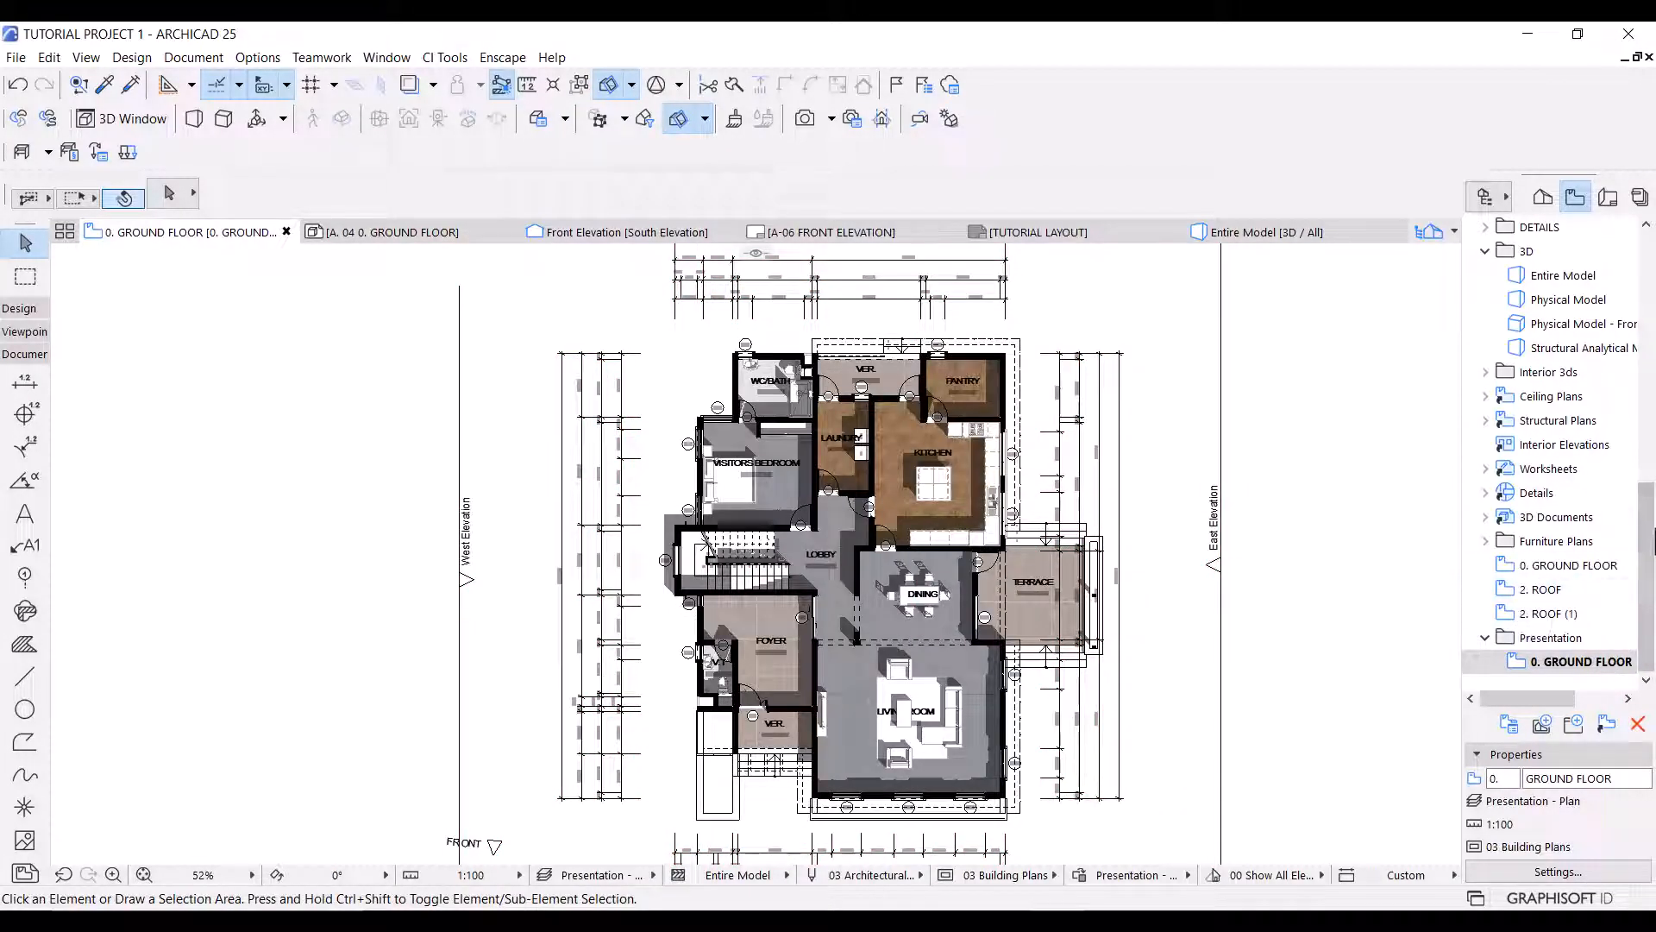
pyautogui.moveTo(1655, 541); pyautogui.dragTo(1628, 501)
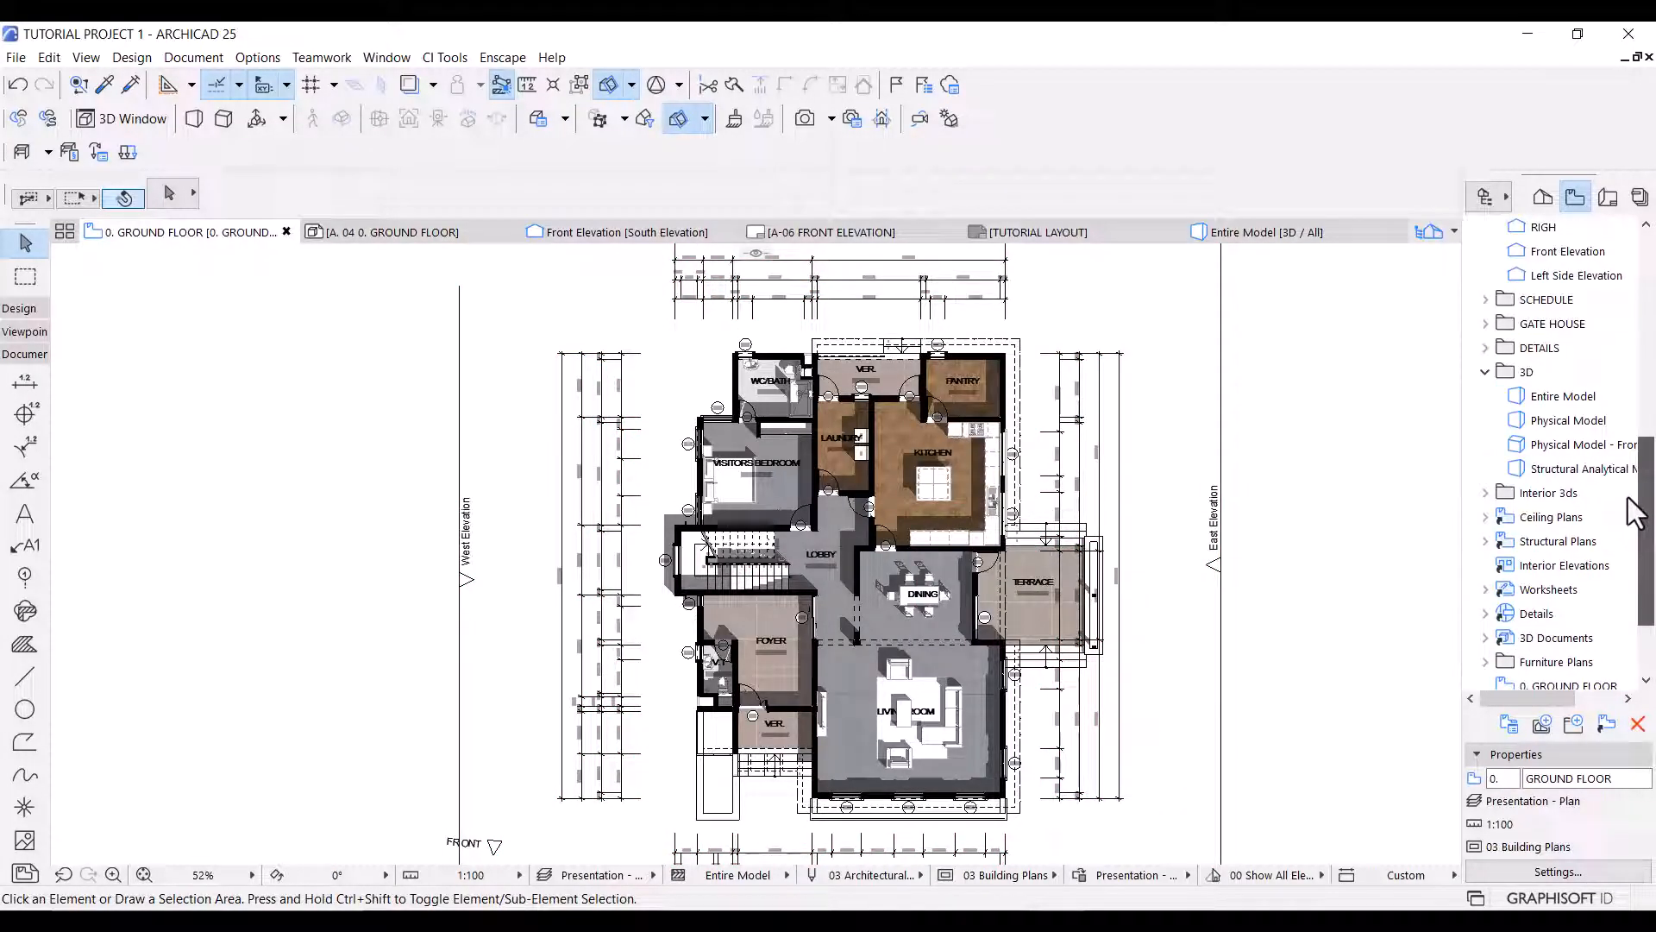